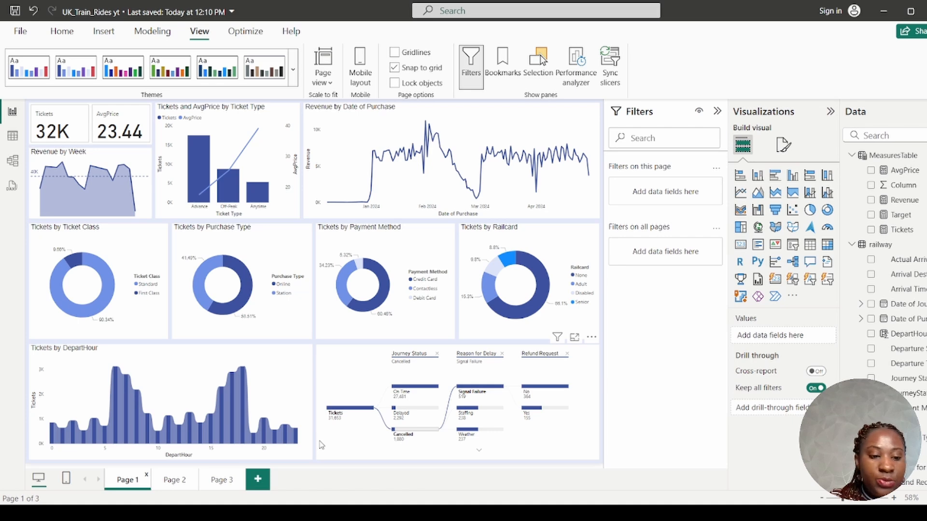
Step: Open Page 2 of the finished report and review its visuals on journey status, refunds and delays
{"action": "left_click", "coordinate": [177, 483]}
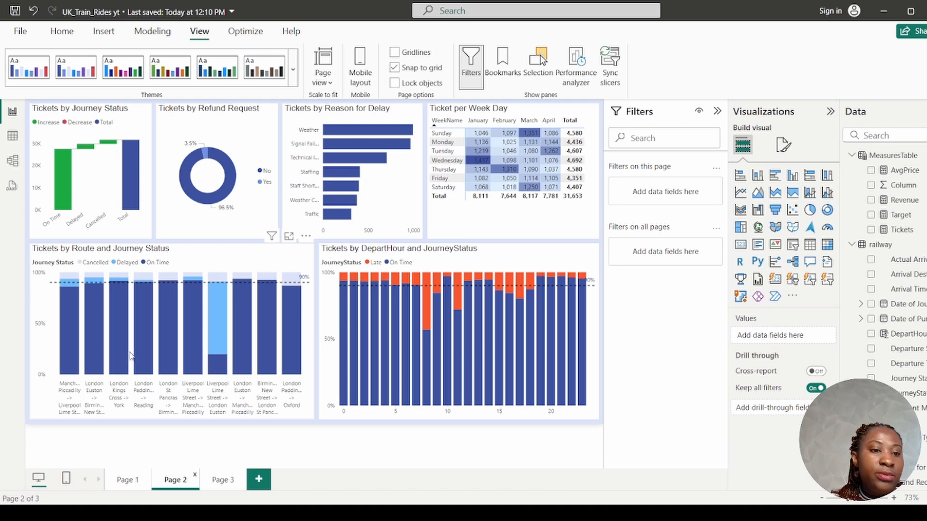
{"action": "mouse_move", "coordinate": [129, 358]}
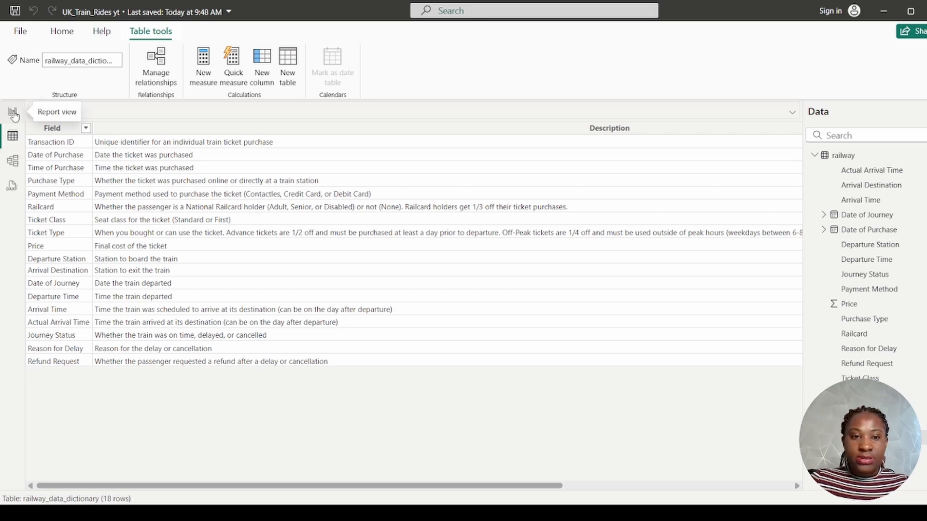
Step: Create an empty calculated table named MeasuresTable and expand it in the data list
{"action": "left_click", "coordinate": [286, 68]}
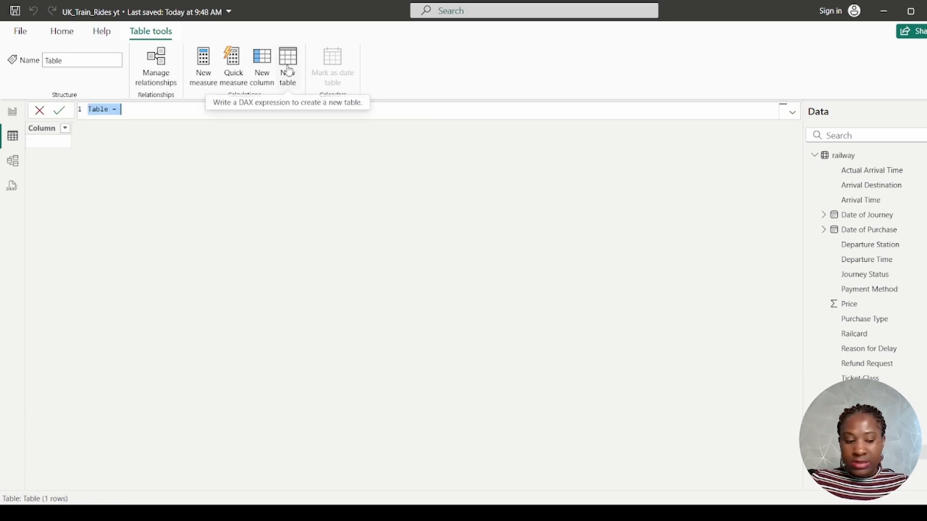
{"action": "type", "text": "Measu"}
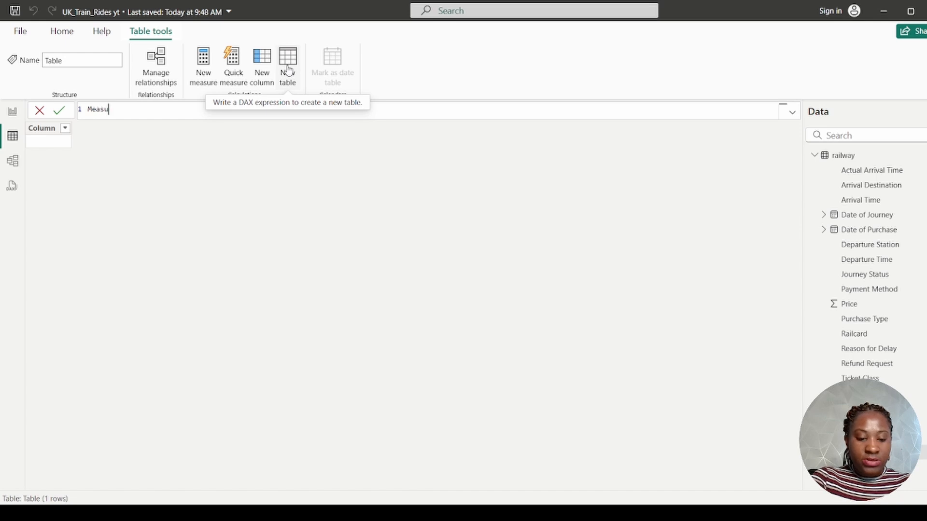
{"action": "type", "text": "resTa"}
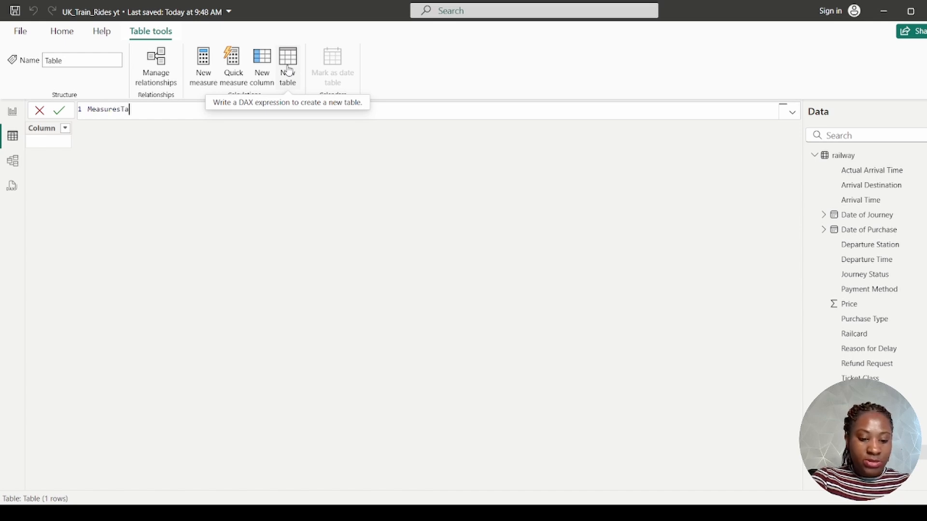
{"action": "type", "text": "ble ="}
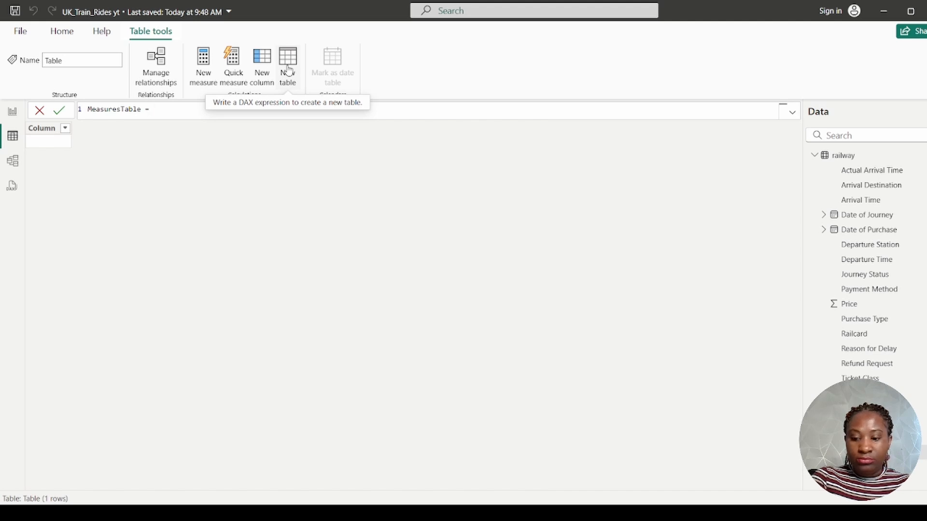
{"action": "key", "text": "Return"}
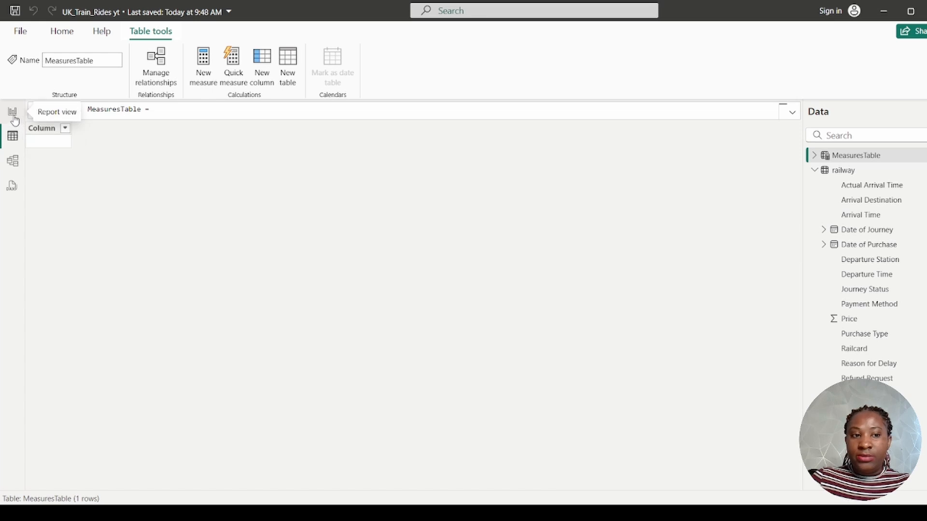
{"action": "left_click", "coordinate": [814, 155]}
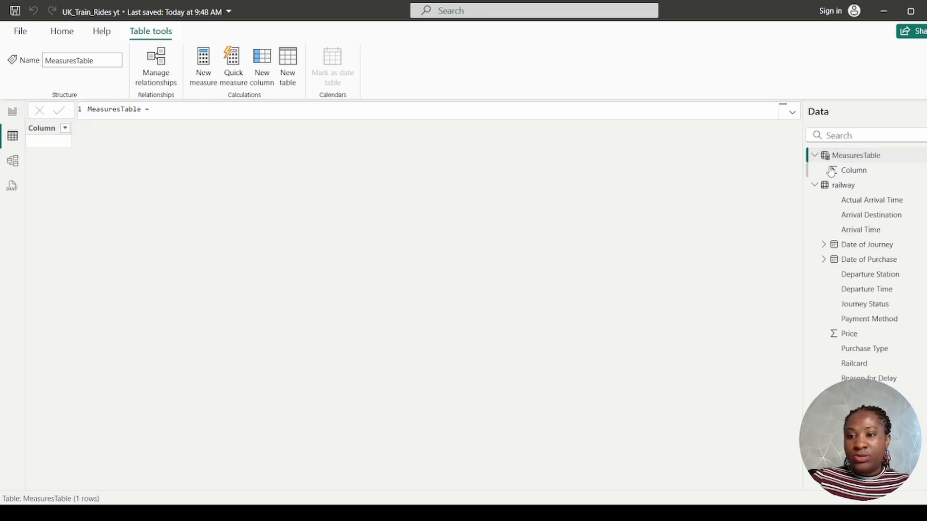
Step: In the report view, set Page 1's canvas to a custom size with height 1000 px and width 1600 px
{"action": "left_click", "coordinate": [13, 115]}
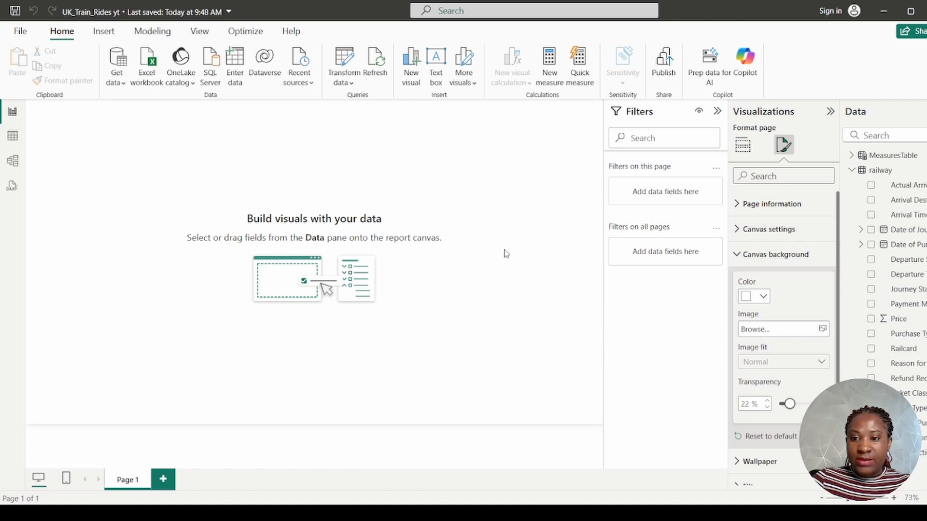
{"action": "left_click", "coordinate": [741, 229]}
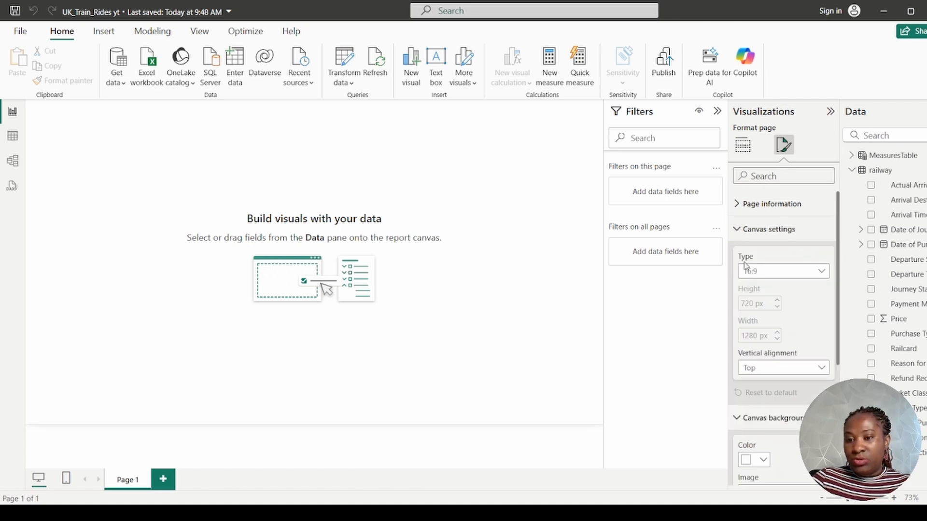
{"action": "left_click", "coordinate": [759, 272]}
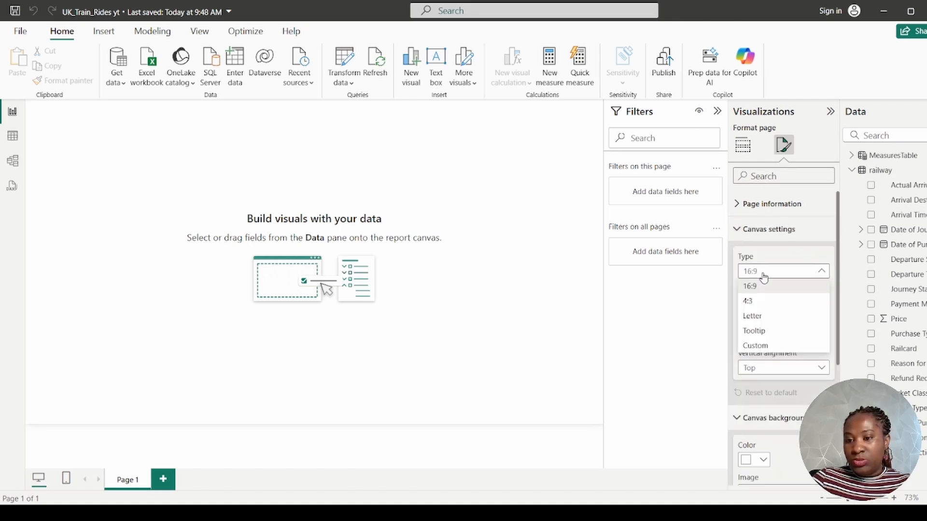
{"action": "left_click", "coordinate": [761, 347]}
{"action": "double_click", "coordinate": [747, 304]}
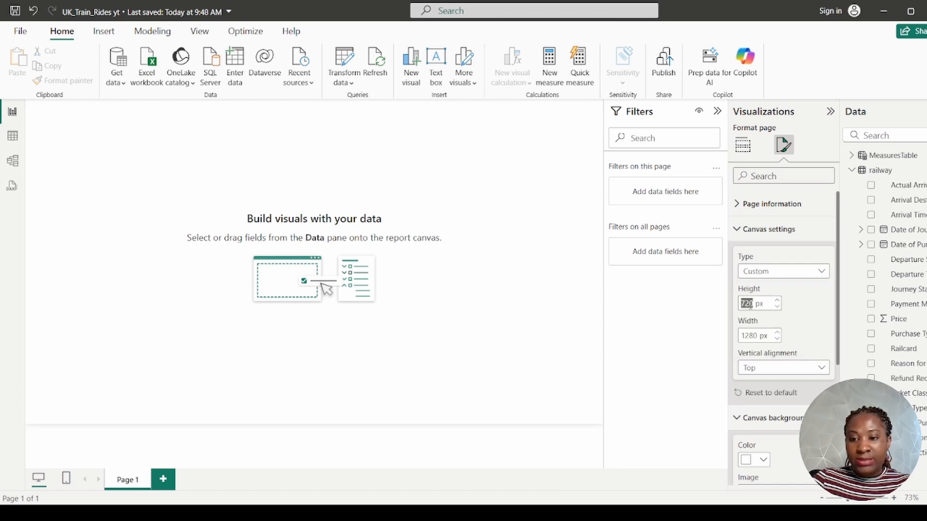
{"action": "type", "text": "1000"}
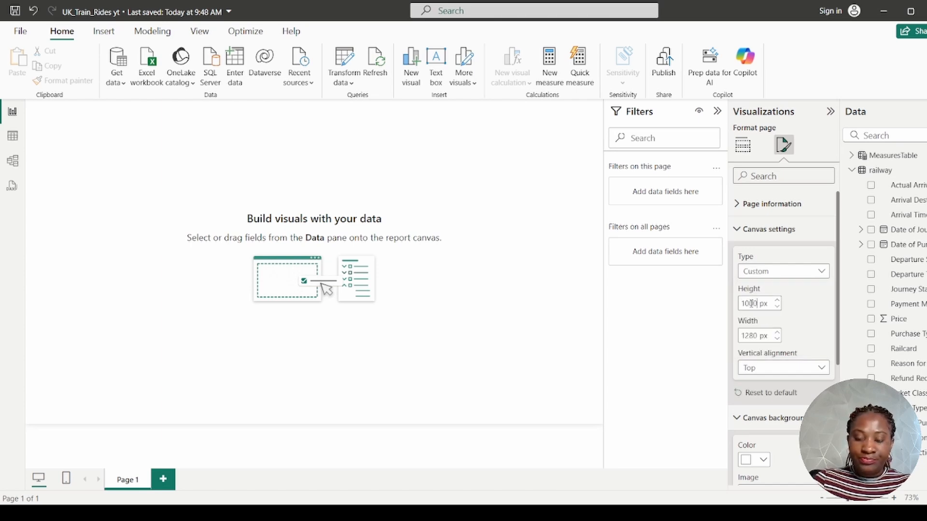
{"action": "key", "text": "Return"}
{"action": "double_click", "coordinate": [748, 335]}
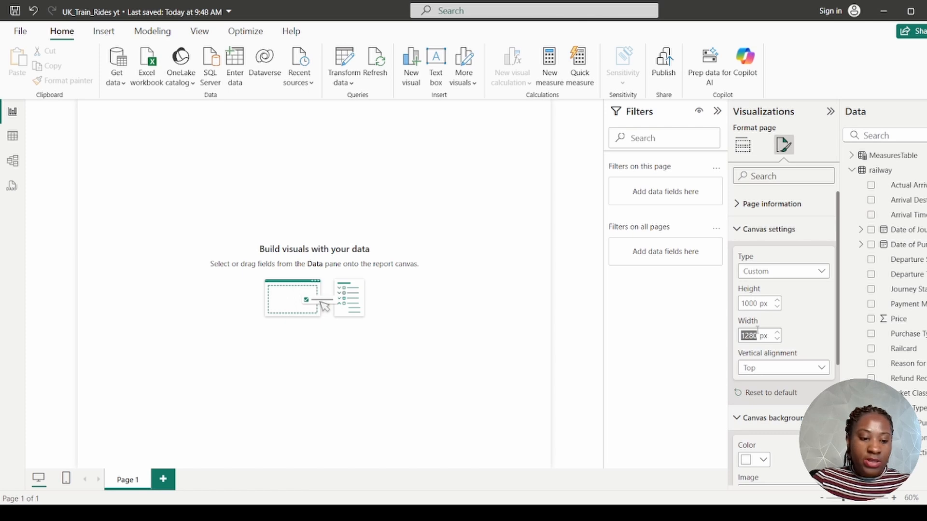
{"action": "type", "text": "16"}
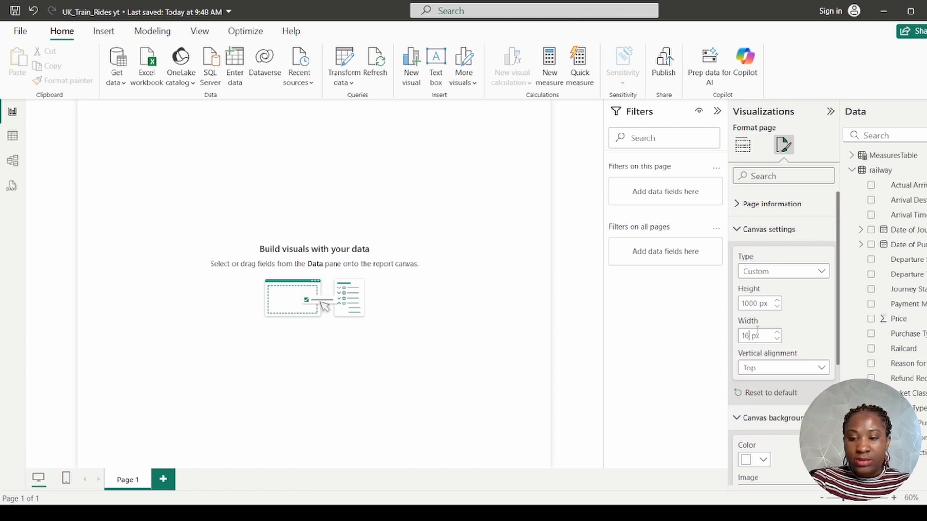
{"action": "type", "text": "00"}
{"action": "key", "text": "Return"}
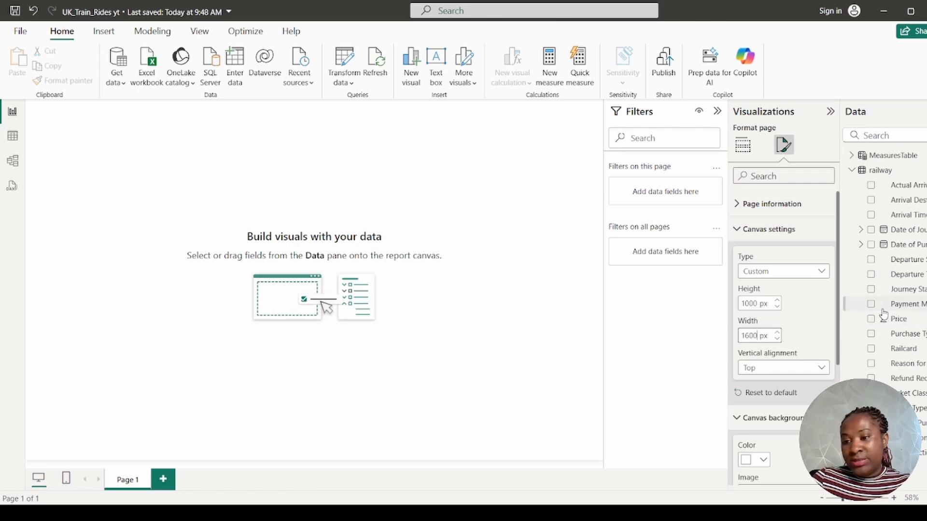
Step: Add a measure to MeasuresTable defined as AvgPrice = AVERAGE(railway[Price])
{"action": "right_click", "coordinate": [891, 156]}
{"action": "left_click", "coordinate": [835, 177]}
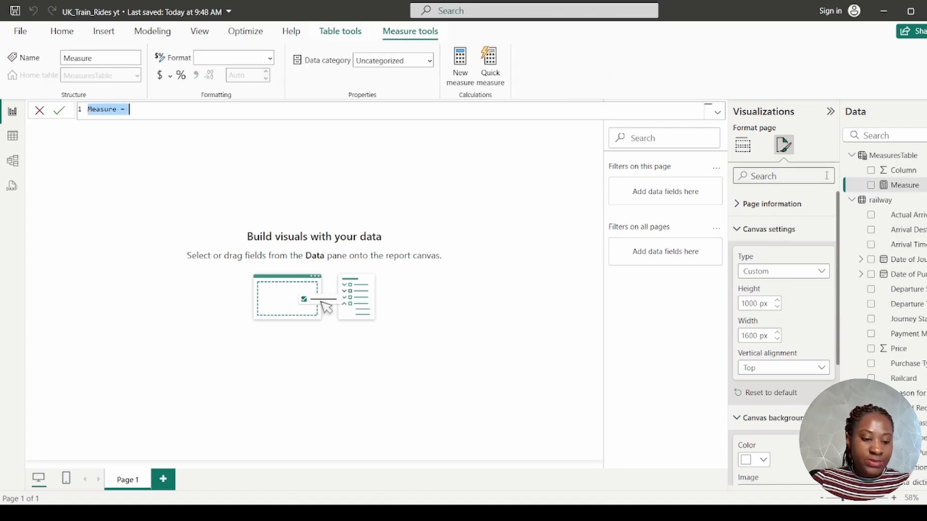
{"action": "type", "text": "Av"}
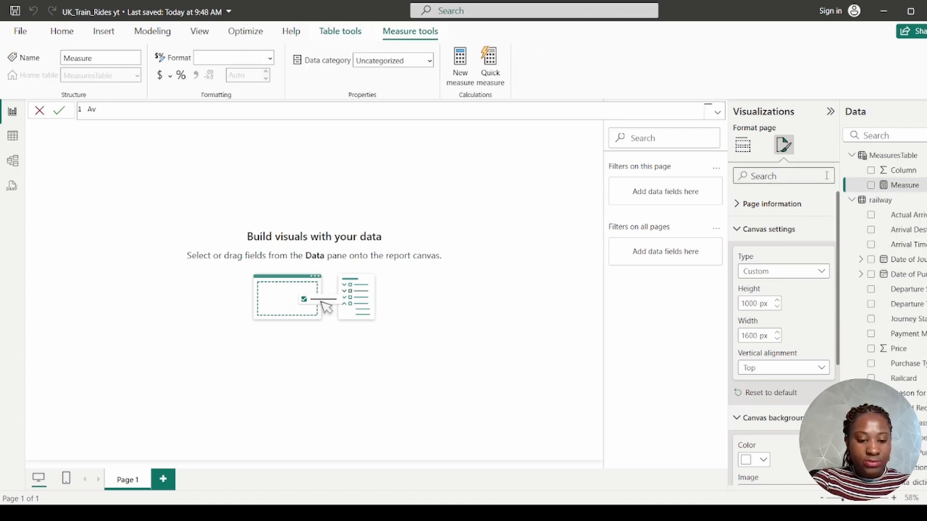
{"action": "type", "text": "gPr"}
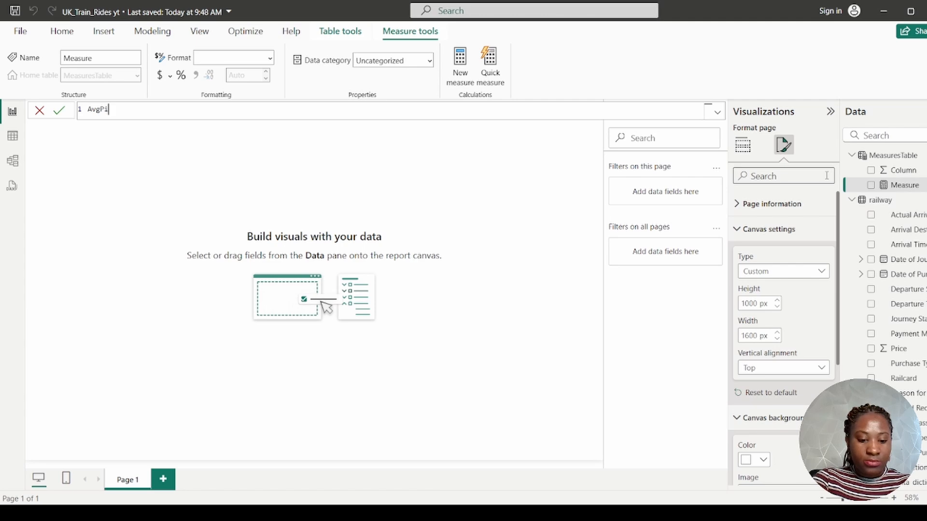
{"action": "type", "text": "ice"}
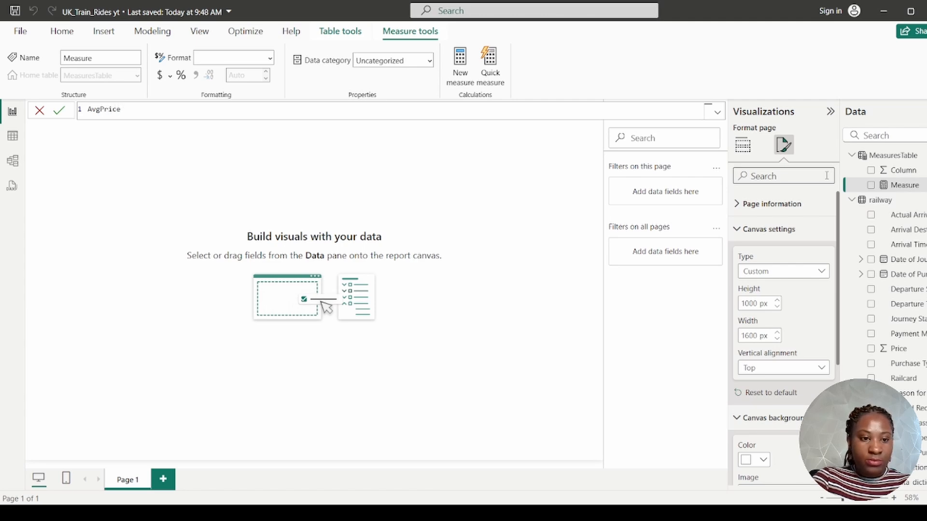
{"action": "type", "text": " = aver"}
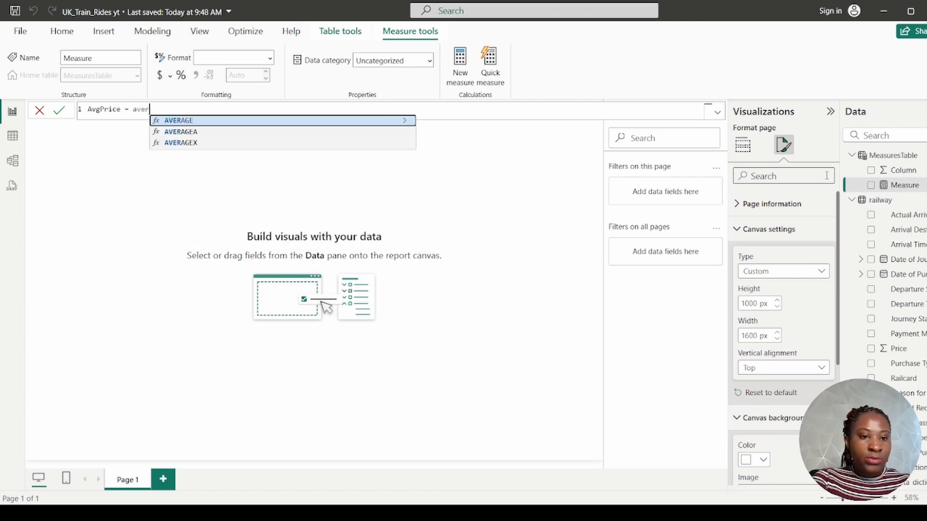
{"action": "key", "text": "Tab"}
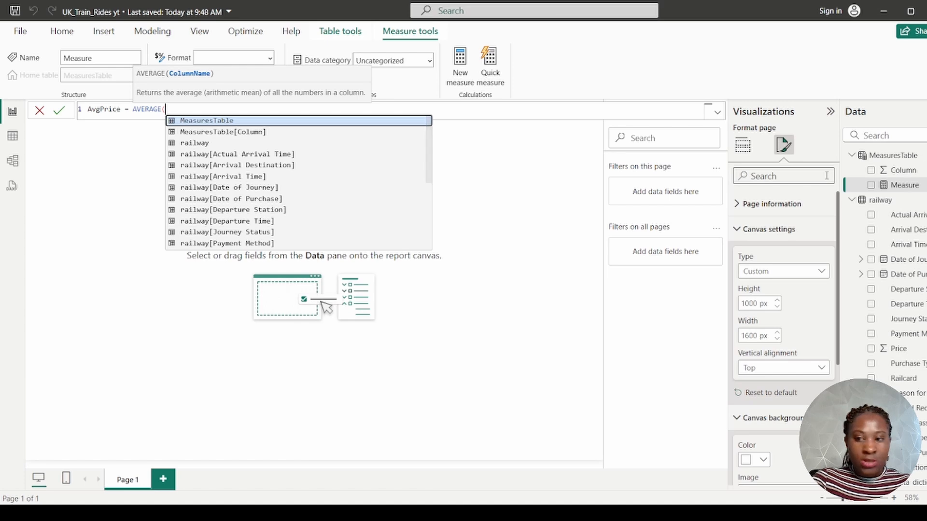
{"action": "type", "text": "pri"}
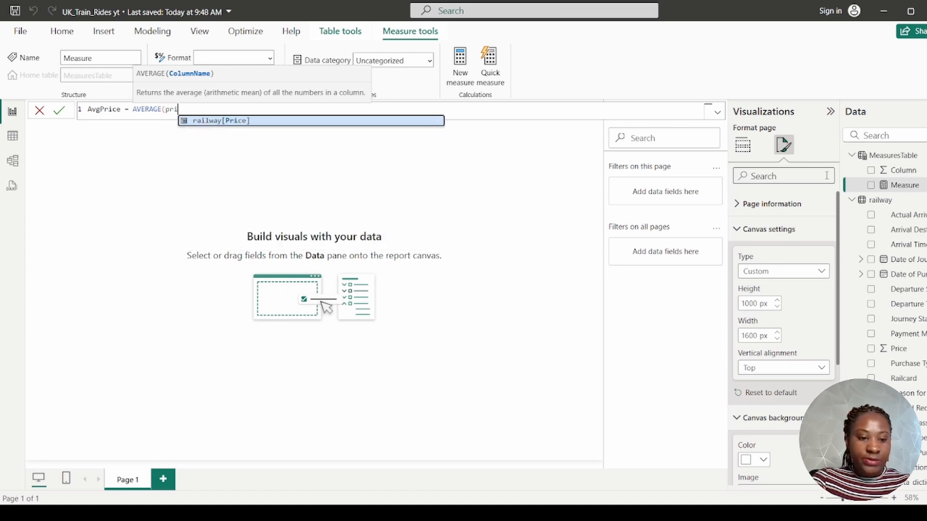
{"action": "key", "text": "Tab"}
{"action": "type", "text": ")"}
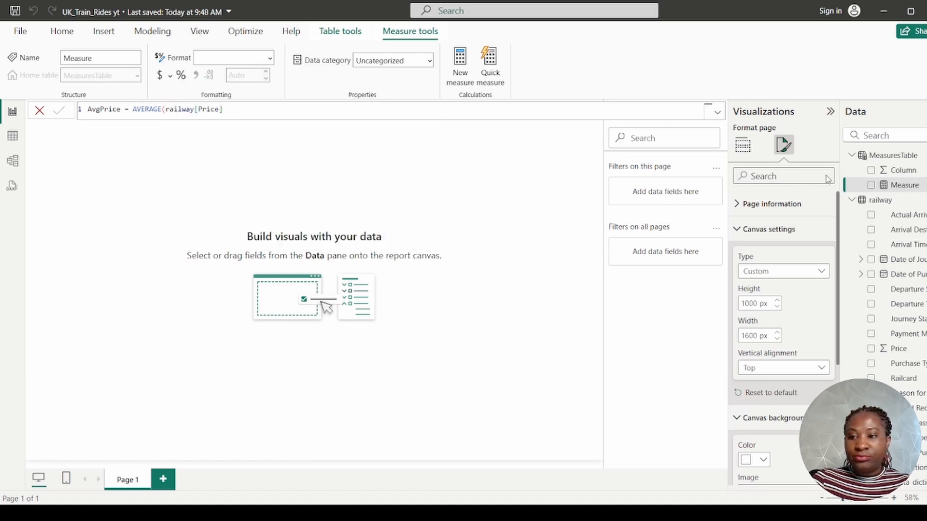
{"action": "key", "text": "Return"}
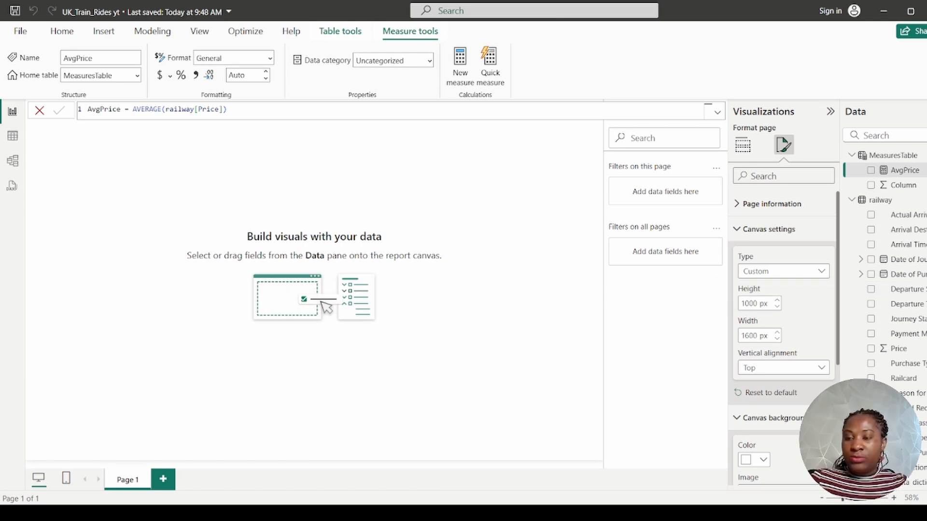
Step: Add a measure to MeasuresTable defined as TicketCount = DISTINCTCOUNTNOBLANK(railway[Transaction ID]), and close the formula editor
{"action": "right_click", "coordinate": [888, 155]}
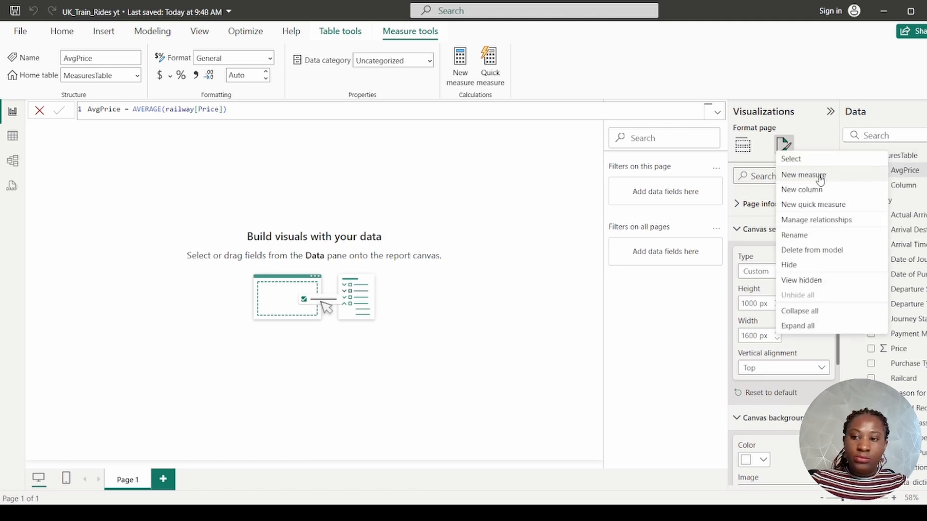
{"action": "left_click", "coordinate": [823, 175]}
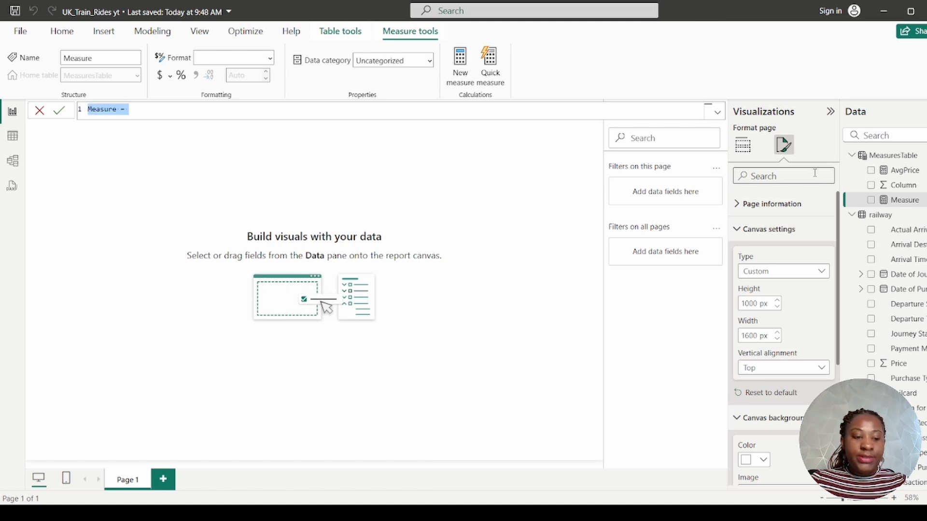
{"action": "type", "text": "Ticket"}
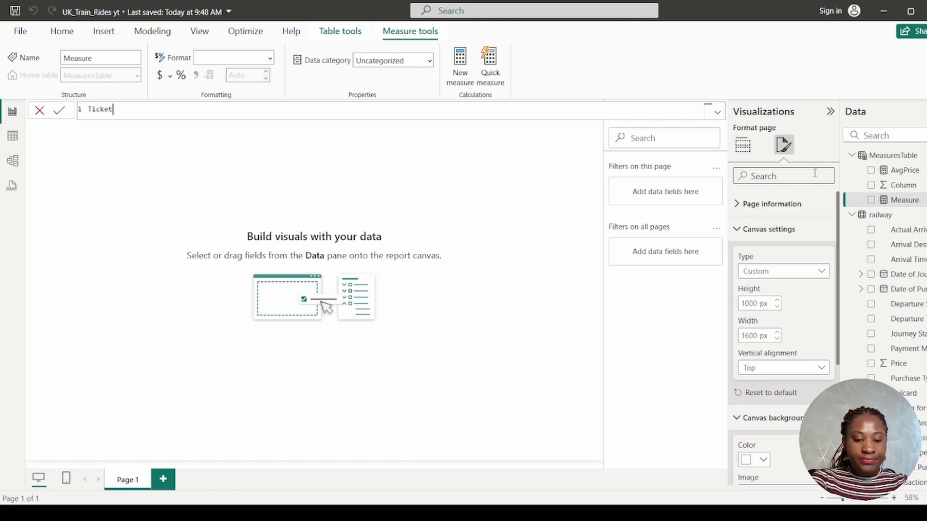
{"action": "type", "text": "Count ="}
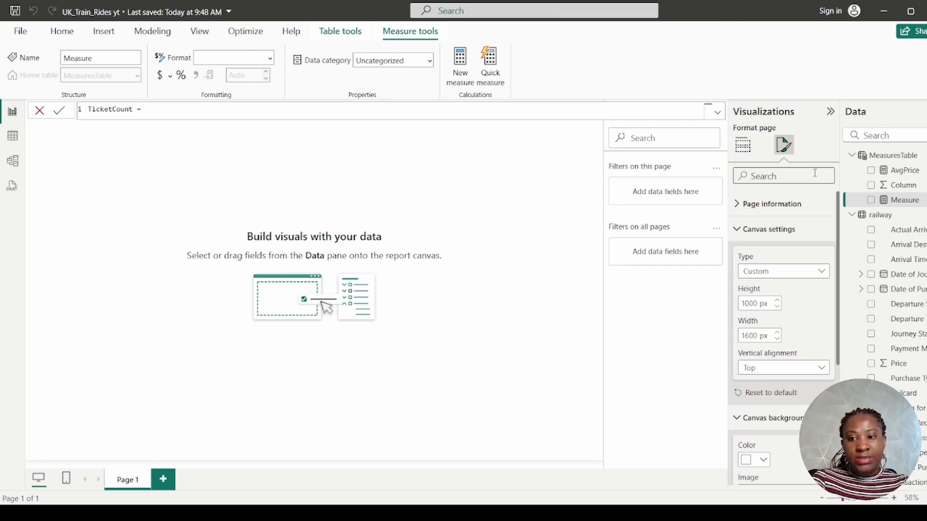
{"action": "type", "text": "dis"}
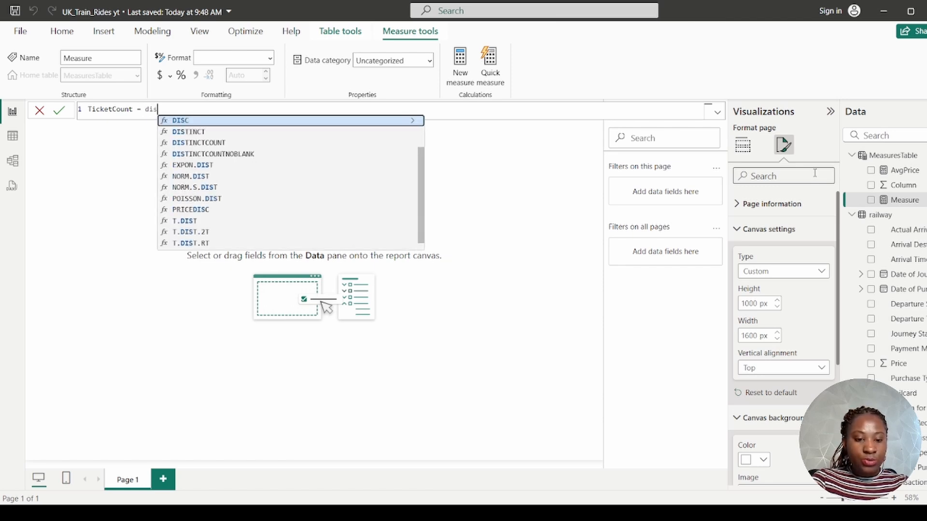
{"action": "left_click", "coordinate": [260, 155]}
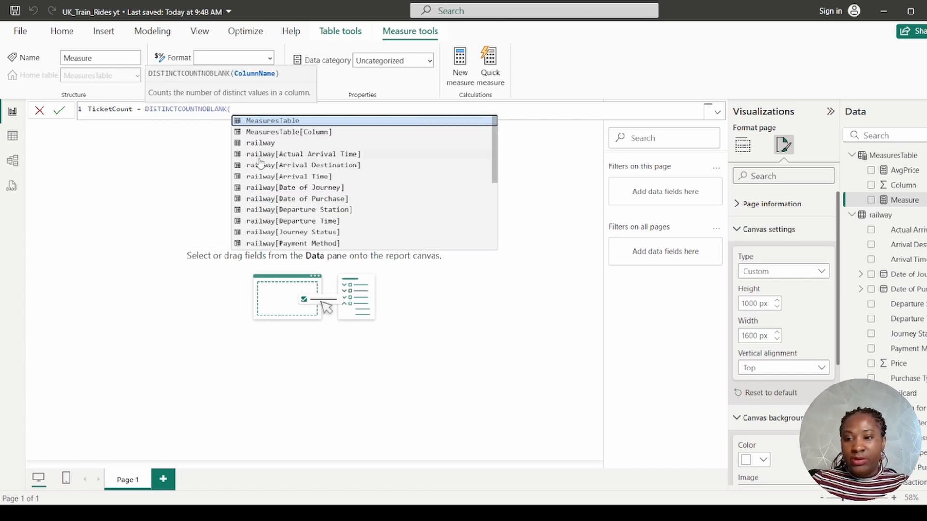
{"action": "type", "text": "tran"}
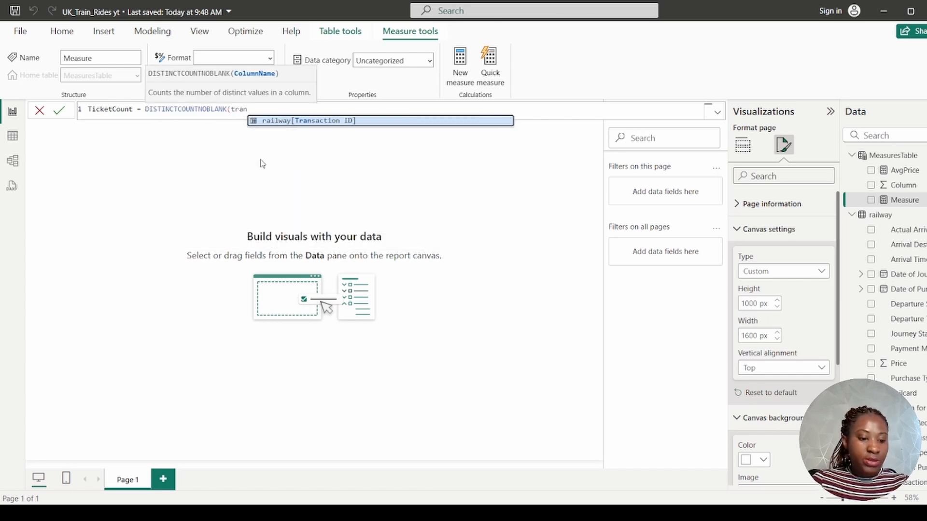
{"action": "key", "text": "Tab"}
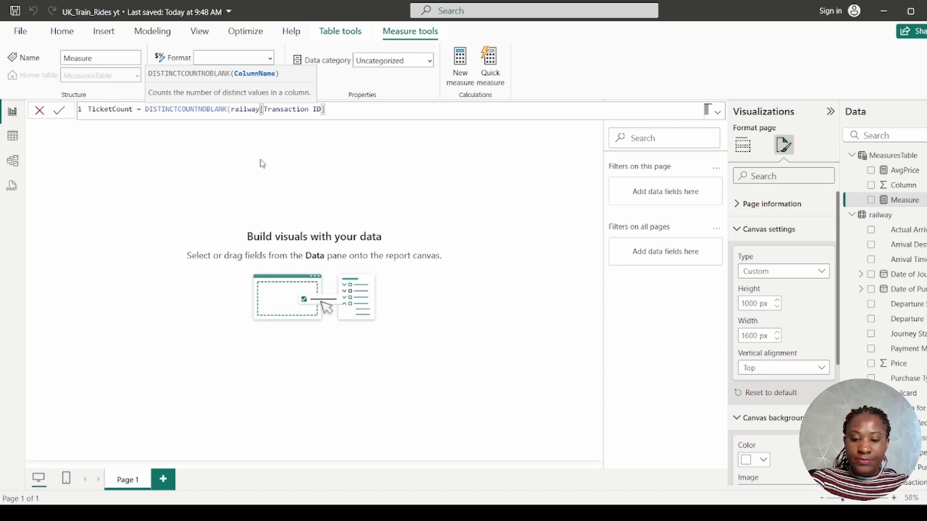
{"action": "type", "text": ")"}
{"action": "key", "text": "Return"}
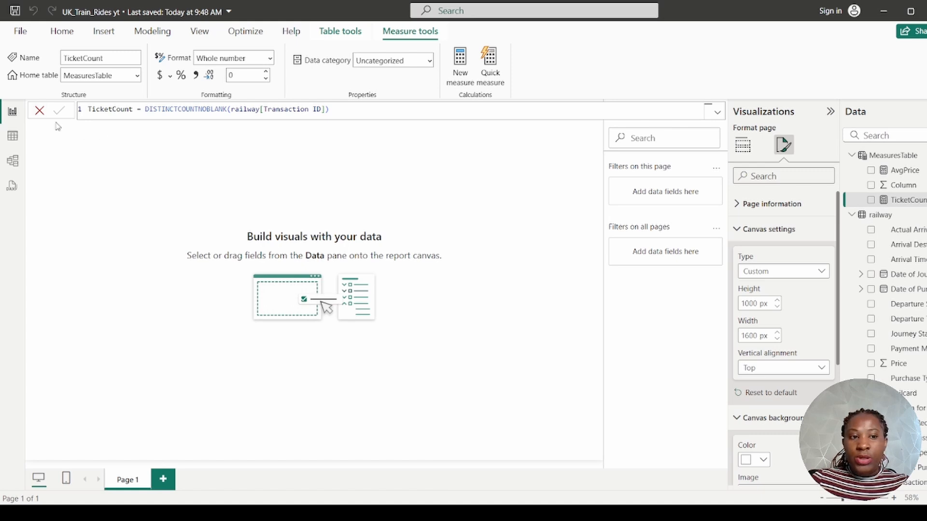
{"action": "left_click", "coordinate": [40, 116]}
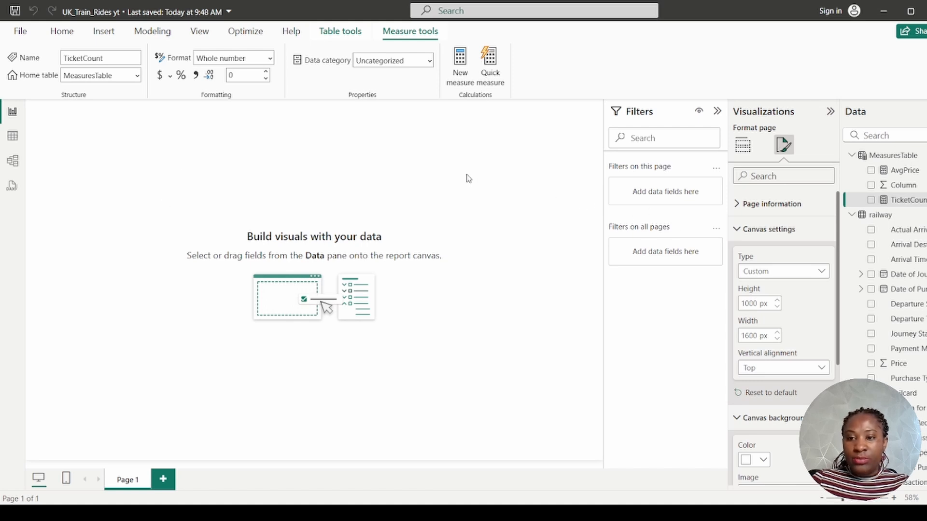
Step: Add a new card visual to Page 1 showing the TicketCount and AvgPrice measures
{"action": "left_click", "coordinate": [749, 153]}
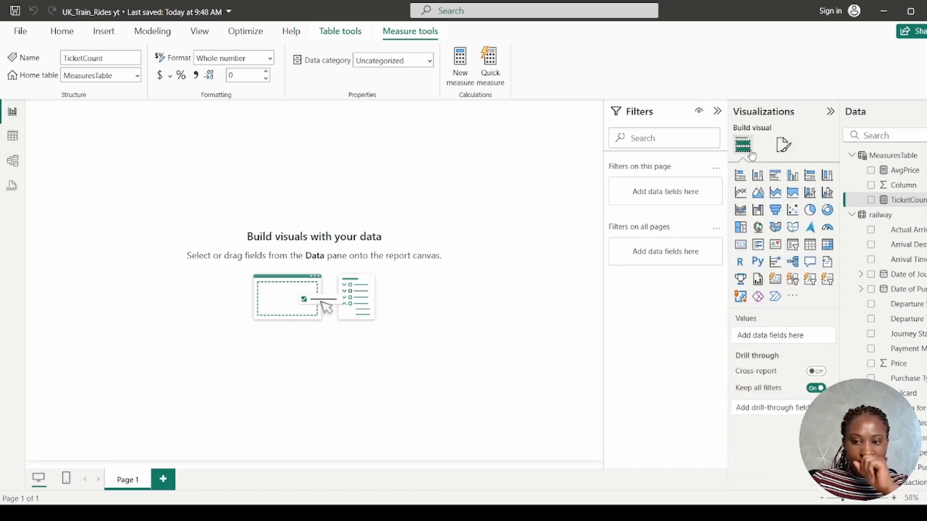
{"action": "left_click", "coordinate": [775, 280]}
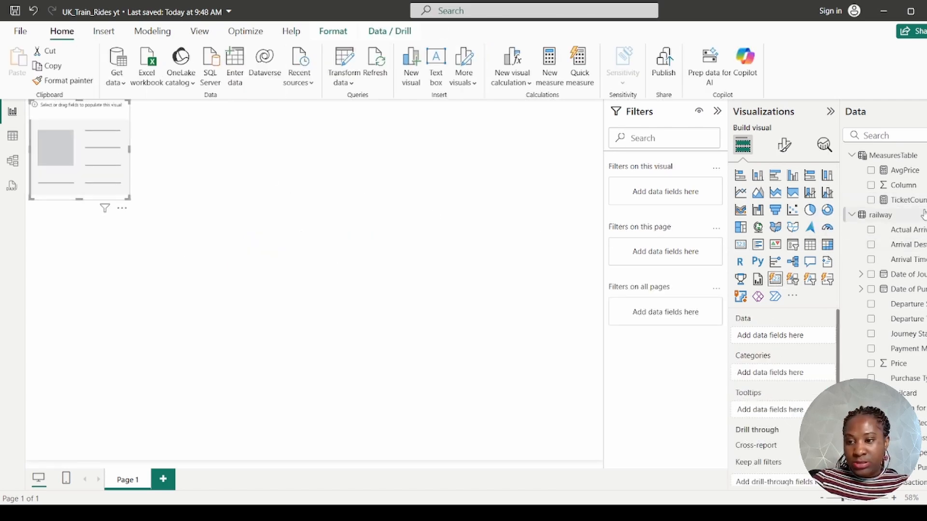
{"action": "left_click_drag", "start_coordinate": [913, 207], "coordinate": [811, 338]}
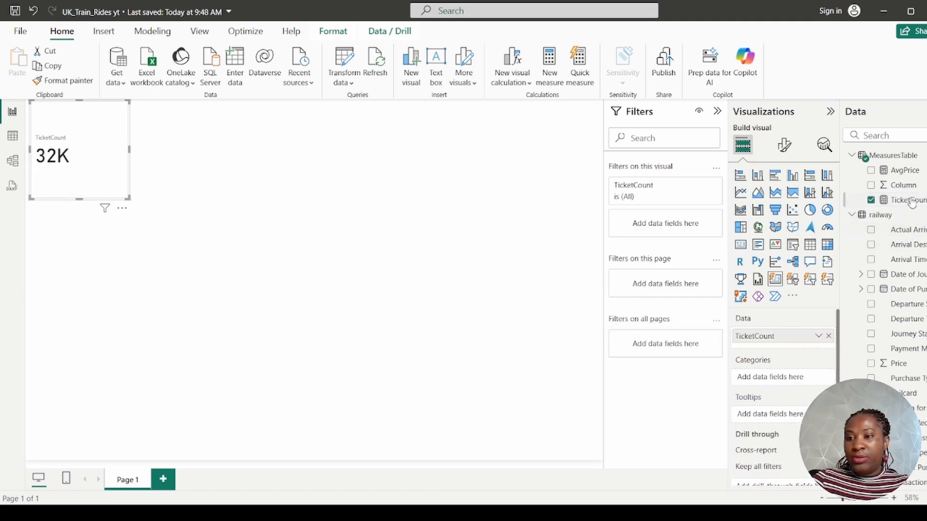
{"action": "left_click_drag", "start_coordinate": [900, 173], "coordinate": [797, 346]}
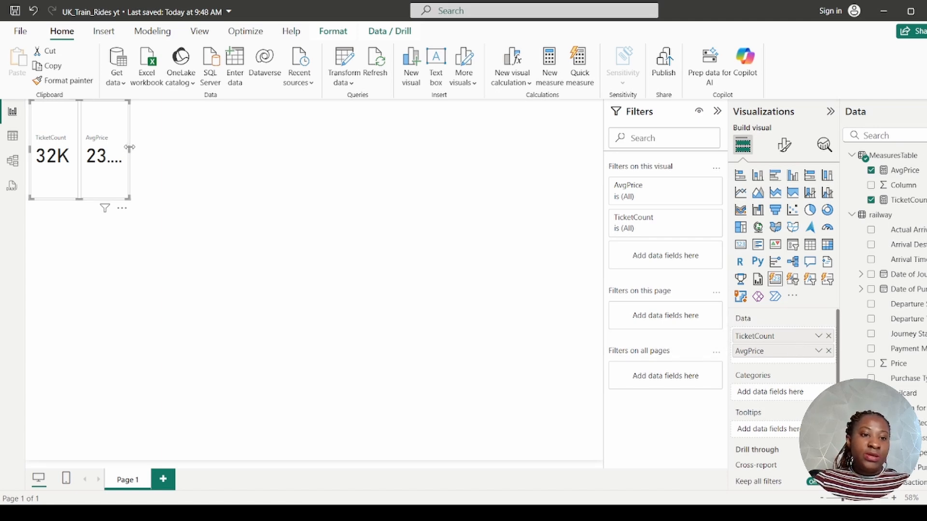
Step: Widen the card visual so both values show in full, reduce its height, and deselect it
{"action": "left_click_drag", "start_coordinate": [130, 150], "coordinate": [159, 149]}
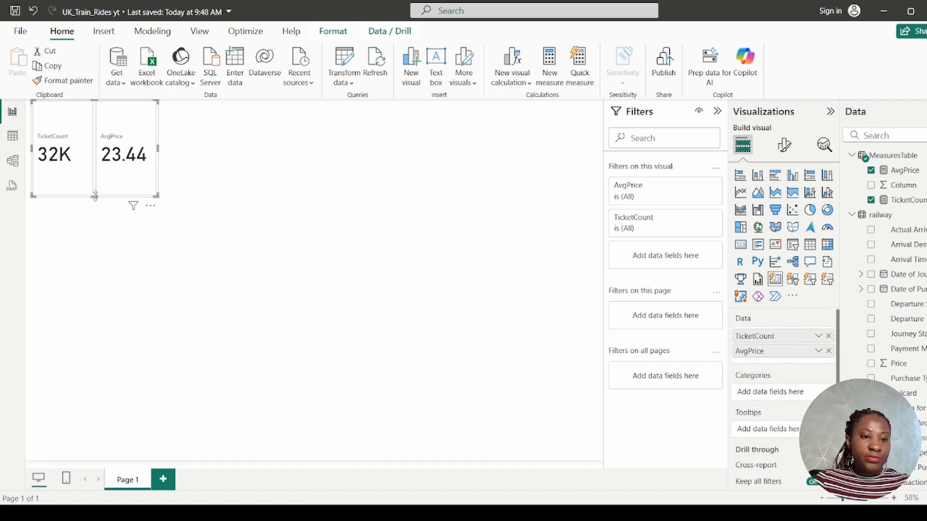
{"action": "left_click_drag", "start_coordinate": [96, 198], "coordinate": [111, 174]}
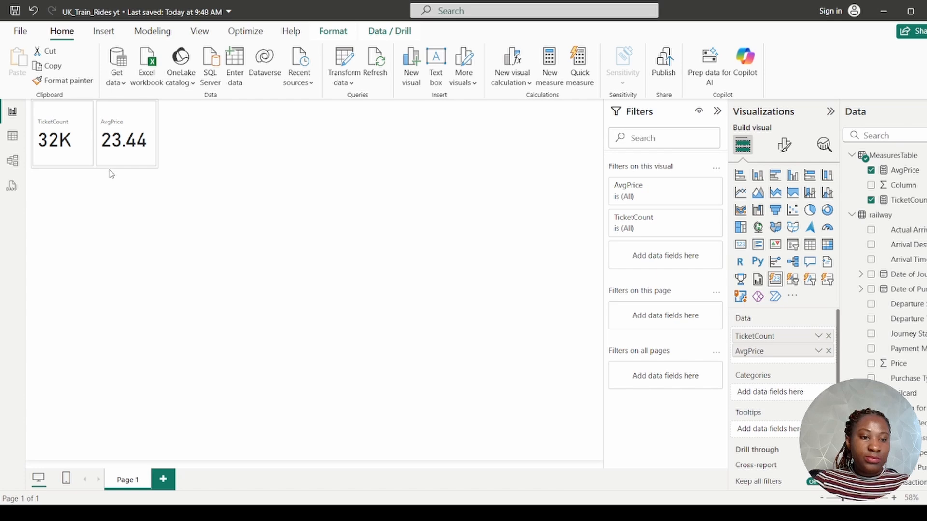
{"action": "left_click", "coordinate": [71, 156]}
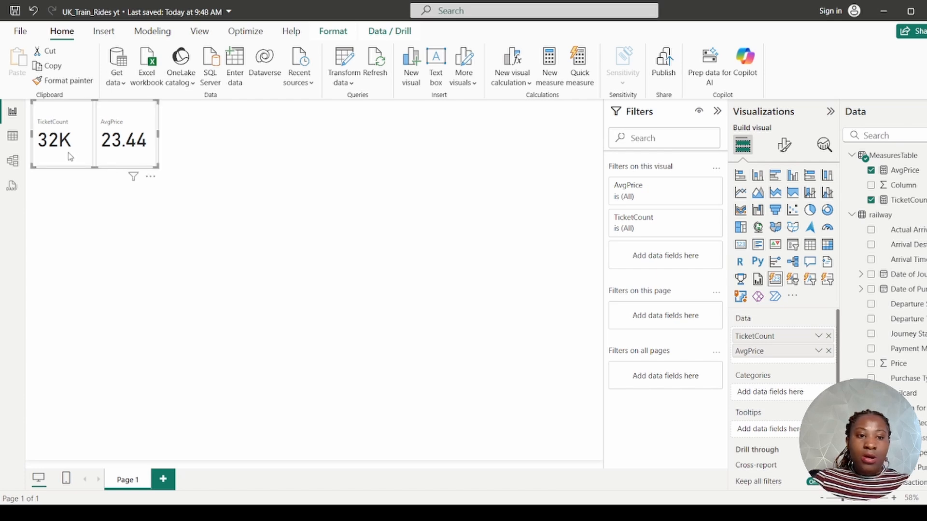
{"action": "left_click", "coordinate": [237, 151]}
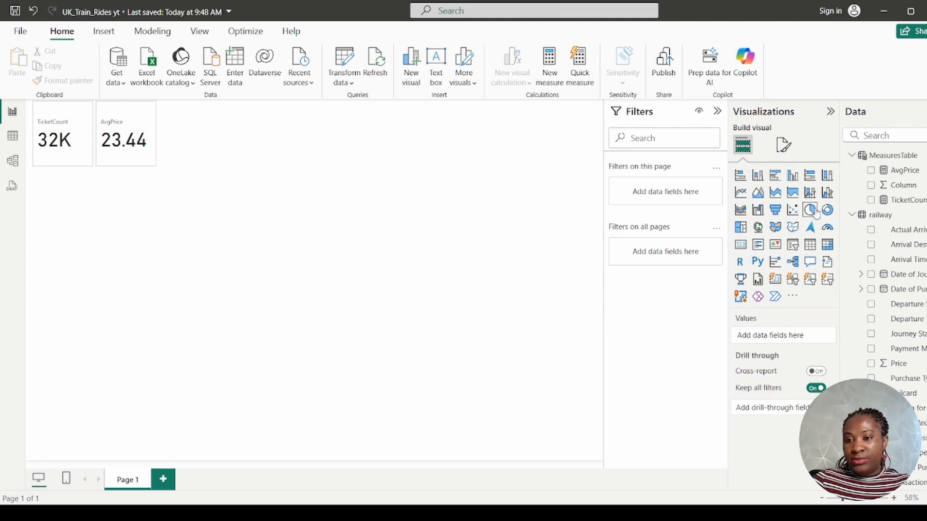
Step: Add a clustered column chart below the cards with Purchase Type on the X-axis and TicketCount on the Y-axis
{"action": "left_click", "coordinate": [792, 175]}
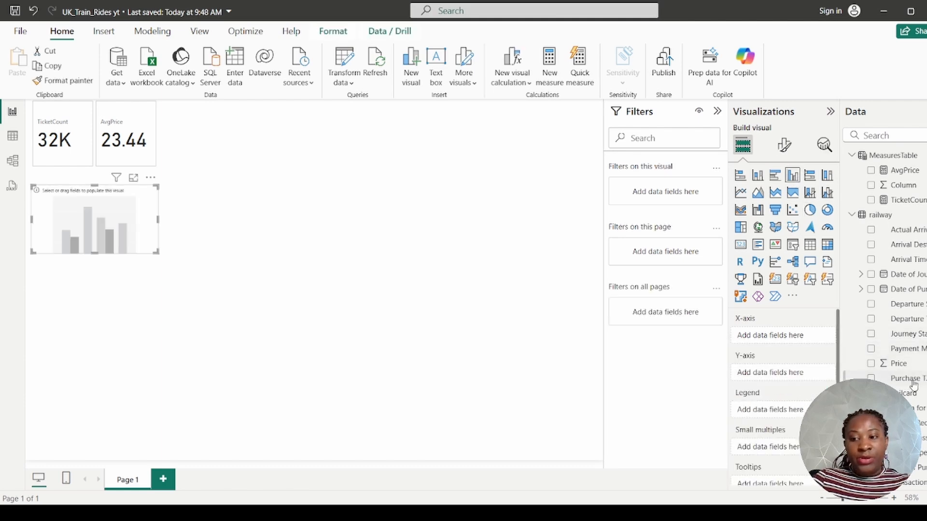
{"action": "left_click_drag", "start_coordinate": [909, 379], "coordinate": [802, 337]}
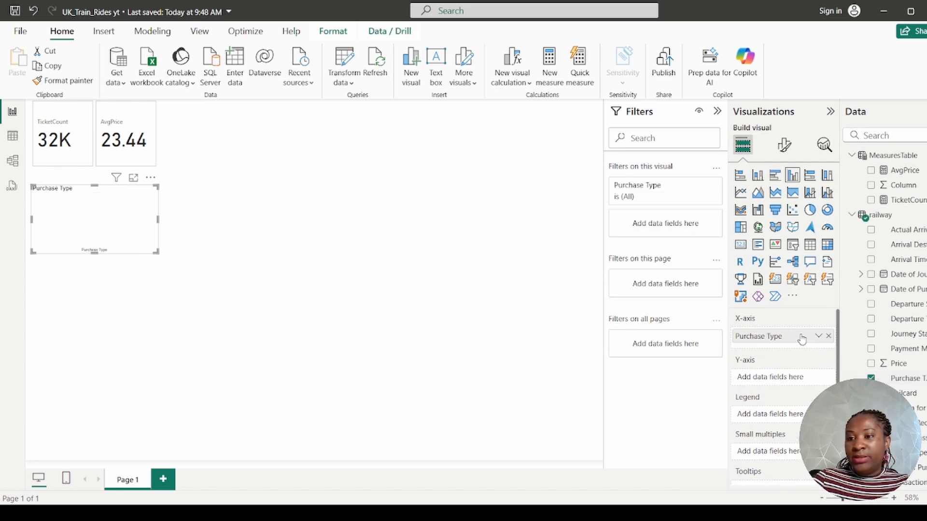
{"action": "left_click_drag", "start_coordinate": [914, 206], "coordinate": [844, 357]}
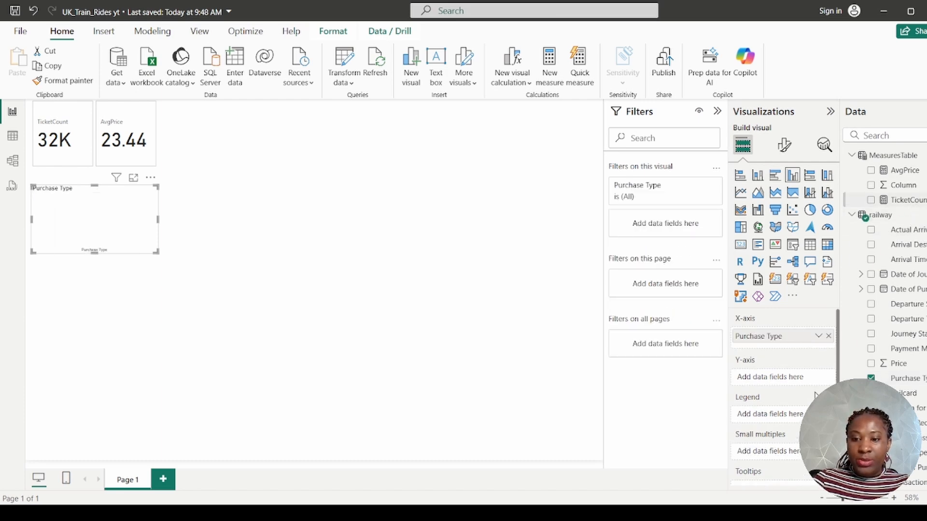
{"action": "left_click_drag", "start_coordinate": [813, 388], "coordinate": [812, 386]}
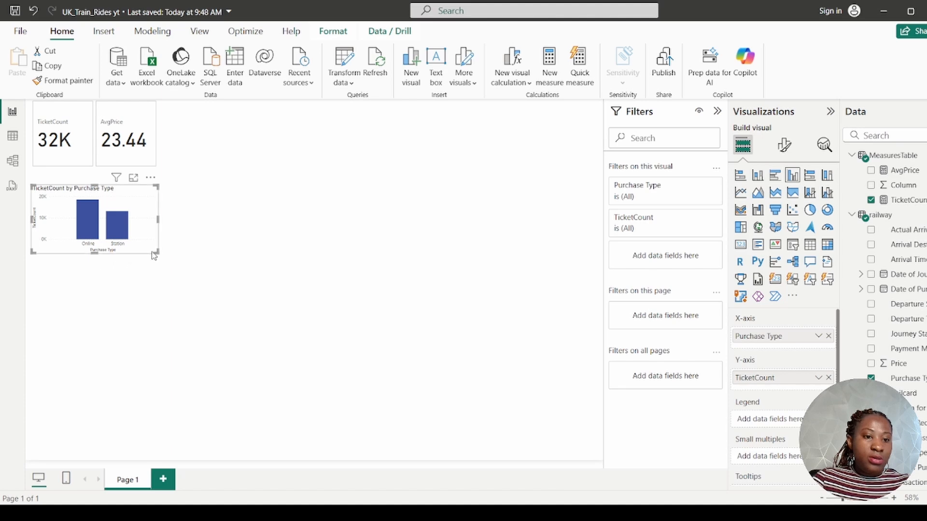
Step: Enlarge the purchase type column chart in width and height from its lower outer corner
{"action": "left_click_drag", "start_coordinate": [155, 250], "coordinate": [167, 285]}
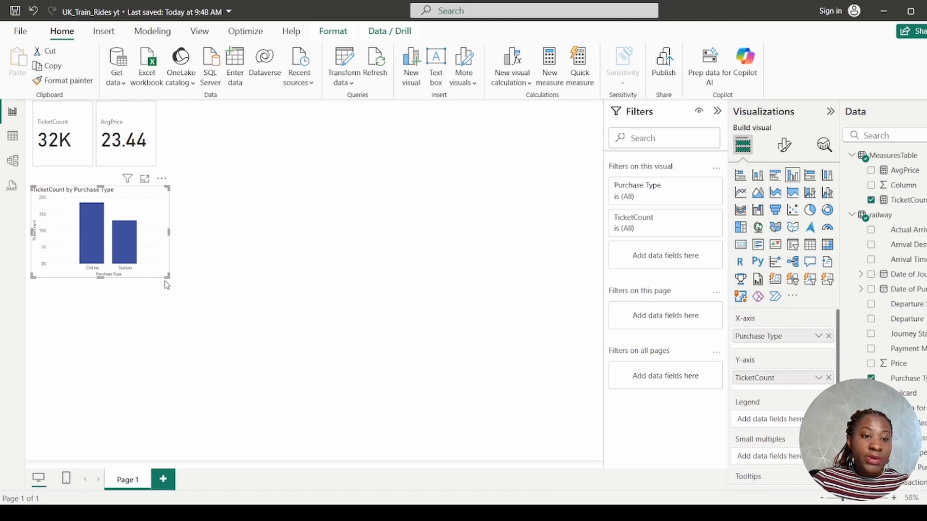
{"action": "left_click", "coordinate": [211, 225]}
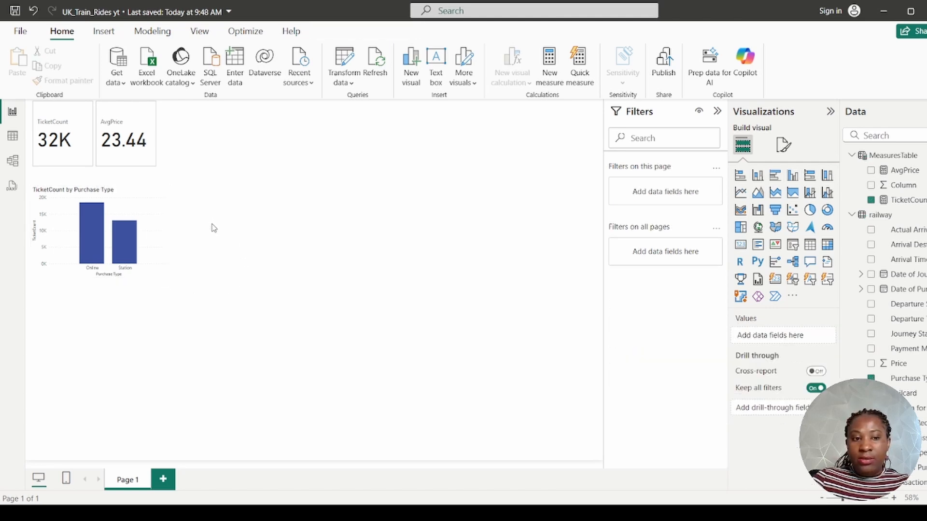
{"action": "left_click", "coordinate": [159, 210]}
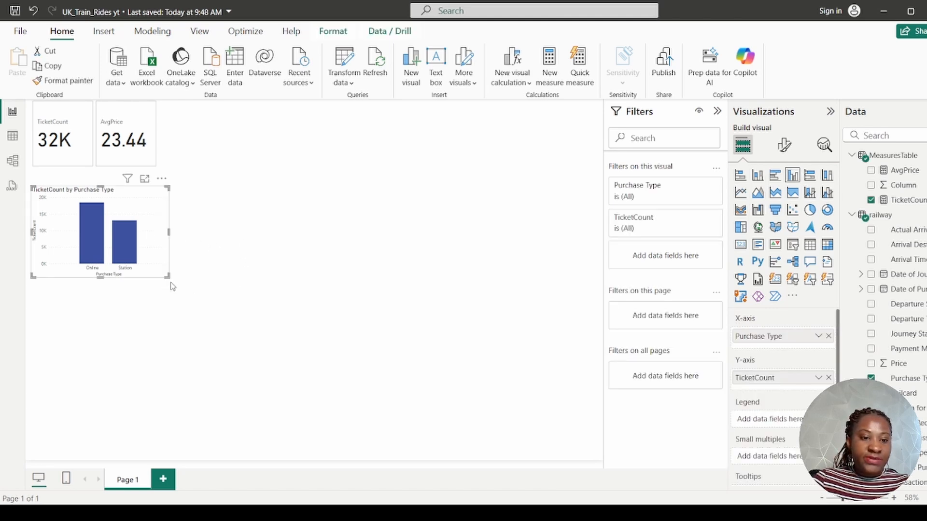
{"action": "left_click_drag", "start_coordinate": [168, 277], "coordinate": [180, 304]}
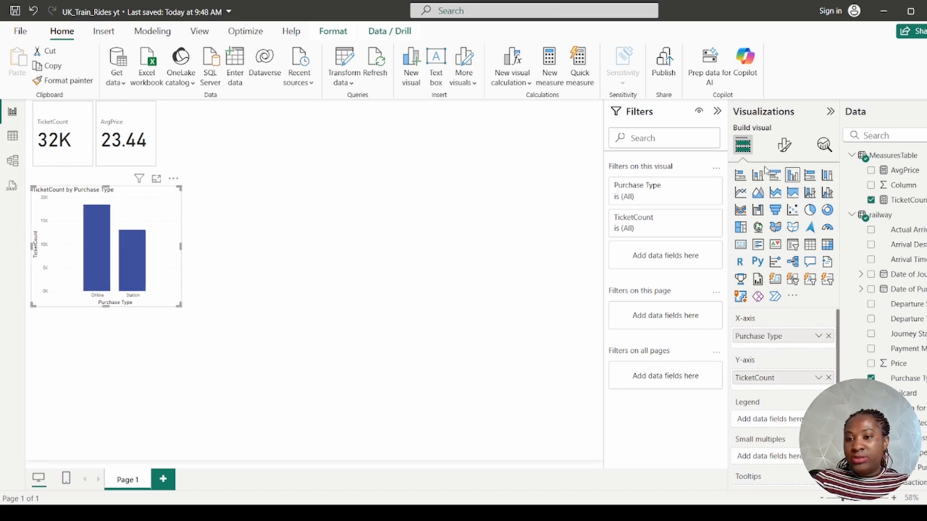
Step: Turn off the horizontal gridlines of the purchase type column chart
{"action": "left_click", "coordinate": [784, 144]}
{"action": "left_click", "coordinate": [746, 333]}
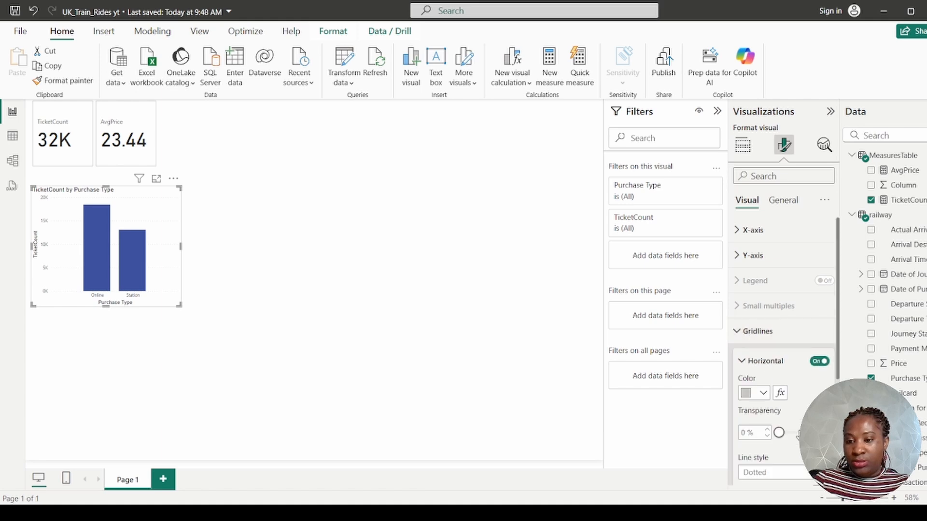
{"action": "left_click", "coordinate": [819, 363]}
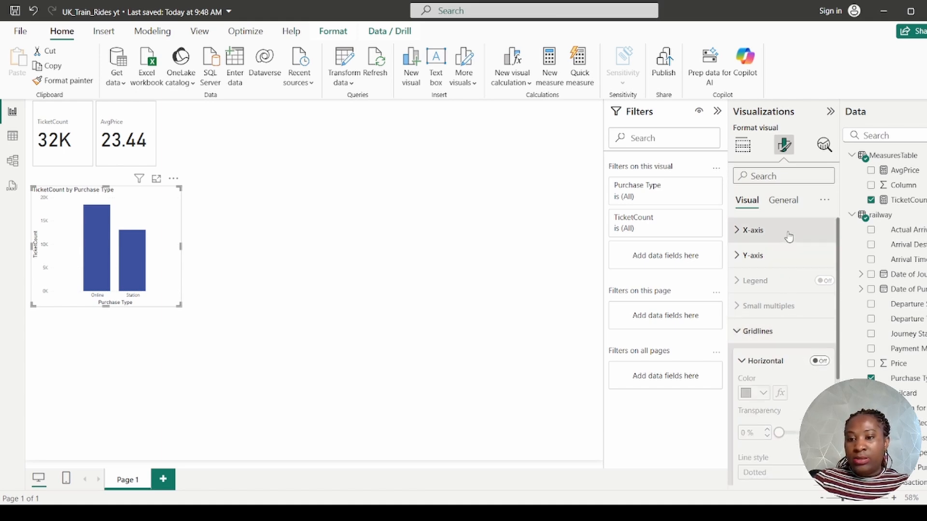
Step: Set the font of the purchase type chart's title to Arial
{"action": "left_click", "coordinate": [782, 201]}
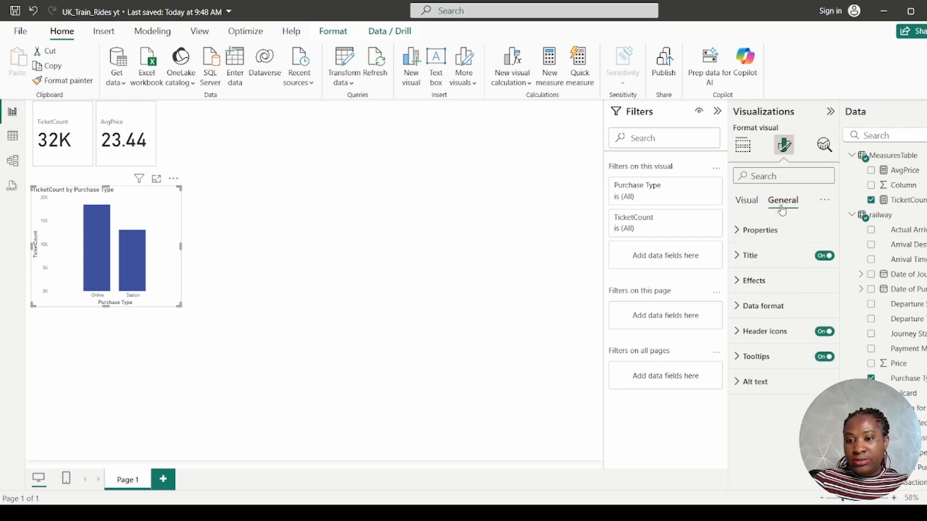
{"action": "left_click", "coordinate": [748, 256]}
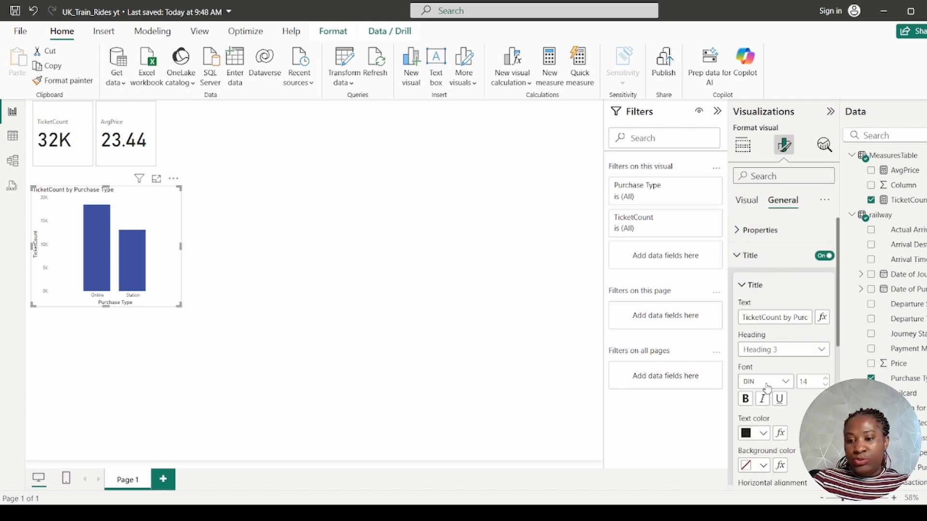
{"action": "left_click", "coordinate": [786, 382]}
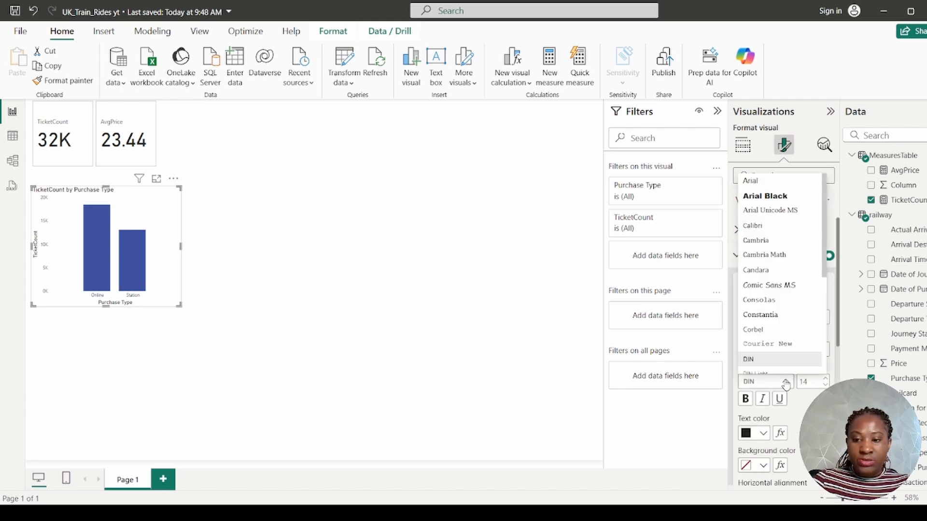
{"action": "left_click", "coordinate": [755, 180]}
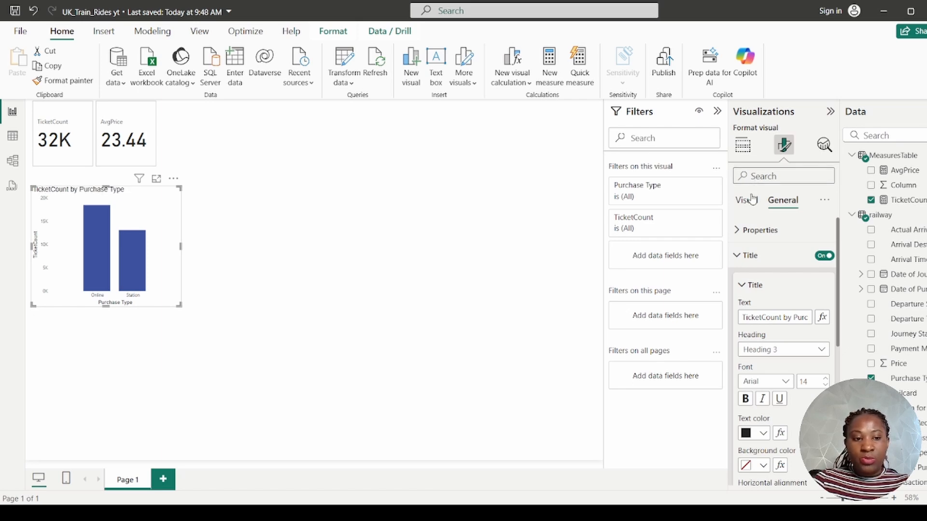
{"action": "left_click", "coordinate": [743, 289]}
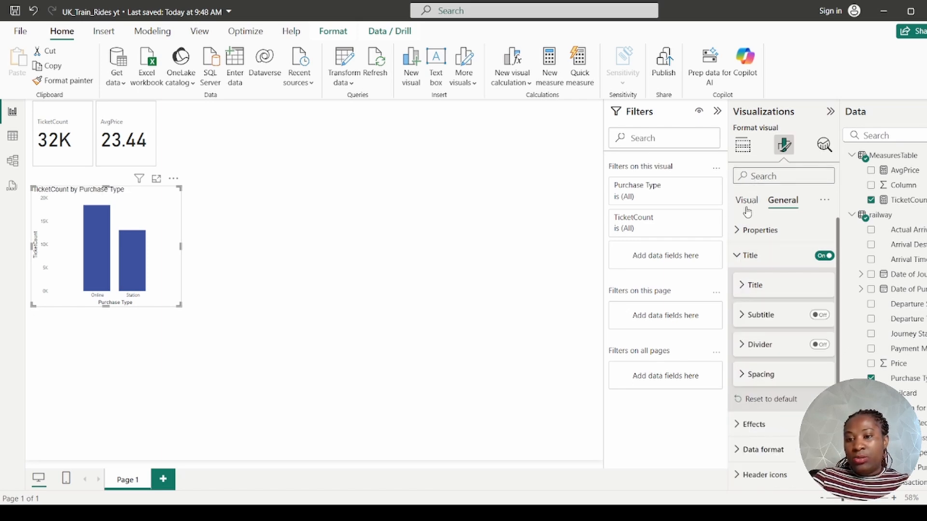
Step: Turn off the X-axis and Y-axis titles of the purchase type column chart
{"action": "left_click", "coordinate": [747, 200]}
{"action": "mouse_move", "coordinate": [748, 282]}
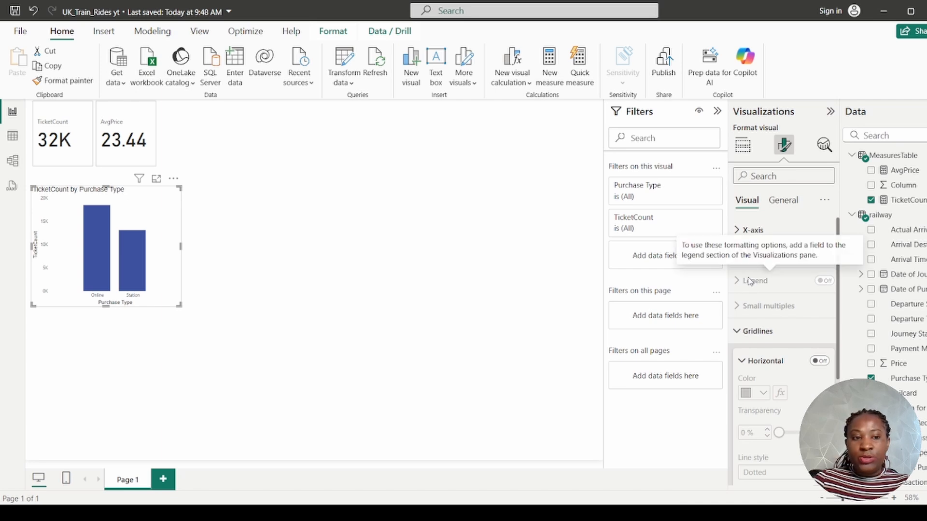
{"action": "left_click", "coordinate": [747, 231]}
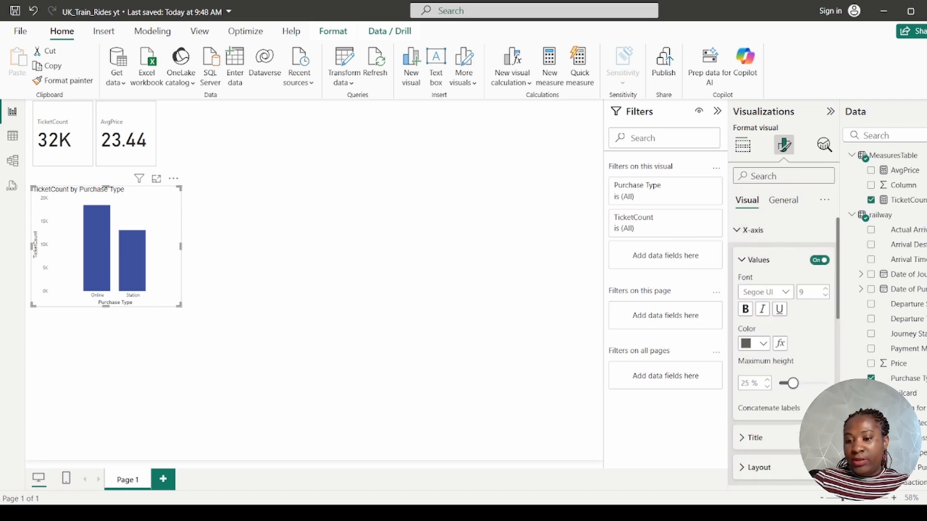
{"action": "left_click", "coordinate": [819, 438]}
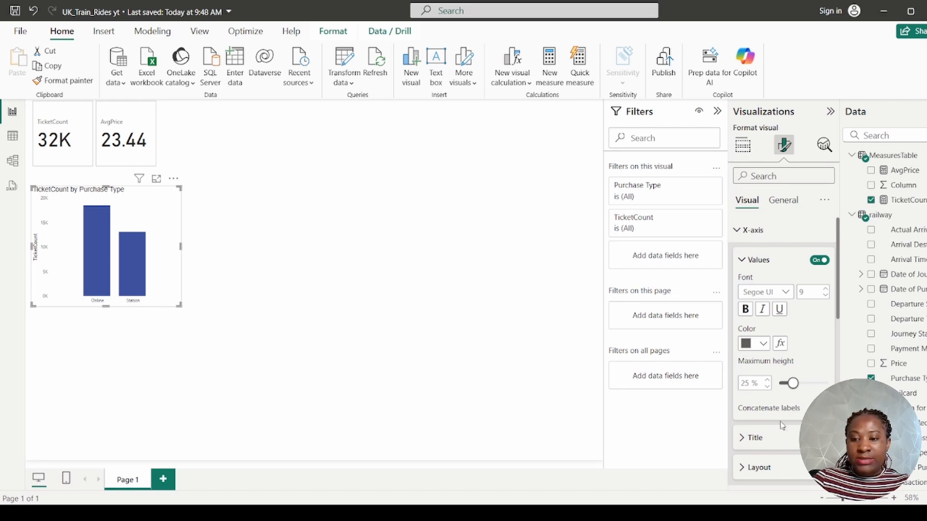
{"action": "left_click", "coordinate": [739, 232]}
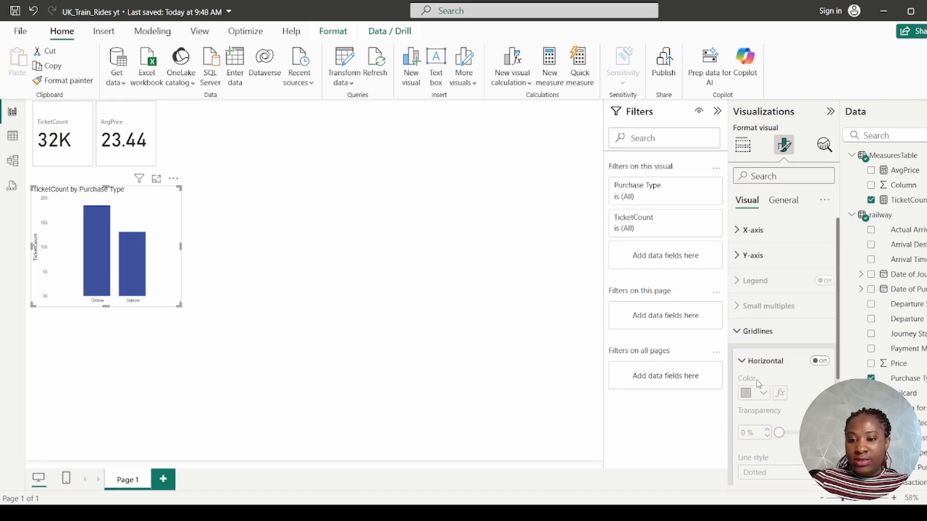
{"action": "left_click", "coordinate": [737, 256]}
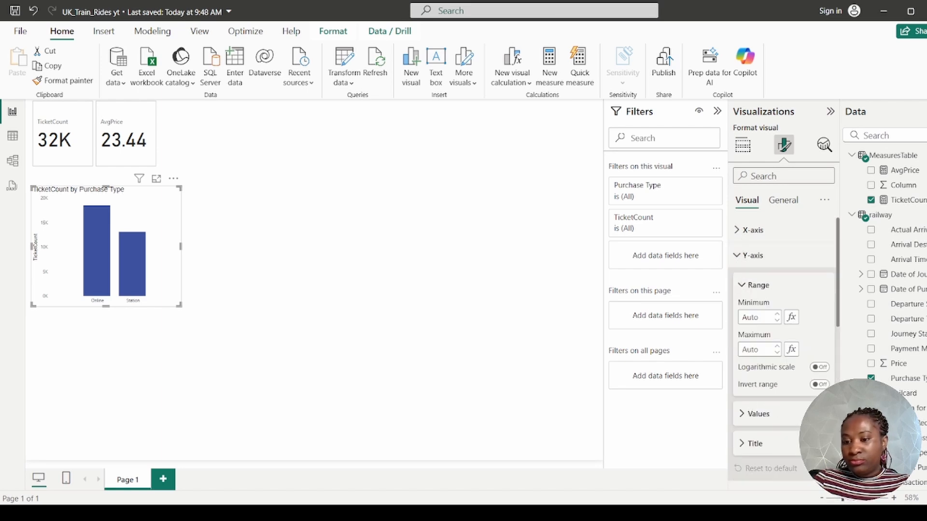
{"action": "left_click", "coordinate": [820, 444]}
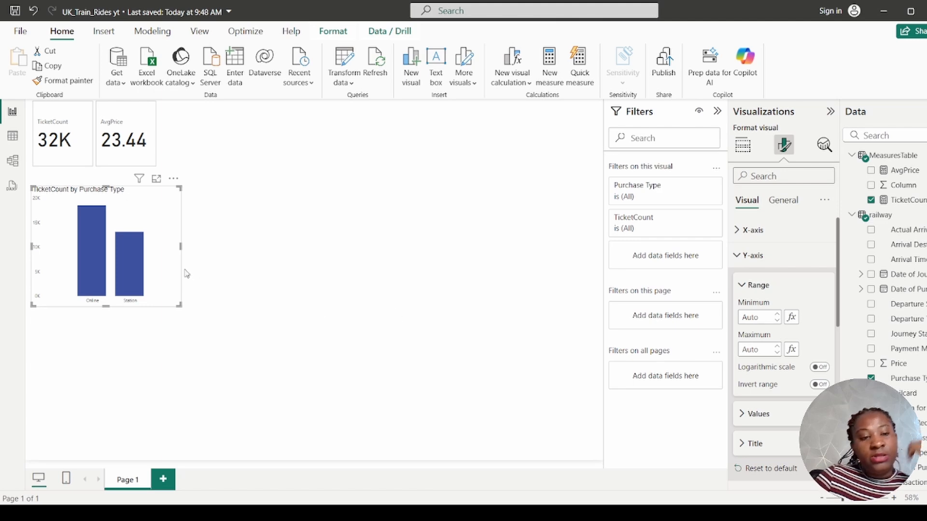
Step: Convert the purchase type column chart into a donut chart
{"action": "left_click", "coordinate": [743, 145]}
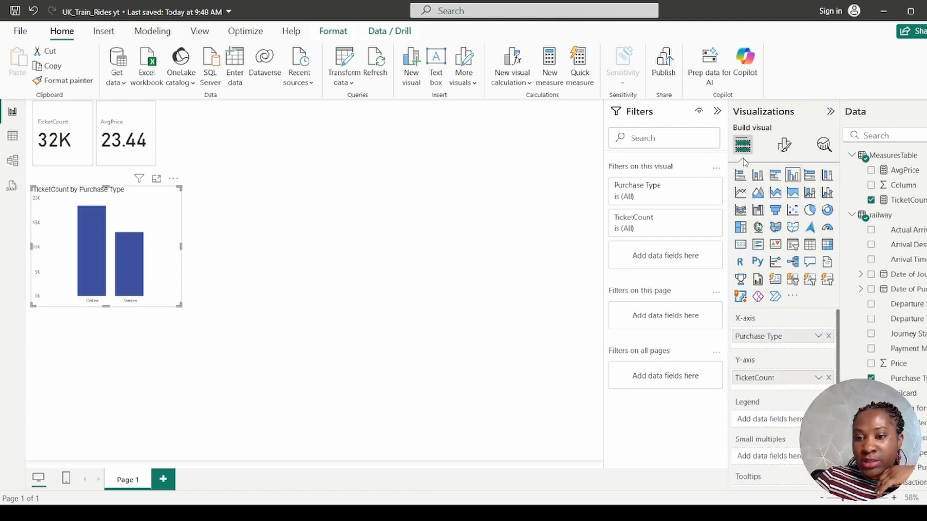
{"action": "left_click", "coordinate": [827, 211]}
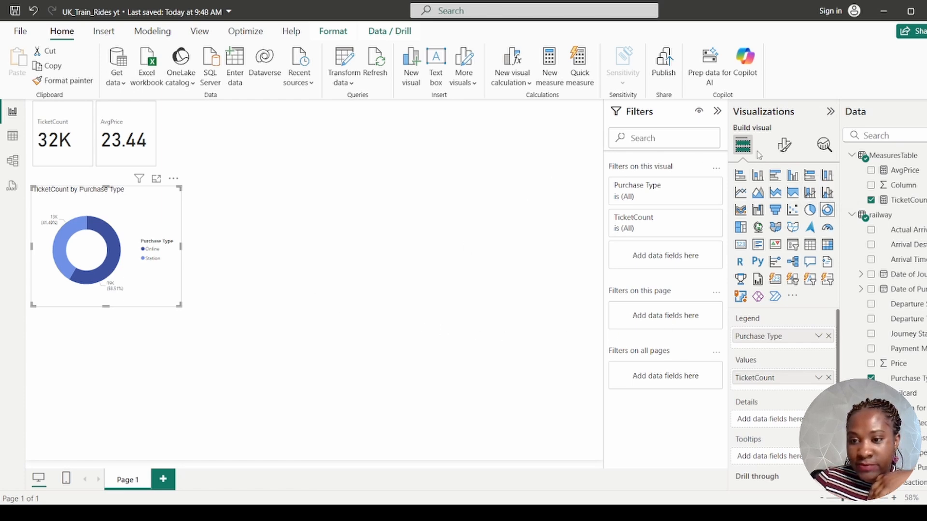
Step: Set the font of the purchase type donut chart's detail label values to Arial
{"action": "left_click", "coordinate": [784, 145]}
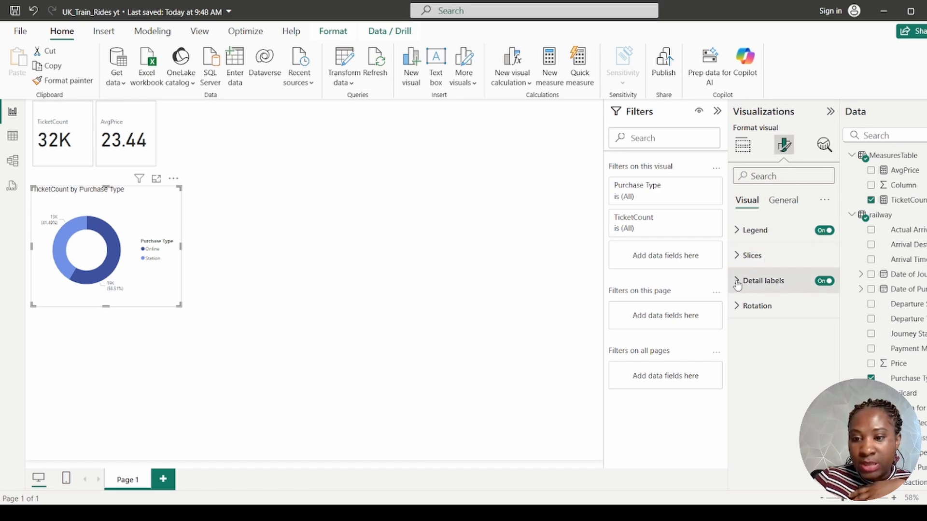
{"action": "left_click", "coordinate": [752, 281]}
{"action": "left_click", "coordinate": [751, 424]}
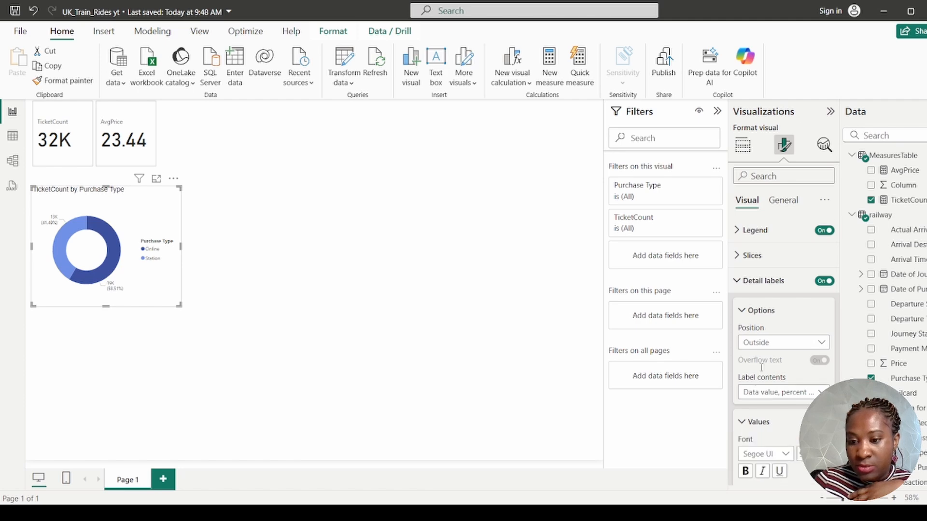
{"action": "scroll", "coordinate": [766, 311], "scroll_direction": "down", "scroll_amount": 3}
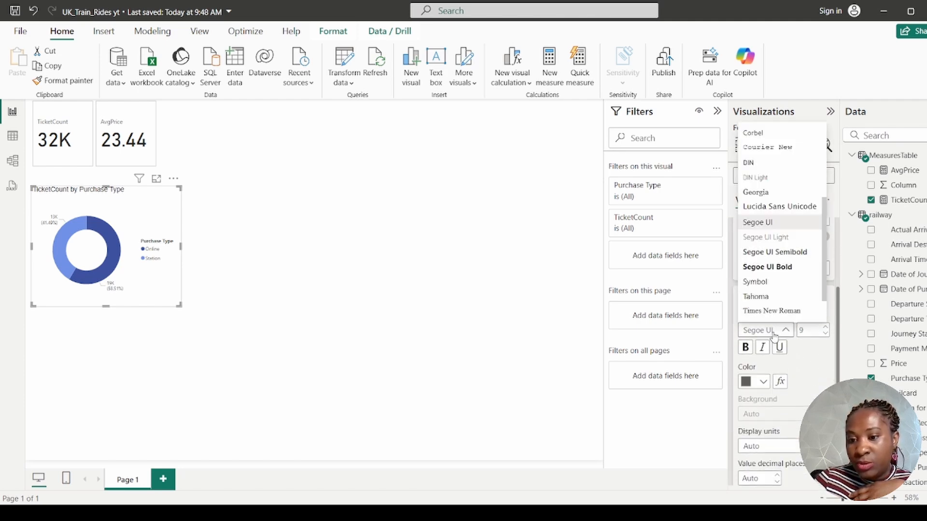
{"action": "left_click", "coordinate": [772, 332]}
{"action": "scroll", "coordinate": [773, 169], "scroll_direction": "up", "scroll_amount": 3}
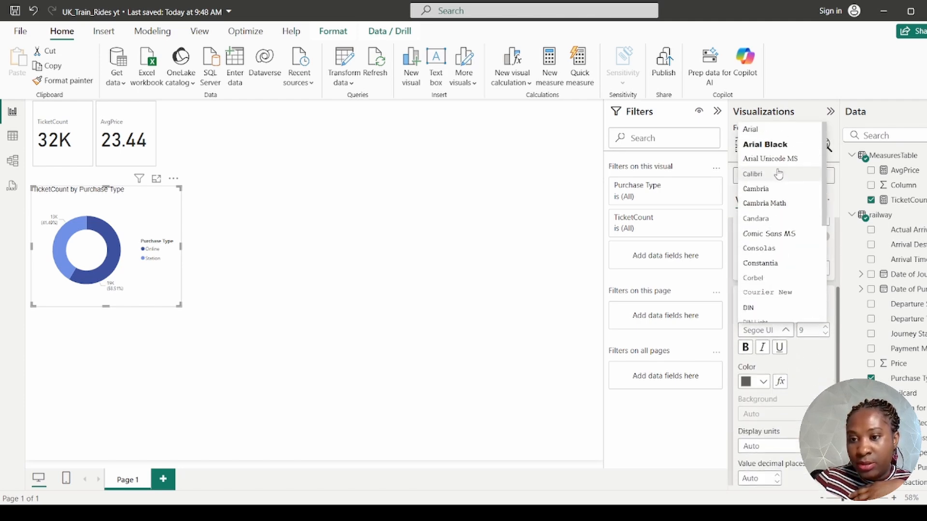
{"action": "left_click", "coordinate": [759, 131]}
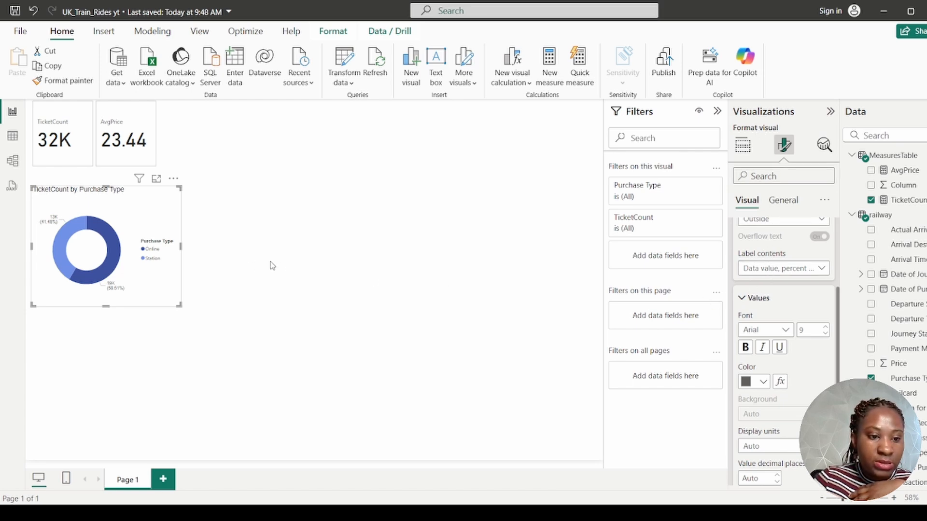
{"action": "left_click", "coordinate": [343, 236]}
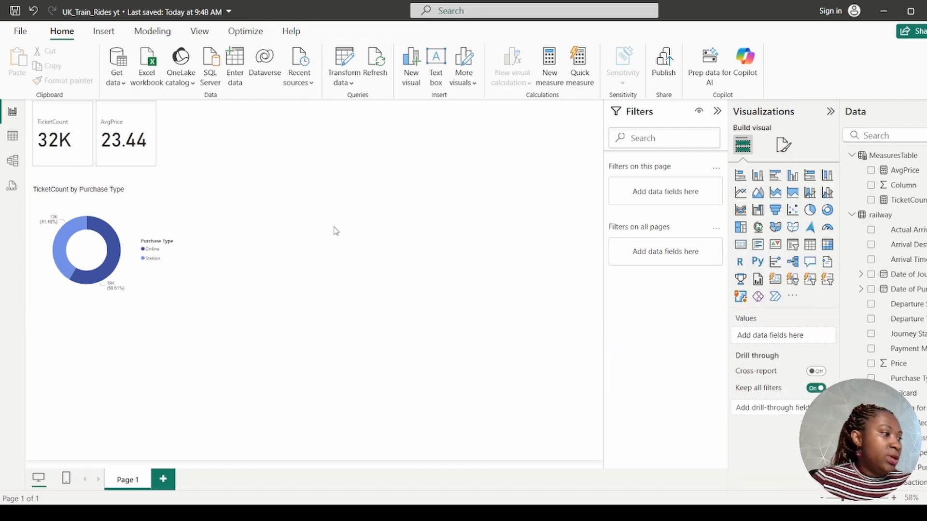
Step: Duplicate the purchase type donut chart and place the copy directly to the right of the original
{"action": "left_click", "coordinate": [144, 216]}
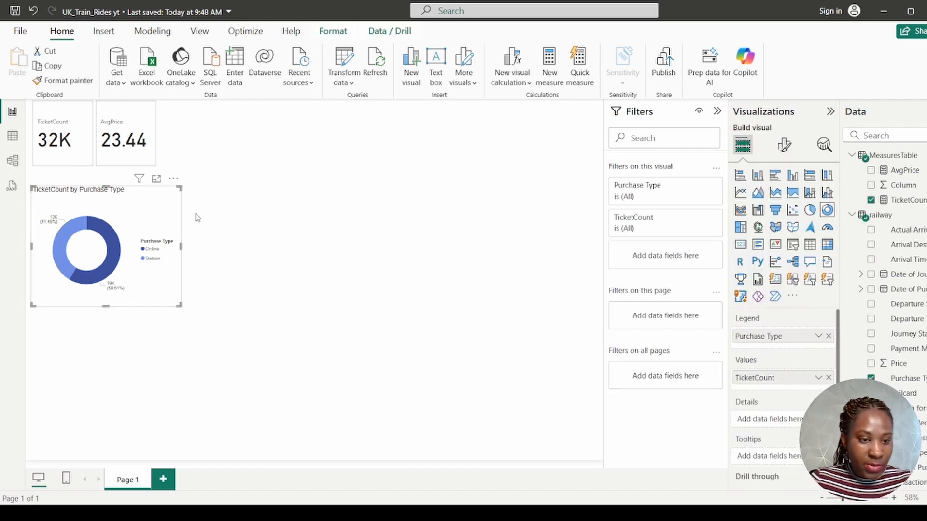
{"action": "key", "text": "ctrl+c"}
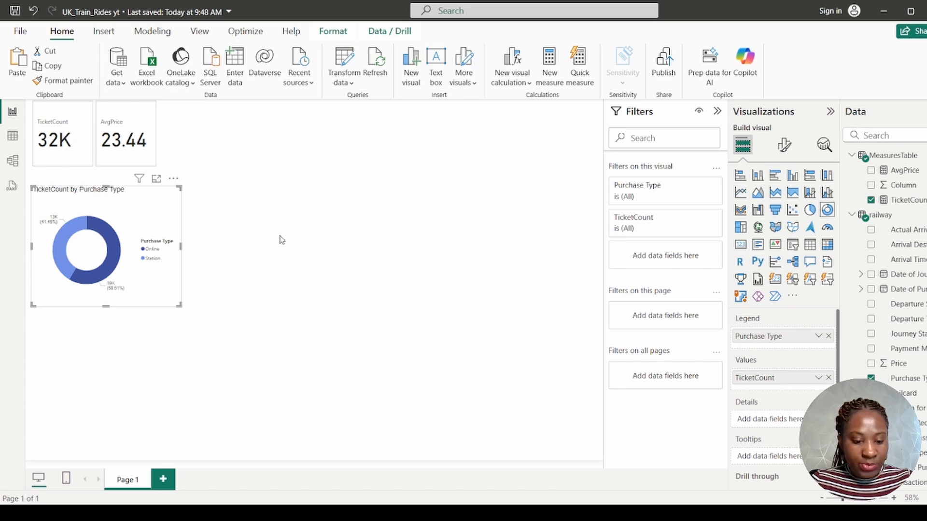
{"action": "key", "text": "ctrl+v"}
{"action": "left_click_drag", "start_coordinate": [129, 223], "coordinate": [278, 224]}
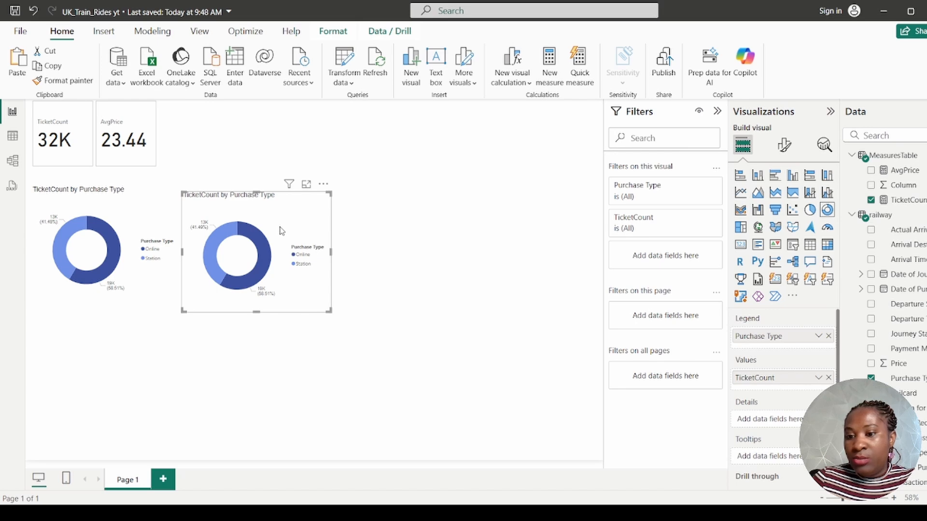
Step: Replace the copied donut chart's Purchase Type legend field with Payment Method from the railway table
{"action": "left_click_drag", "start_coordinate": [811, 337], "coordinate": [916, 213]}
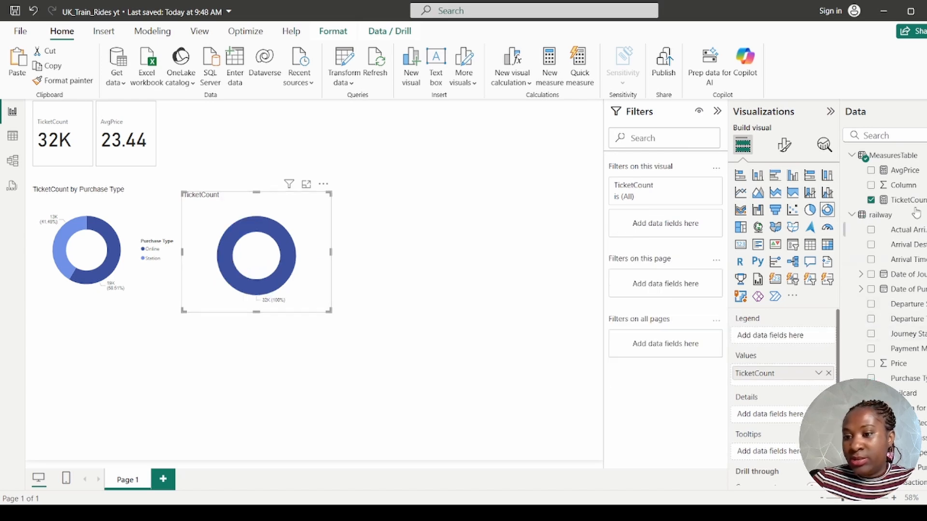
{"action": "left_click", "coordinate": [907, 136]}
{"action": "type", "text": "pa"}
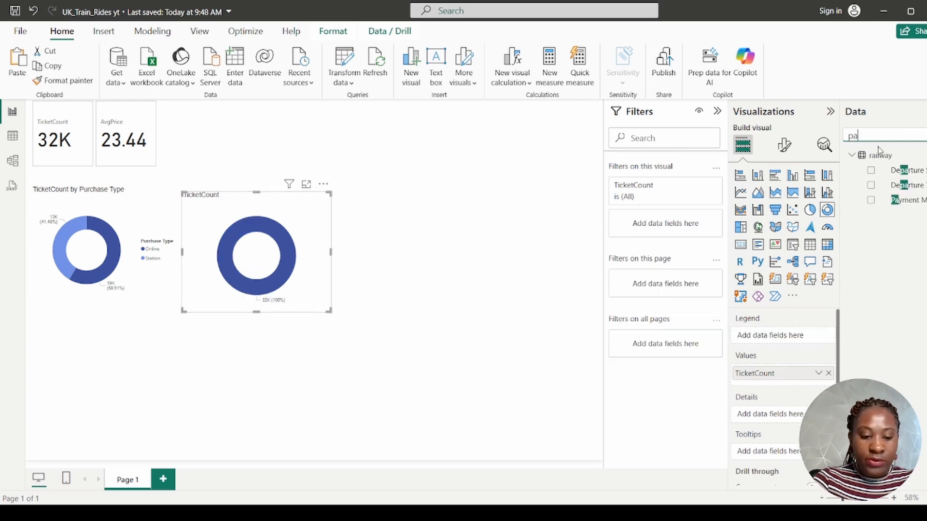
{"action": "type", "text": "y"}
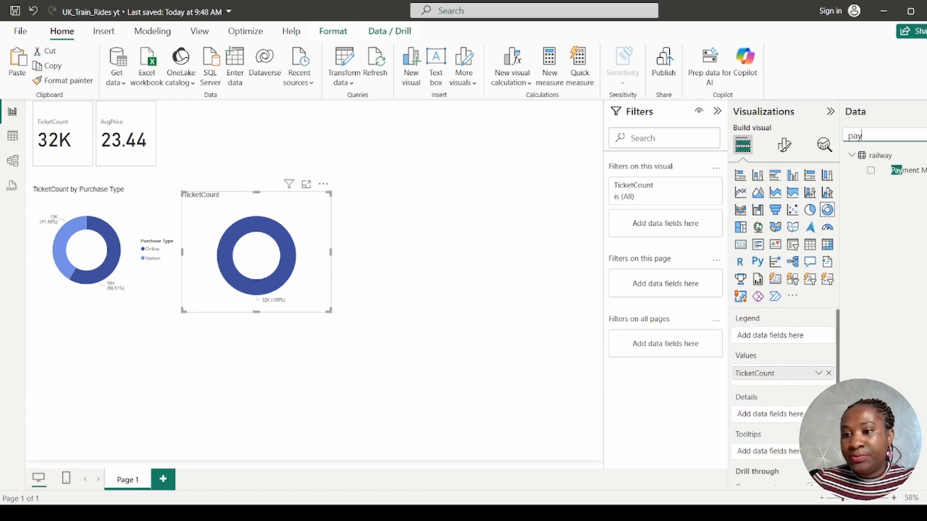
{"action": "left_click_drag", "start_coordinate": [901, 172], "coordinate": [802, 344]}
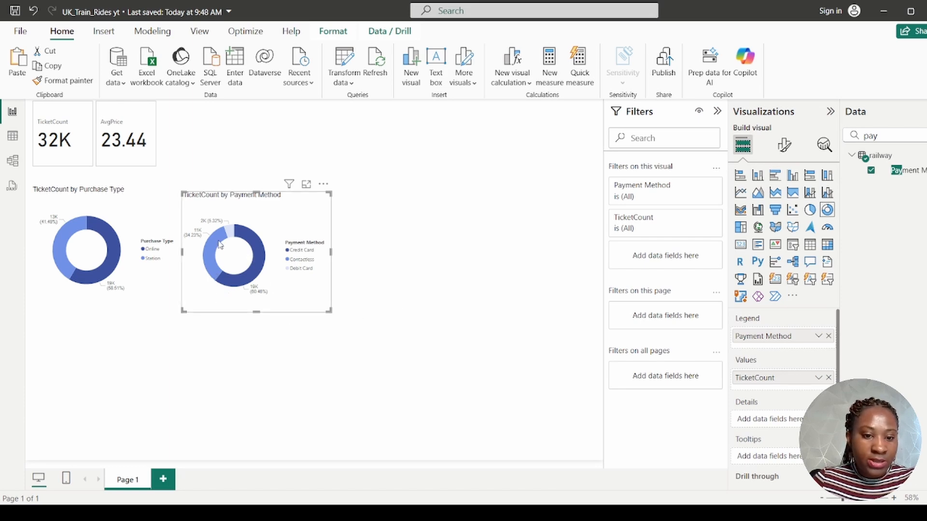
{"action": "mouse_move", "coordinate": [238, 238]}
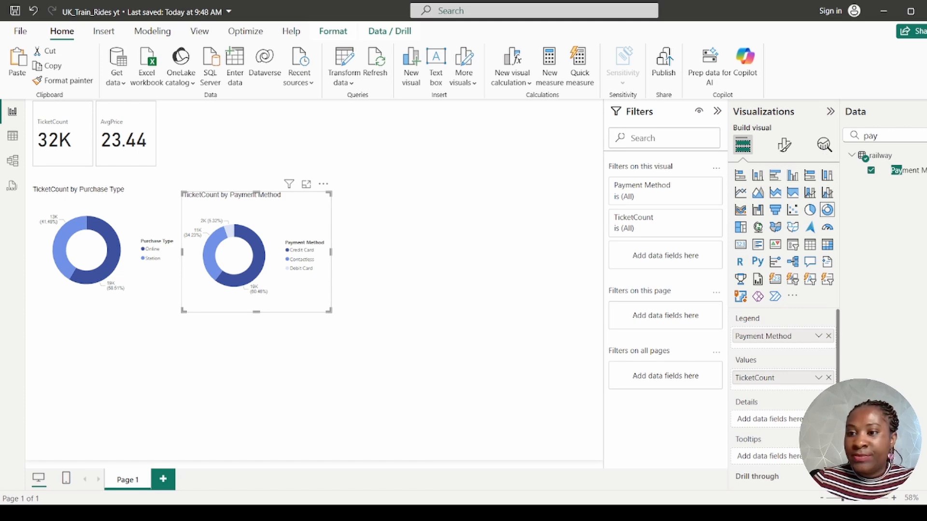
Step: Clear the field search, duplicate the payment method donut chart and place the copy to its right
{"action": "left_click", "coordinate": [872, 136]}
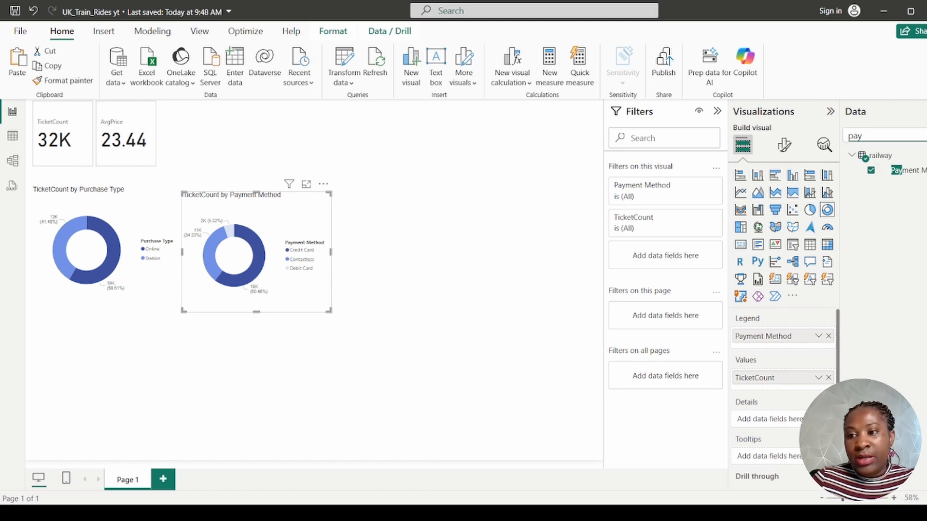
{"action": "left_click", "coordinate": [923, 136]}
{"action": "left_click", "coordinate": [318, 217]}
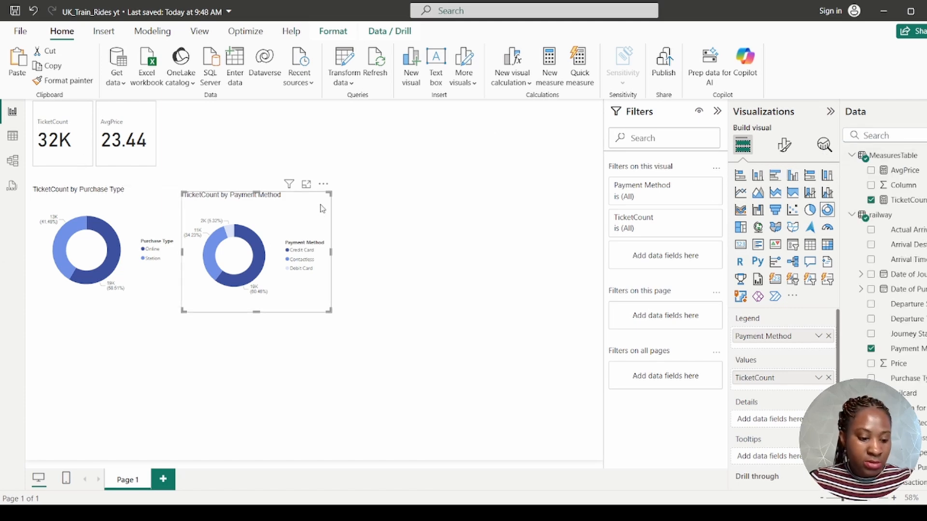
{"action": "left_click_drag", "start_coordinate": [321, 215], "coordinate": [433, 218]}
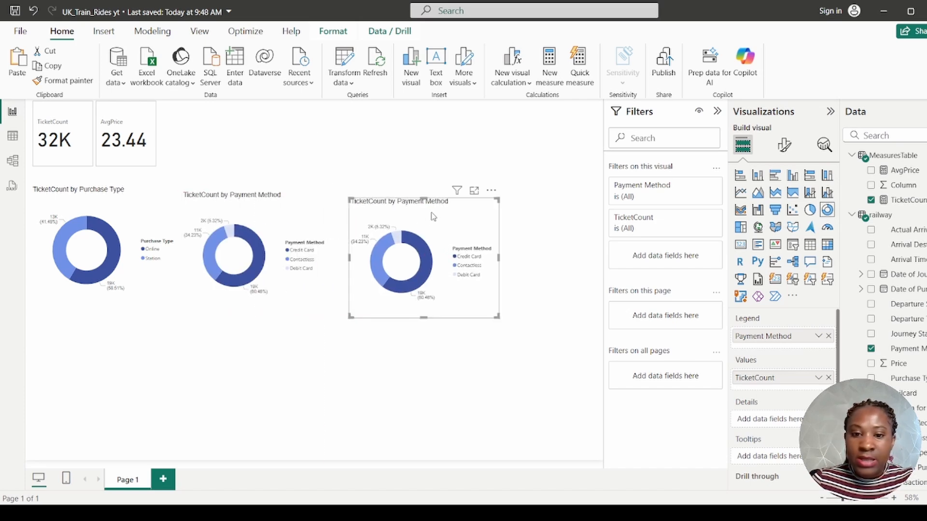
Step: Replace the third donut chart's Payment Method legend field with Railcard from the railway table
{"action": "left_click", "coordinate": [857, 135]}
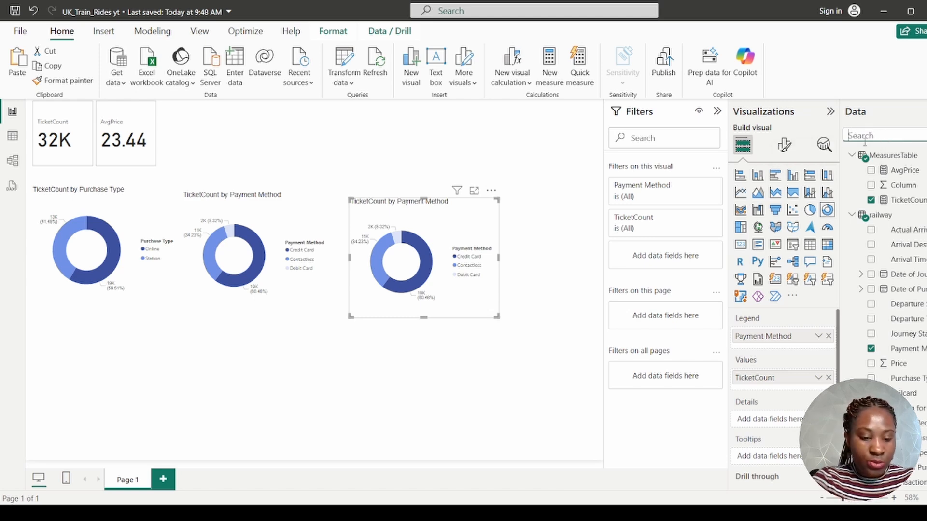
{"action": "type", "text": "railc"}
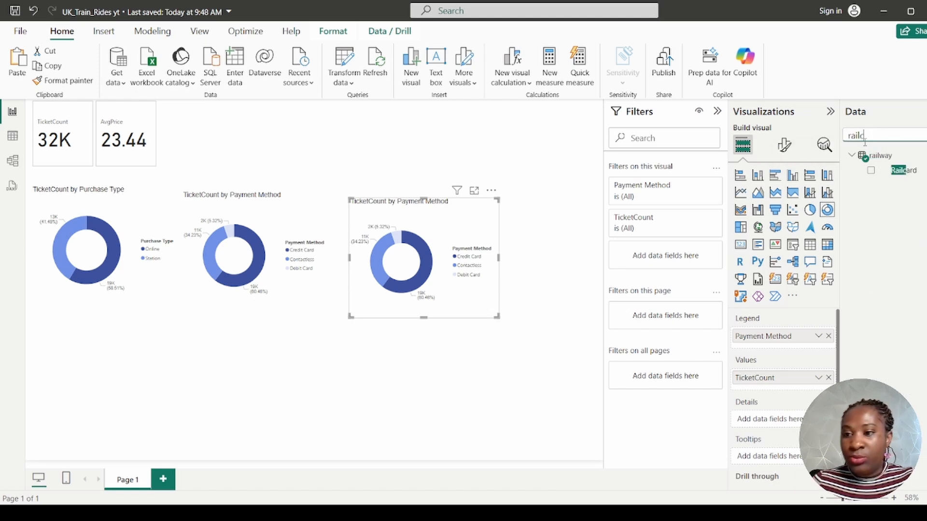
{"action": "left_click_drag", "start_coordinate": [892, 177], "coordinate": [808, 345]}
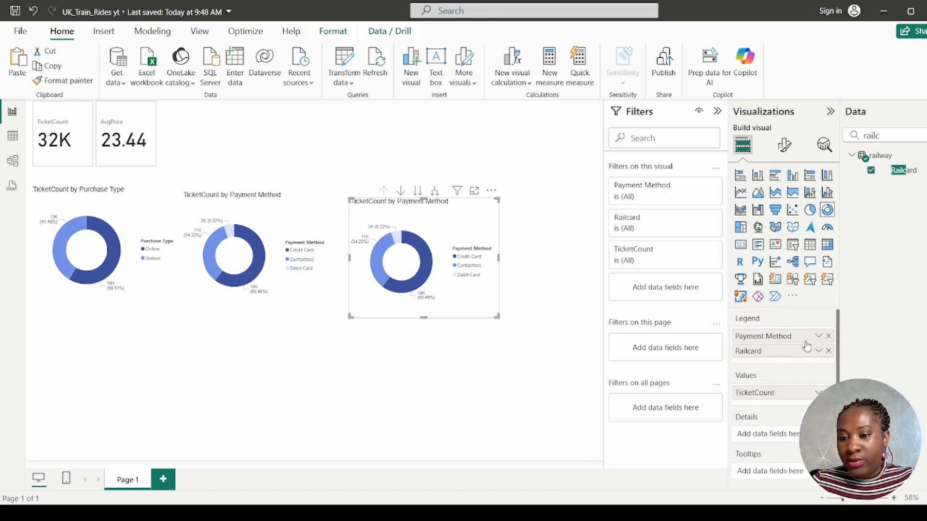
{"action": "left_click", "coordinate": [829, 336]}
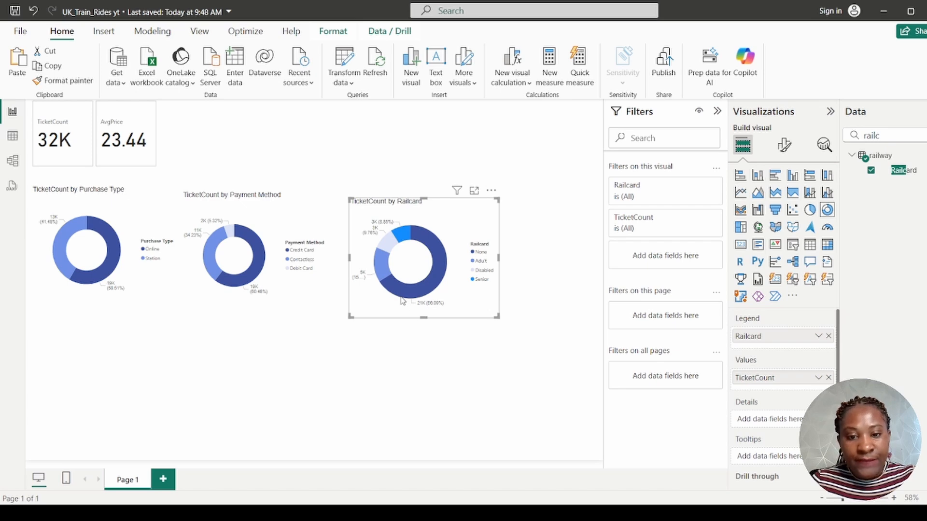
Step: Enlarge the railcard donut chart and move it up level with the top of the payment method chart
{"action": "mouse_move", "coordinate": [435, 277]}
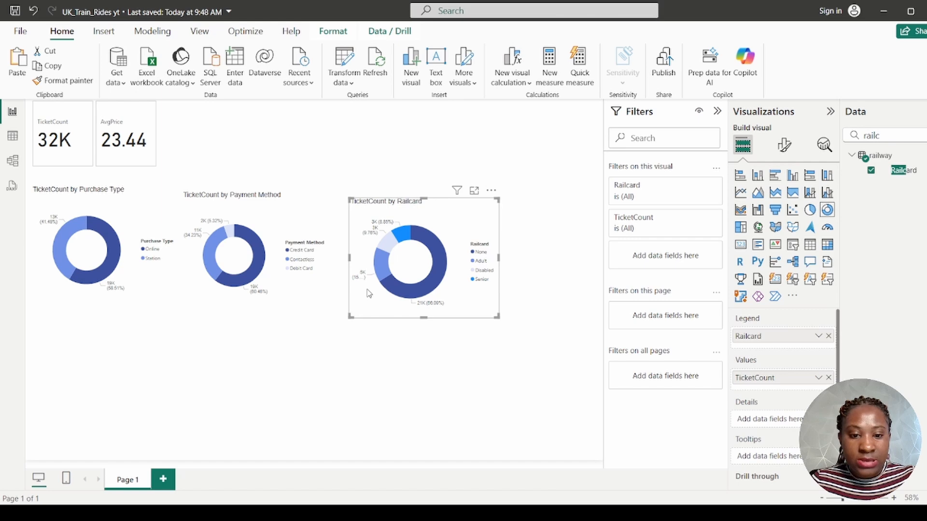
{"action": "left_click_drag", "start_coordinate": [497, 317], "coordinate": [544, 342]}
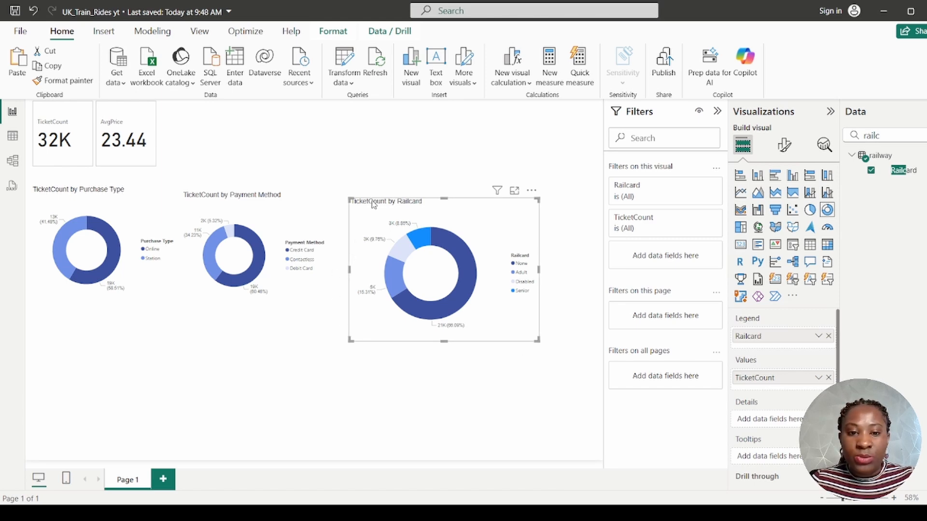
{"action": "left_click_drag", "start_coordinate": [372, 204], "coordinate": [375, 197]}
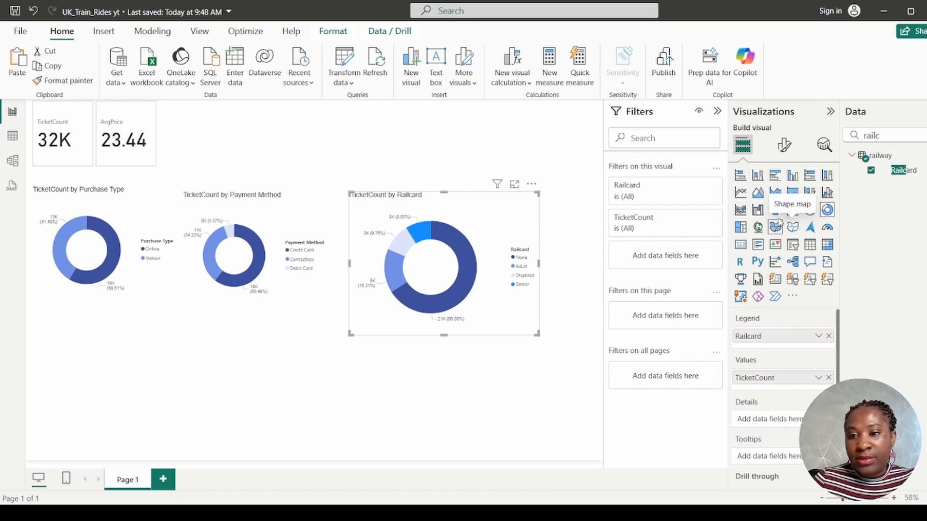
Step: Try converting the railcard donut chart into a ribbon chart and undo the conversion
{"action": "left_click", "coordinate": [746, 212]}
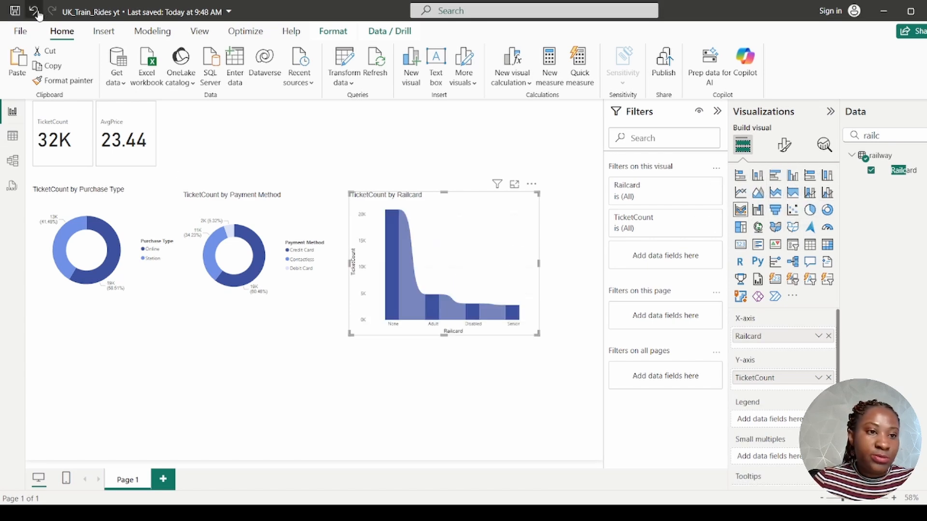
{"action": "key", "text": "ctrl+z"}
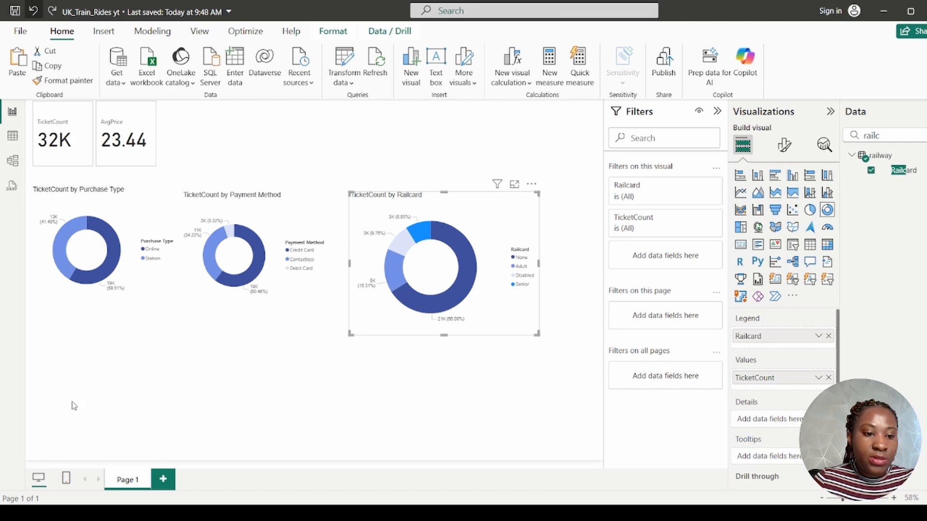
Step: Add an empty ribbon chart below the purchase type donut and widen it to span most of the first two donut charts
{"action": "left_click", "coordinate": [282, 364]}
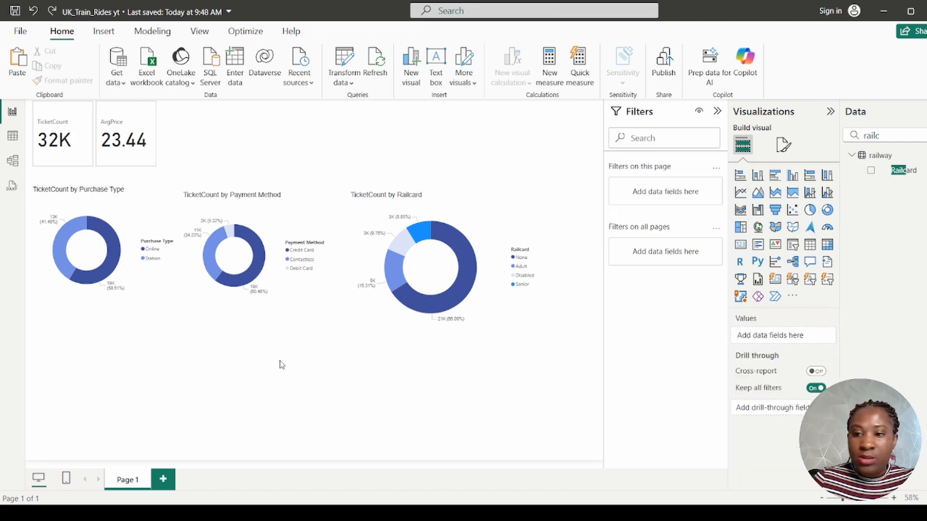
{"action": "left_click", "coordinate": [740, 211]}
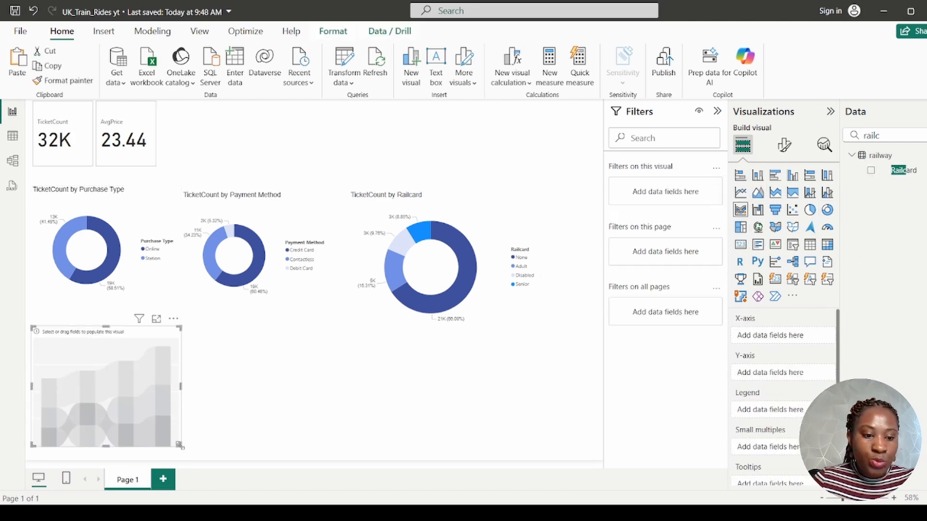
{"action": "left_click_drag", "start_coordinate": [180, 445], "coordinate": [313, 450]}
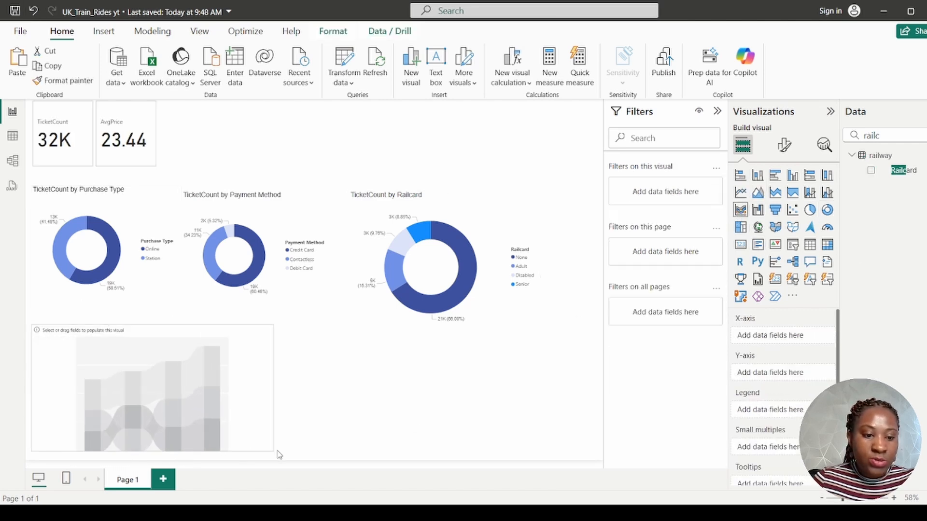
Step: Assign Departure Time to the ribbon chart's X-axis and the TicketCount measure to its Y-axis
{"action": "double_click", "coordinate": [881, 135]}
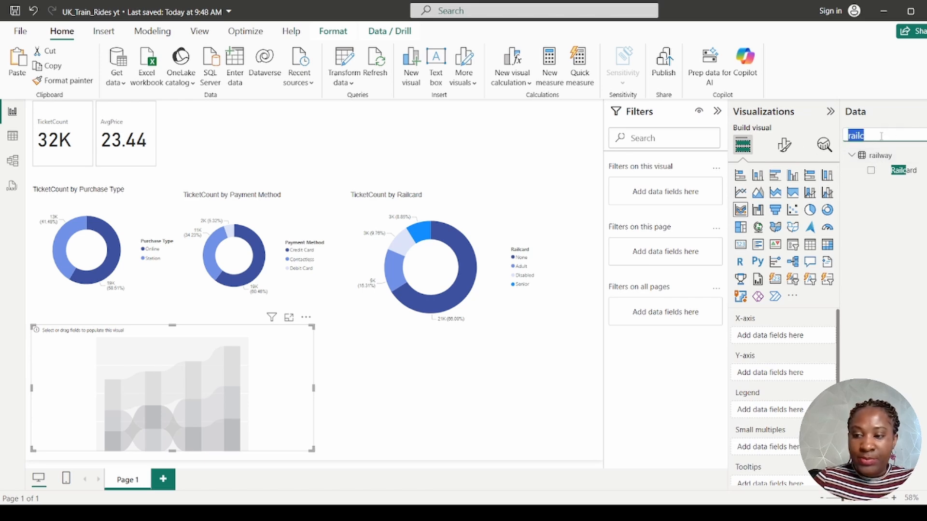
{"action": "type", "text": "depa"}
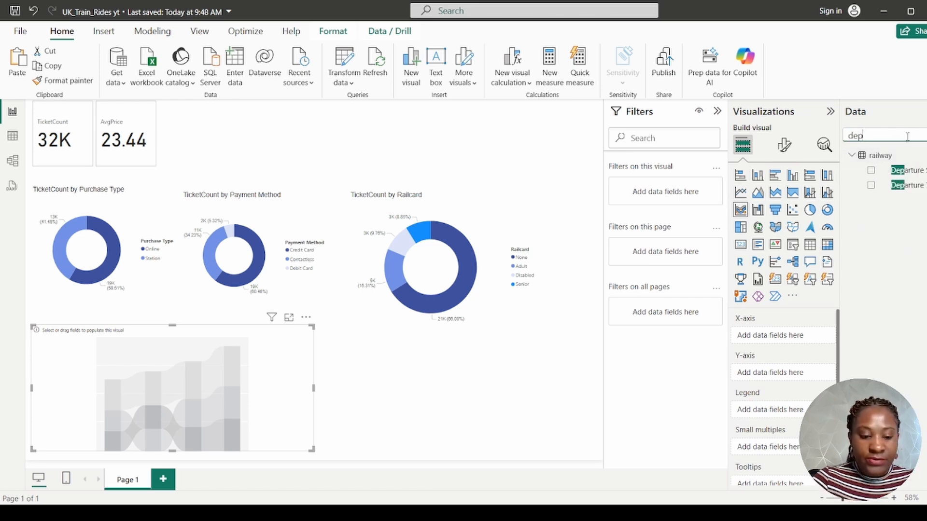
{"action": "left_click", "coordinate": [917, 188]}
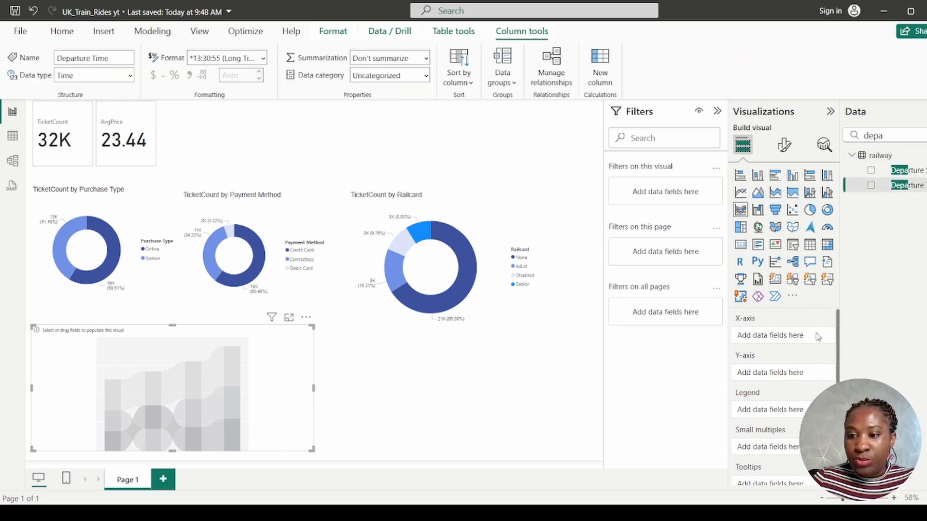
{"action": "left_click_drag", "start_coordinate": [905, 189], "coordinate": [791, 344]}
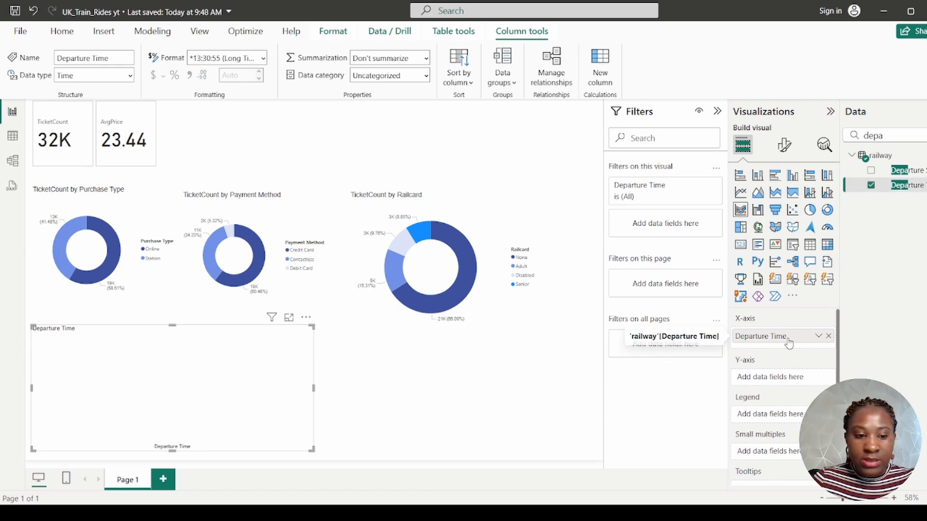
{"action": "left_click", "coordinate": [925, 135]}
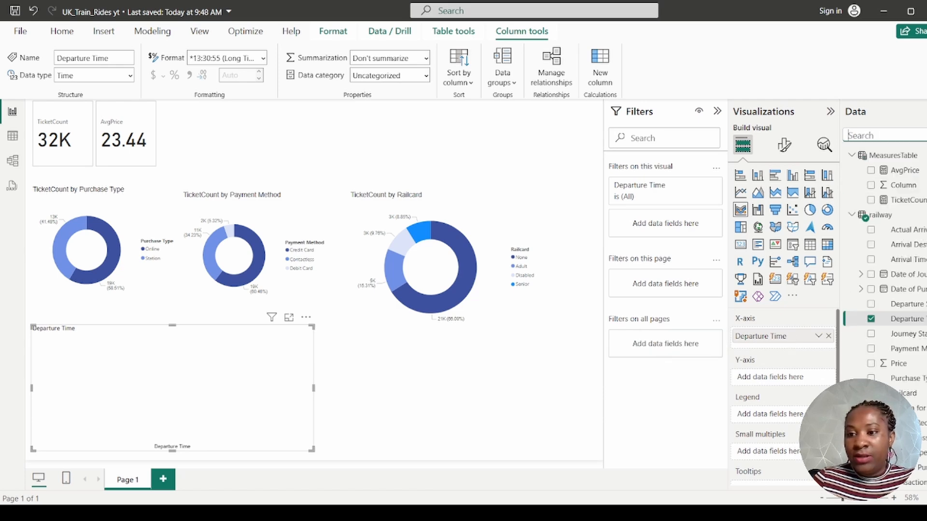
{"action": "left_click_drag", "start_coordinate": [910, 203], "coordinate": [802, 384]}
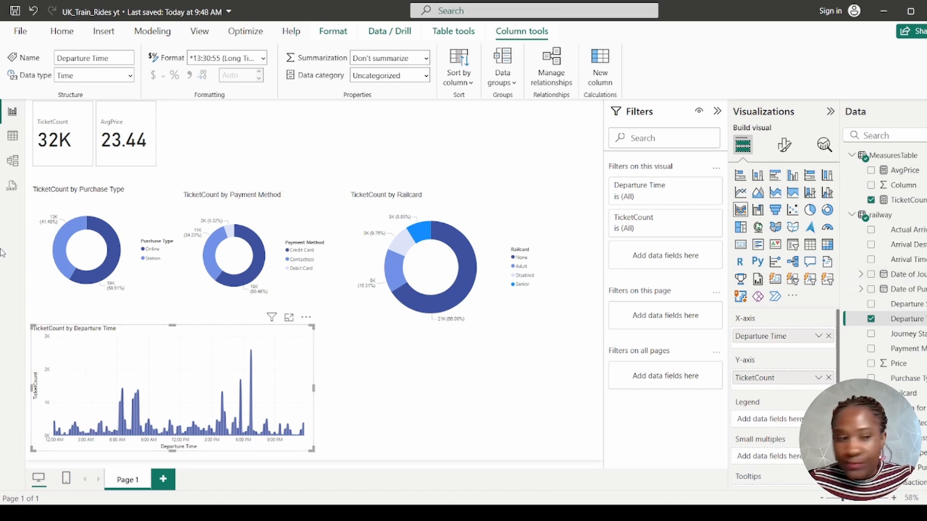
Step: Review the railway table's rows and the field descriptions in railway_data_dictionary, and return to the report page
{"action": "left_click", "coordinate": [13, 139]}
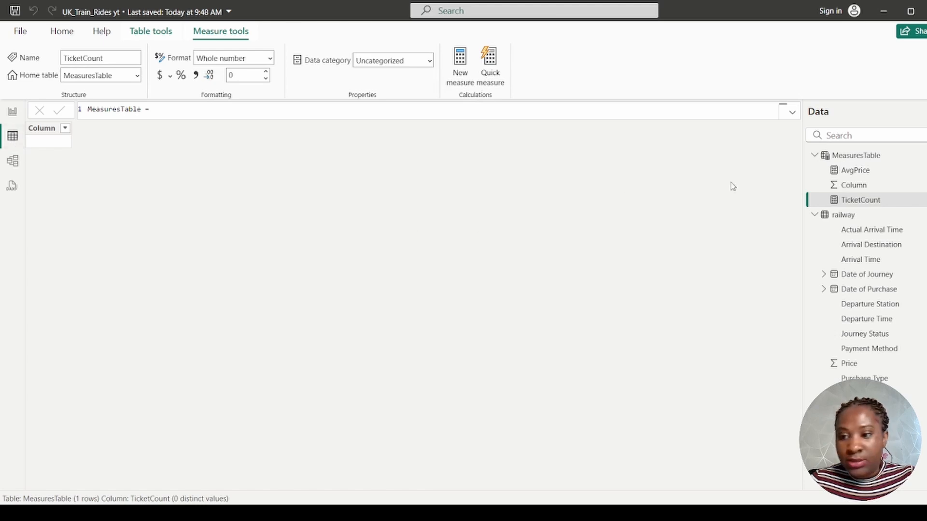
{"action": "left_click", "coordinate": [822, 217]}
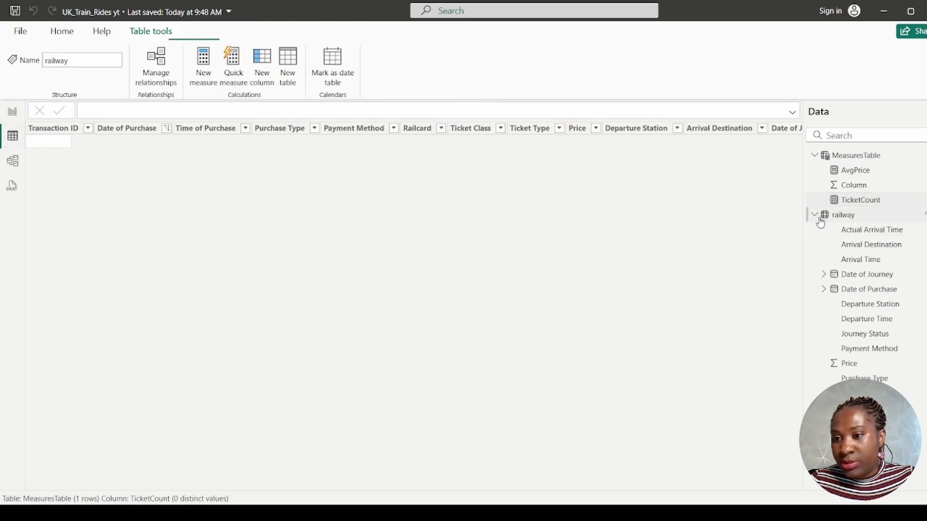
{"action": "left_click", "coordinate": [814, 214]}
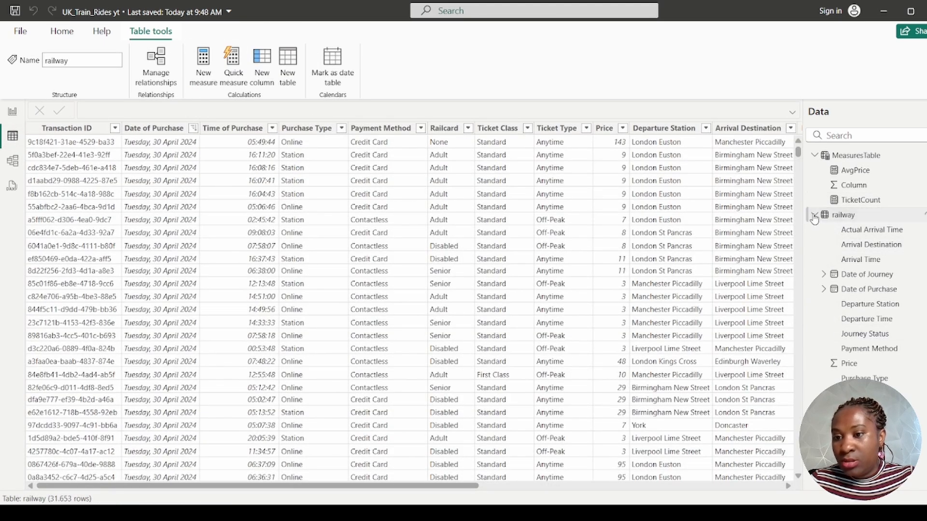
{"action": "left_click", "coordinate": [849, 230]}
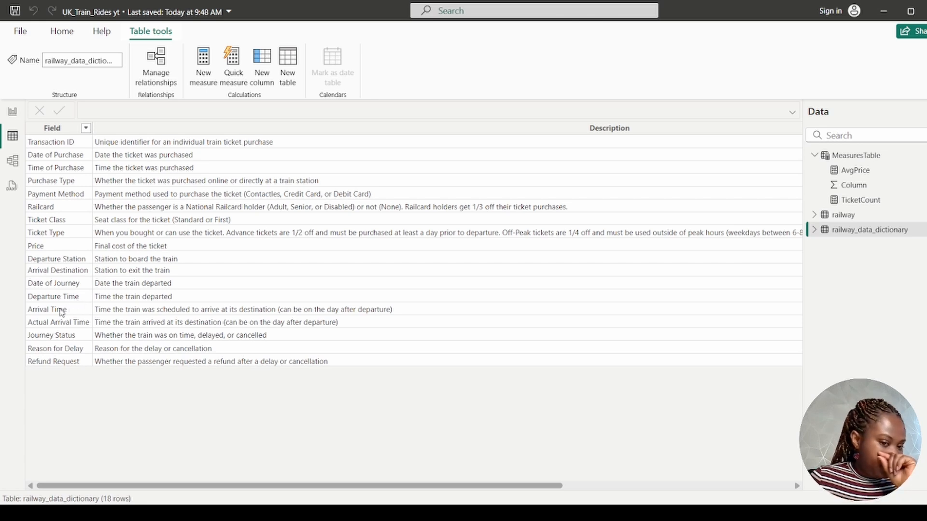
{"action": "left_click", "coordinate": [13, 114]}
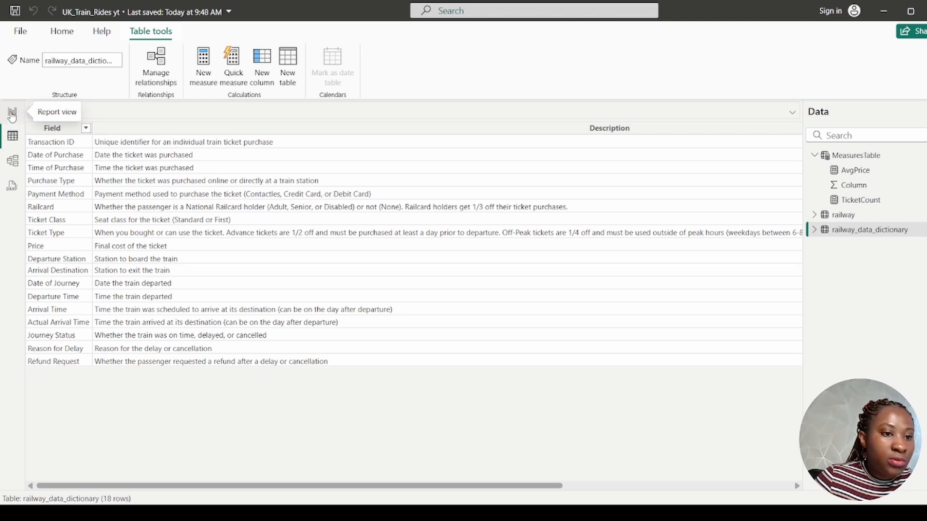
{"action": "left_click", "coordinate": [12, 114]}
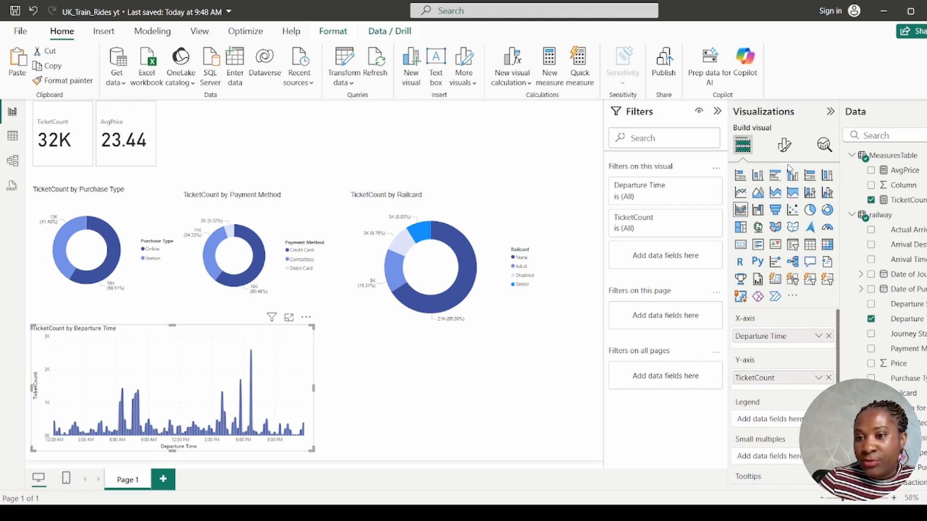
Step: Turn off the horizontal and vertical gridlines of the departure time ribbon chart
{"action": "left_click", "coordinate": [785, 146]}
{"action": "left_click", "coordinate": [765, 331]}
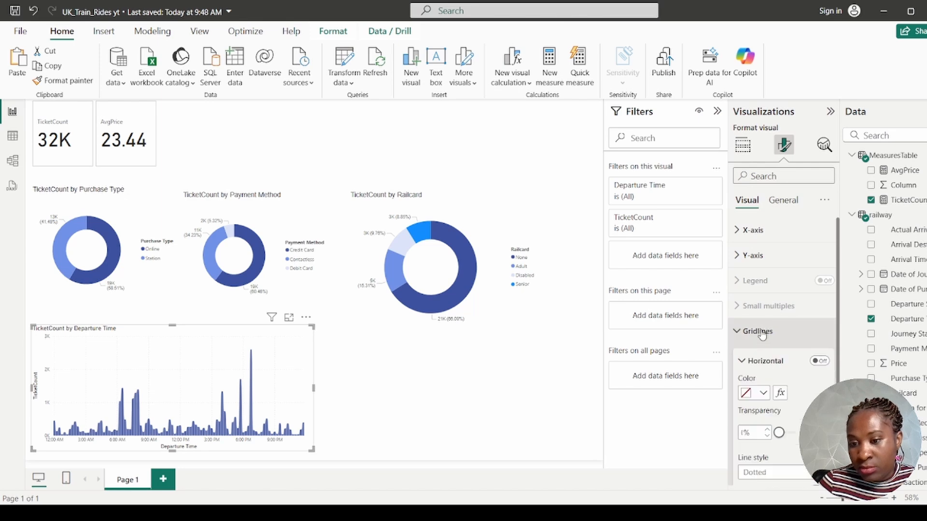
{"action": "left_click", "coordinate": [762, 231]}
{"action": "left_click", "coordinate": [761, 230]}
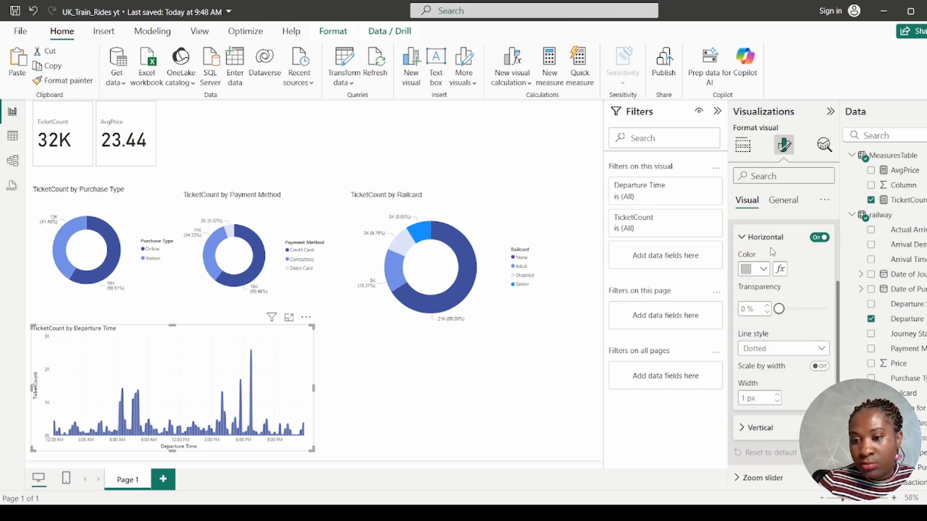
{"action": "left_click", "coordinate": [819, 237]}
{"action": "left_click", "coordinate": [742, 237]}
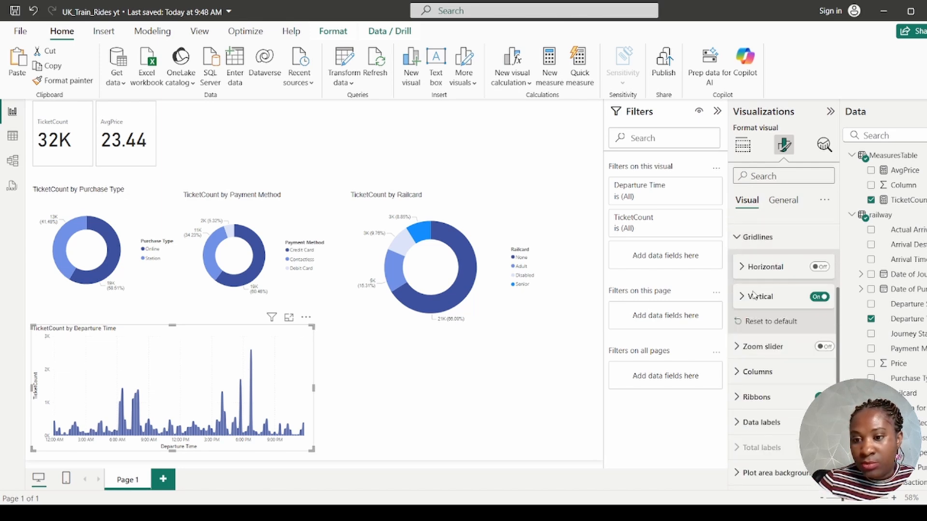
{"action": "left_click", "coordinate": [817, 298]}
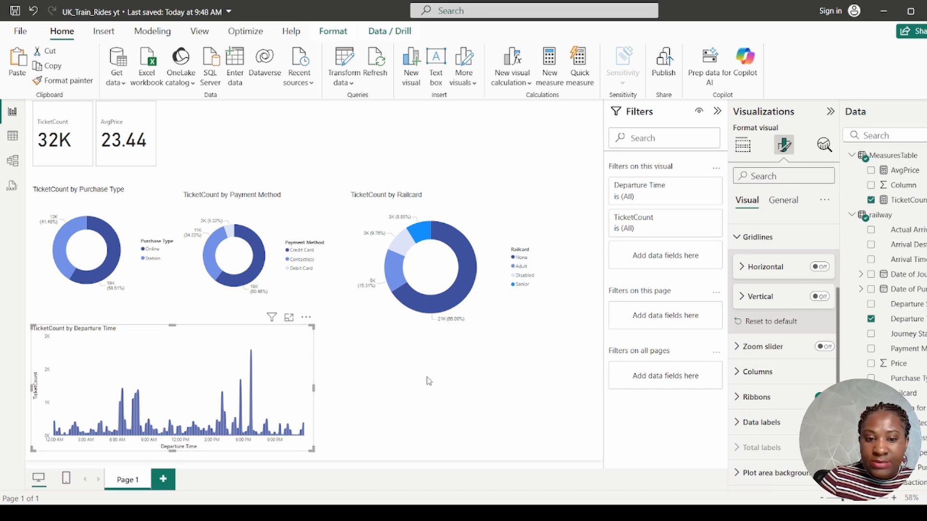
Step: Add an empty clustered column chart below the railcard donut and widen it slightly
{"action": "left_click", "coordinate": [408, 389]}
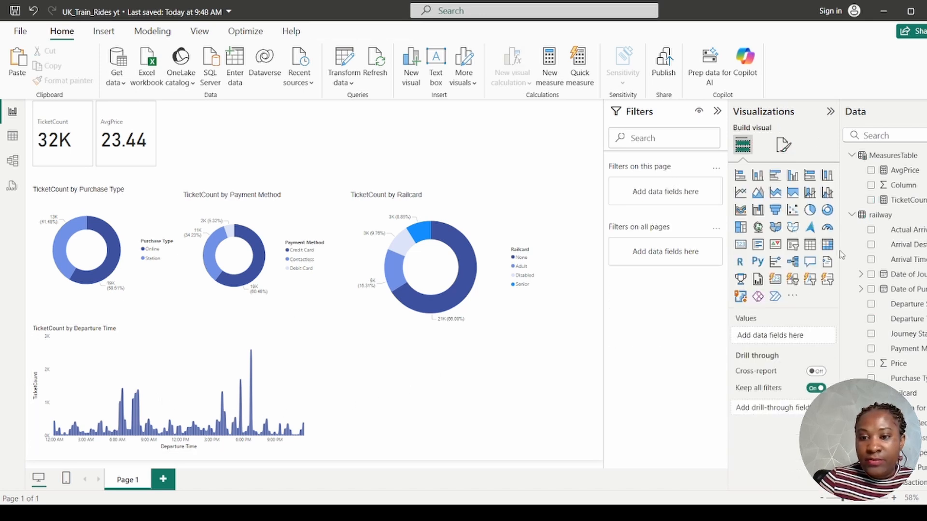
{"action": "left_click", "coordinate": [796, 180]}
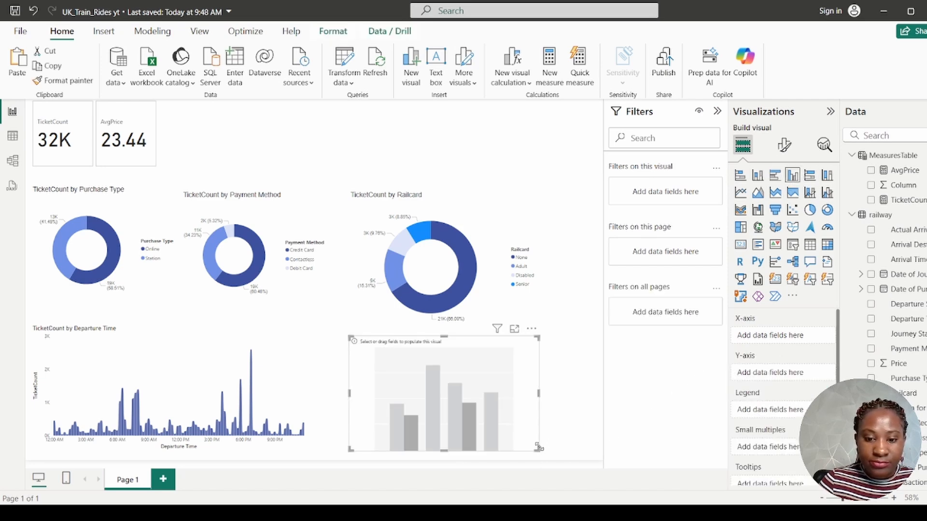
{"action": "left_click_drag", "start_coordinate": [537, 450], "coordinate": [549, 450]}
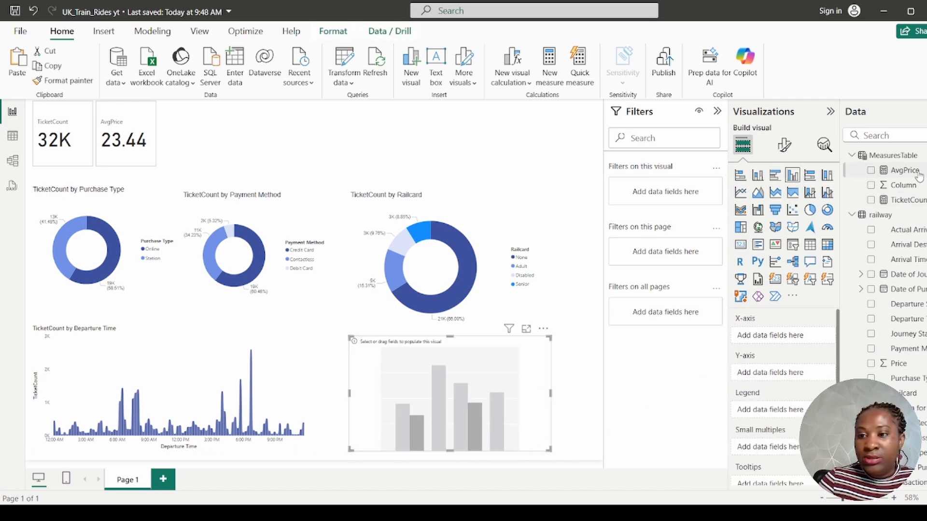
Step: Assign the AvgPrice measure to the column chart's Y-axis and Ticket Type to its X-axis
{"action": "left_click_drag", "start_coordinate": [919, 176], "coordinate": [815, 379]}
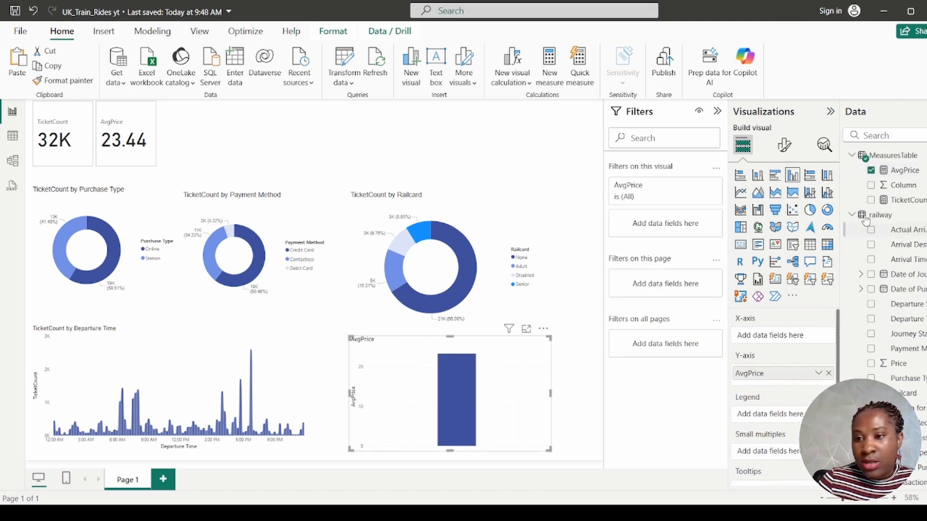
{"action": "type", "text": "tick"}
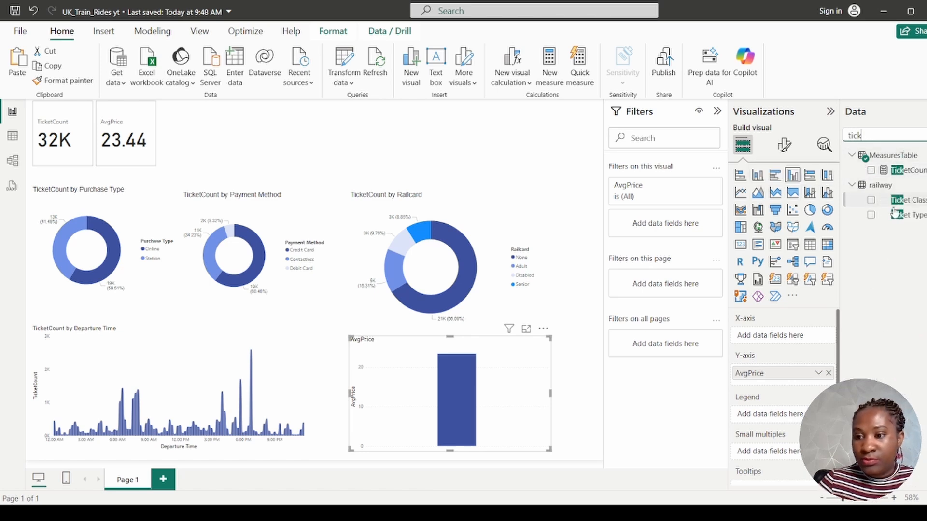
{"action": "left_click_drag", "start_coordinate": [917, 214], "coordinate": [782, 340]}
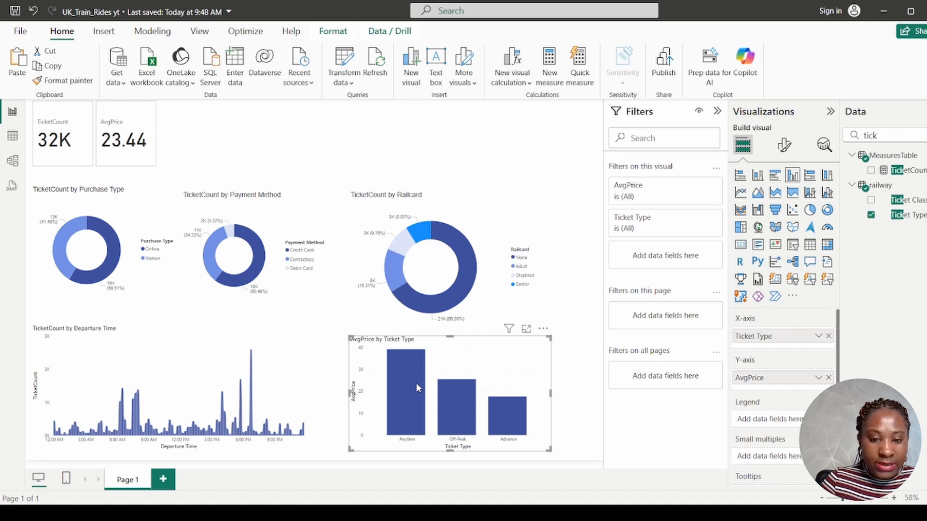
Step: Turn off the horizontal gridlines of the average price by ticket type column chart
{"action": "left_click", "coordinate": [782, 147]}
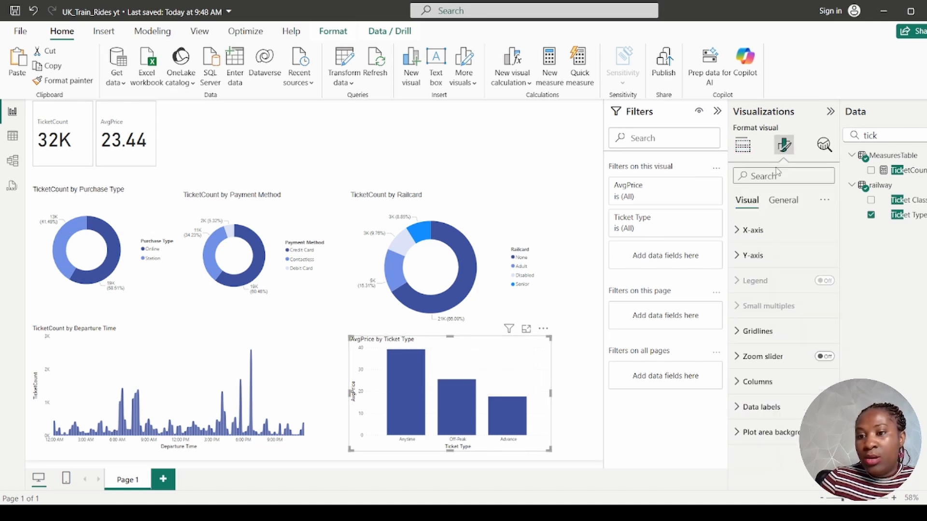
{"action": "left_click", "coordinate": [752, 332]}
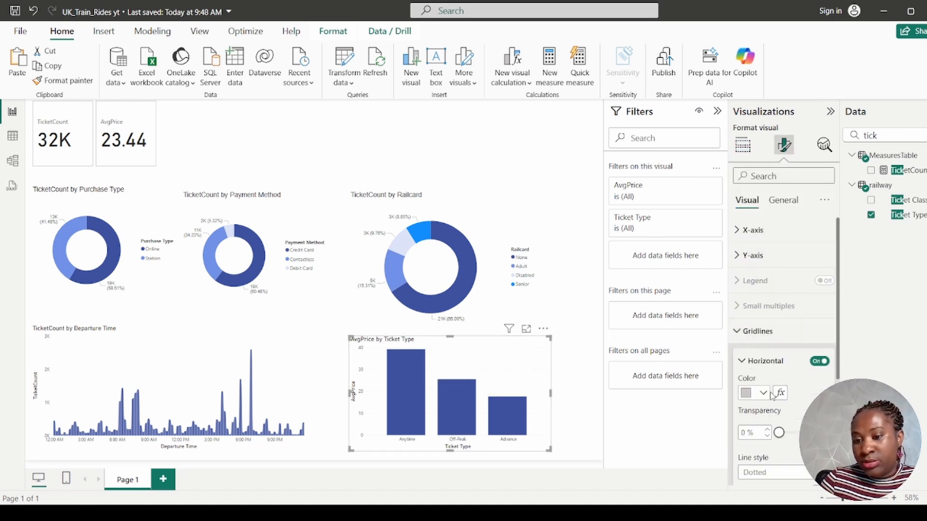
{"action": "left_click", "coordinate": [818, 361]}
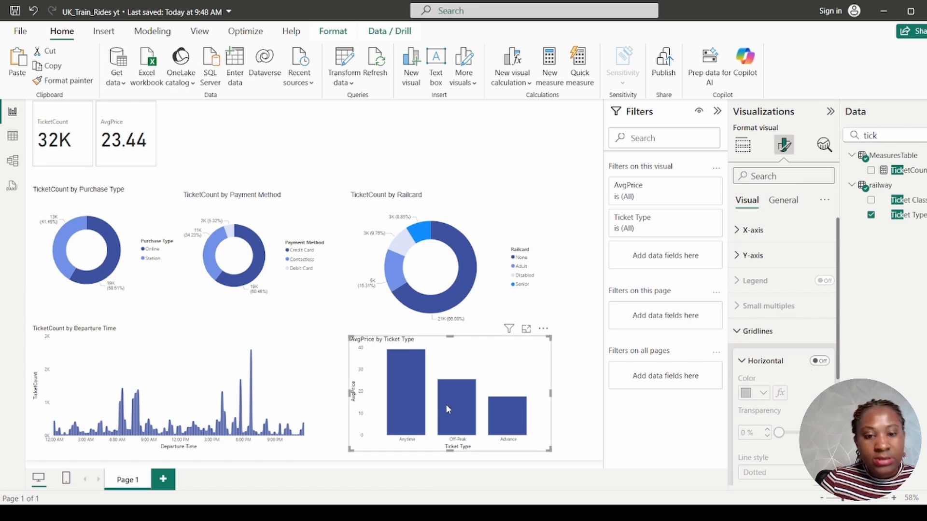
Step: Move the ticket type column chart beside the AvgPrice card and shrink it to fit above the payment method donut
{"action": "left_click_drag", "start_coordinate": [453, 352], "coordinate": [271, 115]}
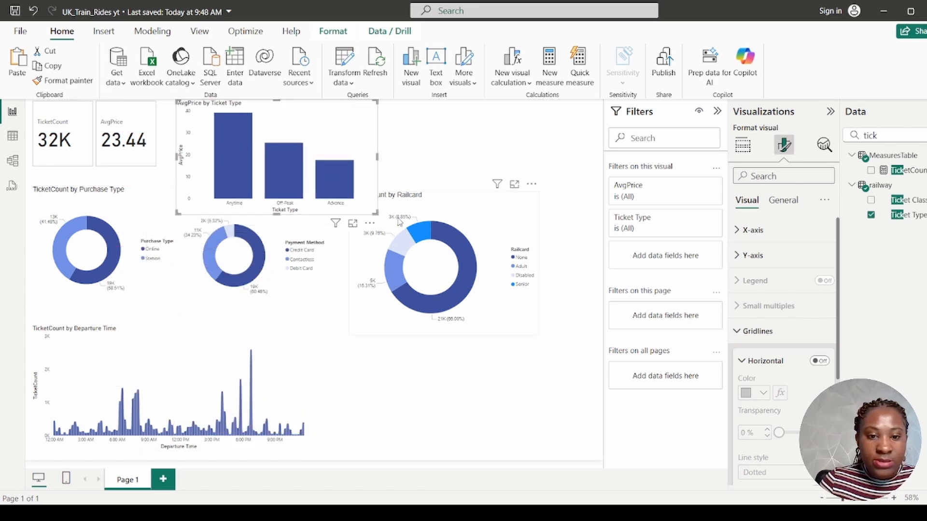
{"action": "left_click_drag", "start_coordinate": [375, 211], "coordinate": [355, 184]}
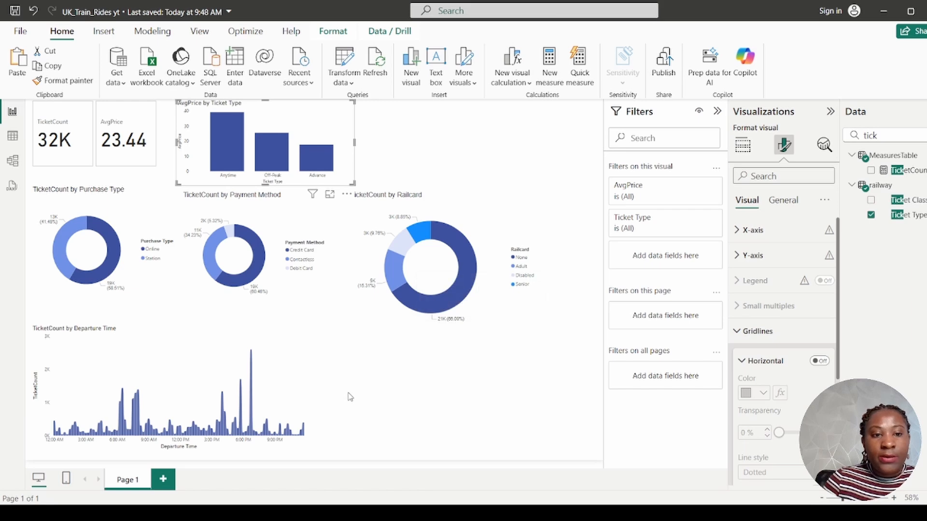
{"action": "left_click_drag", "start_coordinate": [304, 128], "coordinate": [292, 128]}
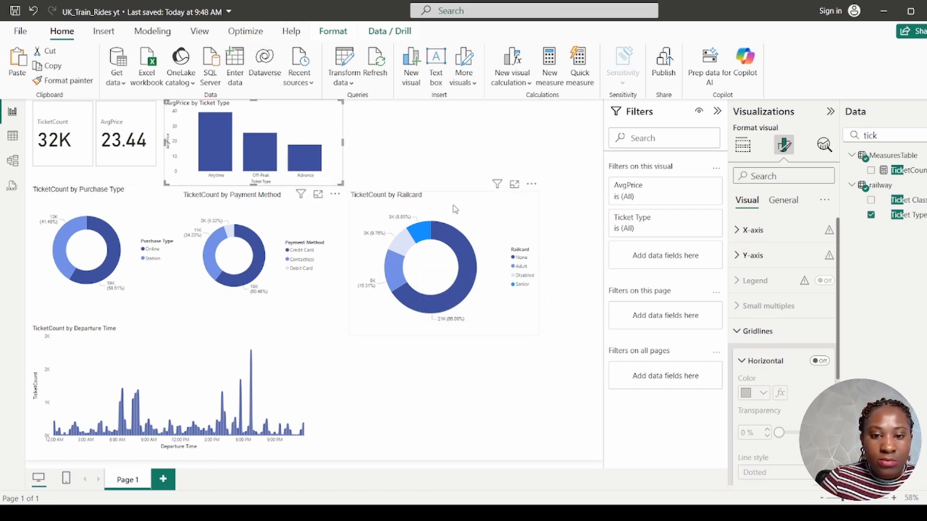
Step: Shift the railcard donut chart away from the payment method donut and narrow it
{"action": "left_click_drag", "start_coordinate": [466, 204], "coordinate": [507, 205]}
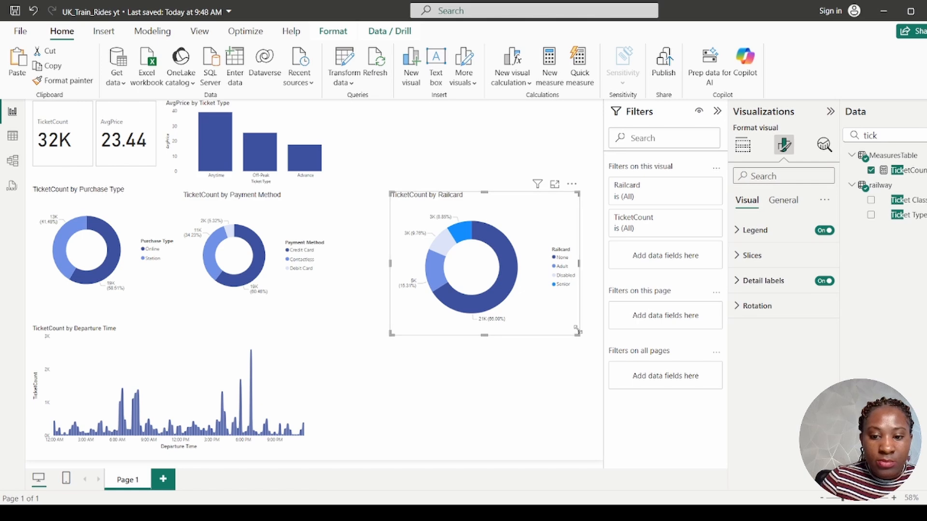
{"action": "left_click_drag", "start_coordinate": [577, 334], "coordinate": [529, 336]}
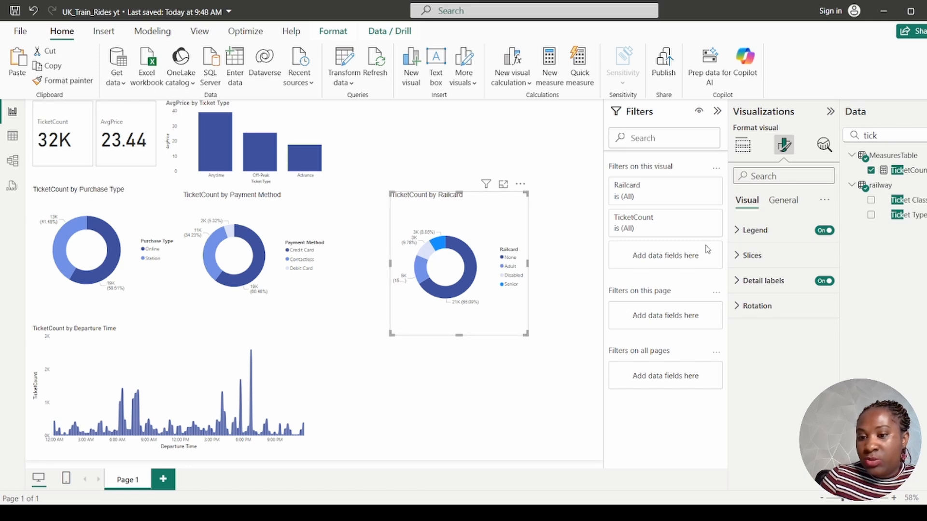
Step: Set the railcard donut's detail labels to show Percent of total
{"action": "left_click", "coordinate": [754, 285]}
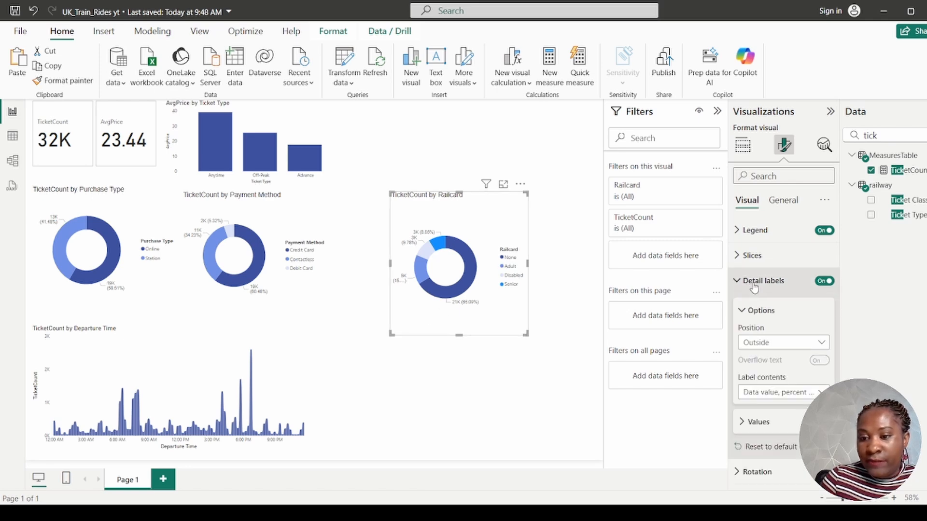
{"action": "left_click", "coordinate": [783, 393]}
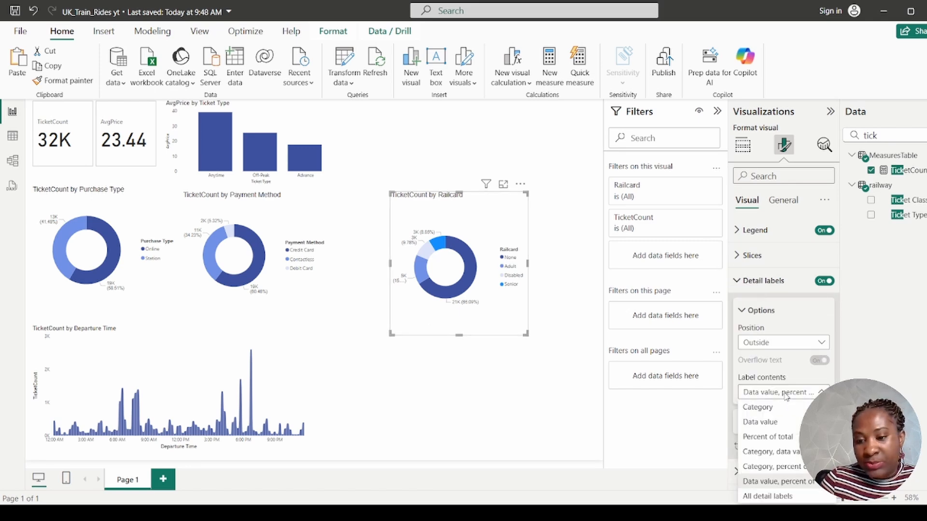
{"action": "left_click", "coordinate": [772, 442]}
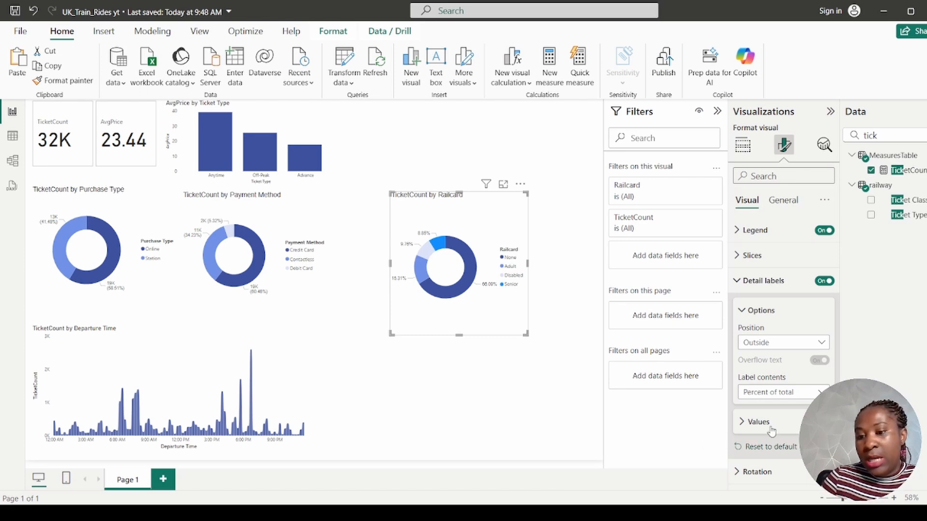
Step: Set the percentage decimal places of the railcard donut's labels to 1
{"action": "left_click", "coordinate": [758, 423]}
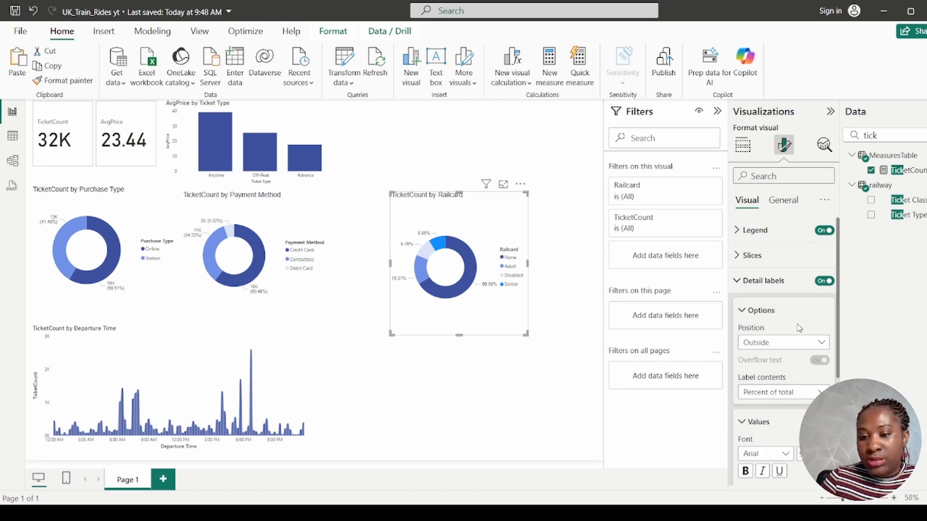
{"action": "scroll", "coordinate": [796, 322], "scroll_direction": "down", "scroll_amount": 3}
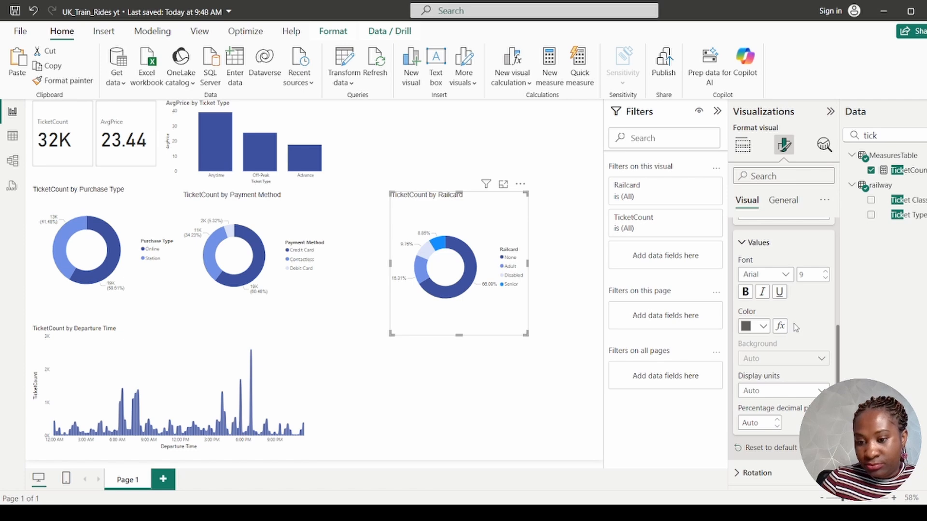
{"action": "left_click", "coordinate": [778, 394]}
{"action": "left_click", "coordinate": [901, 337]}
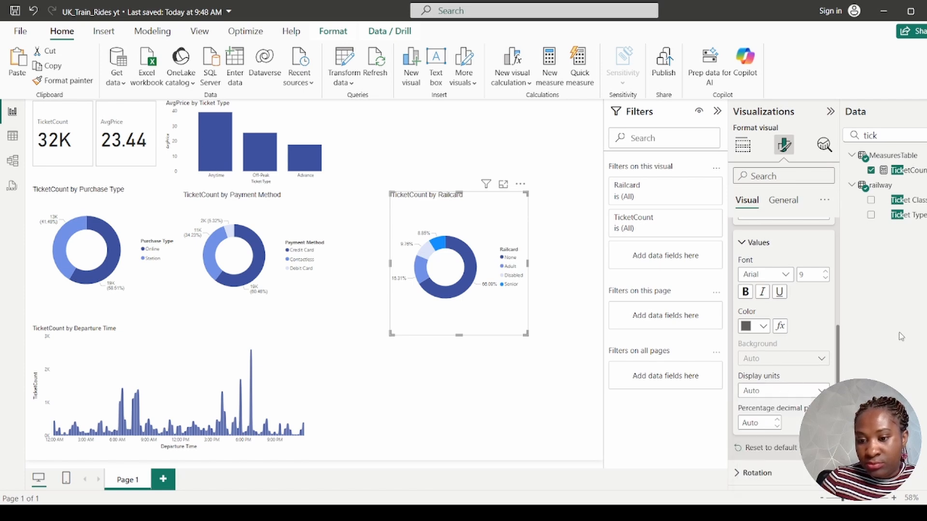
{"action": "left_click", "coordinate": [751, 423]}
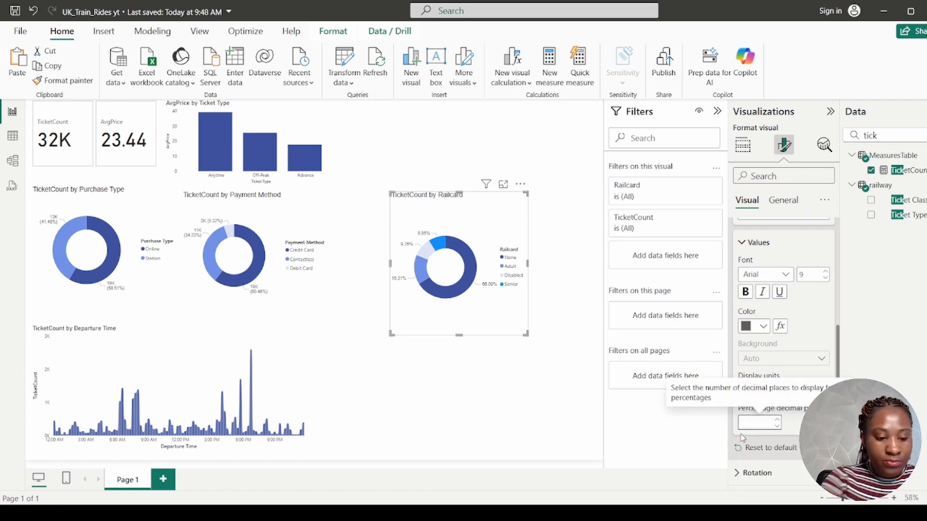
{"action": "type", "text": "1"}
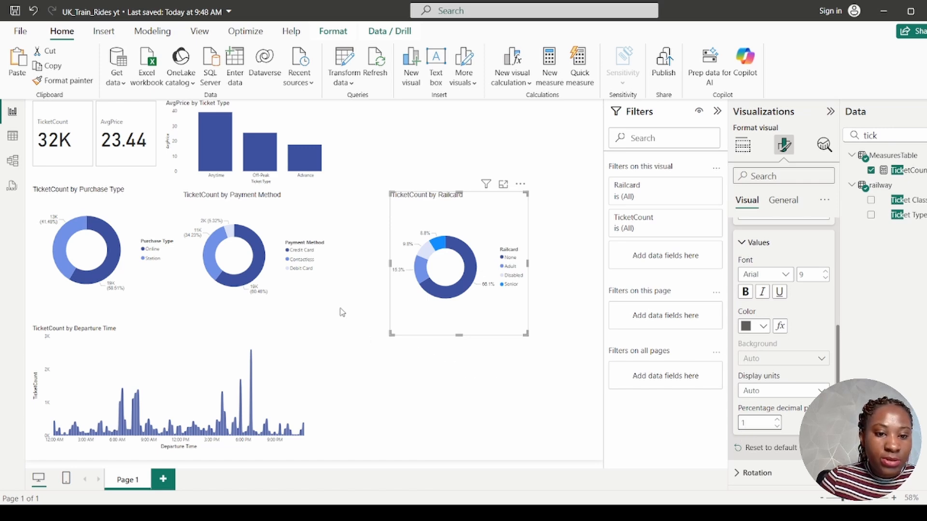
Step: Set the payment method donut's value decimal places to 1 and its detail label contents to Percent of total
{"action": "left_click", "coordinate": [316, 292]}
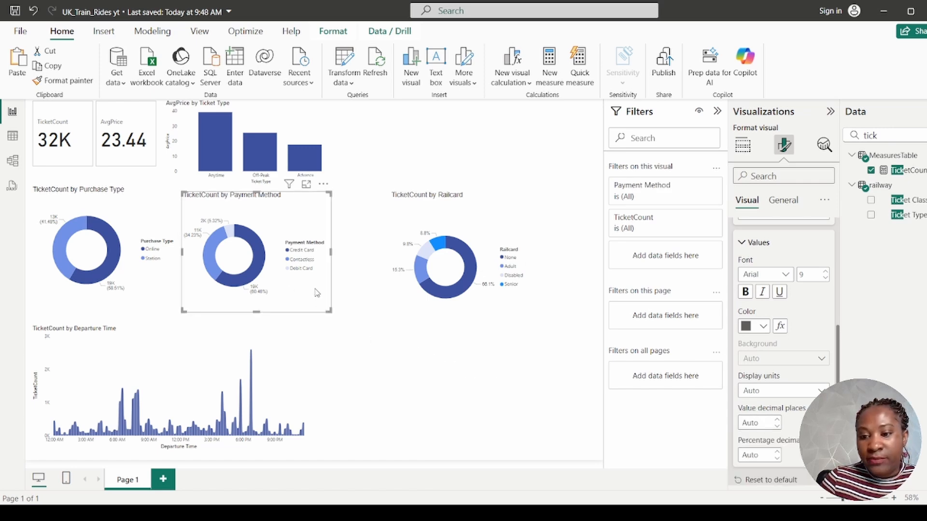
{"action": "left_click", "coordinate": [756, 422]}
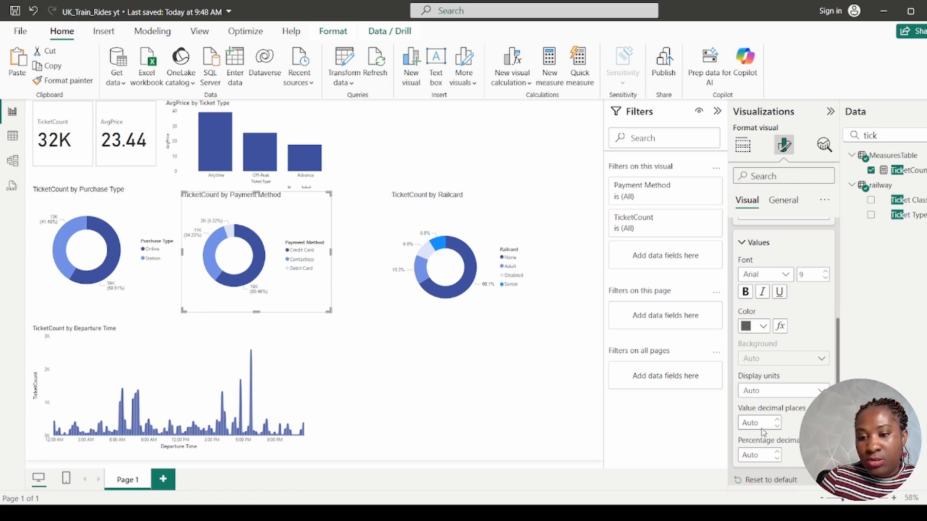
{"action": "type", "text": "1"}
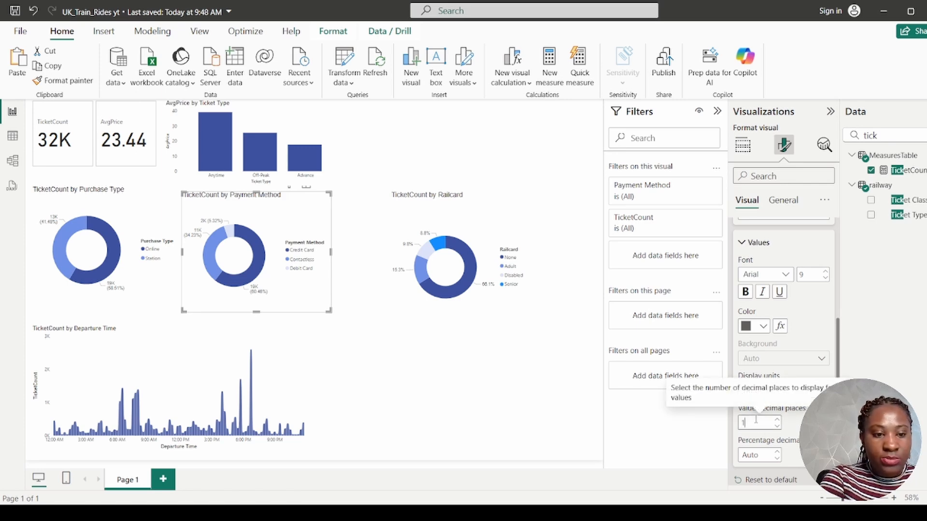
{"action": "scroll", "coordinate": [806, 293], "scroll_direction": "up", "scroll_amount": 3}
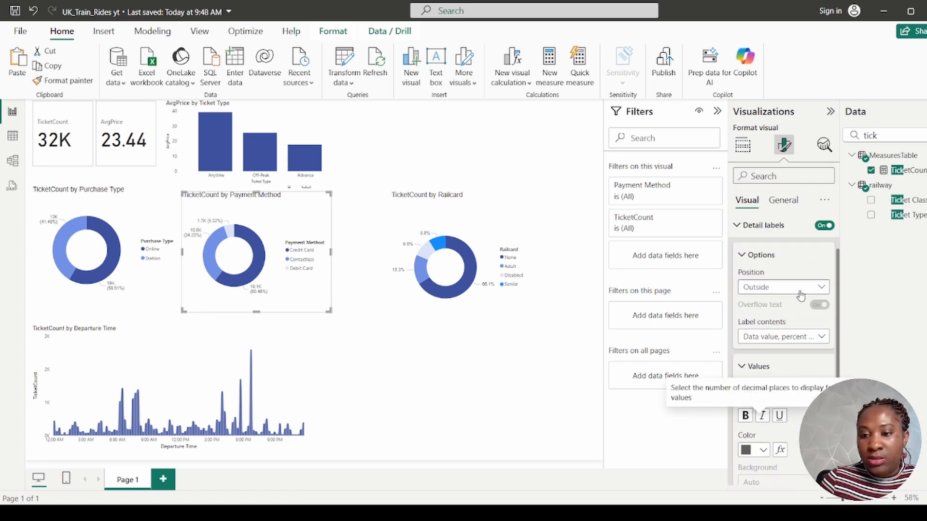
{"action": "left_click", "coordinate": [766, 338]}
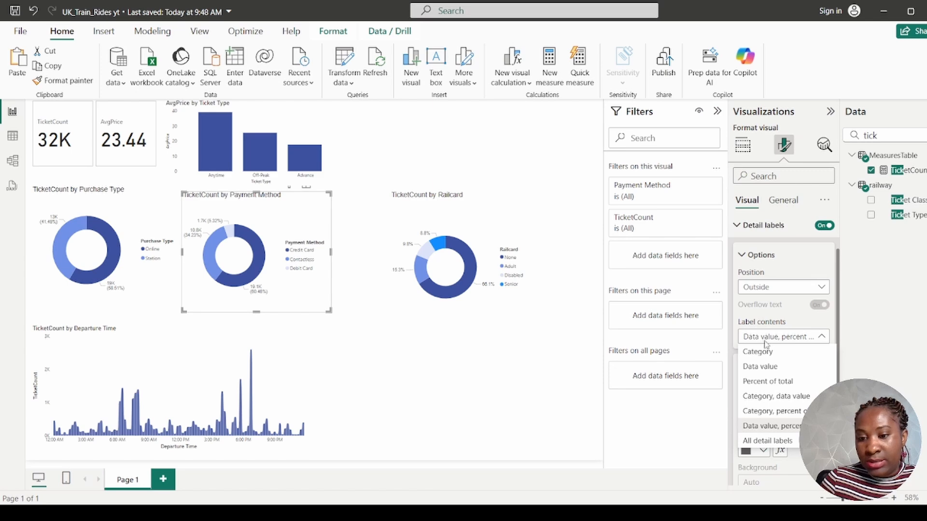
{"action": "left_click", "coordinate": [772, 381]}
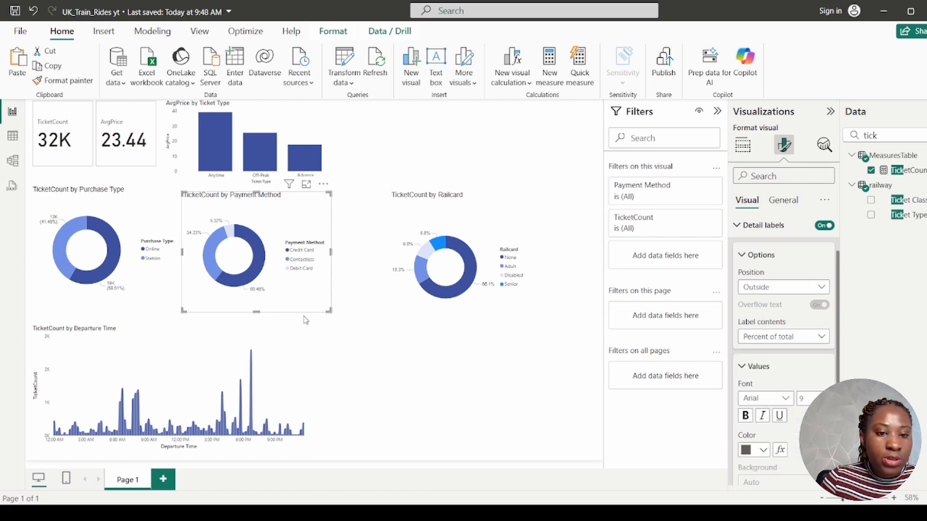
Step: Copy the payment method donut's formatting to the purchase type donut, and even out the spacing of the payment method and railcard donuts
{"action": "left_click", "coordinate": [86, 82]}
{"action": "left_click", "coordinate": [129, 219]}
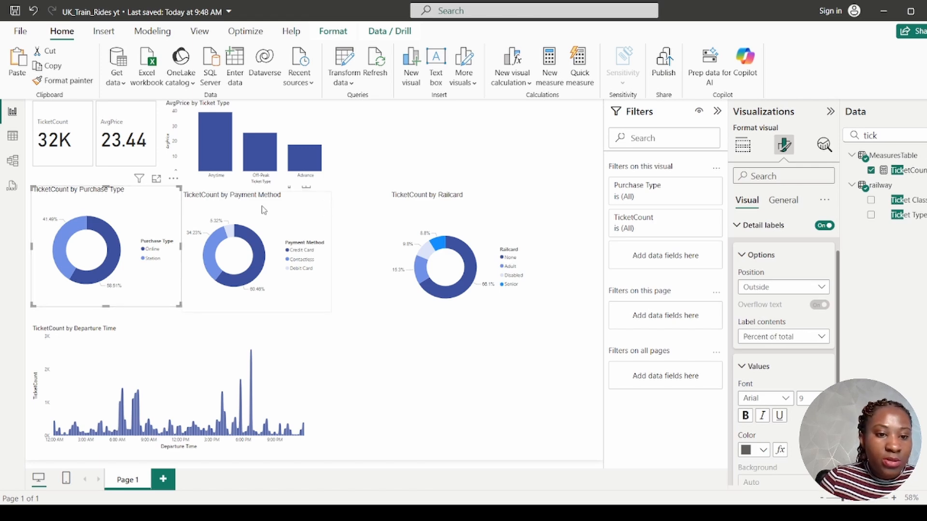
{"action": "left_click_drag", "start_coordinate": [261, 207], "coordinate": [273, 207]}
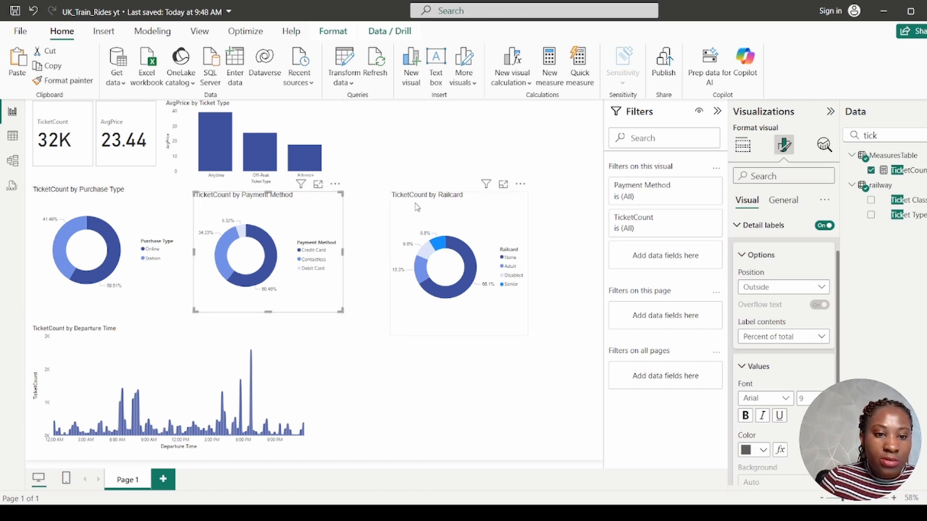
{"action": "left_click_drag", "start_coordinate": [416, 207], "coordinate": [386, 207]}
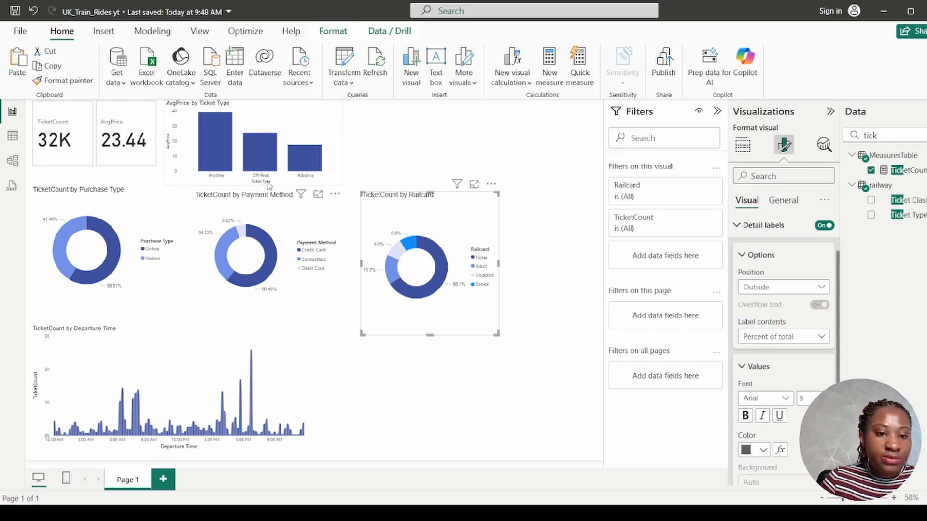
Step: Duplicate the AvgPrice by Ticket Type column chart and place the copy beside the original, above the railcard donut
{"action": "mouse_move", "coordinate": [216, 168]}
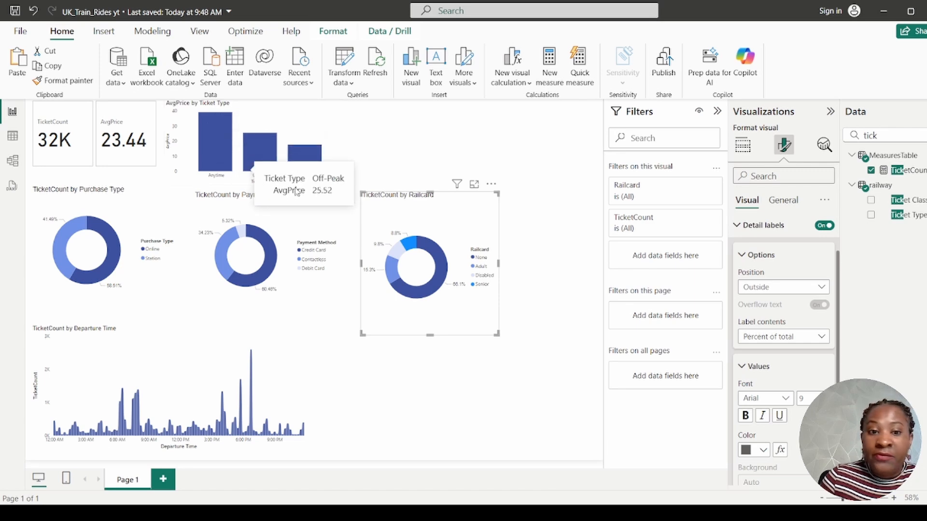
{"action": "mouse_move", "coordinate": [315, 153]}
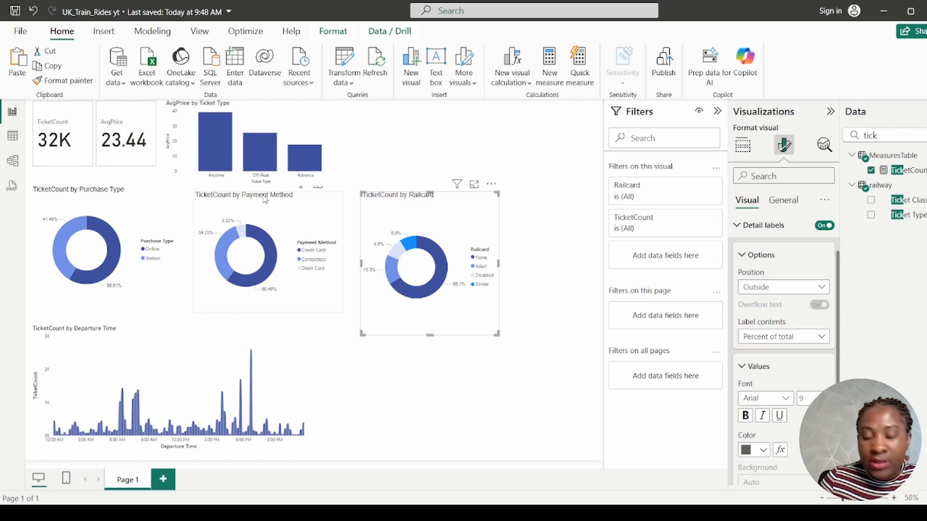
{"action": "left_click", "coordinate": [328, 127]}
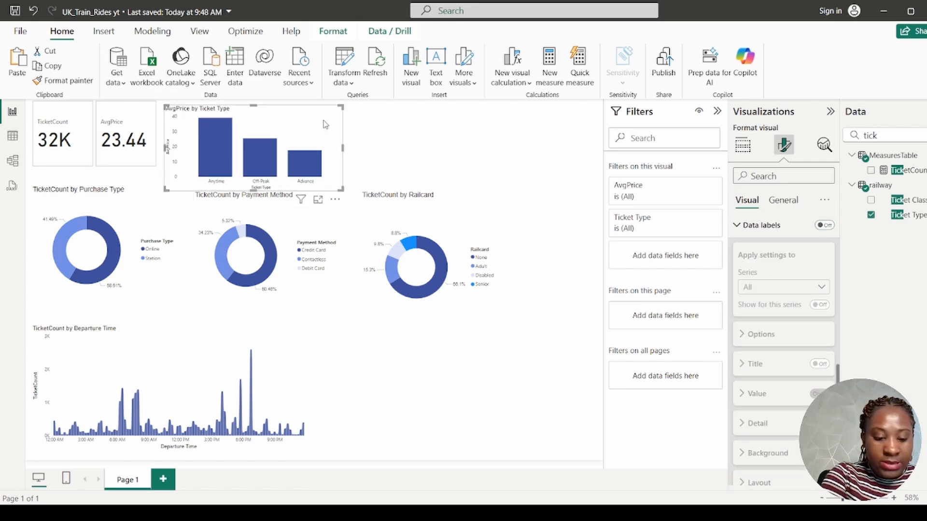
{"action": "key", "text": "ctrl+c"}
{"action": "key", "text": "ctrl+v"}
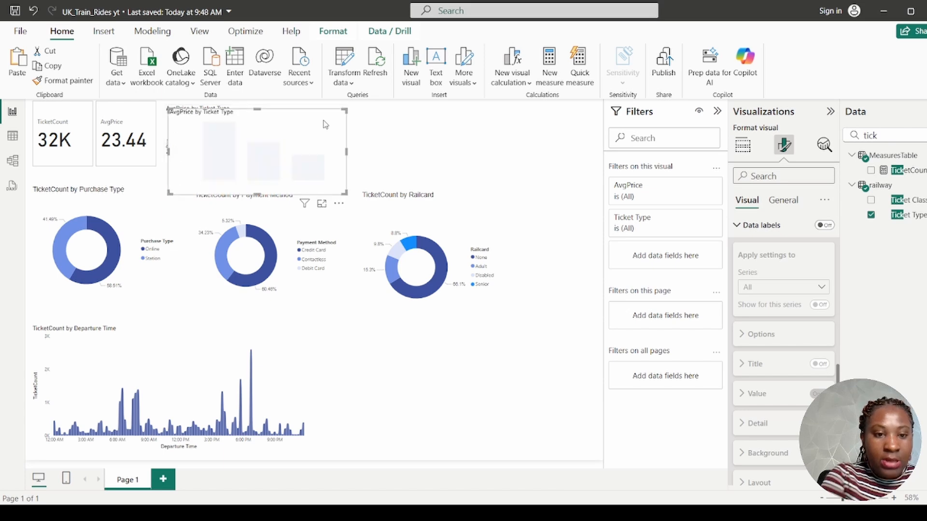
{"action": "left_click_drag", "start_coordinate": [324, 124], "coordinate": [502, 114]}
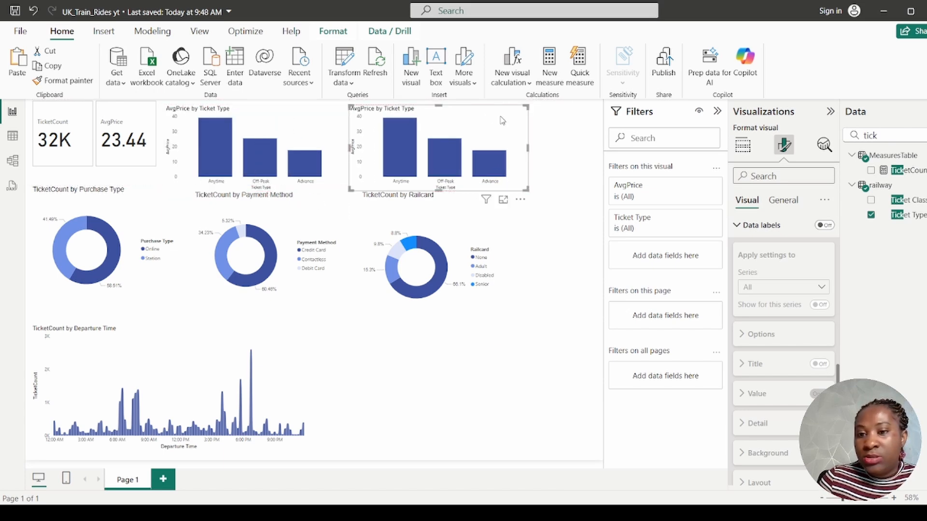
Step: Replace AvgPrice with TicketCount on the Y-axis of the duplicated ticket type chart
{"action": "left_click", "coordinate": [743, 145]}
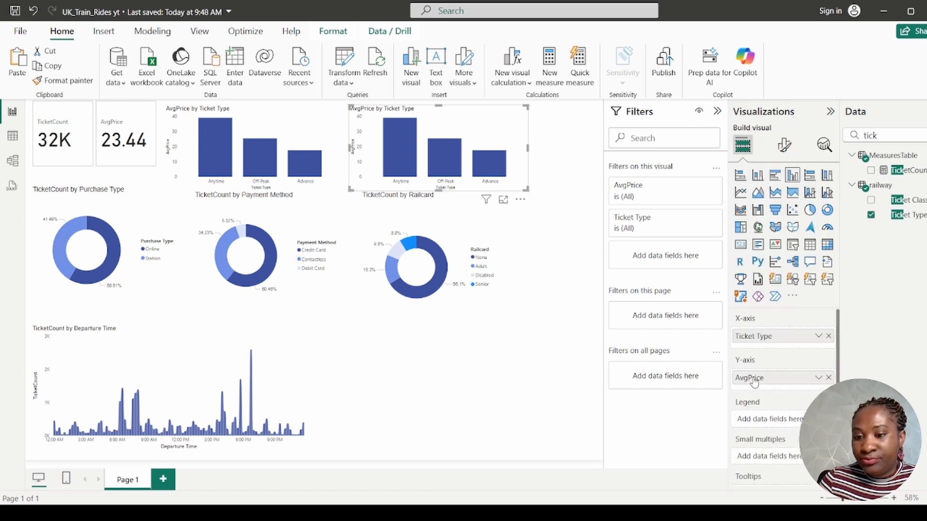
{"action": "left_click", "coordinate": [828, 378]}
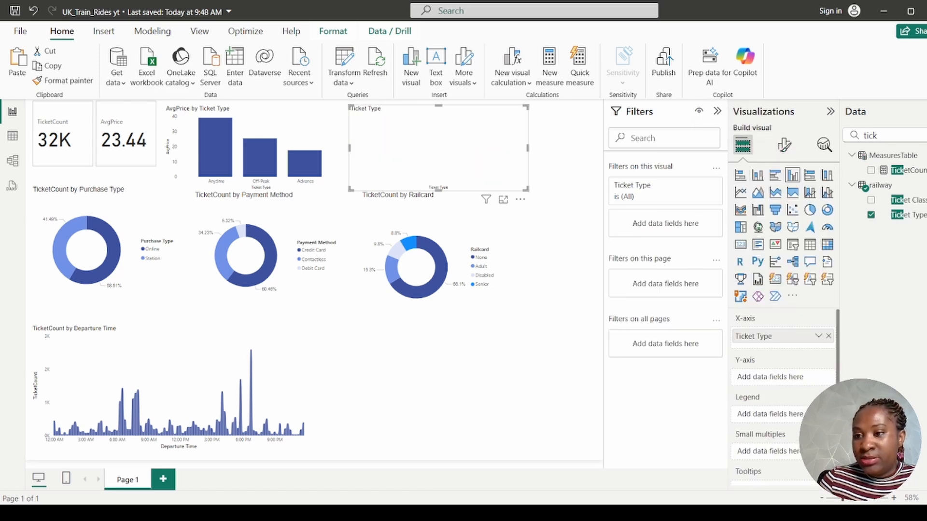
{"action": "left_click_drag", "start_coordinate": [914, 174], "coordinate": [797, 387]}
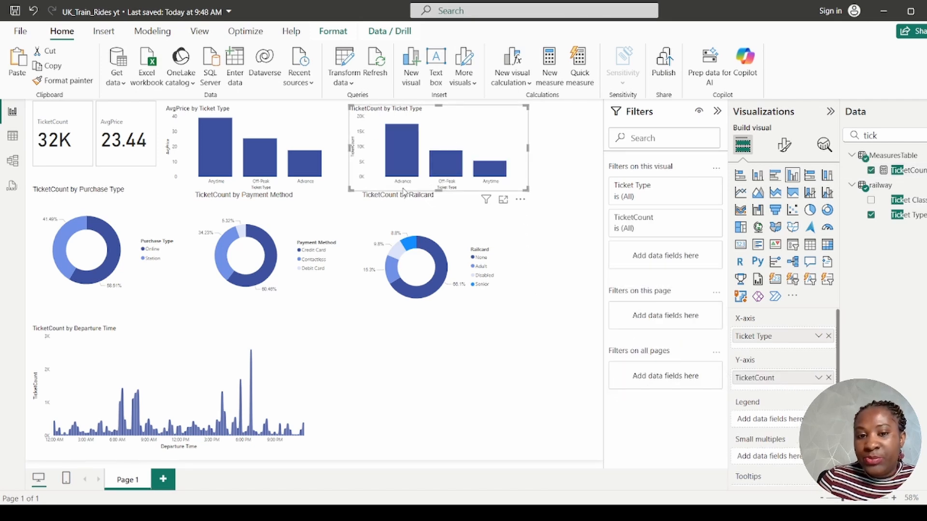
Step: Convert the AvgPrice by Ticket Type chart to a line and clustered column chart with TicketCount as columns and AvgPrice as the line
{"action": "mouse_move", "coordinate": [409, 128]}
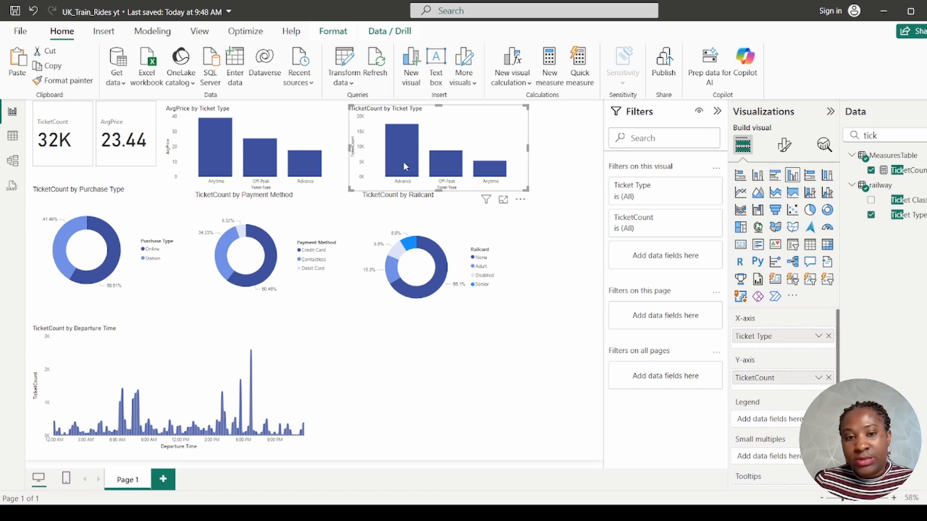
{"action": "mouse_move", "coordinate": [398, 169]}
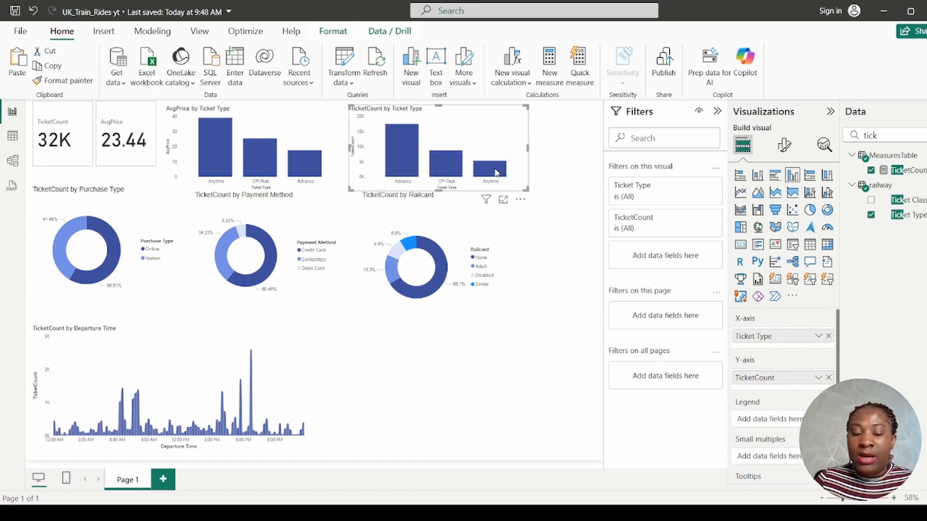
{"action": "mouse_move", "coordinate": [496, 172]}
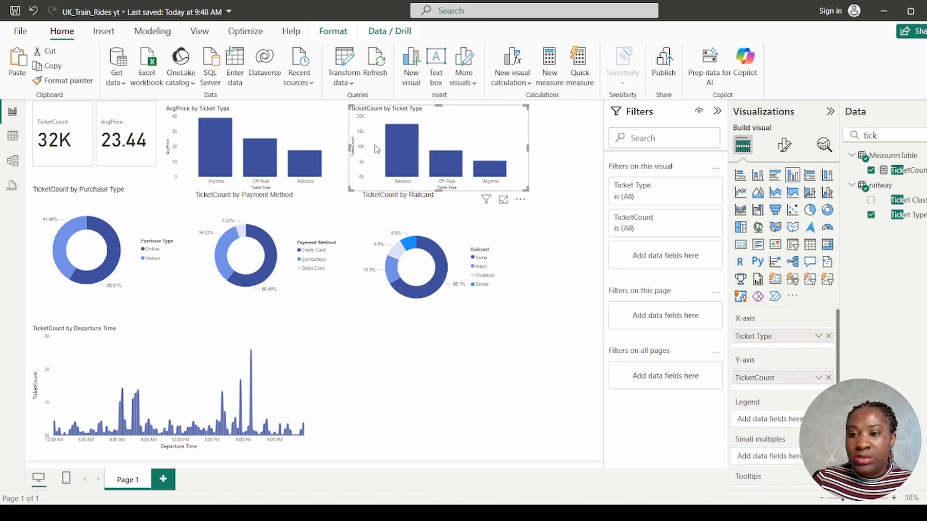
{"action": "left_click", "coordinate": [296, 136]}
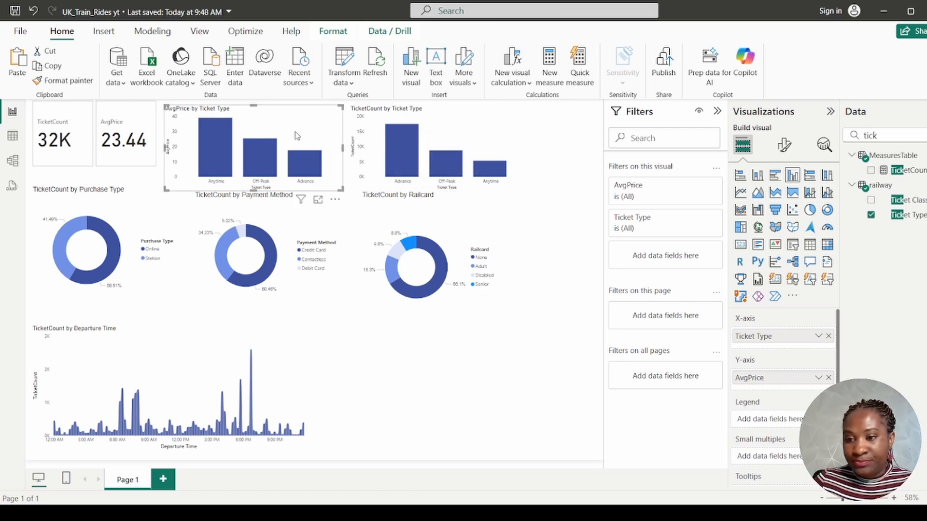
{"action": "left_click", "coordinate": [827, 193]}
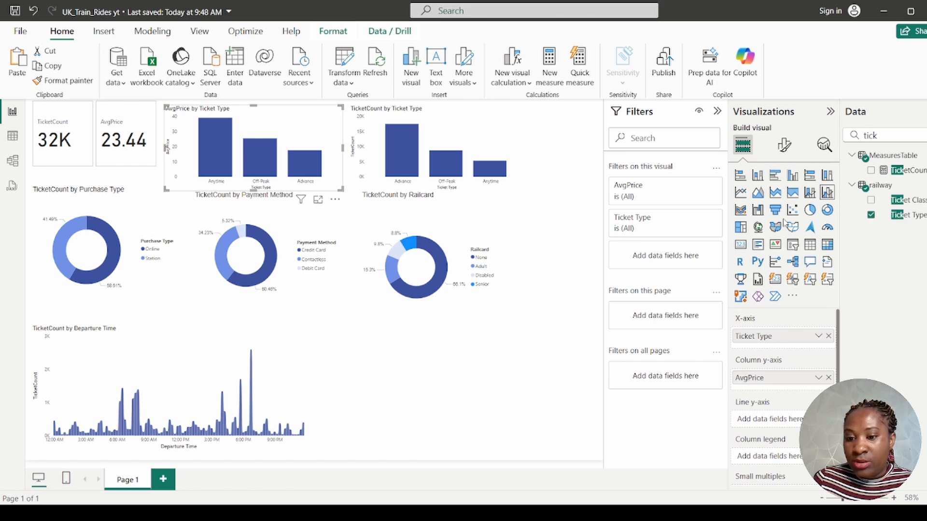
{"action": "left_click_drag", "start_coordinate": [767, 379], "coordinate": [770, 419]}
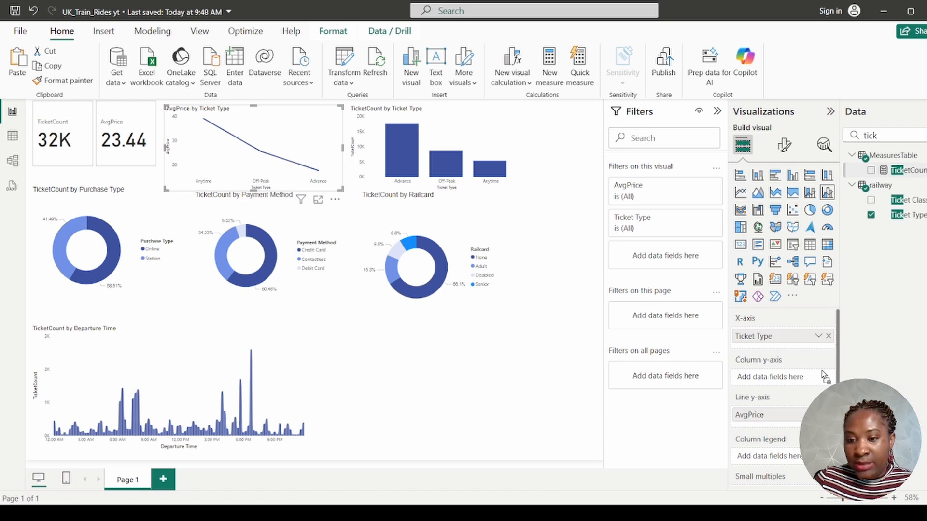
{"action": "left_click_drag", "start_coordinate": [800, 381], "coordinate": [799, 380]}
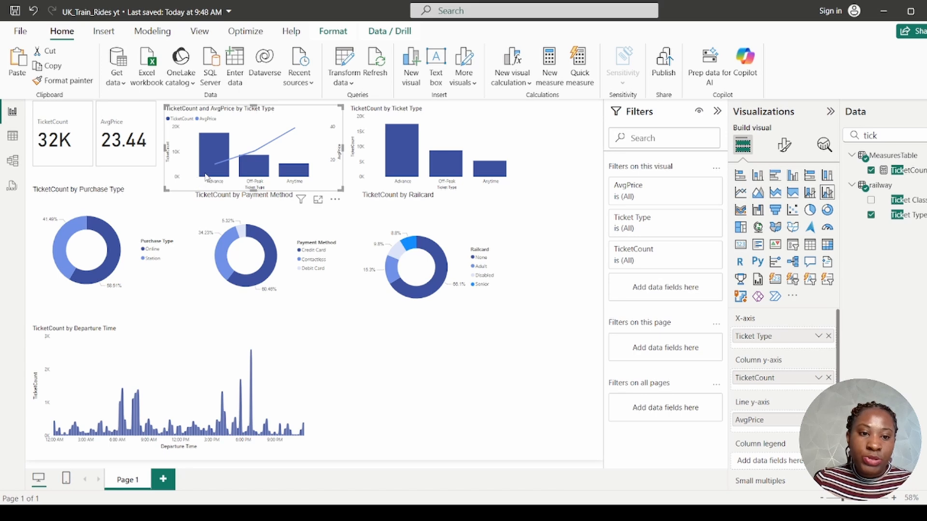
Step: Delete the separate TicketCount by Ticket Type column chart and move the railcard donut slightly lower on the page
{"action": "mouse_move", "coordinate": [213, 180]}
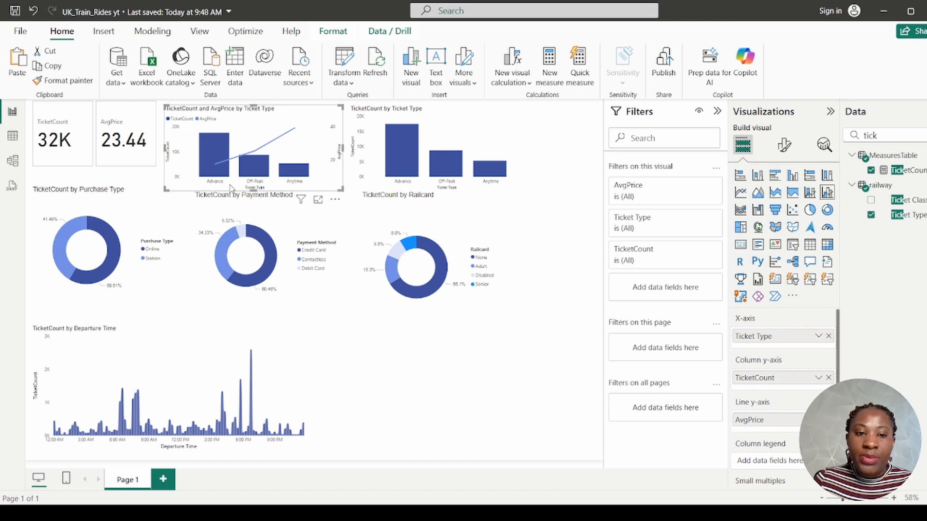
{"action": "mouse_move", "coordinate": [264, 174]}
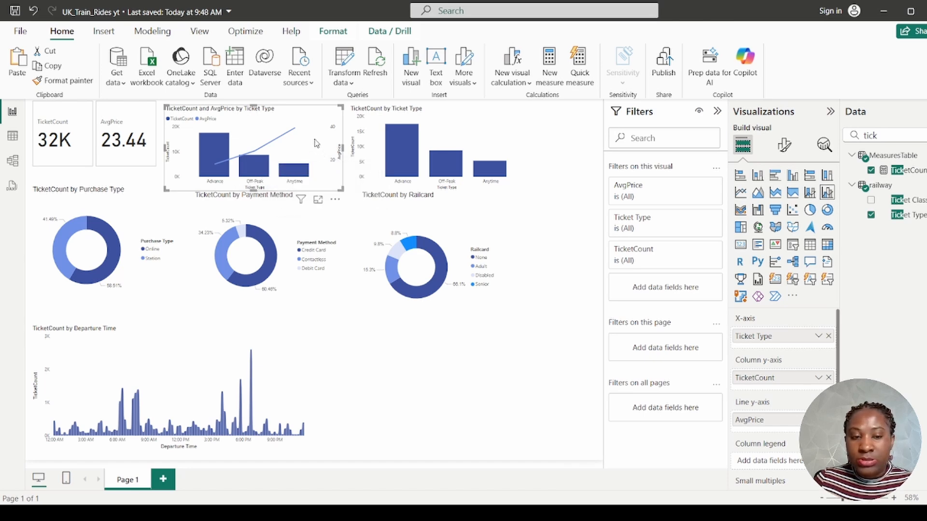
{"action": "mouse_move", "coordinate": [306, 169]}
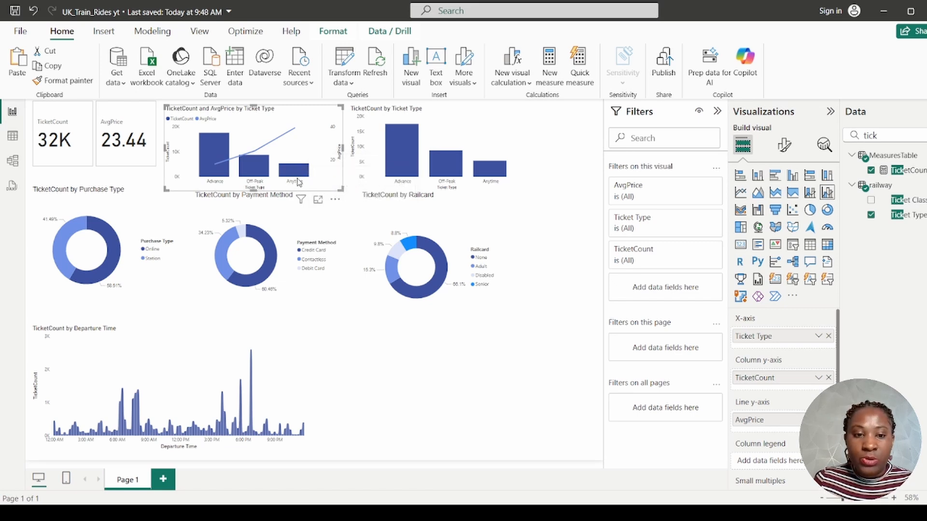
{"action": "mouse_move", "coordinate": [296, 131]}
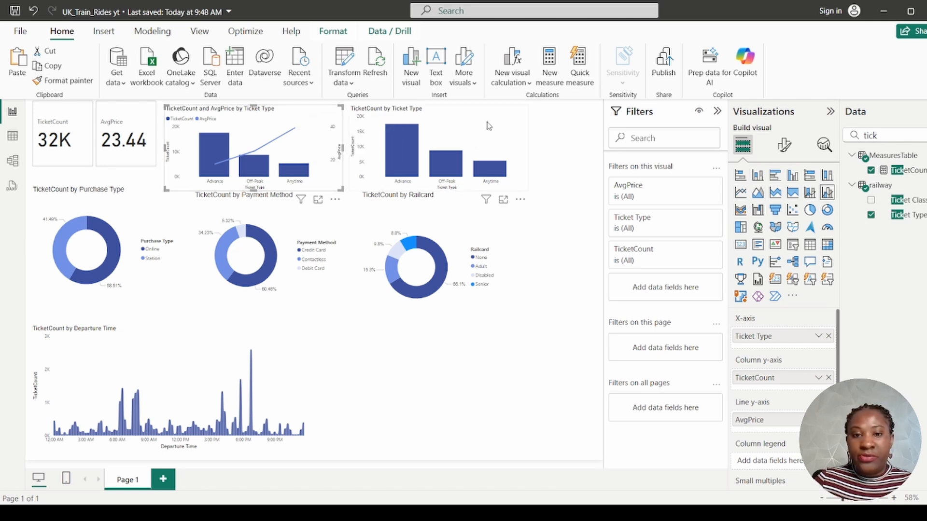
{"action": "left_click", "coordinate": [478, 132]}
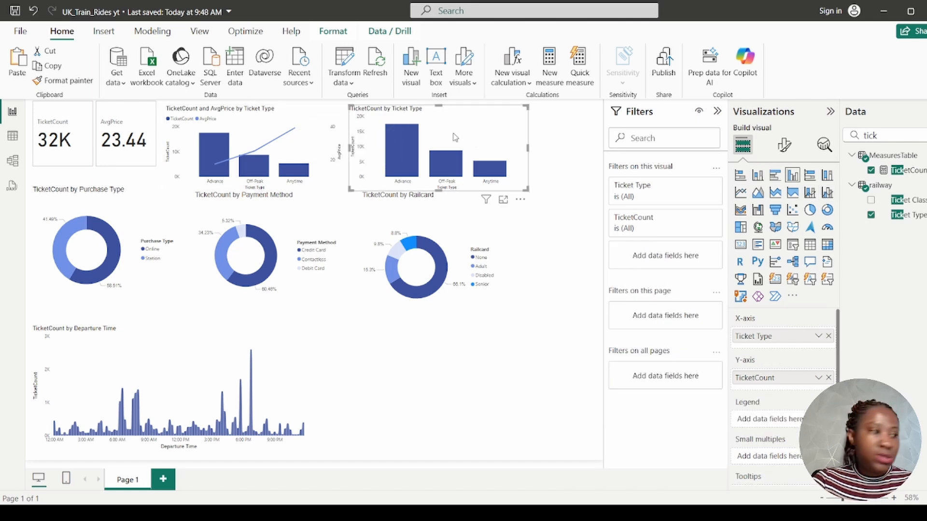
{"action": "key", "text": "Delete"}
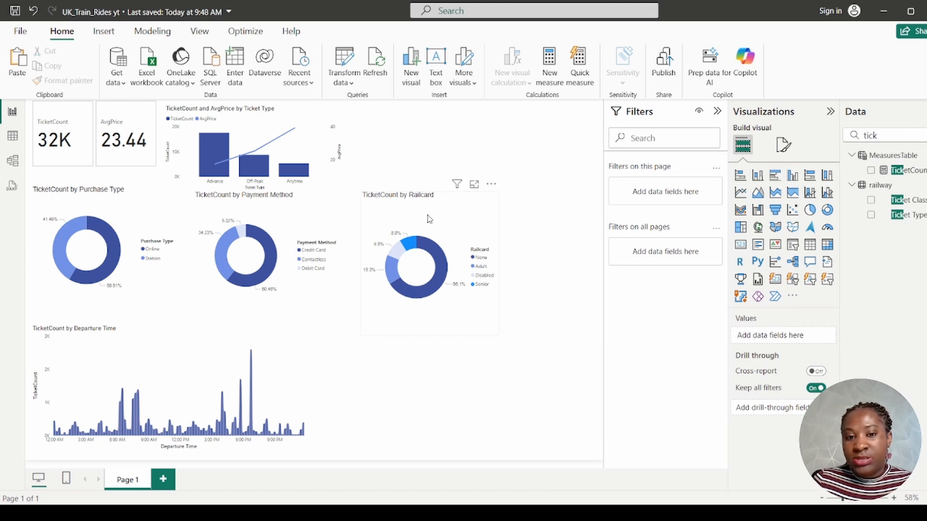
{"action": "left_click_drag", "start_coordinate": [445, 213], "coordinate": [443, 246]}
Step: Add a Q&A visual in the empty space above the railcard donut, close its synonyms banner and adjust its position
{"action": "double_click", "coordinate": [513, 149]}
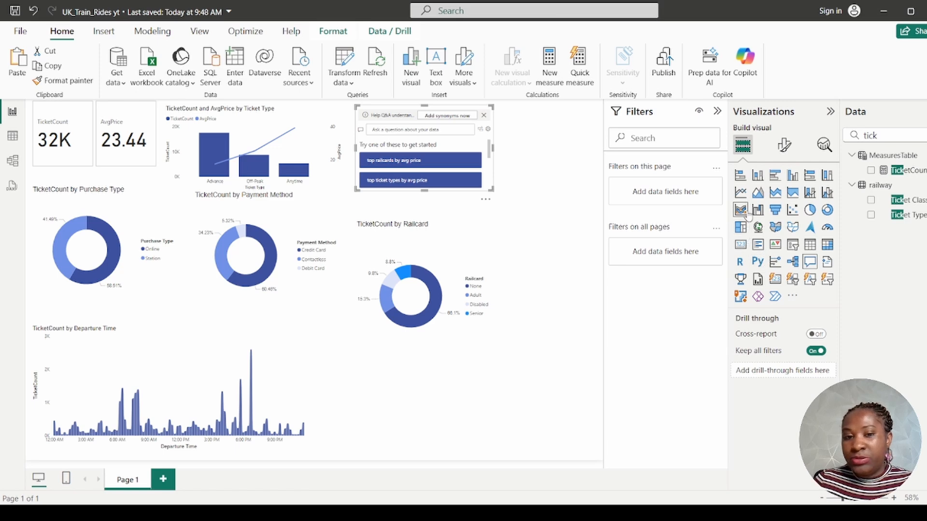
{"action": "left_click", "coordinate": [588, 177]}
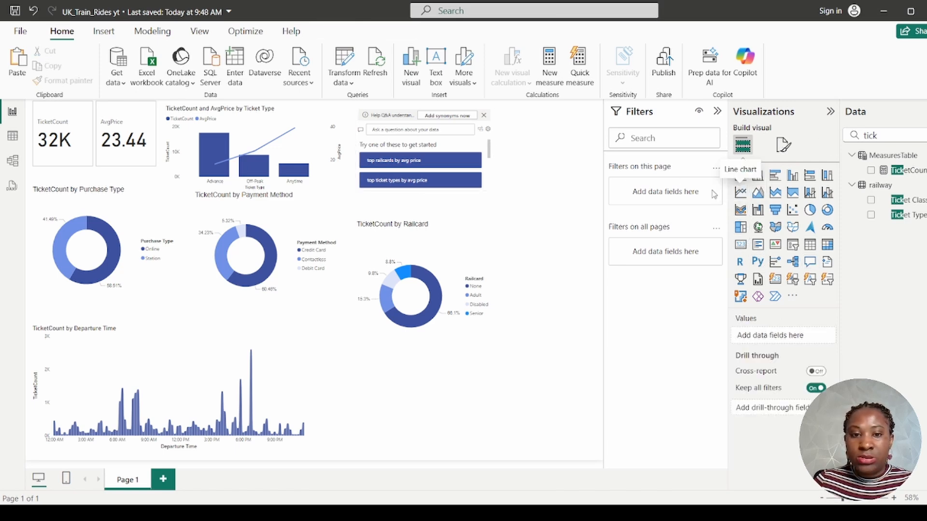
{"action": "left_click", "coordinate": [483, 115]}
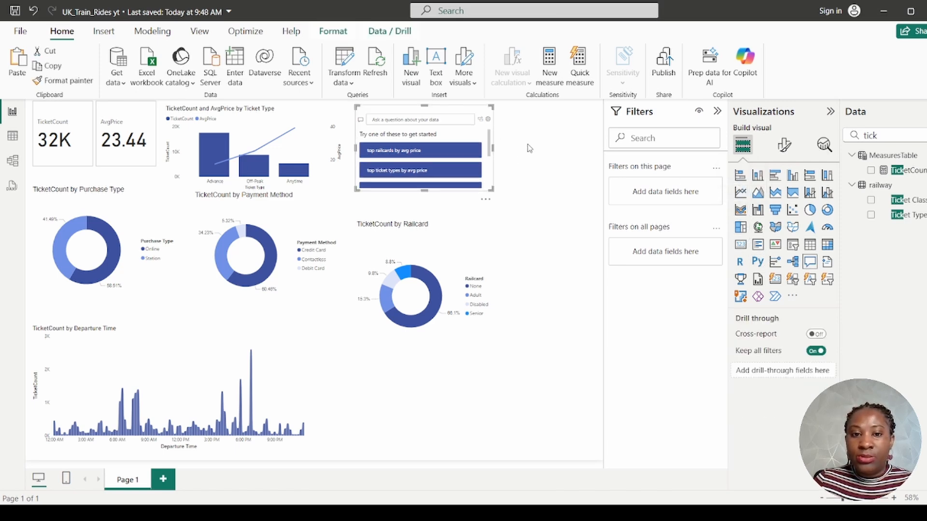
{"action": "left_click", "coordinate": [531, 141]}
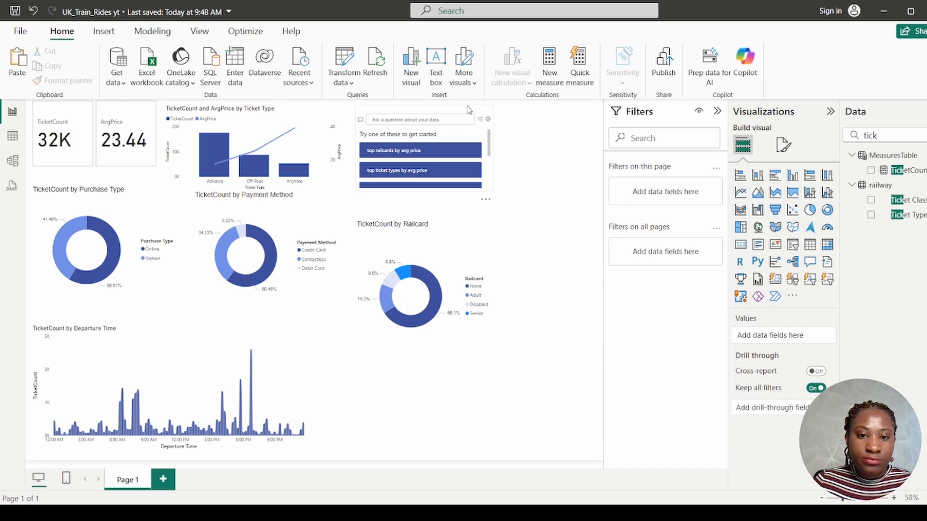
{"action": "left_click_drag", "start_coordinate": [468, 110], "coordinate": [490, 134]}
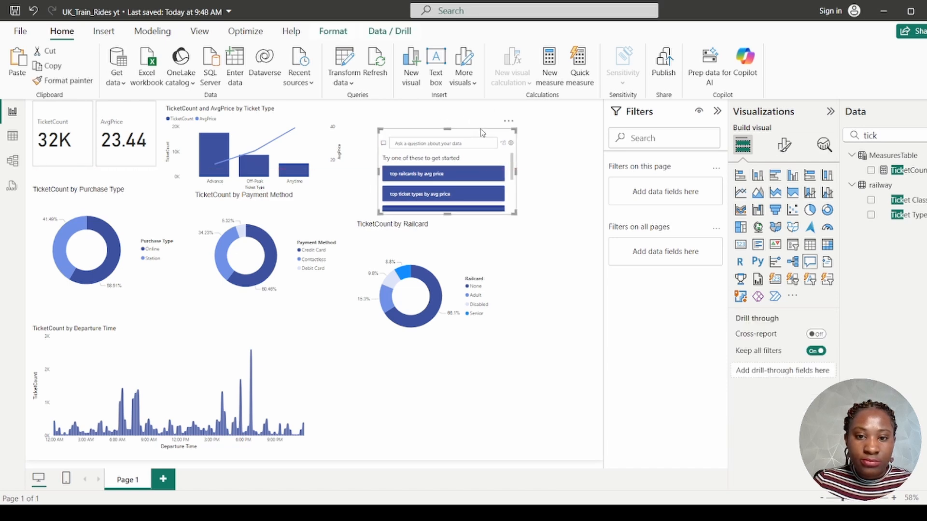
Step: Replace the Q&A visual with an empty line chart enlarged to fill the space above the railcard donut
{"action": "left_click", "coordinate": [509, 121]}
{"action": "left_click", "coordinate": [536, 137]}
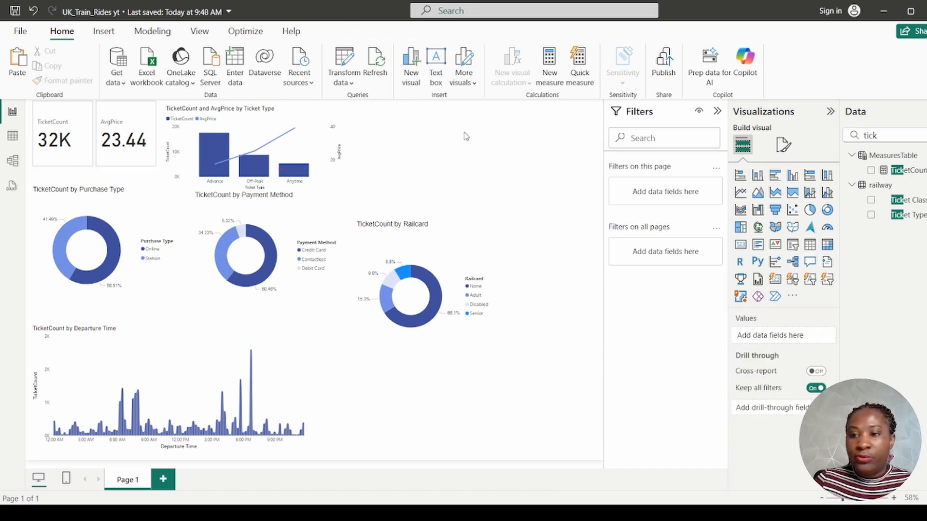
{"action": "left_click", "coordinate": [741, 196]}
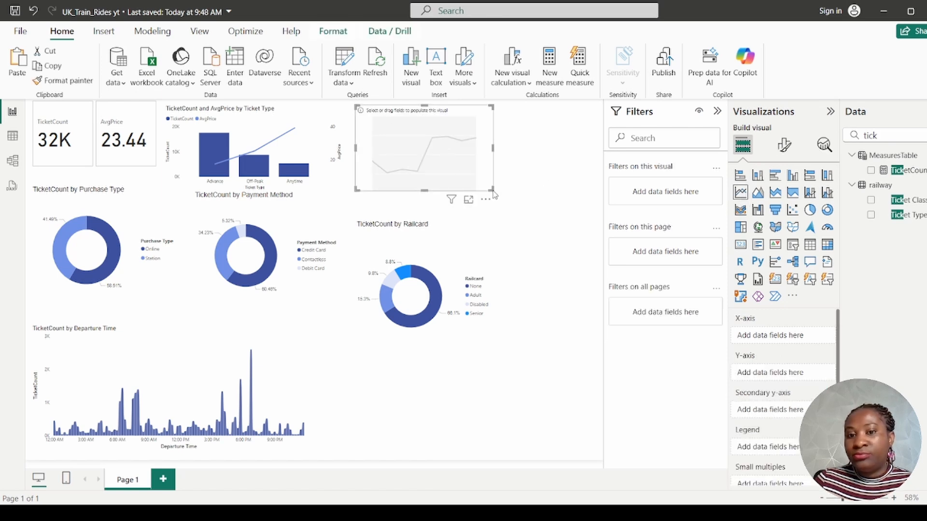
{"action": "left_click_drag", "start_coordinate": [492, 190], "coordinate": [596, 221]}
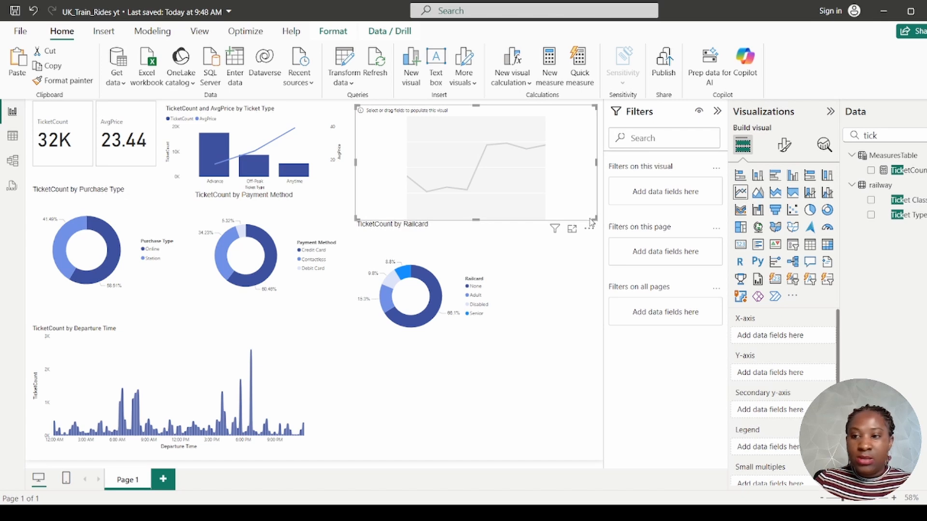
Step: Put Date of Purchase on the new line chart's X-axis as a plain date instead of a date hierarchy
{"action": "double_click", "coordinate": [869, 135]}
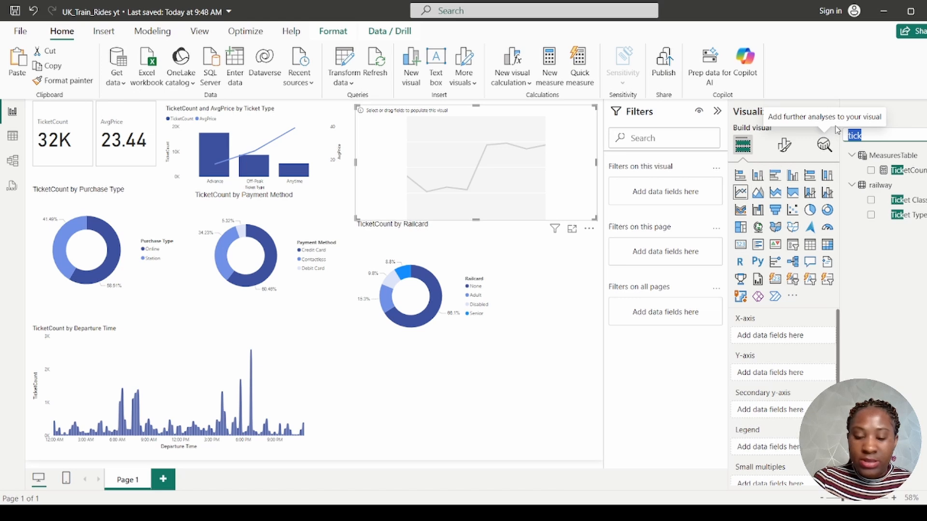
{"action": "type", "text": "date"}
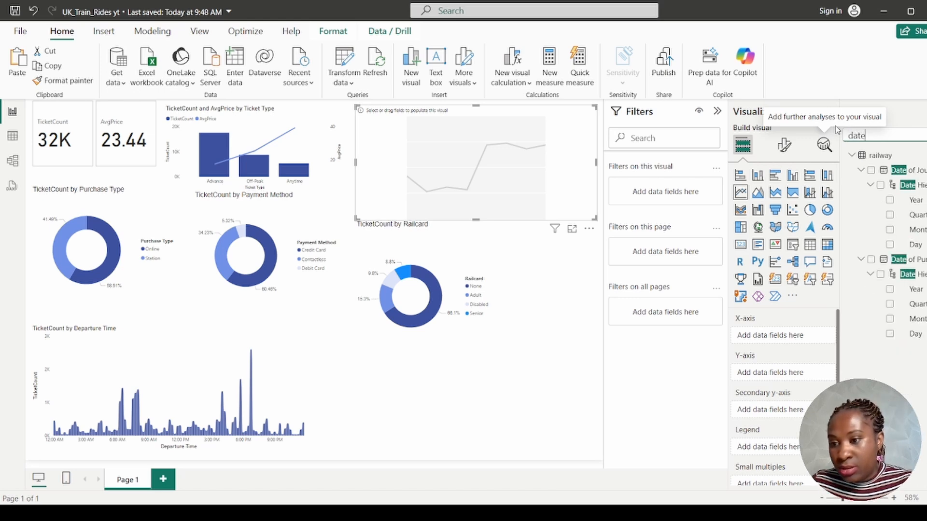
{"action": "left_click_drag", "start_coordinate": [917, 262], "coordinate": [812, 341]}
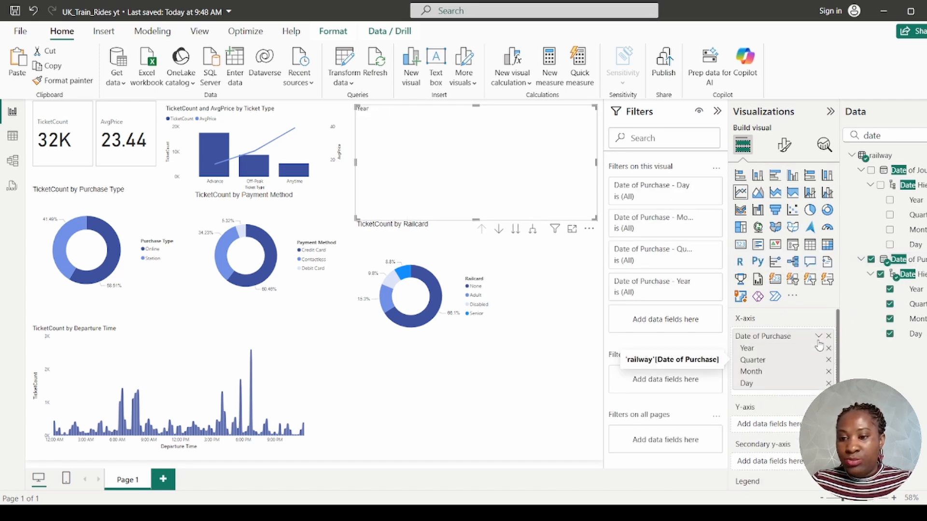
{"action": "left_click", "coordinate": [829, 348]}
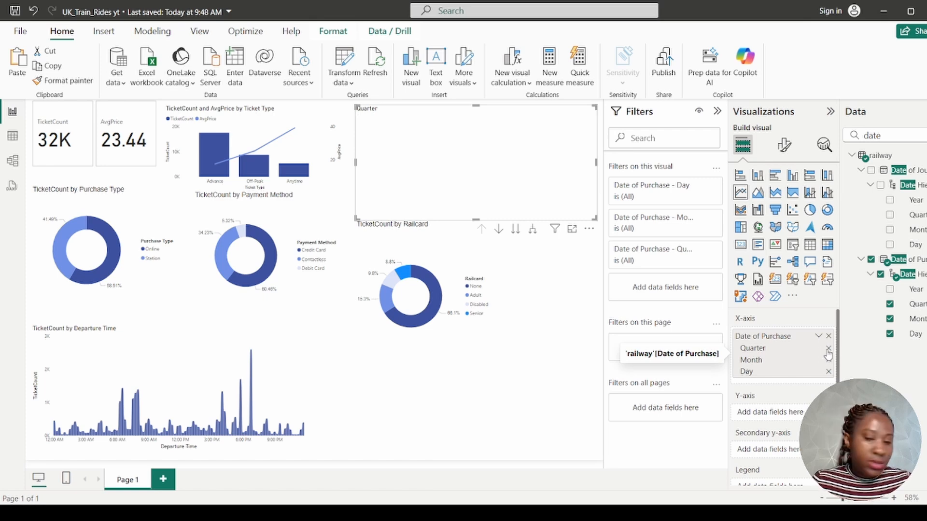
{"action": "left_click", "coordinate": [819, 337]}
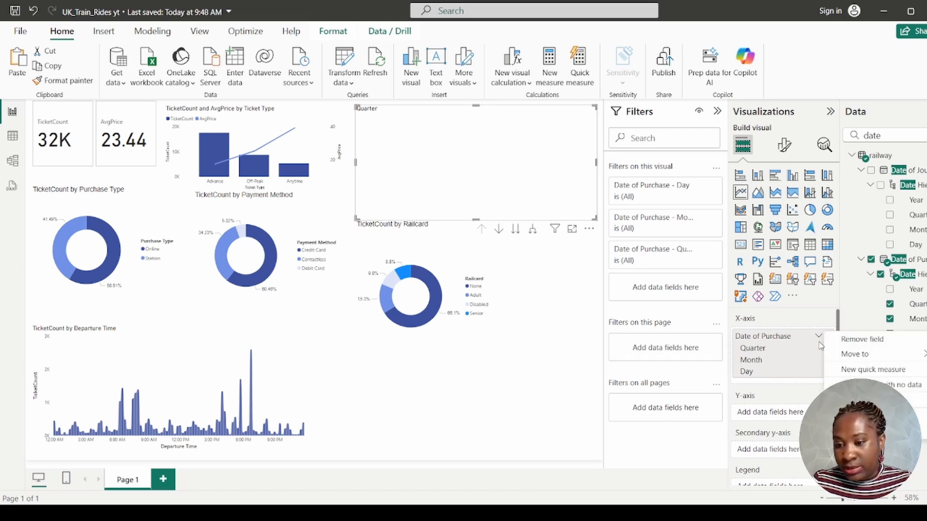
{"action": "left_click", "coordinate": [864, 415]}
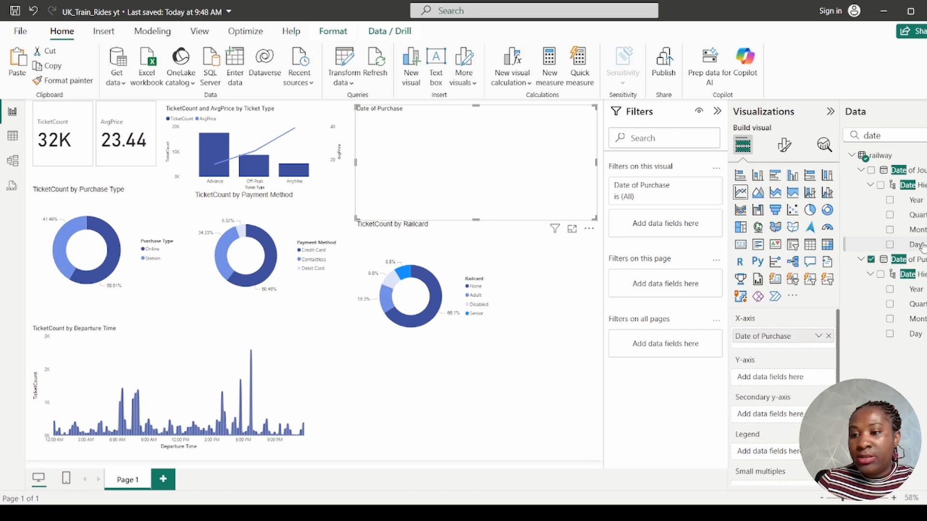
Step: Search the data fields for "rev" and clear the search to list all fields again
{"action": "double_click", "coordinate": [887, 137]}
{"action": "key", "text": "BackSpace"}
{"action": "type", "text": "rev"}
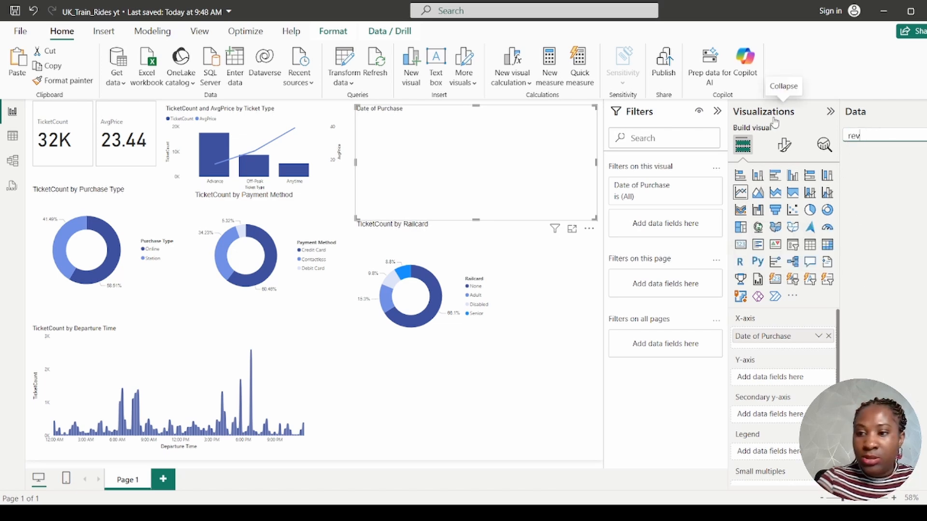
{"action": "key", "text": "BackSpace"}
{"action": "key", "text": "BackSpace"}
{"action": "key", "text": "BackSpace"}
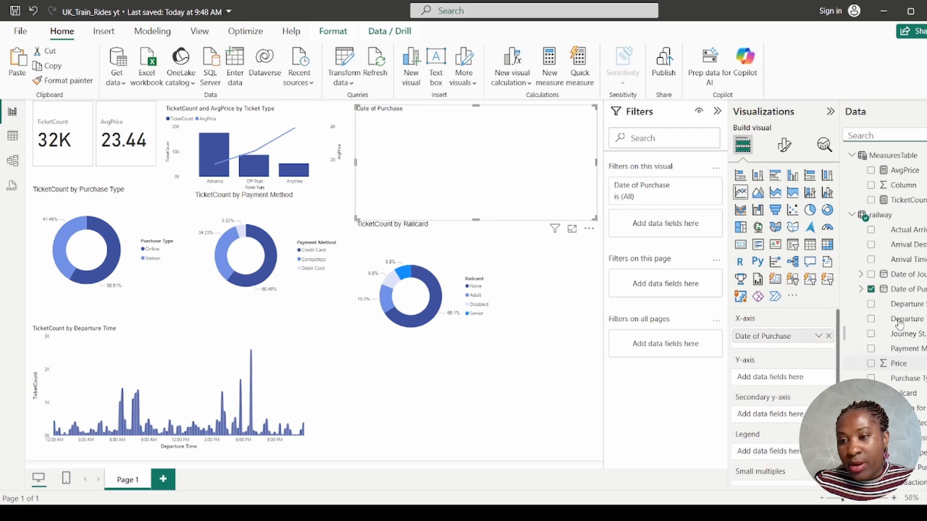
Step: Create a new measure in MeasuresTable defined as Revenue = SUM(railway[Price])
{"action": "right_click", "coordinate": [897, 156]}
{"action": "key", "text": "Escape"}
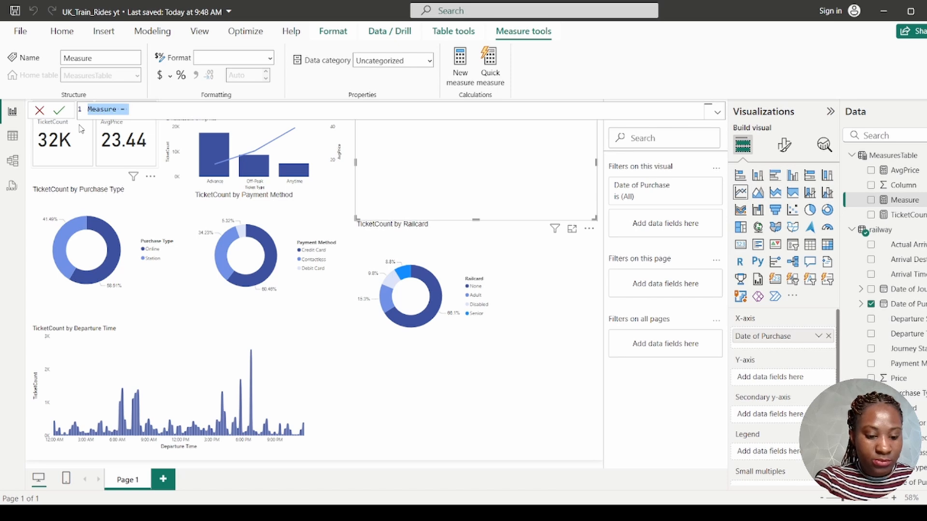
{"action": "type", "text": "Rever"}
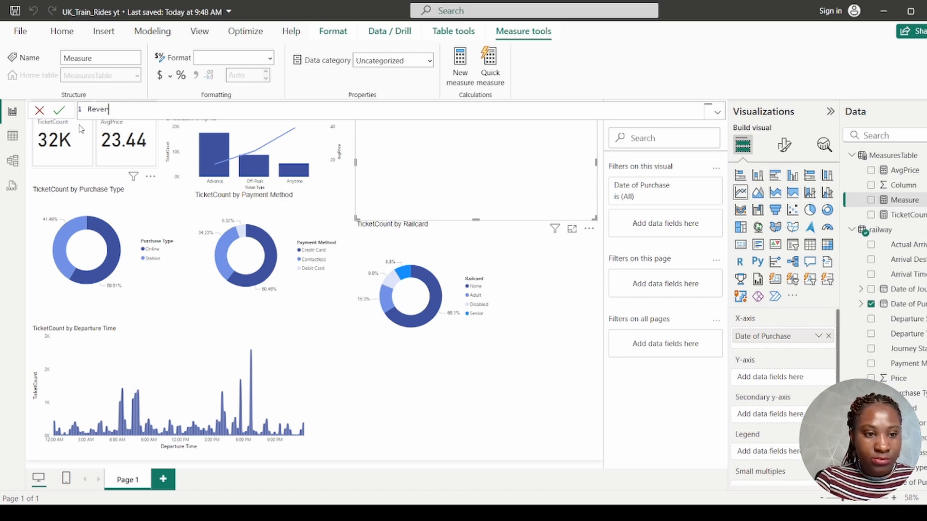
{"action": "key", "text": "BackSpace"}
{"action": "type", "text": "nue"}
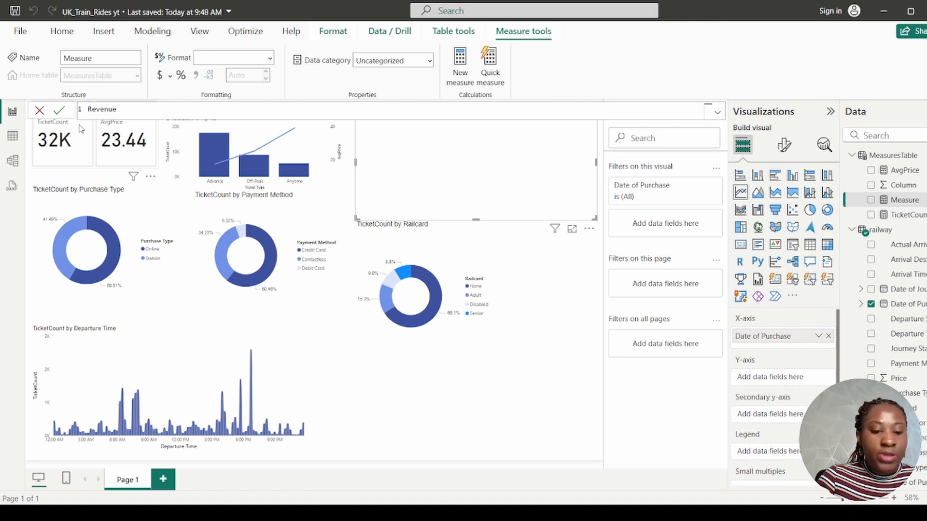
{"action": "type", "text": " ="}
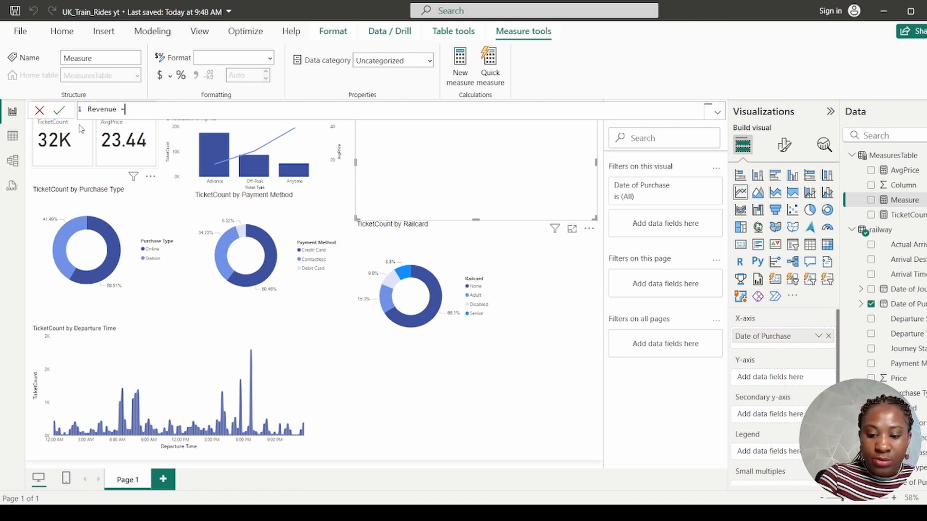
{"action": "type", "text": " sum"}
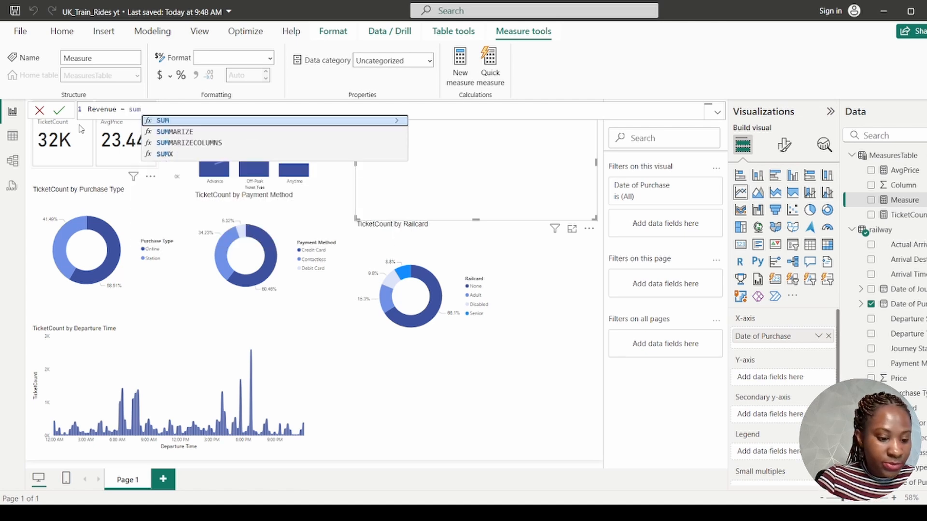
{"action": "key", "text": "Tab"}
{"action": "type", "text": "pric"}
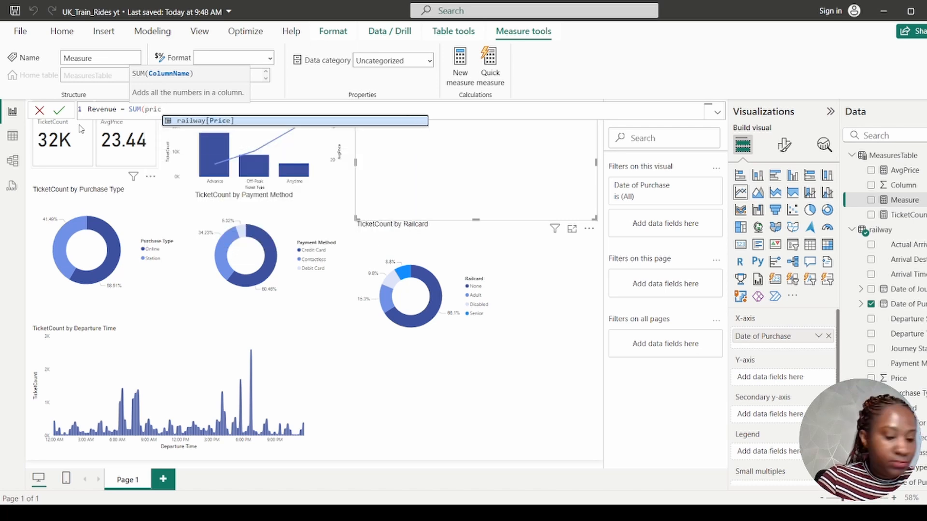
{"action": "key", "text": "Tab"}
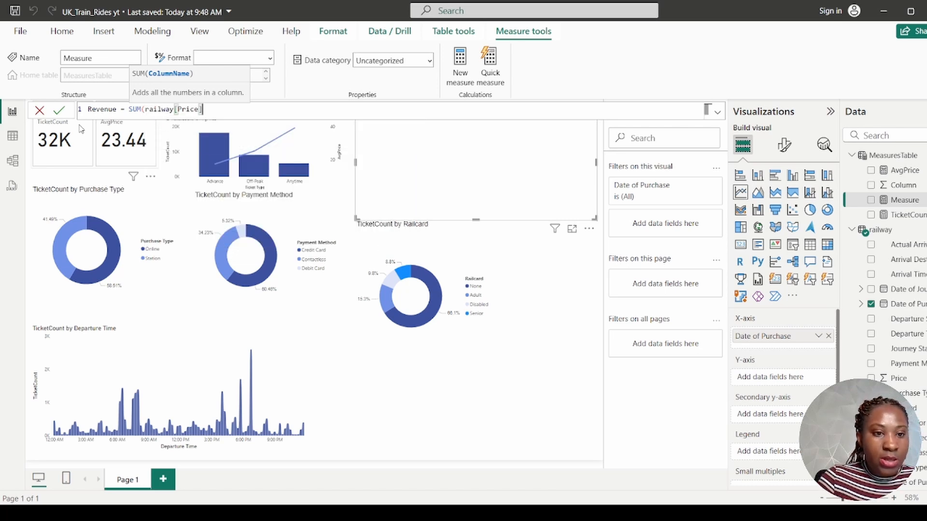
{"action": "type", "text": ")"}
{"action": "key", "text": "Return"}
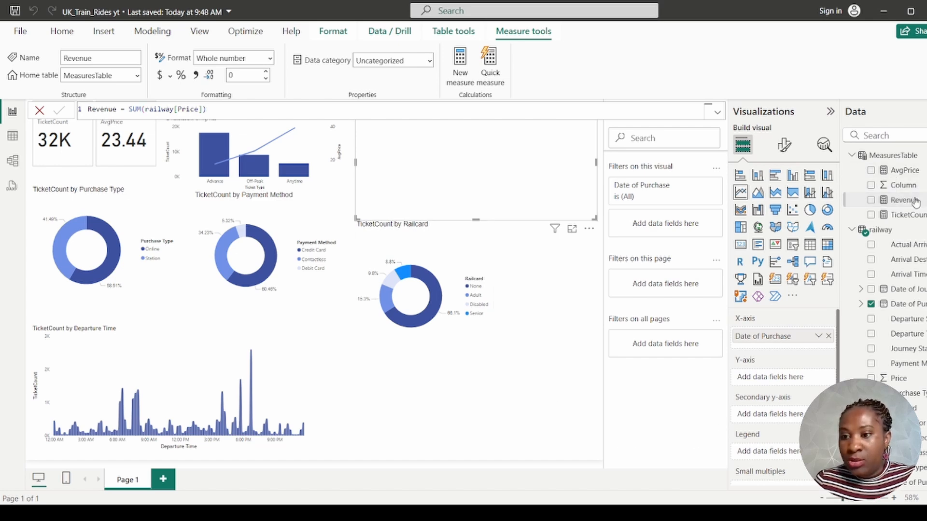
Step: Put Revenue on the line chart's Y-axis and turn off the chart's horizontal gridlines
{"action": "left_click_drag", "start_coordinate": [814, 382], "coordinate": [814, 379]}
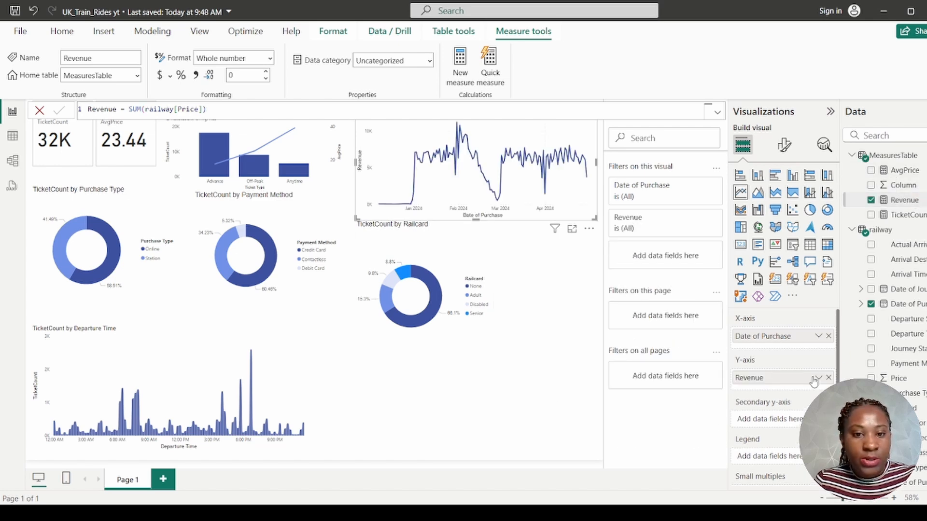
{"action": "left_click", "coordinate": [39, 112]}
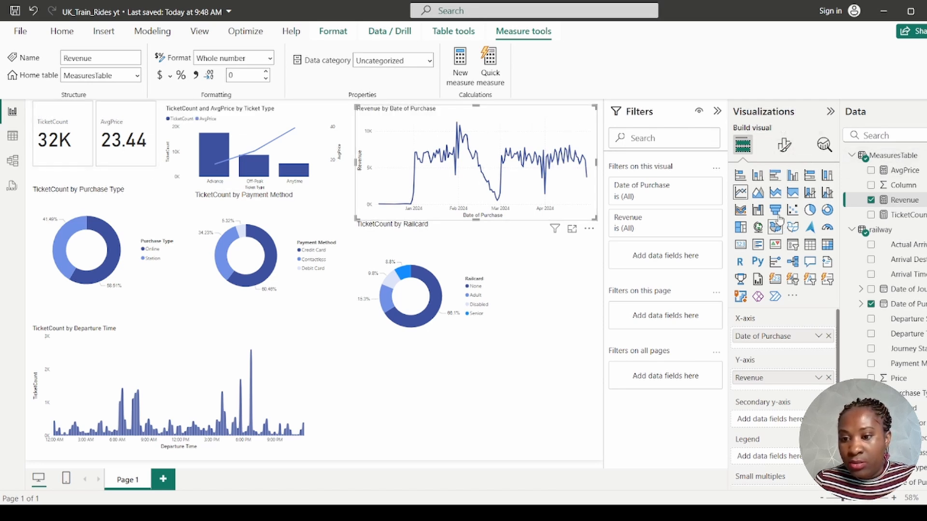
{"action": "left_click", "coordinate": [784, 145]}
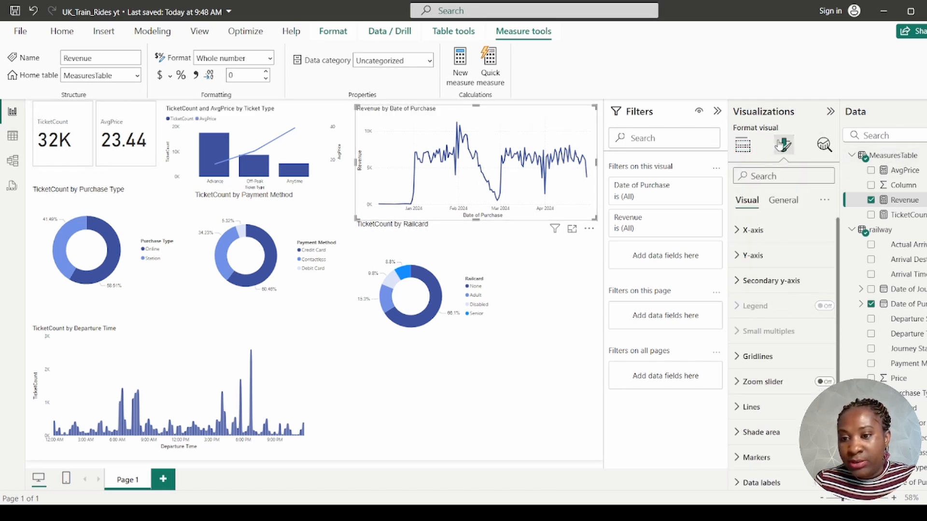
{"action": "left_click", "coordinate": [757, 356]}
{"action": "scroll", "coordinate": [765, 265], "scroll_direction": "down", "scroll_amount": 3}
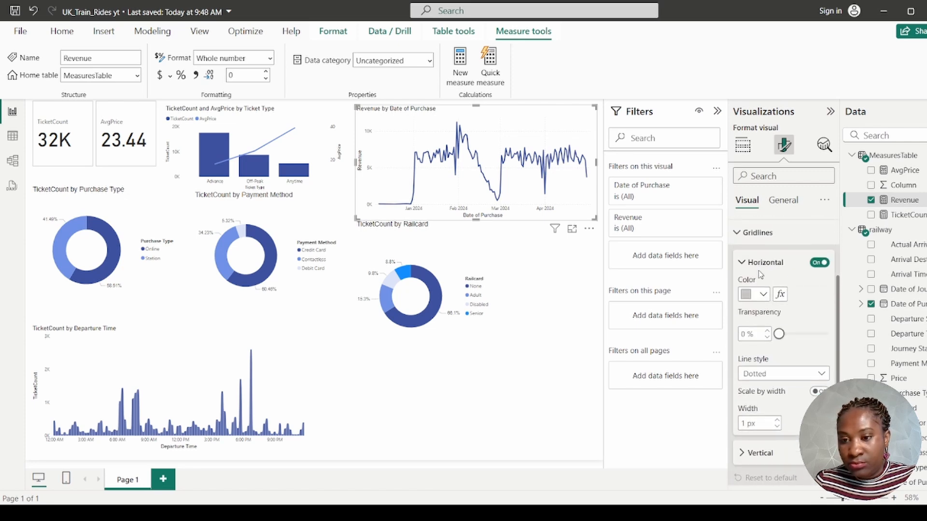
{"action": "left_click", "coordinate": [820, 263]}
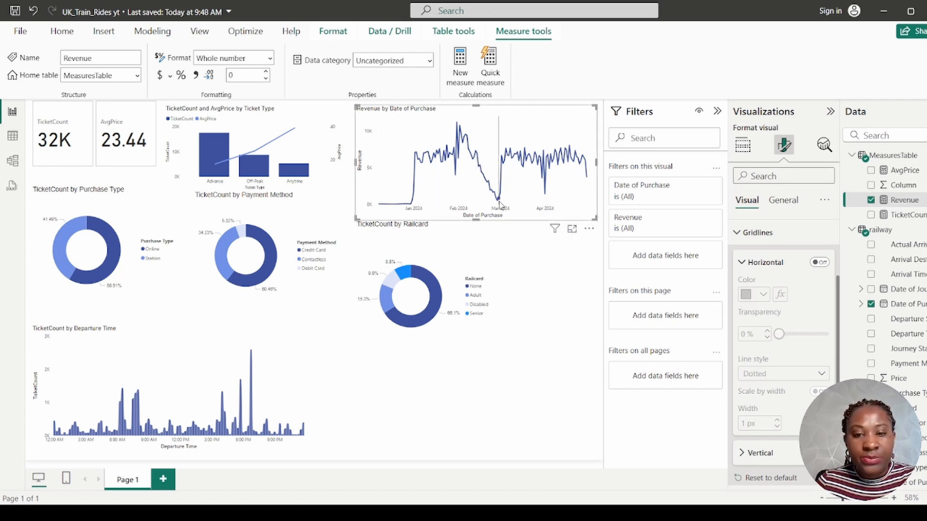
{"action": "mouse_move", "coordinate": [497, 201]}
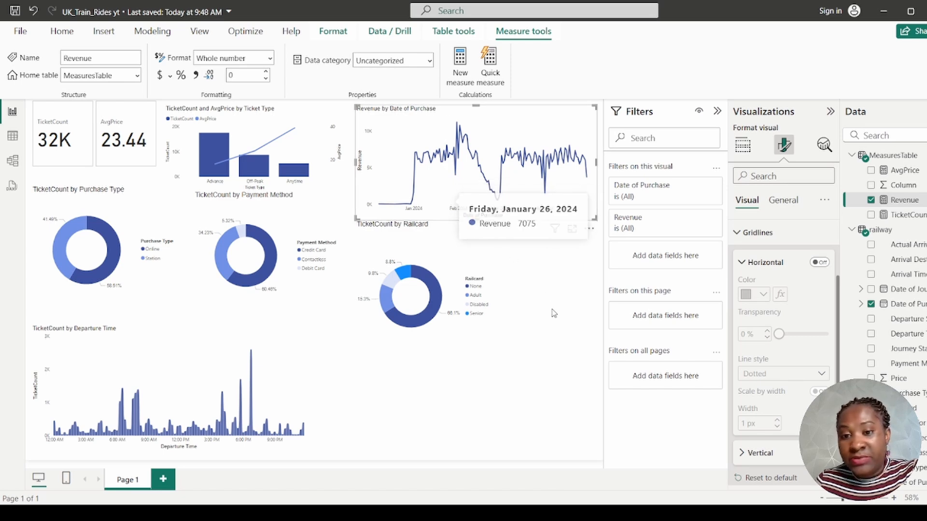
{"action": "left_click", "coordinate": [565, 289]}
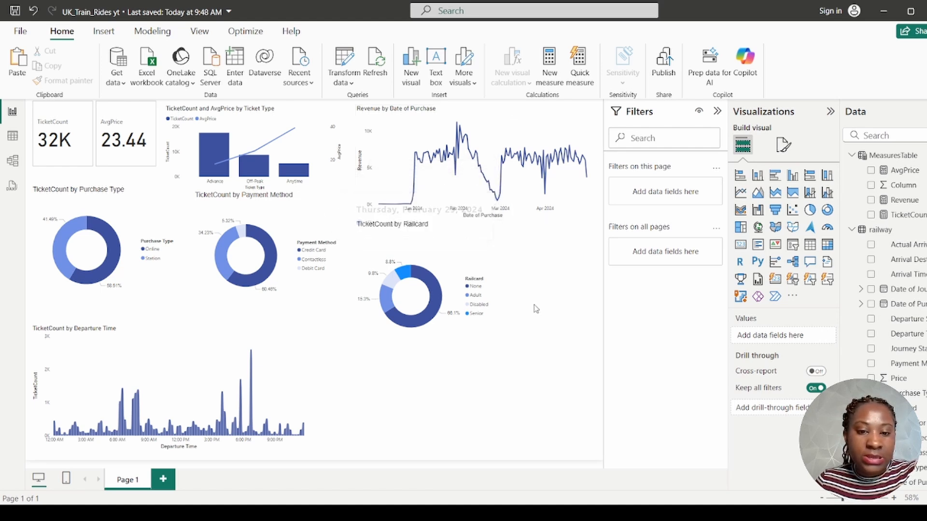
Step: Shorten the TicketCount by Railcard donut from its lower edge to free space beneath it
{"action": "left_click", "coordinate": [465, 361]}
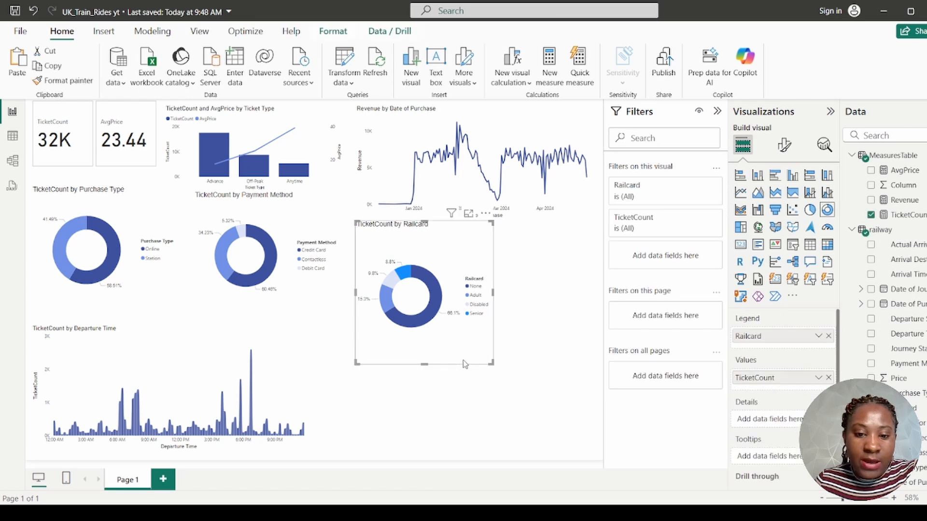
{"action": "left_click_drag", "start_coordinate": [425, 364], "coordinate": [432, 321]}
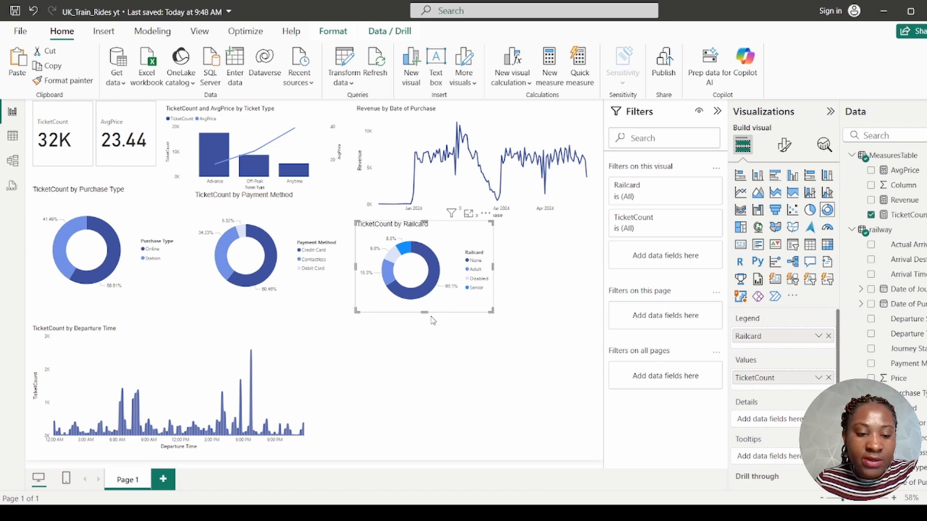
{"action": "left_click", "coordinate": [164, 376]}
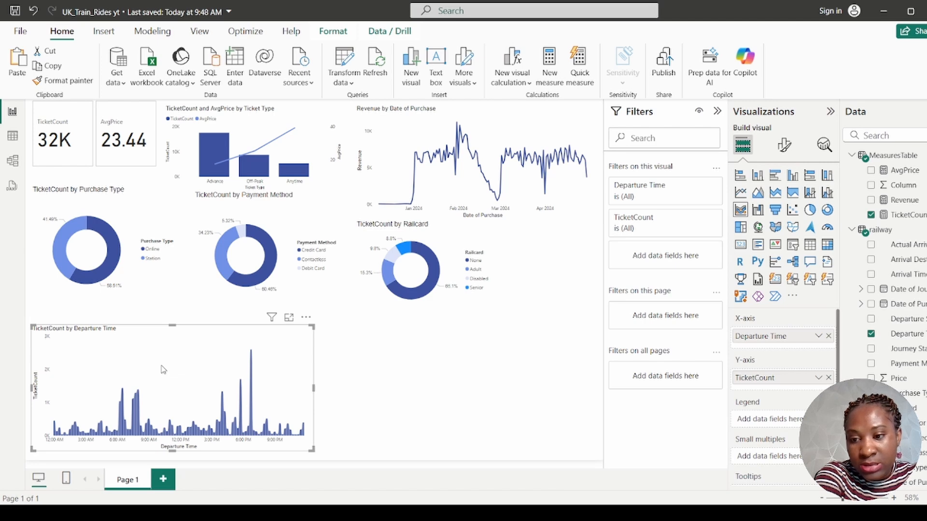
{"action": "left_click", "coordinate": [424, 355]}
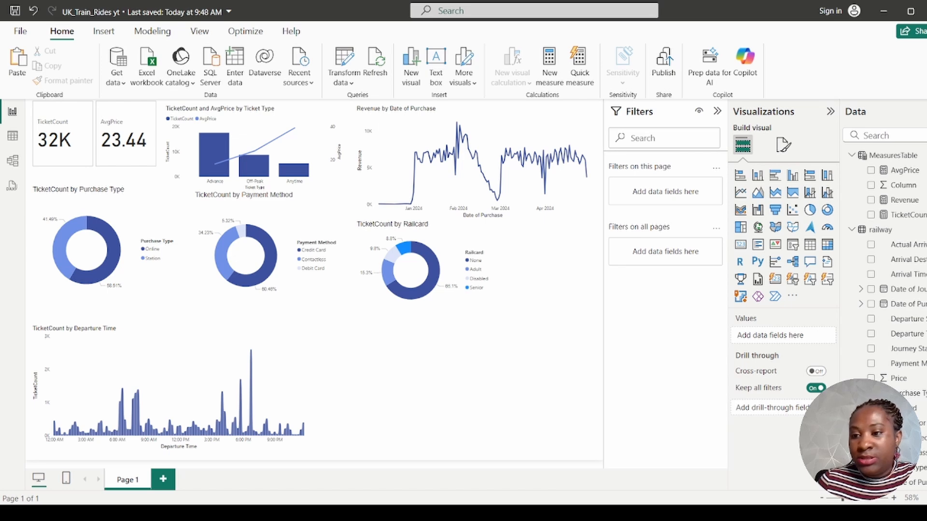
Step: Examine the distinct values of the Journey Status column in the railway table data and return to the report page
{"action": "left_click", "coordinate": [13, 135]}
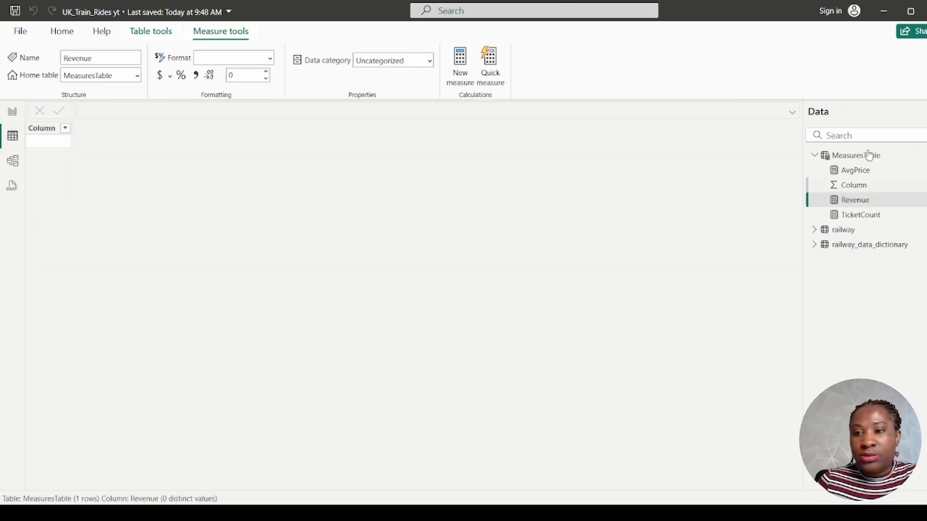
{"action": "left_click", "coordinate": [852, 136]}
{"action": "type", "text": "sta"}
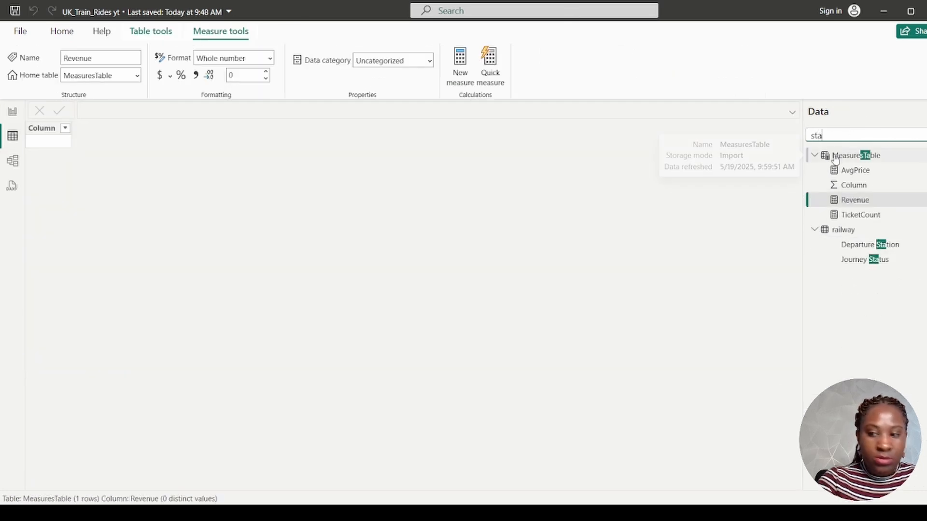
{"action": "left_click", "coordinate": [875, 263]}
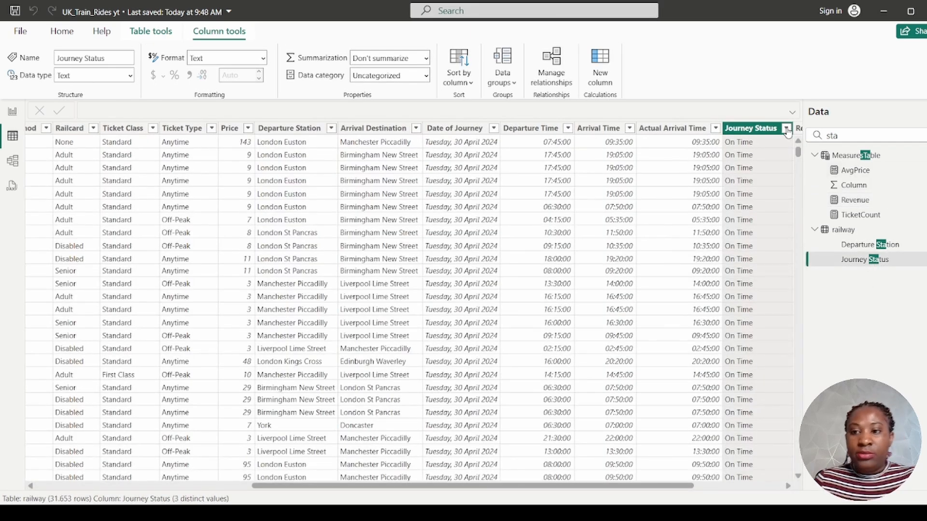
{"action": "left_click", "coordinate": [786, 129]}
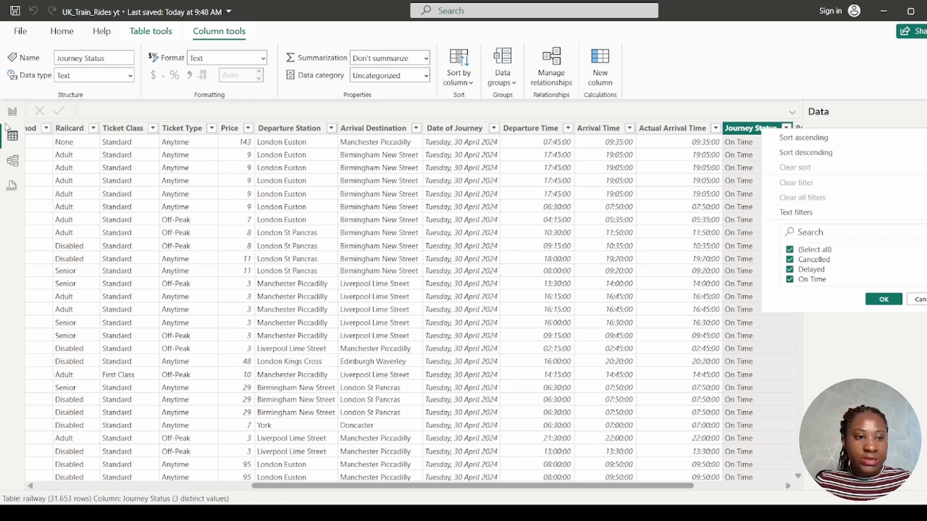
{"action": "left_click", "coordinate": [13, 112]}
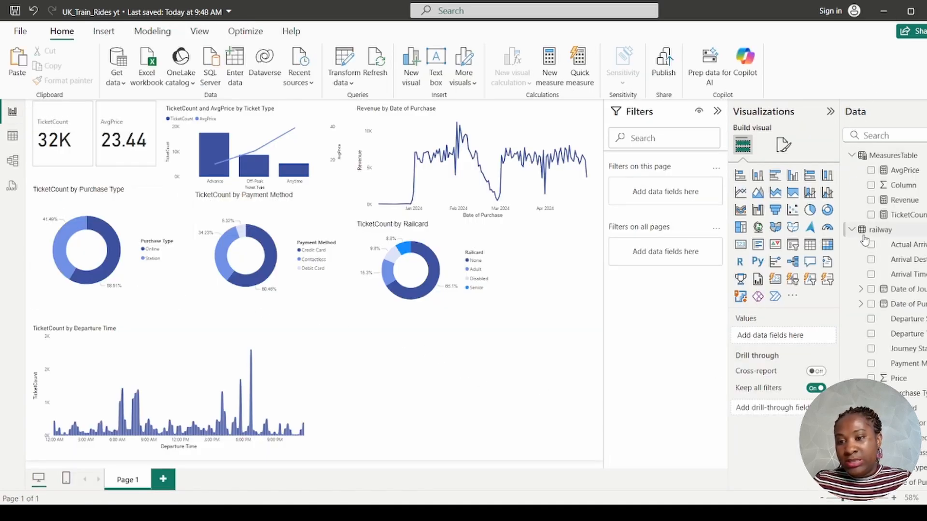
Step: Add a decomposition tree beneath the Railcard donut and widen it to fill the space beside the departure time chart
{"action": "left_click", "coordinate": [794, 264]}
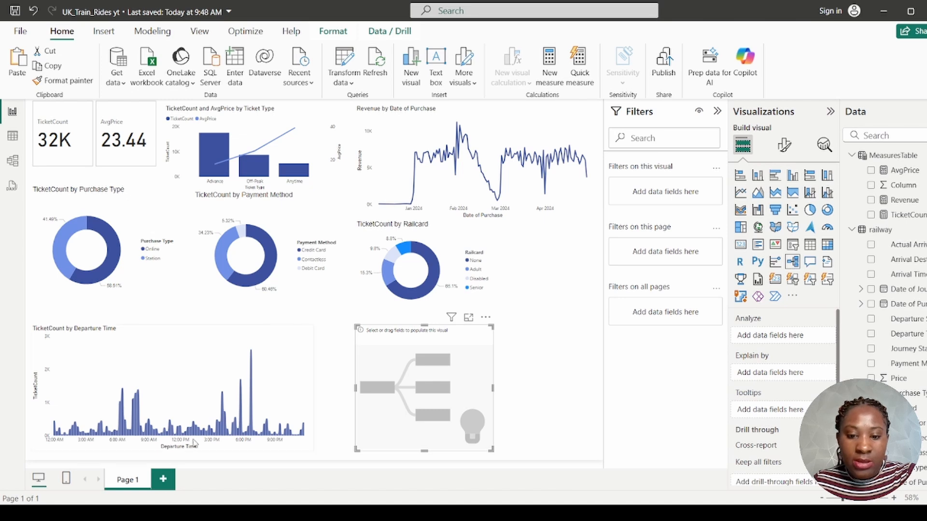
{"action": "left_click_drag", "start_coordinate": [491, 451], "coordinate": [595, 450]}
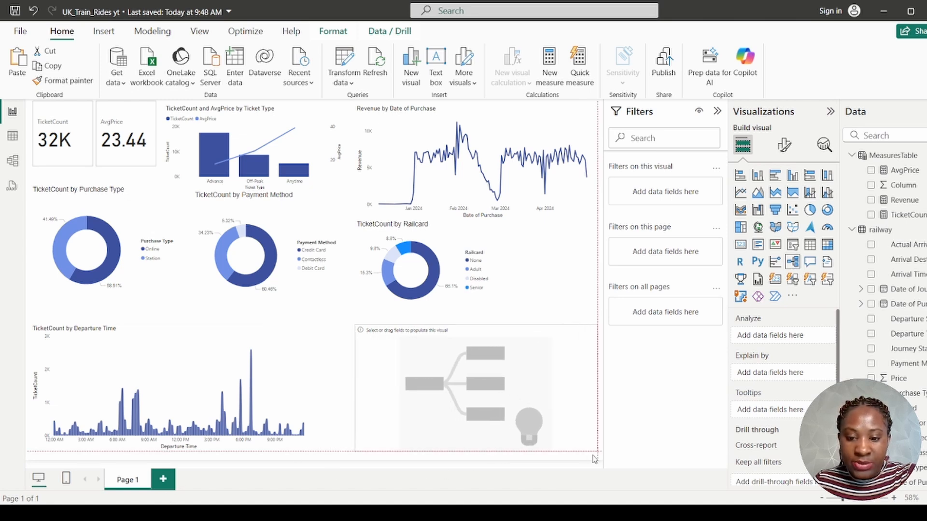
{"action": "left_click_drag", "start_coordinate": [355, 387], "coordinate": [316, 392]}
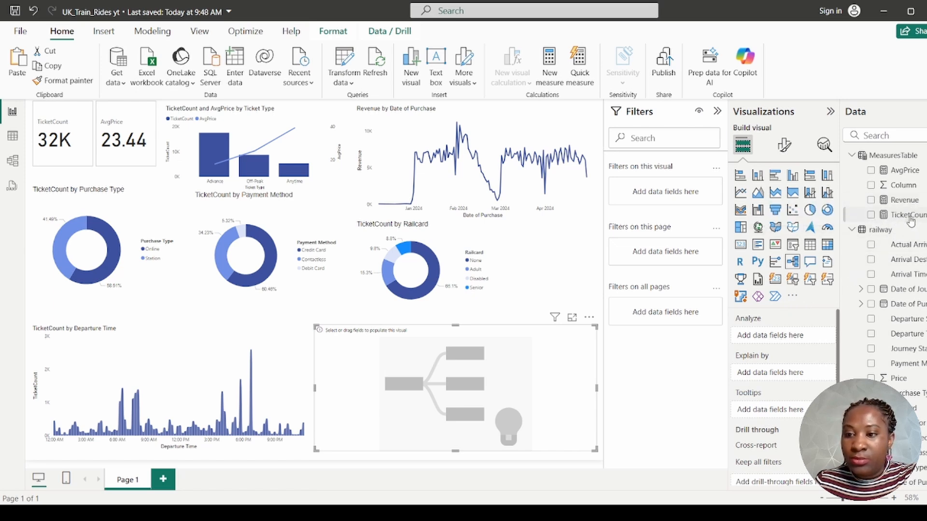
Step: Set the decomposition tree to analyze TicketCount, explained by Journey Status
{"action": "left_click_drag", "start_coordinate": [912, 215], "coordinate": [793, 337]}
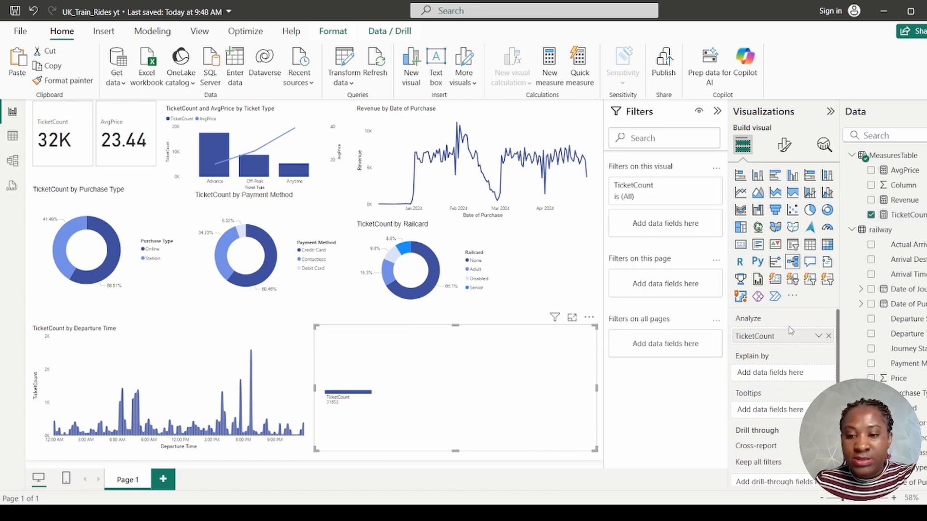
{"action": "left_click", "coordinate": [900, 137]}
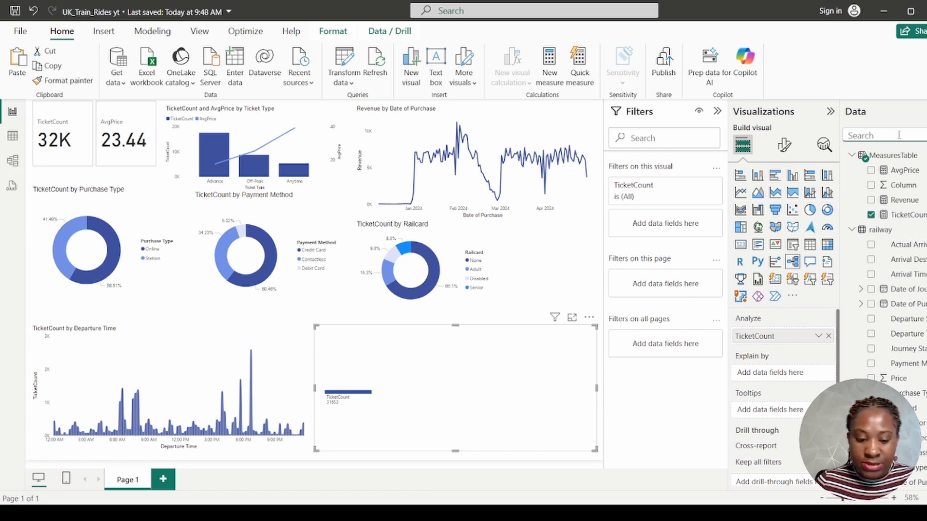
{"action": "type", "text": "sta"}
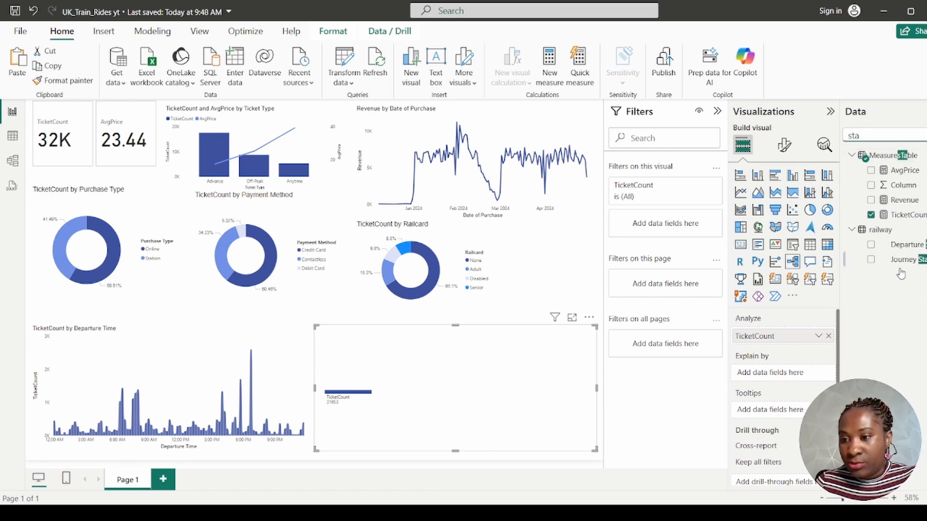
{"action": "left_click_drag", "start_coordinate": [919, 263], "coordinate": [889, 301]}
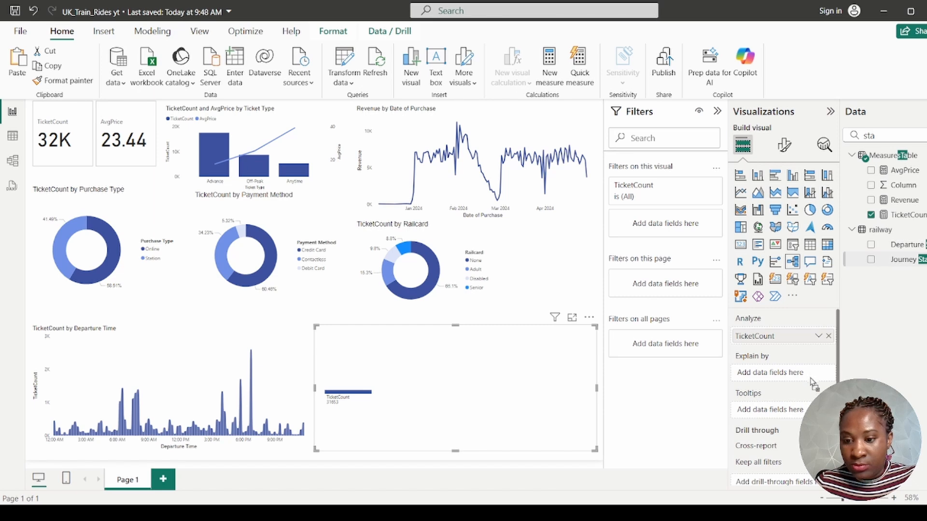
{"action": "left_click_drag", "start_coordinate": [811, 381], "coordinate": [807, 380]}
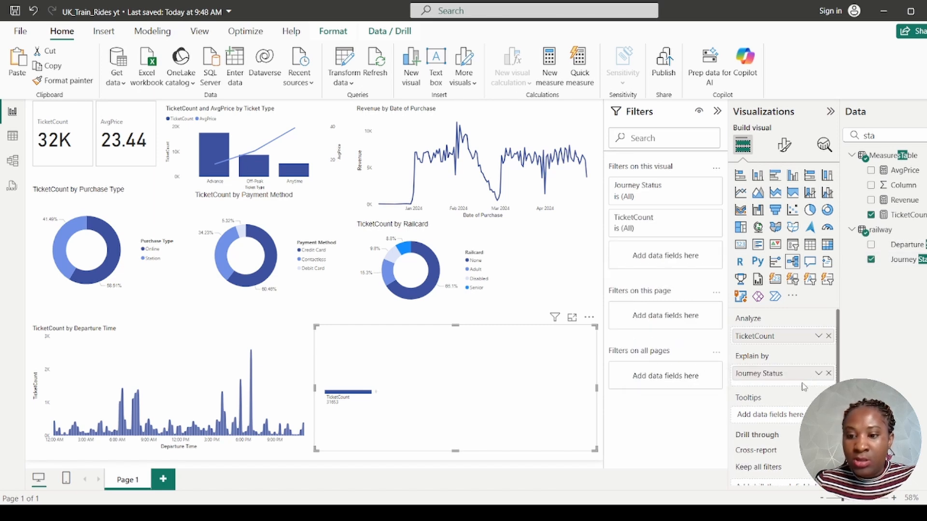
Step: Try splitting the tree's TicketCount node with the High value option, inspect its branches, and undo the split
{"action": "left_click", "coordinate": [376, 392]}
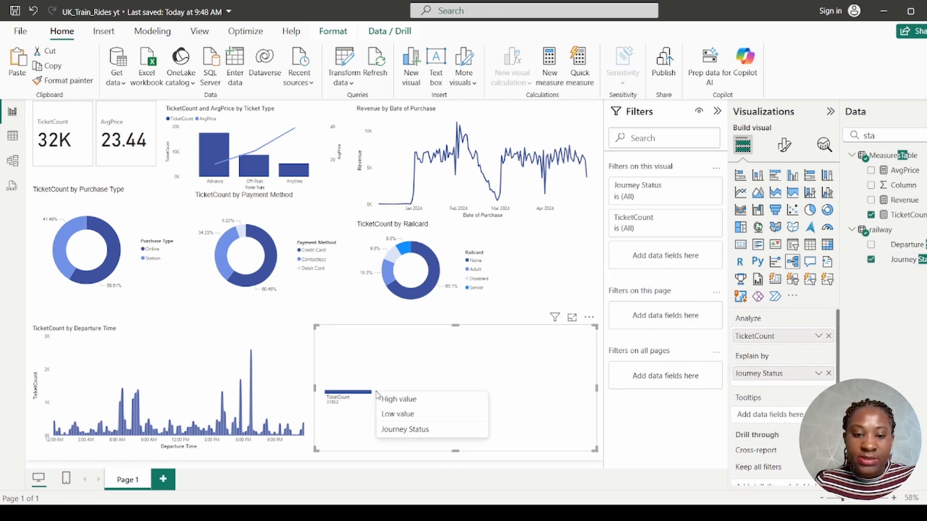
{"action": "left_click", "coordinate": [387, 400]}
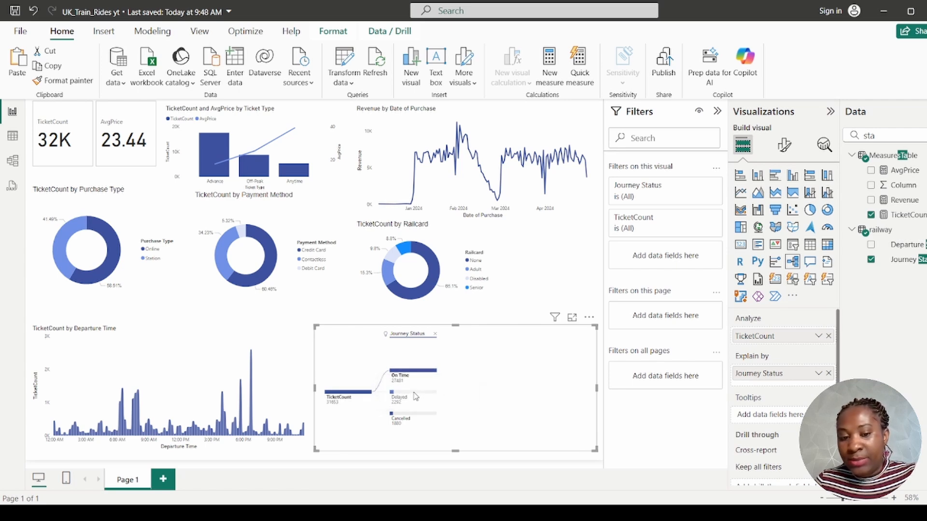
{"action": "mouse_move", "coordinate": [412, 400]}
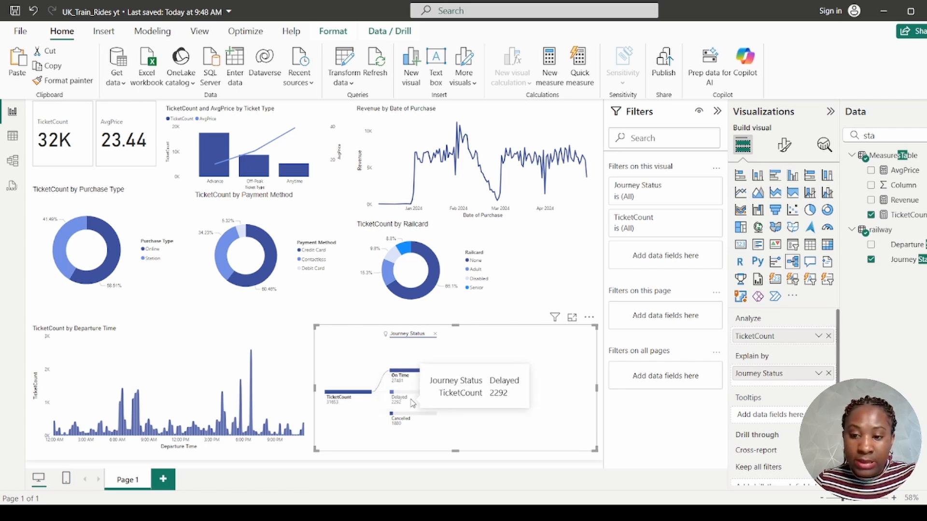
{"action": "mouse_move", "coordinate": [400, 420]}
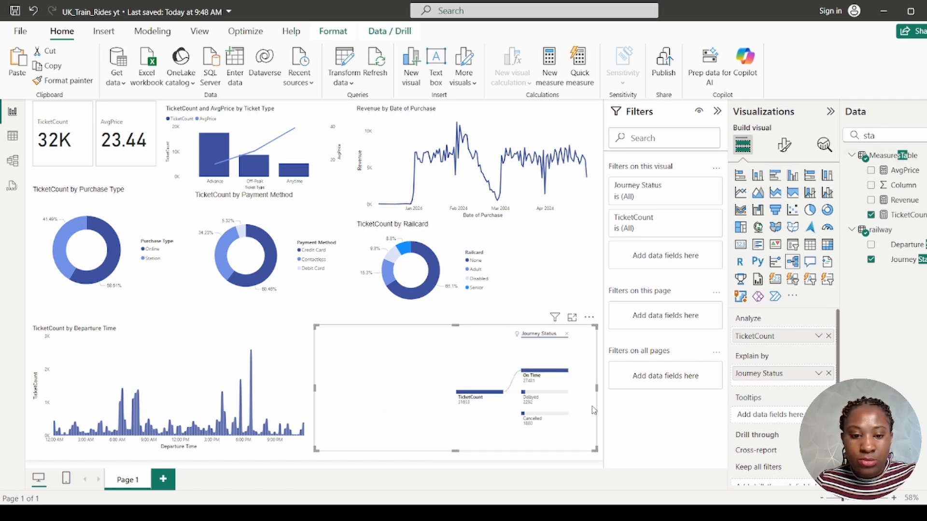
{"action": "left_click", "coordinate": [32, 16]}
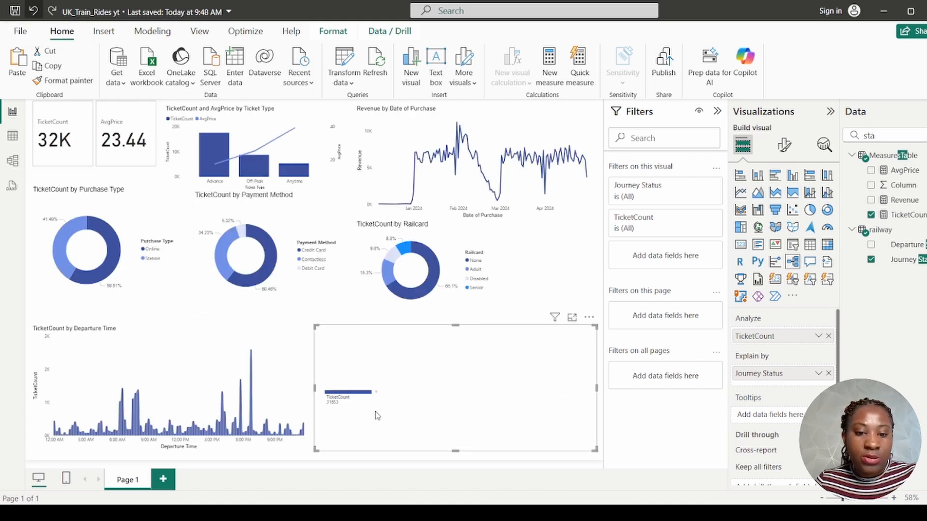
Step: Split the tree's TicketCount node with the High value option and save the report
{"action": "left_click", "coordinate": [376, 392]}
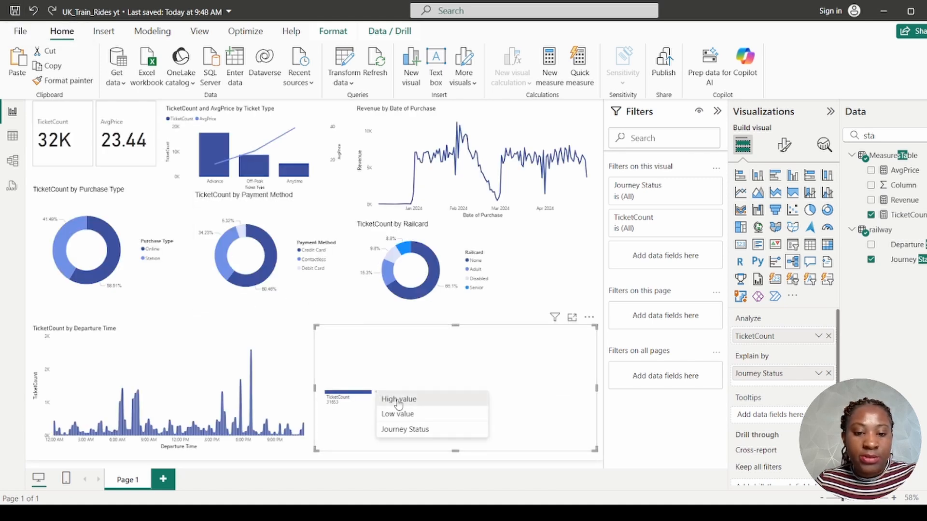
{"action": "left_click", "coordinate": [399, 401]}
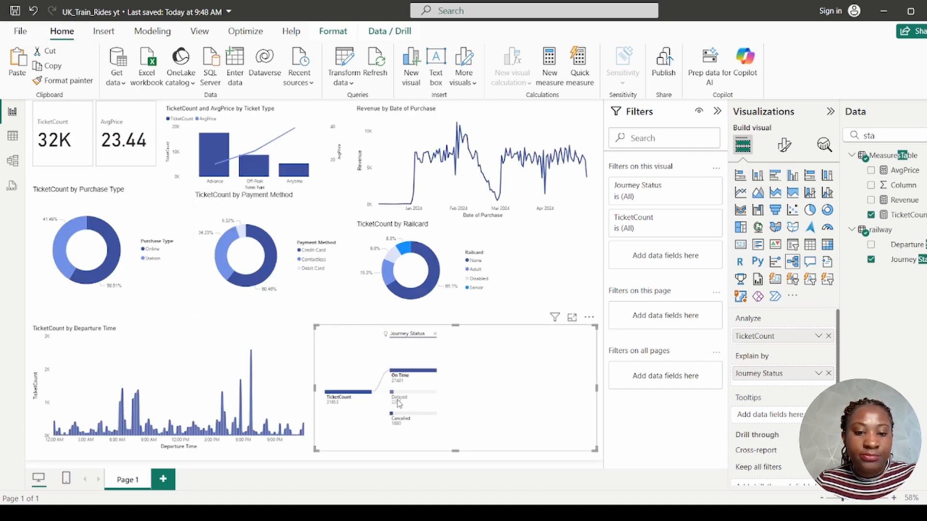
{"action": "left_click", "coordinate": [15, 13]}
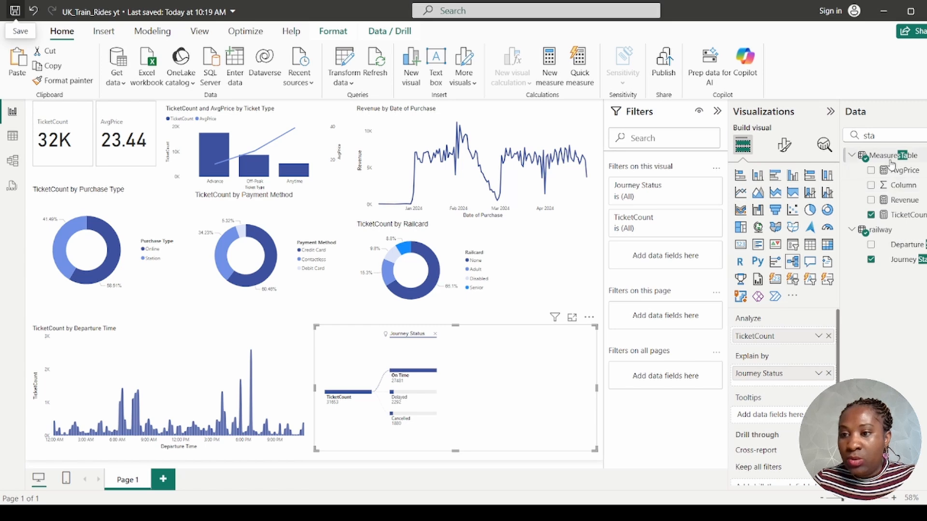
Step: Add Reason for Delay and Refund Request to the tree's Explain by fields, ordered after Journey Status with Refund Request last
{"action": "double_click", "coordinate": [882, 136]}
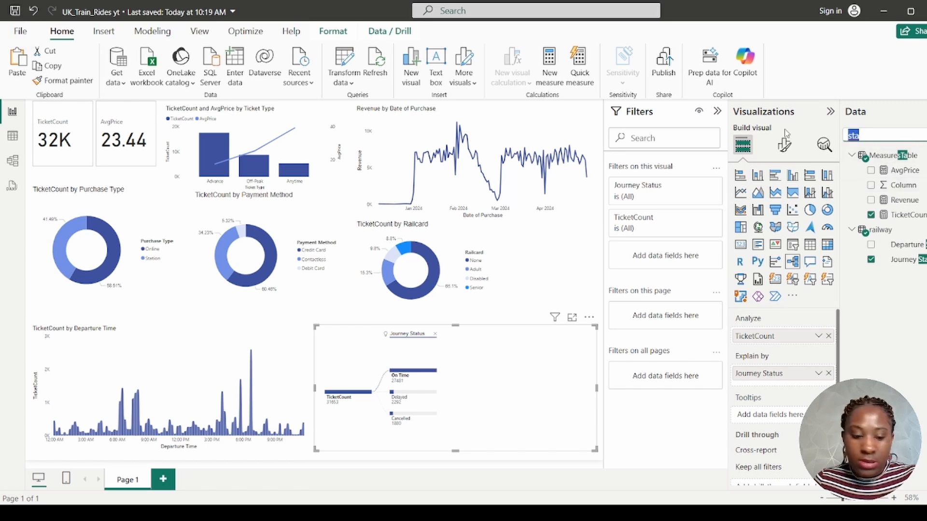
{"action": "type", "text": "rea"}
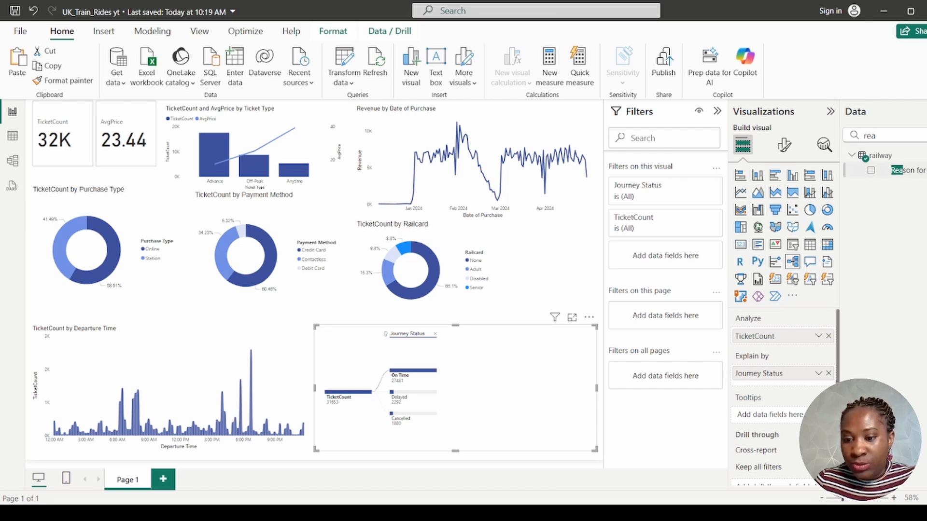
{"action": "left_click_drag", "start_coordinate": [810, 389], "coordinate": [811, 389]}
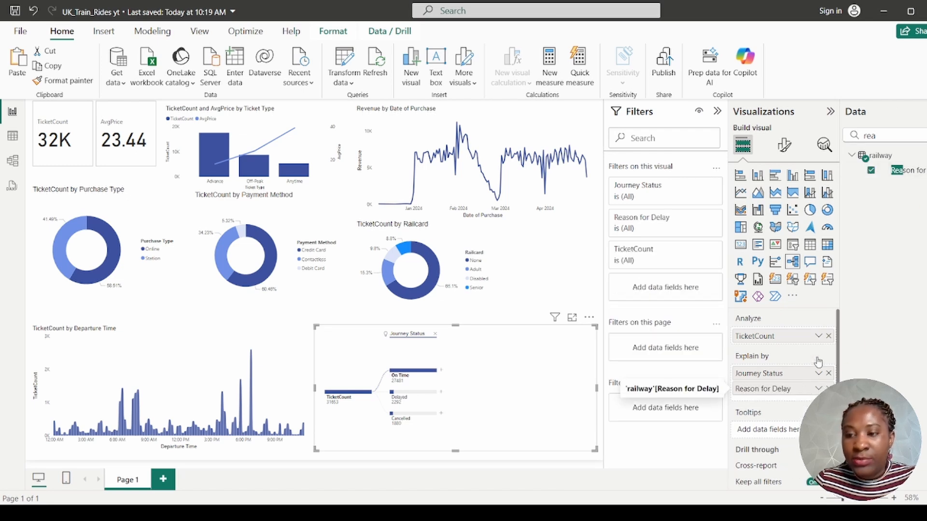
{"action": "double_click", "coordinate": [882, 136]}
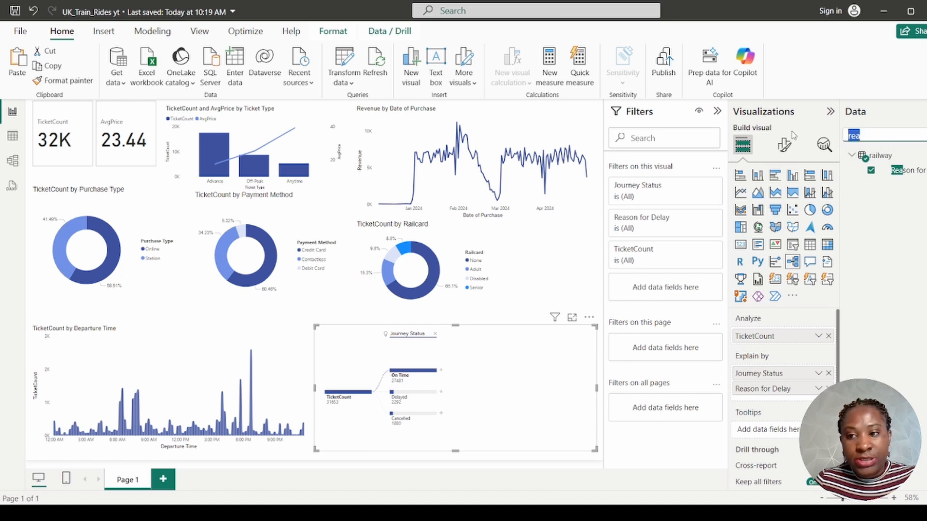
{"action": "type", "text": "ref"}
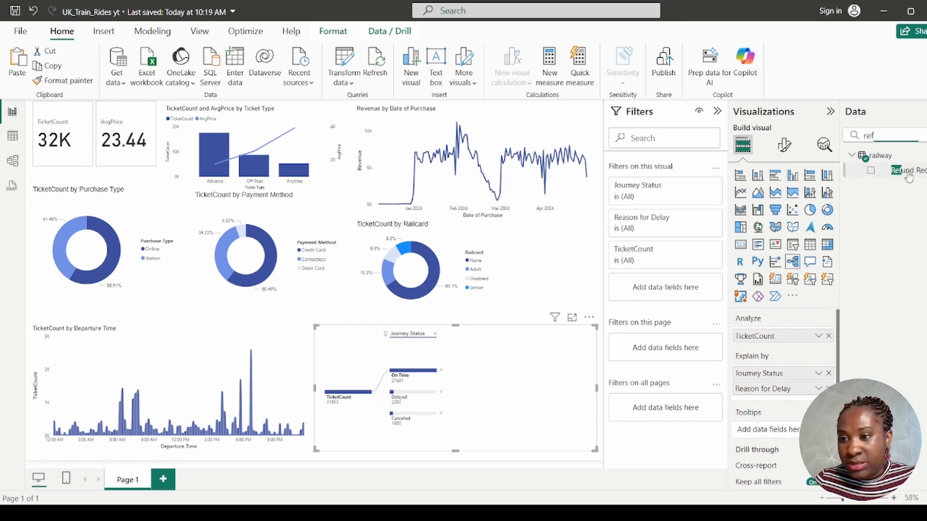
{"action": "left_click_drag", "start_coordinate": [920, 174], "coordinate": [811, 394]}
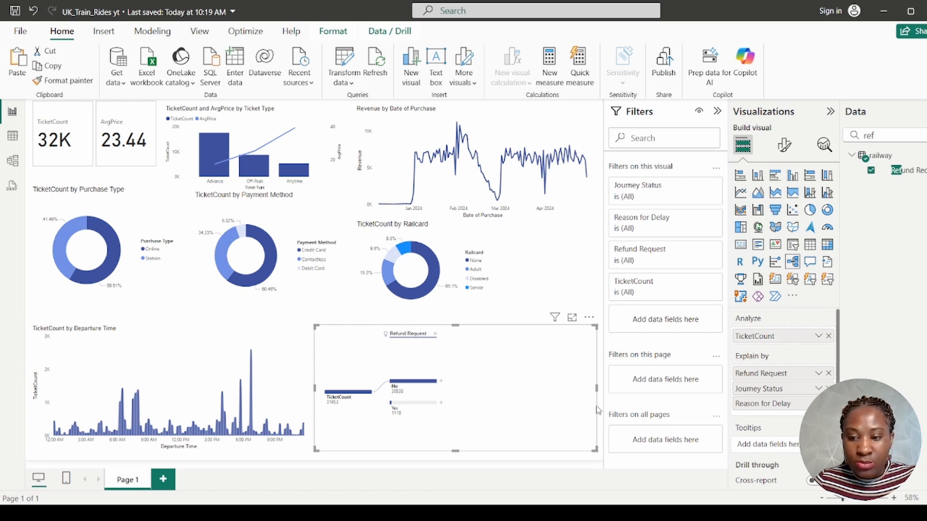
{"action": "left_click_drag", "start_coordinate": [769, 378], "coordinate": [778, 413]}
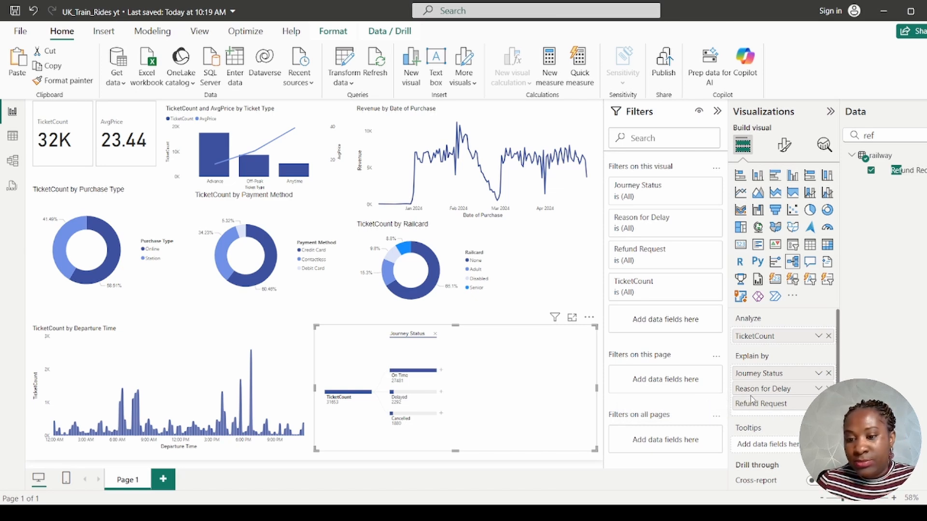
Step: Remove Journey Status, Reason for Delay and Refund Request from the decomposition tree's Explain by fields
{"action": "right_click", "coordinate": [414, 374]}
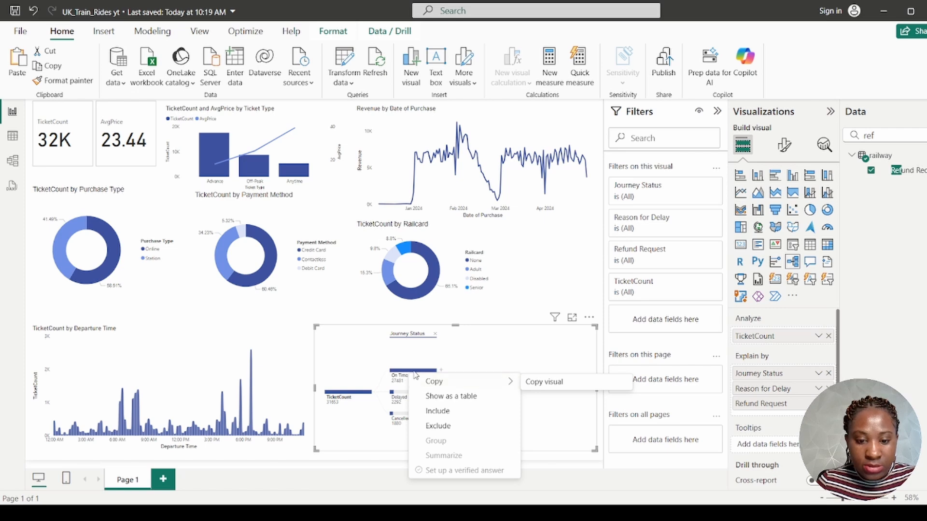
{"action": "left_click", "coordinate": [475, 353]}
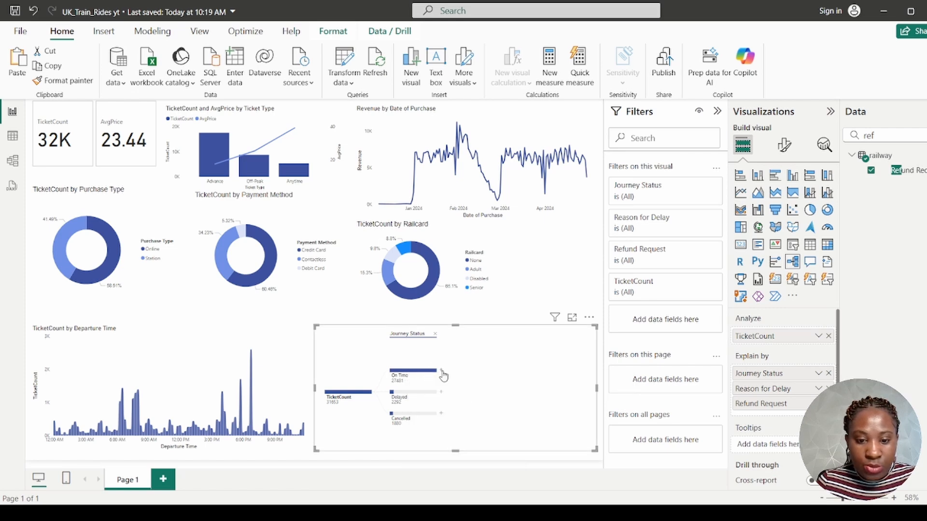
{"action": "left_click", "coordinate": [829, 374]}
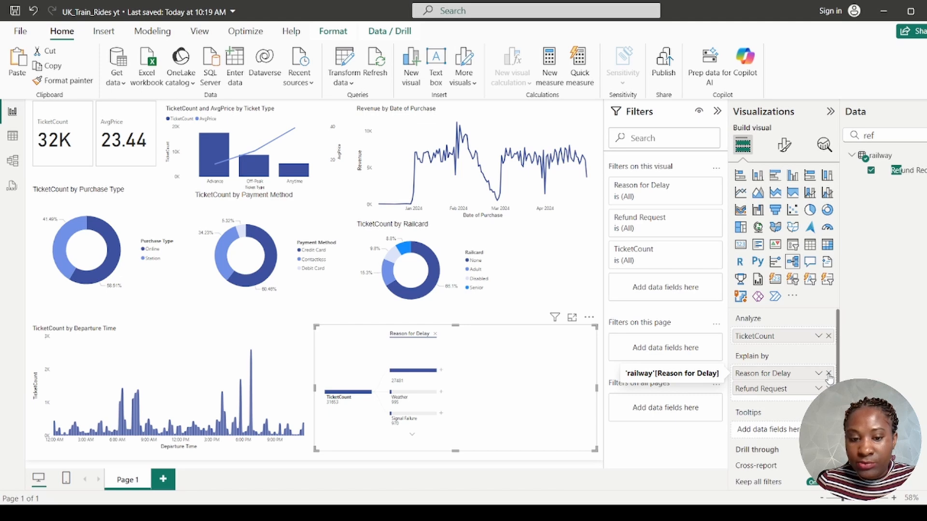
{"action": "left_click", "coordinate": [828, 374]}
{"action": "left_click", "coordinate": [828, 375]}
Step: Add Journey Status back as the tree's only Explain by field and split the TicketCount node by Journey Status
{"action": "left_click", "coordinate": [879, 135]}
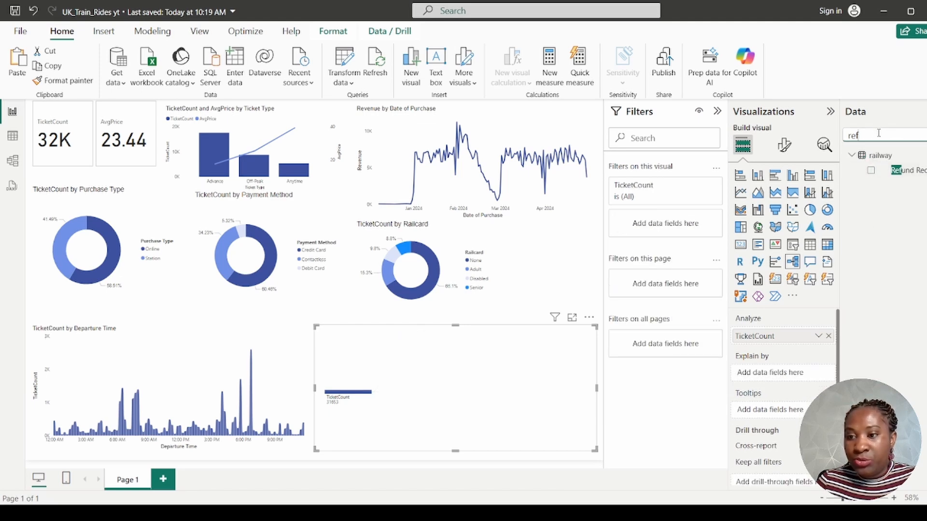
{"action": "left_click_drag", "start_coordinate": [878, 135], "coordinate": [767, 133]}
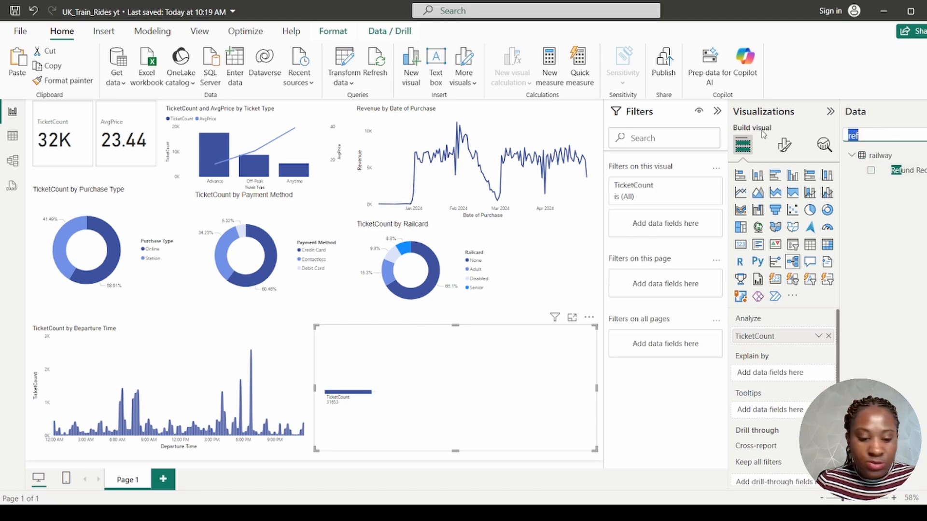
{"action": "type", "text": "sta"}
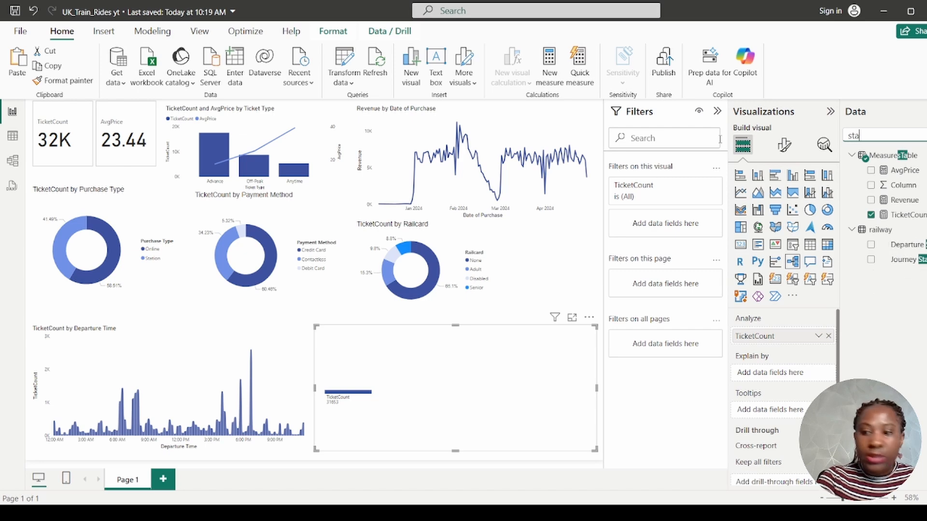
{"action": "left_click_drag", "start_coordinate": [919, 261], "coordinate": [815, 375]}
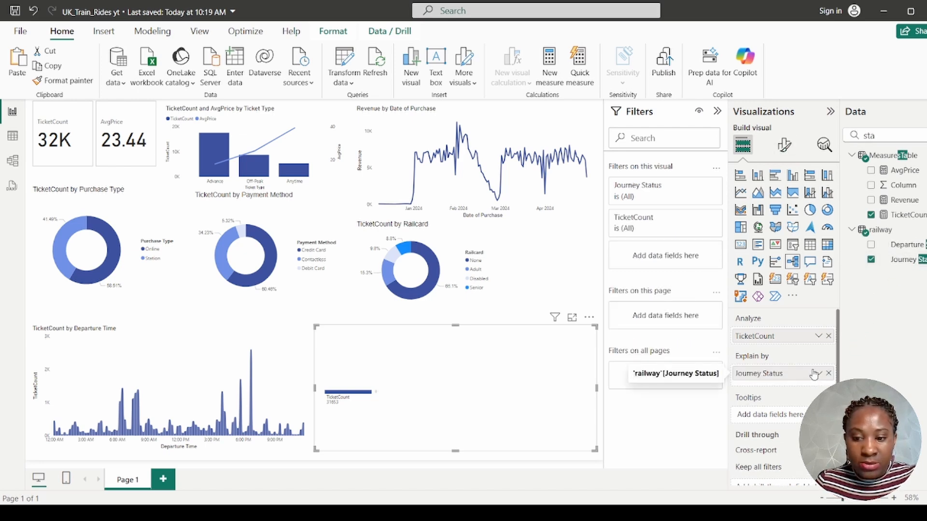
{"action": "left_click", "coordinate": [377, 392]}
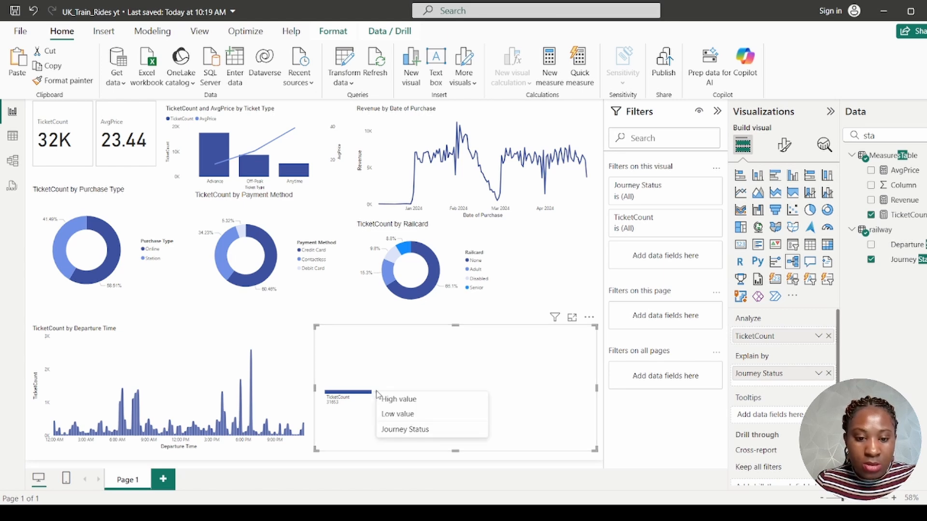
{"action": "left_click", "coordinate": [389, 429]}
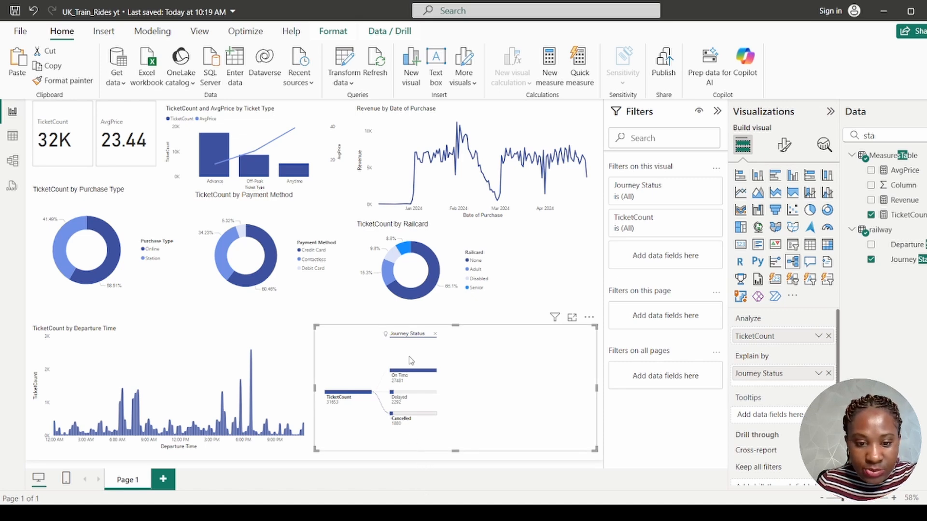
Step: Check the context options of the Journey Status level and On Time branch, and collapse the TicketCount node
{"action": "right_click", "coordinate": [406, 337]}
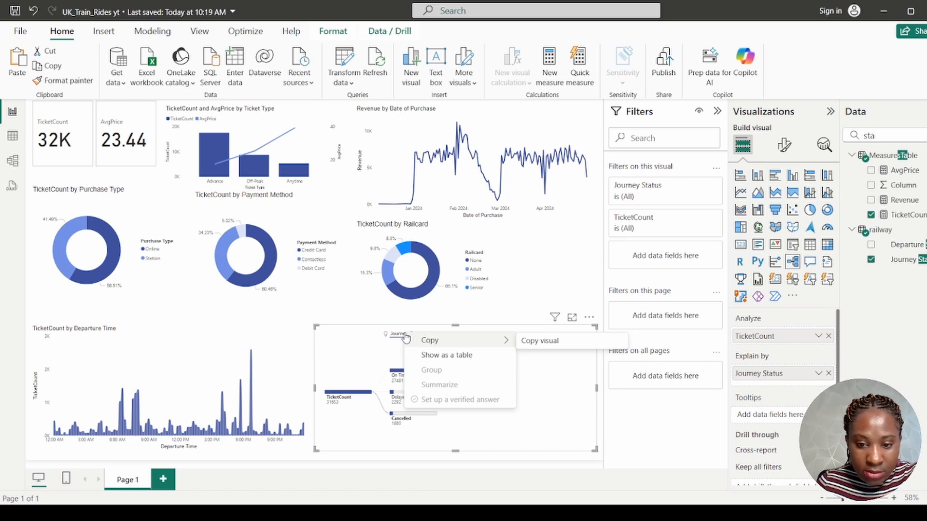
{"action": "right_click", "coordinate": [398, 372]}
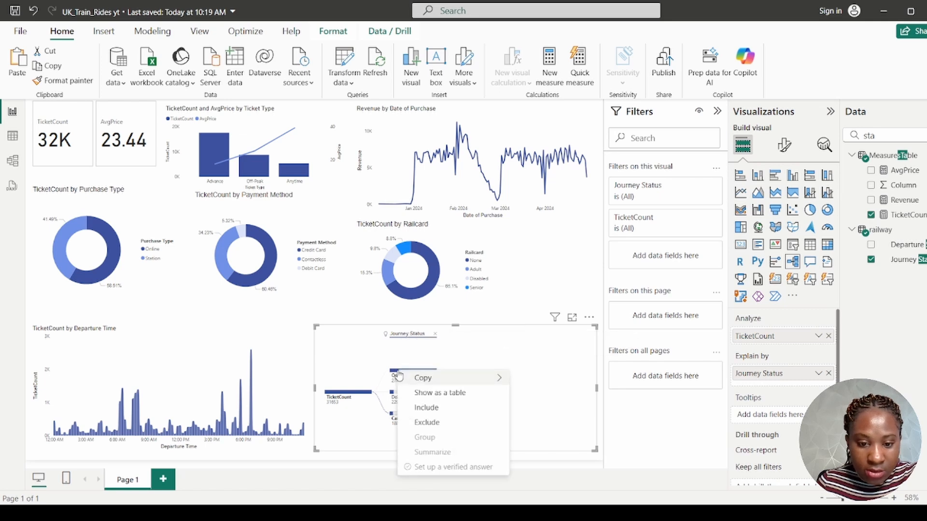
{"action": "left_click", "coordinate": [373, 395]}
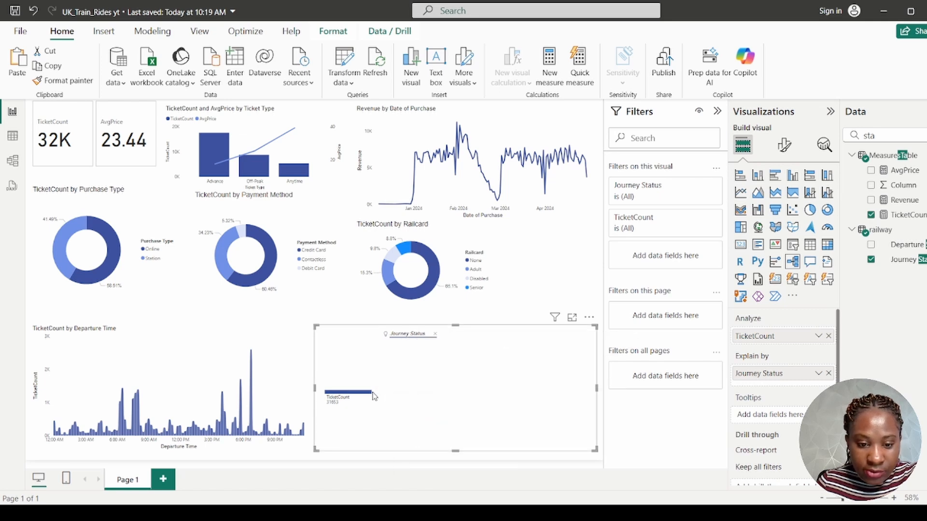
Step: Expand the TicketCount node by Journey Status and add Reason for Delay to the decomposition tree's Explain by fields
{"action": "left_click", "coordinate": [372, 395]}
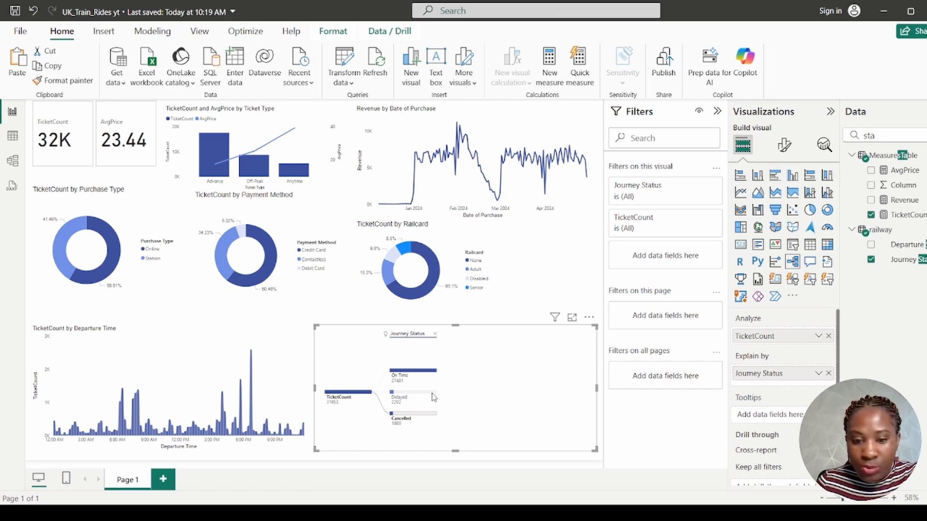
{"action": "mouse_move", "coordinate": [453, 397]}
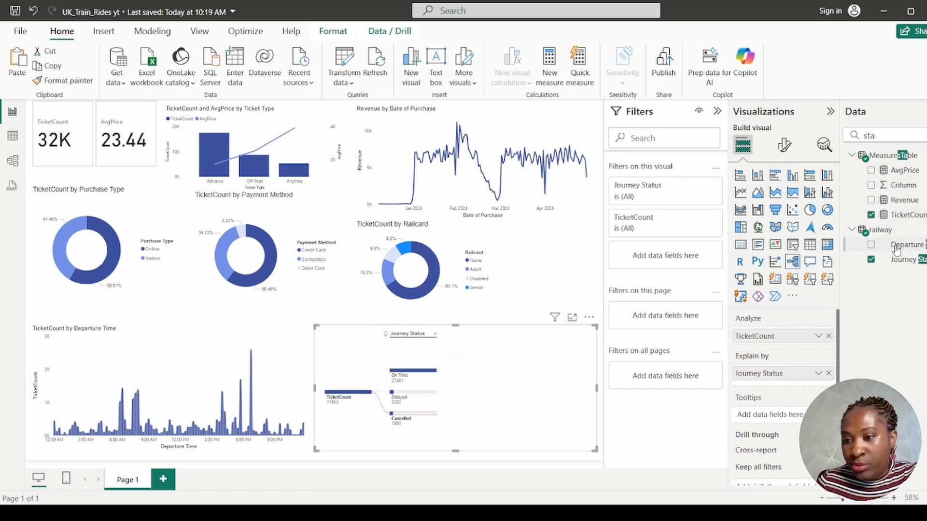
{"action": "left_click", "coordinate": [925, 135]}
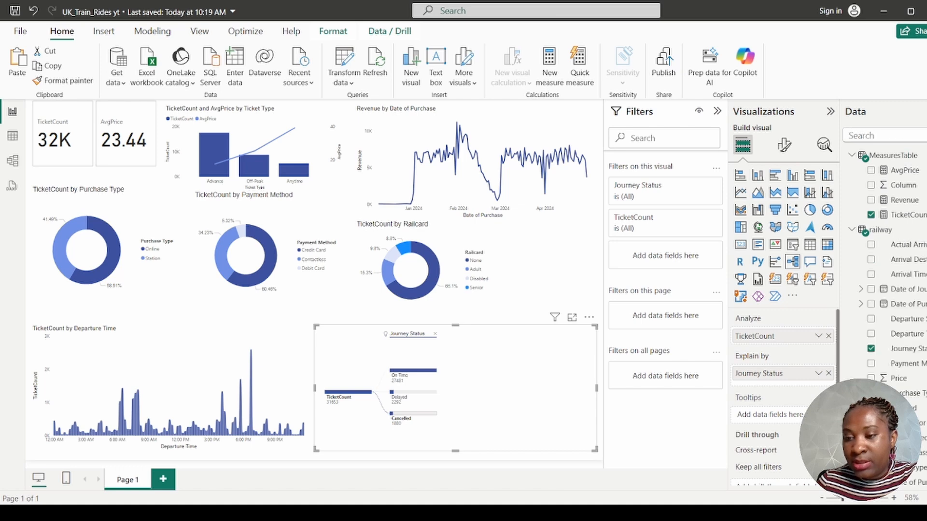
{"action": "type", "text": "rea"}
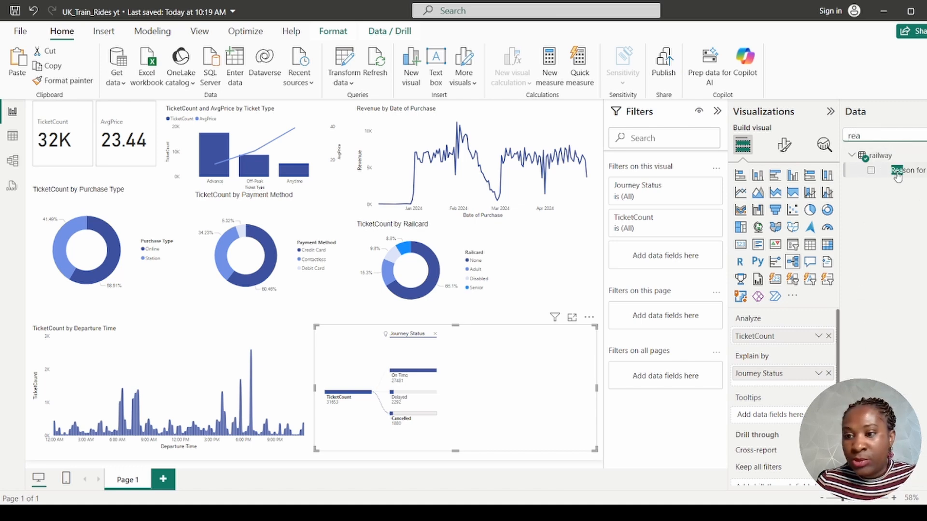
{"action": "left_click_drag", "start_coordinate": [897, 176], "coordinate": [792, 382]}
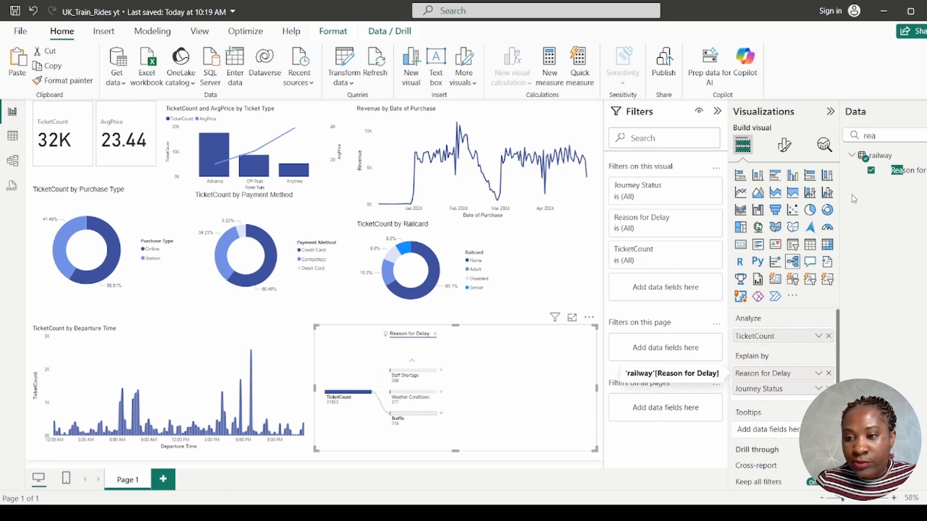
Step: Add Refund Request as the last Explain by field and move Reason for Delay below Journey Status
{"action": "double_click", "coordinate": [853, 135]}
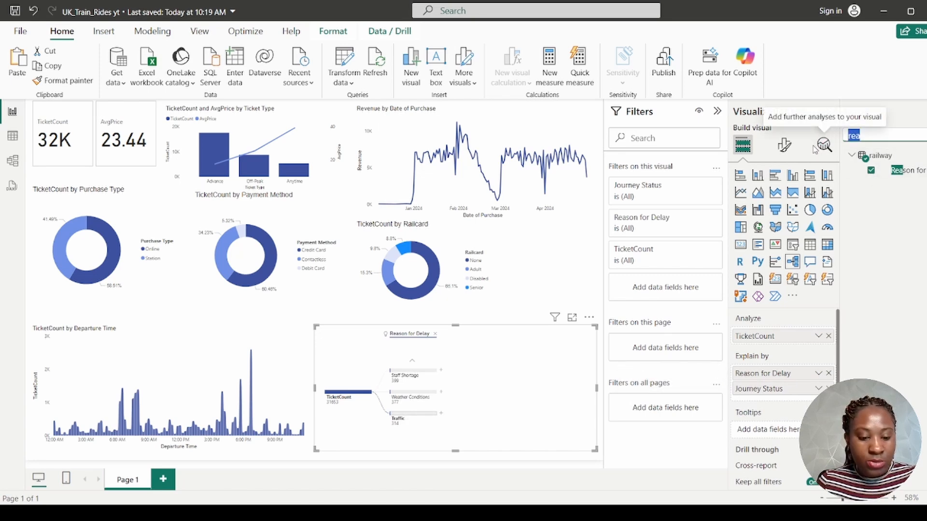
{"action": "type", "text": "ref"}
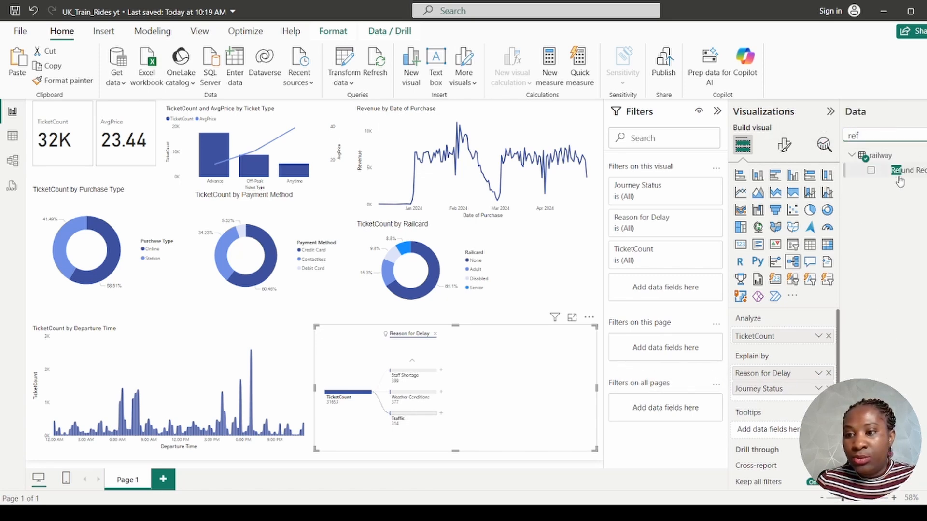
{"action": "left_click_drag", "start_coordinate": [897, 176], "coordinate": [809, 400]}
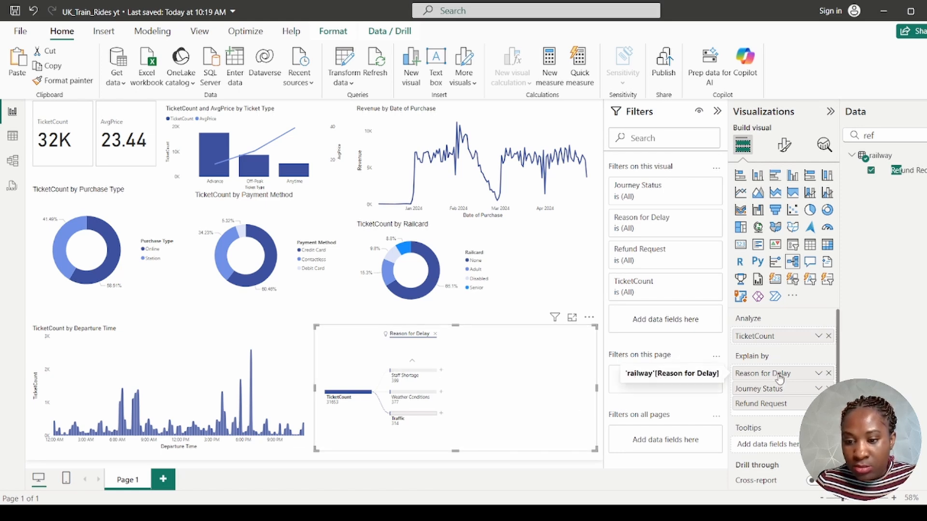
{"action": "left_click_drag", "start_coordinate": [780, 378], "coordinate": [781, 401]}
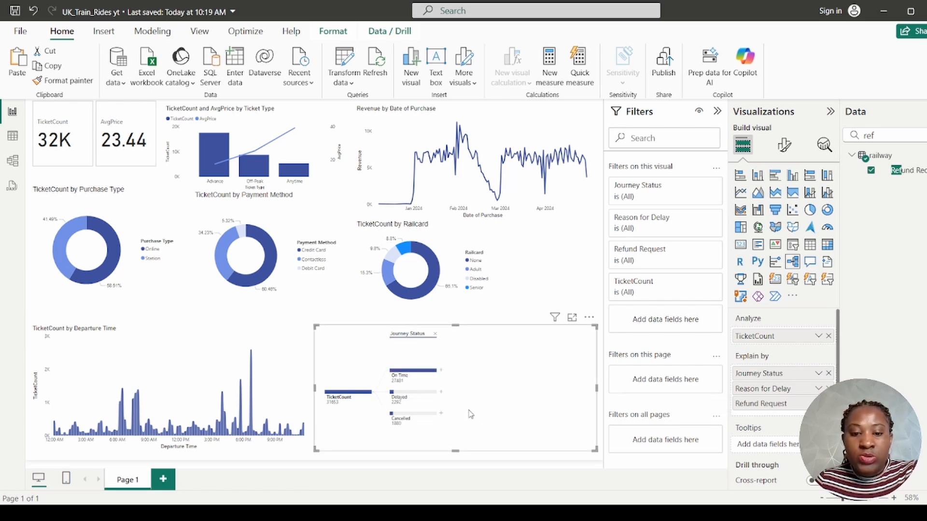
Step: Split the Cancelled branch by Reason for Delay and its Signal Failure branch by Refund Request
{"action": "left_click", "coordinate": [441, 415]}
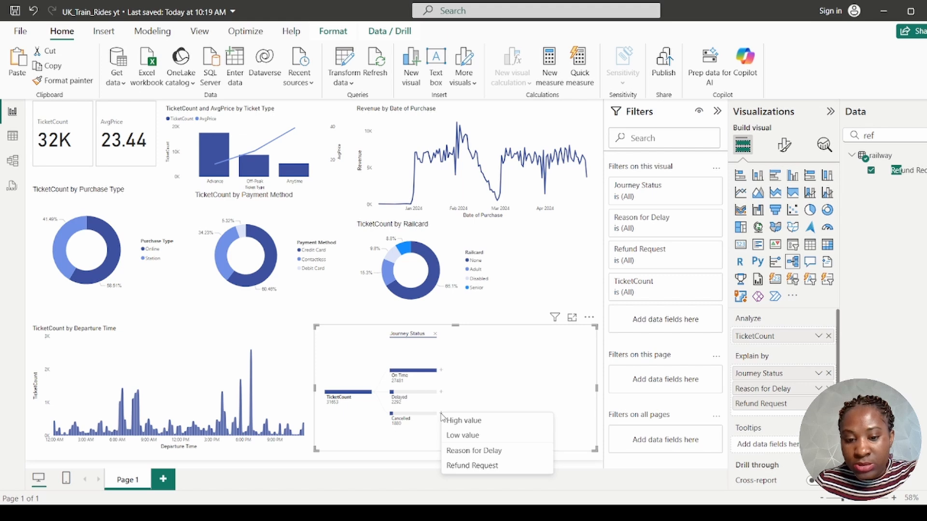
{"action": "left_click", "coordinate": [465, 451]}
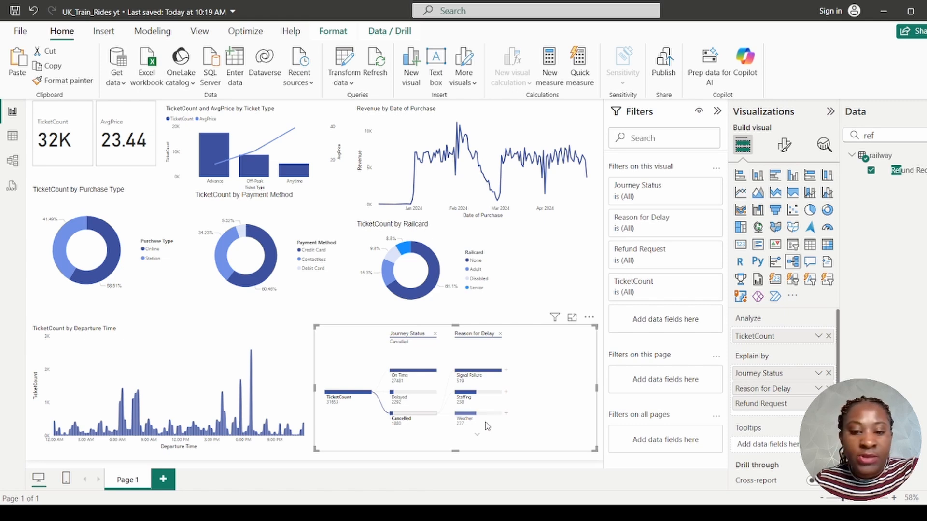
{"action": "mouse_move", "coordinate": [487, 426]}
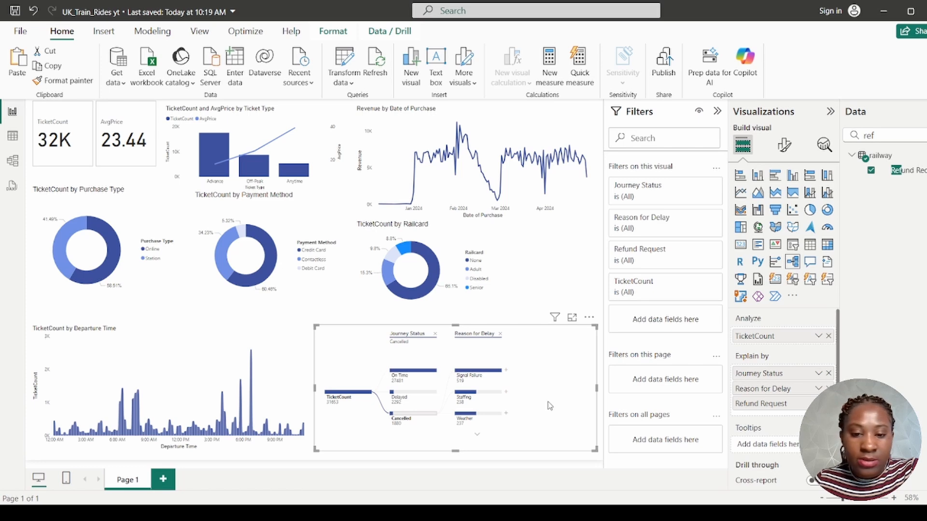
{"action": "left_click", "coordinate": [506, 371]}
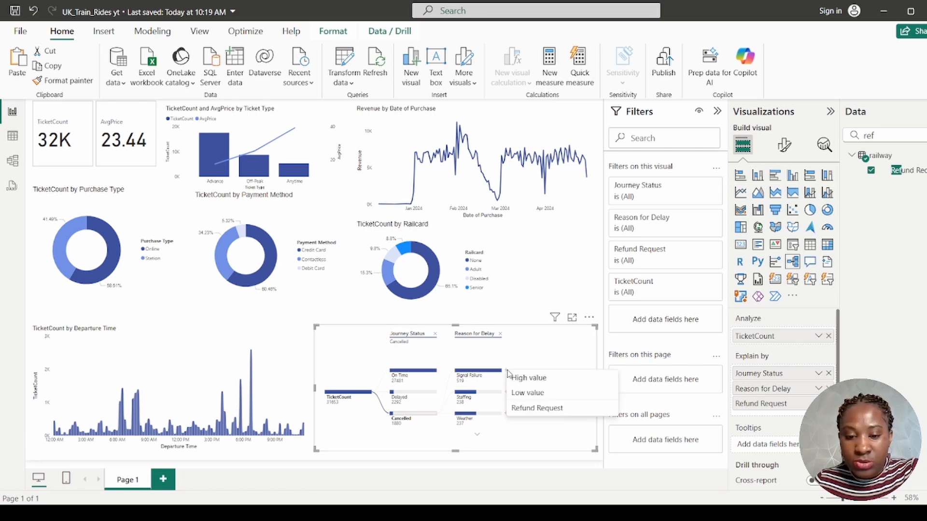
{"action": "left_click", "coordinate": [533, 414]}
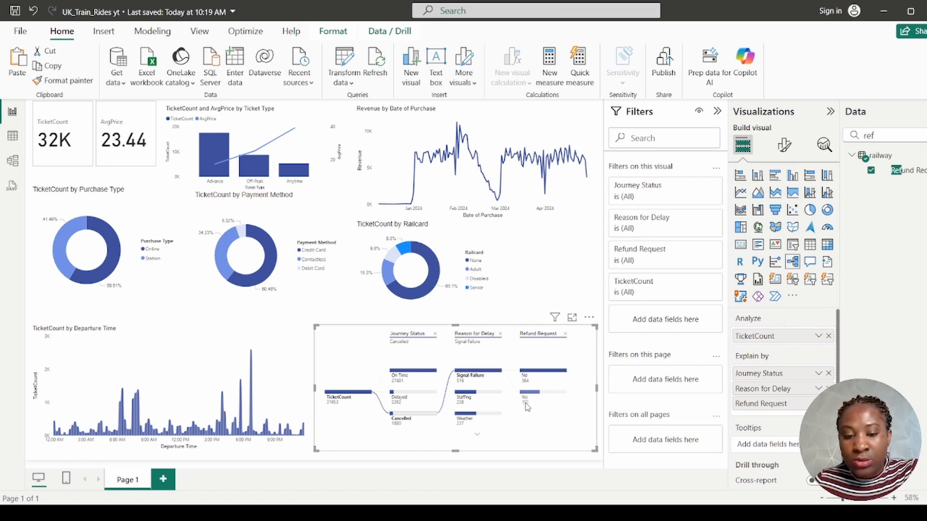
{"action": "mouse_move", "coordinate": [542, 396]}
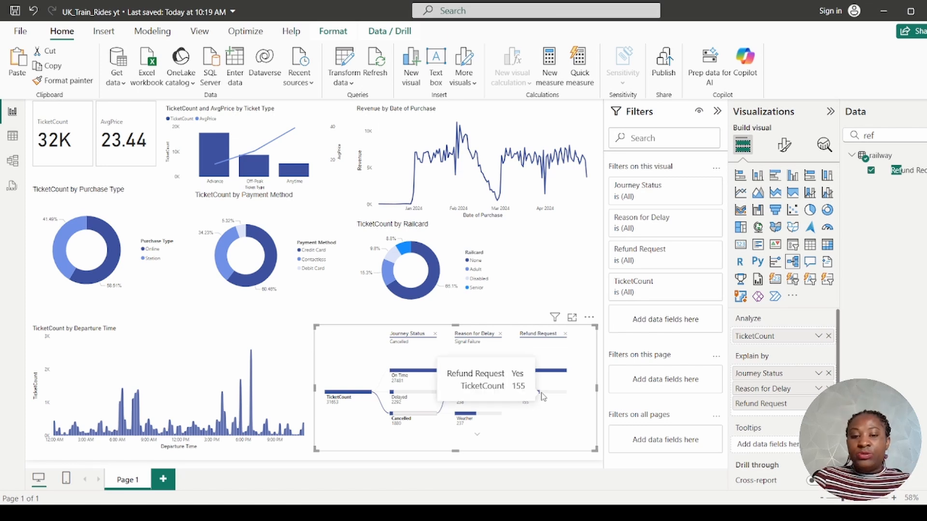
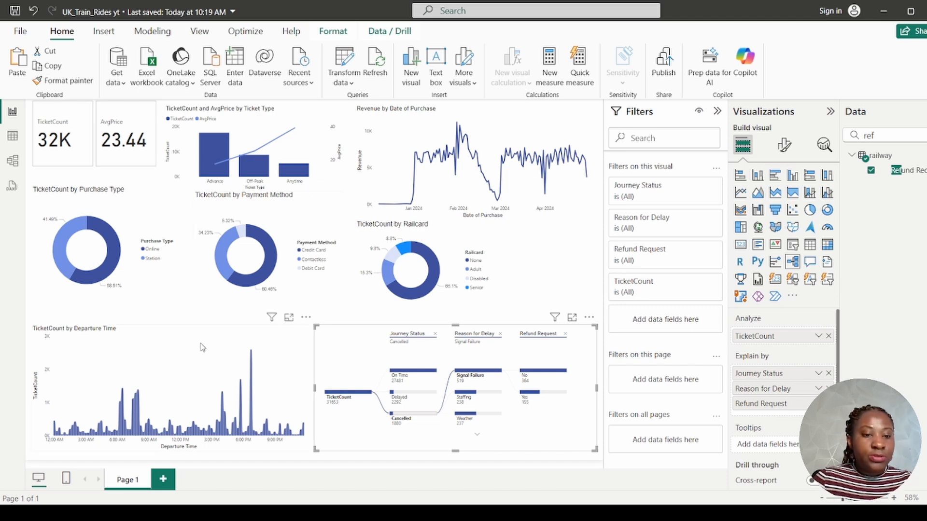
Step: Set the report page's canvas background to the light lavender-blue recent color
{"action": "left_click", "coordinate": [201, 345]}
{"action": "left_click", "coordinate": [180, 316]}
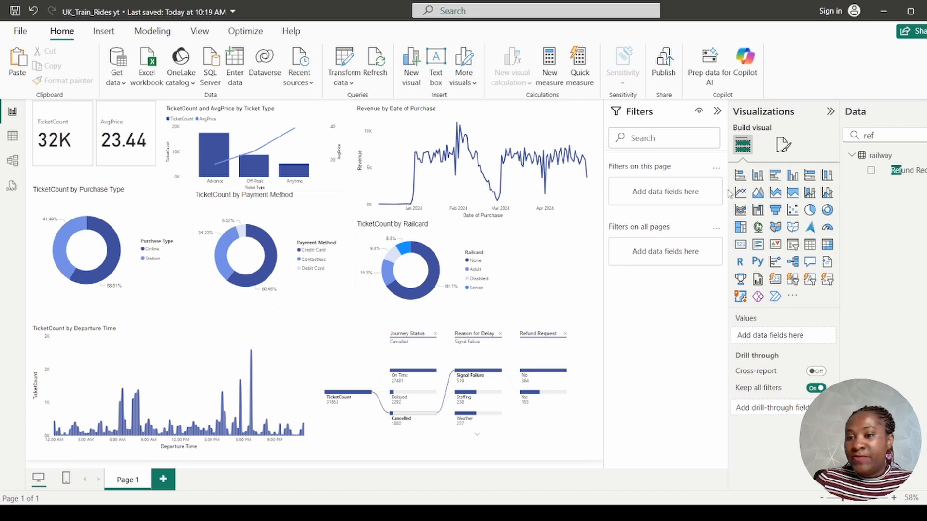
{"action": "left_click", "coordinate": [783, 145]}
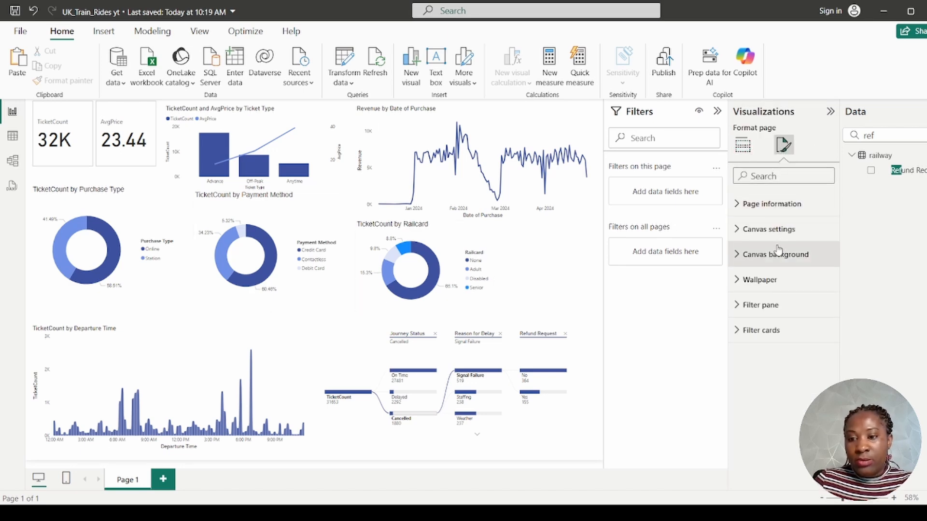
{"action": "left_click", "coordinate": [766, 258]}
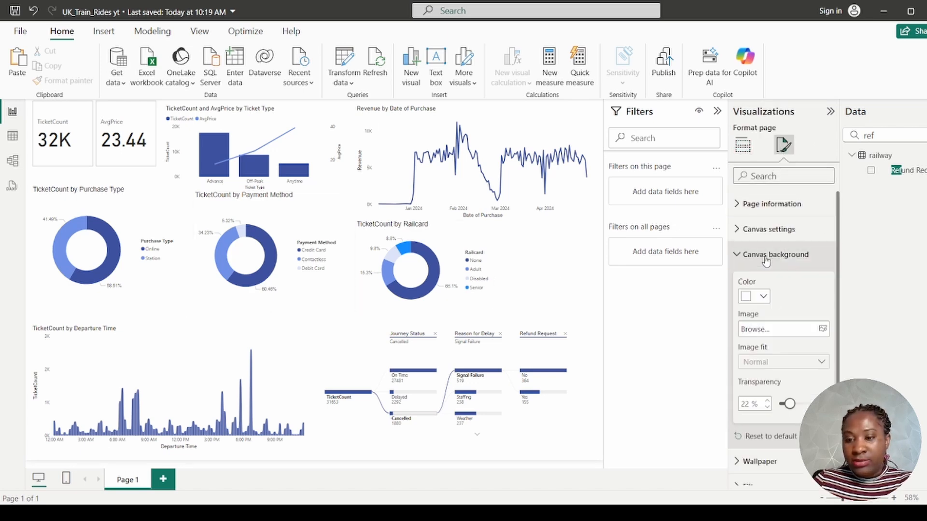
{"action": "left_click", "coordinate": [763, 296]}
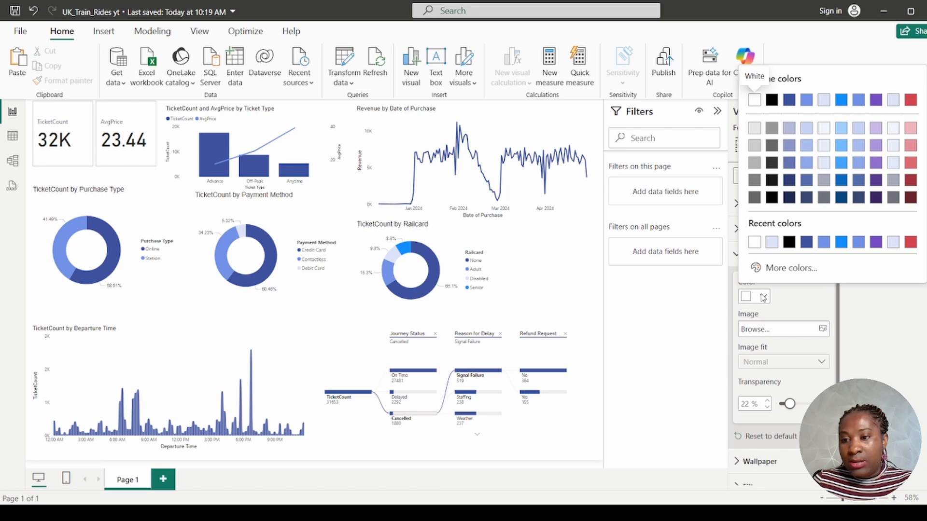
{"action": "left_click", "coordinate": [772, 242]}
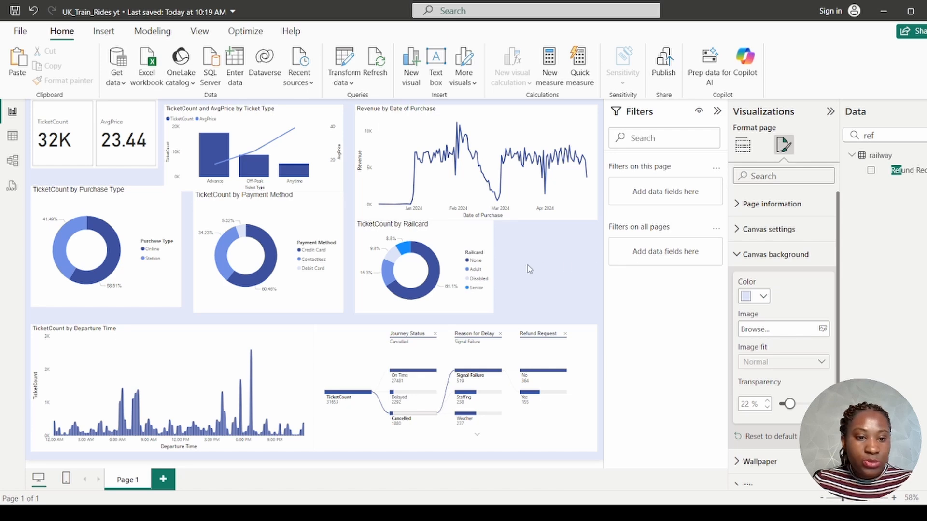
{"action": "mouse_move", "coordinate": [62, 246]}
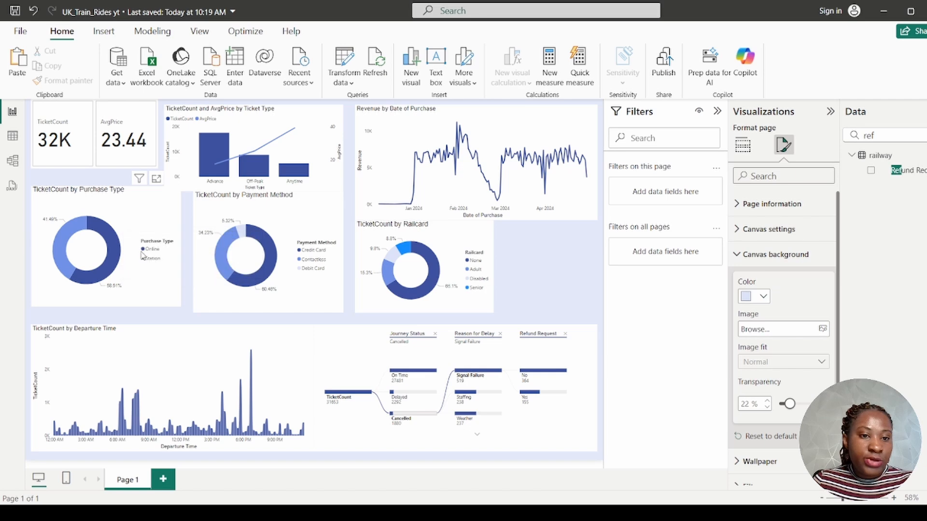
Step: Set the height of the TicketCount and AvgPrice card visual to 300
{"action": "left_click", "coordinate": [139, 117]}
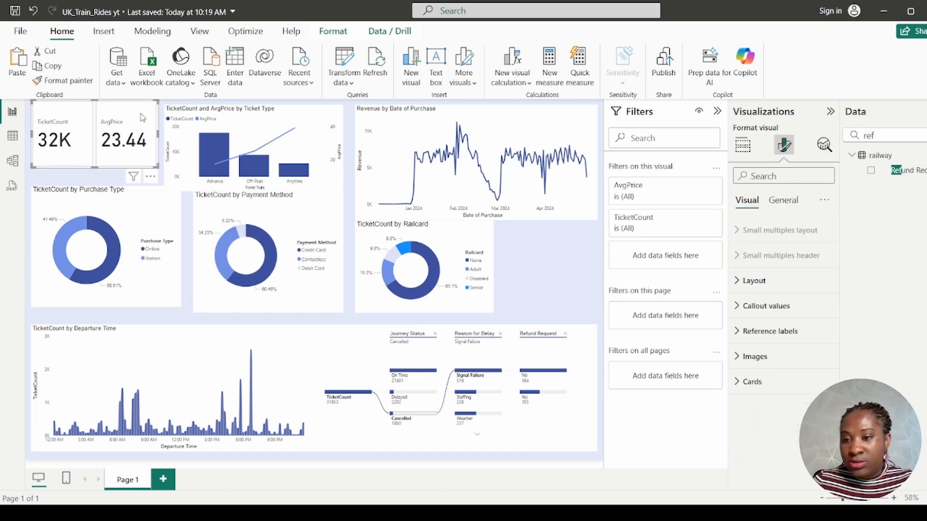
{"action": "left_click", "coordinate": [782, 209]}
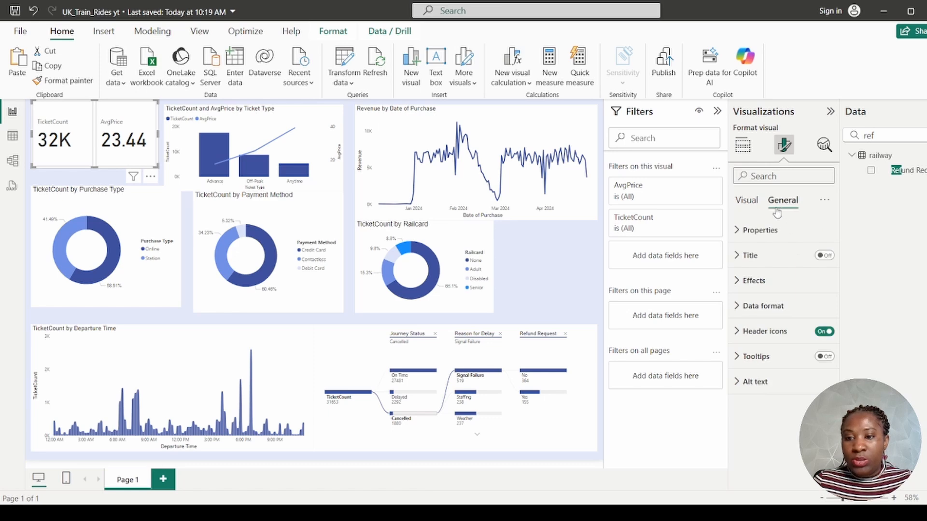
{"action": "left_click", "coordinate": [759, 230]}
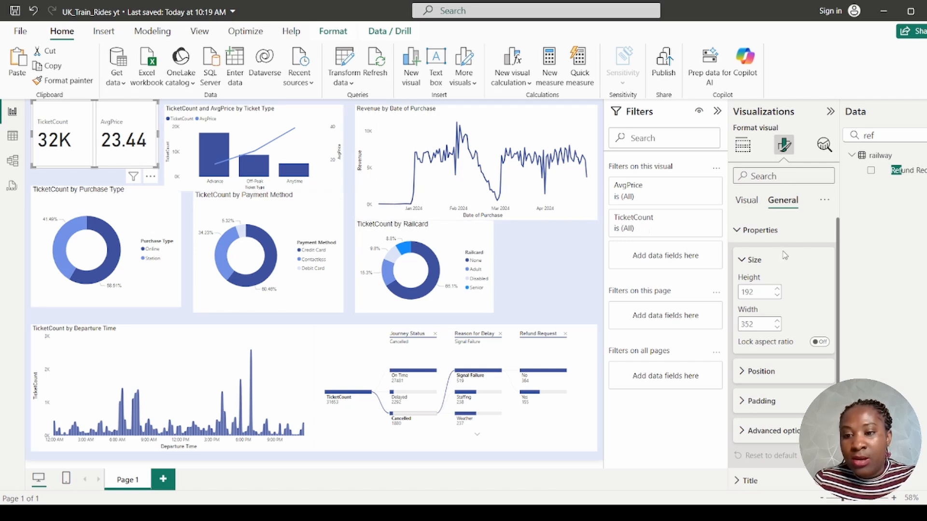
{"action": "double_click", "coordinate": [757, 292]}
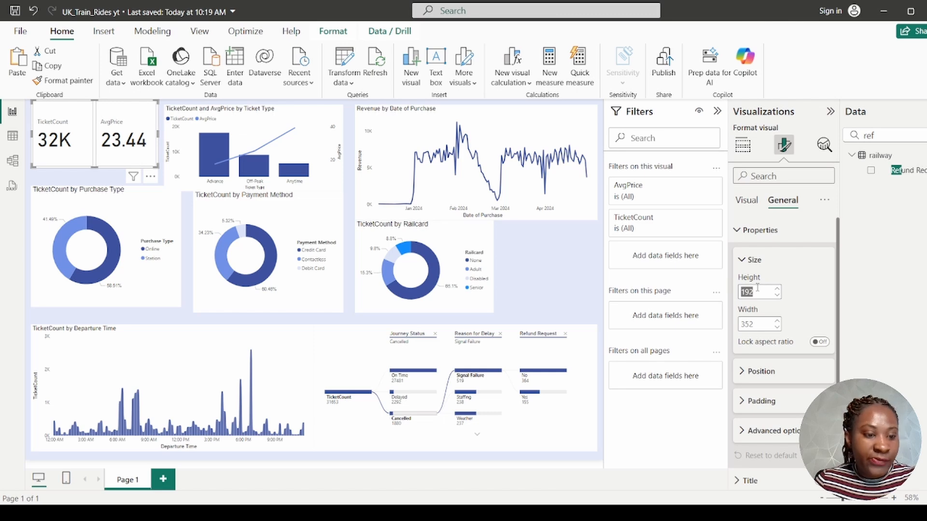
{"action": "type", "text": "10"}
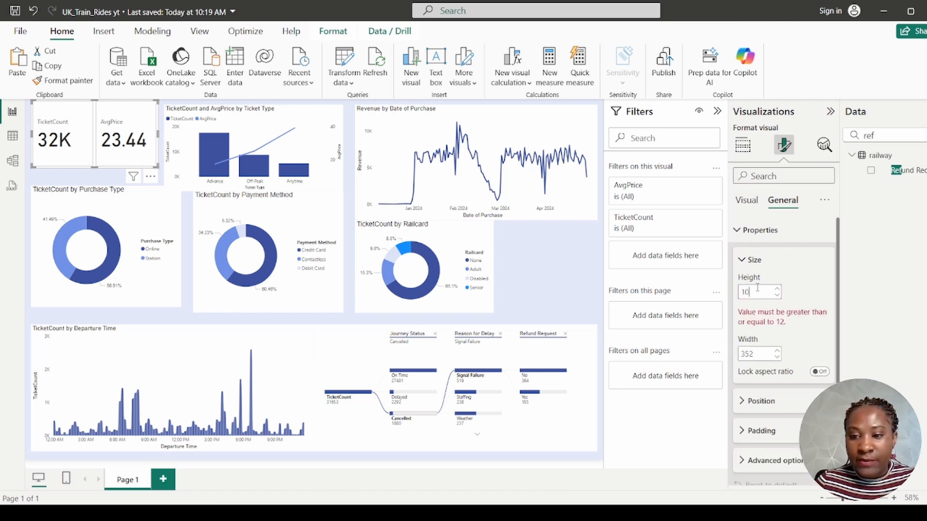
{"action": "key", "text": "BackSpace"}
{"action": "key", "text": "BackSpace"}
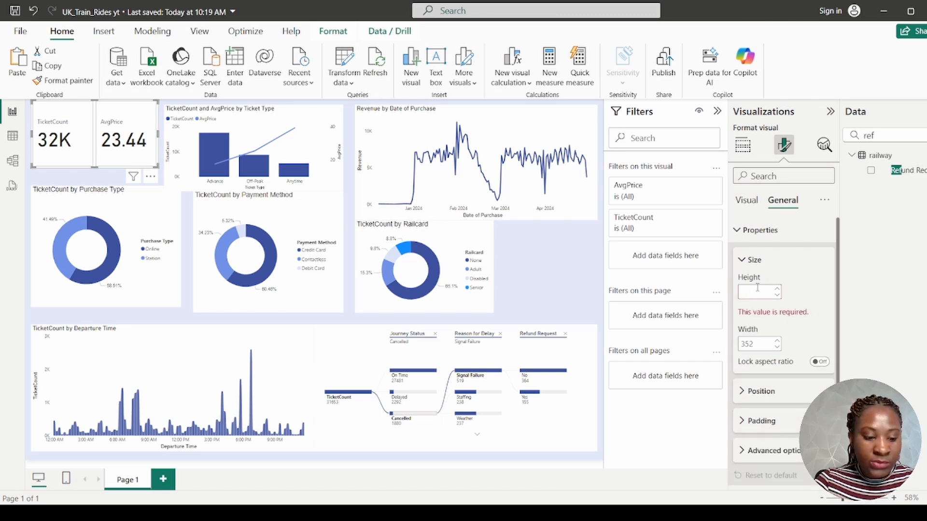
{"action": "type", "text": "3"}
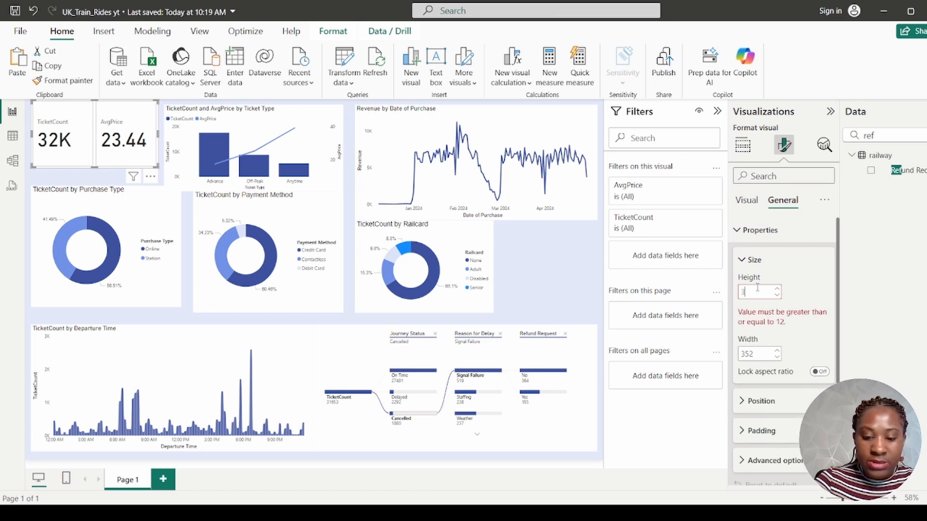
{"action": "type", "text": "00"}
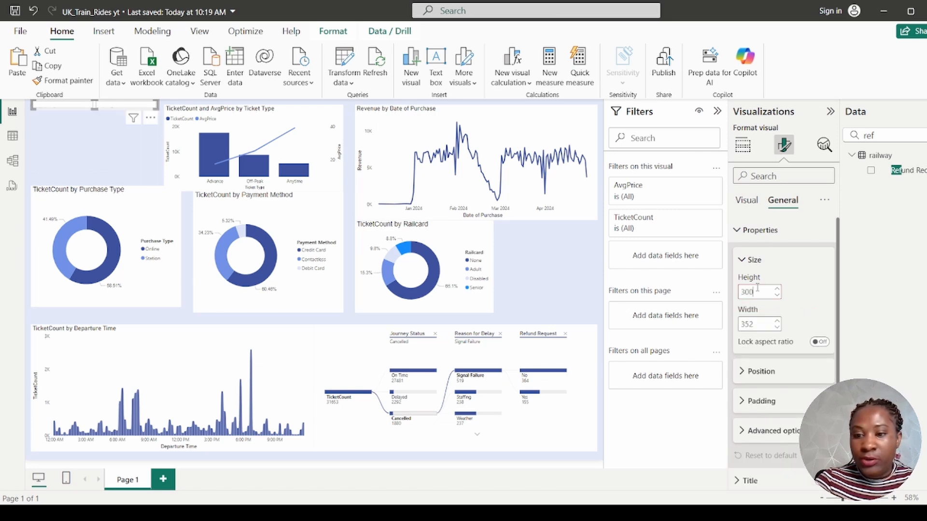
Step: Set the card visual's horizontal and vertical position to 10 each, and save the report
{"action": "double_click", "coordinate": [760, 324]}
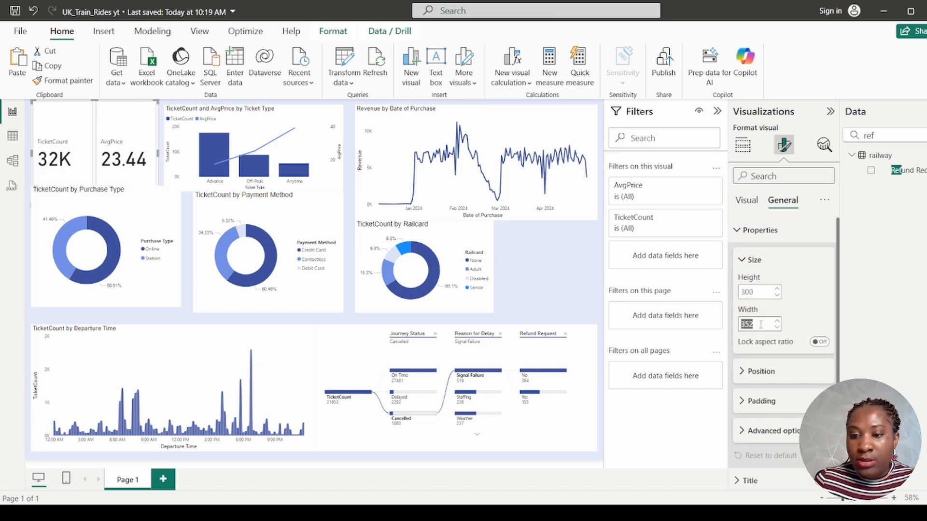
{"action": "left_click", "coordinate": [755, 373]}
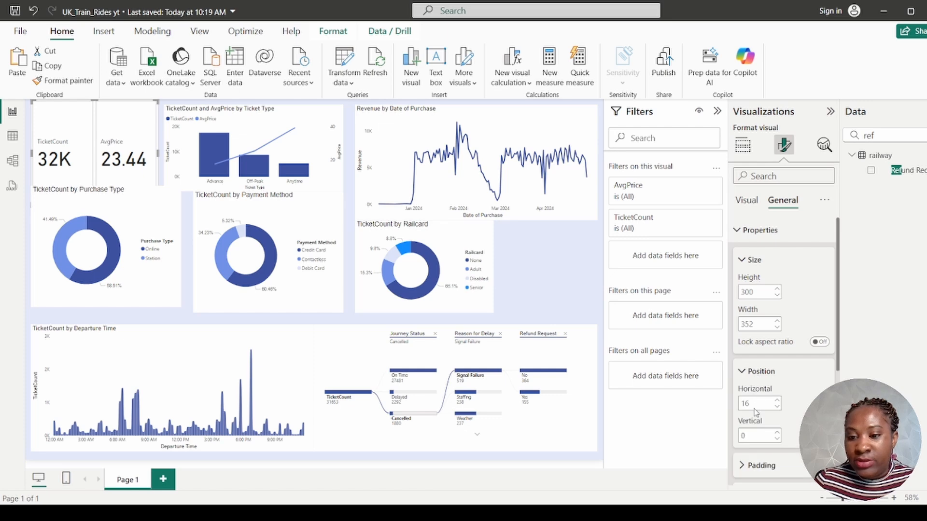
{"action": "double_click", "coordinate": [751, 404]}
{"action": "type", "text": "10"}
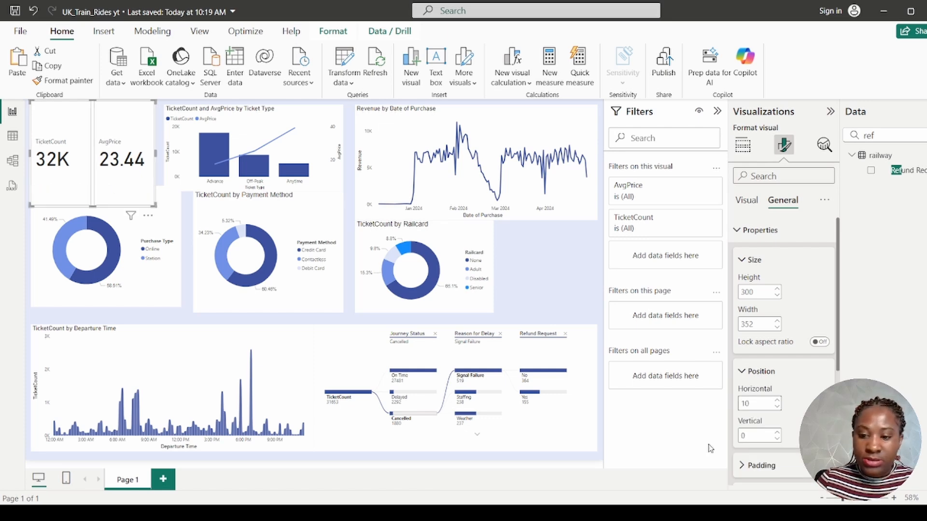
{"action": "double_click", "coordinate": [753, 436]}
{"action": "type", "text": "10"}
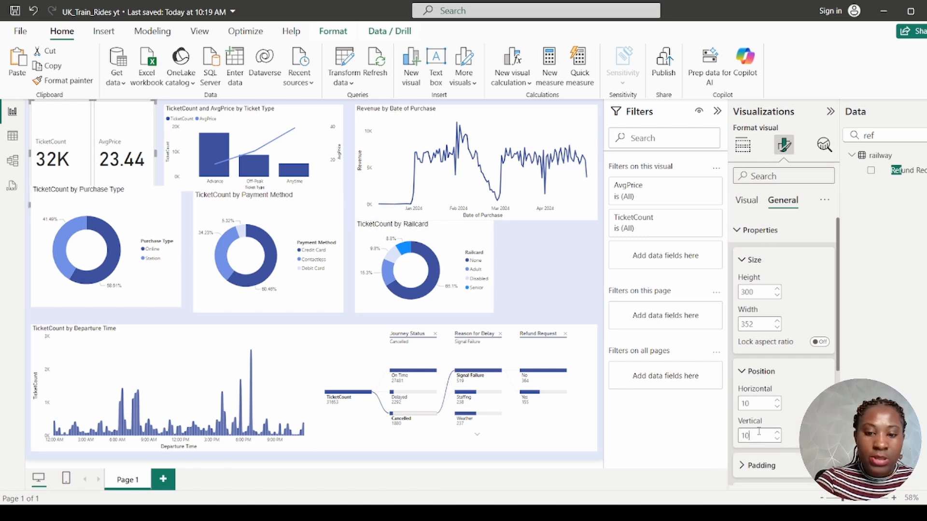
{"action": "left_click", "coordinate": [15, 10]}
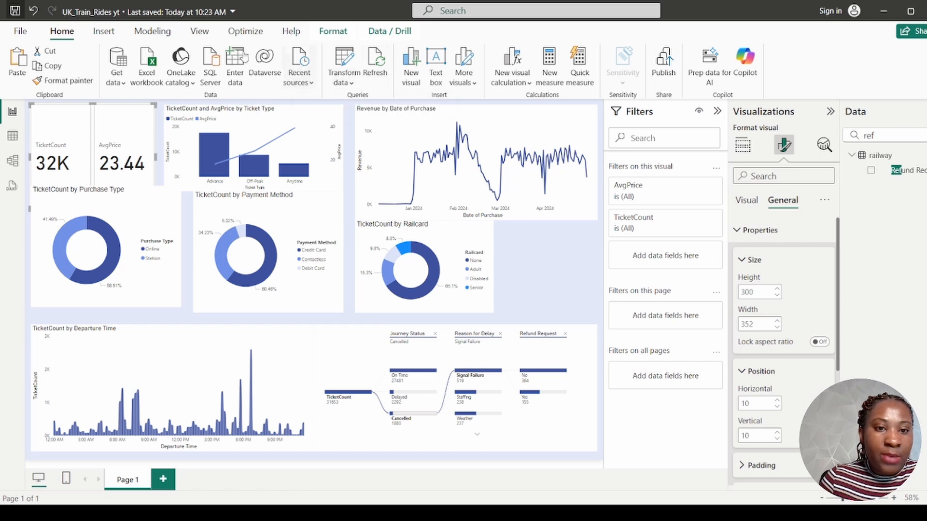
Step: Set the TicketCount and AvgPrice card visual's height to 115 and its width to 340
{"action": "left_click", "coordinate": [198, 32]}
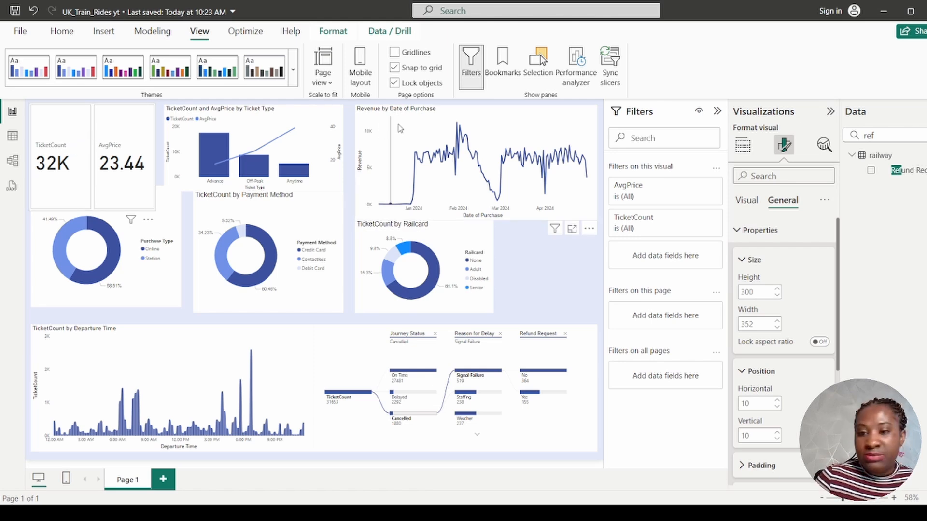
{"action": "double_click", "coordinate": [756, 292]}
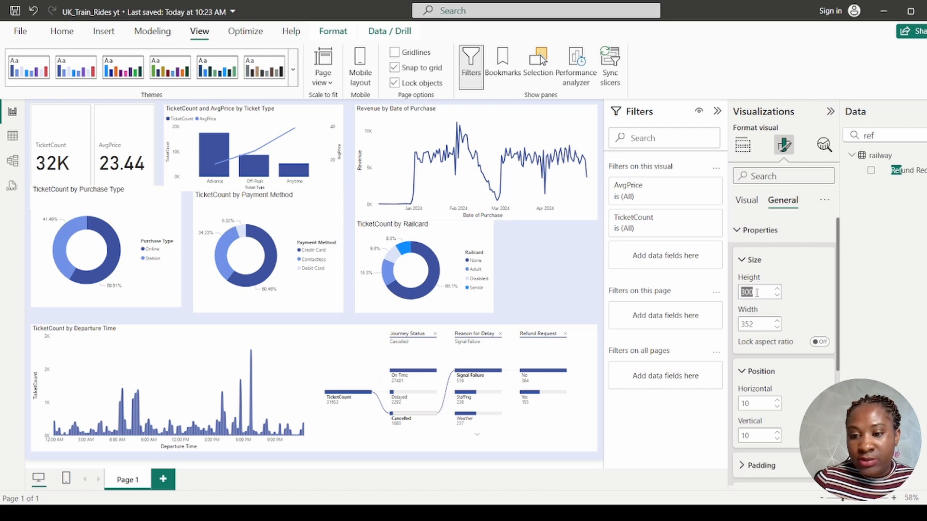
{"action": "type", "text": "115"}
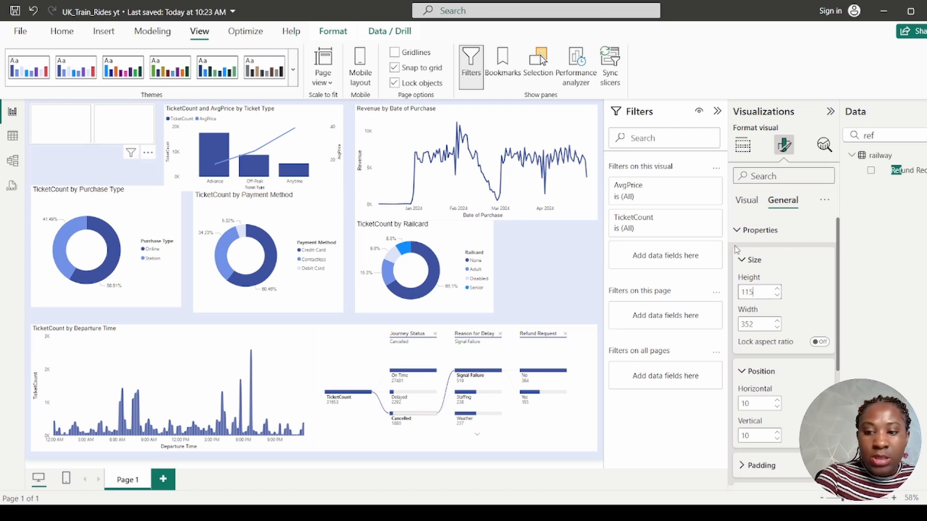
{"action": "double_click", "coordinate": [762, 324]}
{"action": "type", "text": "340"}
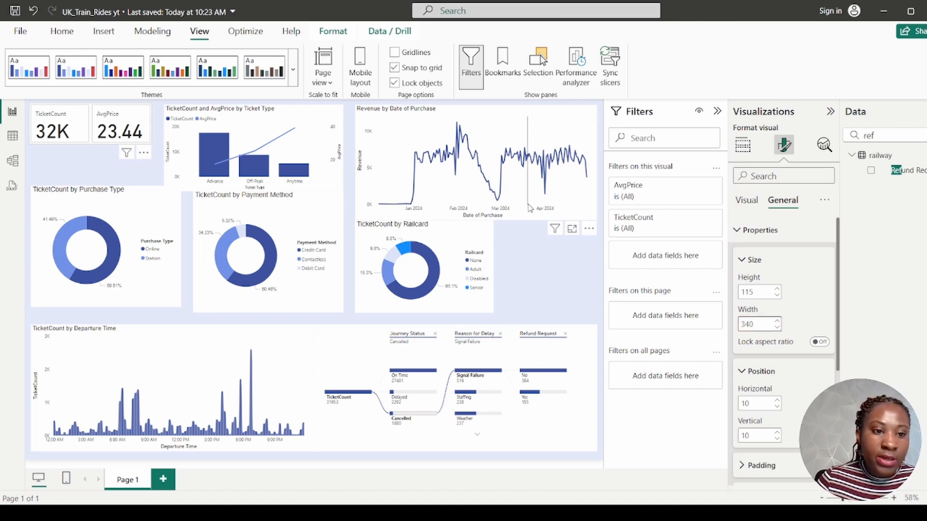
Step: Set the TicketCount and AvgPrice by Ticket Type chart's vertical position to 10 and horizontal position to 360
{"action": "left_click", "coordinate": [260, 131]}
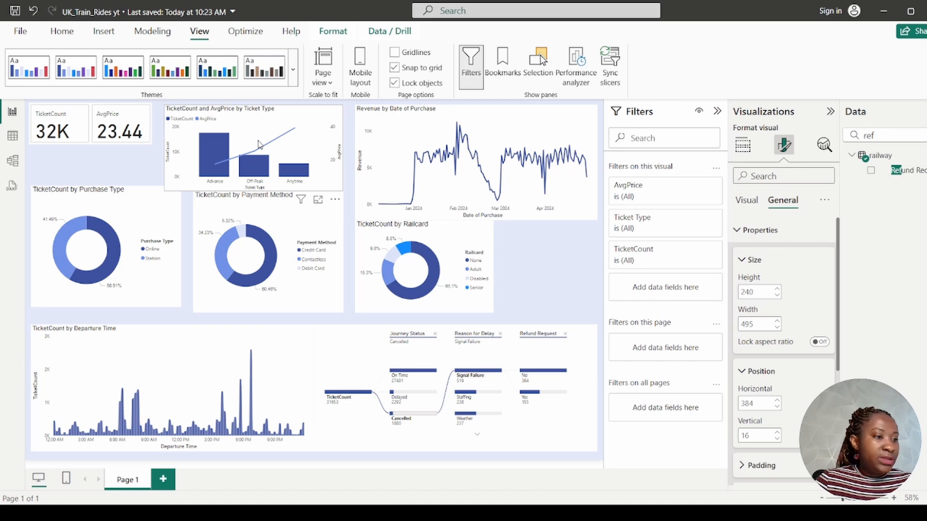
{"action": "double_click", "coordinate": [752, 437]}
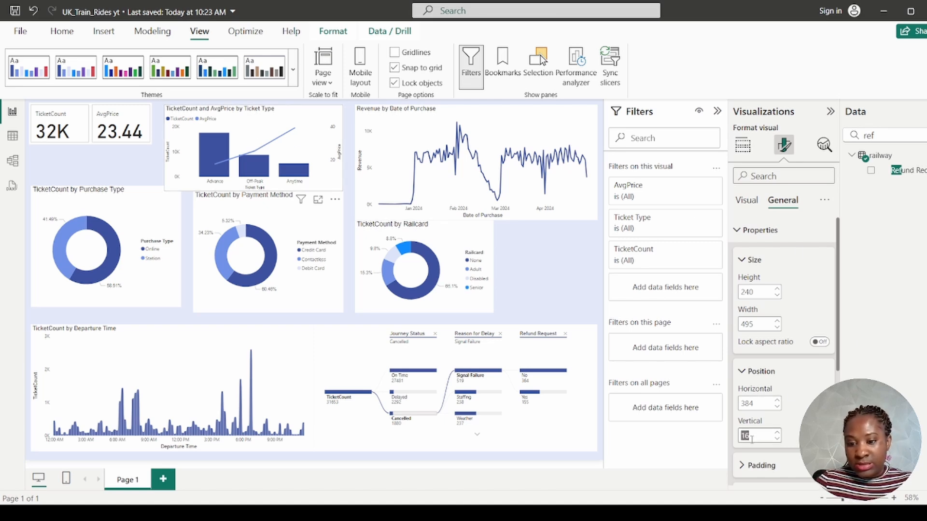
{"action": "type", "text": "10"}
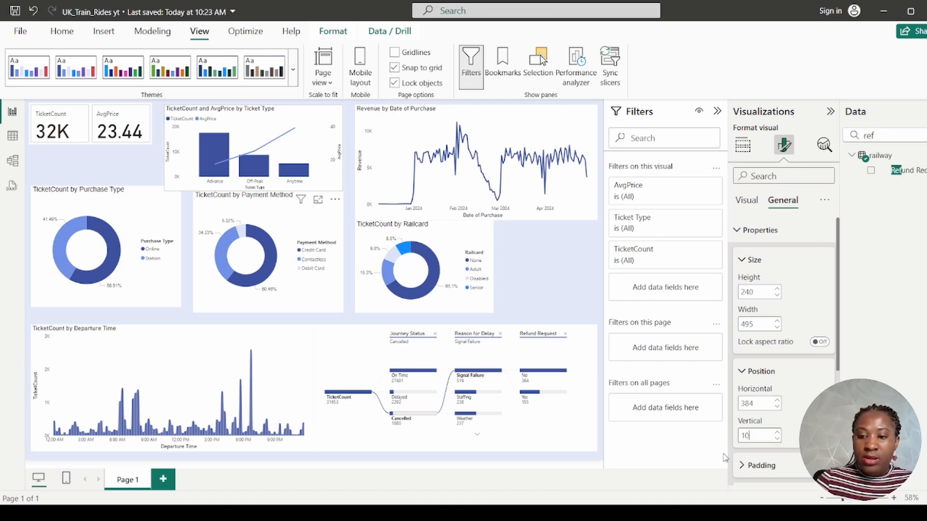
{"action": "double_click", "coordinate": [748, 404]}
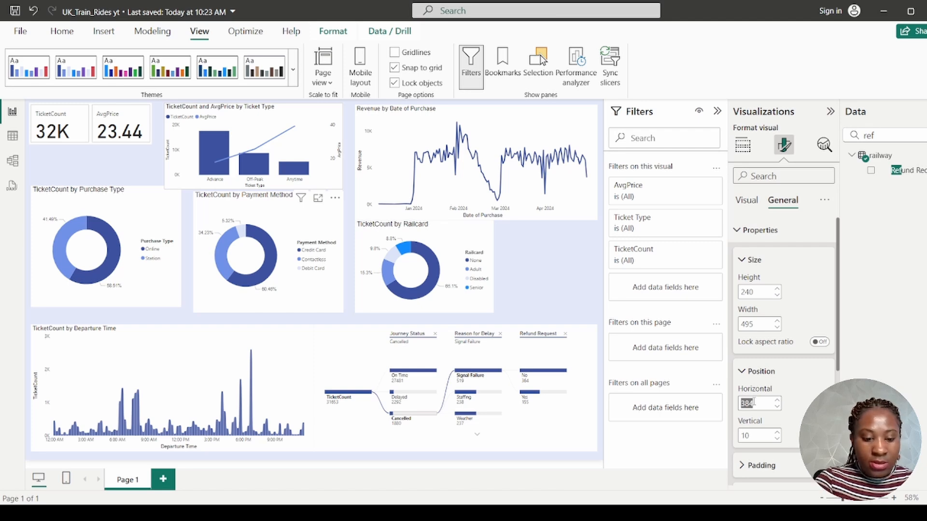
{"action": "type", "text": "360"}
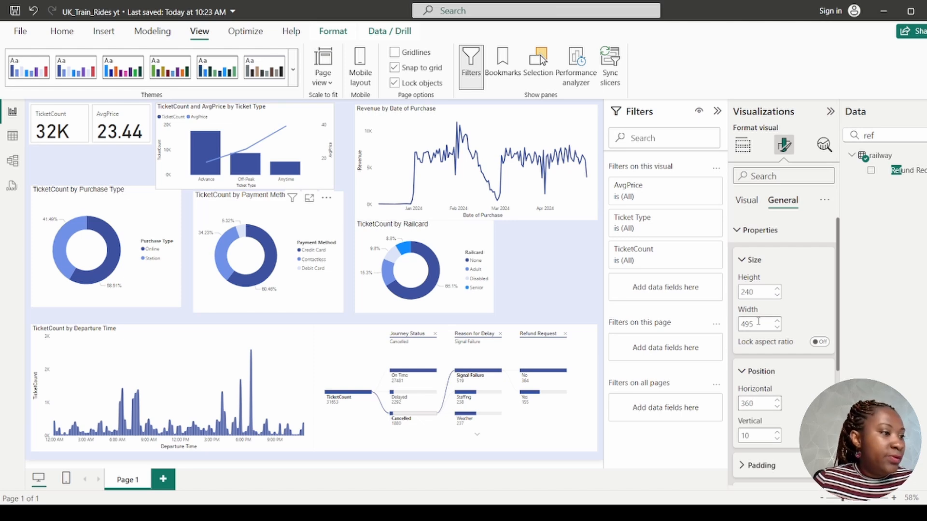
Step: Resize the TicketCount and AvgPrice by Ticket Type chart to a height of 320 and a width of 400
{"action": "double_click", "coordinate": [756, 290]}
{"action": "type", "text": "32"}
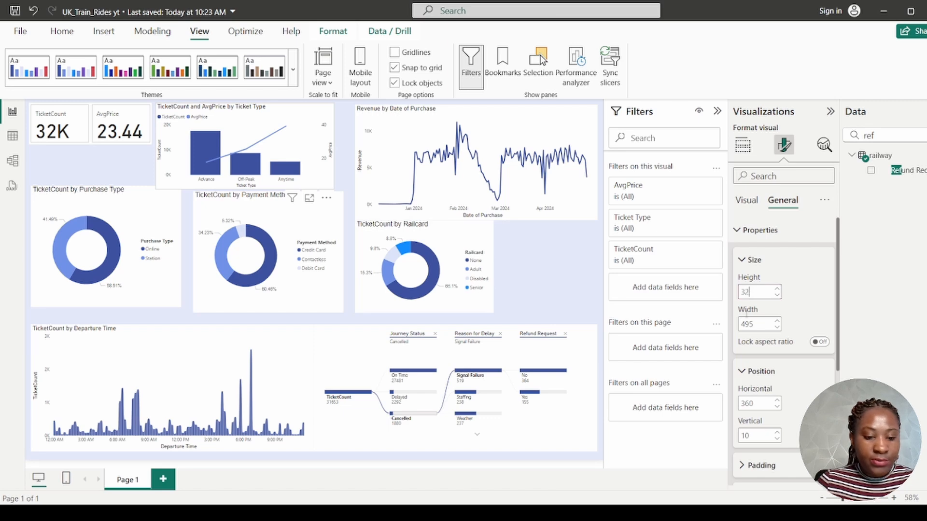
{"action": "type", "text": "0"}
{"action": "left_click", "coordinate": [751, 324]}
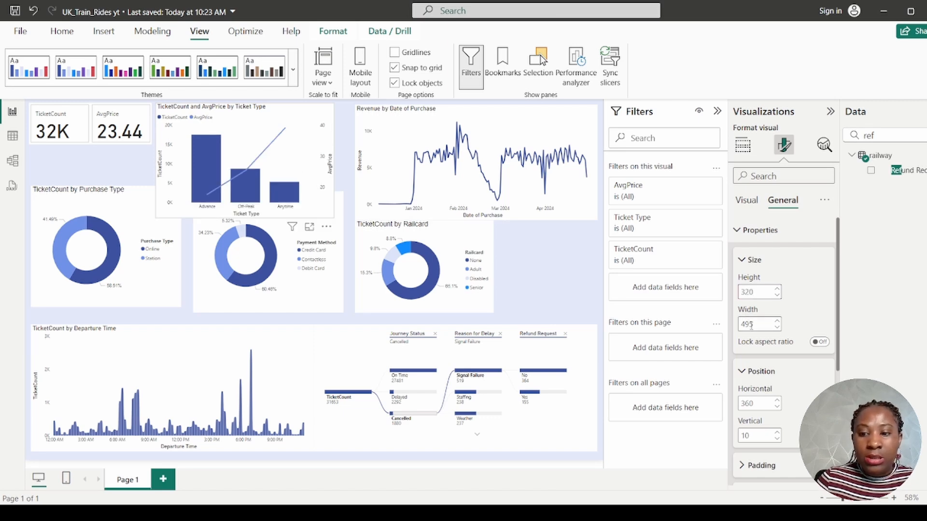
{"action": "double_click", "coordinate": [751, 324]}
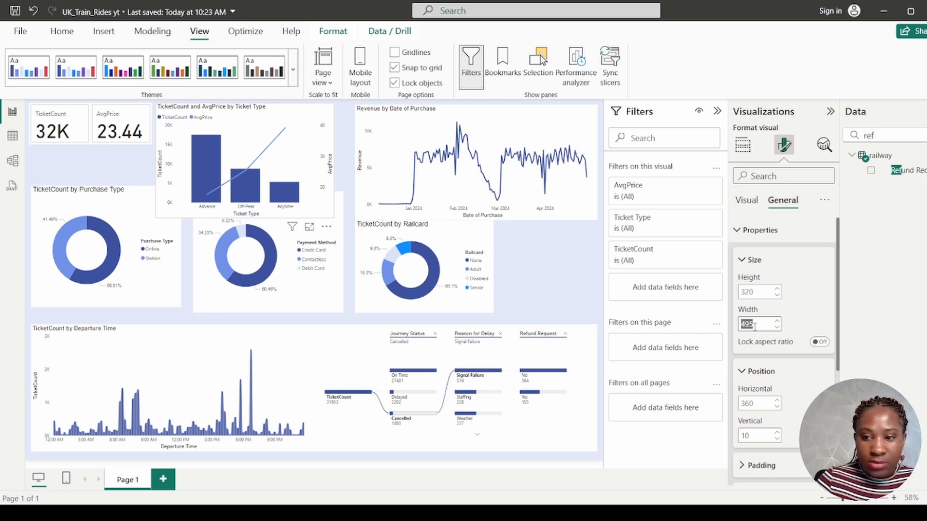
{"action": "type", "text": "370"}
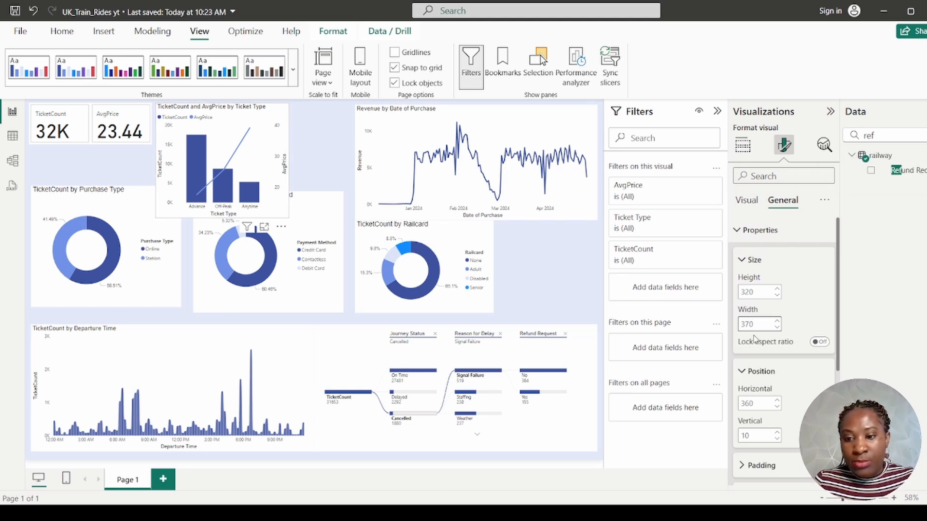
{"action": "left_click_drag", "start_coordinate": [755, 323], "coordinate": [729, 325]}
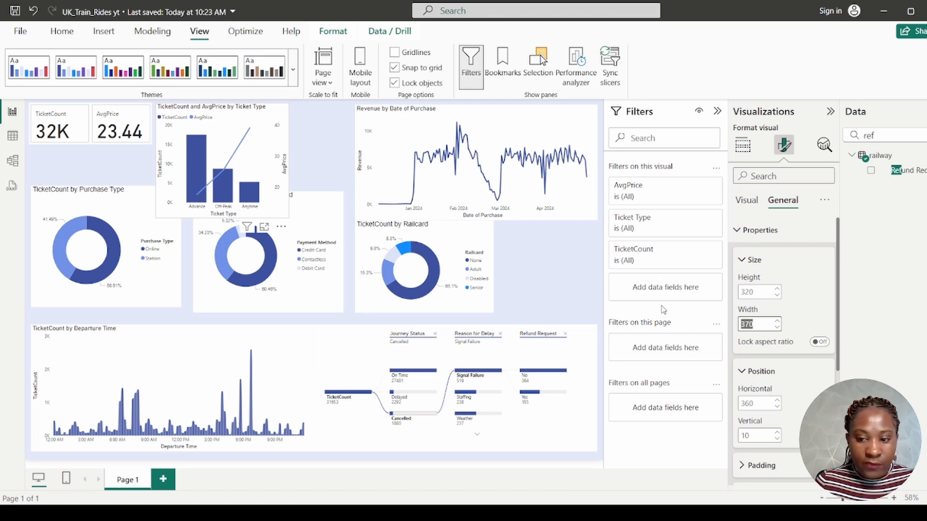
{"action": "type", "text": "400"}
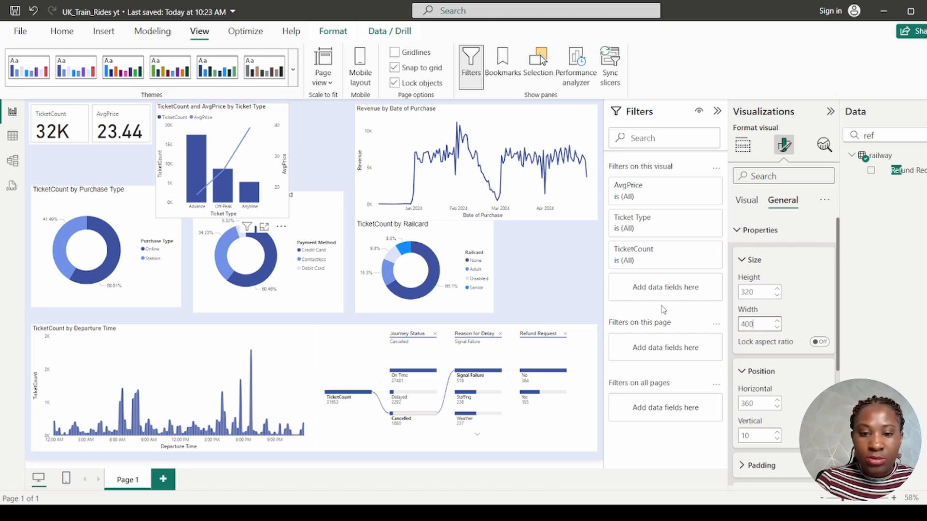
{"action": "key", "text": "Return"}
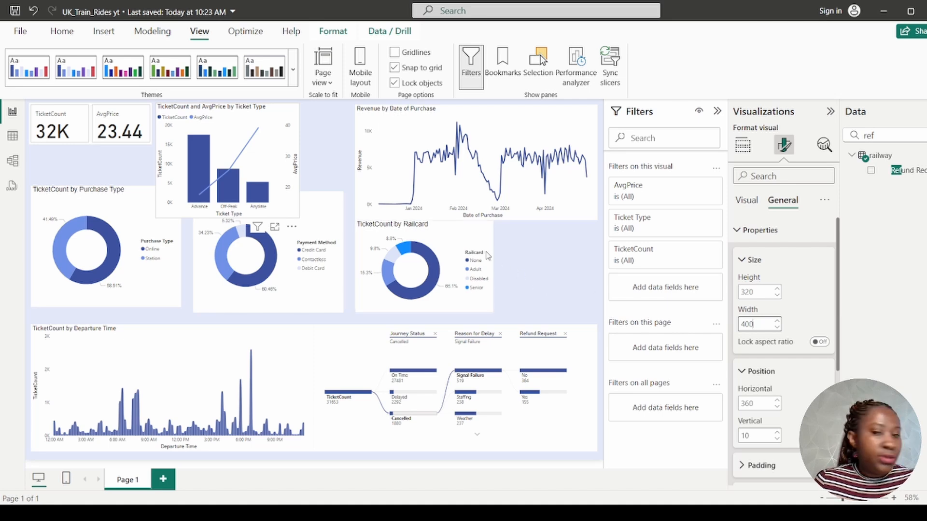
Step: Set the Revenue by Date of Purchase chart's horizontal position to 770 and vertical position to 10
{"action": "left_click", "coordinate": [550, 193]}
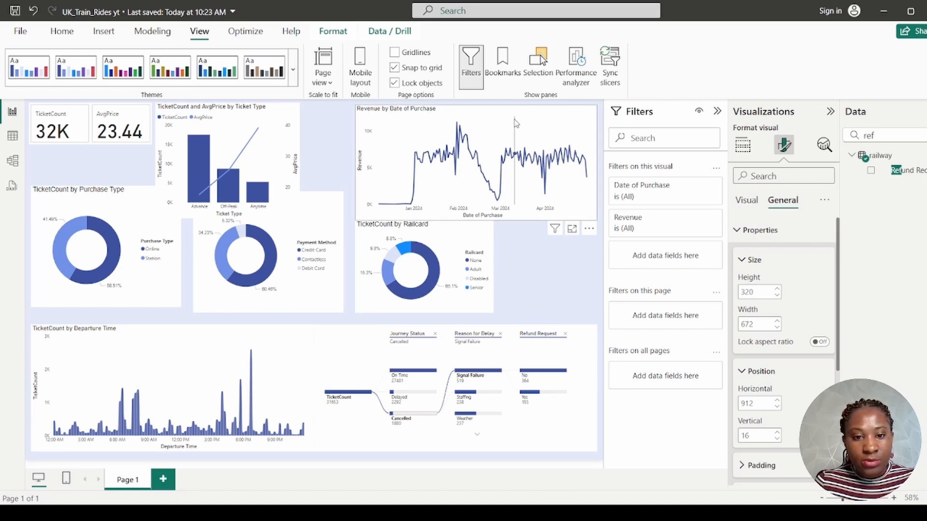
{"action": "left_click", "coordinate": [257, 133]}
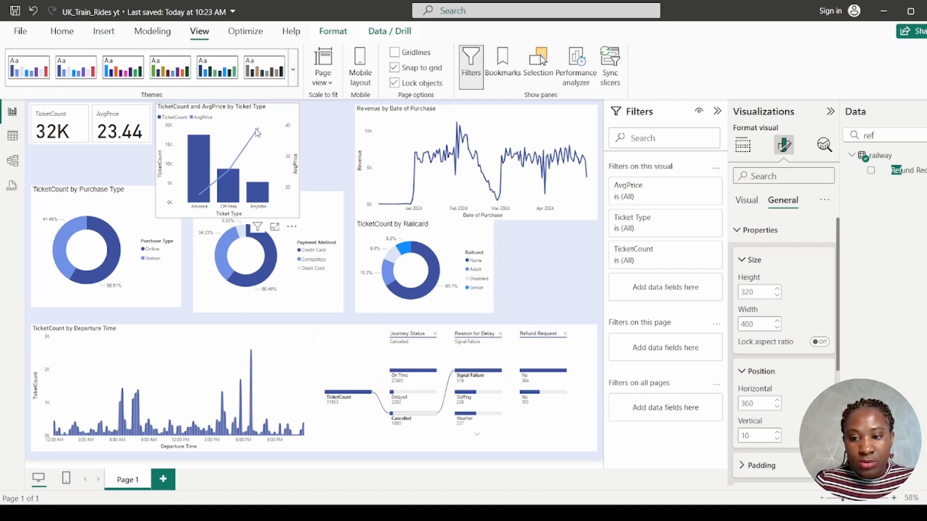
{"action": "left_click", "coordinate": [512, 124]}
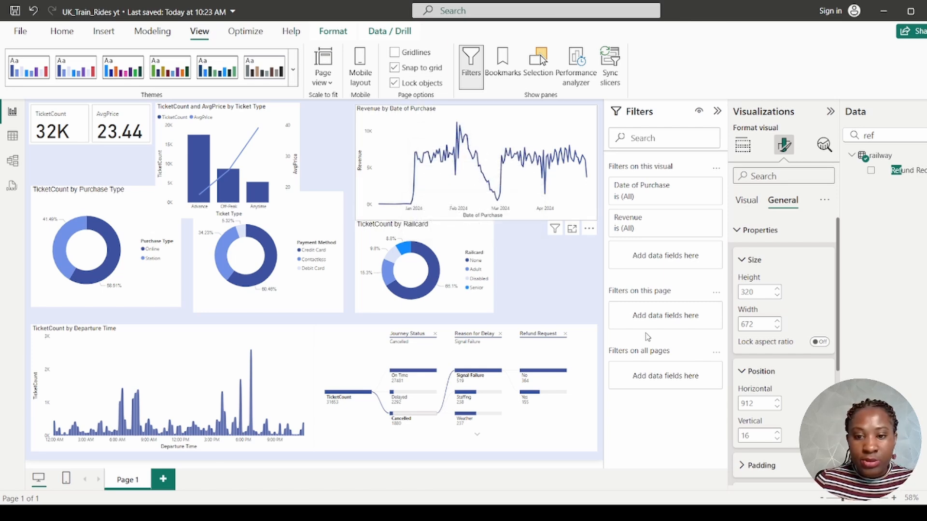
{"action": "double_click", "coordinate": [759, 327]}
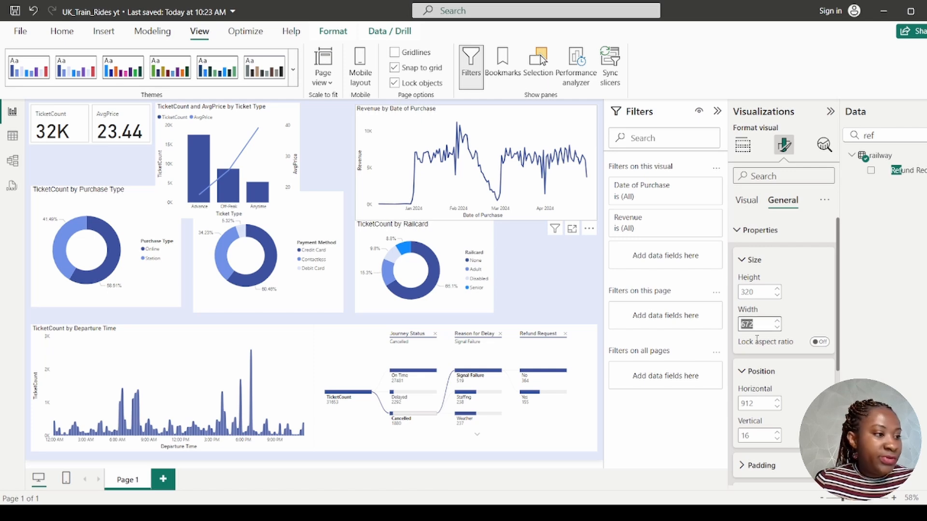
{"action": "double_click", "coordinate": [756, 405]}
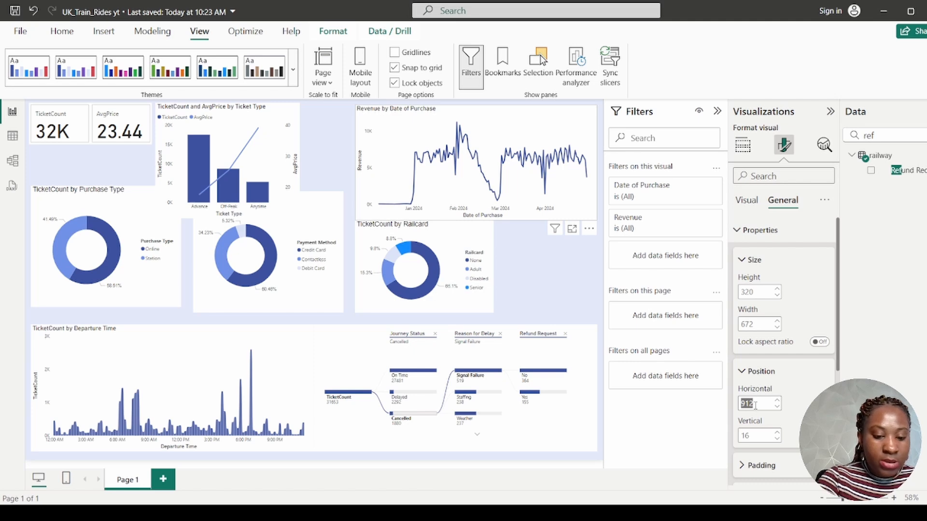
{"action": "type", "text": "745"}
{"action": "key", "text": "Return"}
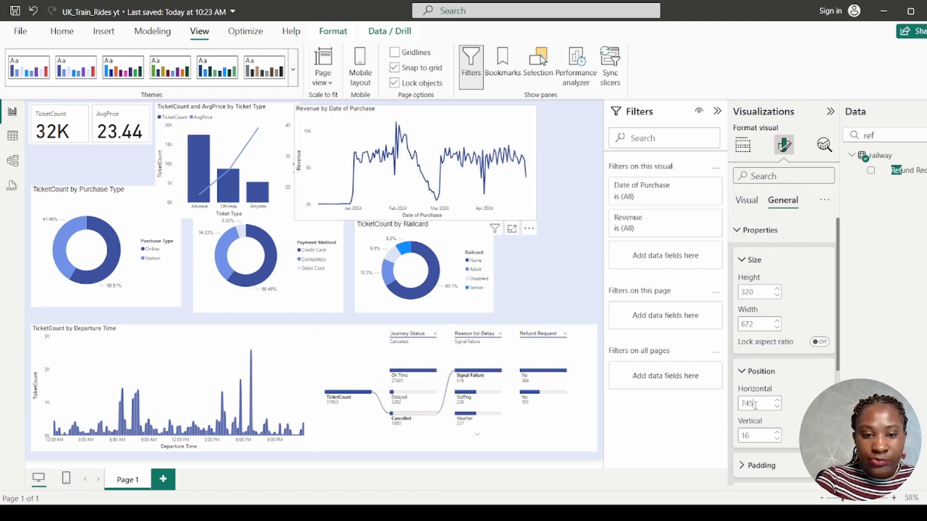
{"action": "key", "text": "BackSpace"}
{"action": "key", "text": "BackSpace"}
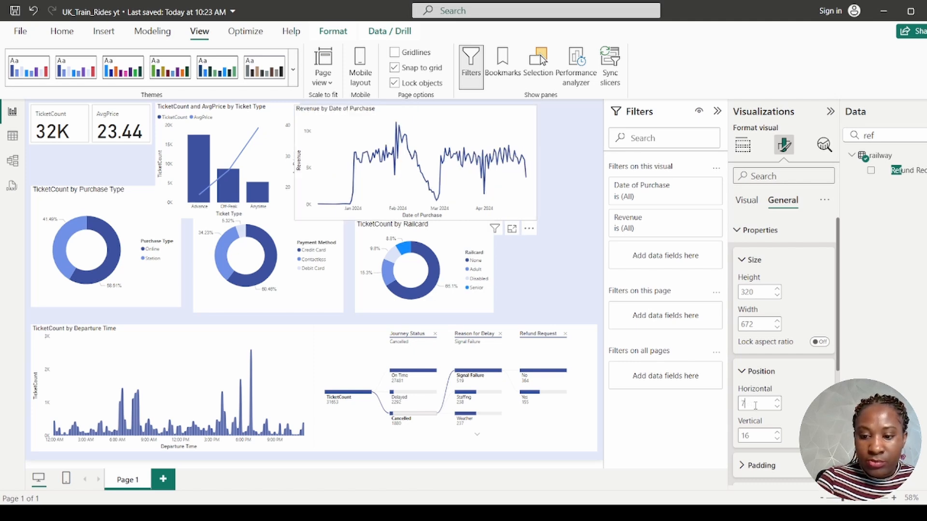
{"action": "type", "text": "60"}
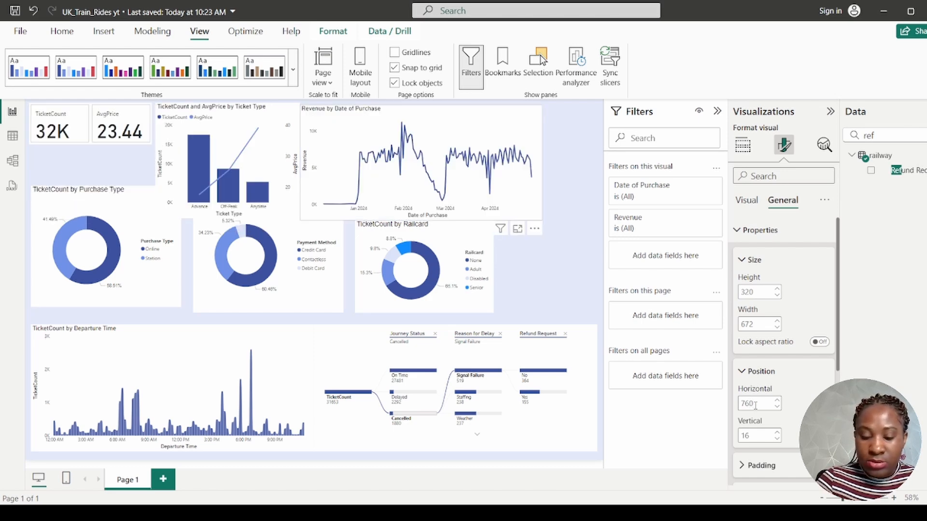
{"action": "type", "text": "7"}
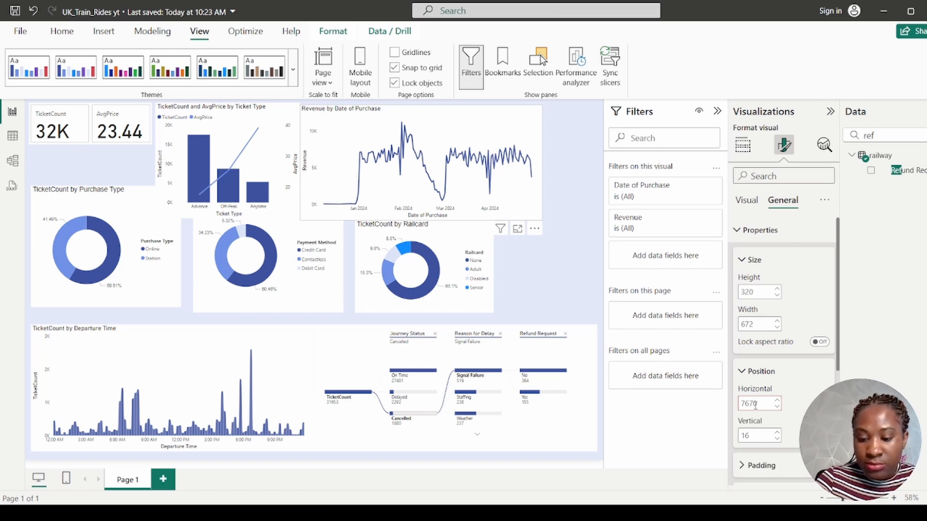
{"action": "key", "text": "BackSpace"}
{"action": "key", "text": "BackSpace"}
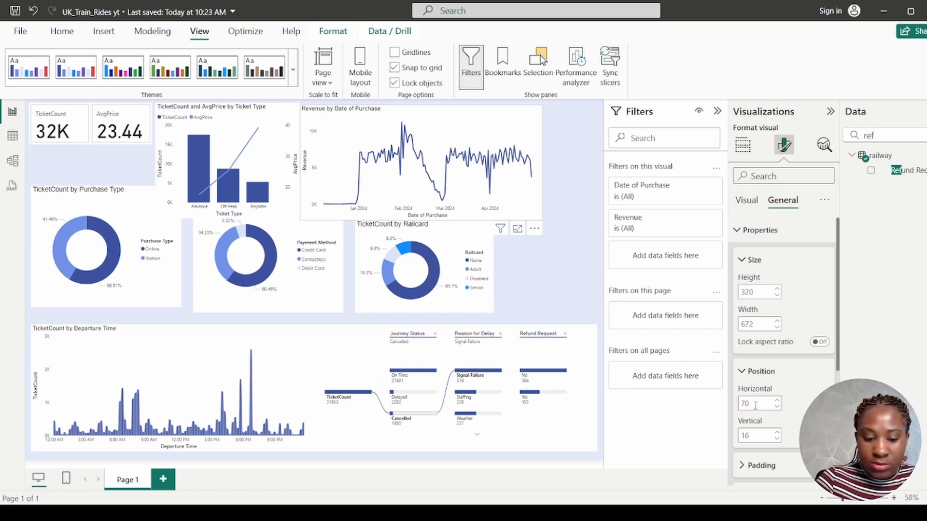
{"action": "type", "text": "7"}
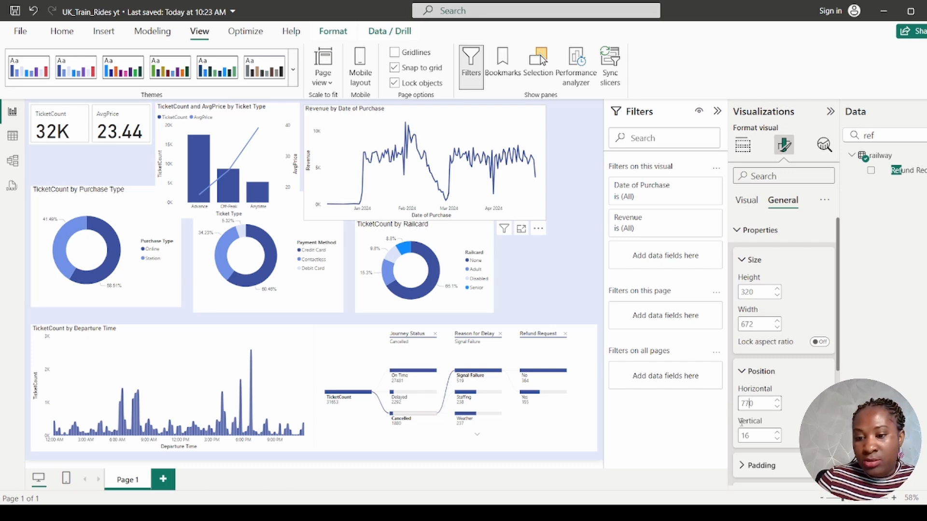
{"action": "double_click", "coordinate": [756, 436]}
{"action": "type", "text": "10"}
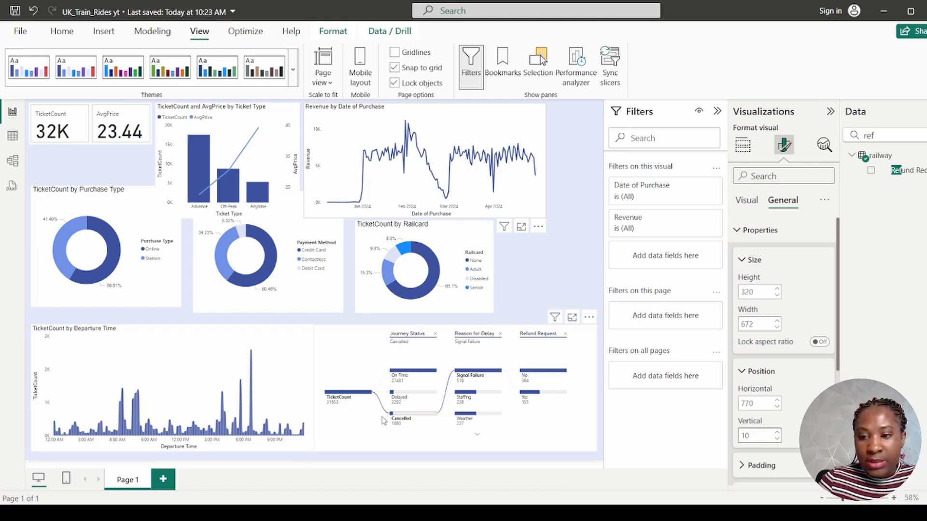
Step: Set the width of the Revenue by Date of Purchase line chart to 820
{"action": "double_click", "coordinate": [757, 324]}
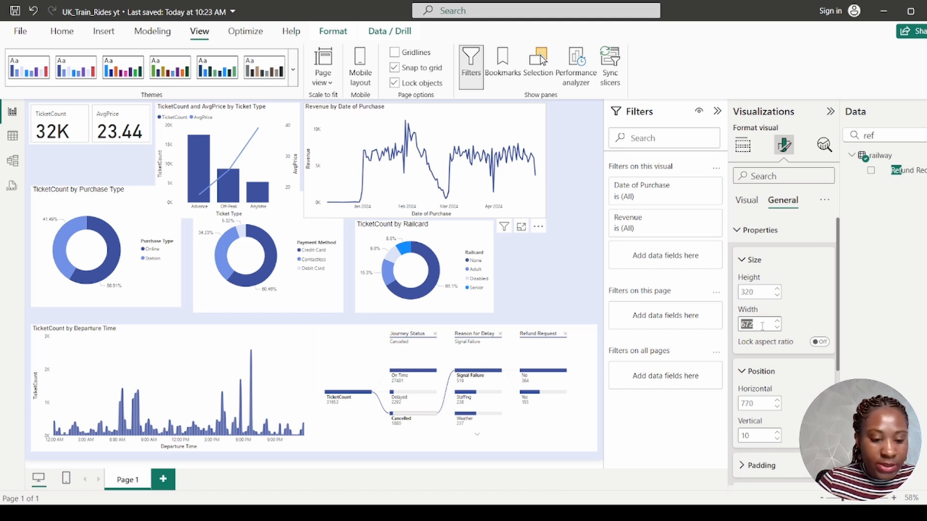
{"action": "type", "text": "840"}
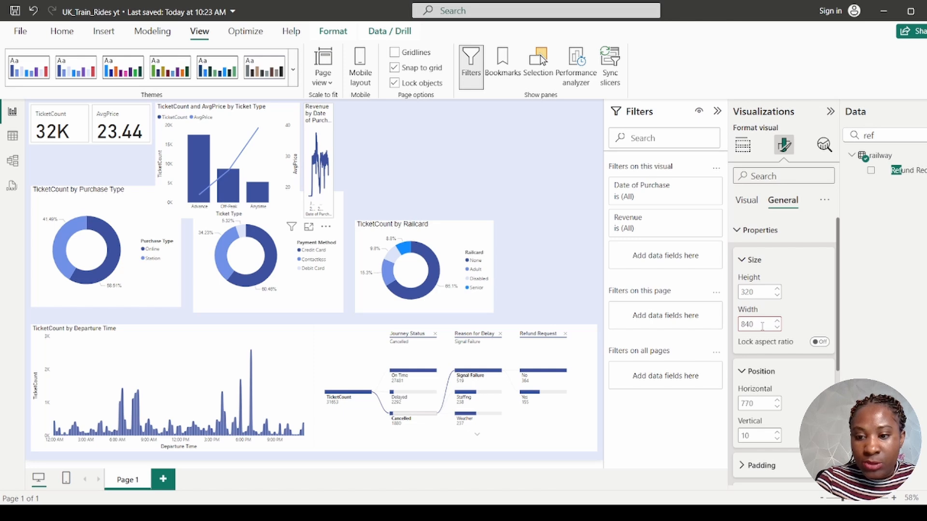
{"action": "key", "text": "BackSpace"}
{"action": "key", "text": "BackSpace"}
{"action": "type", "text": "30"}
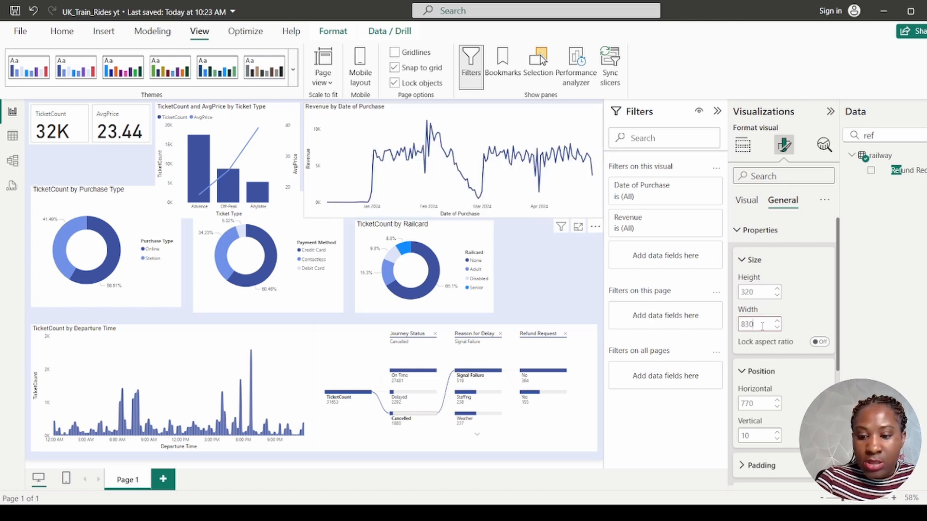
{"action": "key", "text": "BackSpace"}
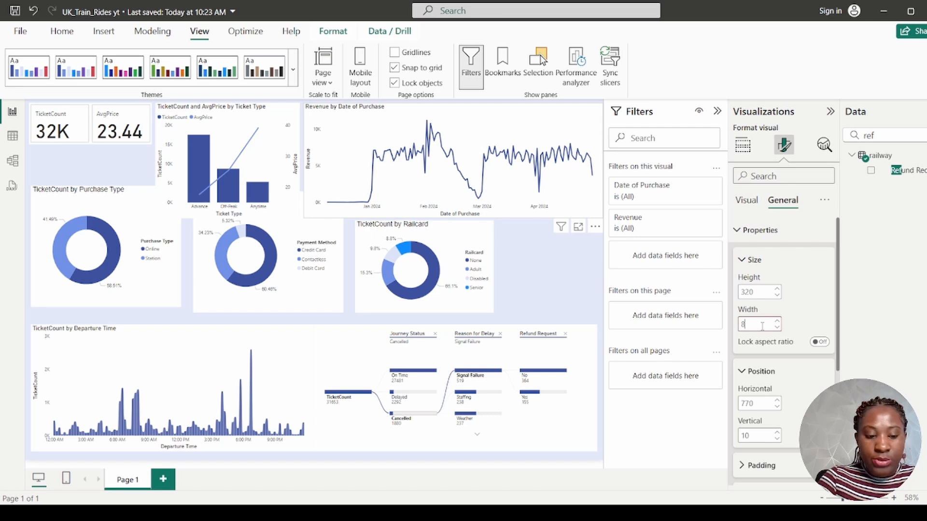
{"action": "type", "text": "20"}
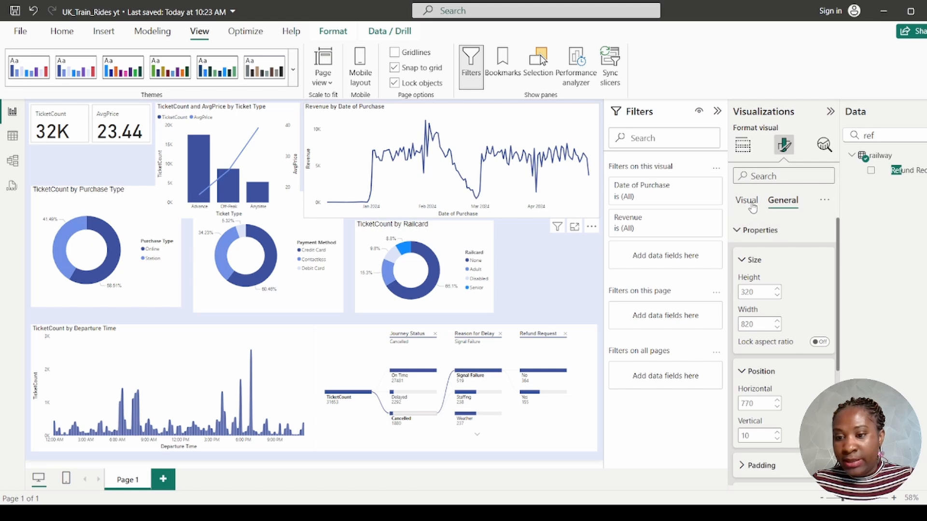
Step: Set the title font of the Revenue by Date of Purchase line chart to Arial
{"action": "left_click", "coordinate": [747, 241]}
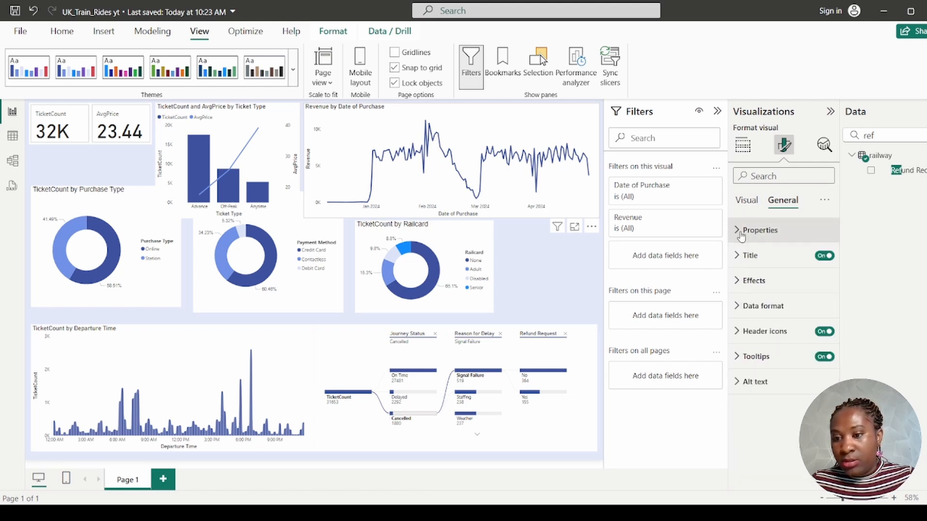
{"action": "left_click", "coordinate": [749, 255]}
{"action": "left_click", "coordinate": [779, 383]}
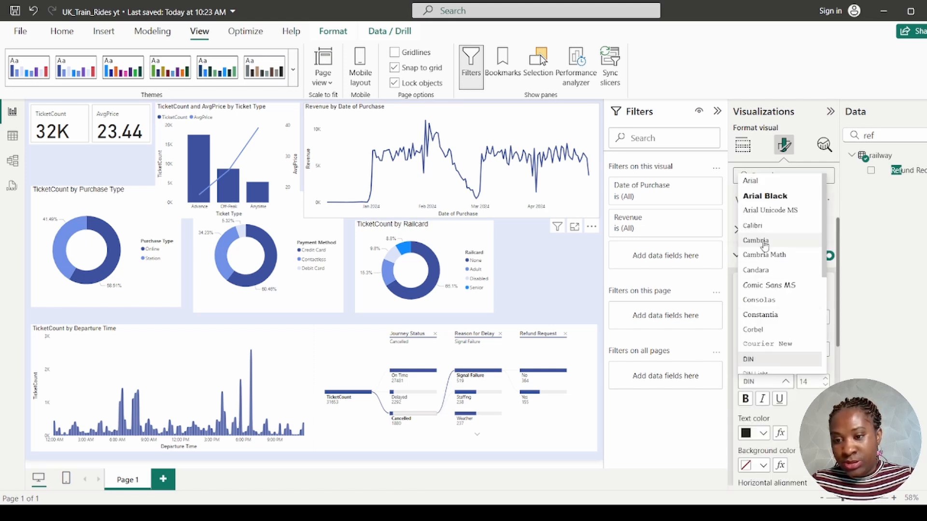
{"action": "left_click", "coordinate": [753, 180]}
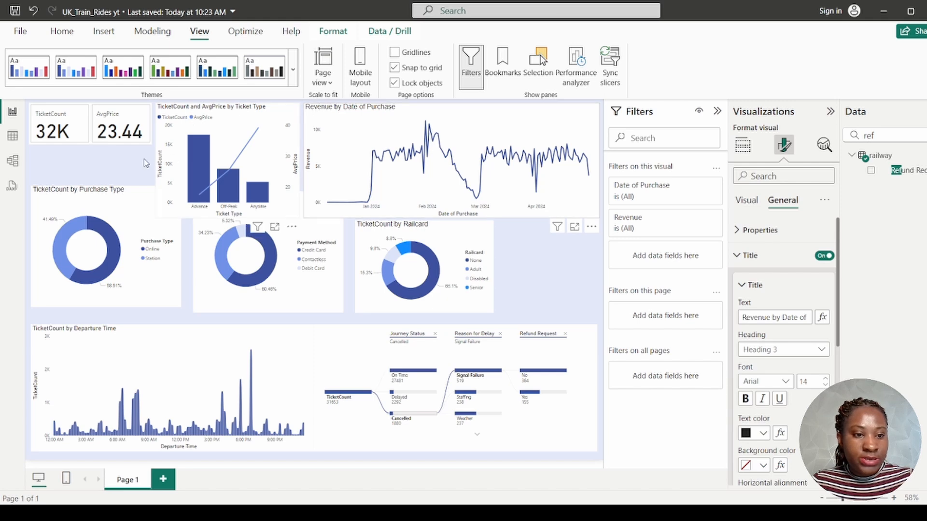
Step: Set the title font of the TicketCount and AvgPrice by Ticket Type chart to Arial
{"action": "left_click", "coordinate": [265, 110]}
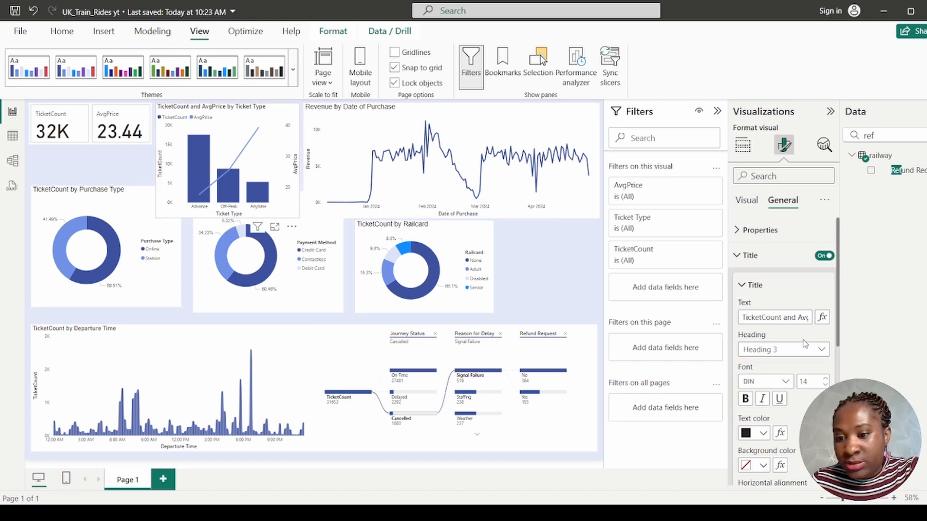
{"action": "left_click", "coordinate": [783, 383]}
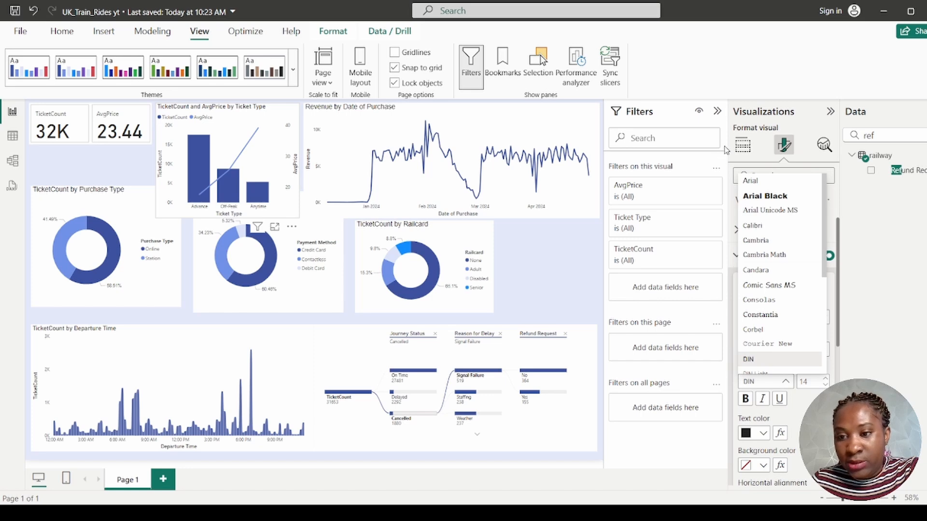
{"action": "left_click", "coordinate": [764, 183]}
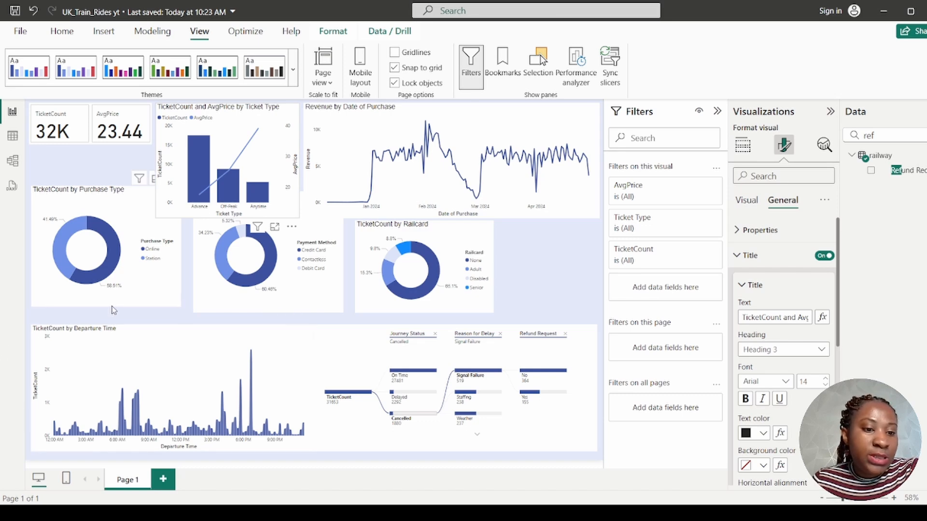
Step: Set the TicketCount by Purchase Type donut's horizontal position to 10
{"action": "left_click", "coordinate": [164, 298]}
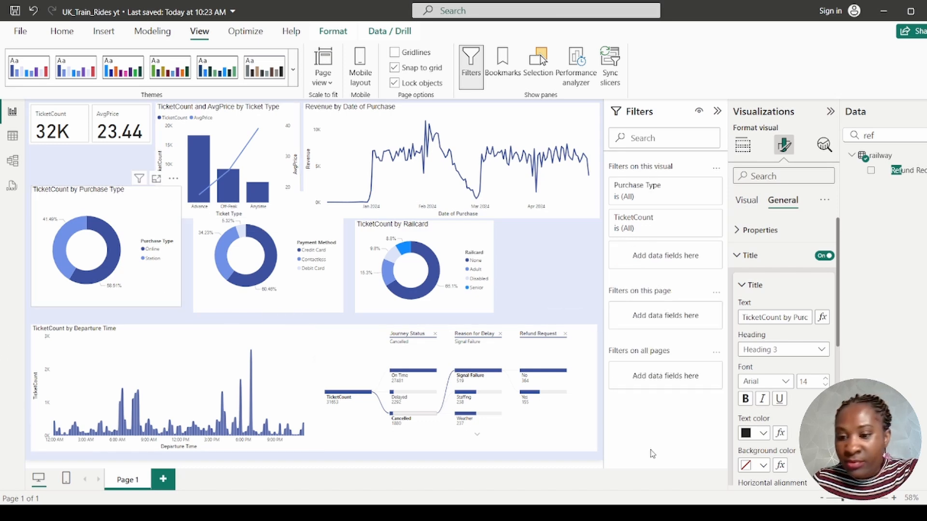
{"action": "left_click", "coordinate": [739, 231]}
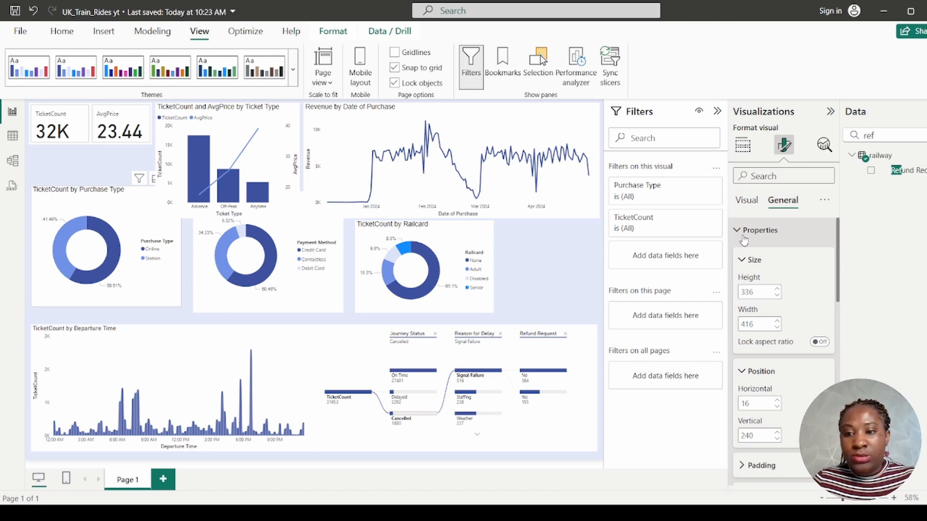
{"action": "scroll", "coordinate": [783, 369], "scroll_direction": "down", "scroll_amount": 2}
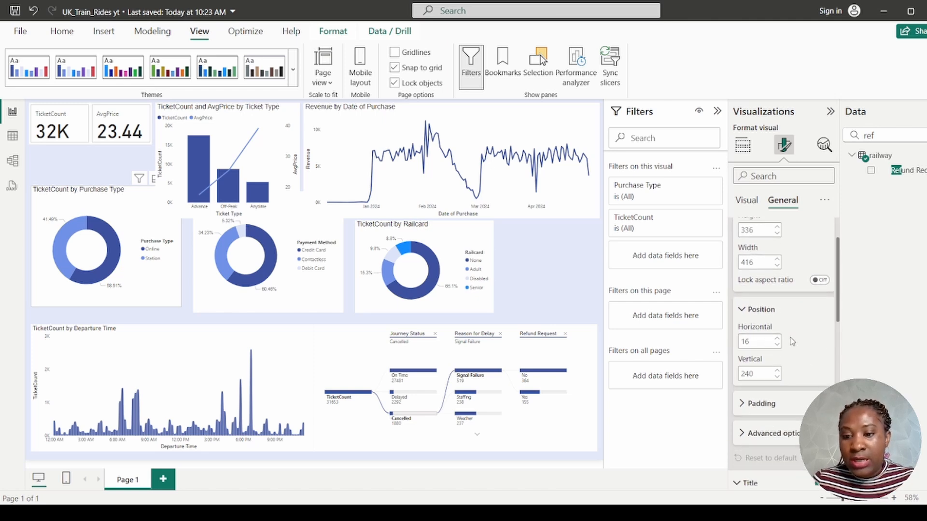
{"action": "double_click", "coordinate": [756, 342]}
{"action": "type", "text": "10"}
{"action": "key", "text": "Return"}
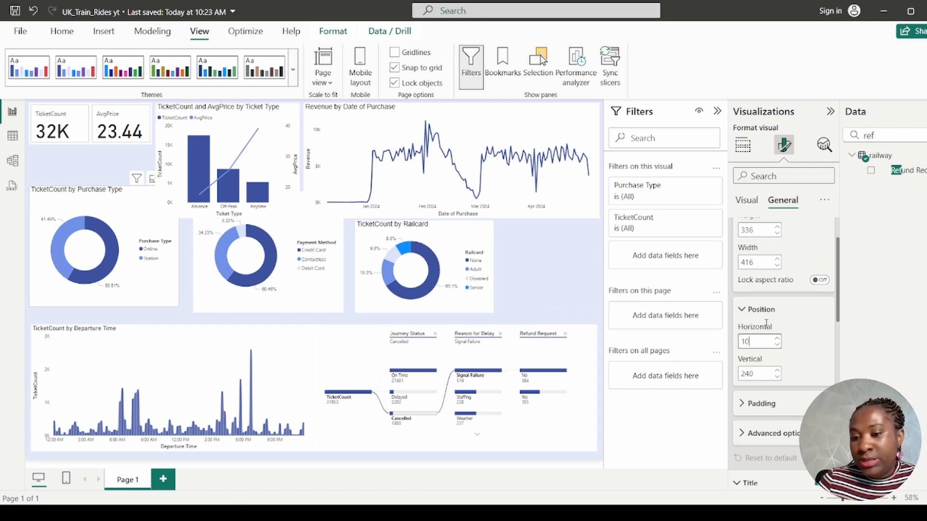
Step: Move the TicketCount by Purchase Type donut to horizontal position 345 and vertical position 345
{"action": "double_click", "coordinate": [749, 342]}
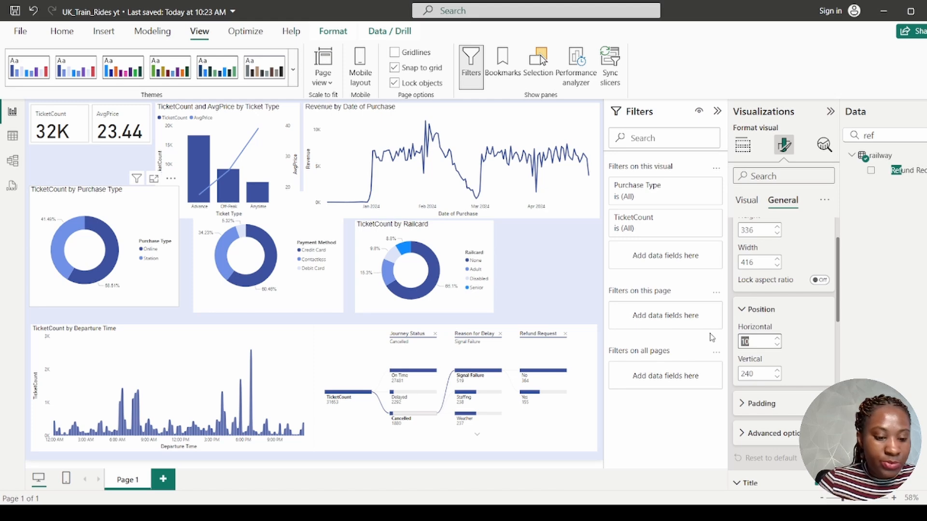
{"action": "type", "text": "345"}
{"action": "key", "text": "Return"}
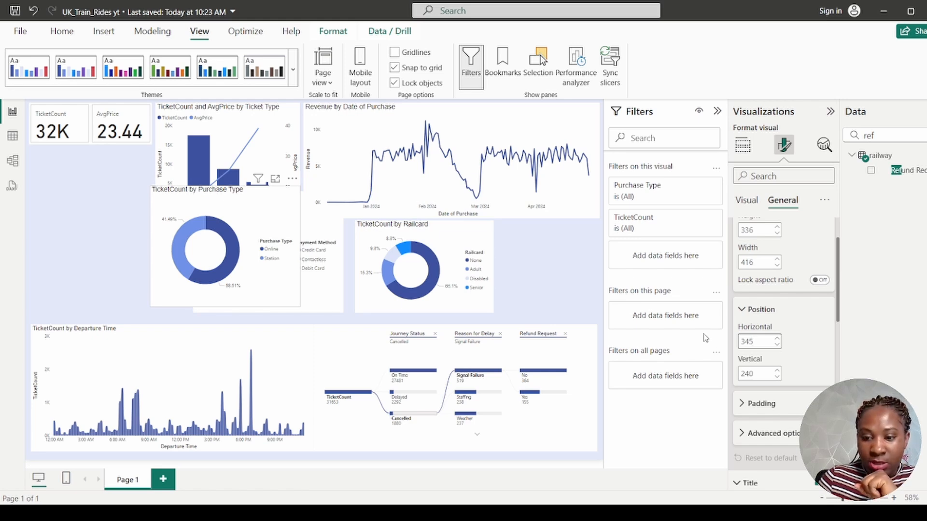
{"action": "key", "text": "Tab"}
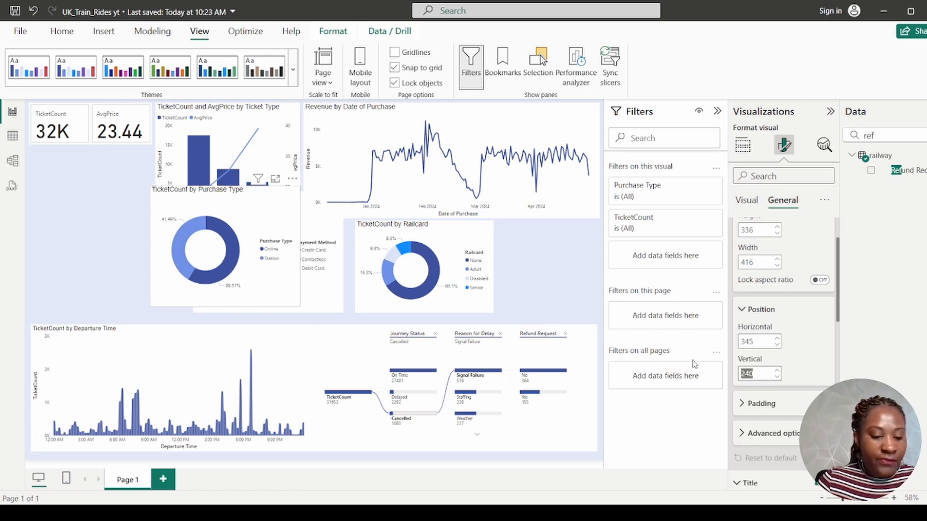
{"action": "type", "text": "345"}
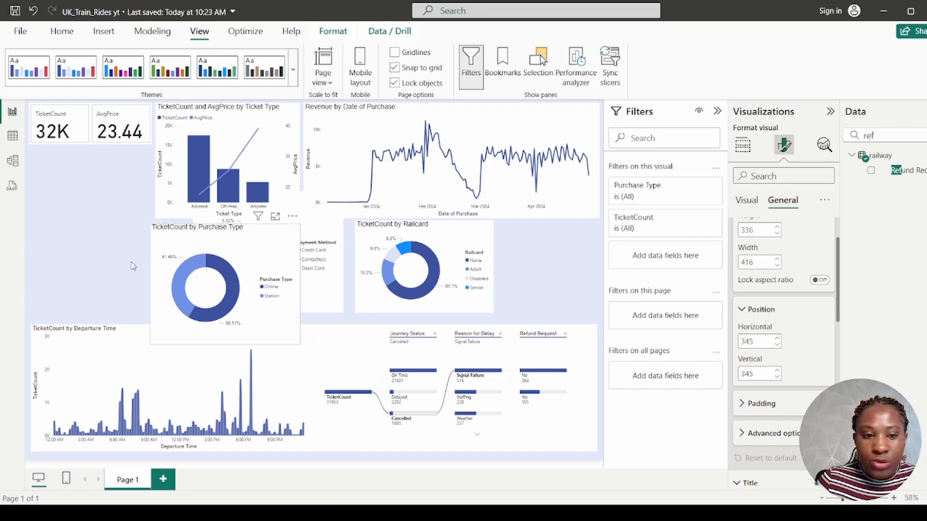
Step: Add a new donut chart with Ticket Class as the legend and TicketCount as the values
{"action": "left_click", "coordinate": [104, 264]}
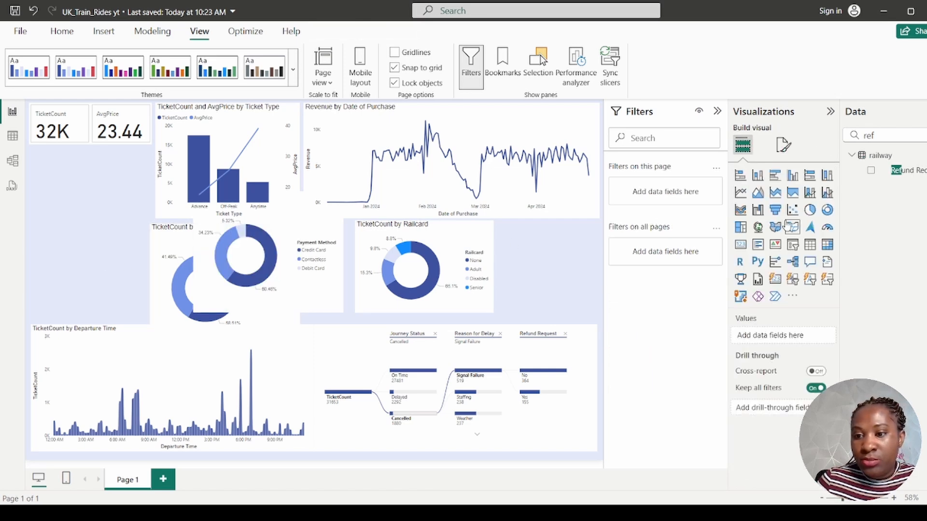
{"action": "left_click", "coordinate": [828, 211]}
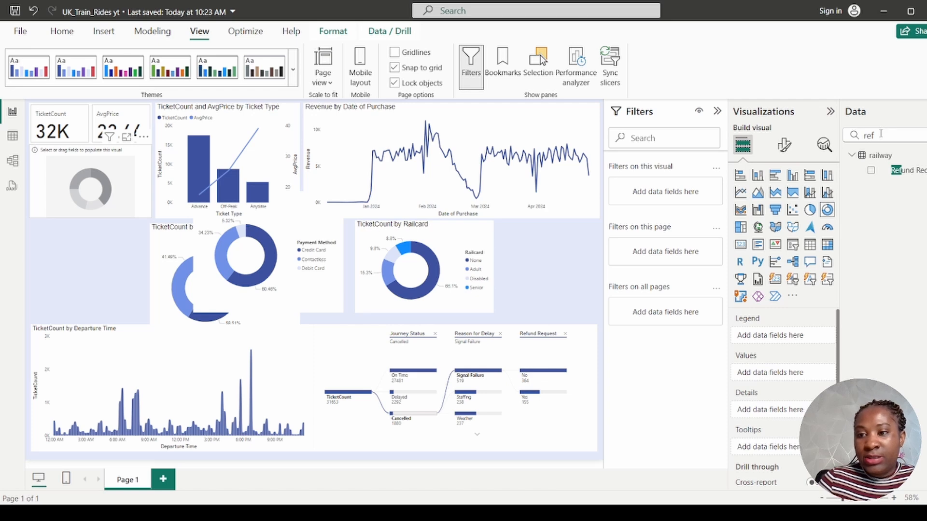
{"action": "left_click_drag", "start_coordinate": [869, 136], "coordinate": [837, 140]}
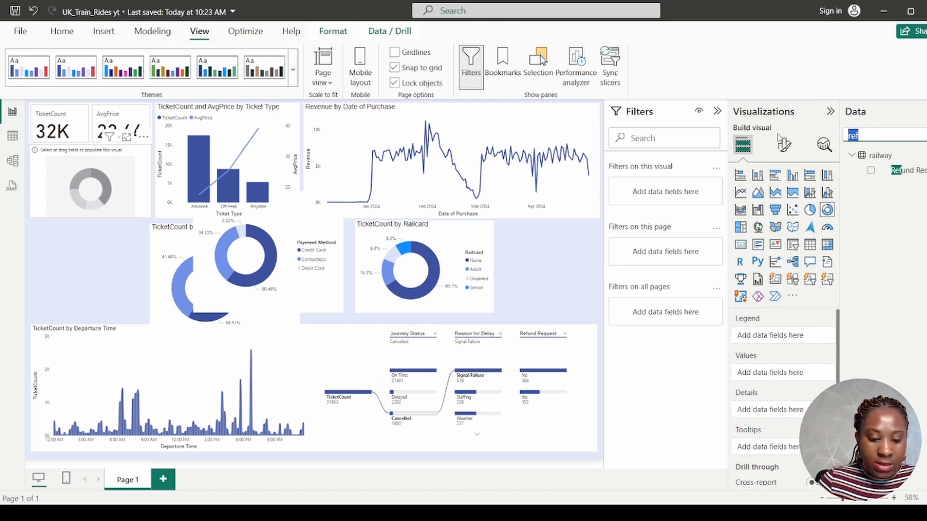
{"action": "type", "text": "cl"}
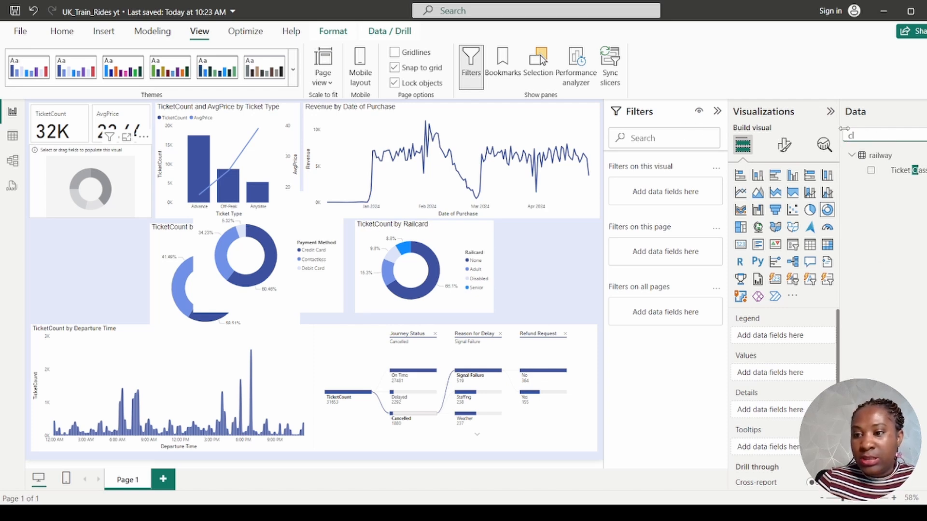
{"action": "left_click_drag", "start_coordinate": [910, 171], "coordinate": [804, 339]}
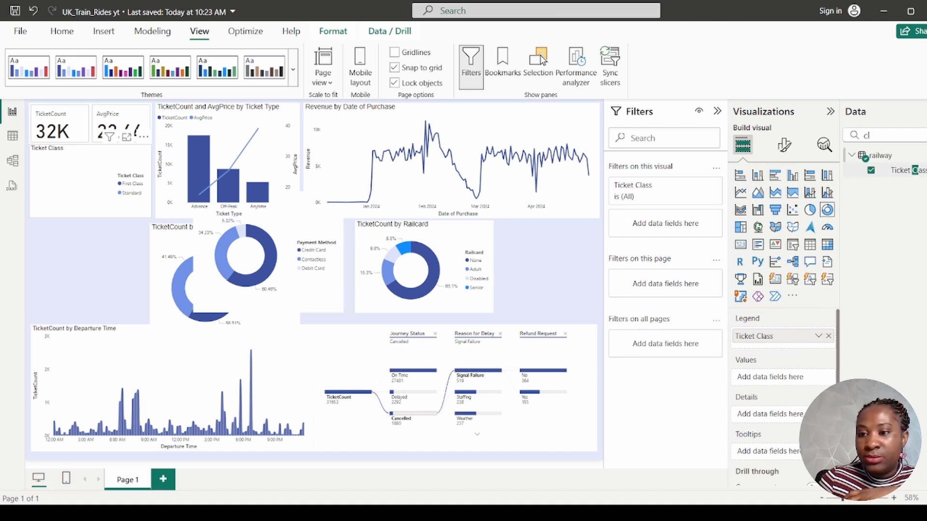
{"action": "left_click", "coordinate": [925, 136]}
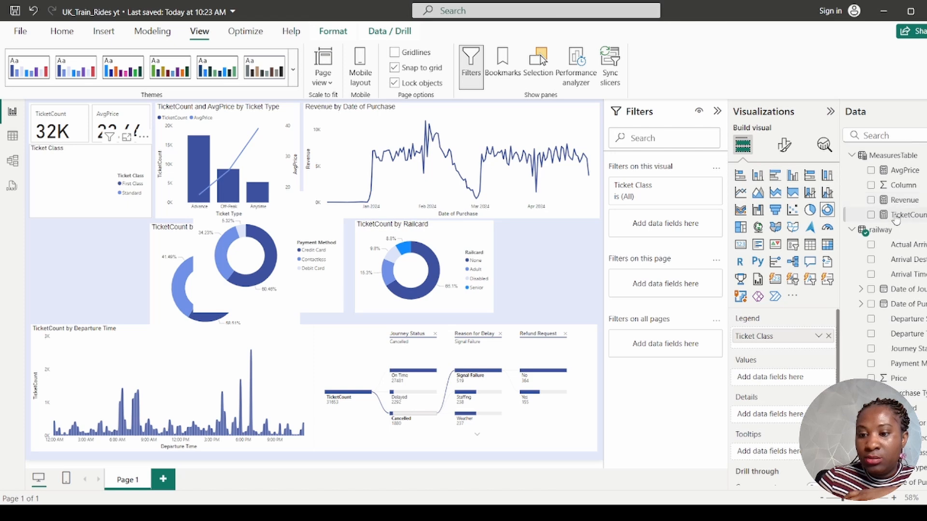
{"action": "left_click_drag", "start_coordinate": [895, 218], "coordinate": [789, 383]}
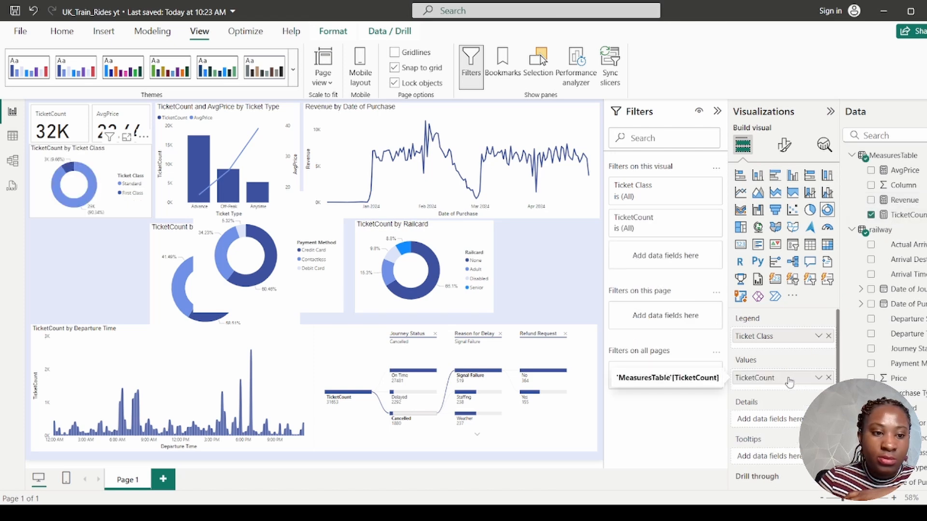
Step: Copy the formatting of the TicketCount by Payment Method donut onto the TicketCount by Ticket Class donut
{"action": "left_click", "coordinate": [260, 286]}
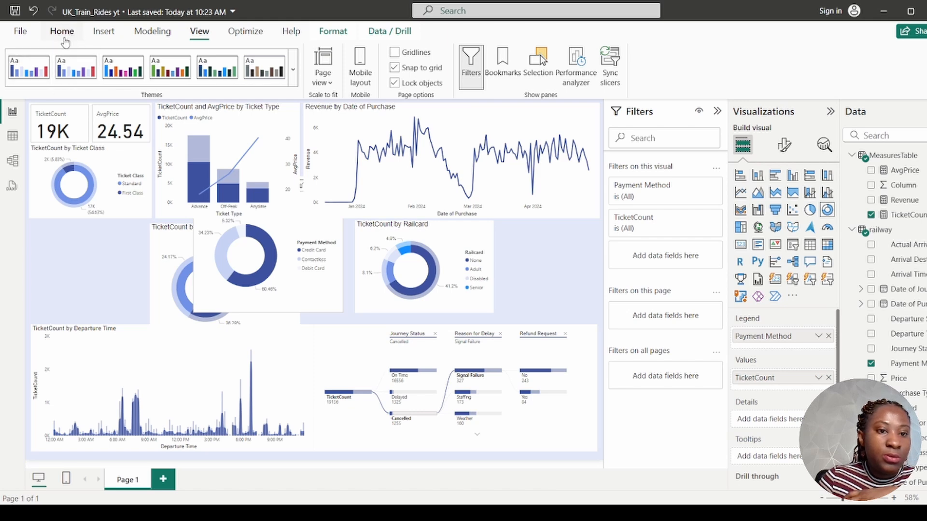
{"action": "left_click", "coordinate": [314, 308]}
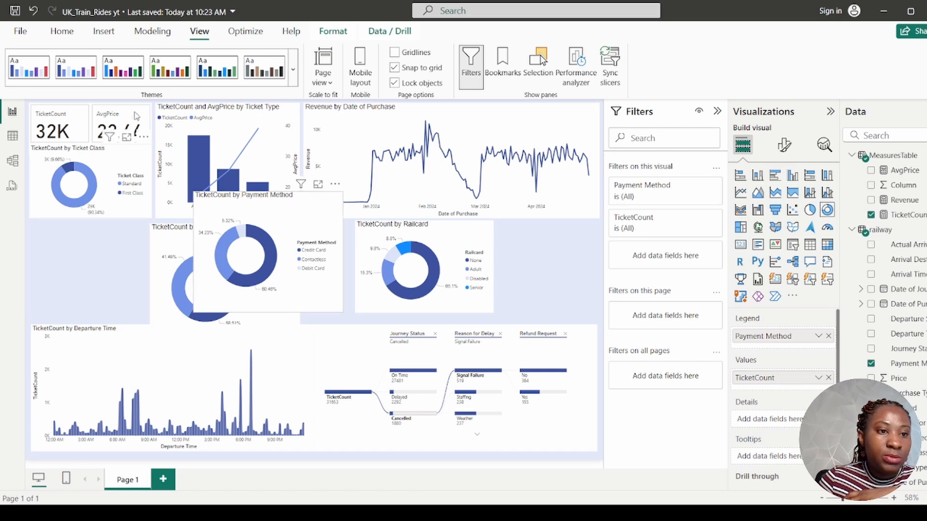
{"action": "left_click", "coordinate": [63, 31]}
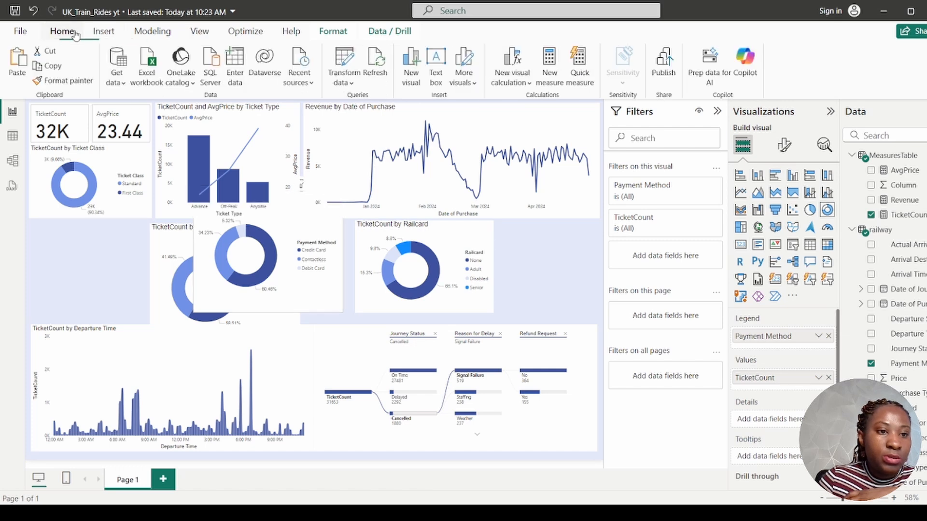
{"action": "left_click", "coordinate": [63, 81]}
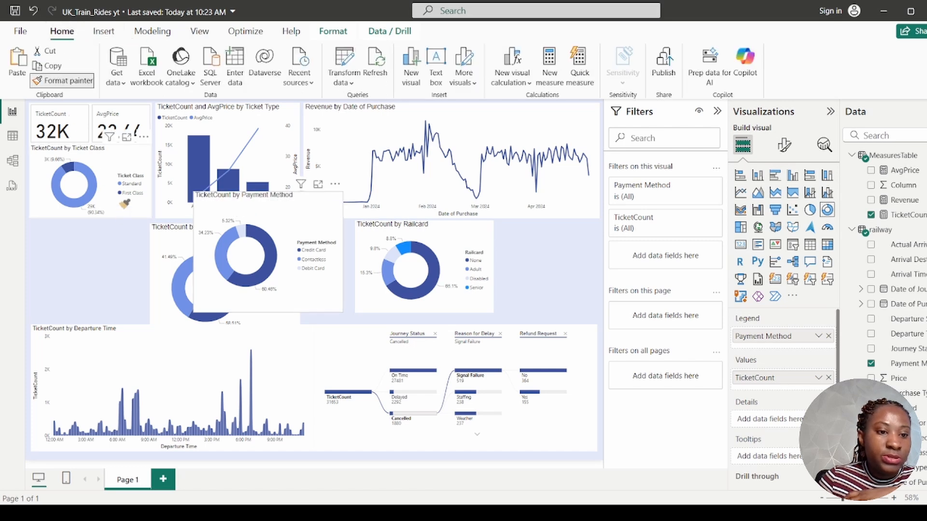
{"action": "left_click", "coordinate": [122, 202]}
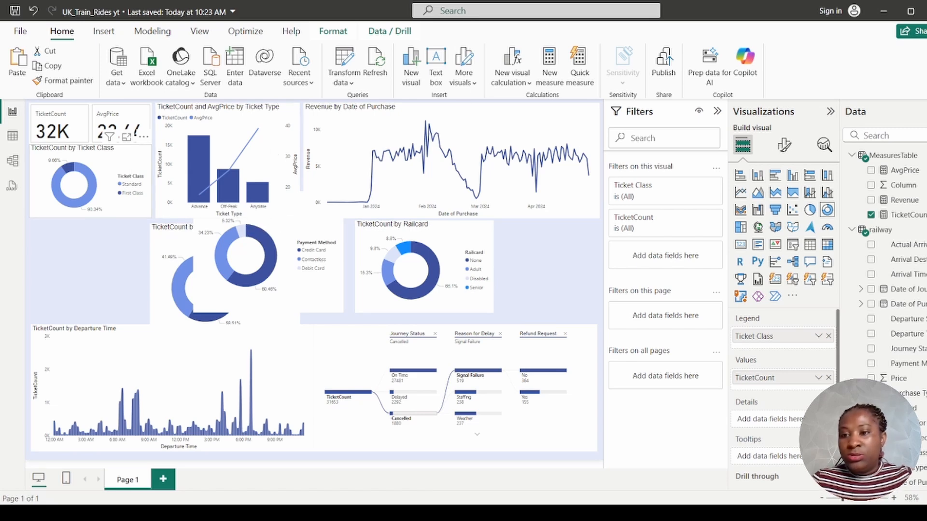
Step: Set the TicketCount by Ticket Class donut's vertical position to 345
{"action": "left_click", "coordinate": [785, 146]}
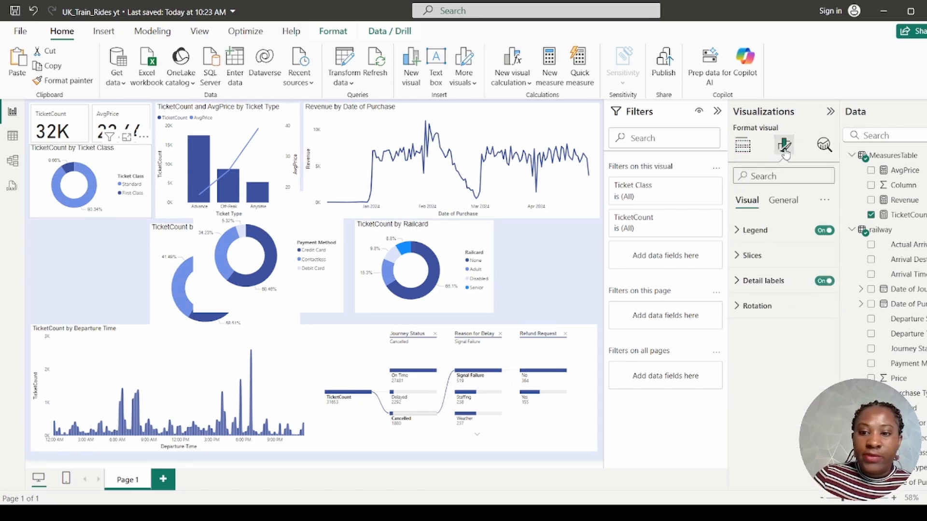
{"action": "left_click", "coordinate": [783, 201]}
{"action": "left_click", "coordinate": [764, 231]}
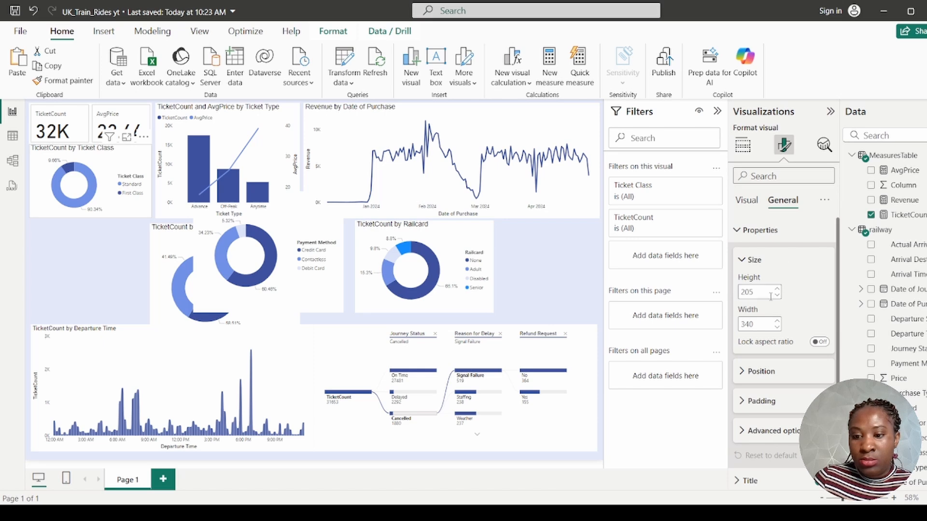
{"action": "left_click", "coordinate": [765, 372]}
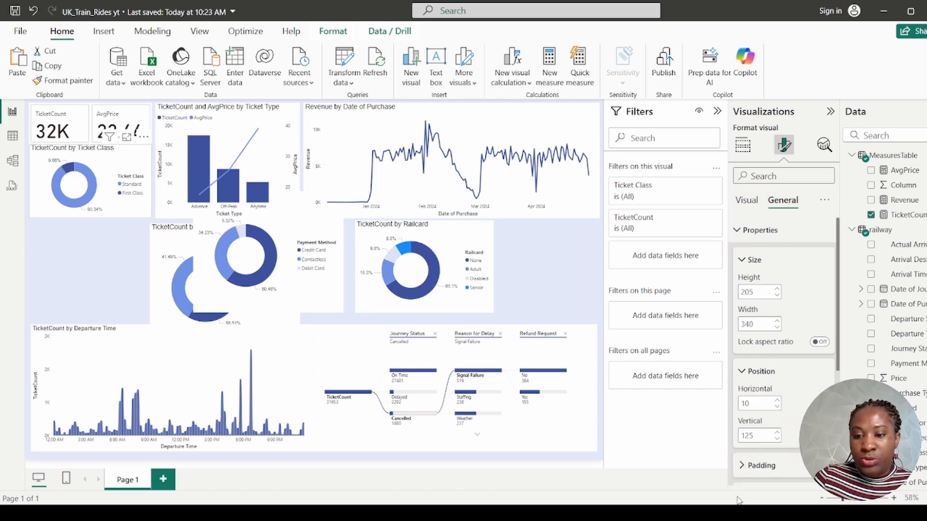
{"action": "left_click", "coordinate": [753, 406]}
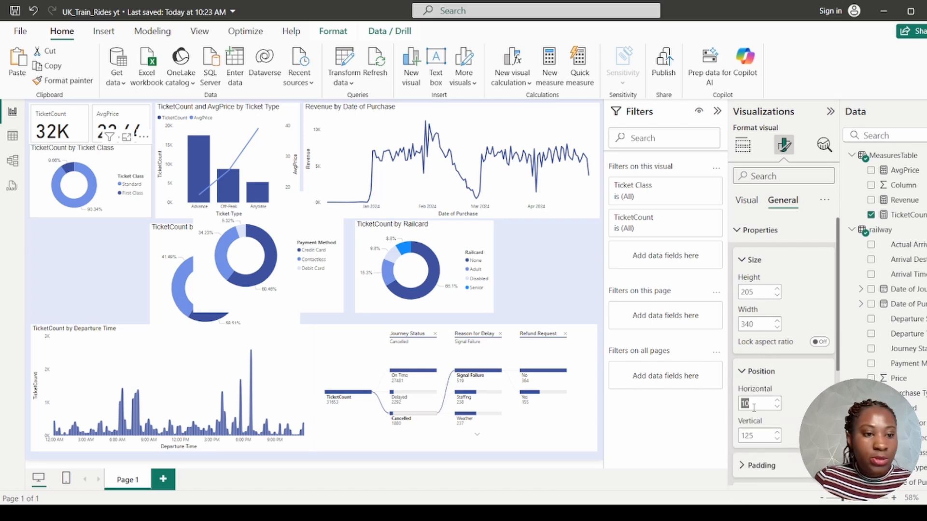
{"action": "double_click", "coordinate": [752, 435]}
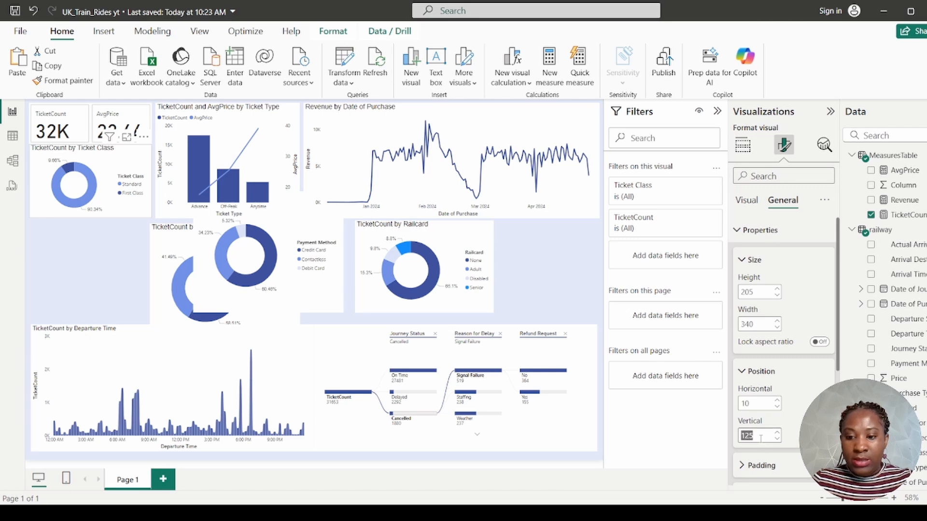
{"action": "type", "text": "345"}
{"action": "key", "text": "Return"}
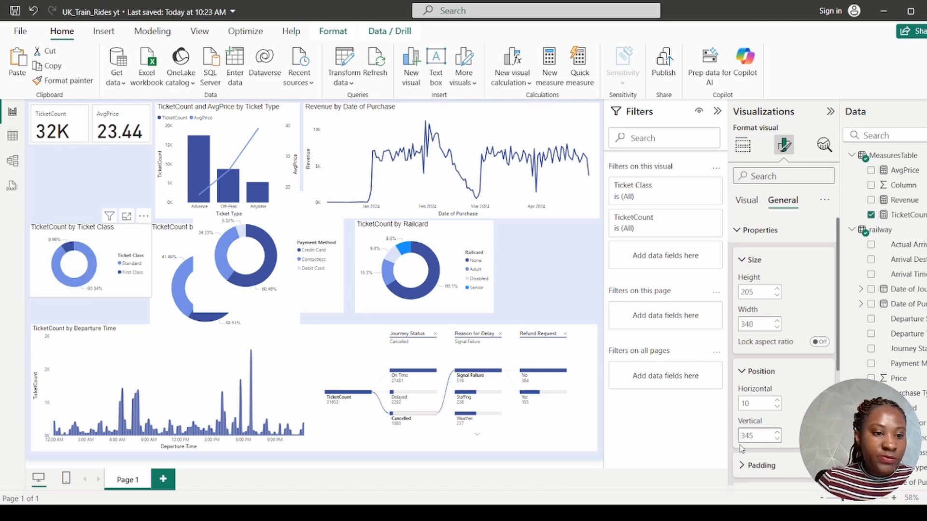
Step: Resize the TicketCount by Ticket Class donut to a height of 320 and a width of 385
{"action": "double_click", "coordinate": [757, 292]}
{"action": "type", "text": "3"}
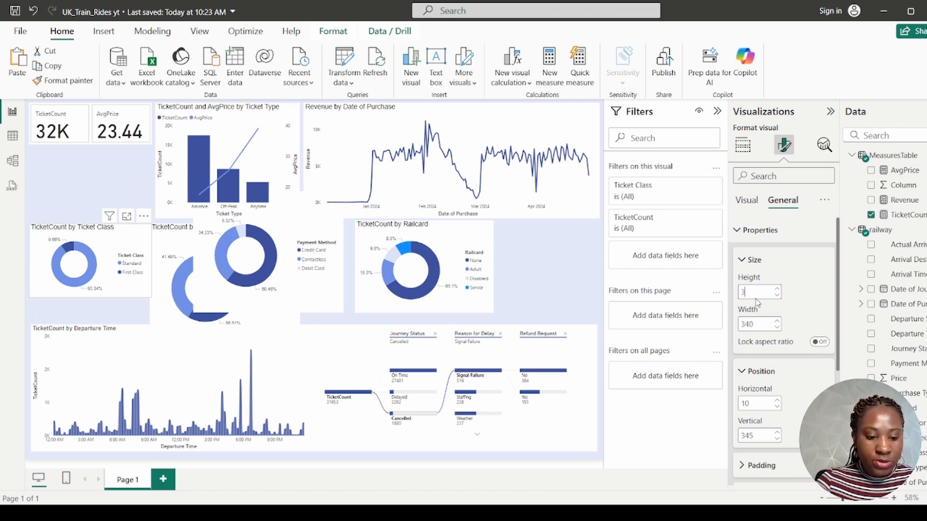
{"action": "type", "text": "20"}
{"action": "key", "text": "Return"}
{"action": "double_click", "coordinate": [758, 324]}
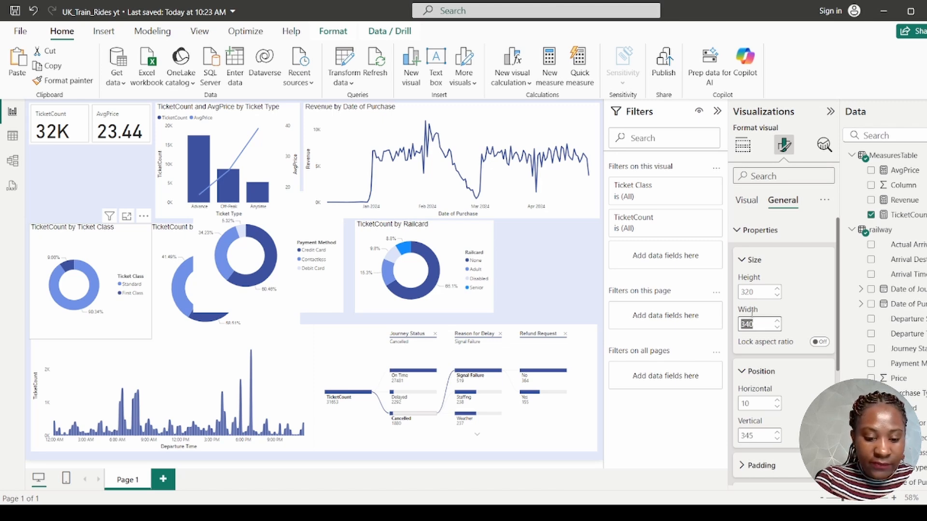
{"action": "type", "text": "385"}
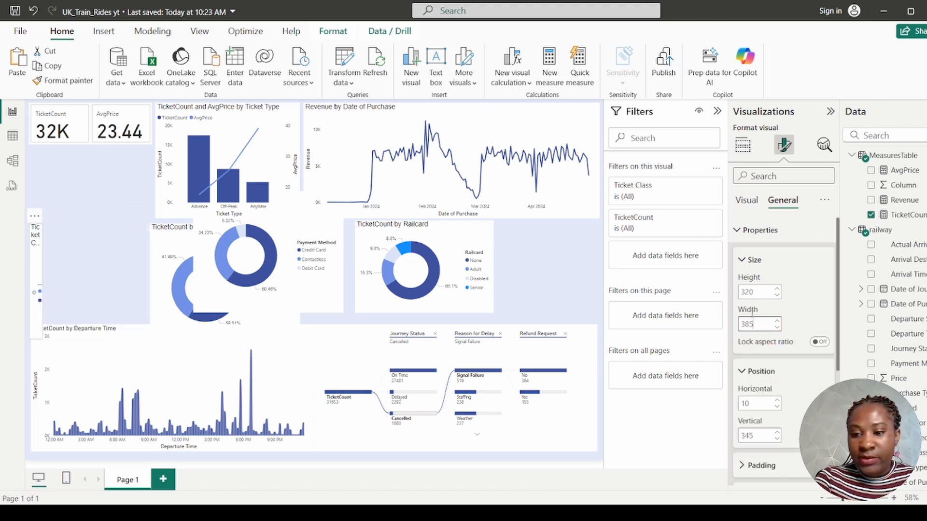
Step: Resize the TicketCount by Purchase Type donut to a height of 320 and a width of 387
{"action": "key", "text": "Return"}
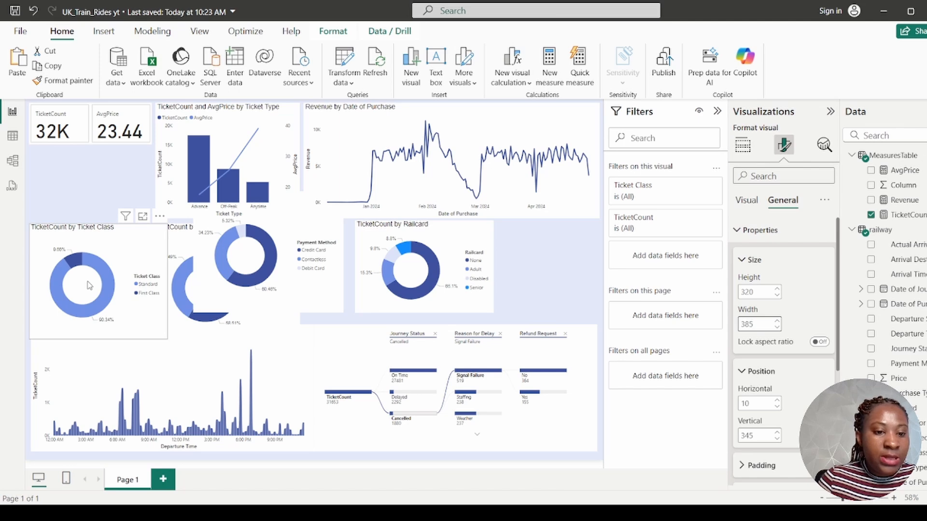
{"action": "left_click", "coordinate": [180, 241]}
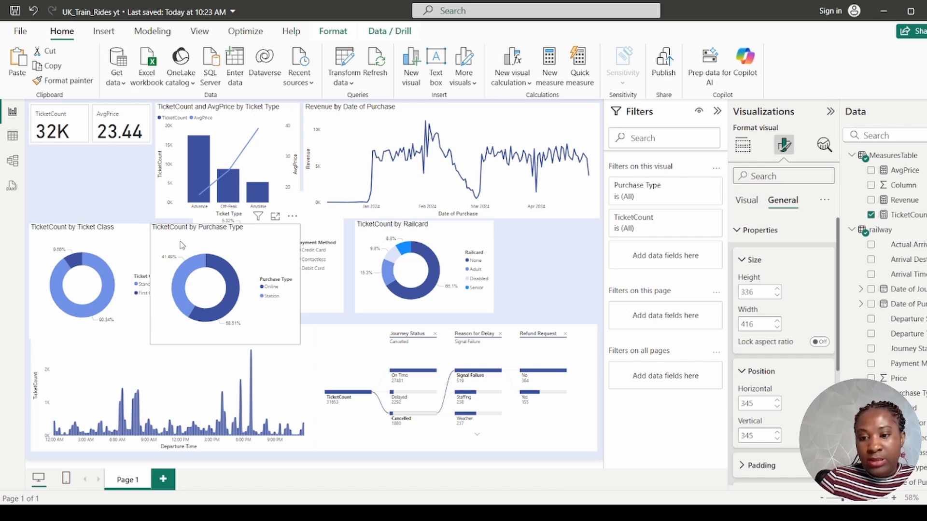
{"action": "double_click", "coordinate": [761, 294]}
{"action": "left_click", "coordinate": [756, 292]}
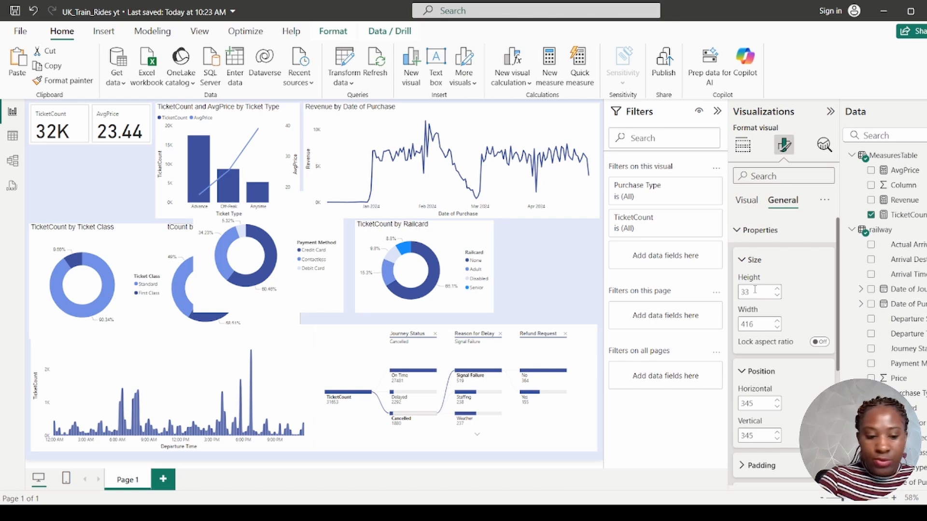
{"action": "left_click", "coordinate": [754, 324]}
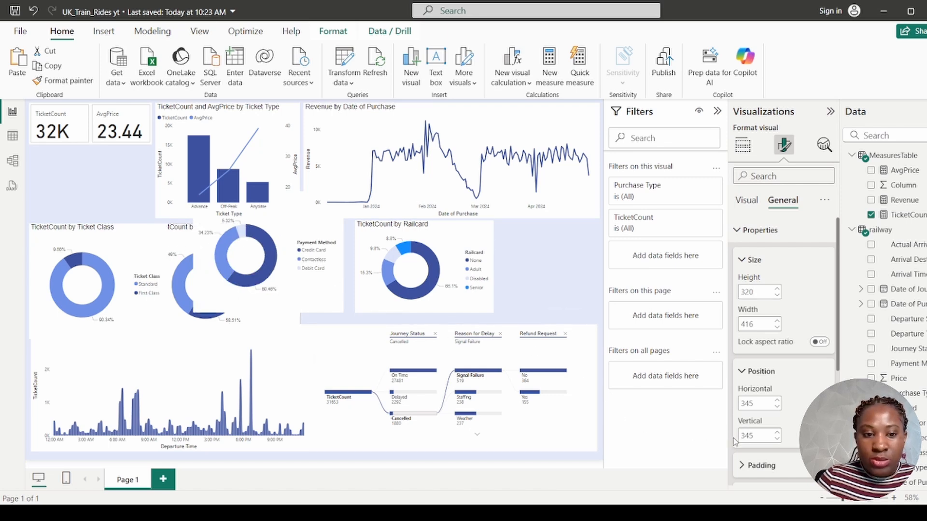
{"action": "double_click", "coordinate": [755, 322]}
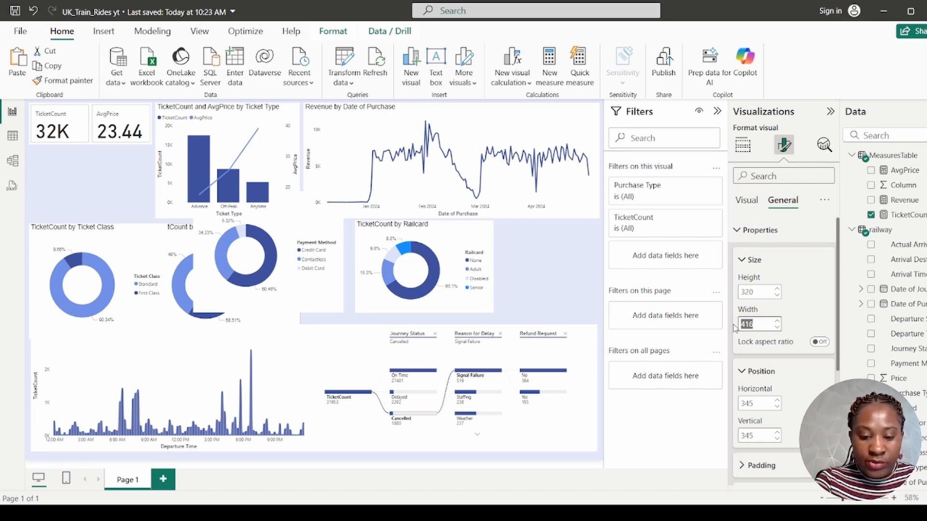
{"action": "type", "text": "387"}
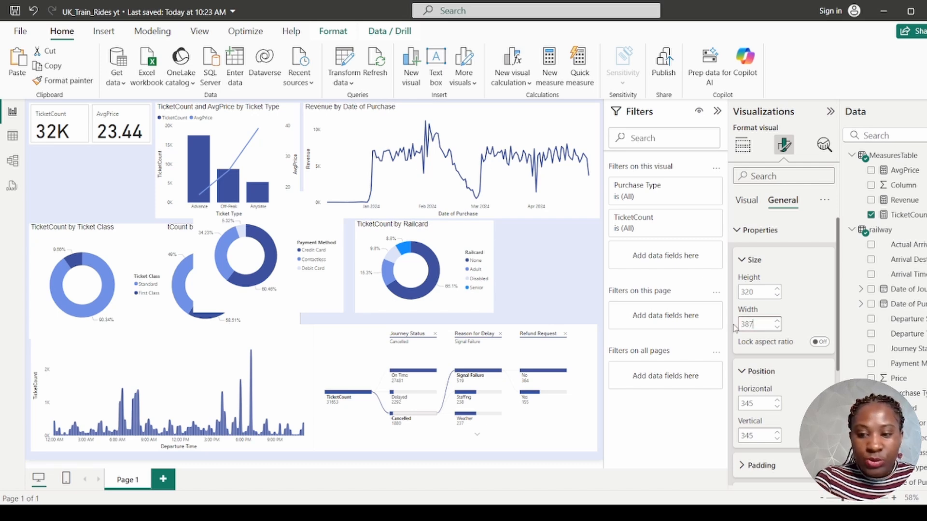
{"action": "key", "text": "Return"}
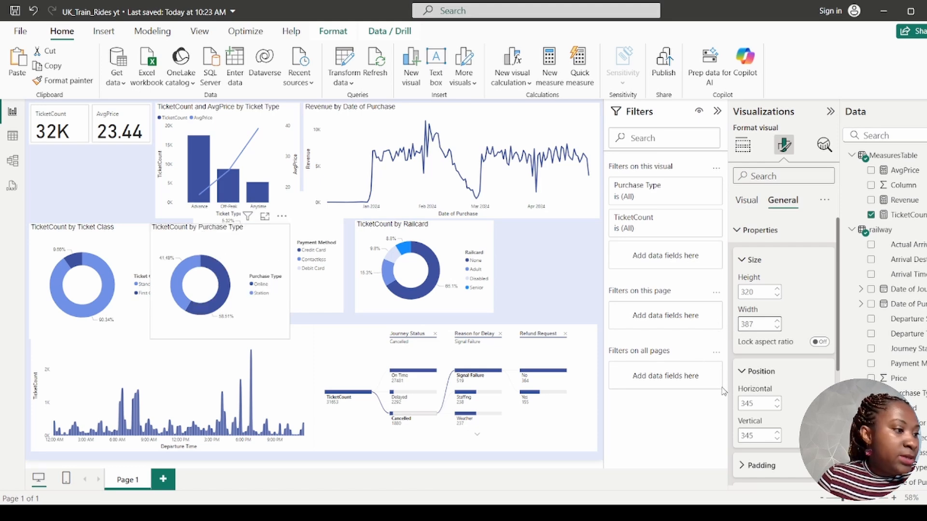
Step: Set the TicketCount by Purchase Type donut's horizontal position to 407
{"action": "left_click", "coordinate": [761, 399]}
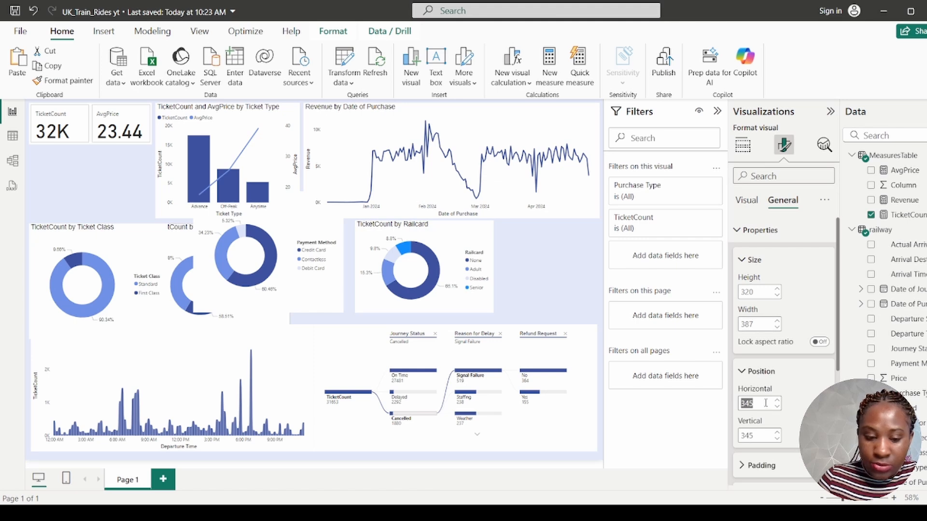
{"action": "type", "text": "407"}
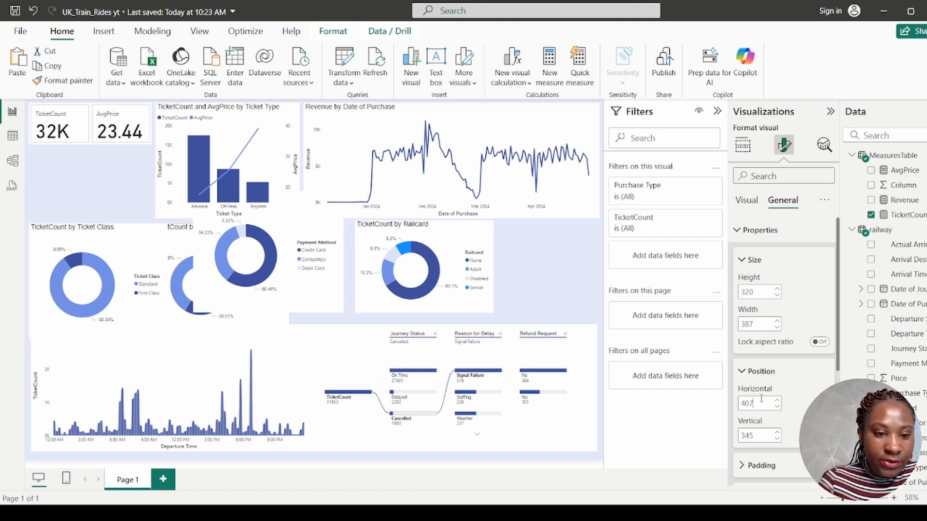
{"action": "key", "text": "Return"}
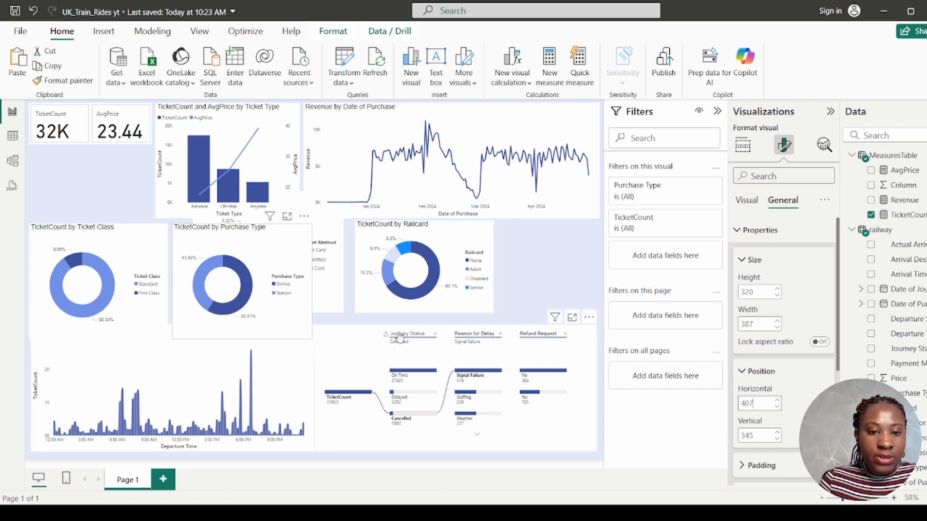
Step: Resize the TicketCount by Payment Method donut to a height of 320 and a width of 385
{"action": "left_click", "coordinate": [333, 307]}
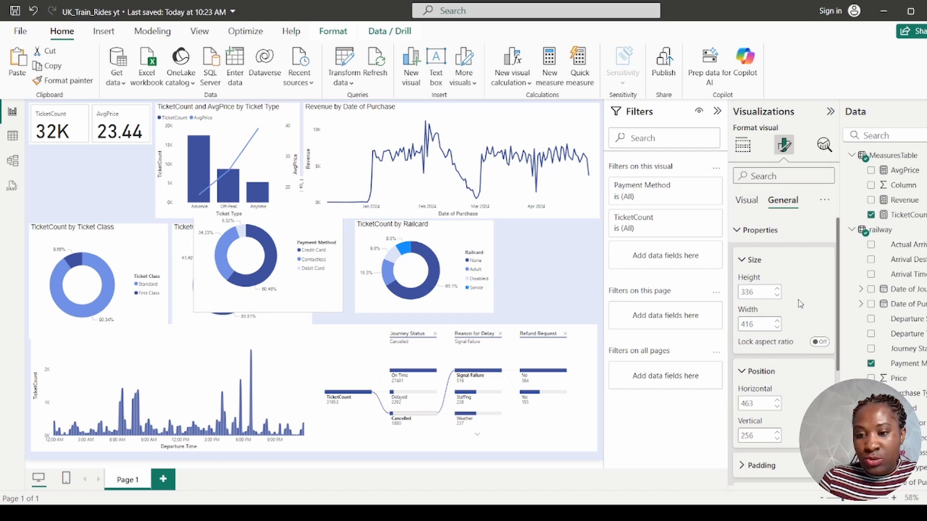
{"action": "double_click", "coordinate": [751, 292]}
{"action": "type", "text": "320"}
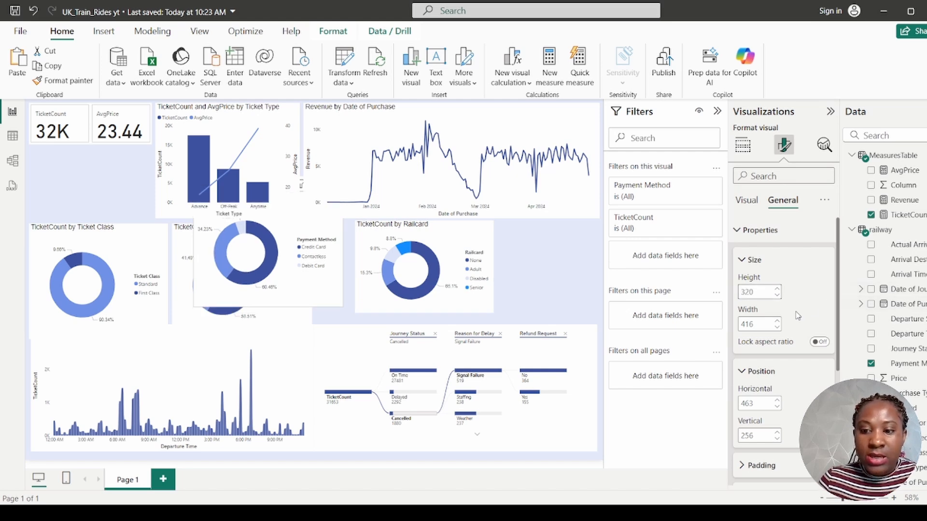
{"action": "double_click", "coordinate": [756, 324]}
{"action": "type", "text": "3"}
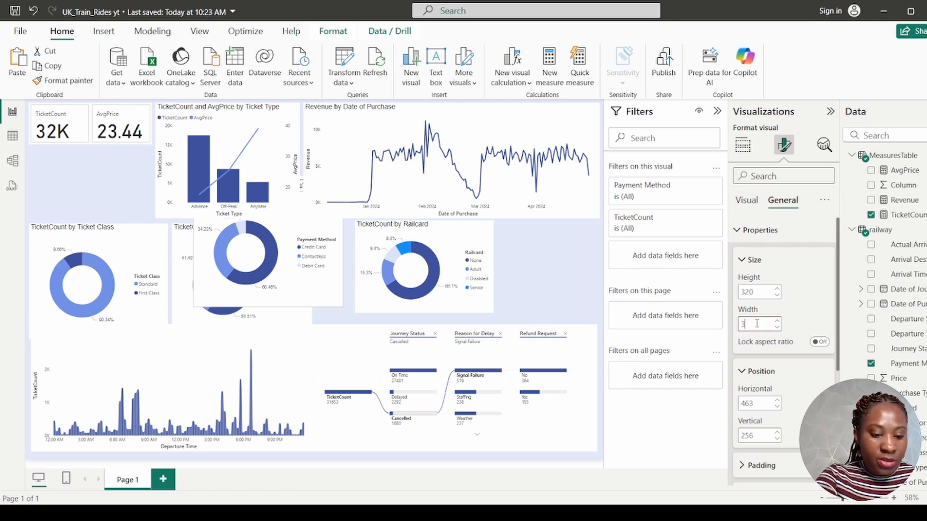
{"action": "type", "text": "8"}
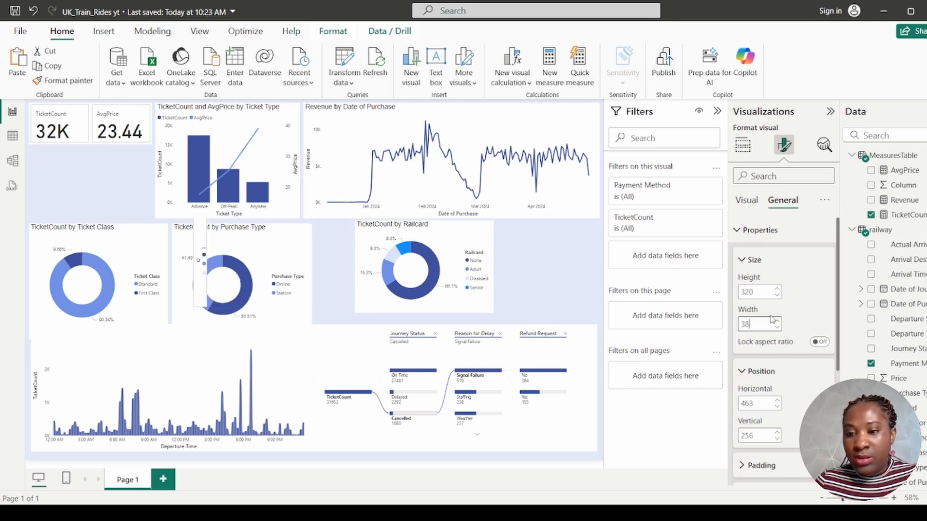
{"action": "type", "text": "5"}
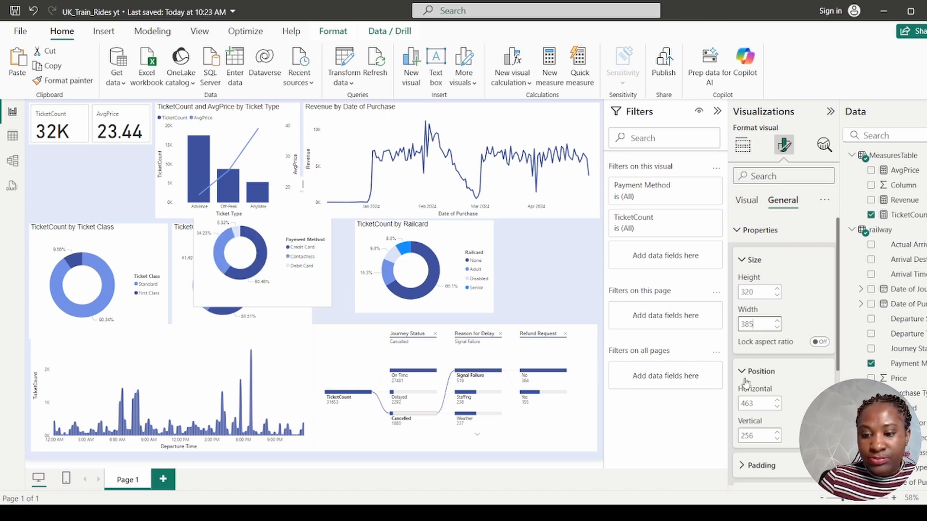
Step: Position the TicketCount by Payment Method donut at horizontal 805 and vertical 345
{"action": "double_click", "coordinate": [754, 404]}
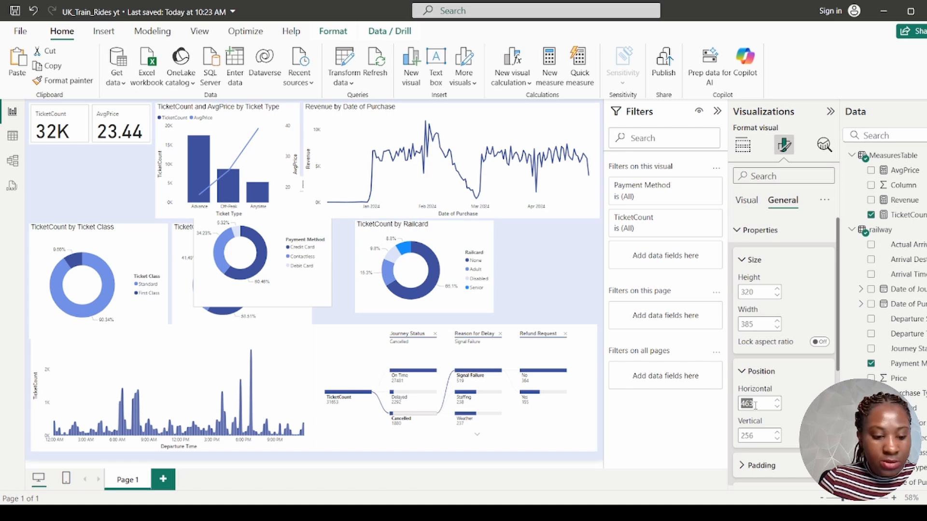
{"action": "type", "text": "407"}
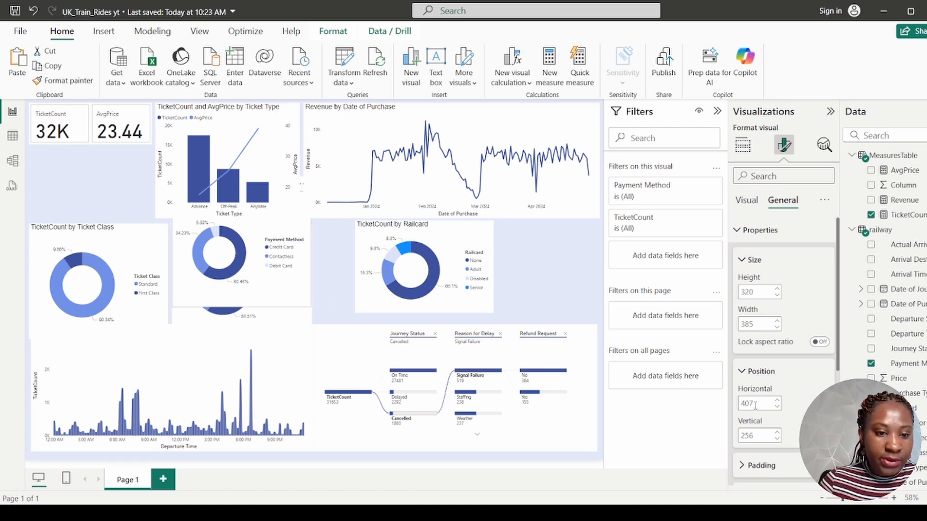
{"action": "double_click", "coordinate": [755, 438]}
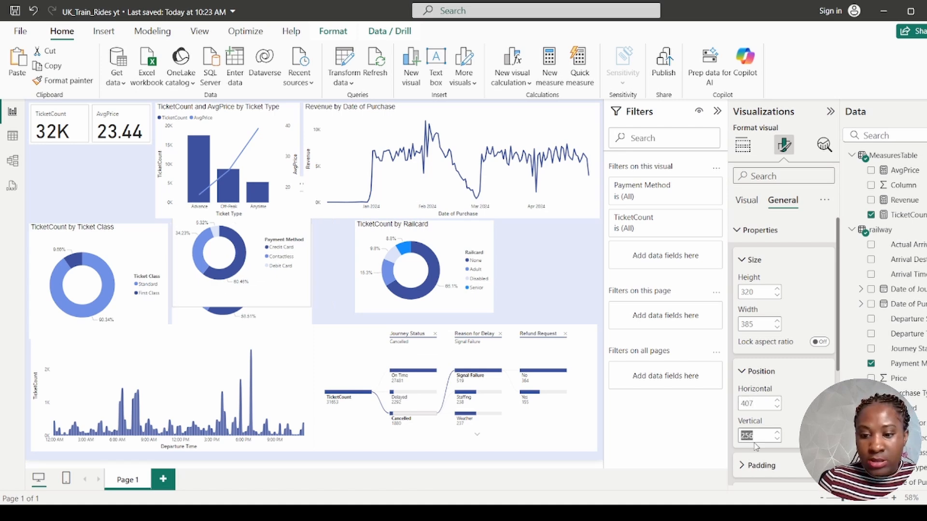
{"action": "type", "text": "345"}
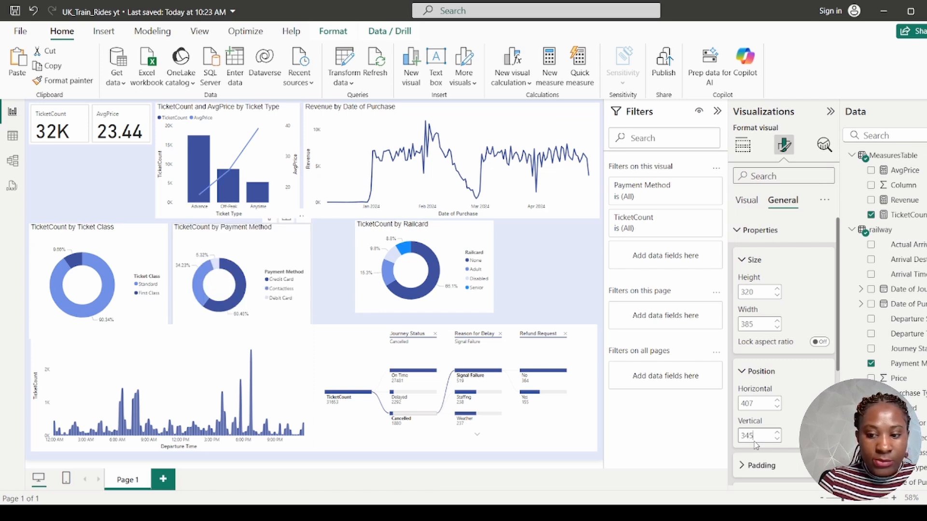
{"action": "double_click", "coordinate": [761, 402]}
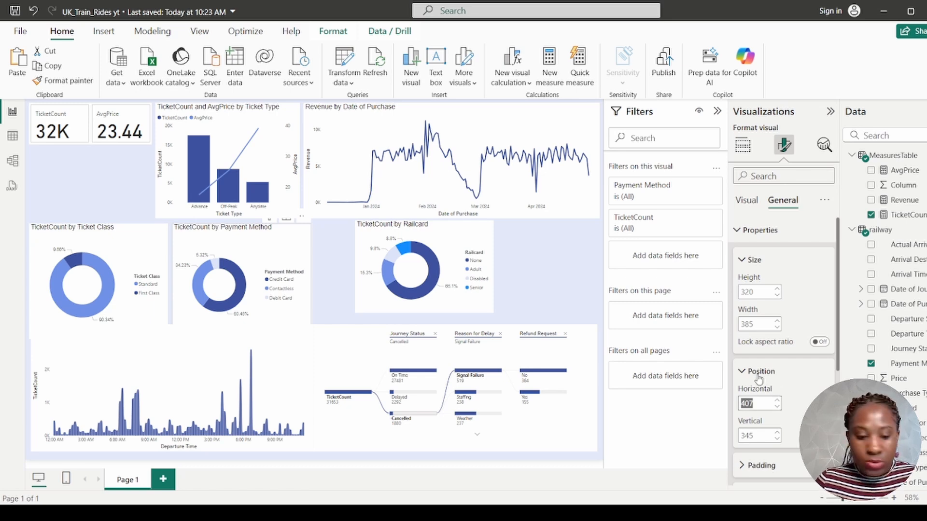
{"action": "type", "text": "80"}
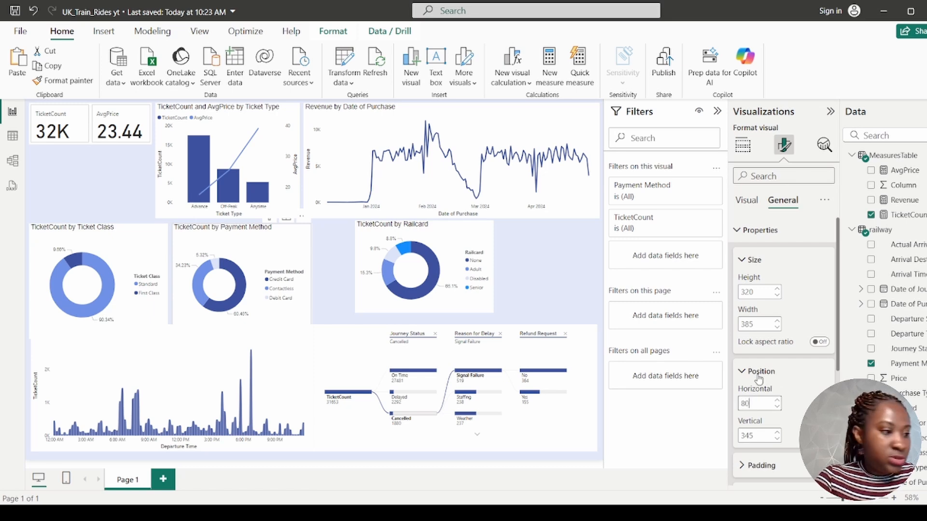
{"action": "key", "text": "Return"}
{"action": "type", "text": "5"}
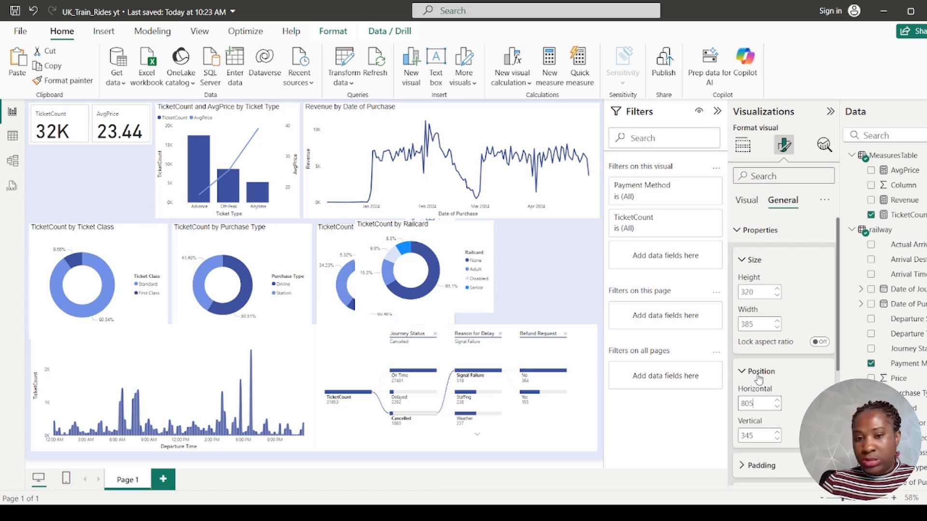
Step: Set the TicketCount by Railcard donut's height to 320 and open its width for editing
{"action": "left_click", "coordinate": [477, 235]}
{"action": "double_click", "coordinate": [750, 290]}
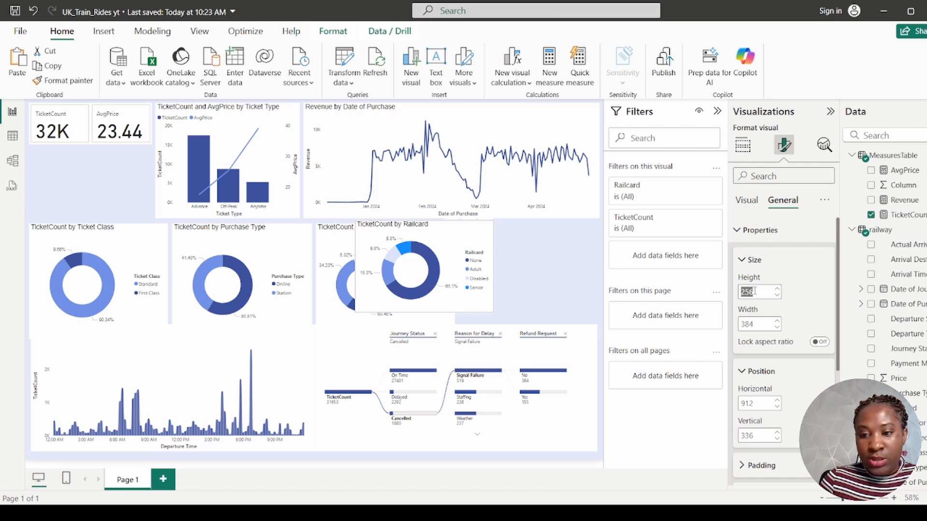
{"action": "type", "text": "320"}
{"action": "key", "text": "Return"}
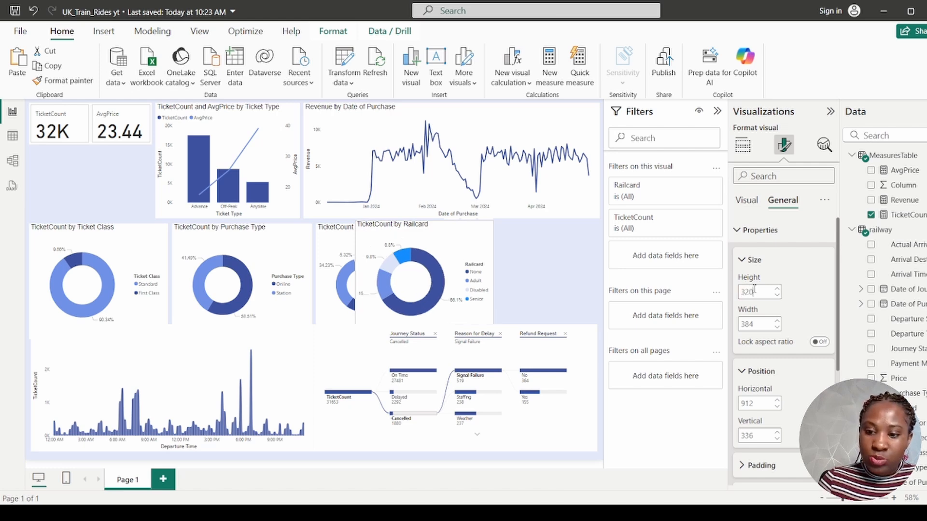
{"action": "double_click", "coordinate": [759, 323]}
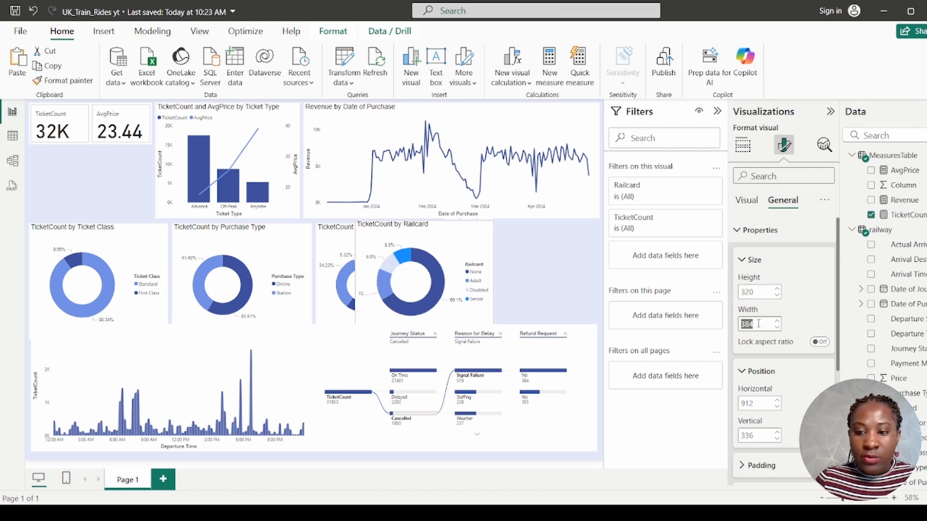
Step: Set the width of the TicketCount by Railcard donut chart to 388
{"action": "left_click", "coordinate": [756, 326]}
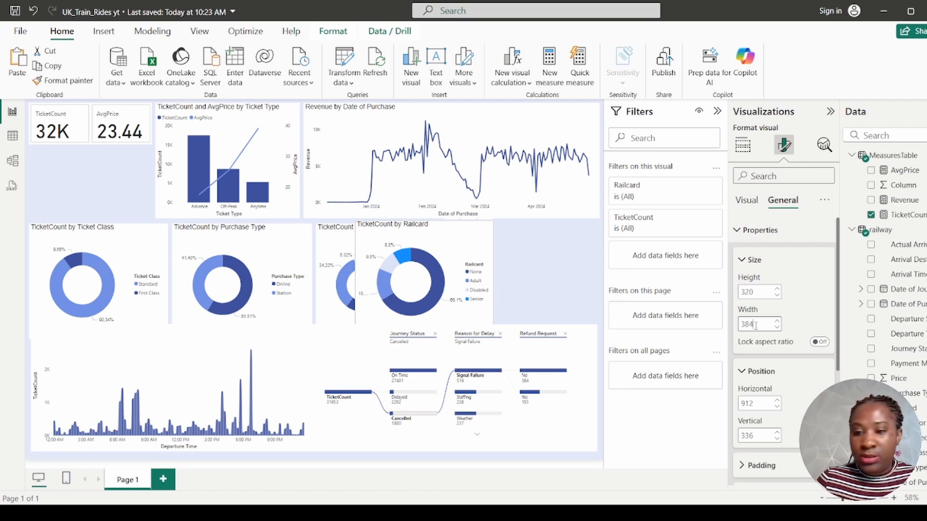
{"action": "key", "text": "BackSpace"}
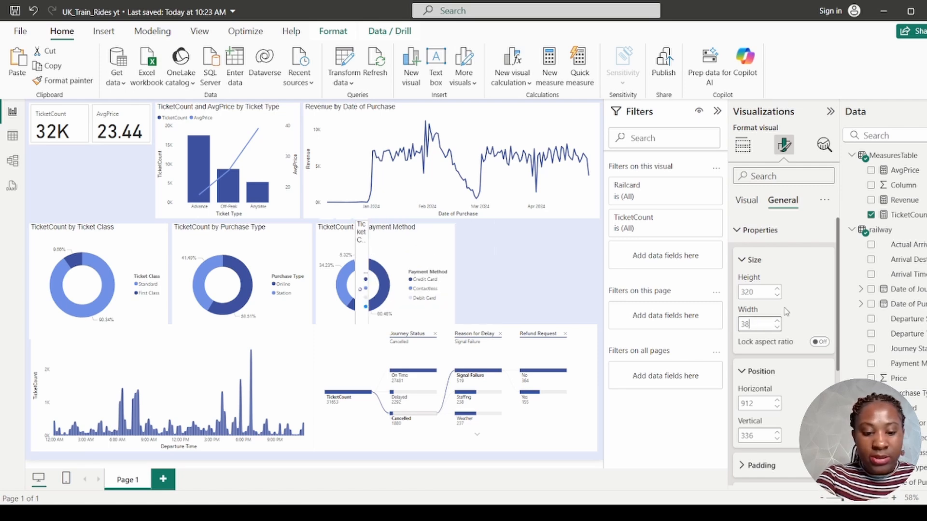
{"action": "type", "text": "8"}
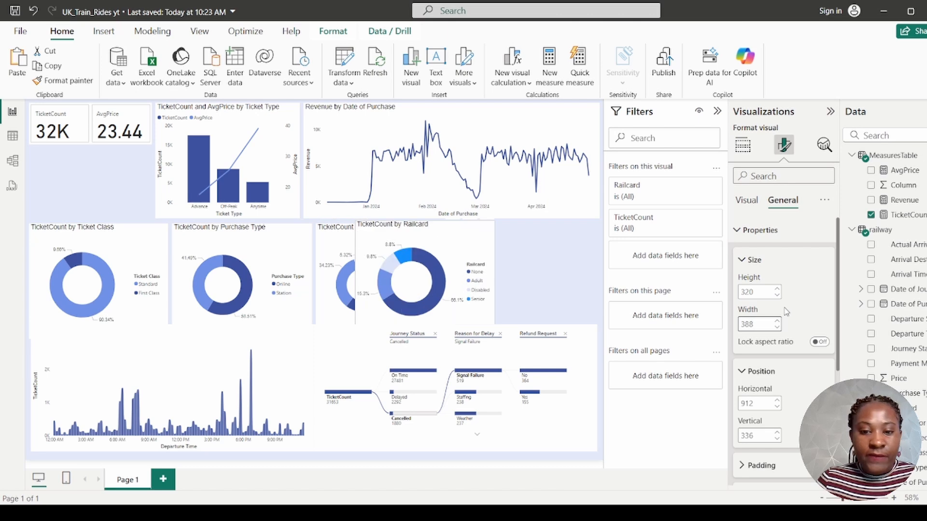
Step: Move the Railcard donut chart to horizontal position 1200 and vertical position 345
{"action": "double_click", "coordinate": [758, 403]}
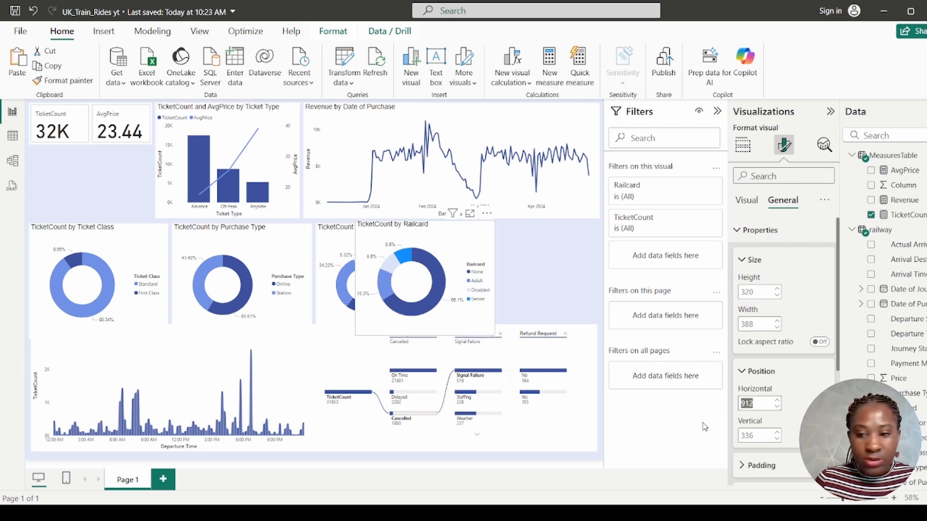
{"action": "type", "text": "1200"}
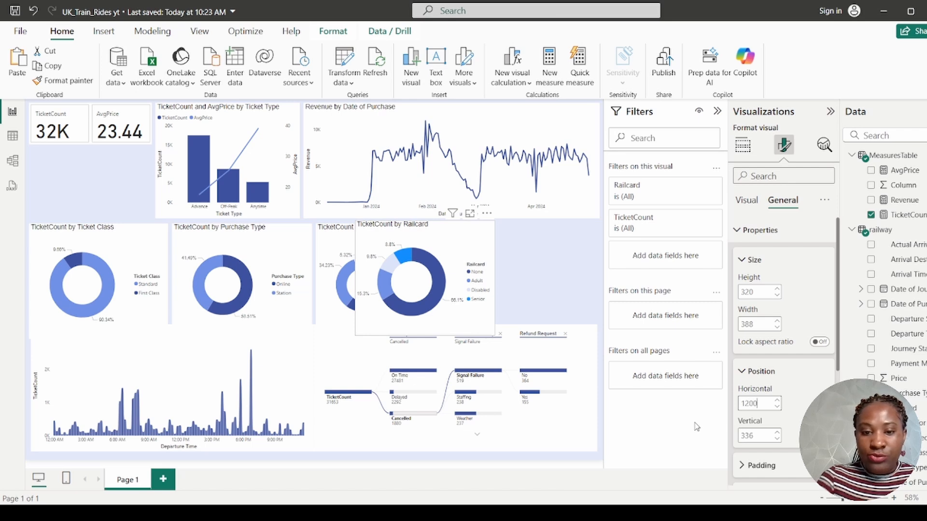
{"action": "left_click", "coordinate": [757, 437]}
{"action": "type", "text": "35"}
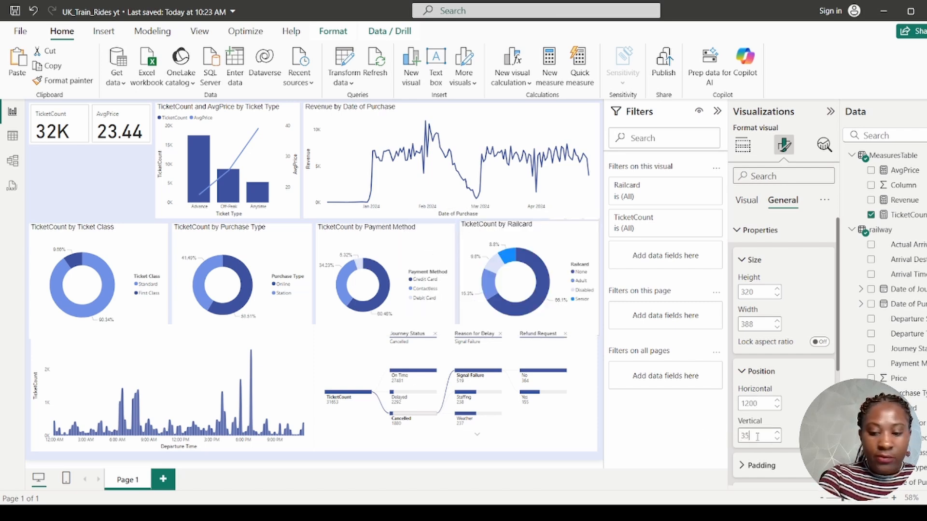
{"action": "key", "text": "BackSpace"}
{"action": "type", "text": "45"}
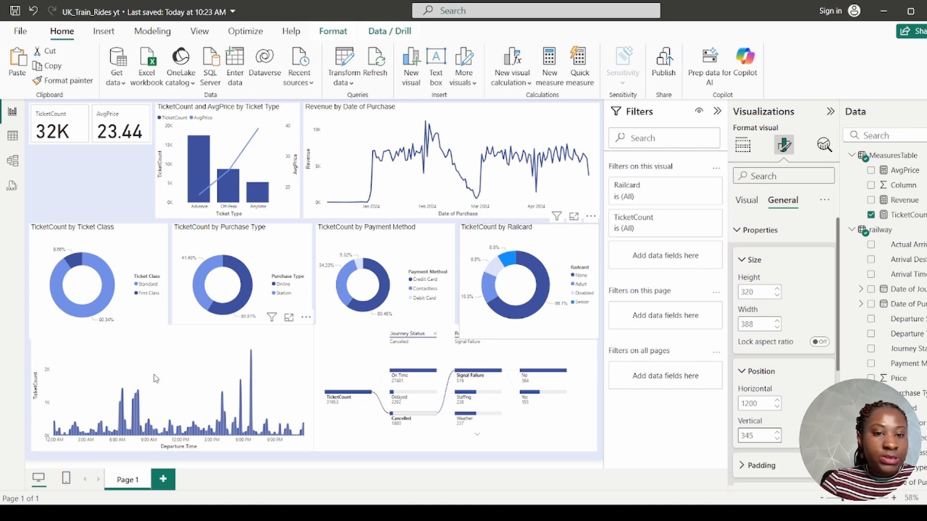
Step: Set the horizontal position of the TicketCount by Departure Time chart to 10
{"action": "left_click", "coordinate": [191, 357]}
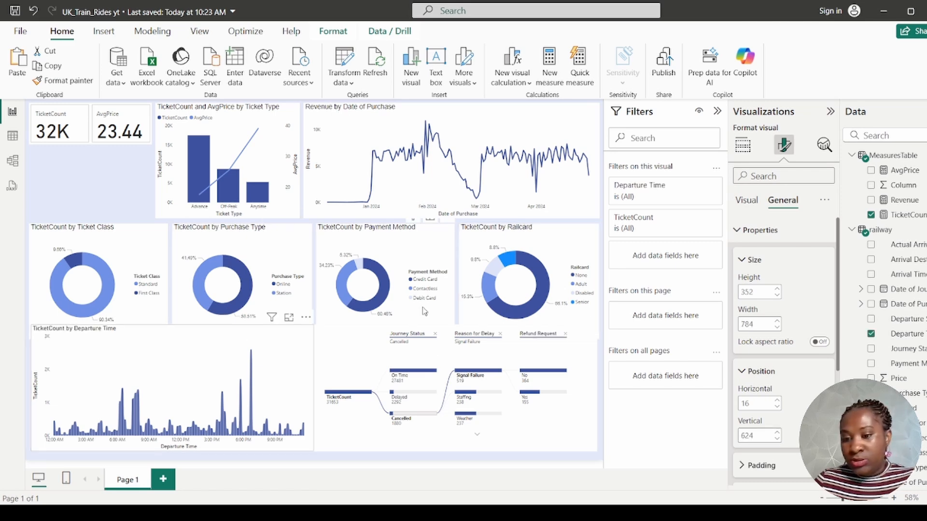
{"action": "left_click", "coordinate": [760, 404]}
{"action": "key", "text": "BackSpace"}
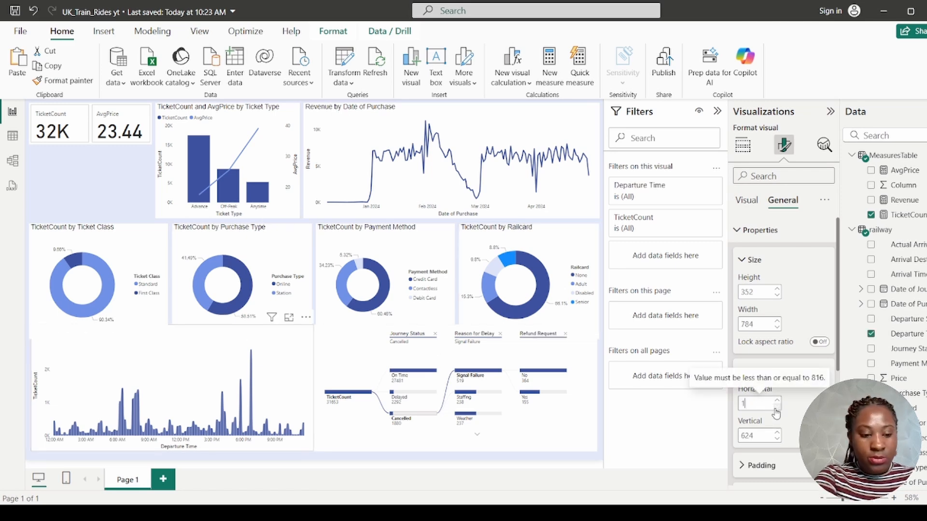
{"action": "type", "text": "0"}
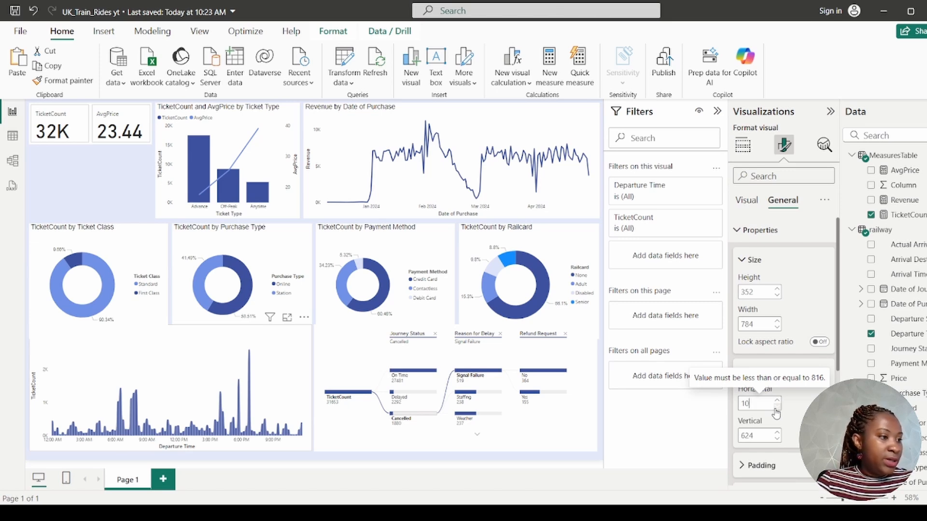
Step: Resize the Departure Time chart to height 320 and width 785, and set its vertical position to 680
{"action": "double_click", "coordinate": [754, 292]}
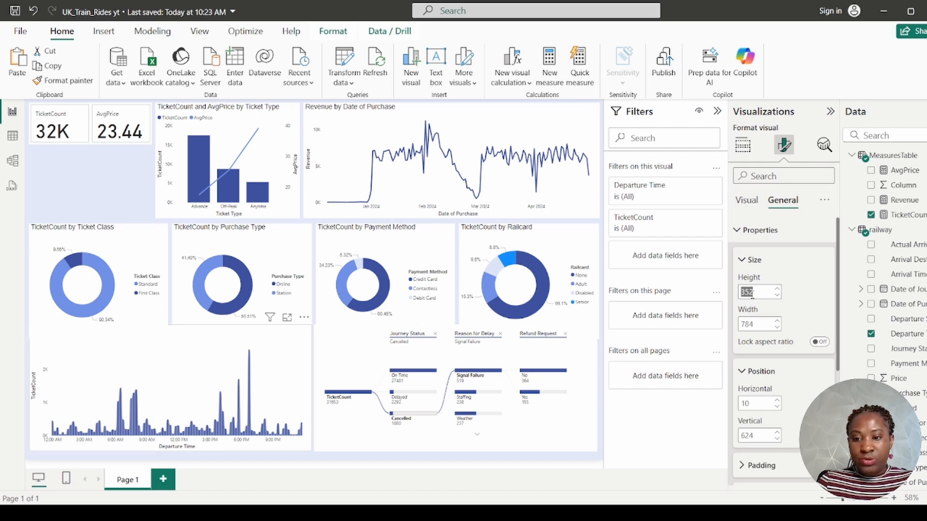
{"action": "type", "text": "320"}
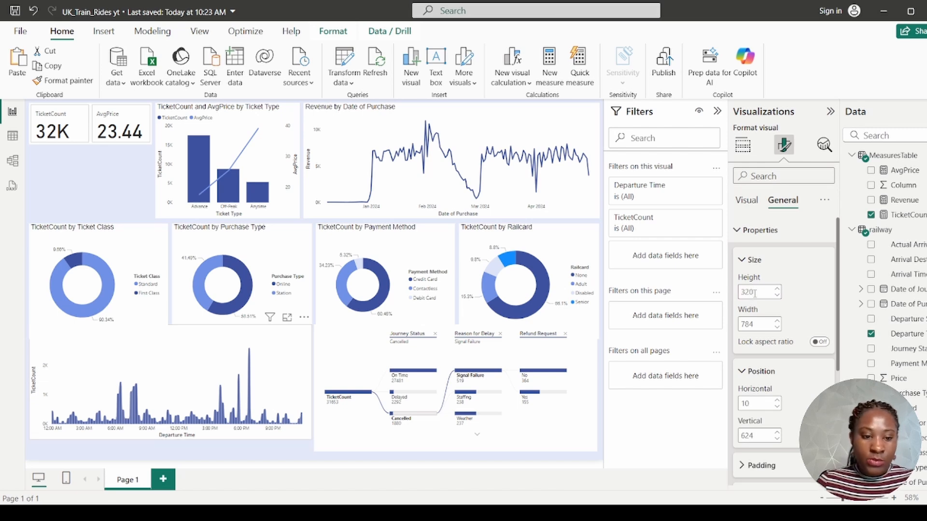
{"action": "double_click", "coordinate": [754, 325]}
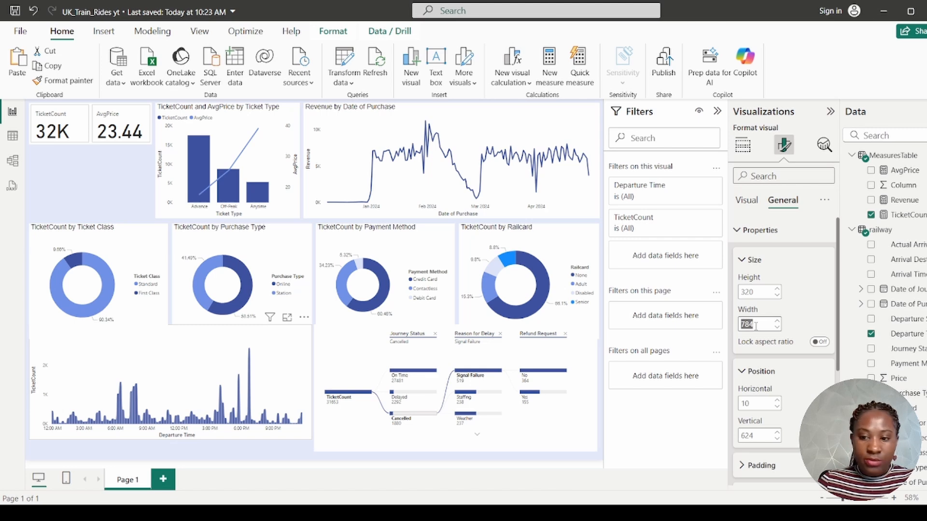
{"action": "type", "text": "78"}
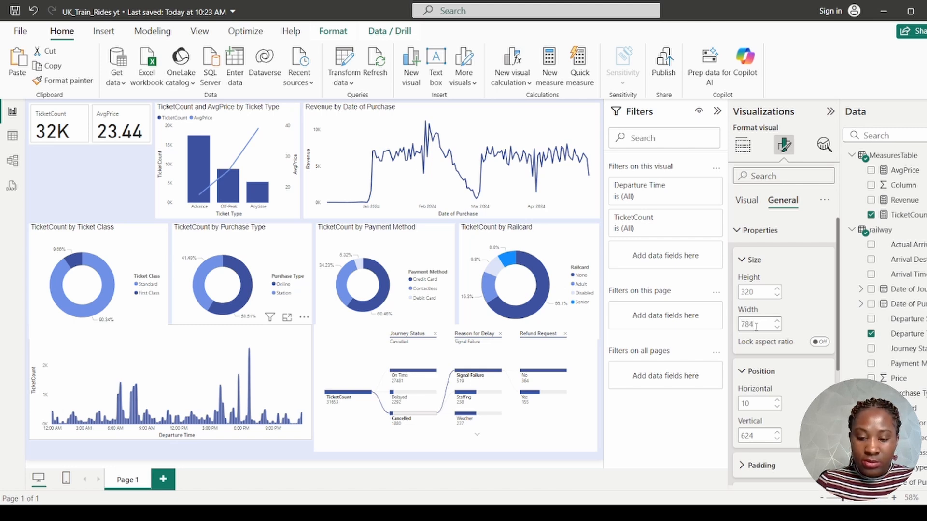
{"action": "type", "text": "5"}
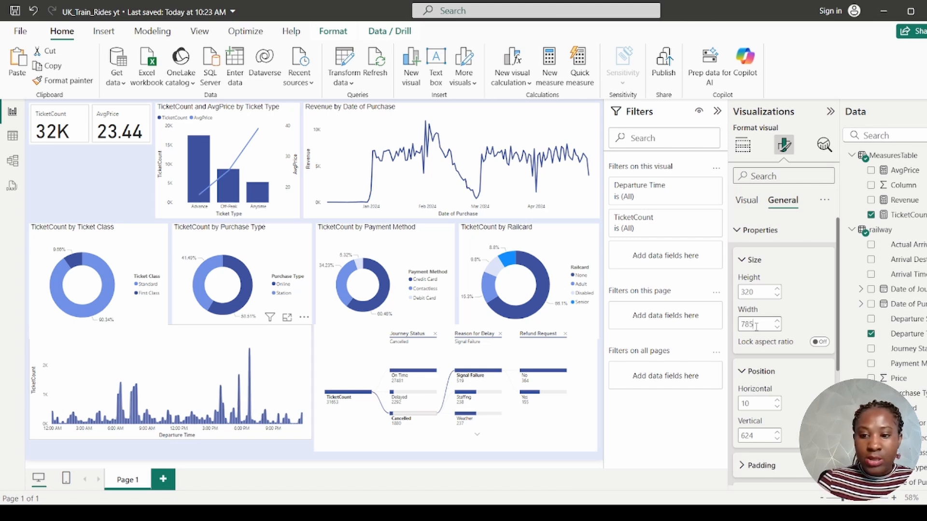
{"action": "left_click", "coordinate": [757, 436]}
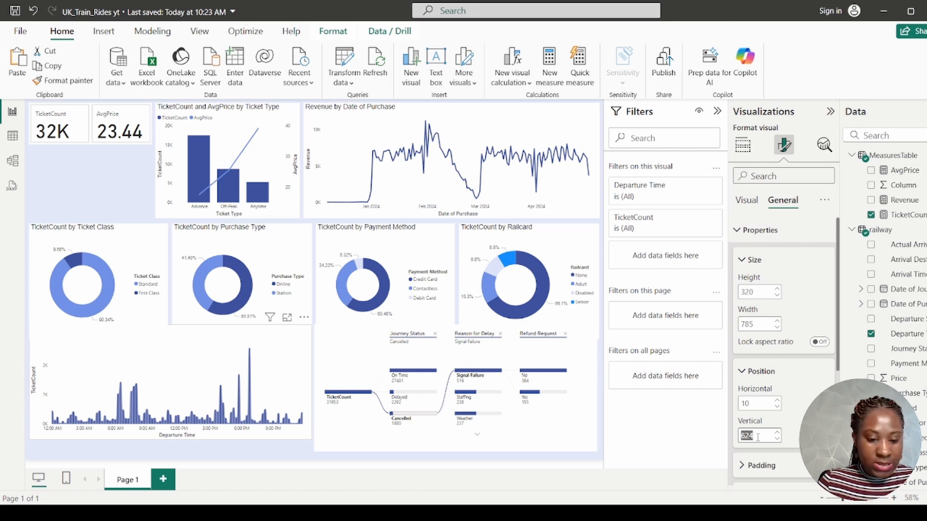
{"action": "type", "text": "680"}
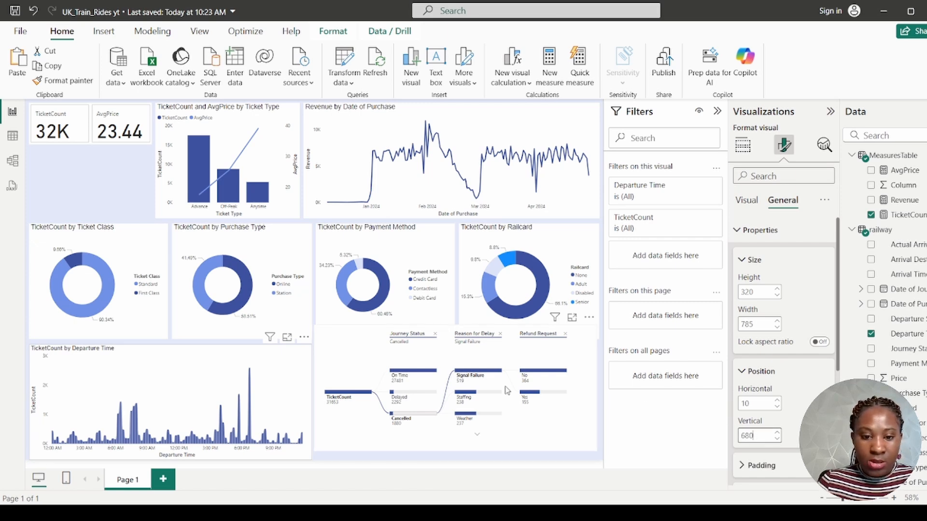
Step: Move the decomposition tree visual to horizontal position 805 and vertical position 648
{"action": "left_click", "coordinate": [363, 358]}
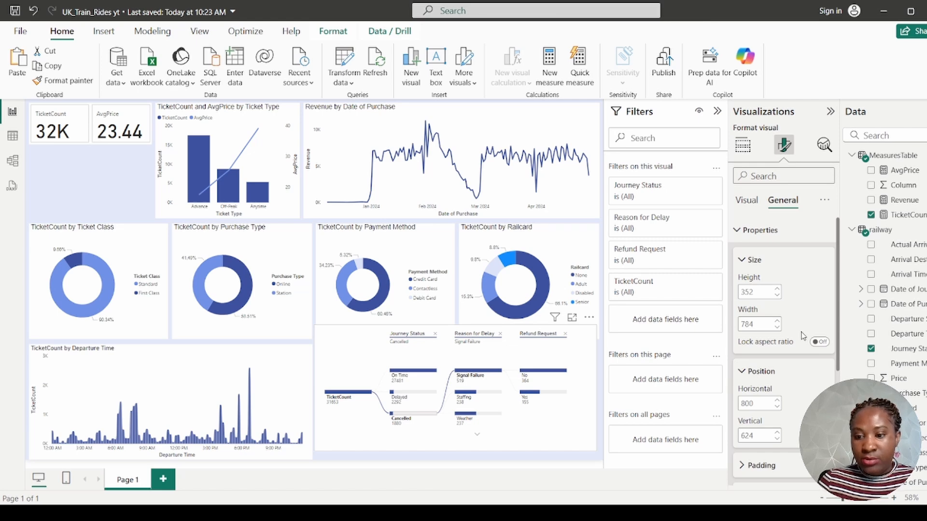
{"action": "double_click", "coordinate": [754, 436]}
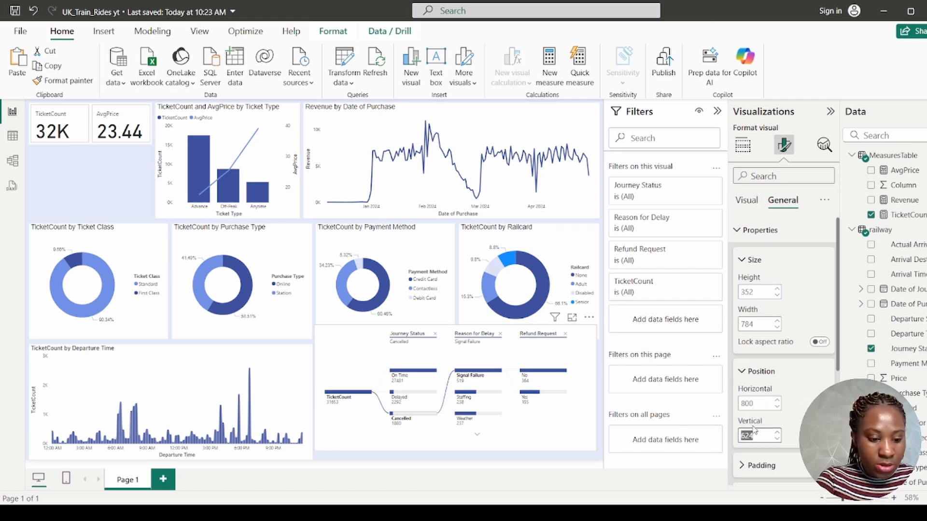
{"action": "type", "text": "680"}
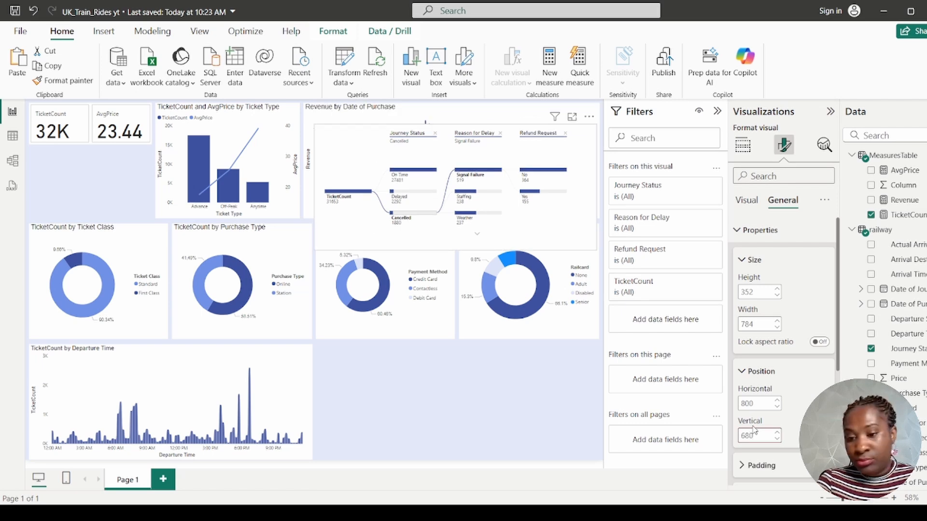
{"action": "key", "text": "BackSpace"}
{"action": "left_click", "coordinate": [753, 404]}
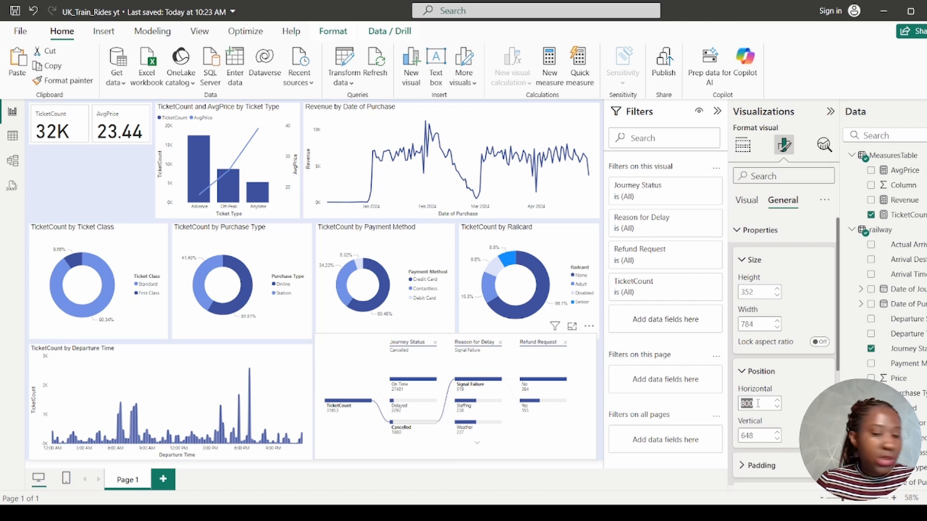
{"action": "left_click", "coordinate": [754, 403]}
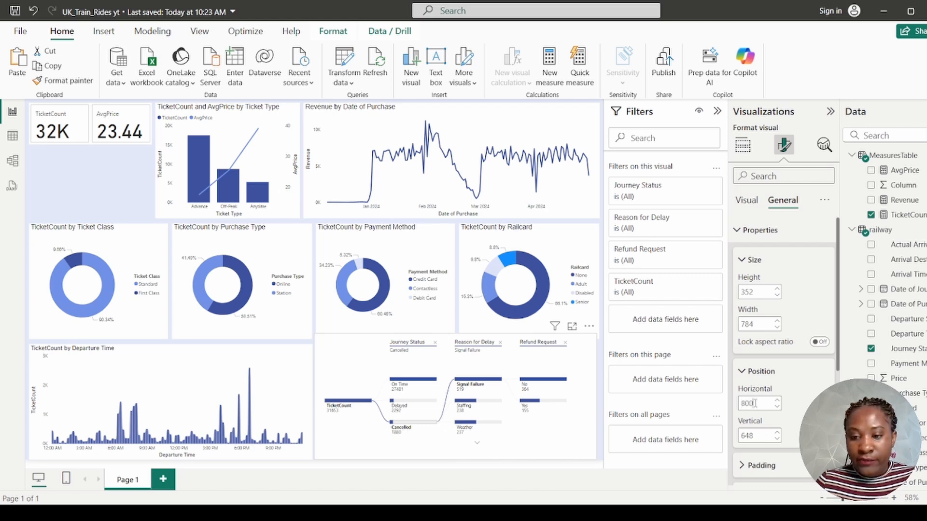
{"action": "key", "text": "BackSpace"}
{"action": "type", "text": "5"}
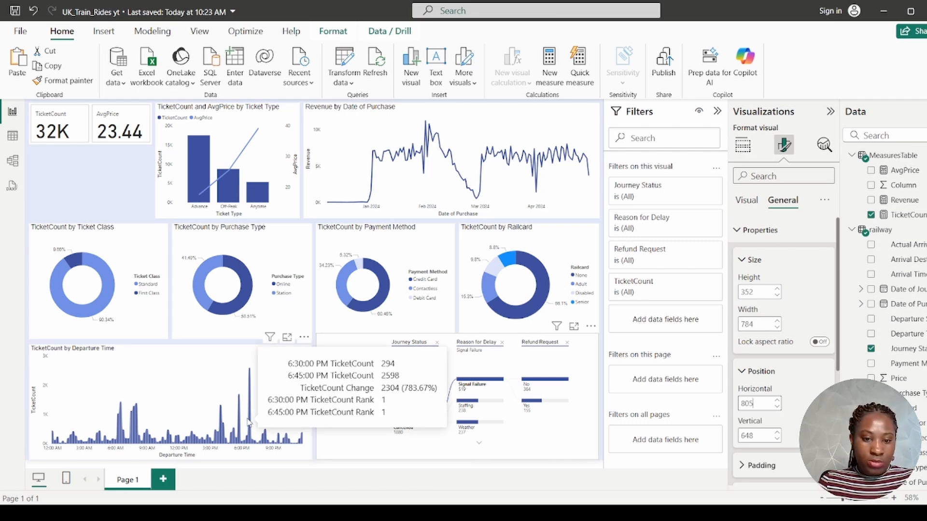
Step: Resize the decomposition tree to width 785 and height 320 to match the Departure Time chart
{"action": "mouse_move", "coordinate": [250, 420]}
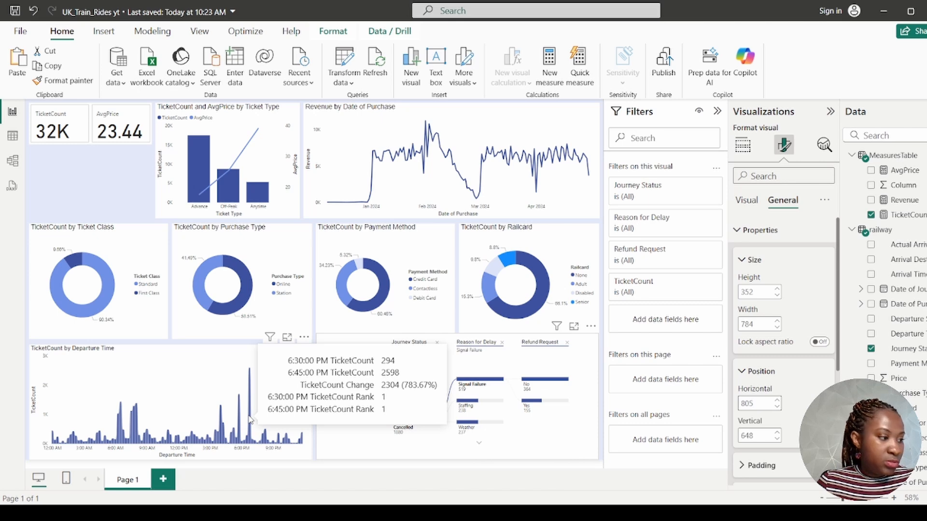
{"action": "left_click", "coordinate": [203, 379]}
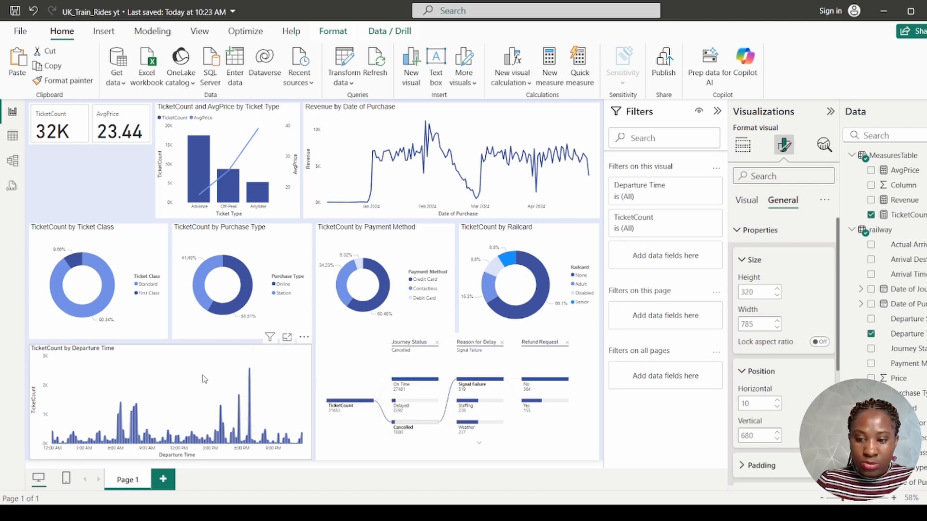
{"action": "left_click", "coordinate": [337, 374]}
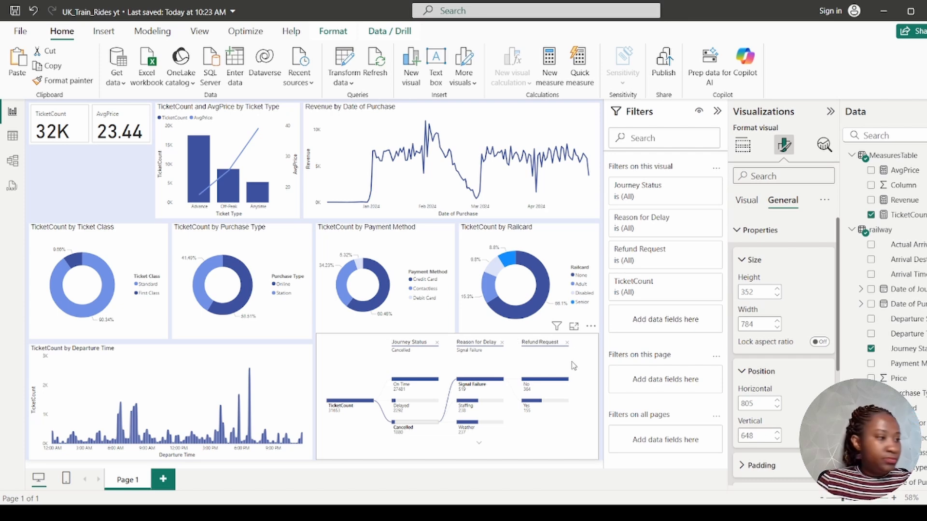
{"action": "double_click", "coordinate": [758, 325]}
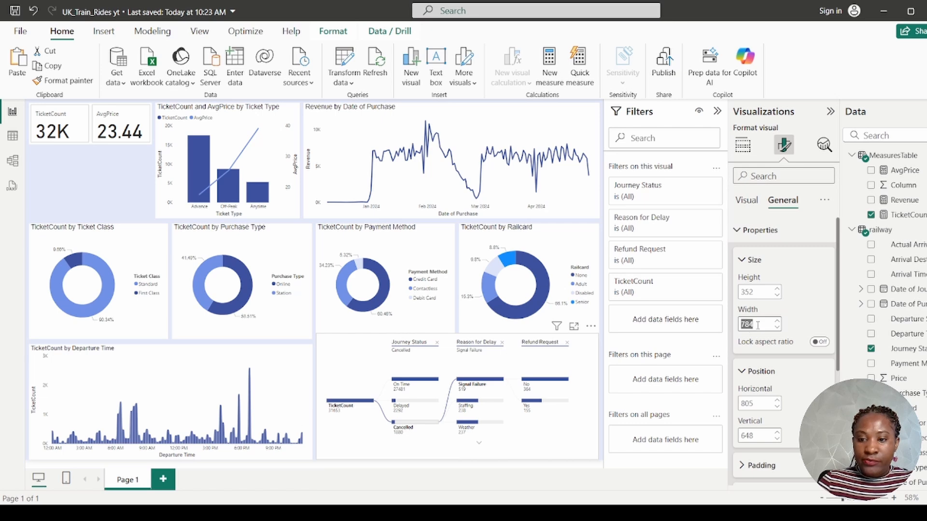
{"action": "left_click", "coordinate": [751, 326]}
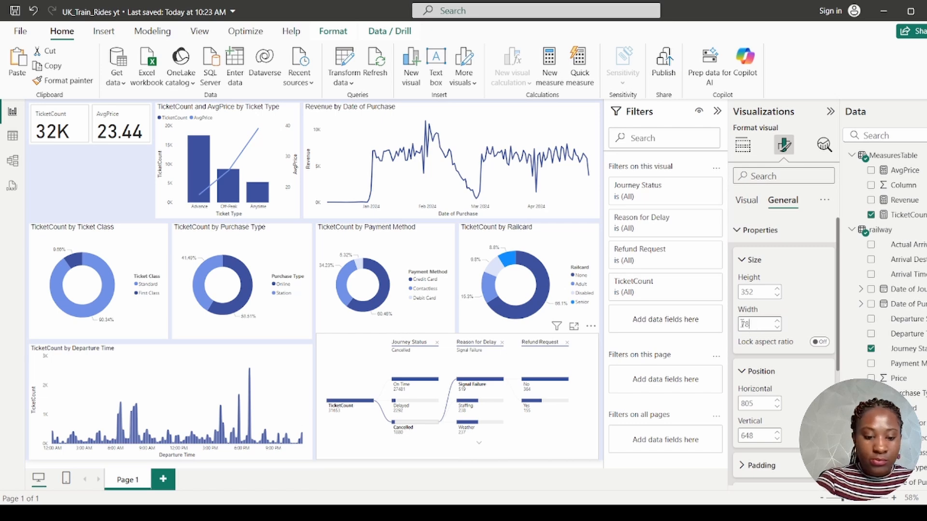
{"action": "type", "text": "5"}
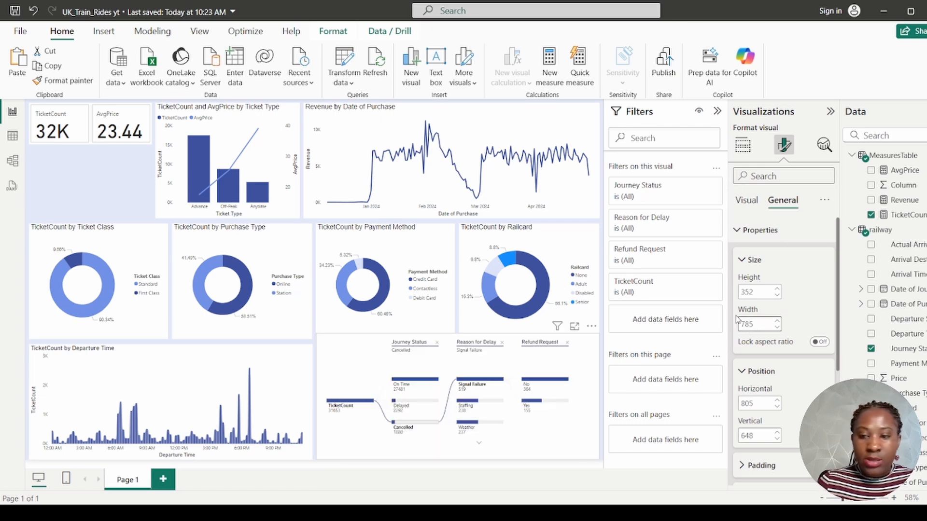
{"action": "double_click", "coordinate": [756, 292]}
{"action": "left_click", "coordinate": [757, 292]}
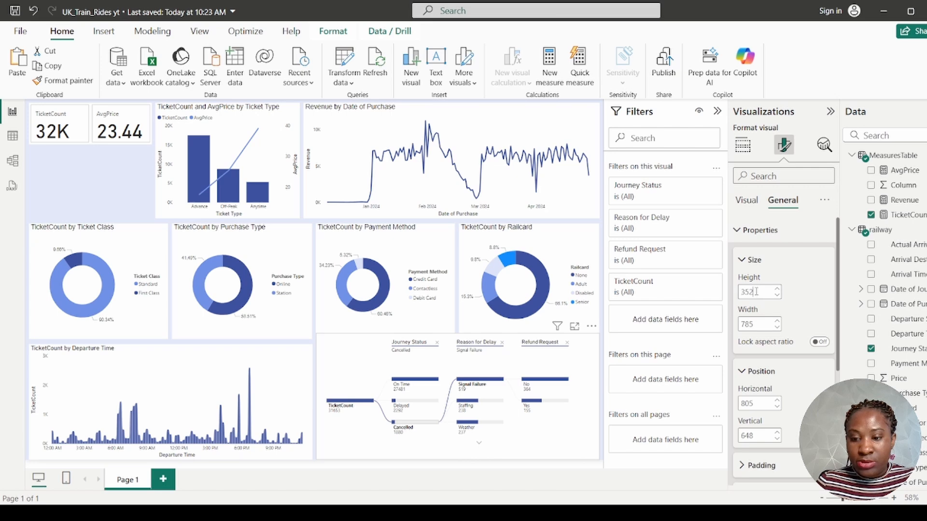
{"action": "key", "text": "BackSpace"}
{"action": "key", "text": "BackSpace"}
{"action": "type", "text": "20"}
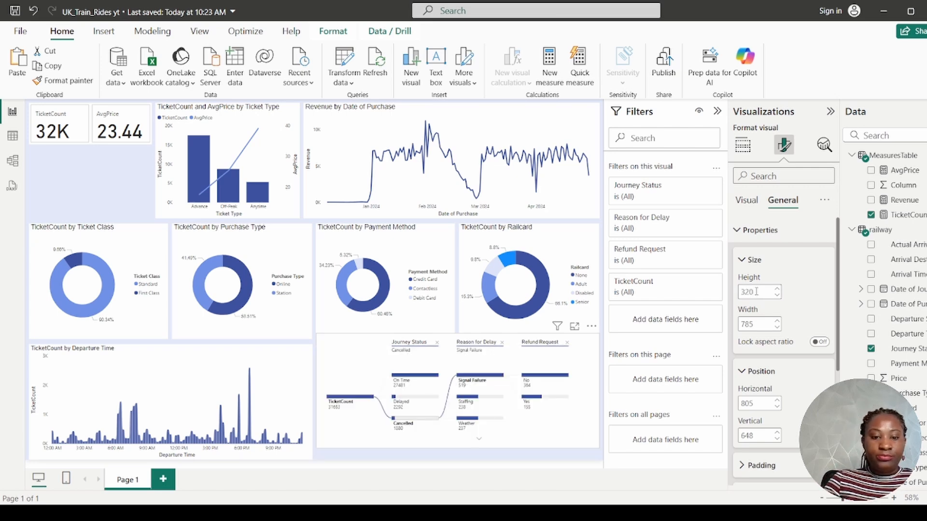
Step: Set the decomposition tree's vertical position to 680 to align it with the Departure Time chart
{"action": "left_click", "coordinate": [756, 436]}
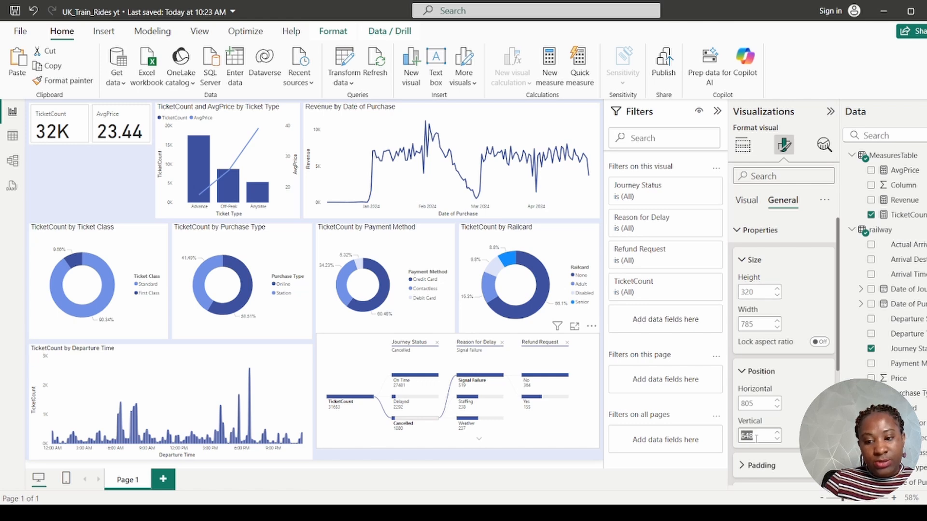
{"action": "left_click", "coordinate": [756, 436]}
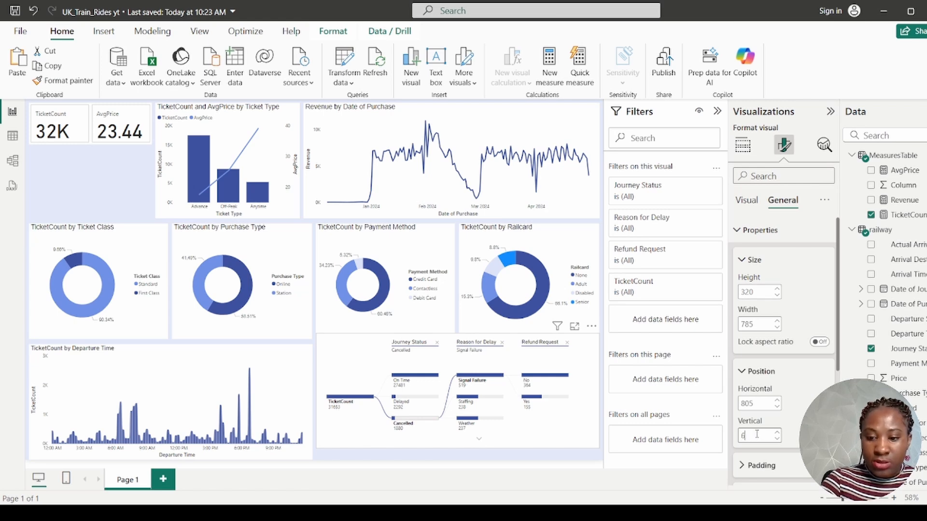
{"action": "type", "text": "6"}
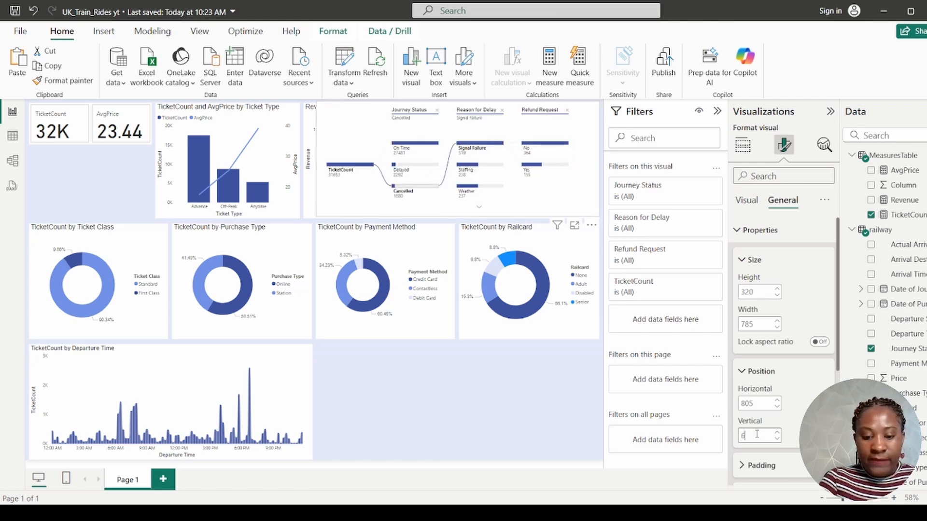
{"action": "type", "text": "80"}
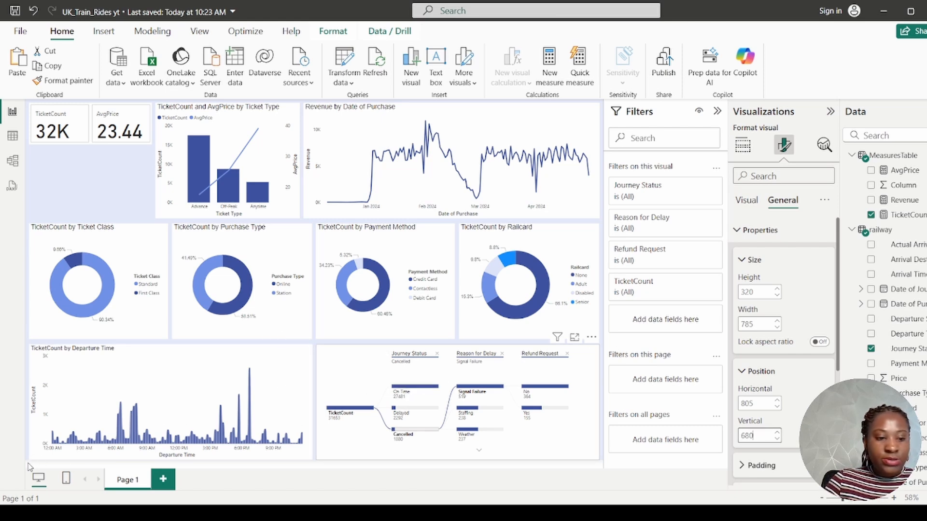
Step: Set the report page's canvas height to 1010 px in the canvas settings
{"action": "left_click", "coordinate": [84, 191]}
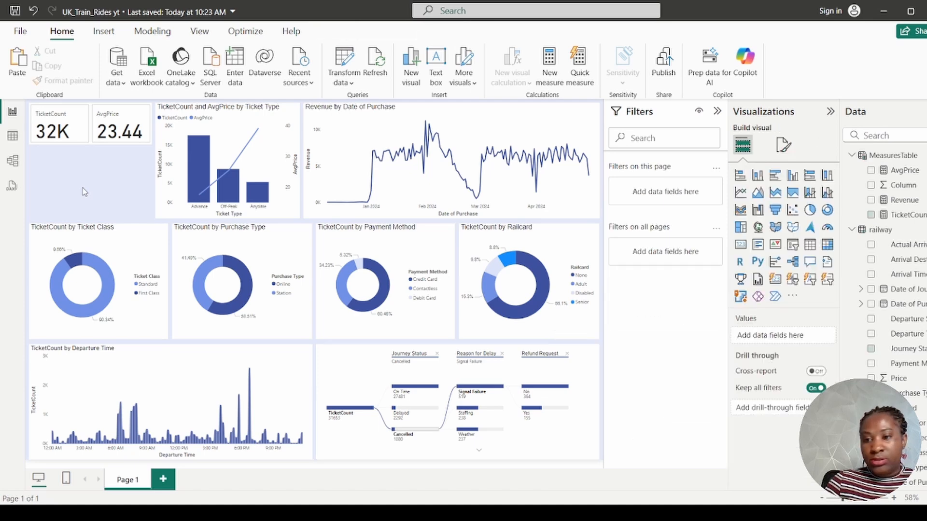
{"action": "left_click", "coordinate": [783, 145]}
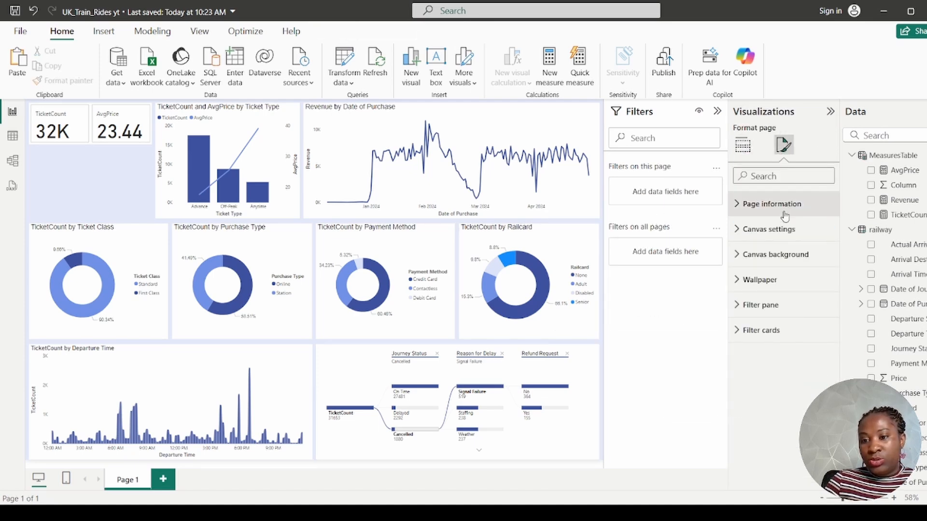
{"action": "left_click", "coordinate": [782, 231]}
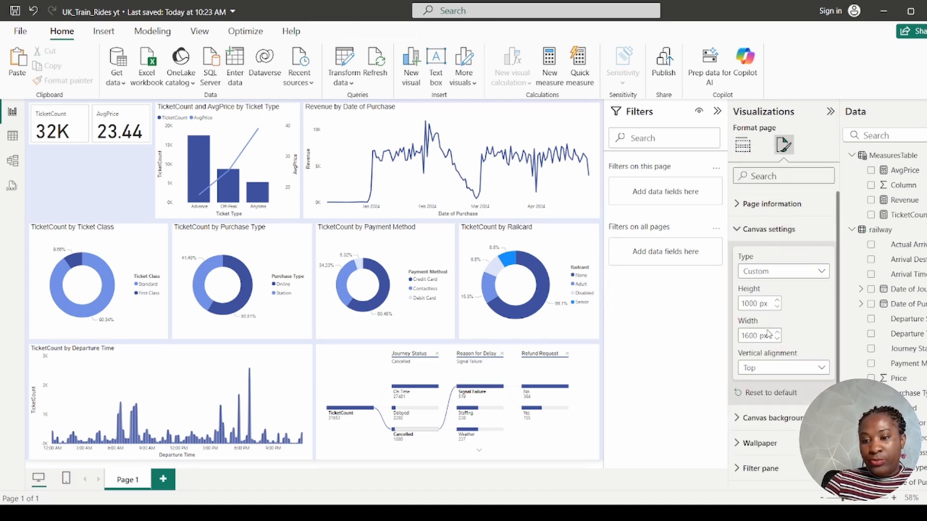
{"action": "double_click", "coordinate": [749, 303]}
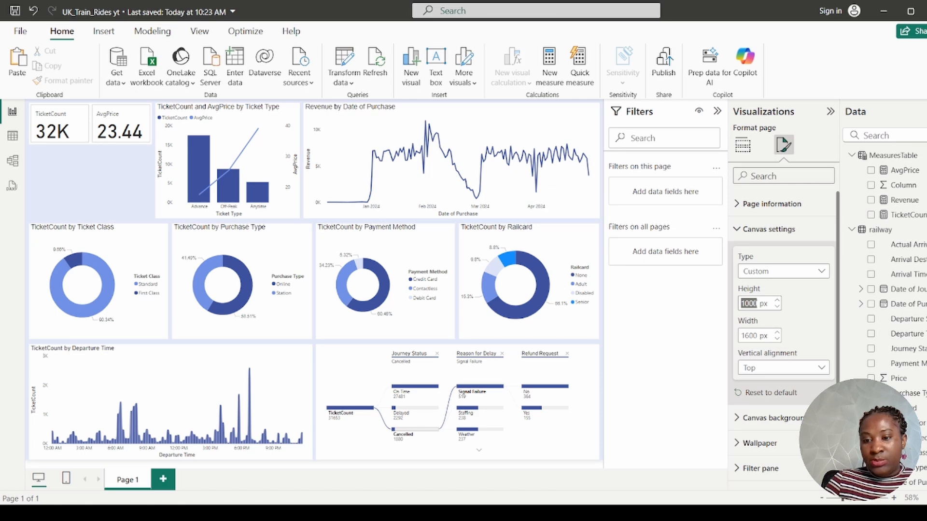
{"action": "left_click", "coordinate": [751, 303]}
{"action": "key", "text": "BackSpace"}
{"action": "type", "text": "1"}
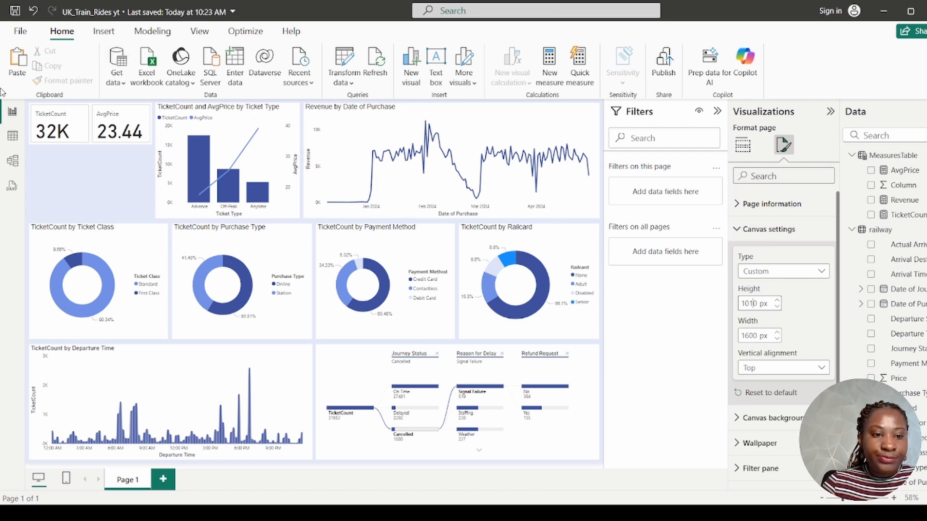
Step: Add an empty KPI visual in the free area below the TicketCount and AvgPrice cards
{"action": "left_click", "coordinate": [109, 171]}
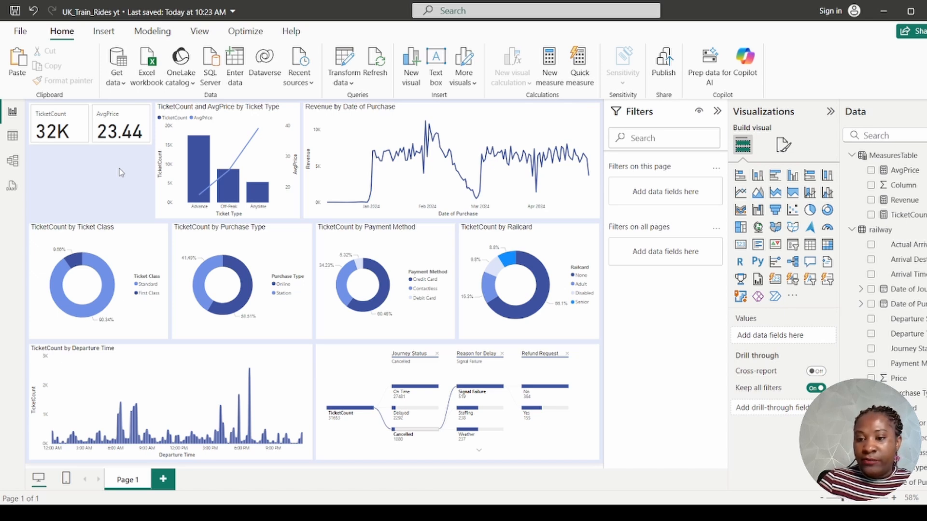
{"action": "left_click", "coordinate": [779, 247]}
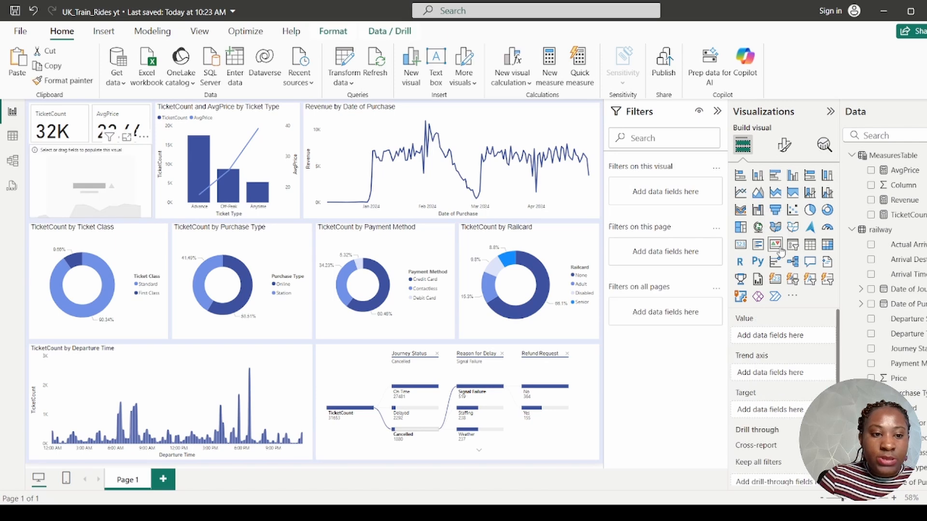
Step: In the railway table, start a calculated column named Week that uses the WEEKNUM function
{"action": "left_click", "coordinate": [12, 137]}
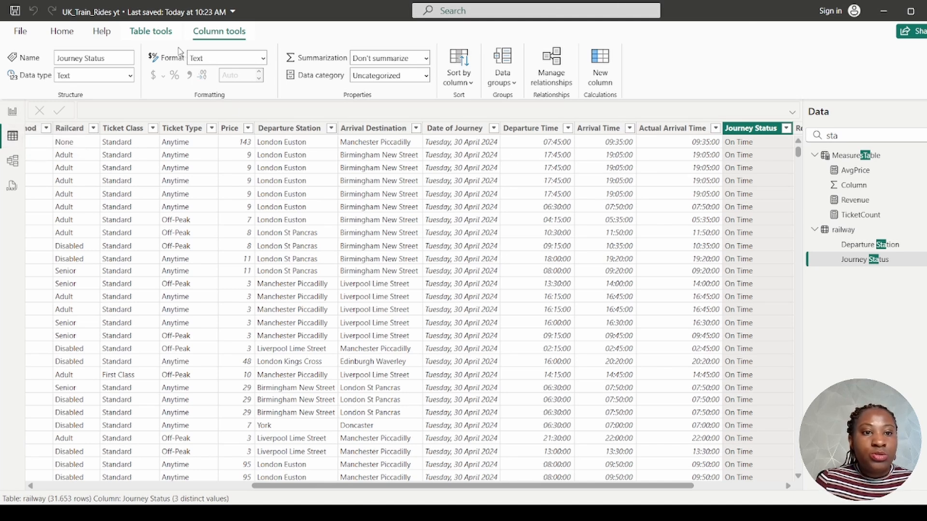
{"action": "left_click", "coordinate": [600, 69]}
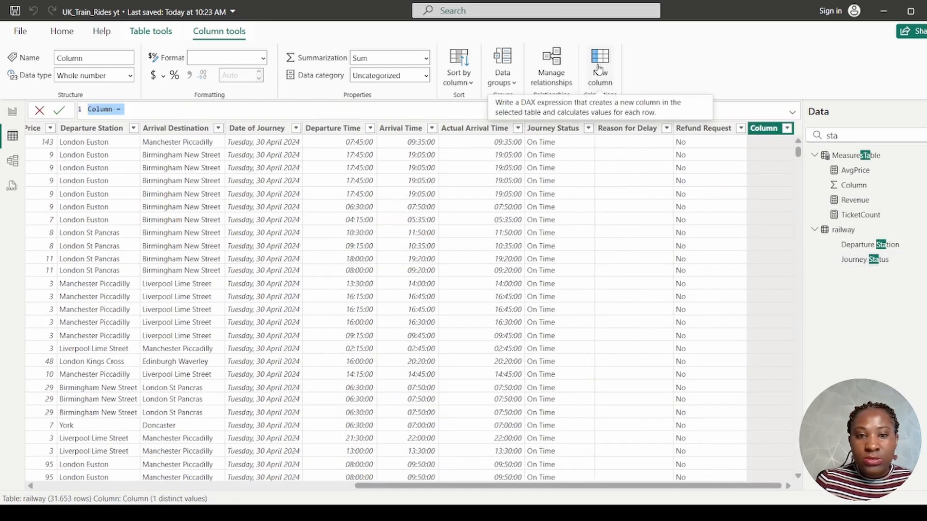
{"action": "type", "text": "Wee"}
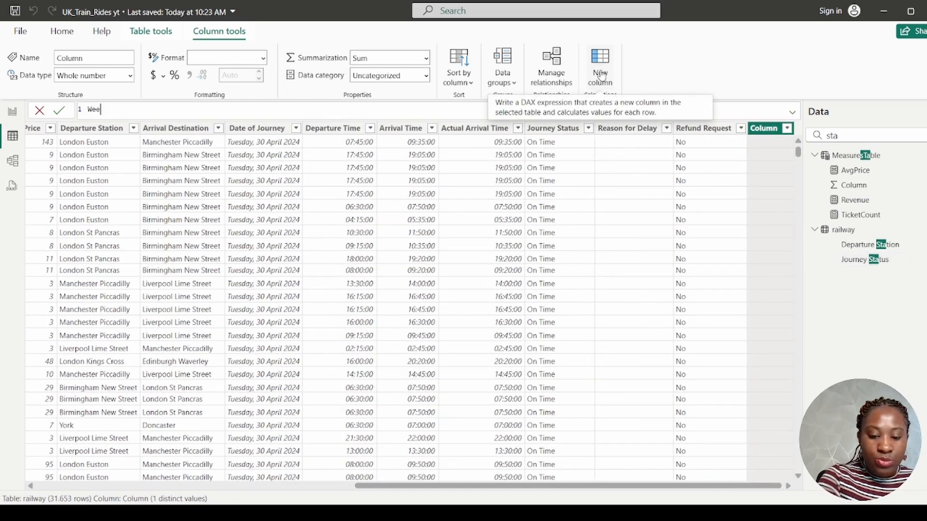
{"action": "type", "text": "k = wee"}
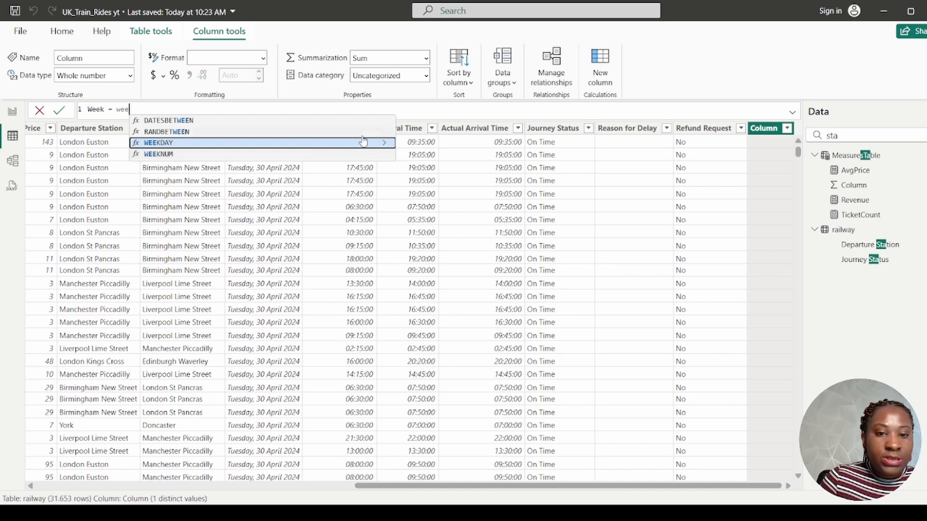
{"action": "left_click", "coordinate": [384, 144]}
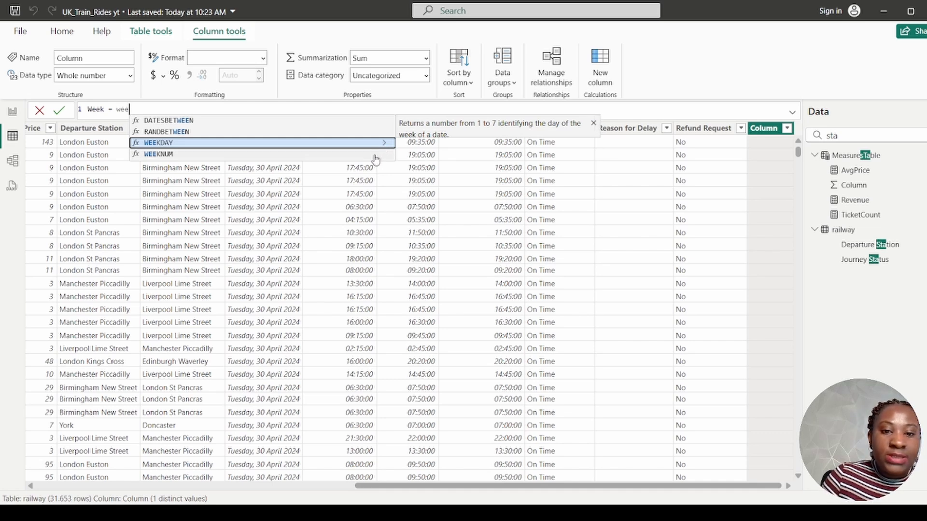
{"action": "double_click", "coordinate": [381, 156]}
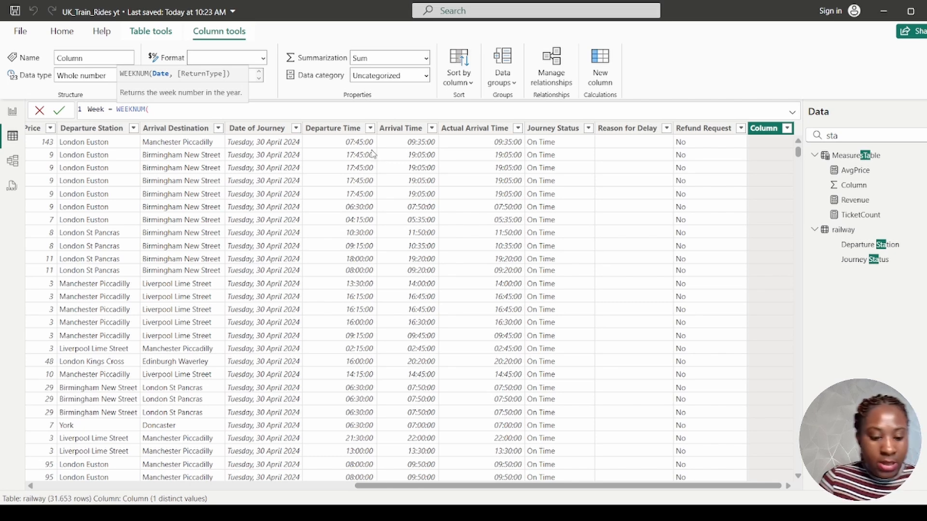
Step: Complete the Week column formula with railway[Date of Purchase] as the WEEKNUM argument and commit it
{"action": "type", "text": "dat"}
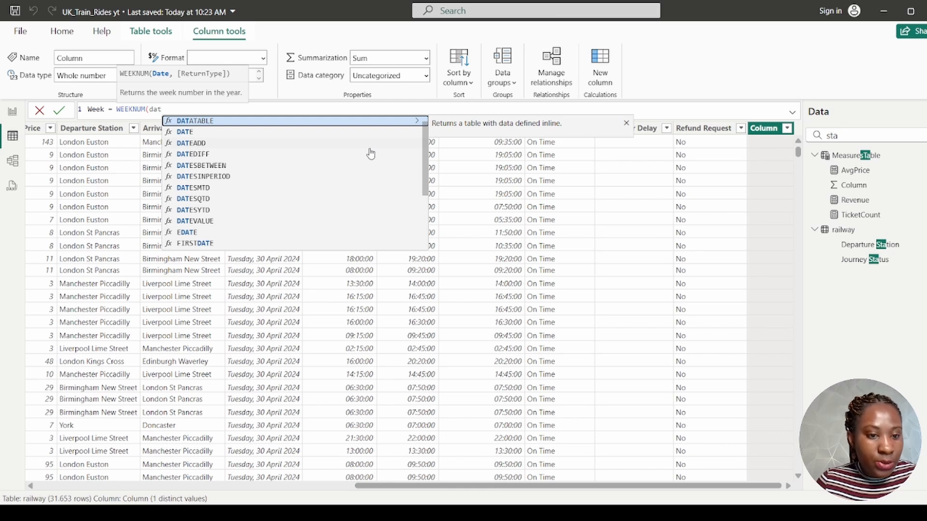
{"action": "type", "text": "e"}
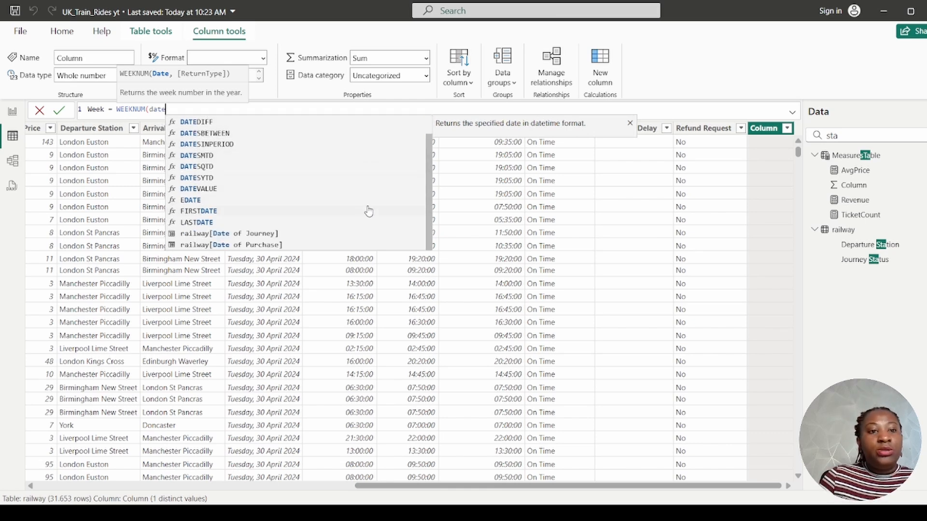
{"action": "left_click", "coordinate": [260, 246]}
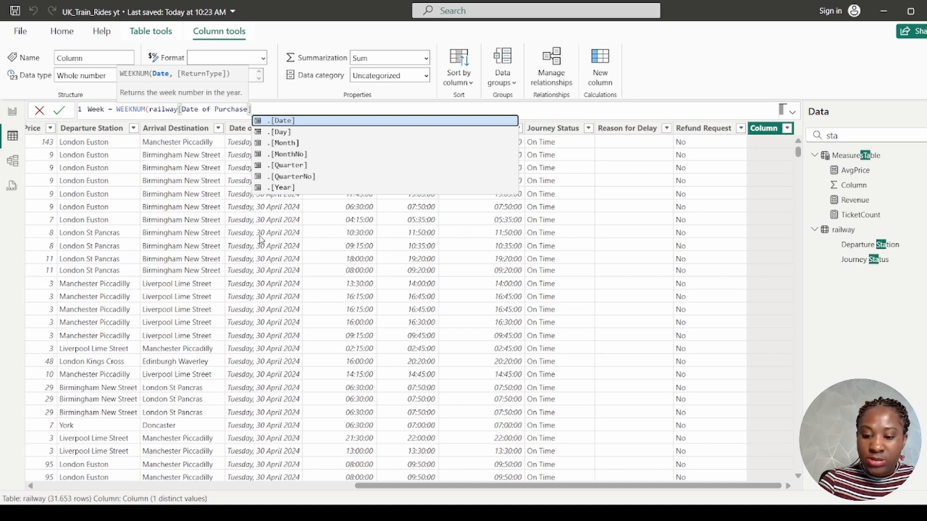
{"action": "key", "text": "Tab"}
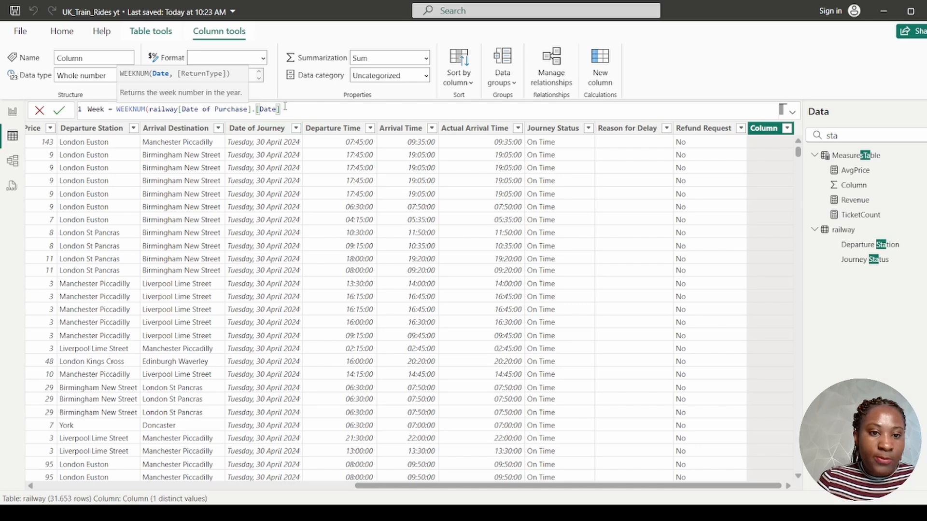
{"action": "left_click_drag", "start_coordinate": [280, 109], "coordinate": [251, 109]}
{"action": "key", "text": "BackSpace"}
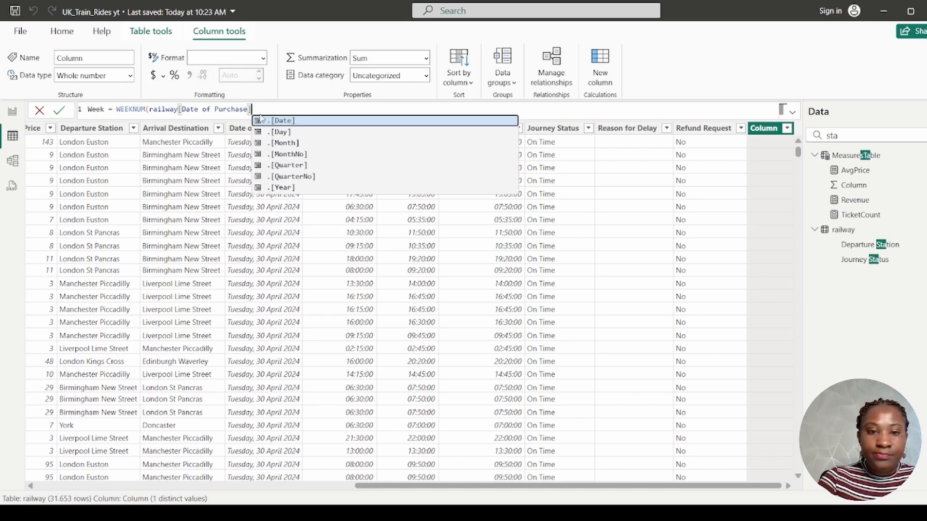
{"action": "type", "text": ")"}
{"action": "key", "text": "Return"}
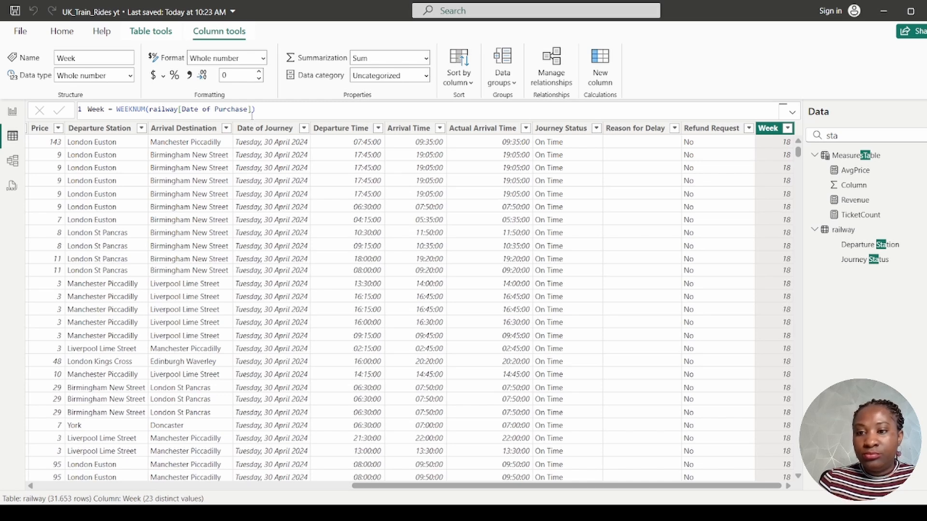
Step: Add a clustered column chart to the report page's empty area, with Week on the X-axis
{"action": "left_click", "coordinate": [19, 115]}
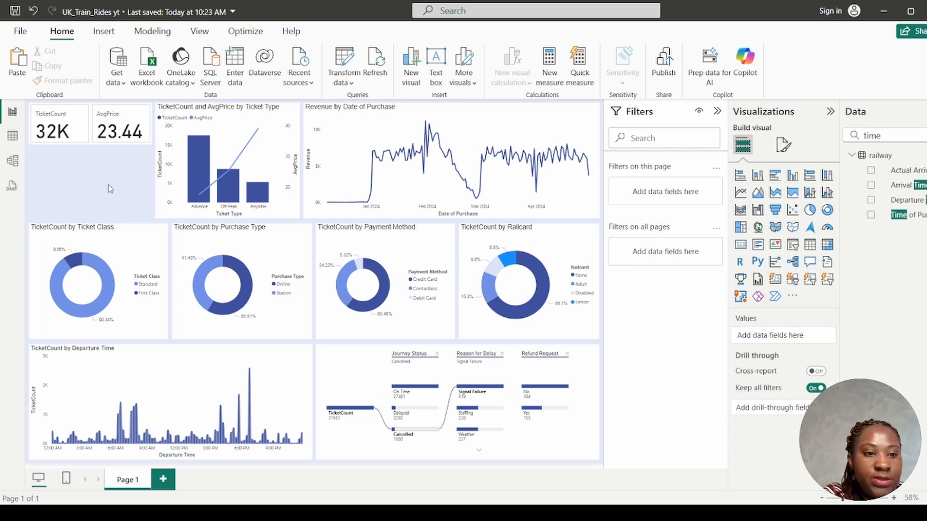
{"action": "left_click", "coordinate": [793, 176]}
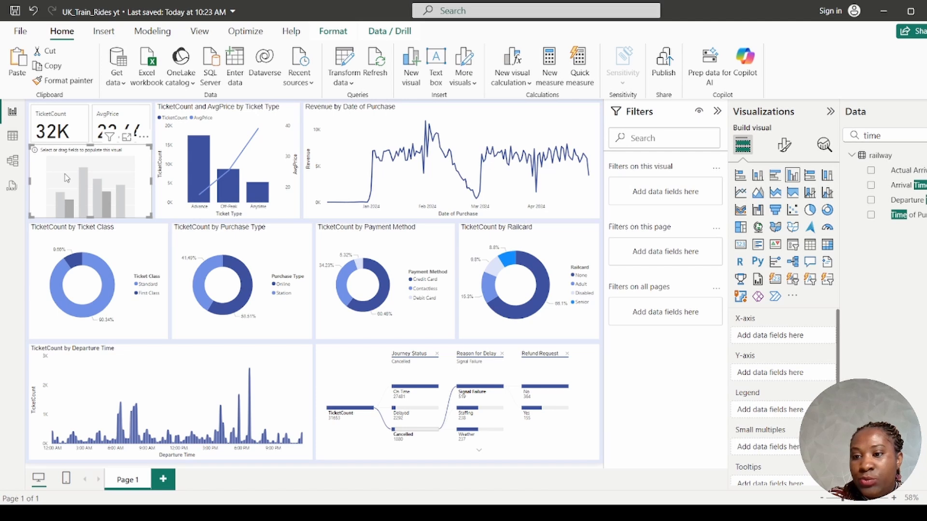
{"action": "double_click", "coordinate": [899, 135]}
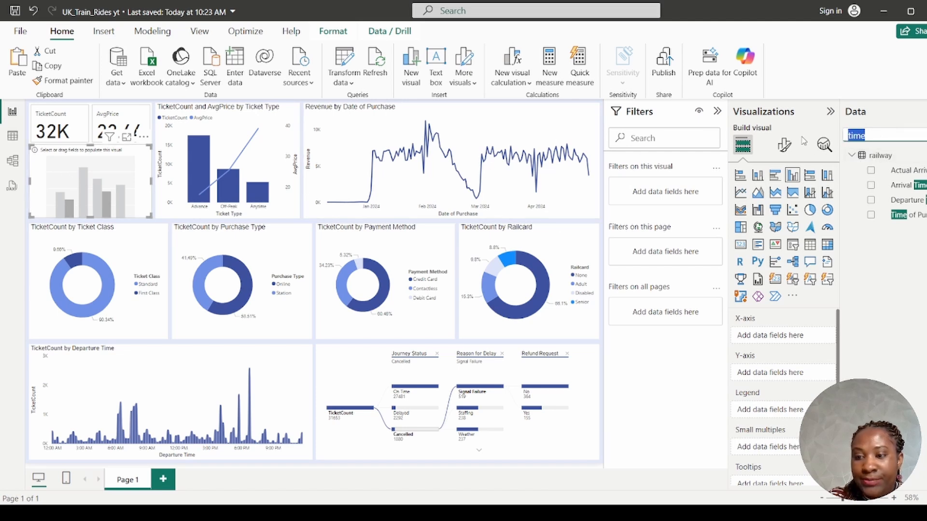
{"action": "type", "text": "wee"}
{"action": "left_click_drag", "start_coordinate": [897, 172], "coordinate": [796, 333]}
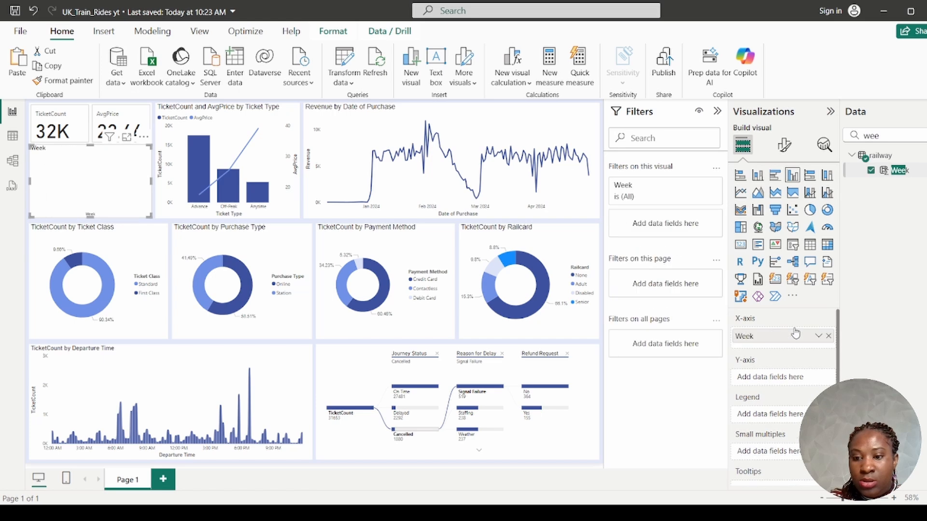
Step: Find the Revenue measure and assign it to the new column chart's Y-axis
{"action": "left_click", "coordinate": [857, 136]}
{"action": "double_click", "coordinate": [857, 136]}
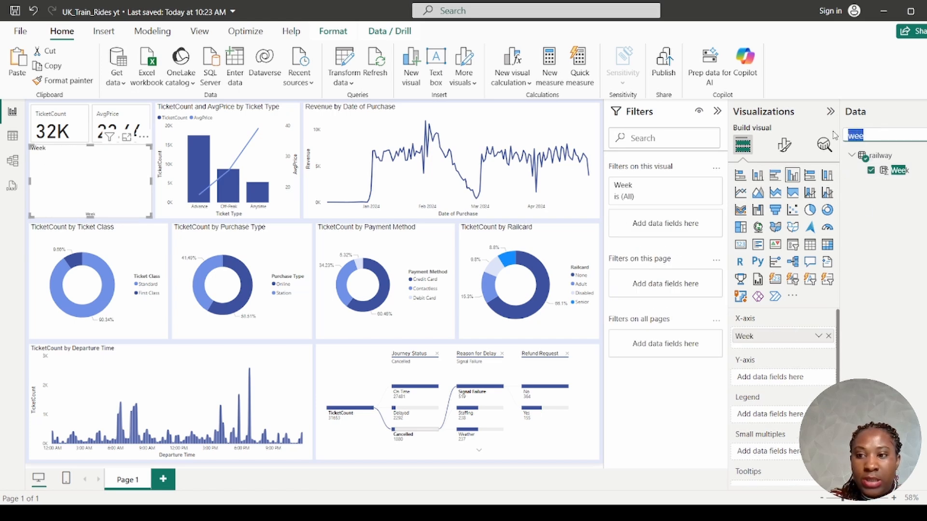
{"action": "type", "text": "rev"}
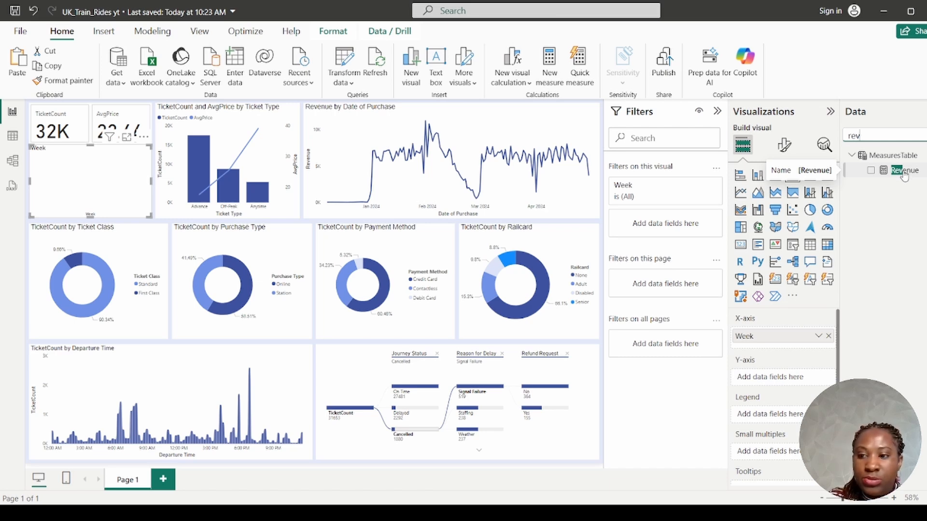
{"action": "left_click_drag", "start_coordinate": [904, 176], "coordinate": [799, 386]}
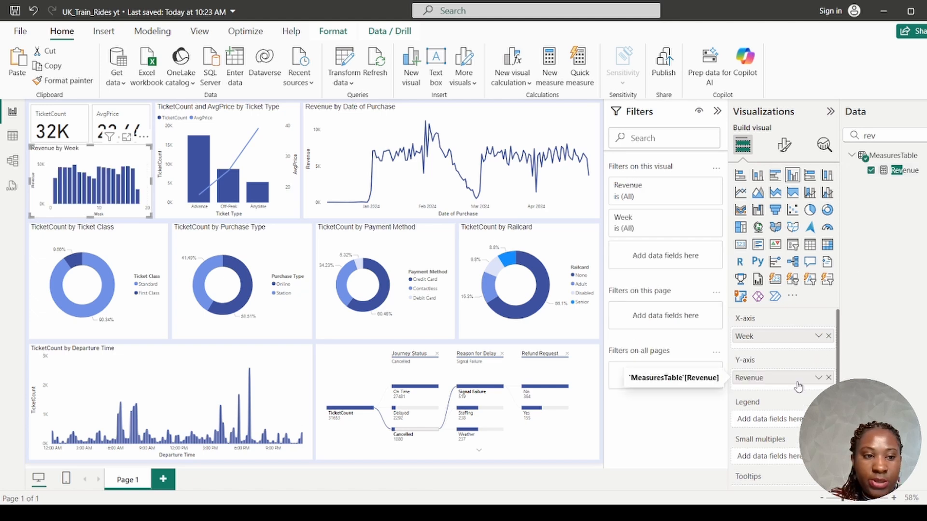
Step: Turn off the X-axis values and title of the Revenue by Week chart
{"action": "left_click", "coordinate": [784, 146]}
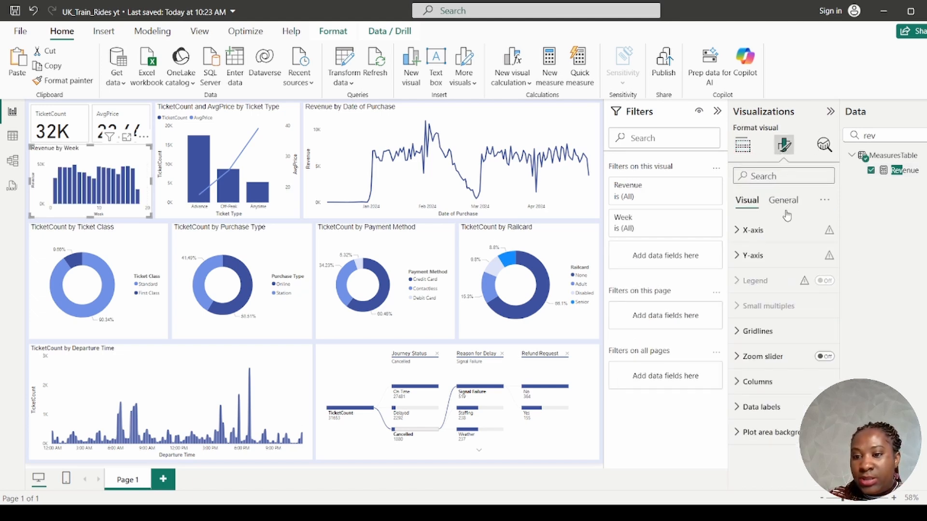
{"action": "left_click", "coordinate": [743, 239]}
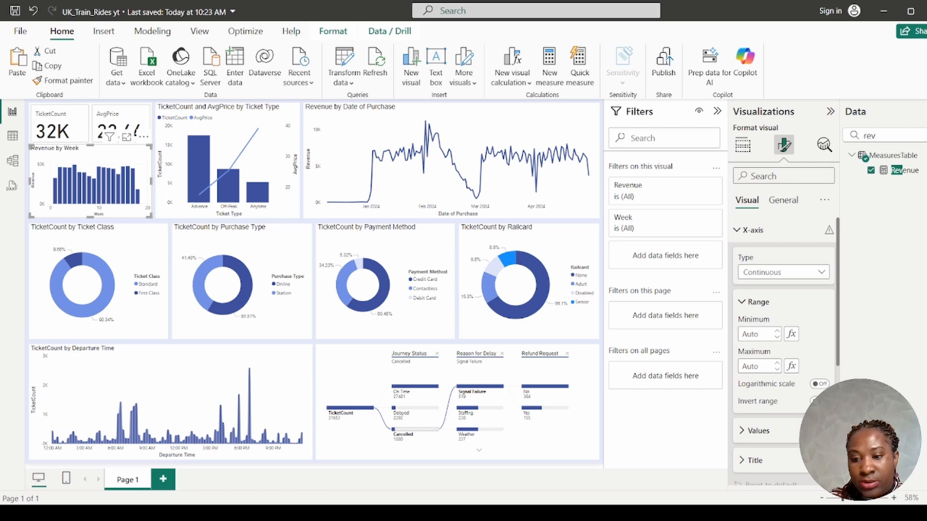
{"action": "left_click", "coordinate": [819, 431]}
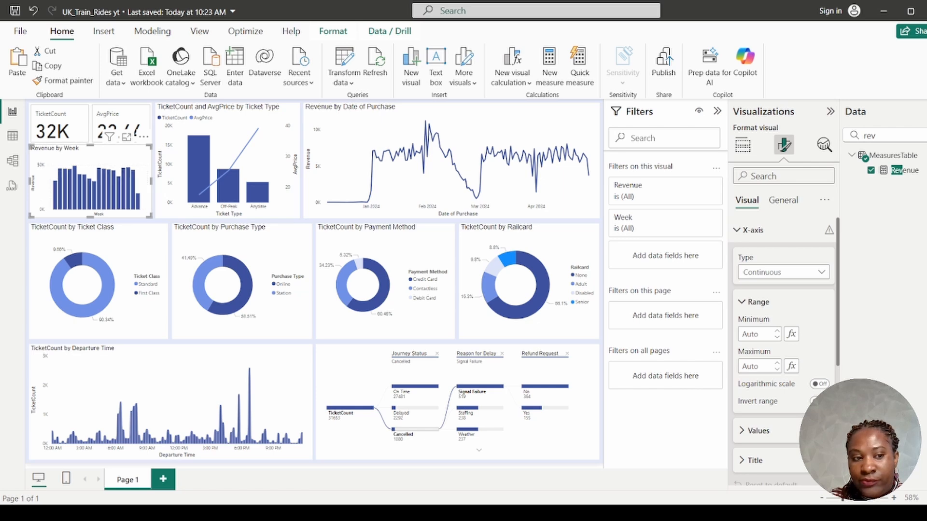
{"action": "left_click", "coordinate": [739, 230]}
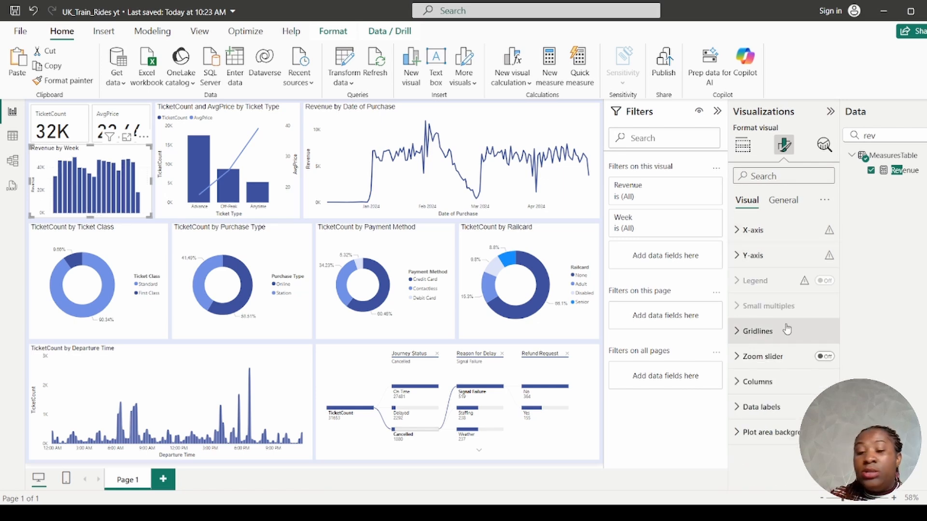
Step: Turn off the Y-axis values and title of the Revenue by Week chart
{"action": "left_click", "coordinate": [739, 266]}
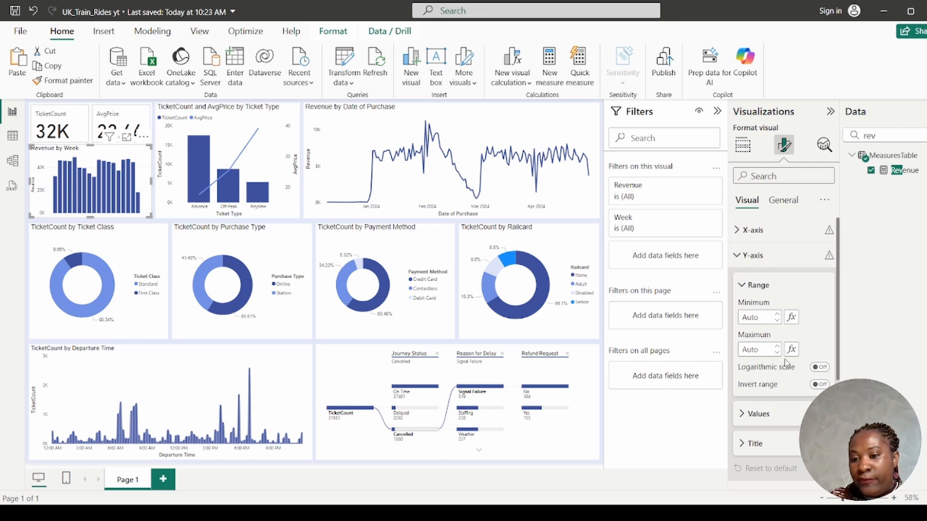
{"action": "left_click", "coordinate": [742, 287]}
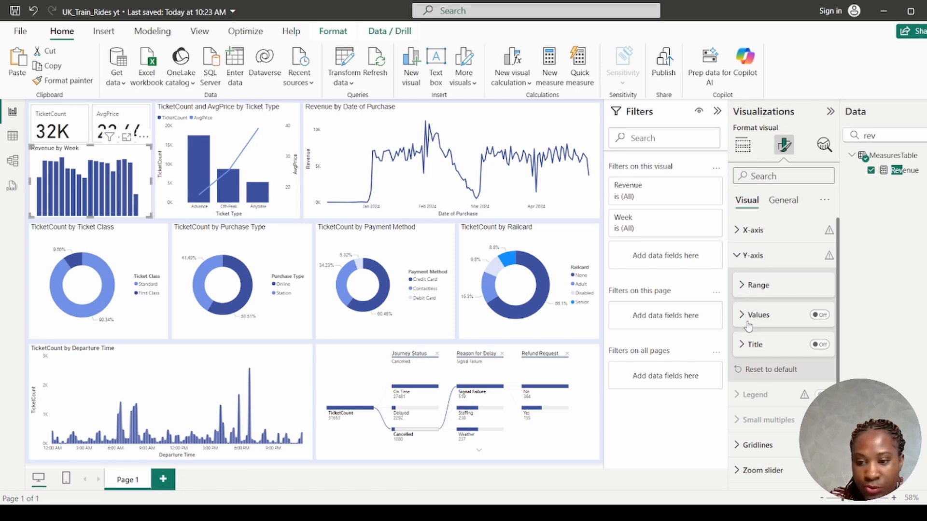
Step: Turn off the horizontal gridlines of the Revenue by Week chart
{"action": "left_click", "coordinate": [765, 443]}
{"action": "scroll", "coordinate": [783, 292], "scroll_direction": "down", "scroll_amount": 5}
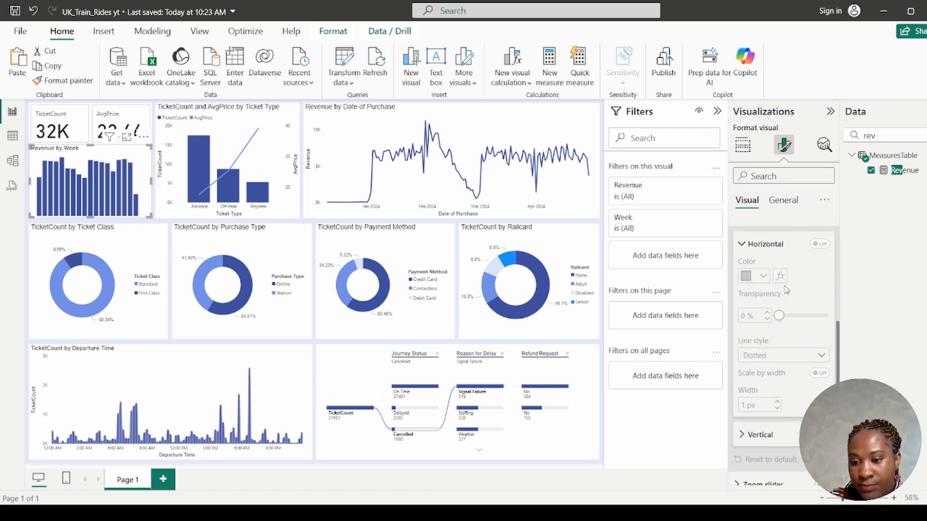
{"action": "scroll", "coordinate": [786, 290], "scroll_direction": "up", "scroll_amount": 5}
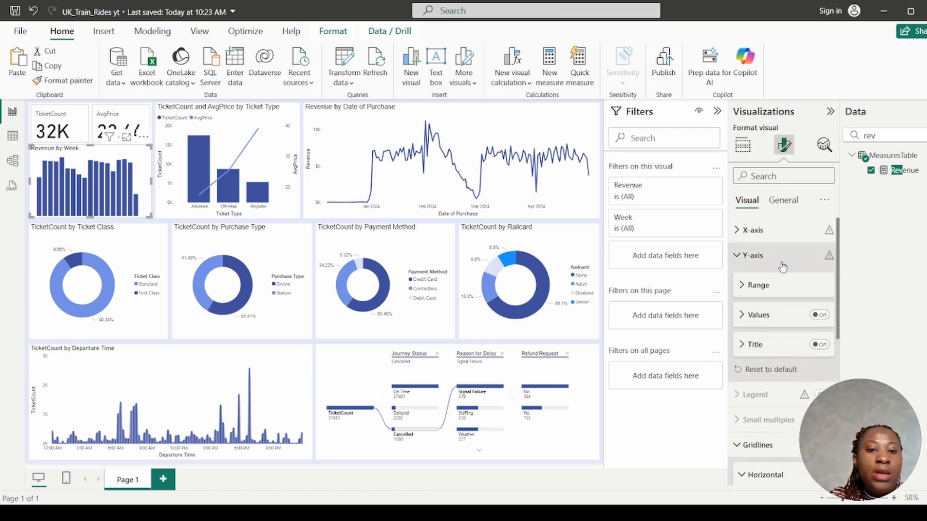
{"action": "left_click", "coordinate": [751, 257]}
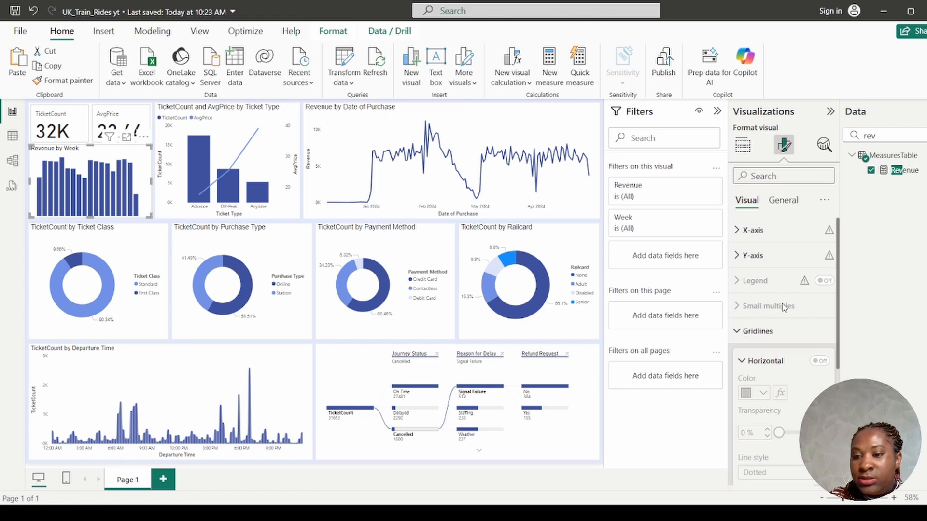
Step: Turn the Y-axis values of the Revenue by Week chart on and off again to check the revenue scale
{"action": "left_click", "coordinate": [750, 260]}
{"action": "left_click", "coordinate": [820, 315]}
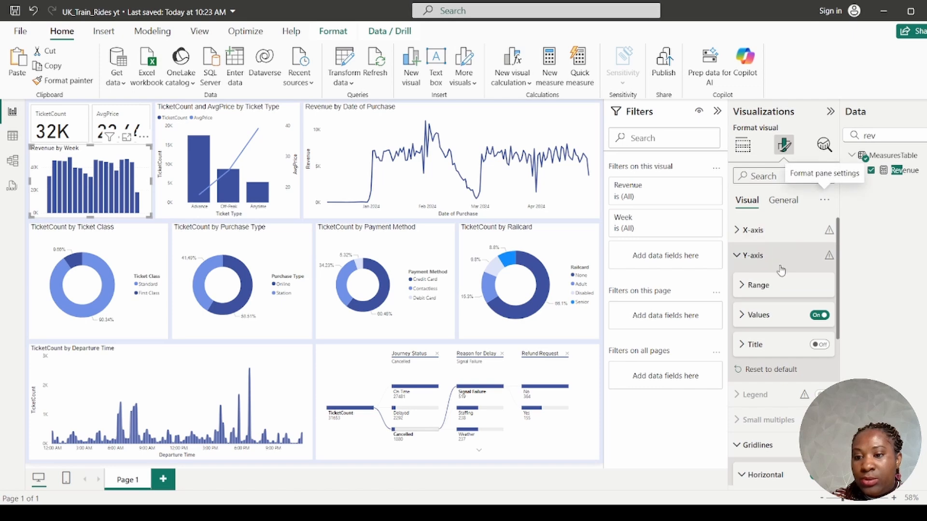
{"action": "left_click", "coordinate": [819, 315]}
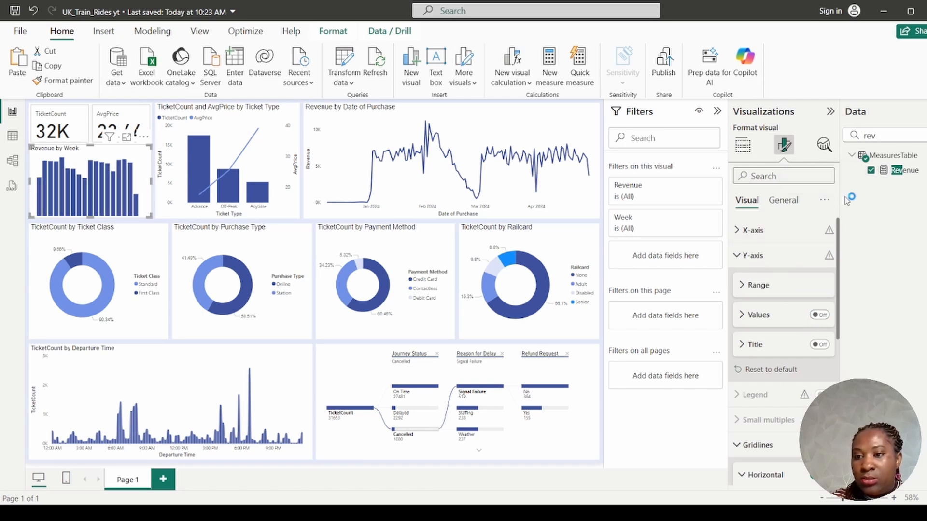
Step: Add an average line for the Revenue series to the Revenue by Week chart
{"action": "left_click", "coordinate": [826, 146]}
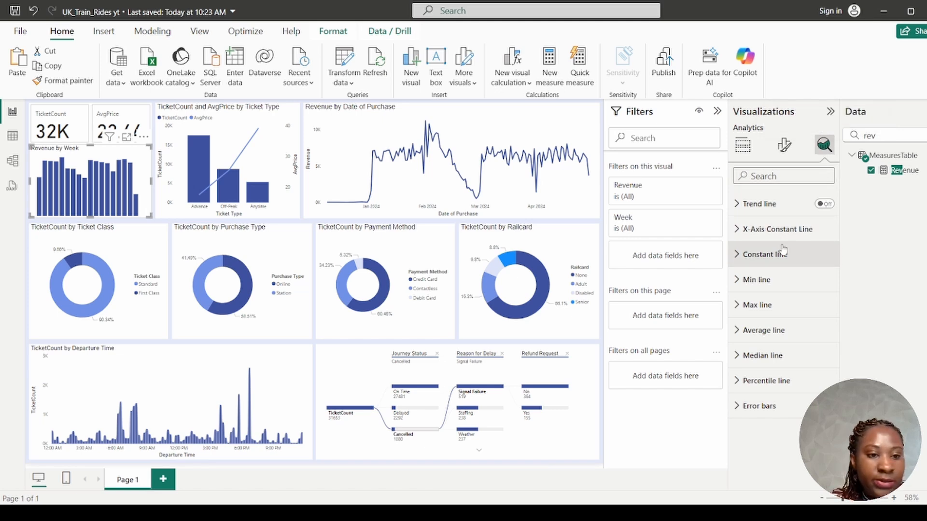
{"action": "left_click", "coordinate": [757, 341]}
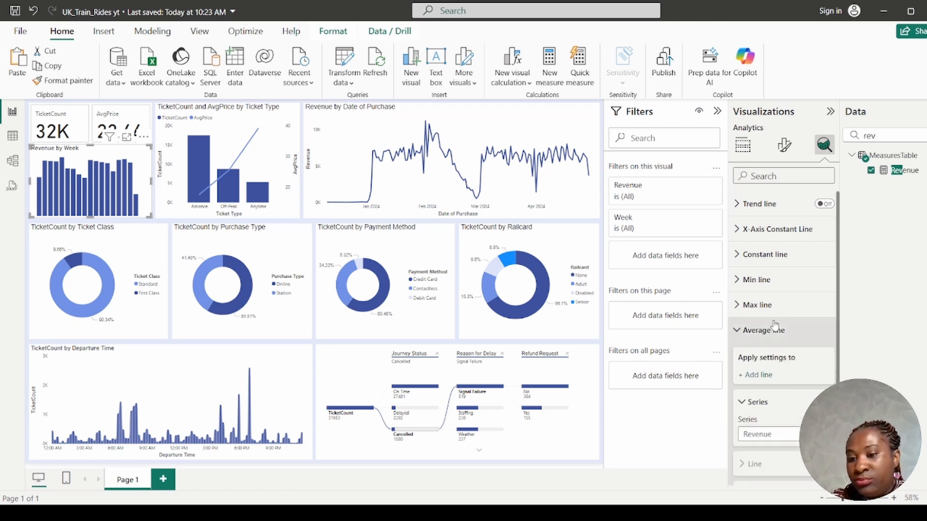
{"action": "scroll", "coordinate": [776, 304], "scroll_direction": "down", "scroll_amount": 3}
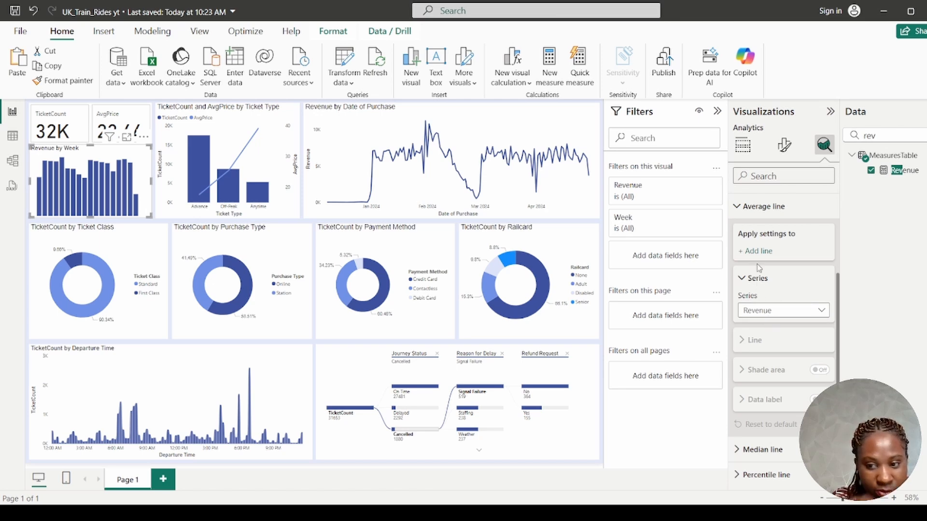
{"action": "left_click", "coordinate": [756, 252]}
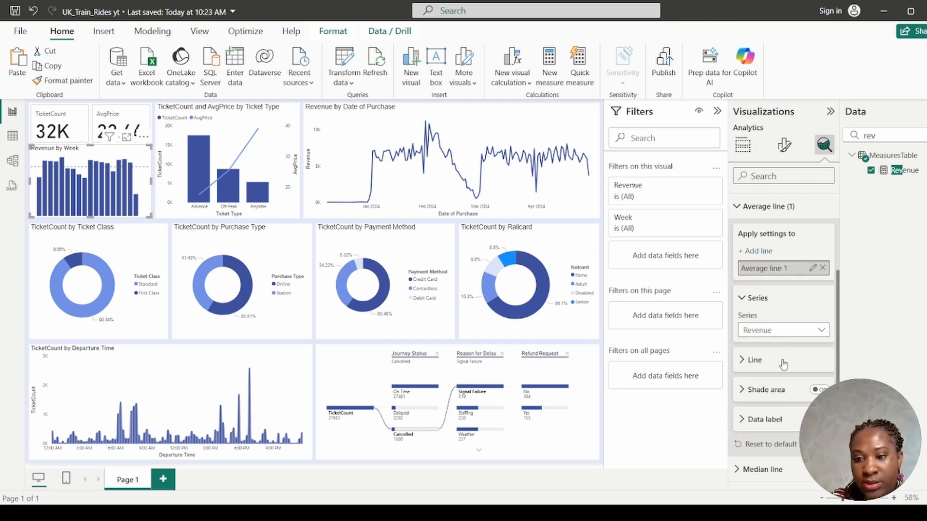
Step: Set the average line's position to Behind so it sits behind the columns
{"action": "left_click", "coordinate": [752, 364]}
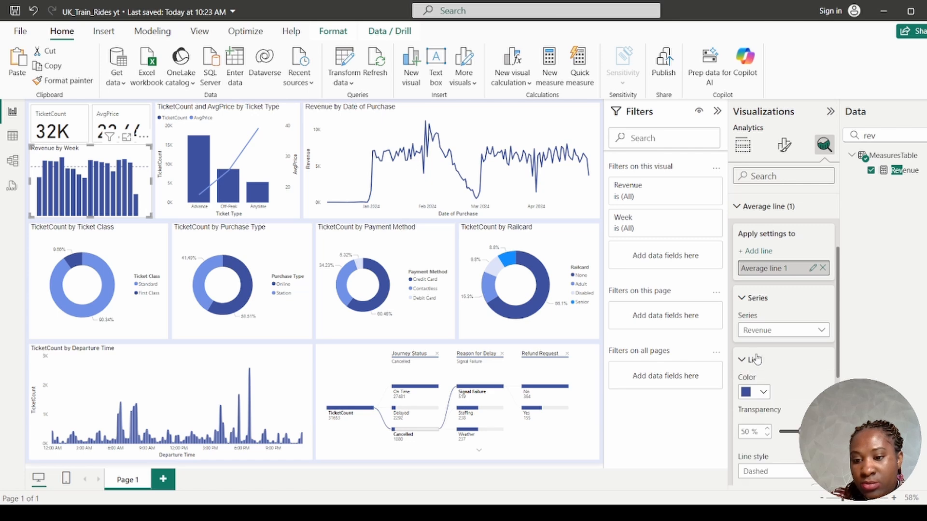
{"action": "scroll", "coordinate": [792, 327], "scroll_direction": "down", "scroll_amount": 2}
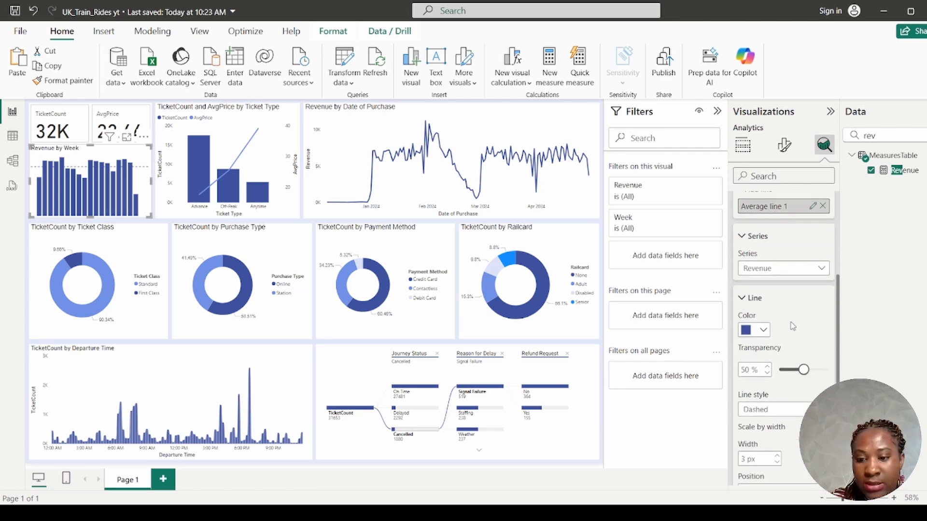
{"action": "scroll", "coordinate": [792, 327], "scroll_direction": "down", "scroll_amount": 2}
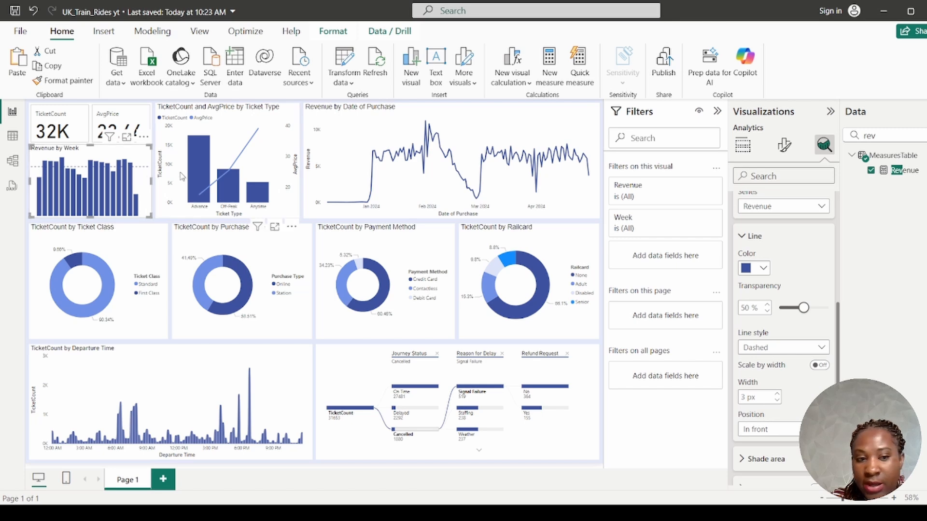
{"action": "scroll", "coordinate": [792, 282], "scroll_direction": "down", "scroll_amount": 1}
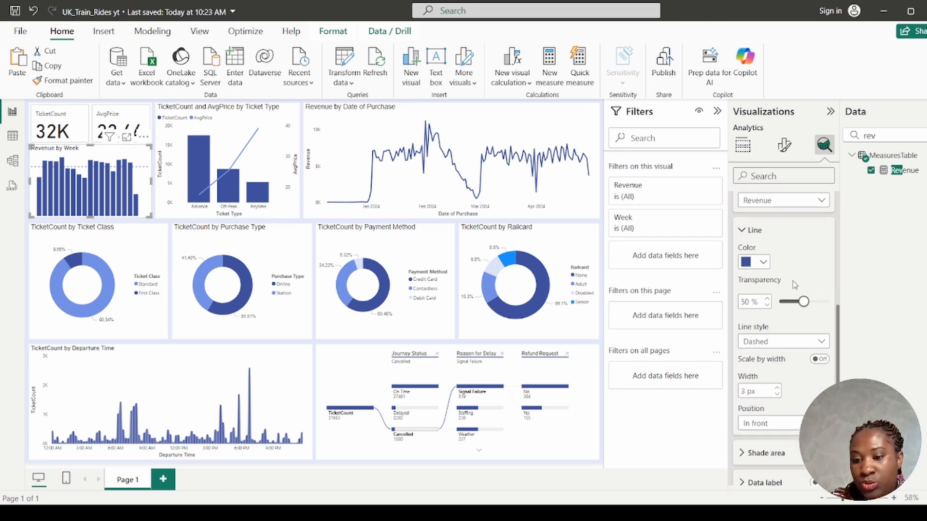
{"action": "scroll", "coordinate": [794, 285], "scroll_direction": "down", "scroll_amount": 2}
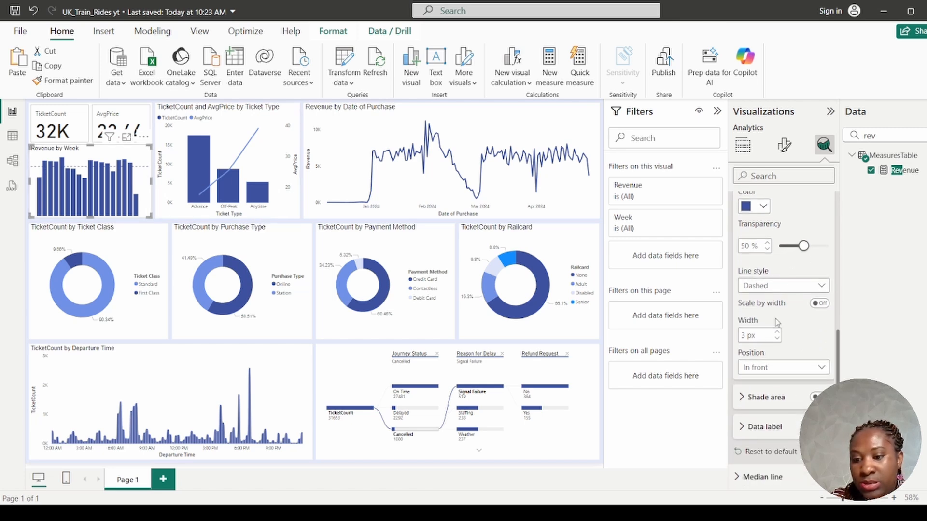
{"action": "left_click", "coordinate": [775, 369]}
{"action": "left_click", "coordinate": [765, 383]}
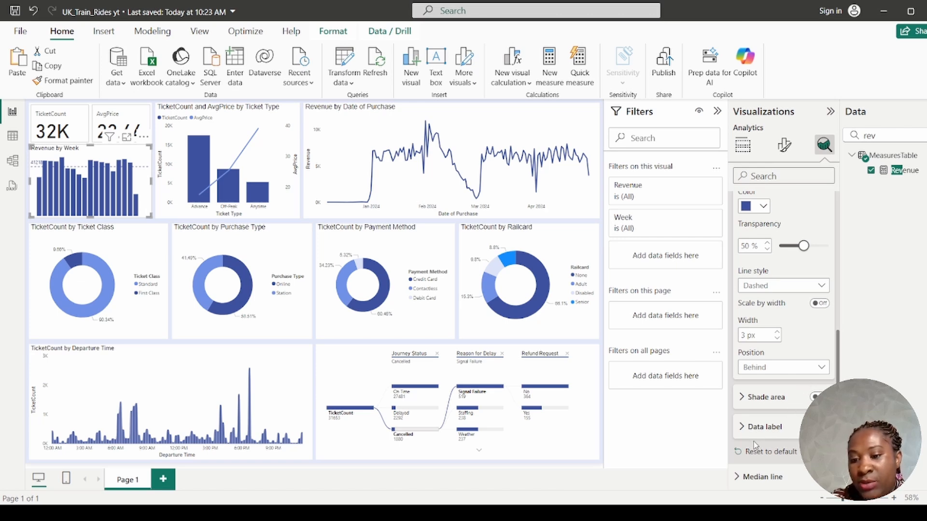
Step: Show the average line's data label with its display units set to Thousands
{"action": "left_click", "coordinate": [746, 430]}
{"action": "scroll", "coordinate": [797, 341], "scroll_direction": "down", "scroll_amount": 3}
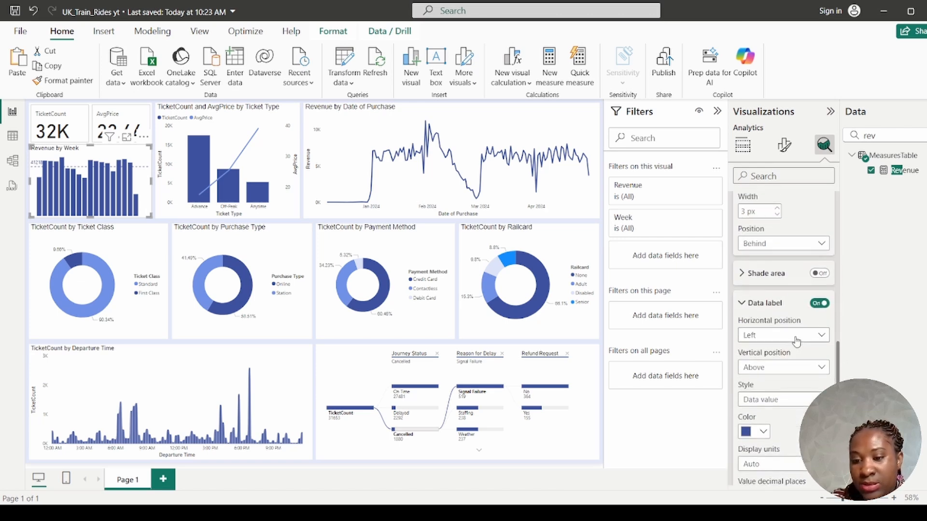
{"action": "scroll", "coordinate": [794, 340], "scroll_direction": "down", "scroll_amount": 2}
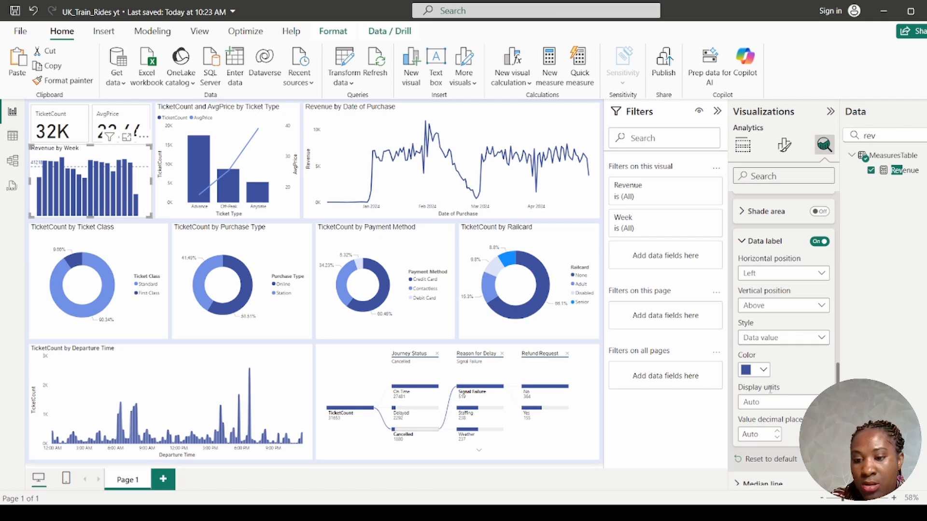
{"action": "left_click", "coordinate": [766, 408]}
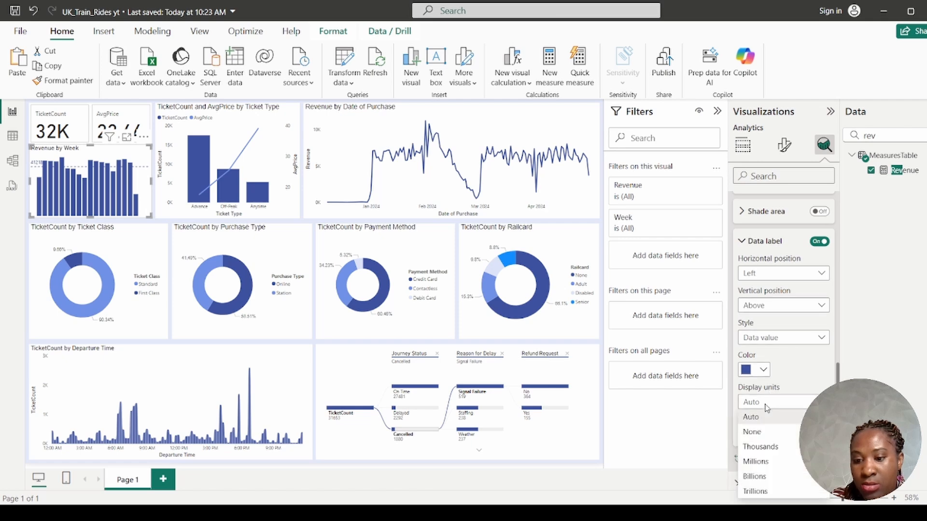
{"action": "left_click", "coordinate": [751, 446]}
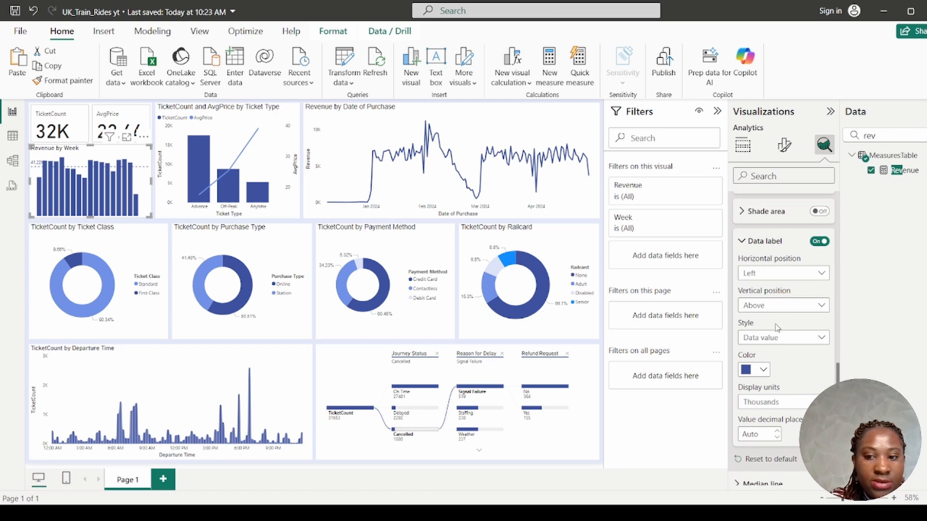
Step: Delete the average line from the Revenue by Week chart
{"action": "scroll", "coordinate": [782, 297], "scroll_direction": "up", "scroll_amount": 4}
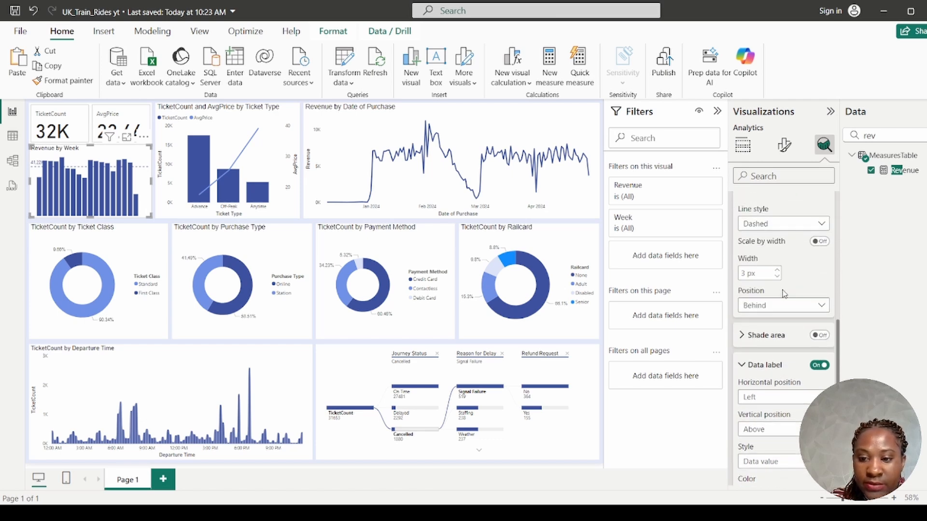
{"action": "scroll", "coordinate": [783, 294], "scroll_direction": "up", "scroll_amount": 2}
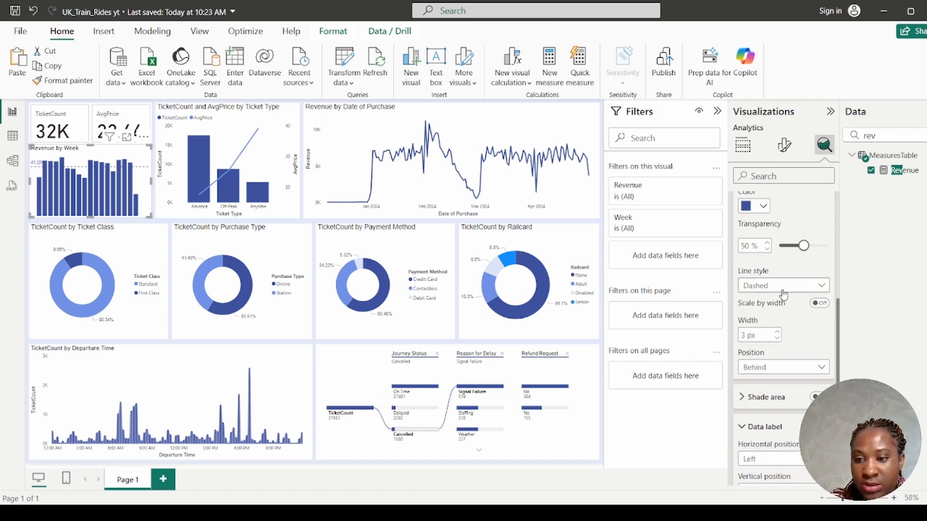
{"action": "scroll", "coordinate": [783, 293], "scroll_direction": "up", "scroll_amount": 4}
{"action": "scroll", "coordinate": [784, 294], "scroll_direction": "up", "scroll_amount": 2}
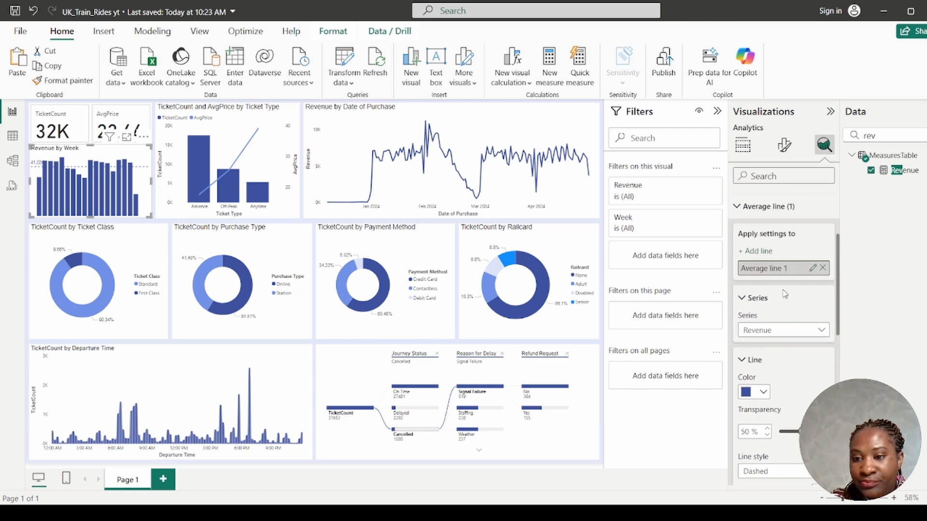
{"action": "left_click", "coordinate": [822, 268]}
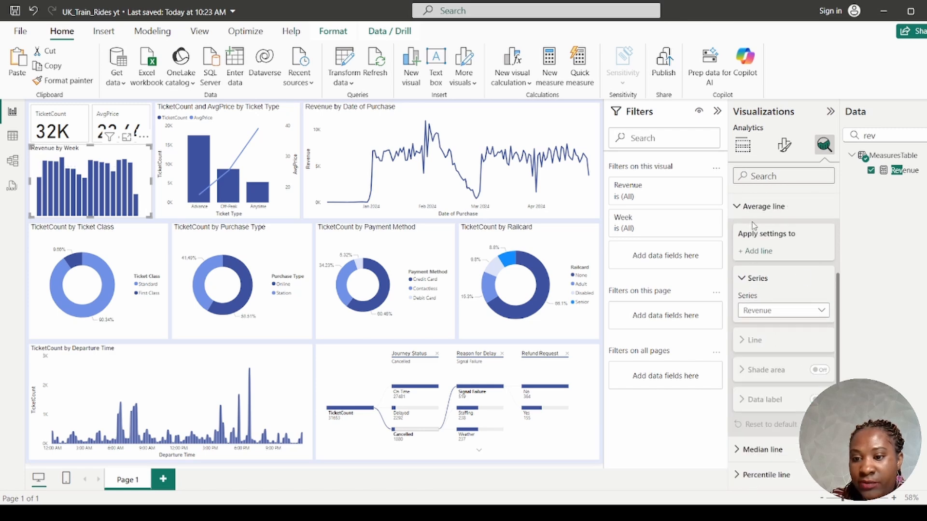
{"action": "left_click", "coordinate": [753, 207]}
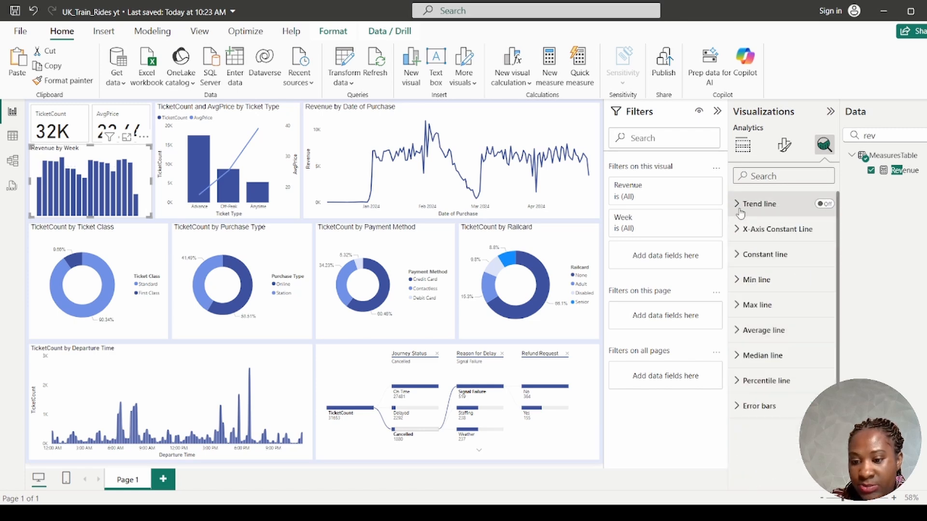
Step: Add a constant line to the Revenue by Week chart with a value of 40000
{"action": "left_click", "coordinate": [752, 252]}
{"action": "left_click", "coordinate": [752, 300]}
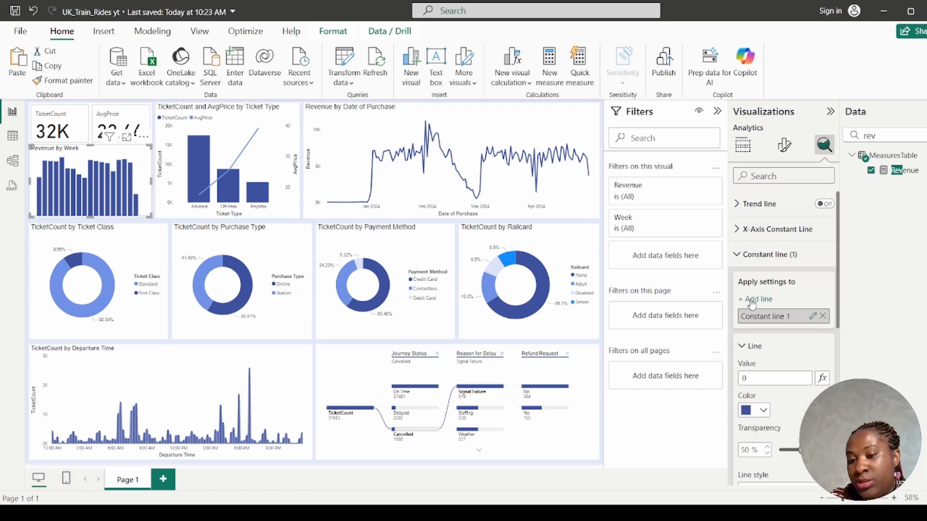
{"action": "left_click", "coordinate": [755, 377]}
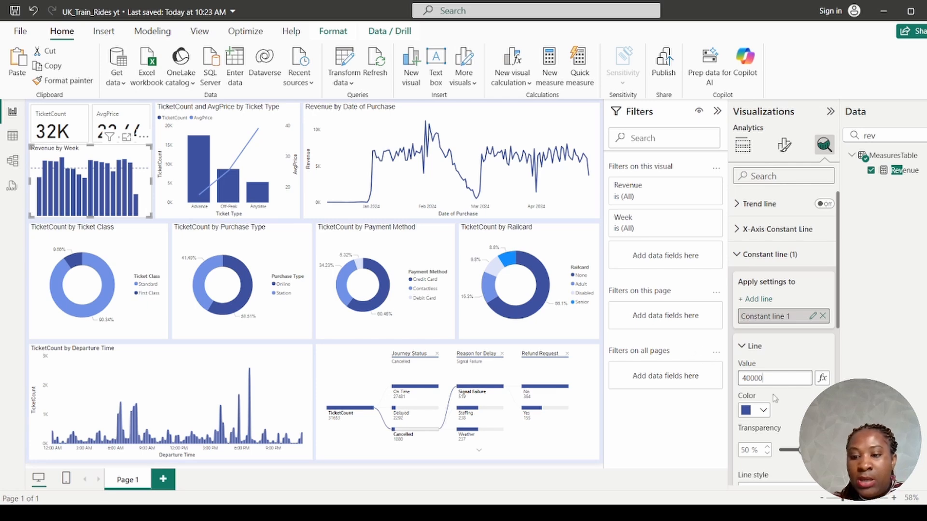
Step: Turn on the constant line's data label and set its display units to Thousands
{"action": "scroll", "coordinate": [816, 339], "scroll_direction": "down", "scroll_amount": 4}
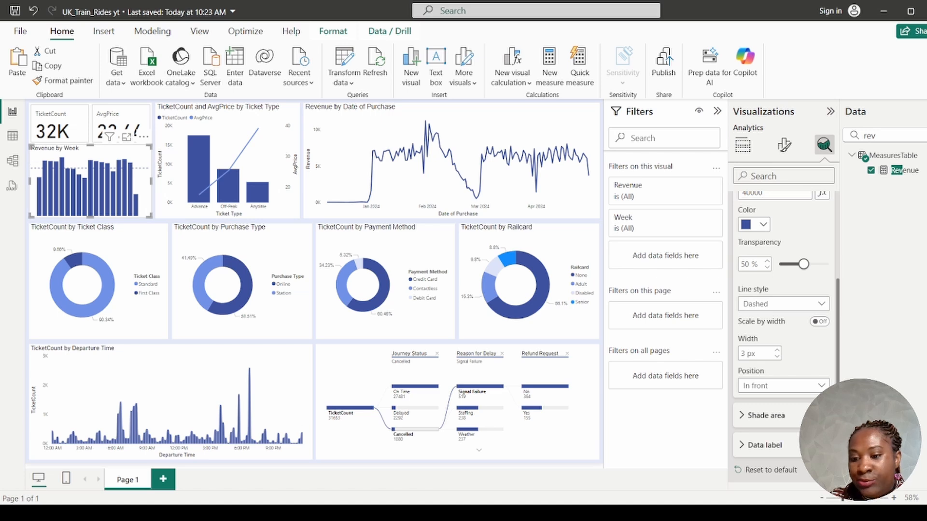
{"action": "scroll", "coordinate": [791, 359], "scroll_direction": "down", "scroll_amount": 2}
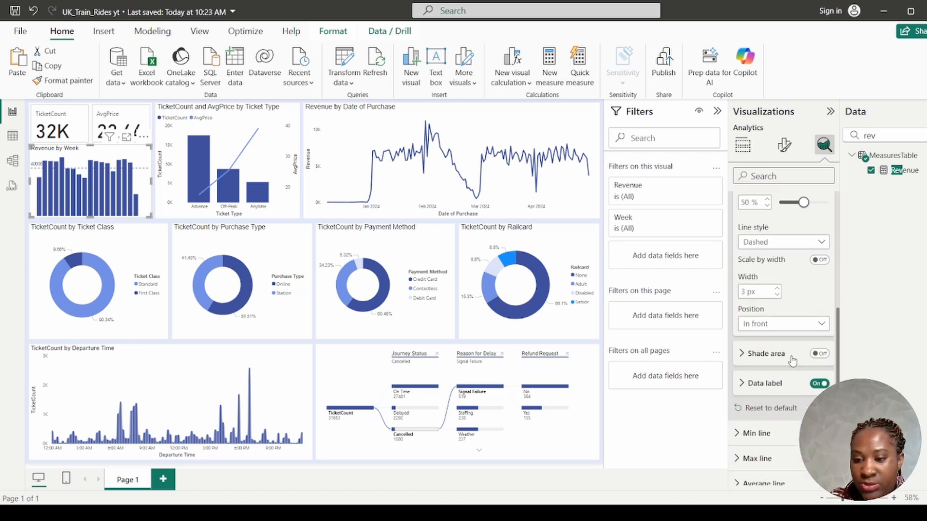
{"action": "left_click", "coordinate": [742, 384]}
{"action": "scroll", "coordinate": [778, 342], "scroll_direction": "down", "scroll_amount": 4}
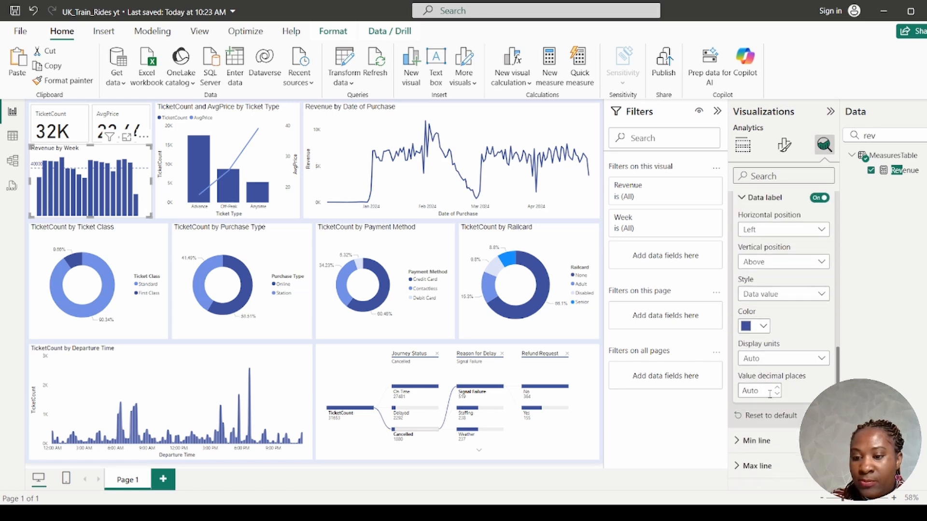
{"action": "left_click", "coordinate": [764, 371]}
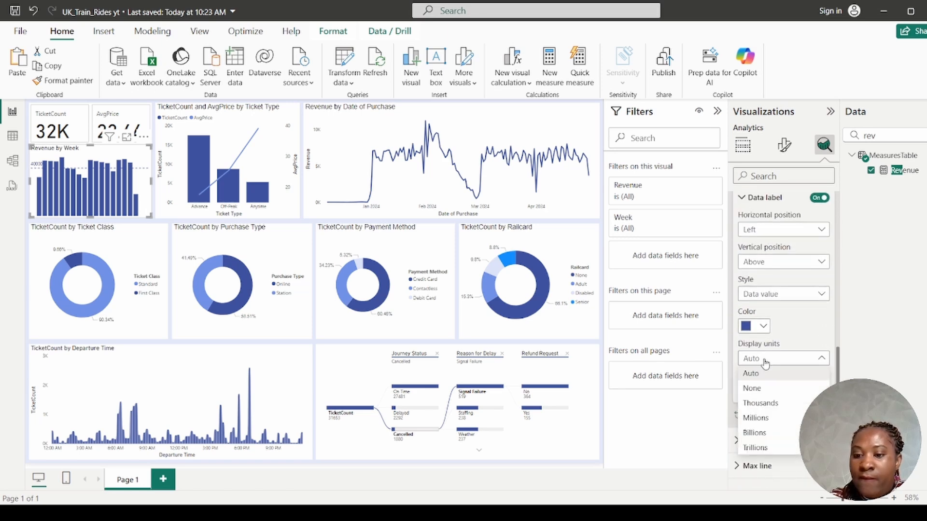
{"action": "left_click", "coordinate": [762, 407]}
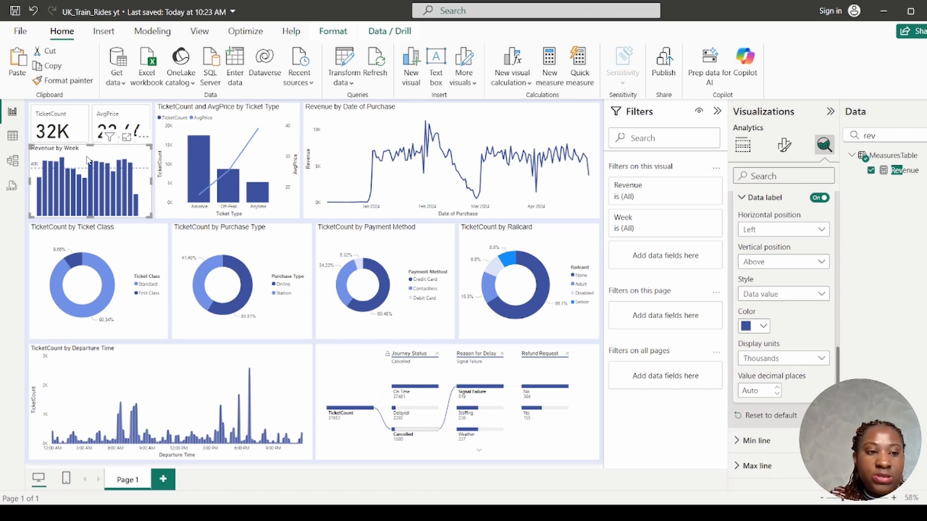
{"action": "left_click", "coordinate": [752, 203]}
Step: Change the title font of the Revenue by Week chart to Arial
{"action": "left_click", "coordinate": [785, 145]}
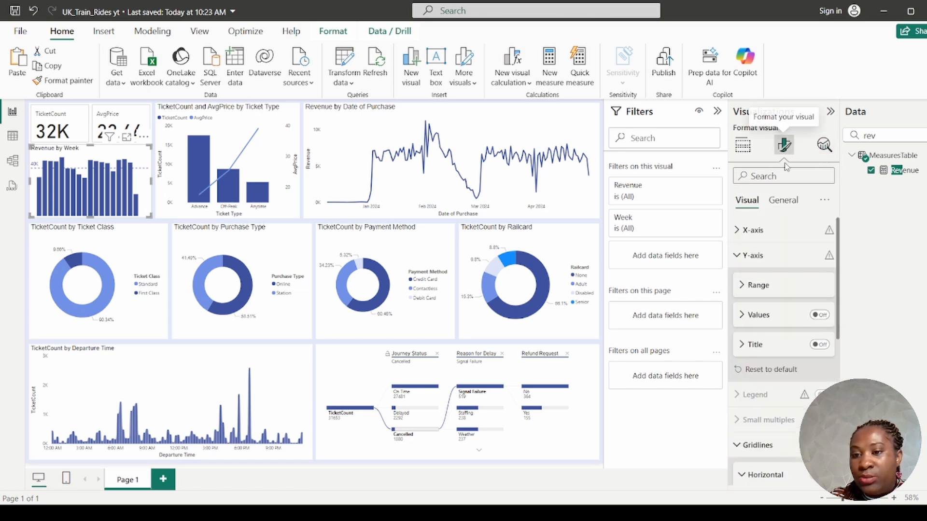
{"action": "left_click", "coordinate": [783, 200]}
{"action": "left_click", "coordinate": [772, 255]}
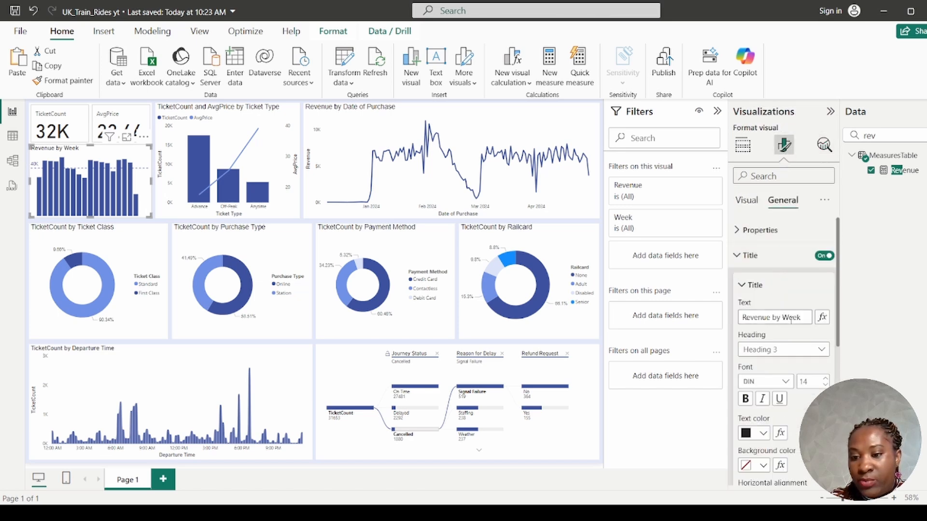
{"action": "left_click", "coordinate": [782, 381]}
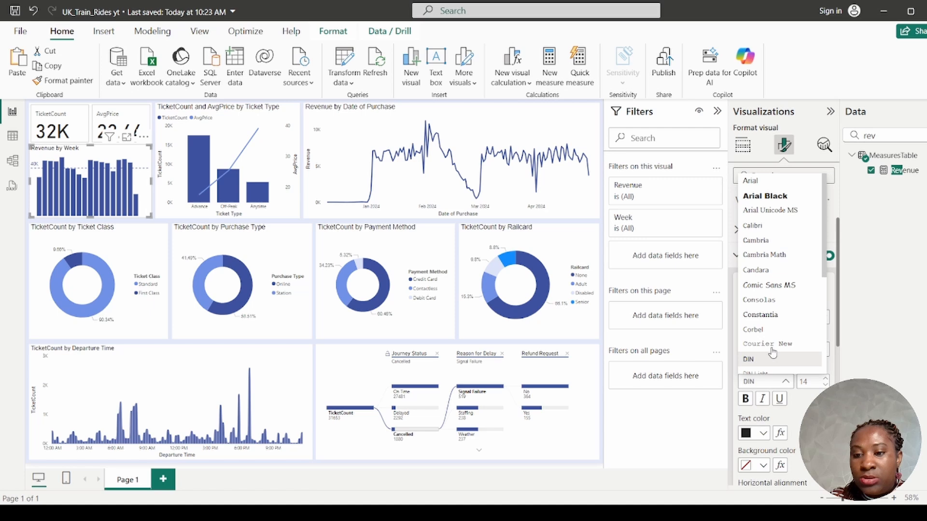
{"action": "left_click", "coordinate": [754, 181]}
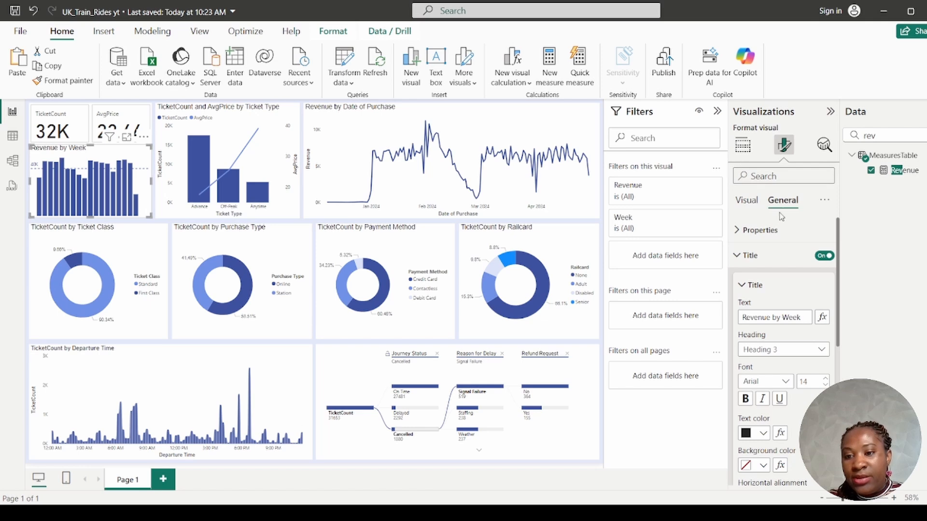
Step: Check the size and position properties of the Revenue by Week chart
{"action": "left_click", "coordinate": [762, 230]}
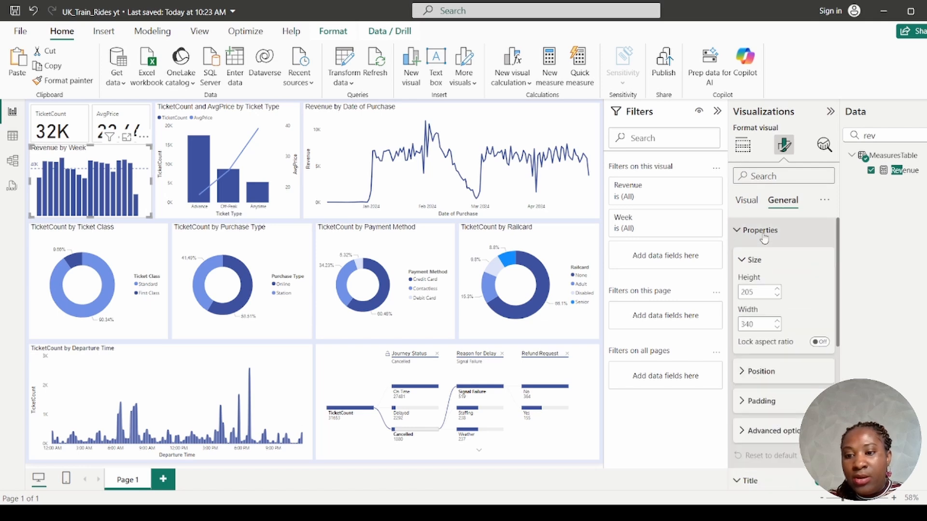
{"action": "left_click", "coordinate": [773, 373]}
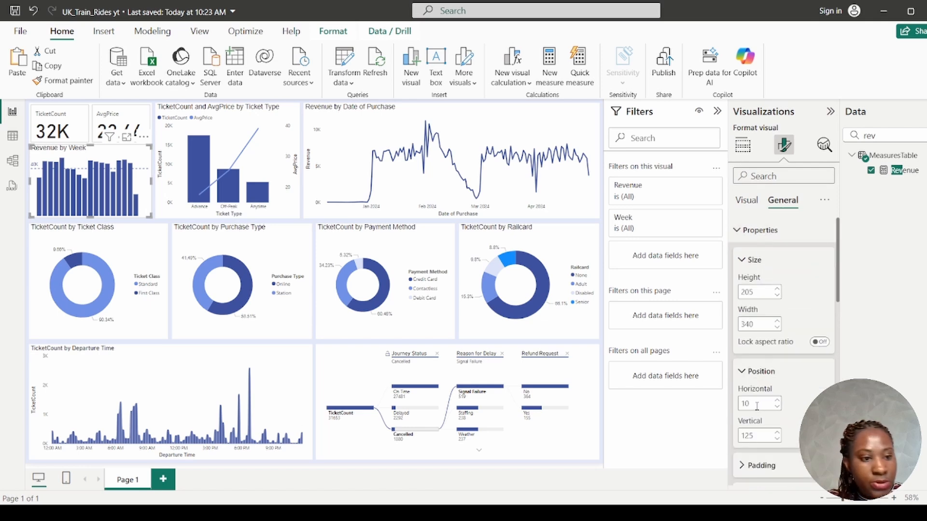
Step: Lock the report objects and set the Revenue by Week chart's height to 195 and vertical position to 135
{"action": "left_click", "coordinate": [199, 31]}
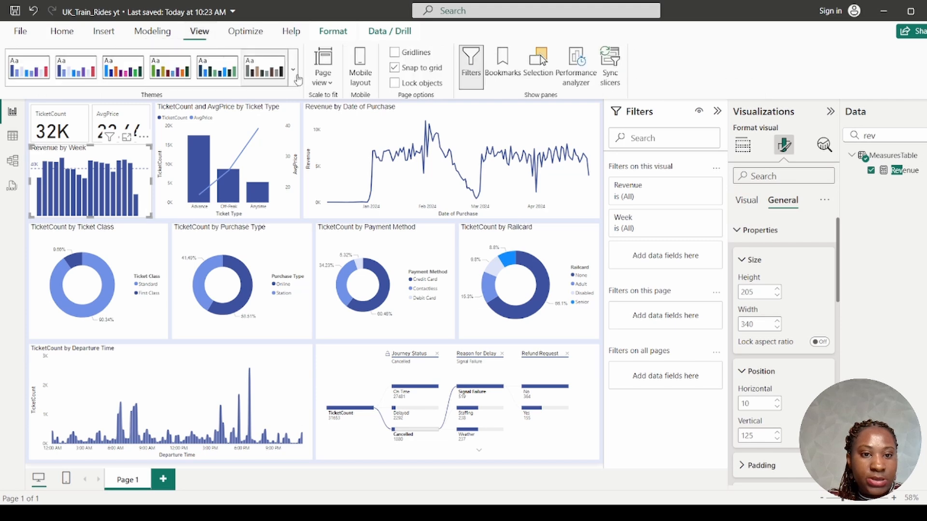
{"action": "left_click", "coordinate": [394, 83]}
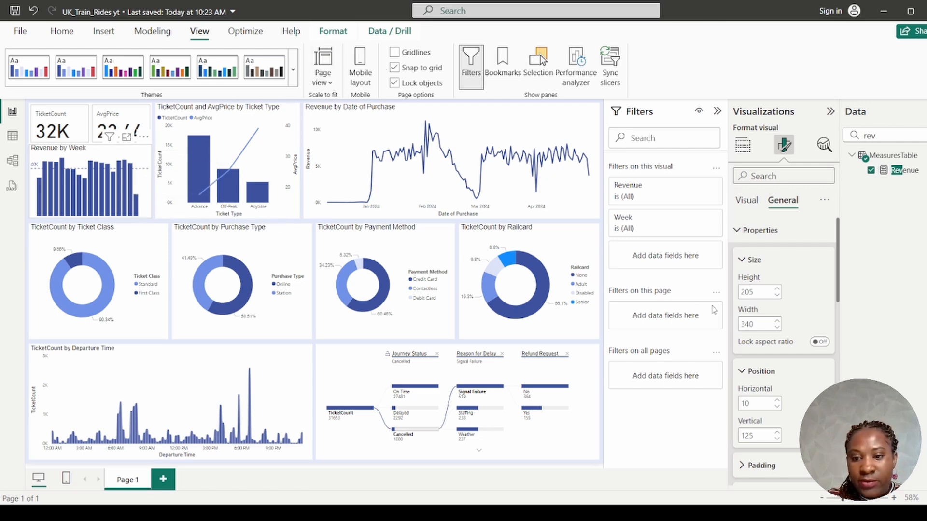
{"action": "double_click", "coordinate": [751, 292]}
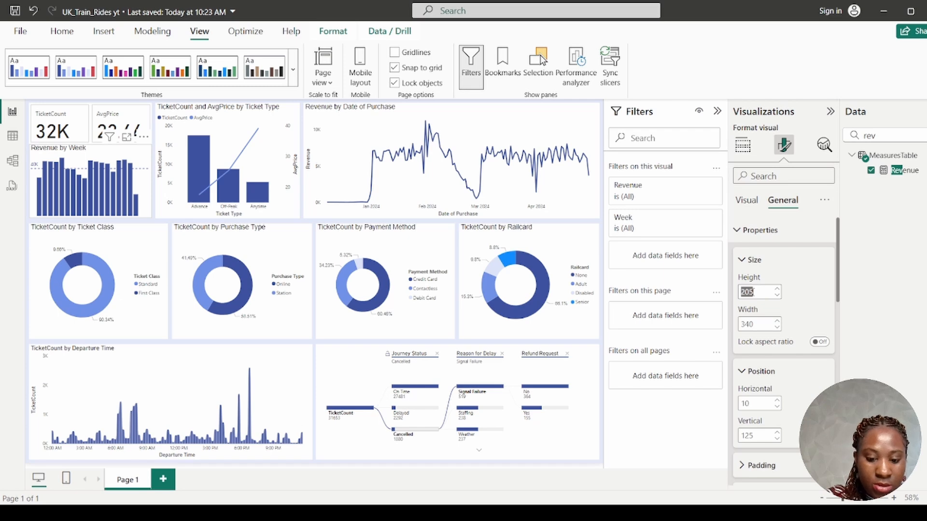
{"action": "type", "text": "195"}
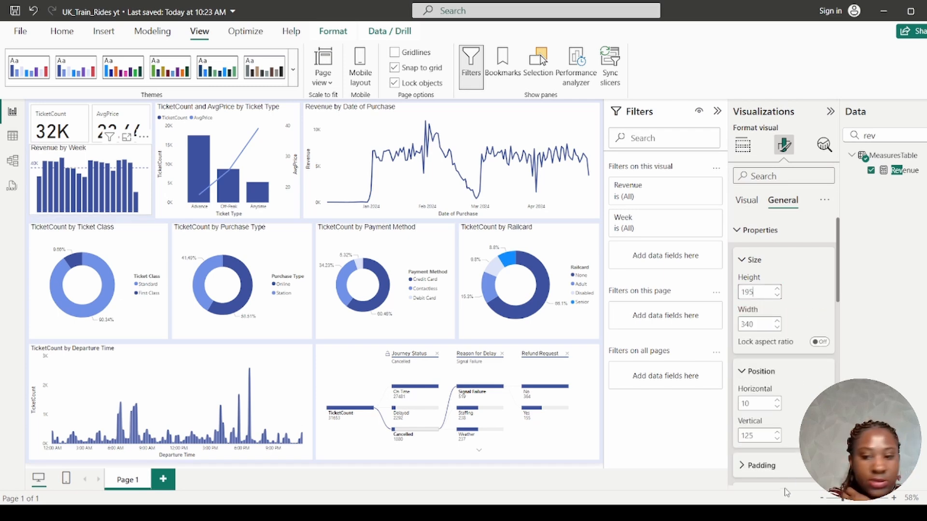
{"action": "double_click", "coordinate": [746, 435]}
{"action": "type", "text": "135"}
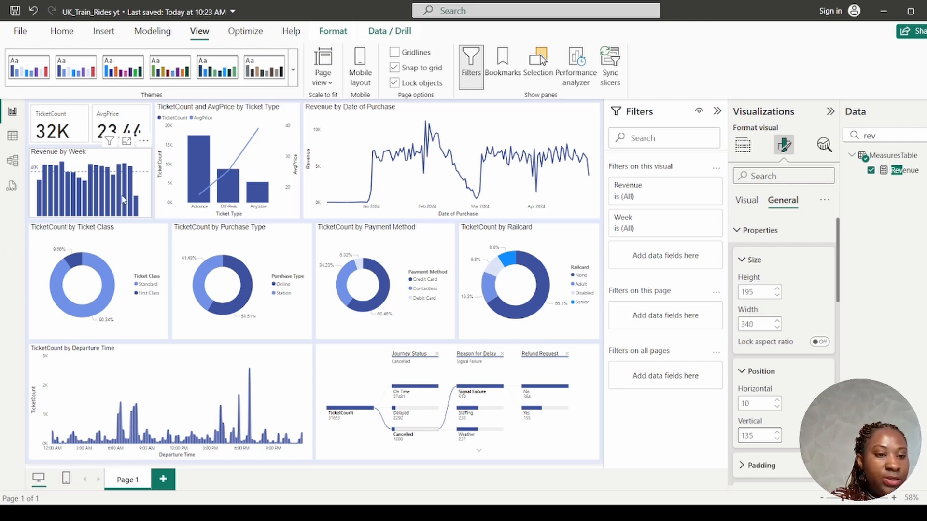
Step: Convert the Revenue by Week chart to an area chart
{"action": "mouse_move", "coordinate": [134, 196]}
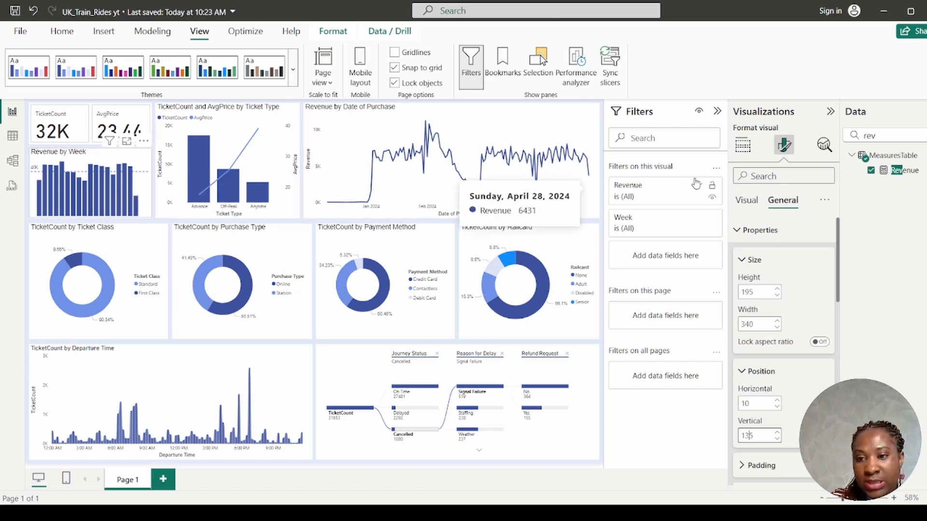
{"action": "left_click", "coordinate": [746, 150]}
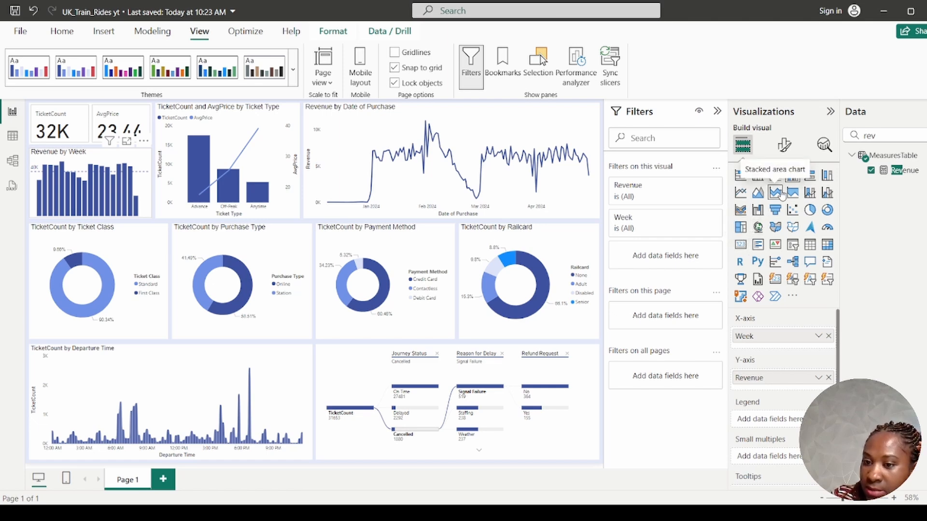
{"action": "left_click", "coordinate": [757, 193]}
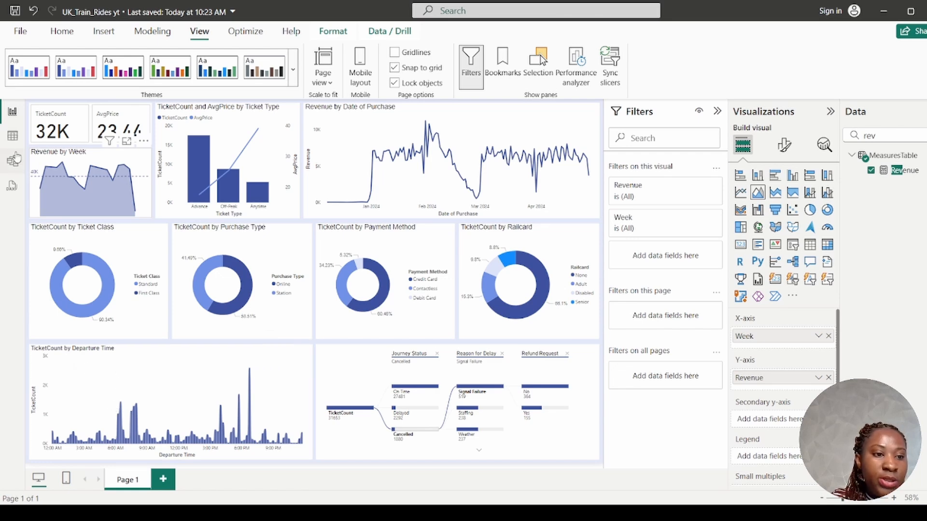
Step: Create a calculated column in the railway table as DepartHour = HOUR(railway[Departure Time]) and check its distinct values
{"action": "left_click", "coordinate": [13, 136]}
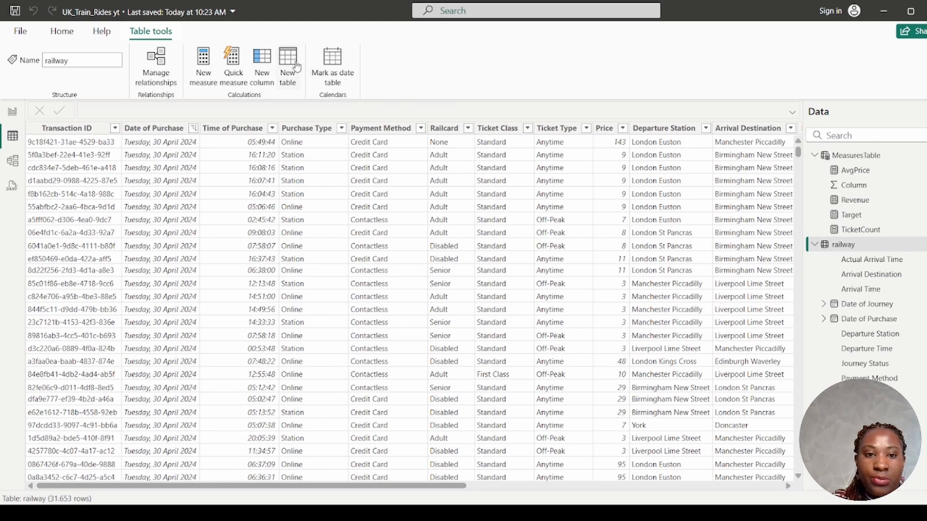
{"action": "left_click", "coordinate": [261, 59]}
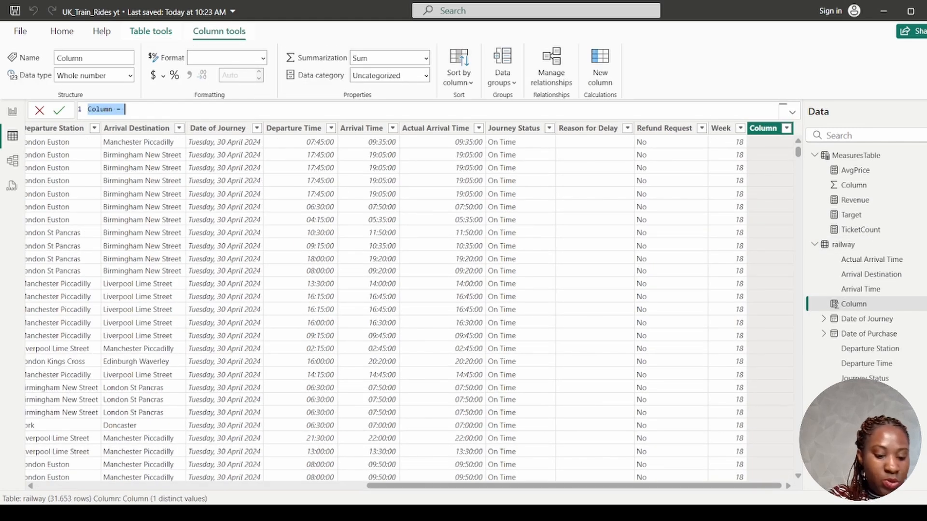
{"action": "type", "text": "Depart"}
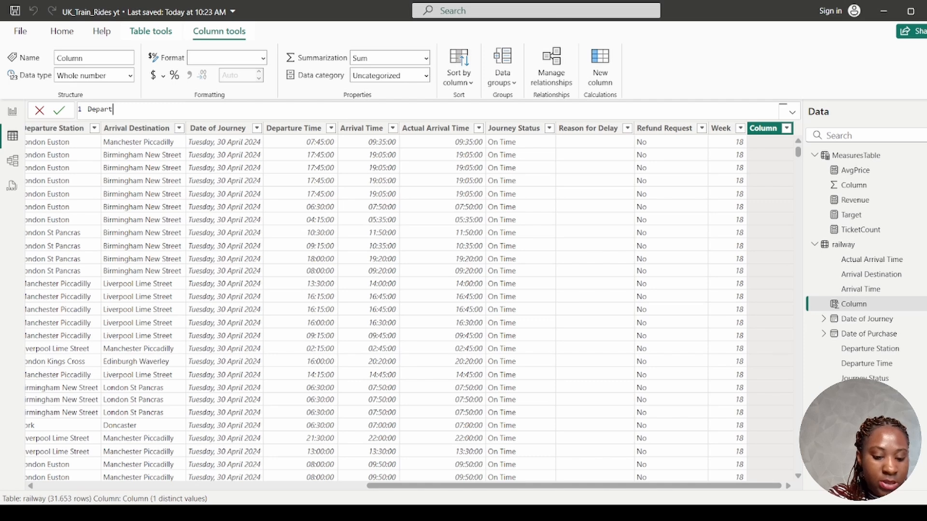
{"action": "type", "text": "Hour =hou"}
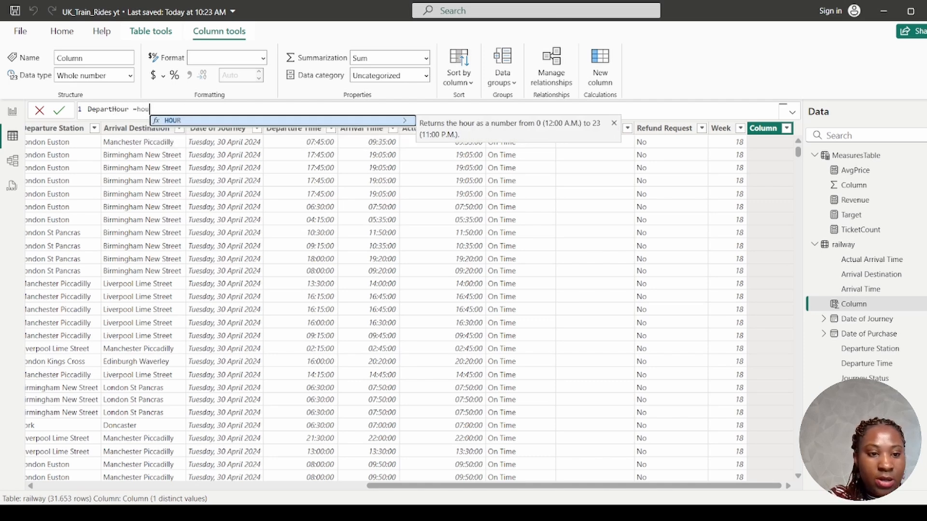
{"action": "key", "text": "Tab"}
{"action": "type", "text": "dep"}
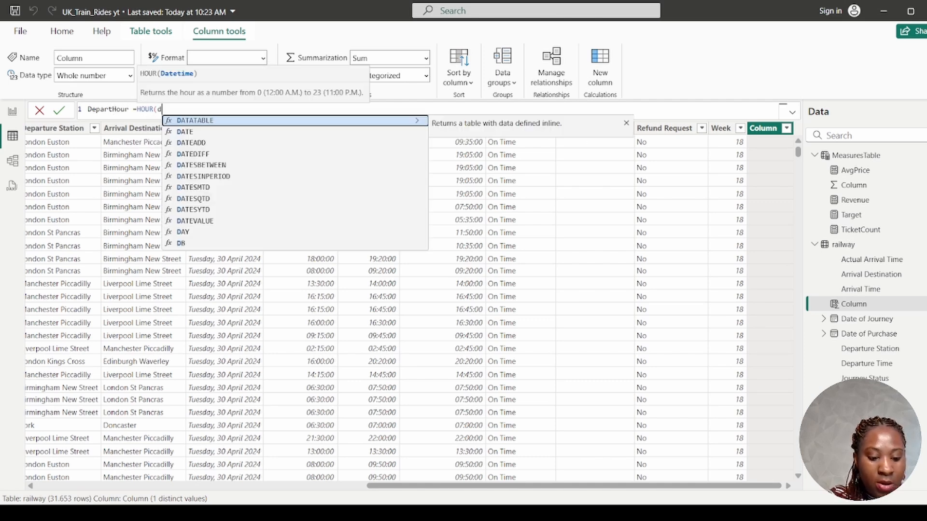
{"action": "type", "text": "a"}
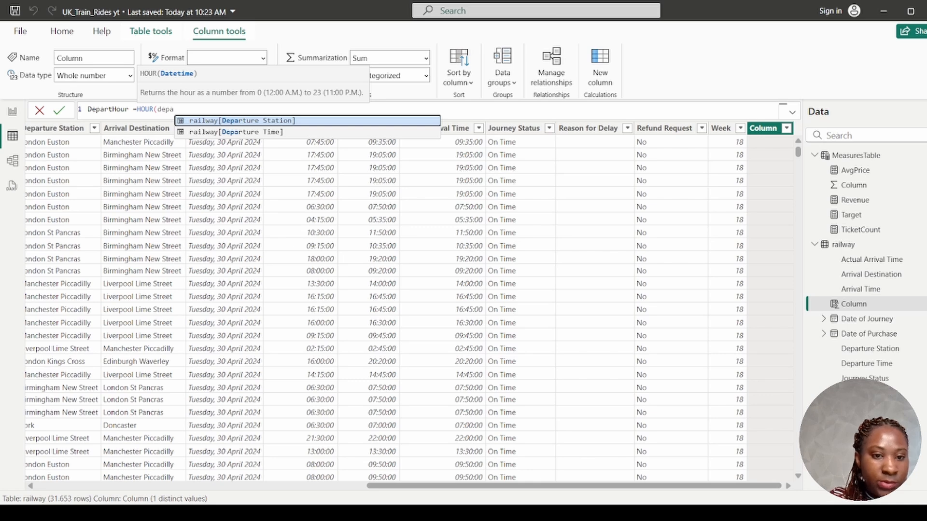
{"action": "key", "text": "Down"}
{"action": "key", "text": "Tab"}
{"action": "key", "text": "Return"}
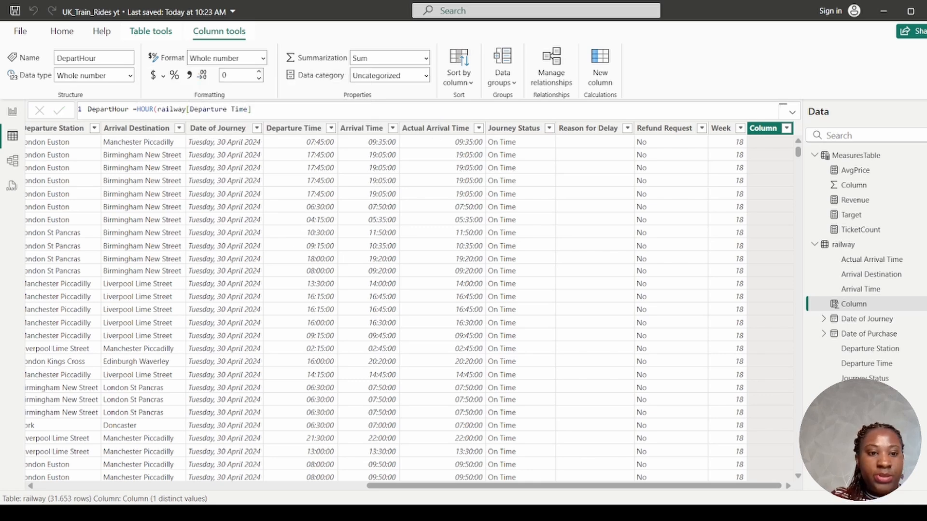
{"action": "left_click", "coordinate": [787, 128]}
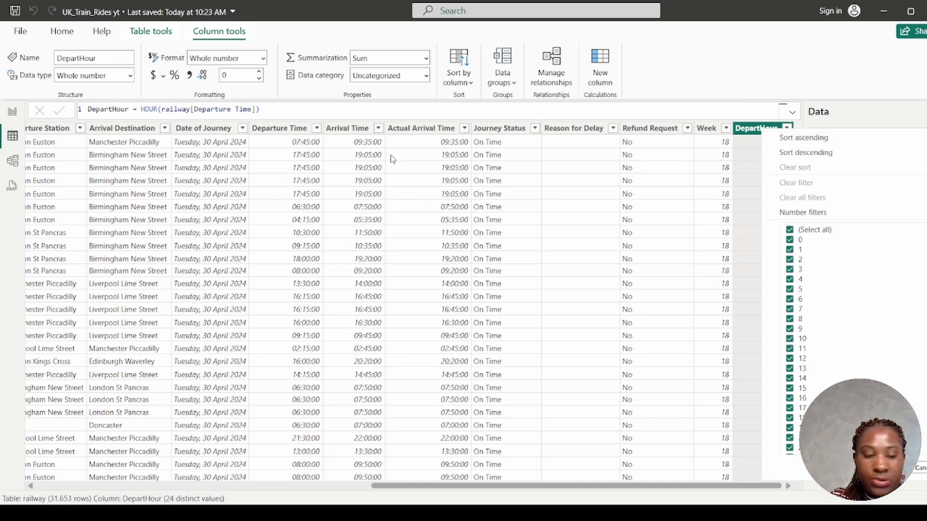
Step: Replace Departure Time with DepartHour on the X-axis of the TicketCount by Departure Time chart and inspect the hourly ticket counts
{"action": "left_click", "coordinate": [13, 112]}
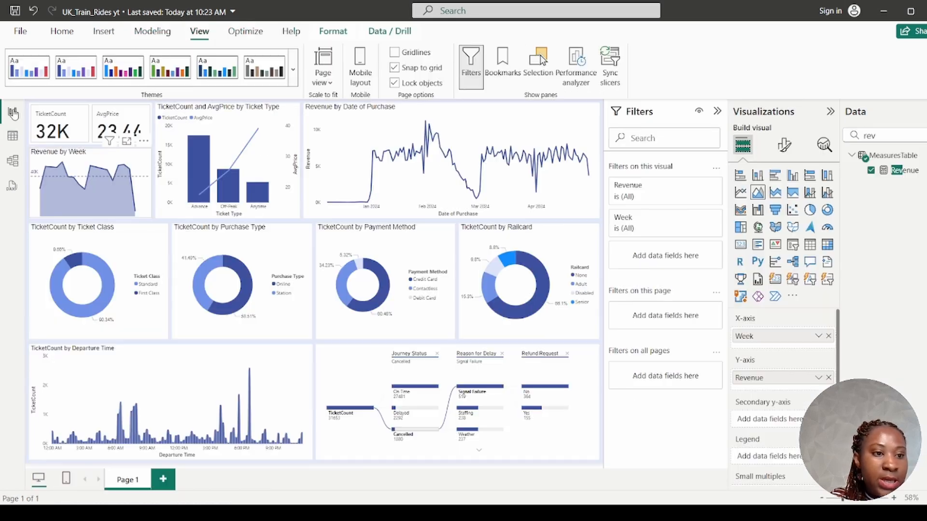
{"action": "left_click", "coordinate": [183, 371]}
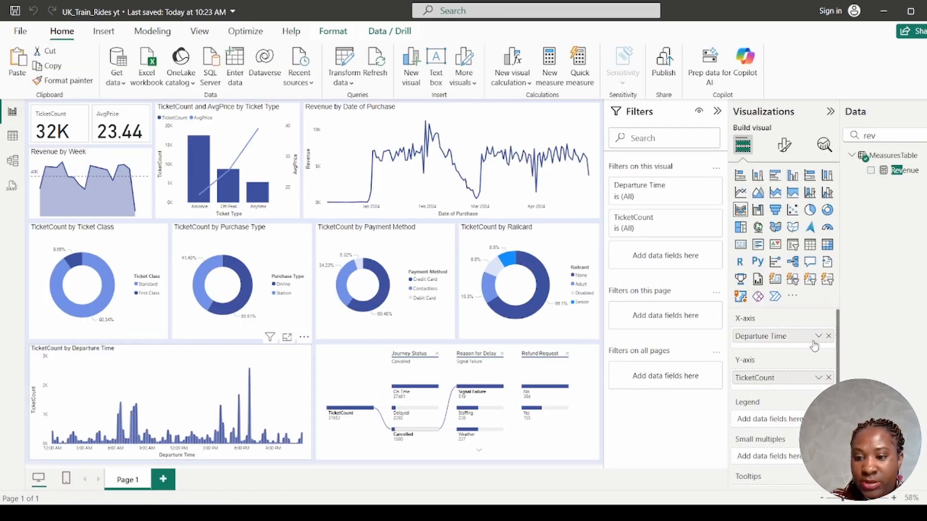
{"action": "left_click", "coordinate": [829, 336]}
{"action": "double_click", "coordinate": [879, 135]}
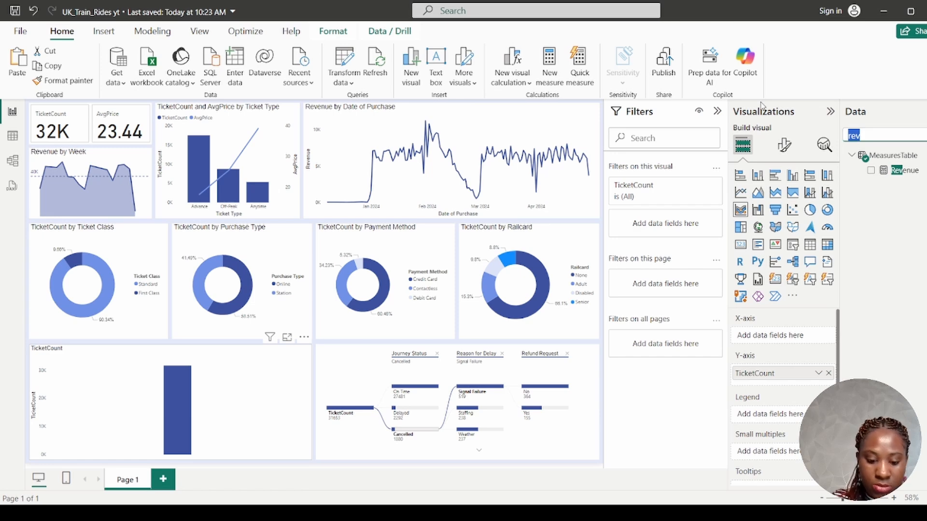
{"action": "type", "text": "hou"}
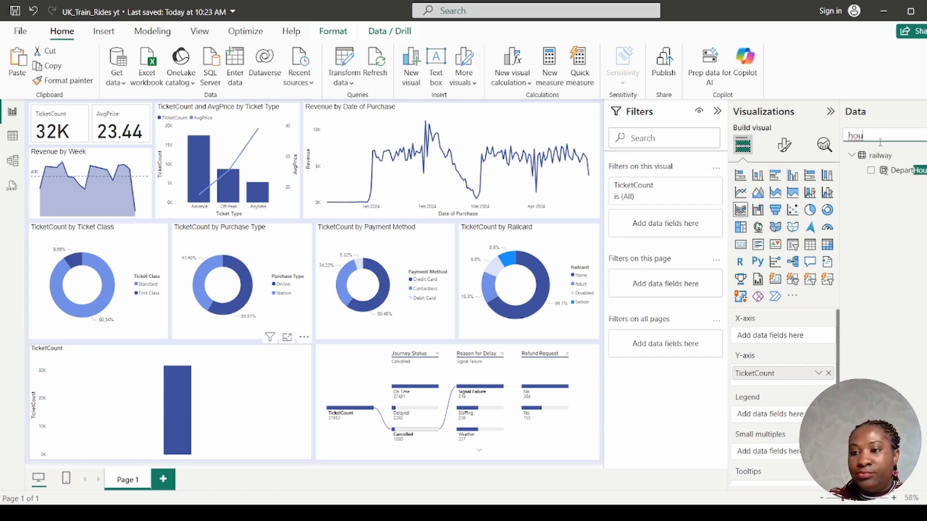
{"action": "left_click", "coordinate": [888, 171]}
{"action": "left_click_drag", "start_coordinate": [795, 329], "coordinate": [781, 341]}
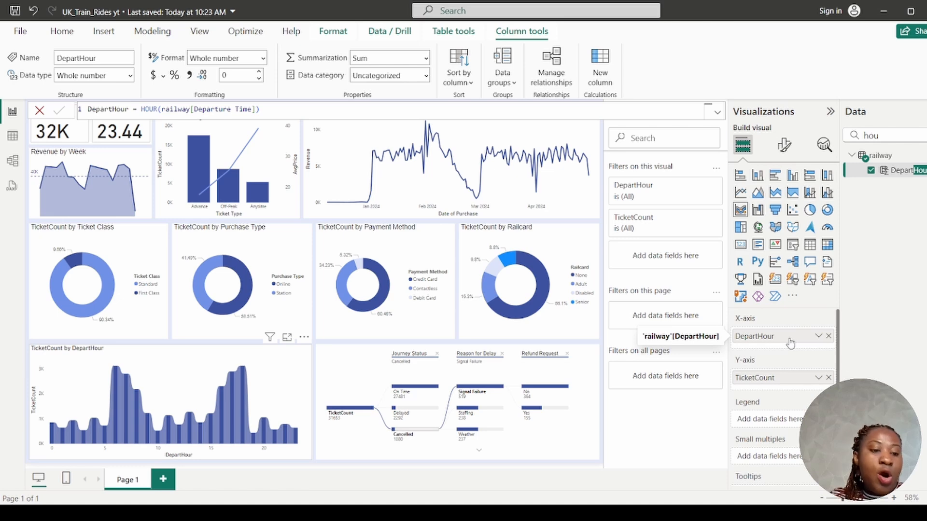
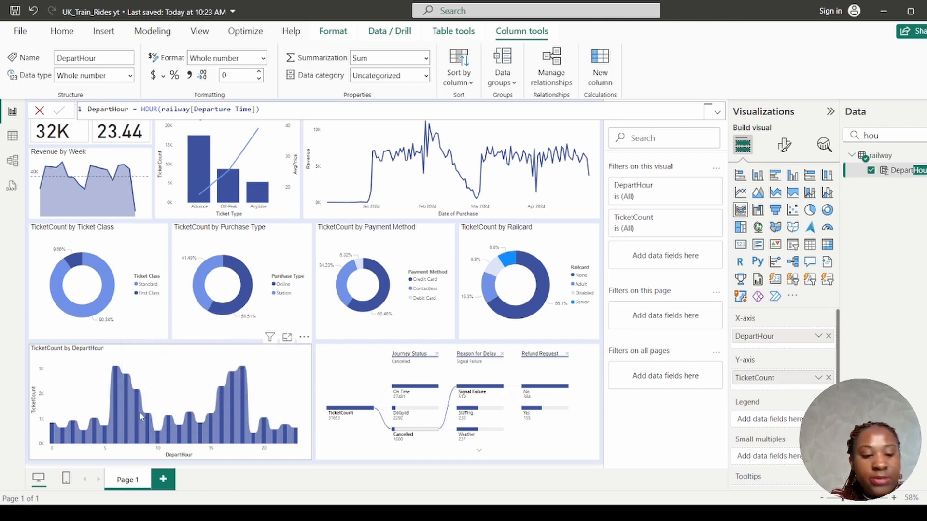
{"action": "mouse_move", "coordinate": [129, 389]}
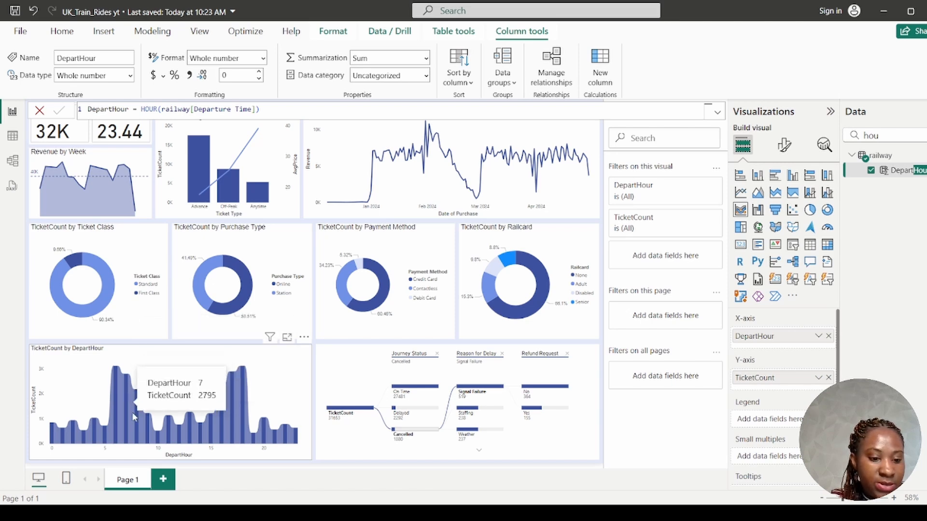
{"action": "mouse_move", "coordinate": [147, 427]}
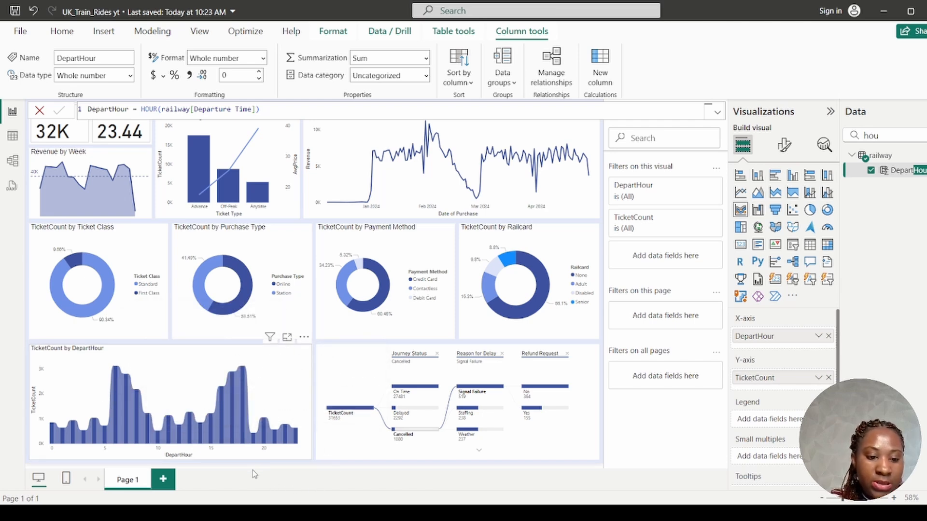
{"action": "mouse_move", "coordinate": [221, 393]}
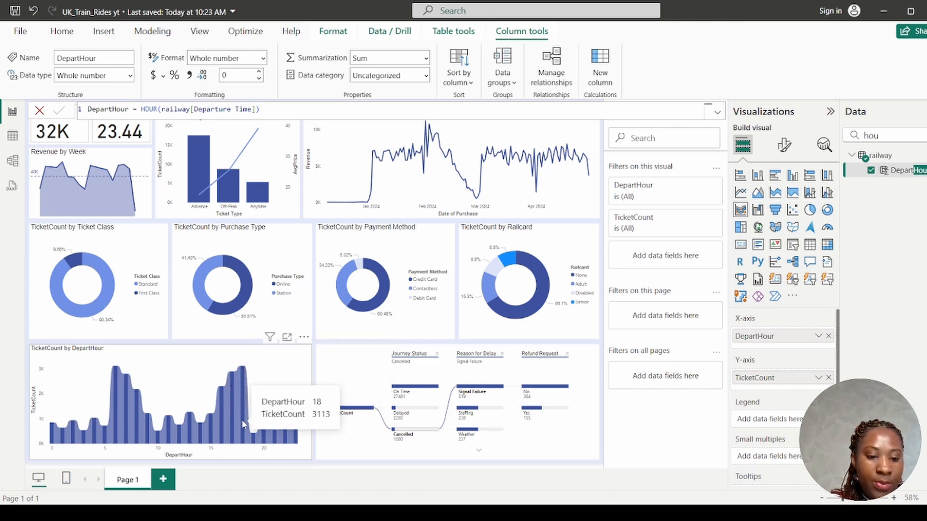
{"action": "mouse_move", "coordinate": [250, 416]}
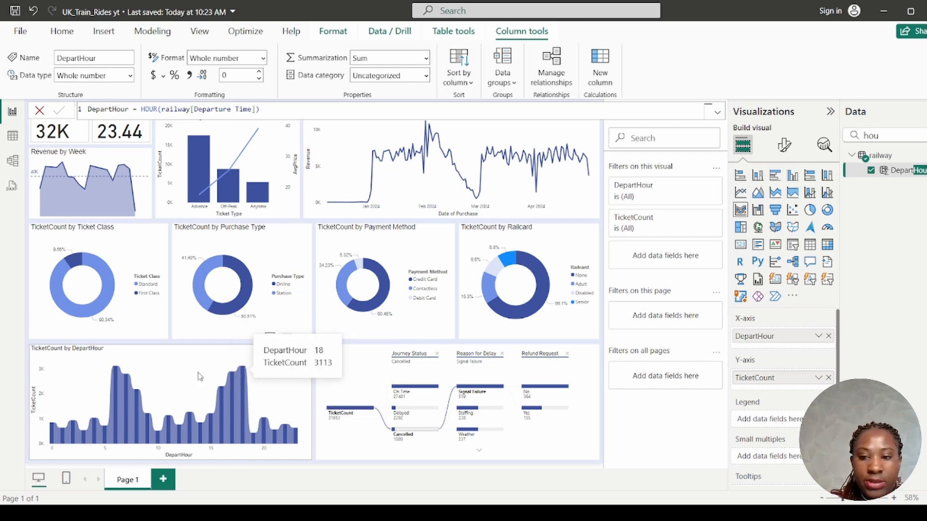
Step: Change the title font of the TicketCount by DepartHour chart to Arial
{"action": "left_click", "coordinate": [790, 147]}
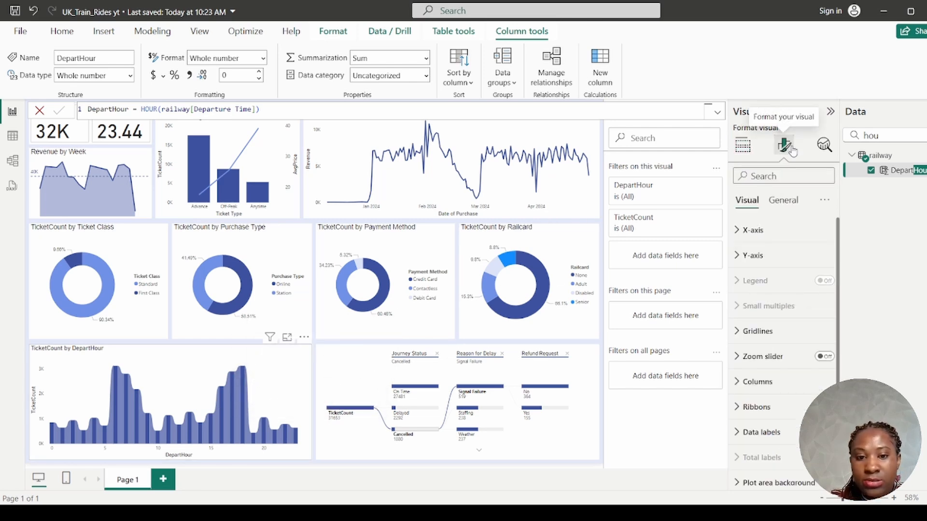
{"action": "left_click", "coordinate": [783, 199]}
{"action": "left_click", "coordinate": [754, 264]}
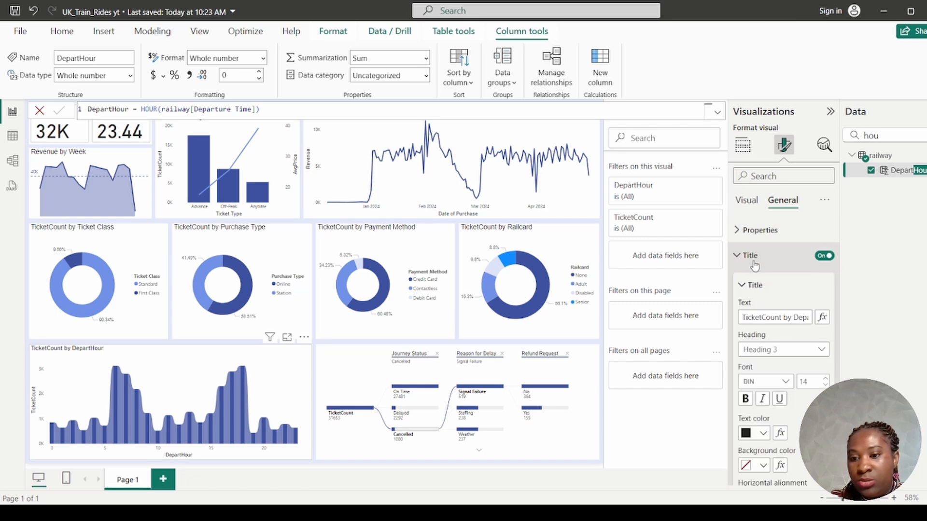
{"action": "left_click", "coordinate": [758, 384]}
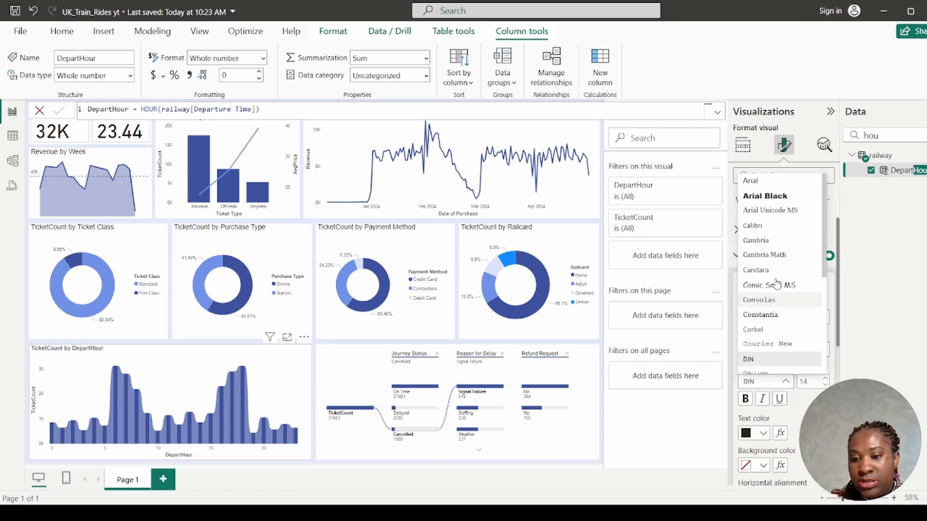
{"action": "left_click", "coordinate": [770, 180]}
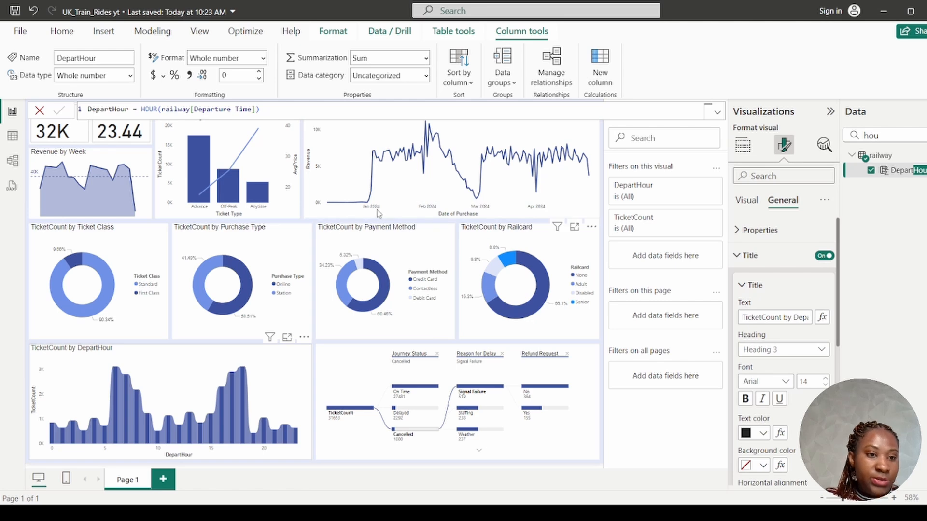
Step: Add a second report page and give its canvas background the recently used light lavender-blue color at 0% transparency
{"action": "left_click", "coordinate": [162, 480]}
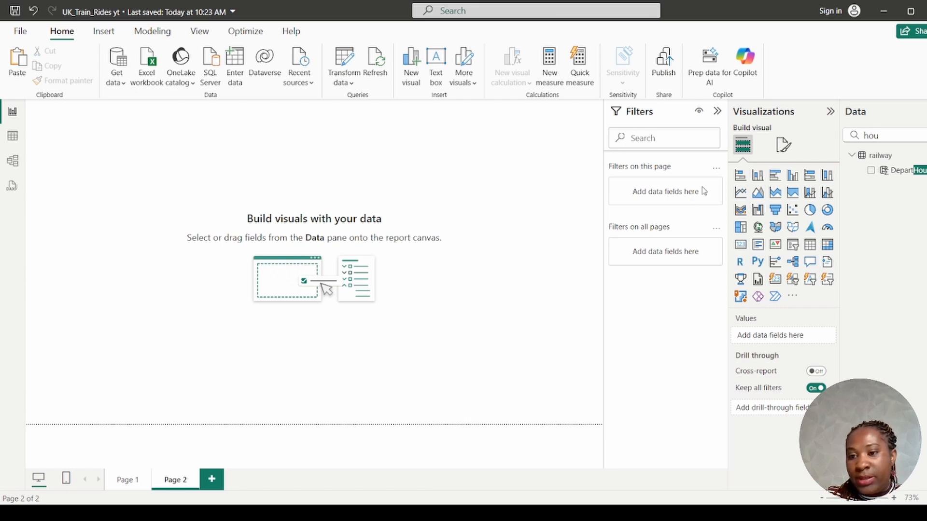
{"action": "left_click", "coordinate": [785, 146]}
{"action": "left_click", "coordinate": [787, 255]}
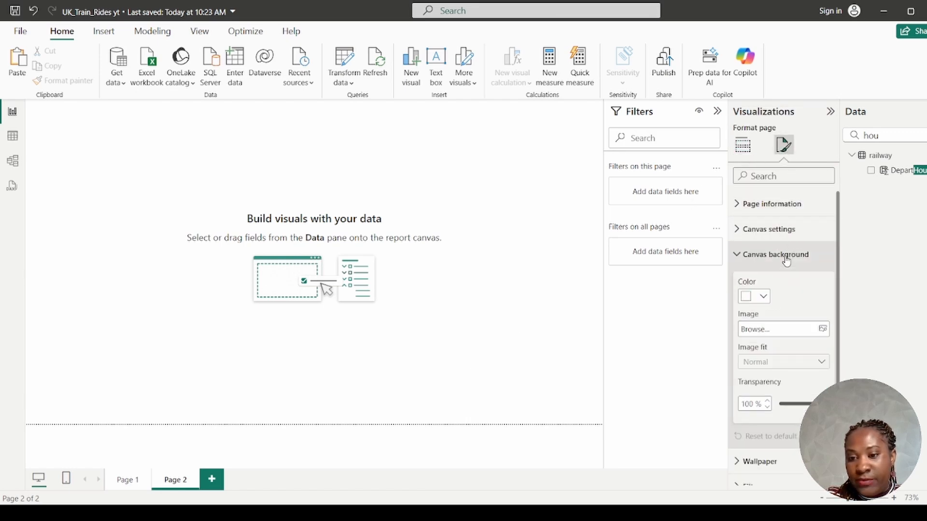
{"action": "left_click", "coordinate": [763, 296]}
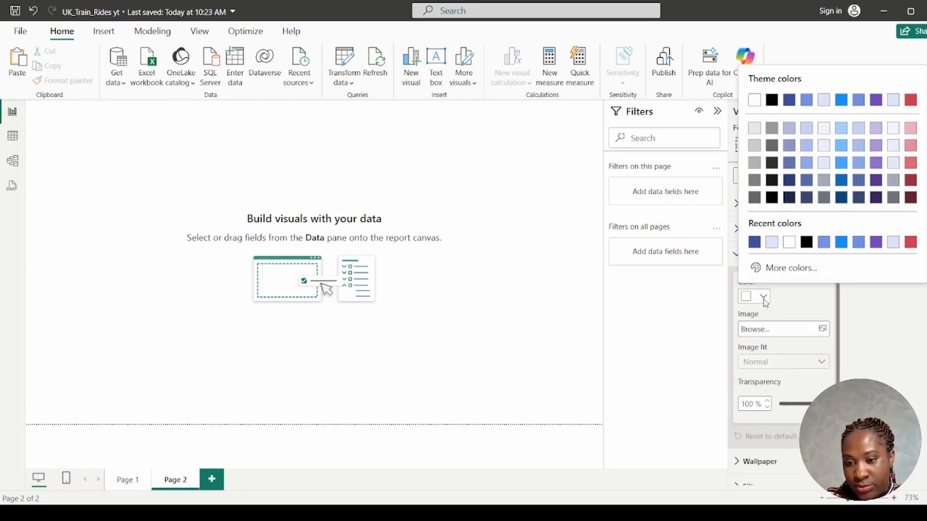
{"action": "left_click", "coordinate": [771, 242]}
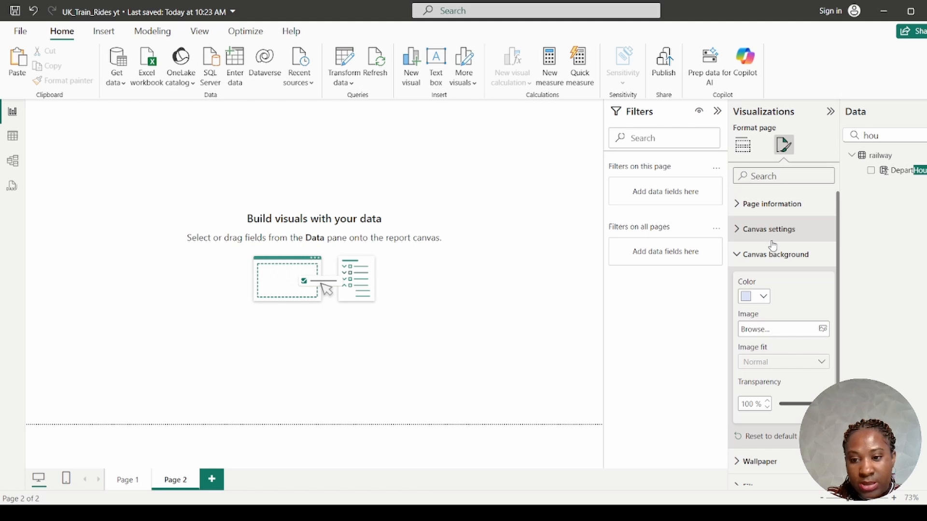
{"action": "left_click_drag", "start_coordinate": [816, 403], "coordinate": [777, 404]}
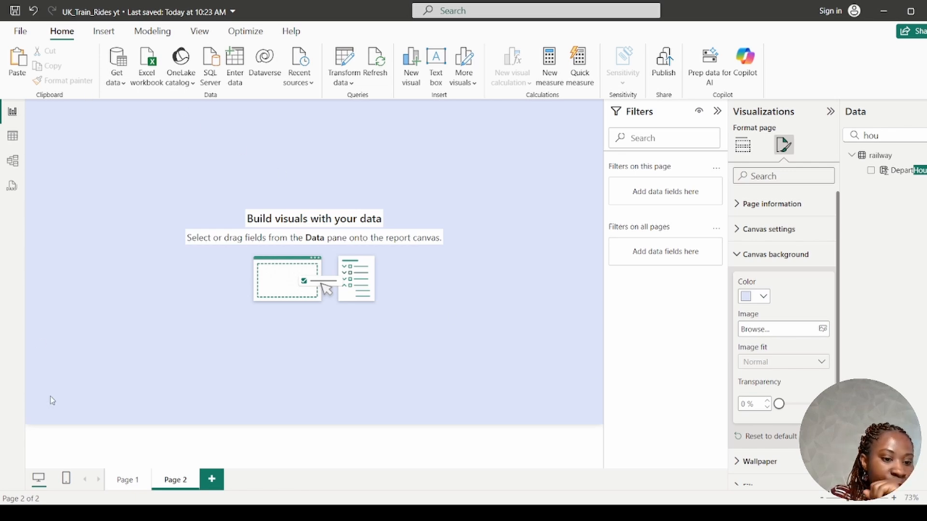
Step: Insert a waterfall chart on Page 2 and set the TicketCount measure as its Y-axis
{"action": "left_click", "coordinate": [131, 480]}
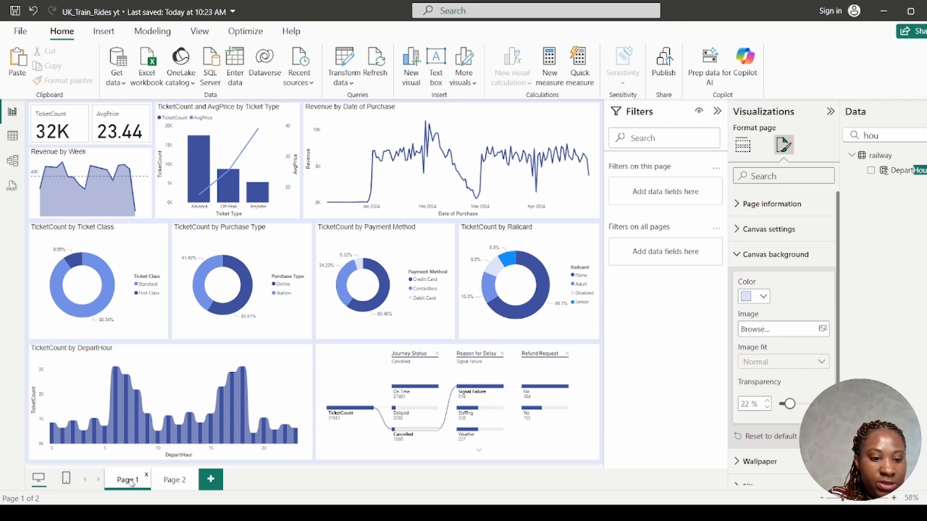
{"action": "left_click", "coordinate": [177, 485]}
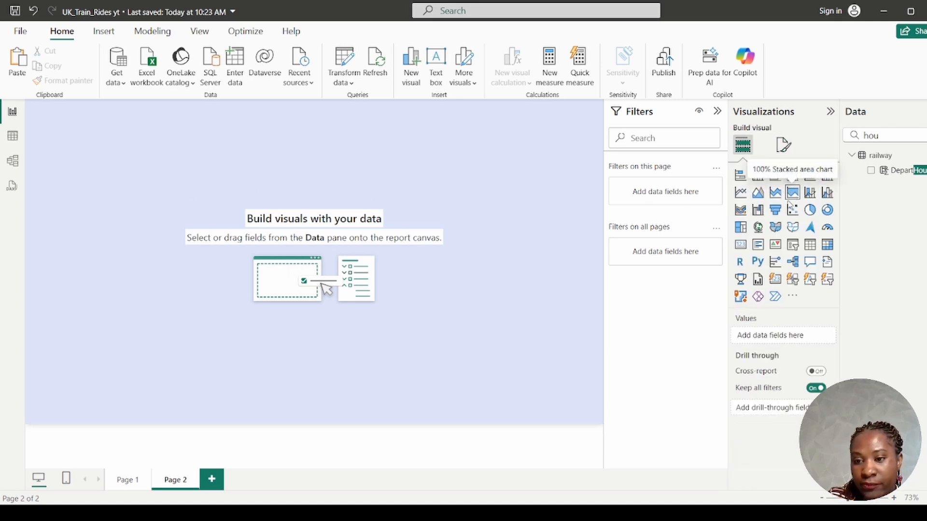
{"action": "left_click", "coordinate": [757, 211]}
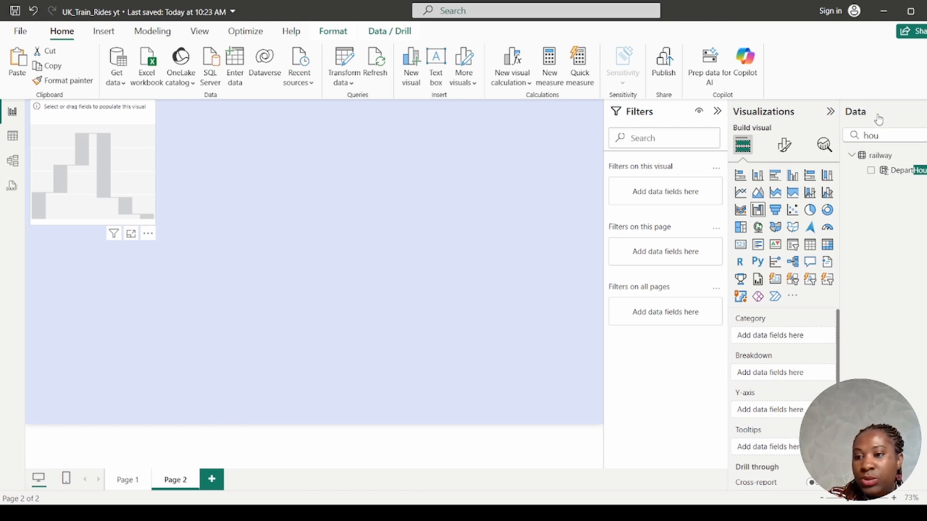
{"action": "left_click", "coordinate": [886, 137]}
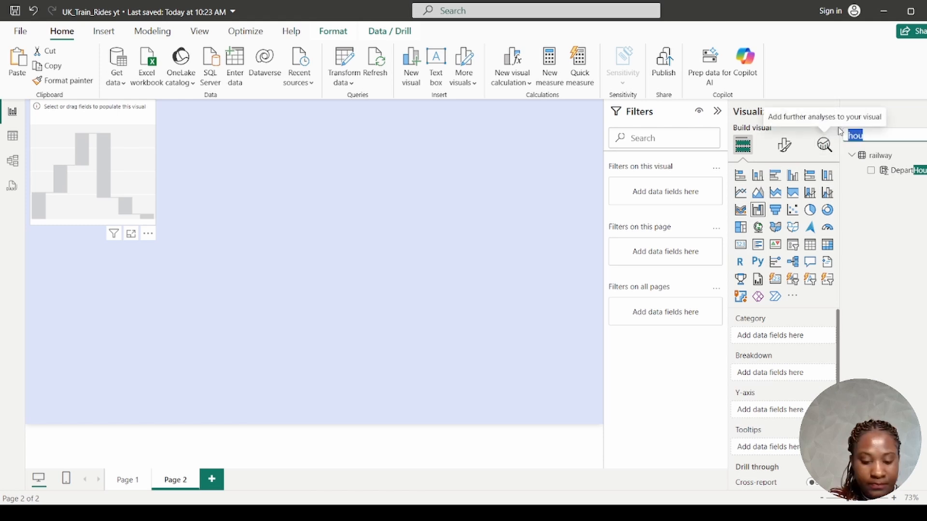
{"action": "key", "text": "BackSpace"}
{"action": "key", "text": "BackSpace"}
{"action": "key", "text": "BackSpace"}
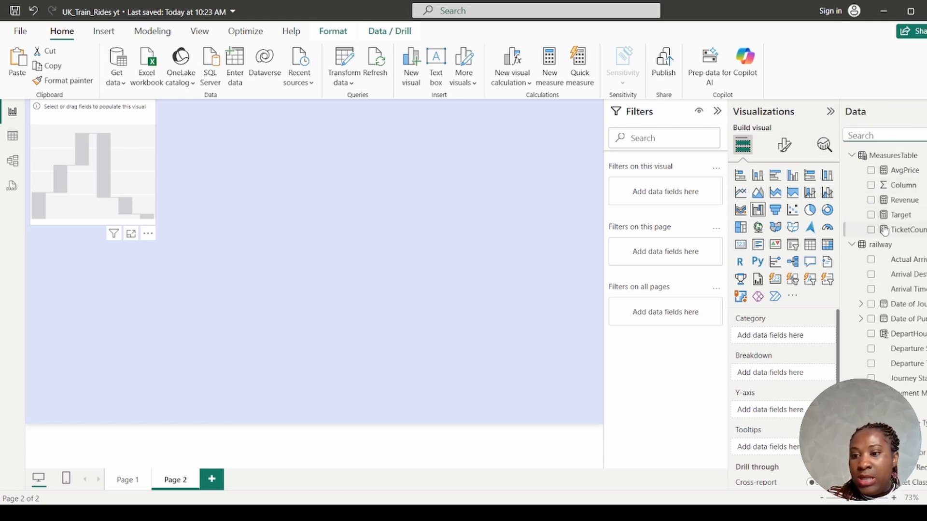
{"action": "left_click_drag", "start_coordinate": [886, 231], "coordinate": [886, 234]}
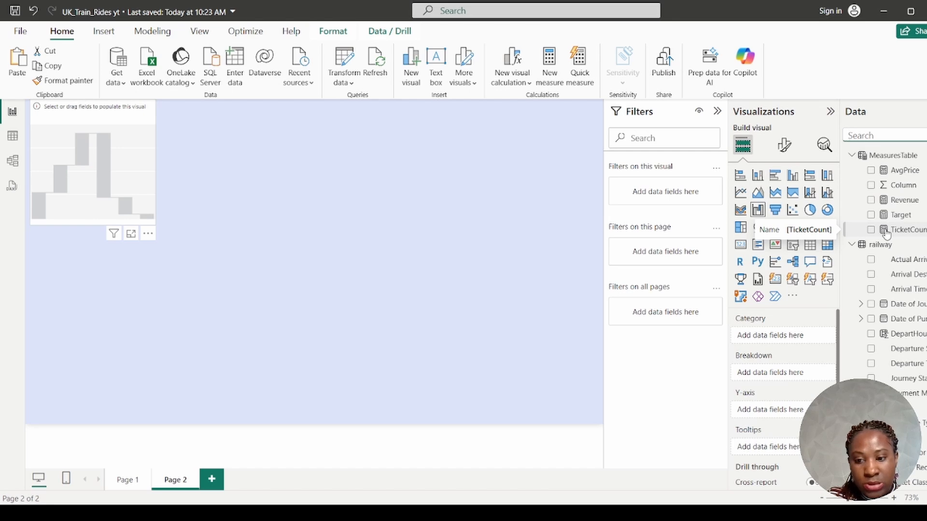
{"action": "left_click_drag", "start_coordinate": [799, 389], "coordinate": [784, 414]}
Step: Find the Journey Status field, add it as the waterfall chart's category and inspect the status columns
{"action": "left_click", "coordinate": [876, 135]}
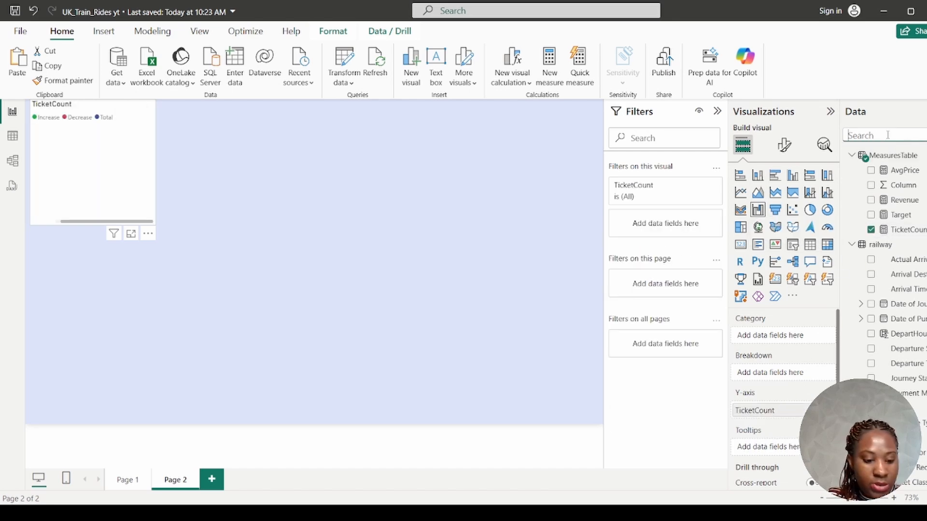
{"action": "type", "text": "sta"}
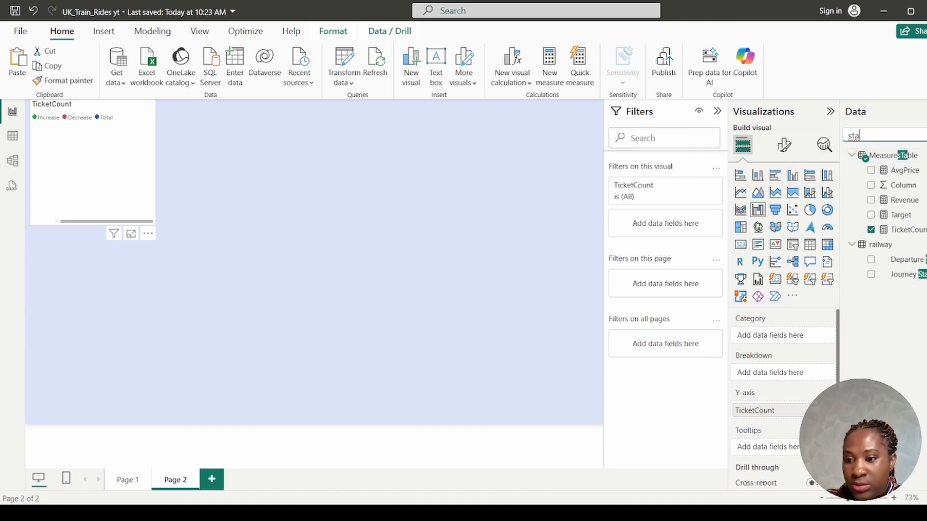
{"action": "left_click_drag", "start_coordinate": [909, 276], "coordinate": [804, 338]}
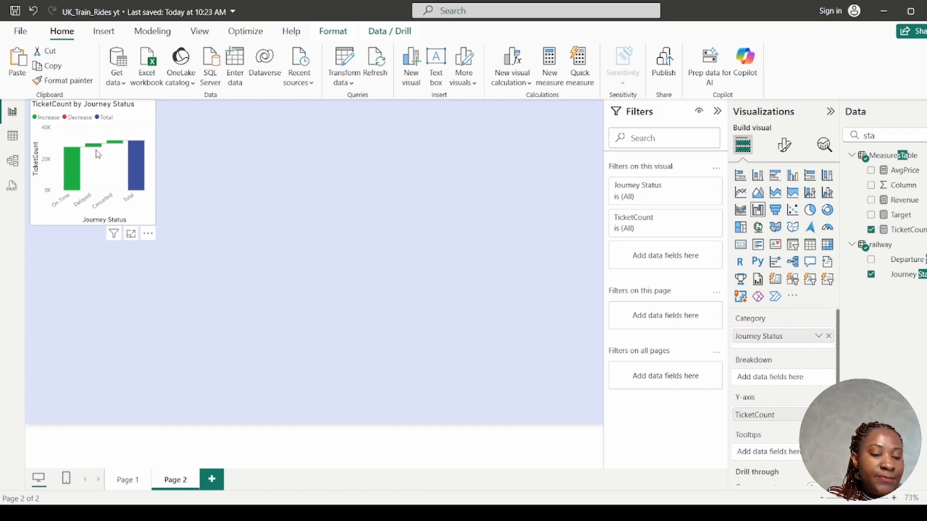
{"action": "mouse_move", "coordinate": [97, 152]}
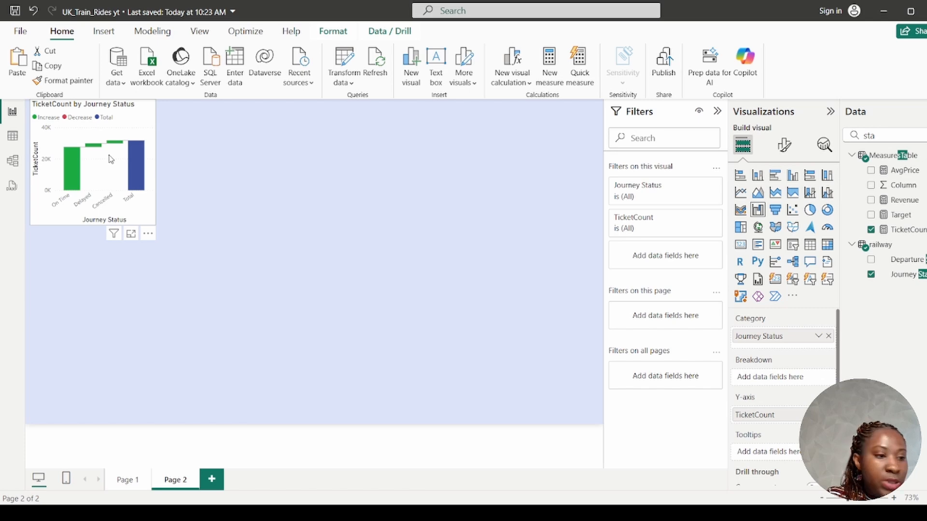
{"action": "left_click", "coordinate": [199, 176]}
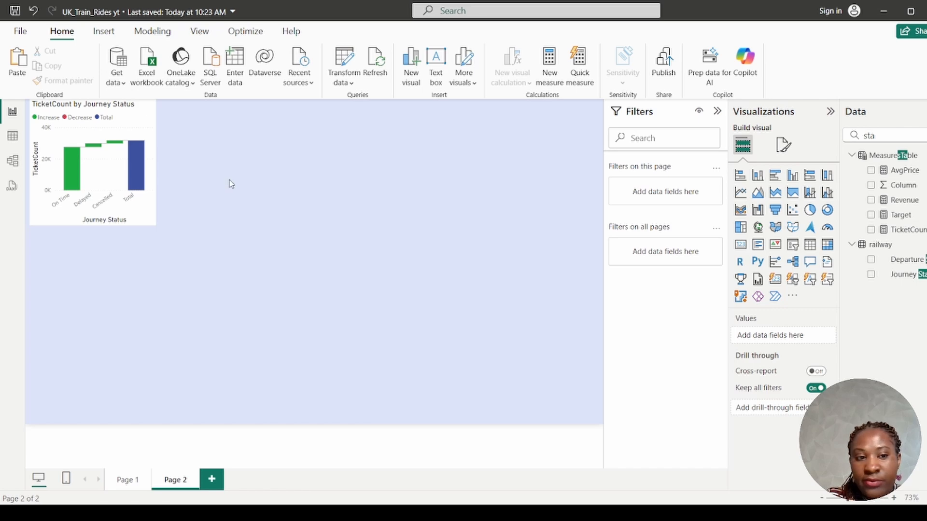
Step: Turn off the horizontal gridlines of the TicketCount by Journey Status waterfall chart
{"action": "left_click", "coordinate": [138, 210]}
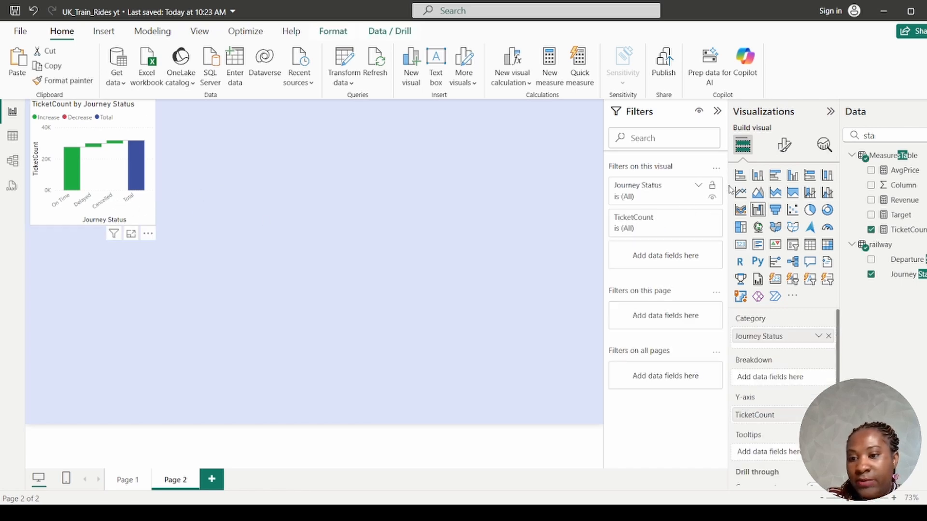
{"action": "left_click", "coordinate": [785, 144]}
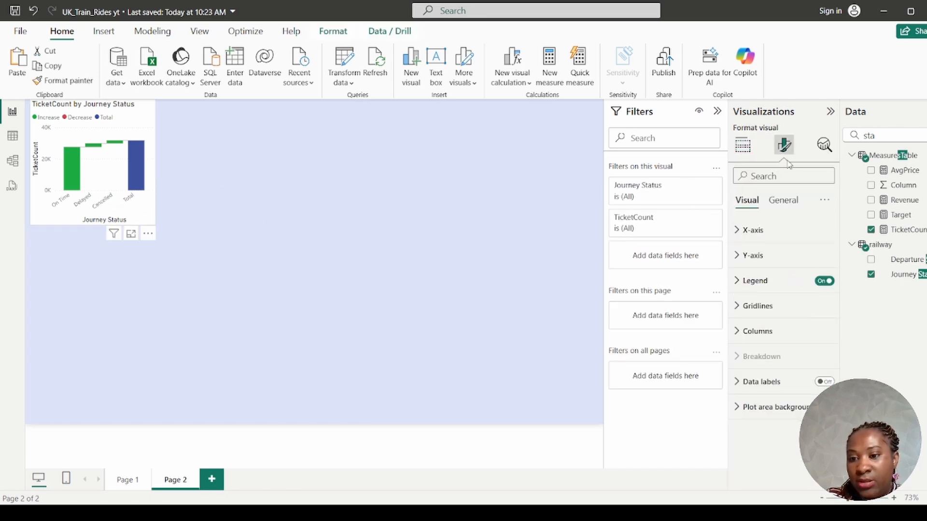
{"action": "left_click", "coordinate": [765, 308]}
{"action": "scroll", "coordinate": [794, 345], "scroll_direction": "down", "scroll_amount": 2}
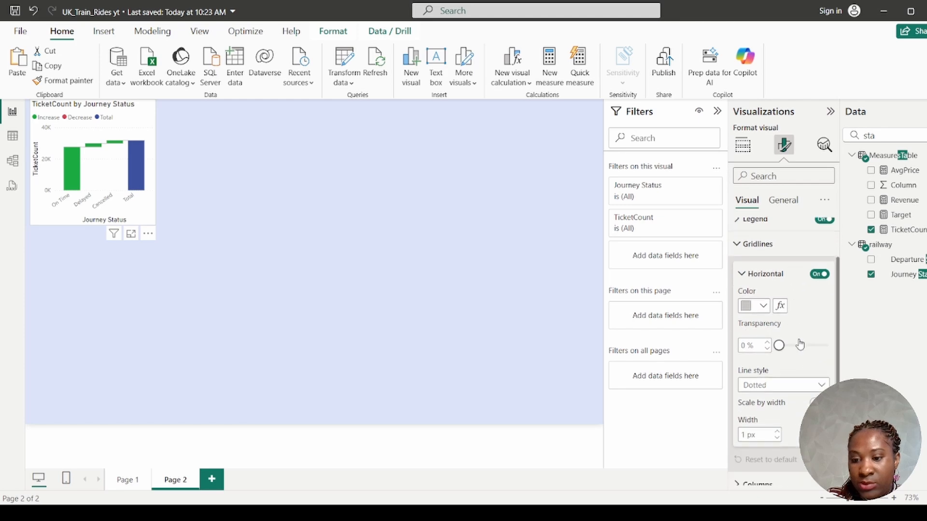
{"action": "left_click", "coordinate": [817, 274]}
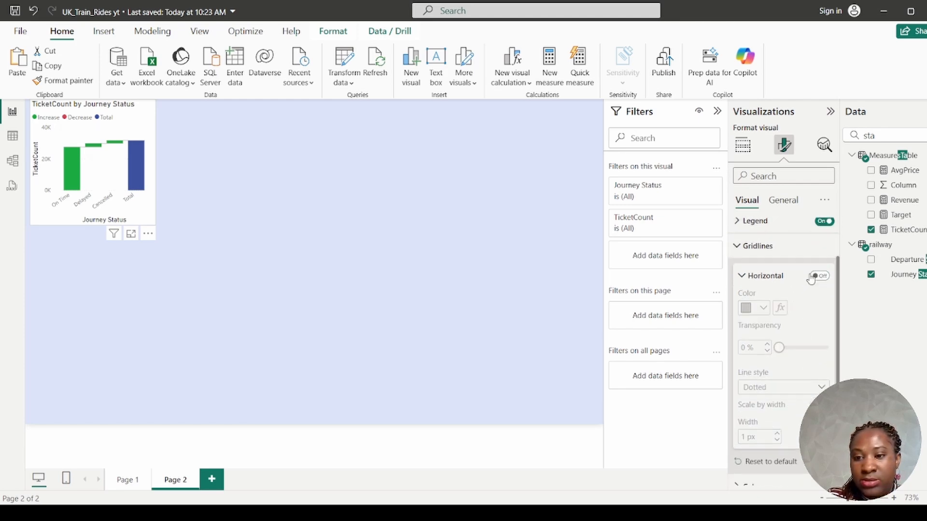
Step: Hide the X-axis title, Y-axis title and legend of the Journey Status waterfall chart
{"action": "scroll", "coordinate": [806, 263], "scroll_direction": "up", "scroll_amount": 2}
{"action": "left_click", "coordinate": [763, 231]}
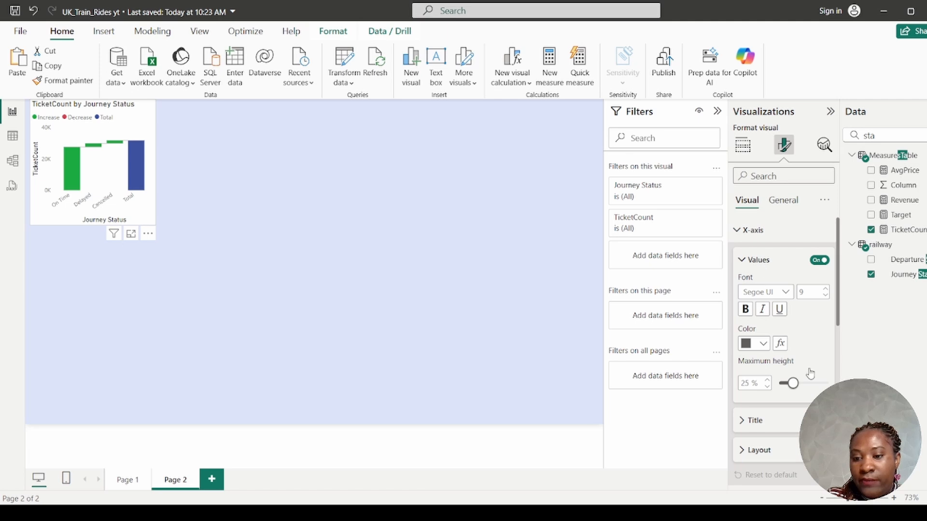
{"action": "left_click", "coordinate": [754, 312]}
{"action": "left_click", "coordinate": [741, 231]}
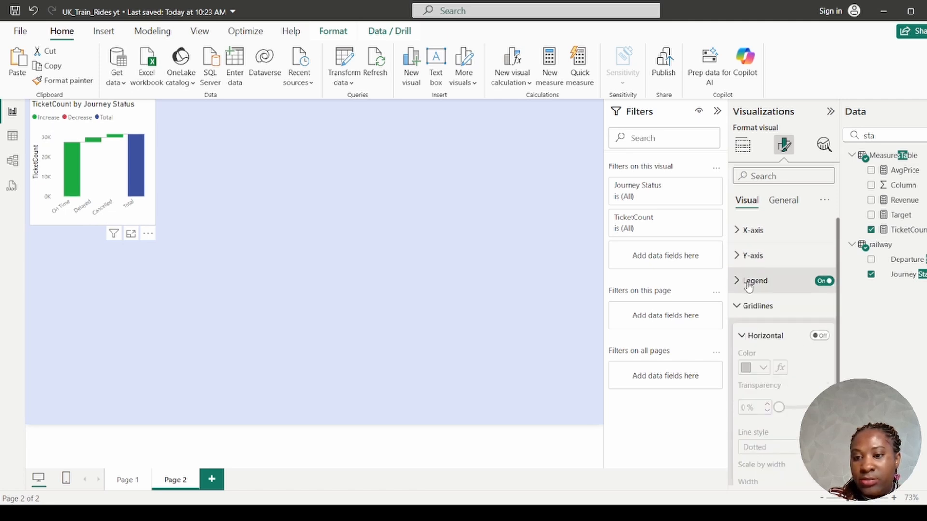
{"action": "left_click", "coordinate": [762, 256]}
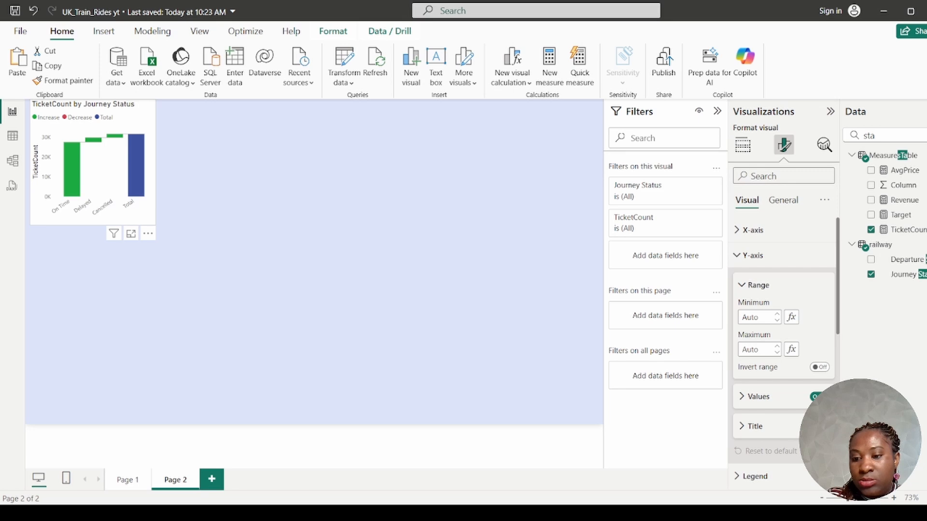
{"action": "left_click", "coordinate": [819, 426]}
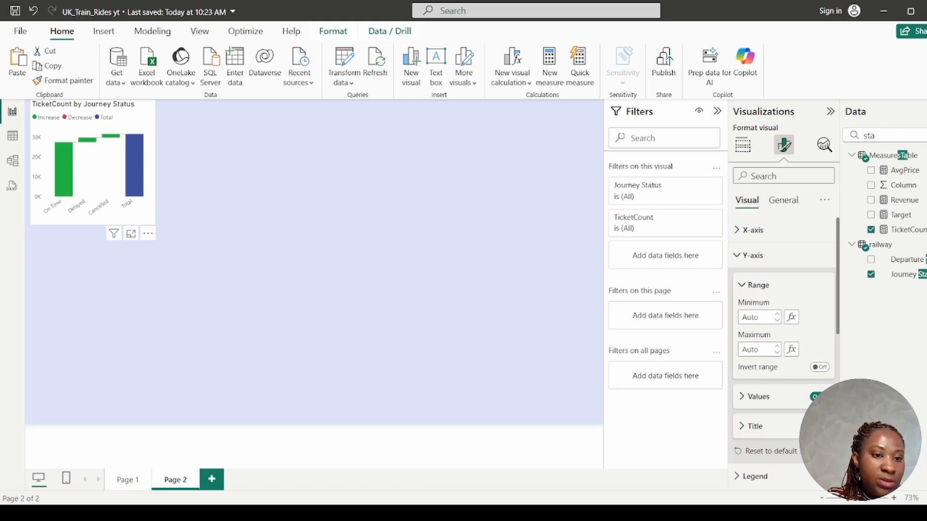
{"action": "left_click", "coordinate": [742, 256]}
{"action": "left_click", "coordinate": [824, 283]}
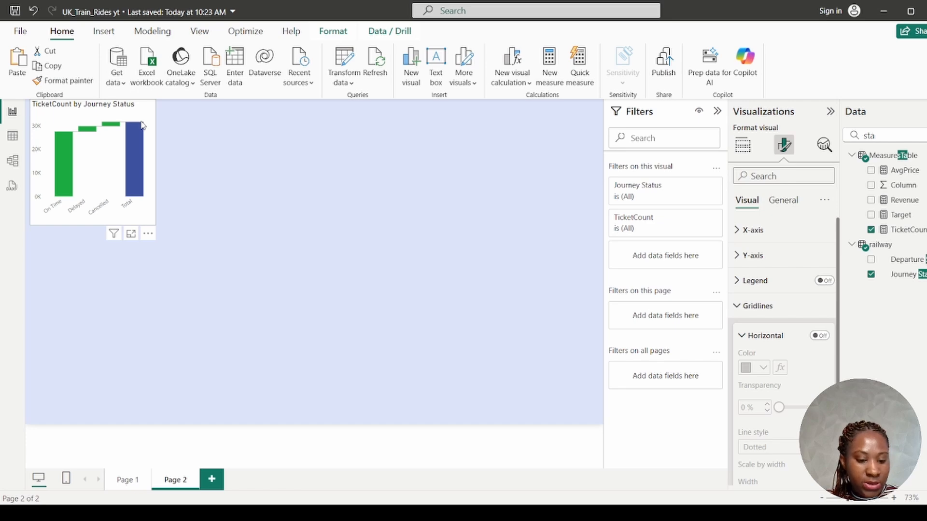
Step: Duplicate the Journey Status waterfall chart on Page 2 and save the report
{"action": "key", "text": "ctrl+v"}
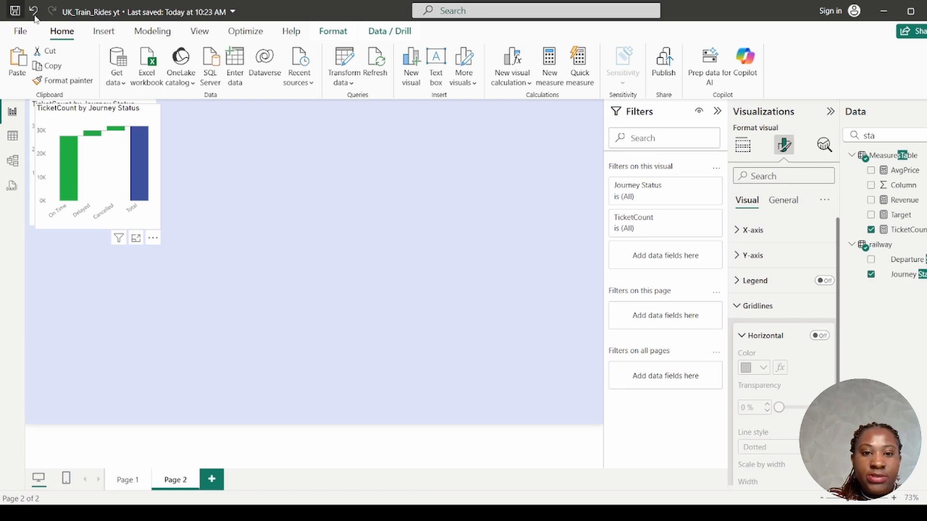
{"action": "key", "text": "ctrl+s"}
Step: Turn off object locking and arrange the two waterfall charts side by side along the page's upper edge
{"action": "left_click", "coordinate": [200, 31]}
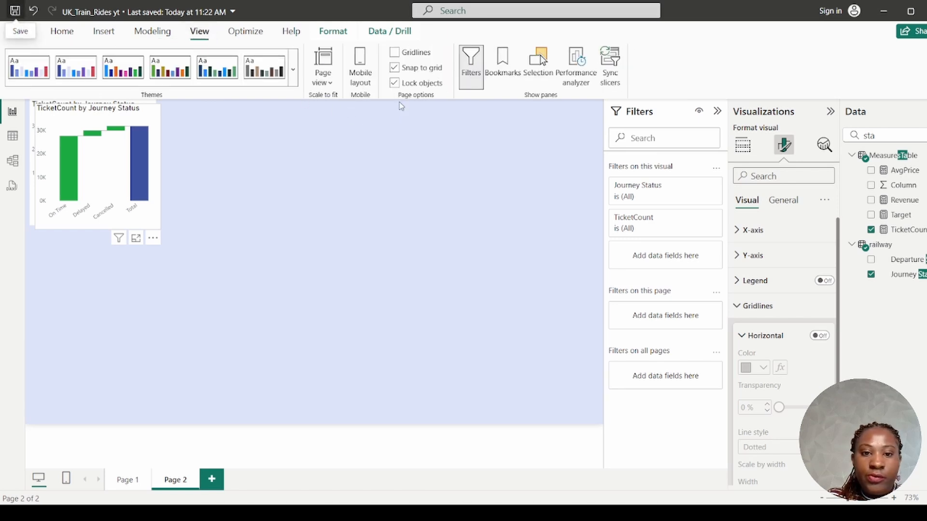
{"action": "left_click", "coordinate": [394, 83]}
{"action": "left_click_drag", "start_coordinate": [121, 117], "coordinate": [236, 120]}
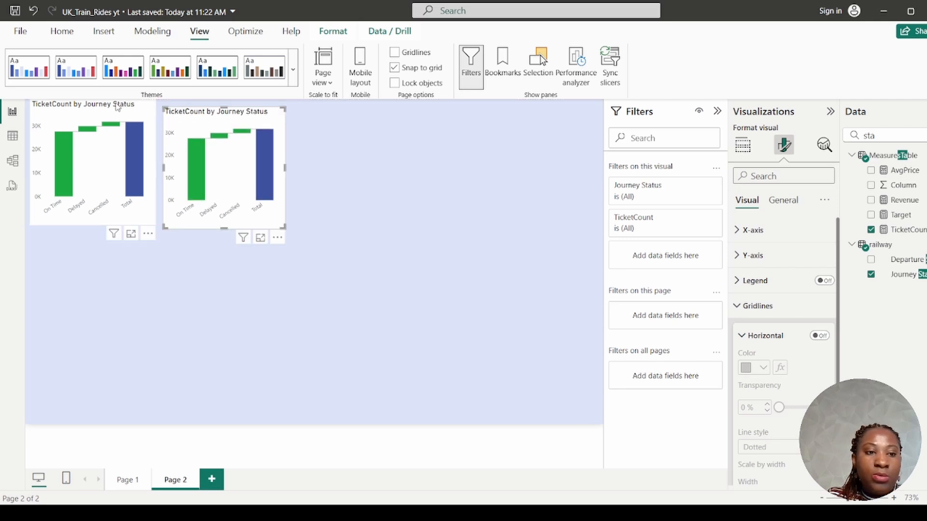
{"action": "left_click_drag", "start_coordinate": [117, 107], "coordinate": [115, 114]}
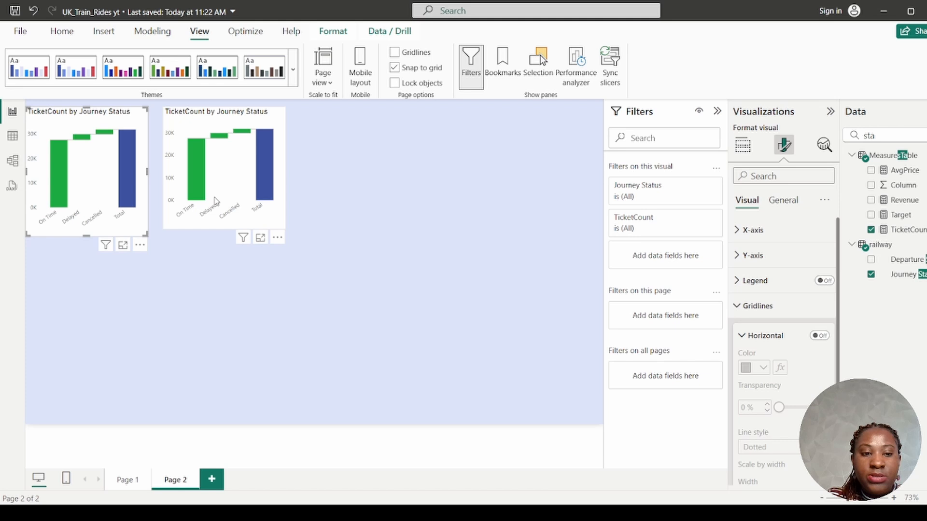
Step: Replace Journey Status with Refund Request in the copied chart and convert it to a clustered column chart
{"action": "left_click", "coordinate": [261, 228]}
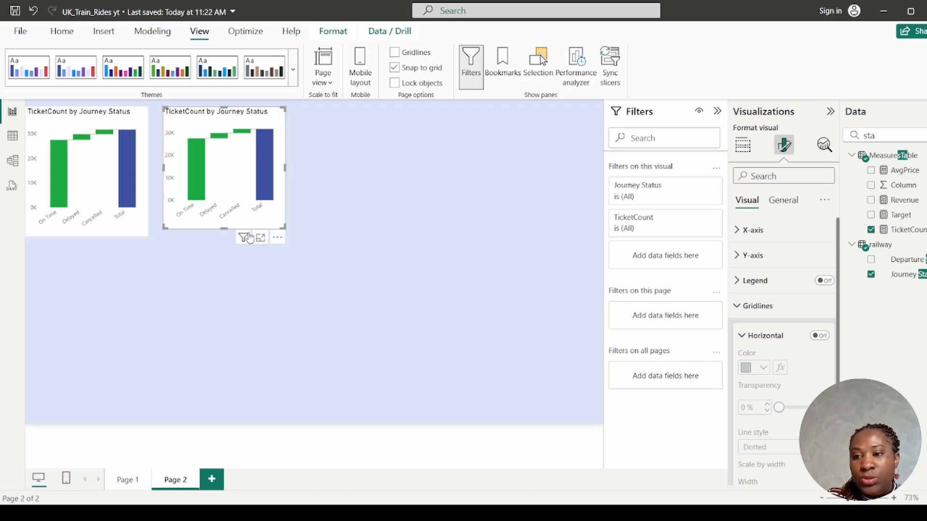
{"action": "double_click", "coordinate": [869, 136]}
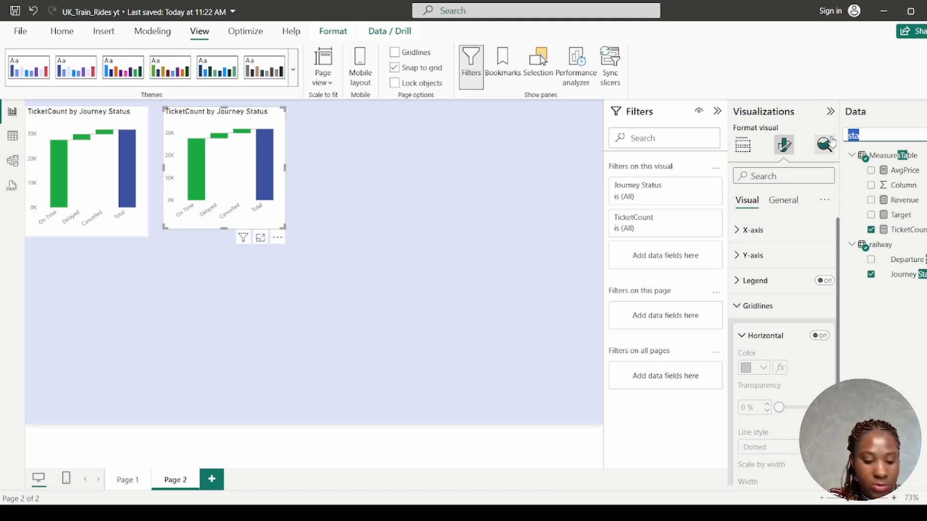
{"action": "type", "text": "ref"}
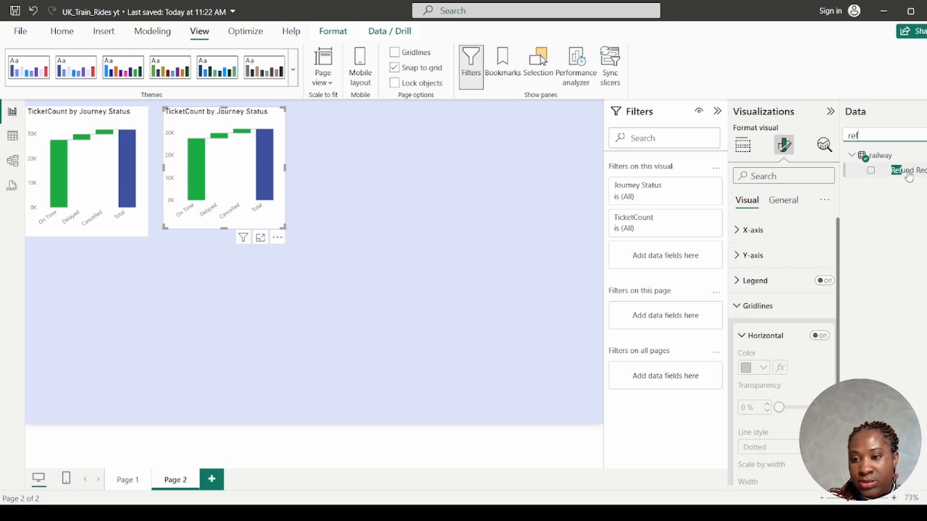
{"action": "left_click", "coordinate": [744, 145]}
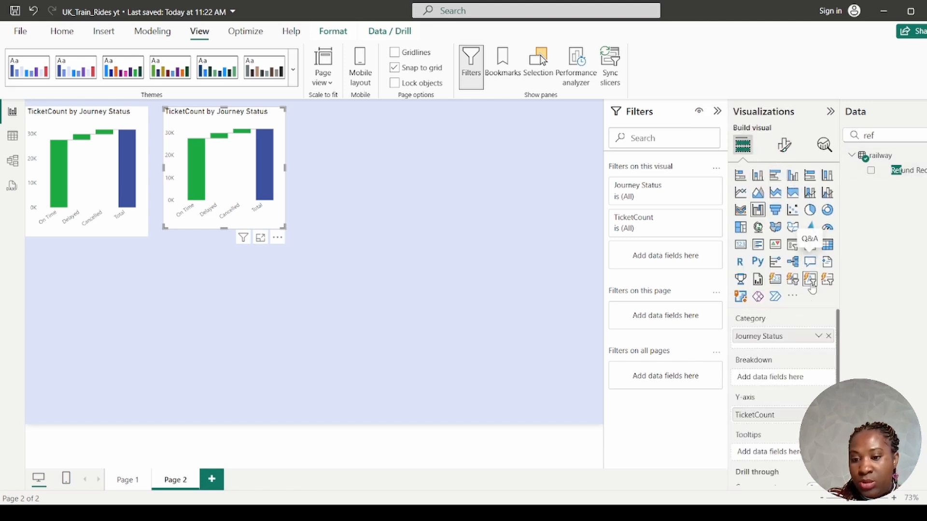
{"action": "left_click", "coordinate": [829, 336]}
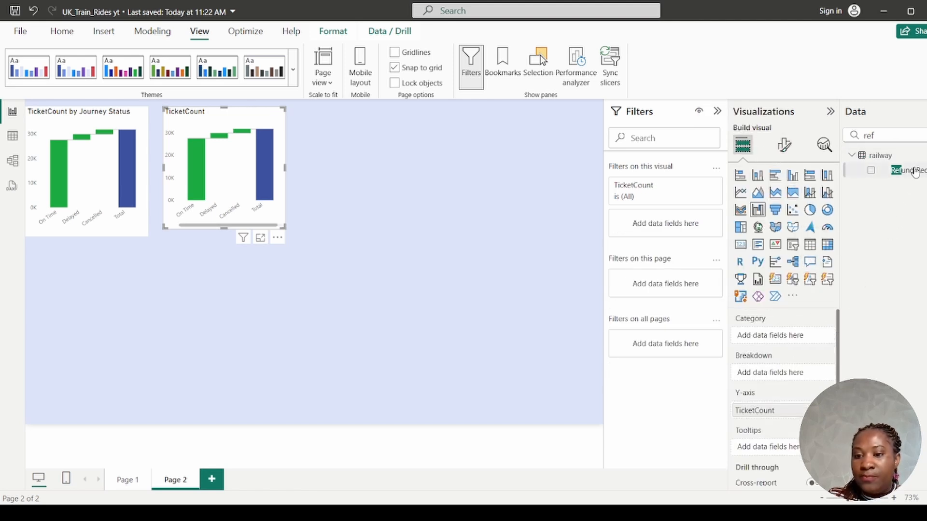
{"action": "left_click_drag", "start_coordinate": [803, 329], "coordinate": [803, 335]}
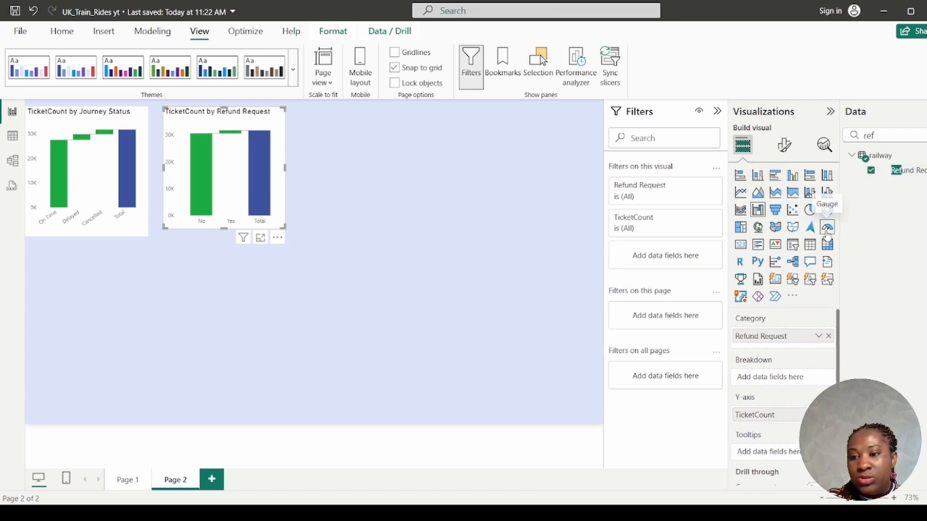
{"action": "left_click", "coordinate": [791, 177]}
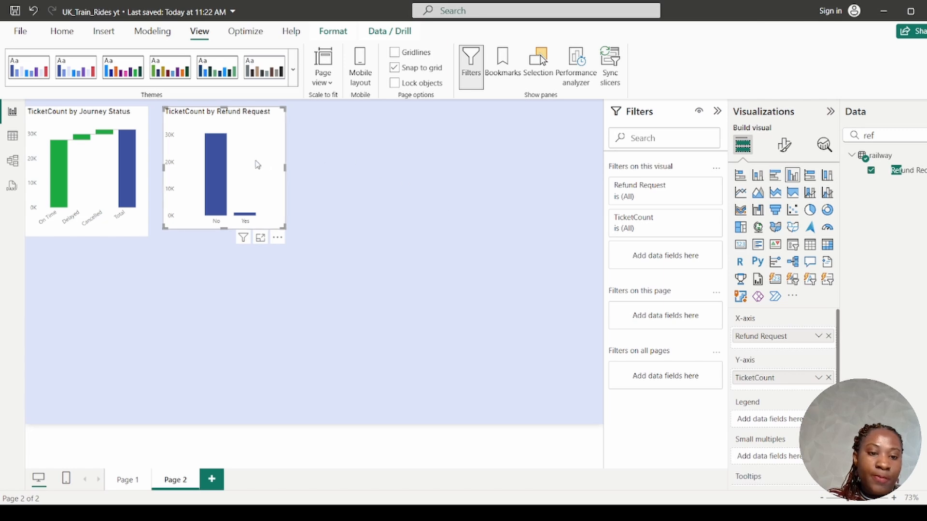
Step: Place a copy of the Refund Request chart beside it and make it a clustered bar chart of TicketCount by Reason for Delay
{"action": "left_click_drag", "start_coordinate": [262, 172], "coordinate": [400, 157]}
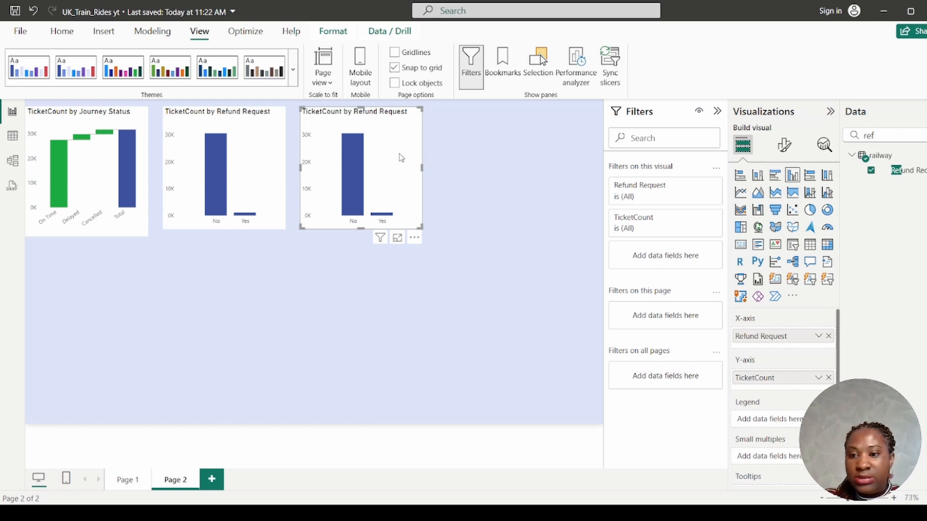
{"action": "left_click_drag", "start_coordinate": [773, 335], "coordinate": [638, 337]}
{"action": "left_click_drag", "start_coordinate": [846, 136], "coordinate": [821, 144]}
{"action": "type", "text": "reas"}
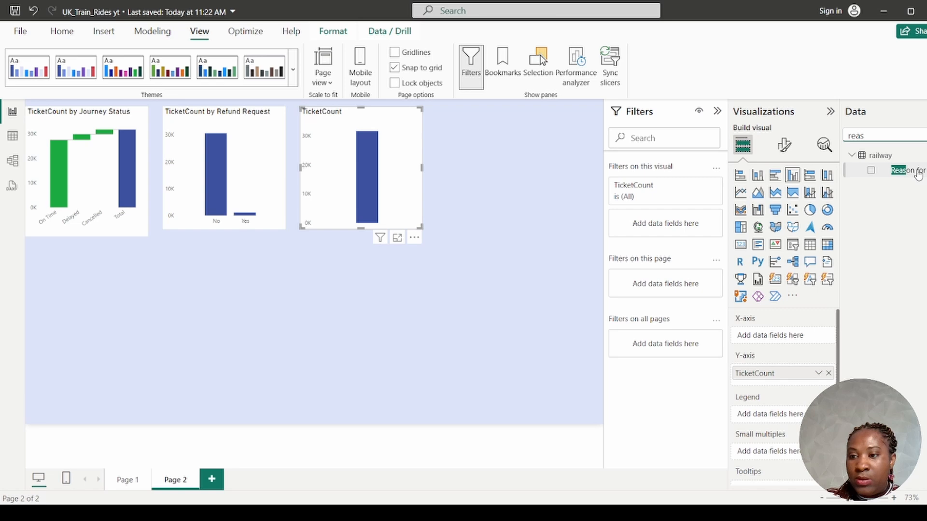
{"action": "left_click_drag", "start_coordinate": [911, 171], "coordinate": [814, 339]}
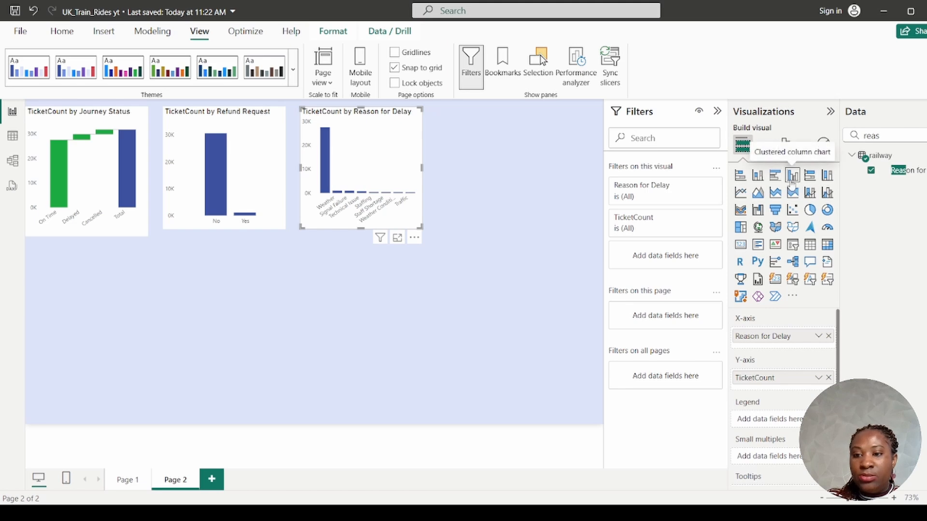
{"action": "left_click", "coordinate": [775, 176]}
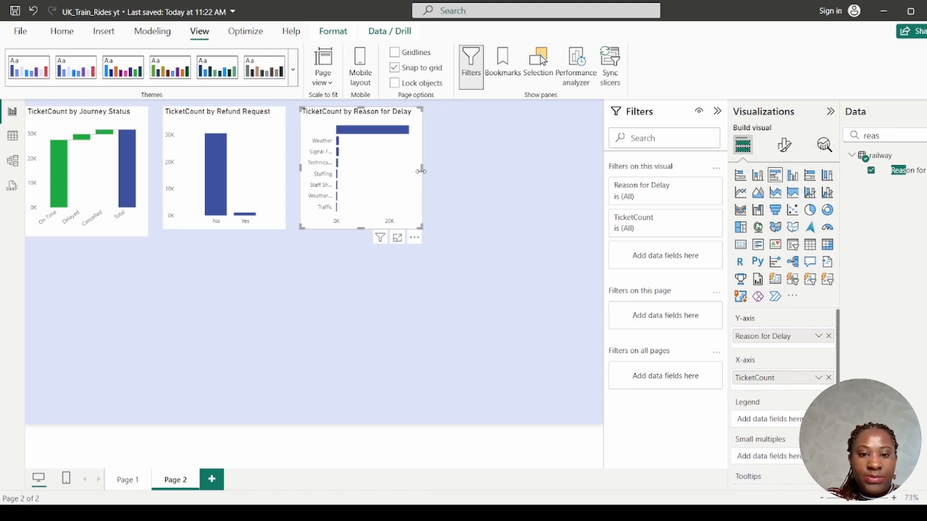
Step: Widen the TicketCount by Reason for Delay bar chart so its category labels have more room
{"action": "left_click_drag", "start_coordinate": [424, 170], "coordinate": [474, 181]}
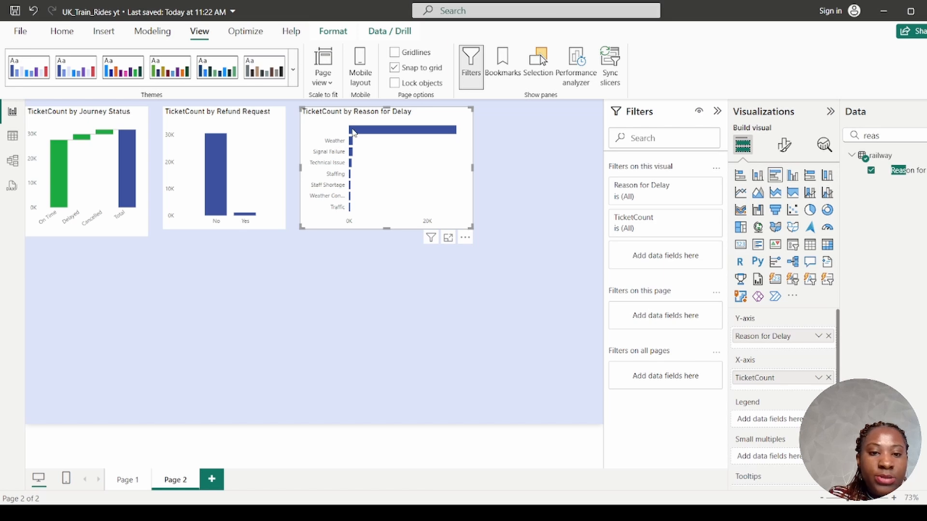
Step: Add a calculated column named NotOnTimeReason to the railway table in the table view
{"action": "left_click", "coordinate": [13, 140]}
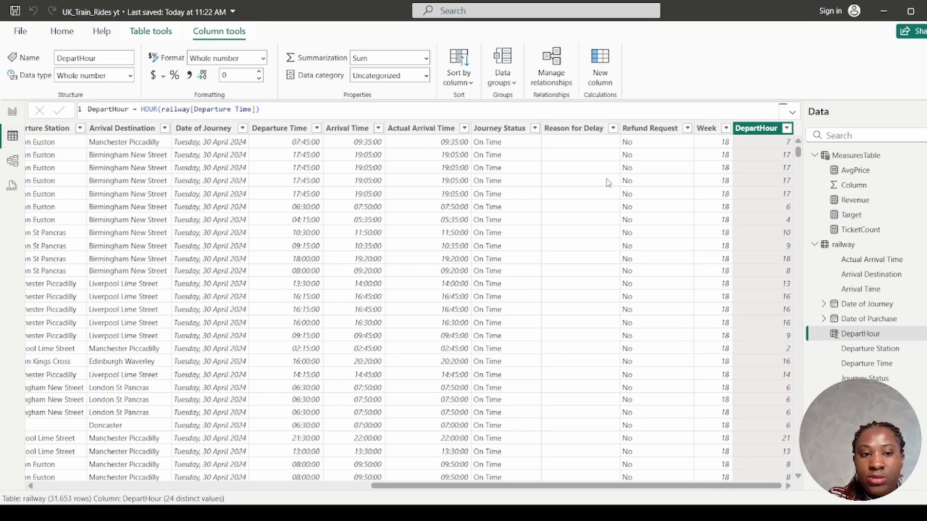
{"action": "left_click", "coordinate": [601, 68]}
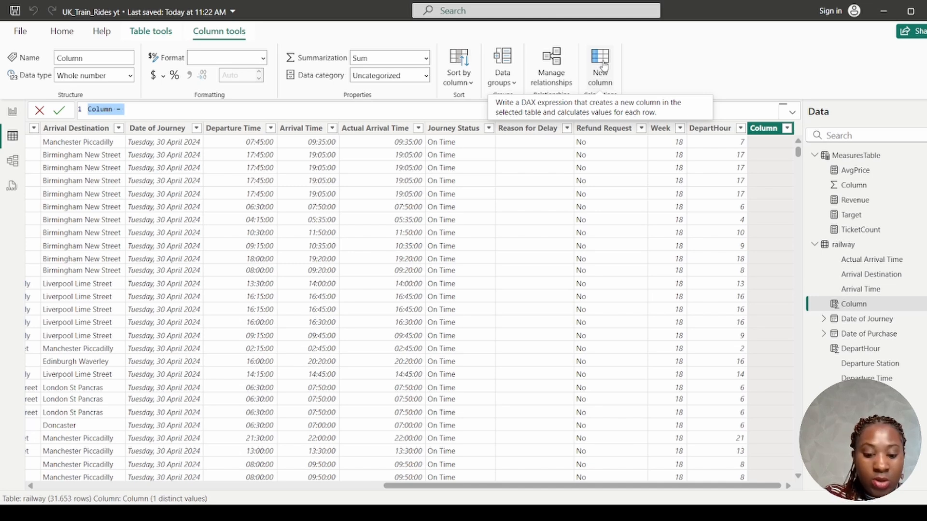
{"action": "type", "text": "No"}
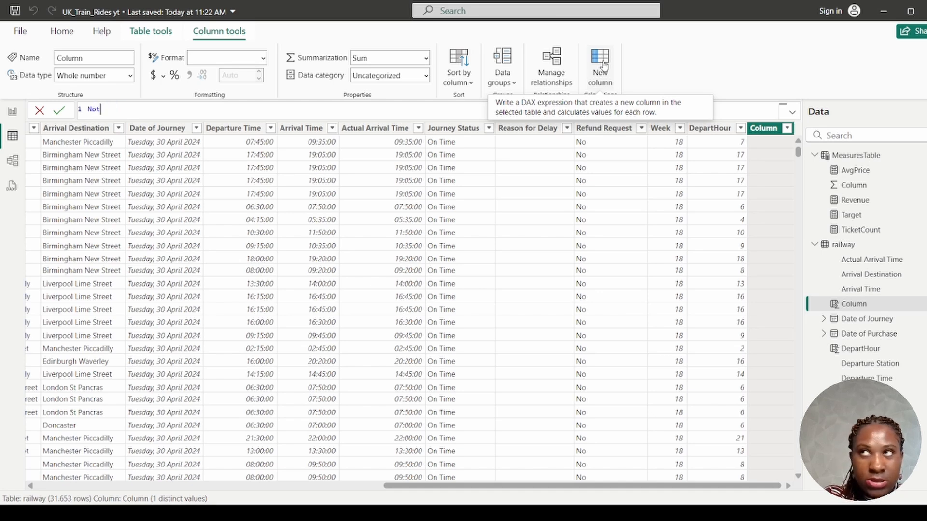
{"action": "type", "text": "t"}
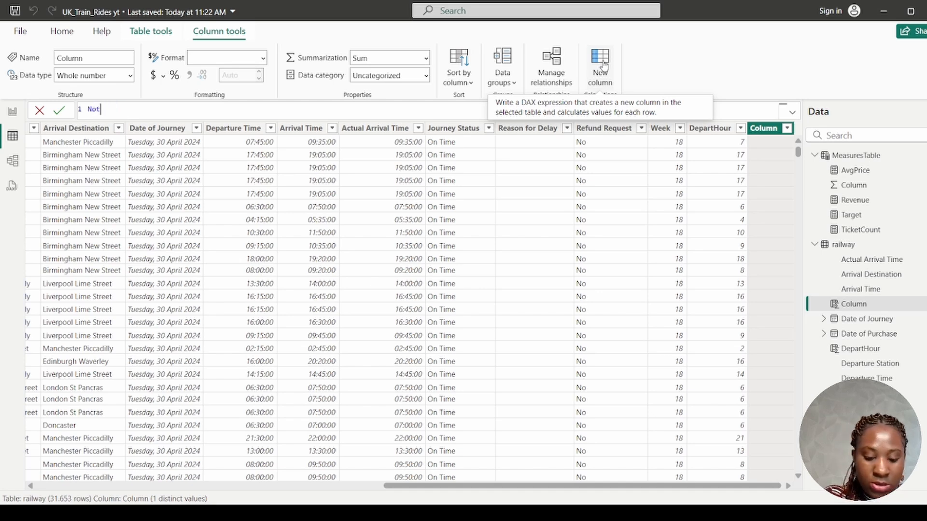
{"action": "type", "text": "OnTime "}
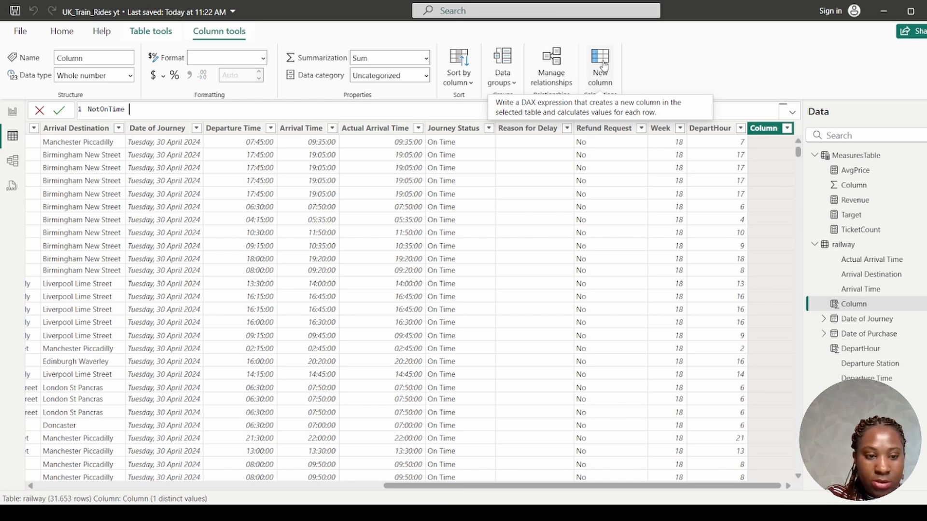
{"action": "type", "text": "Reaso"}
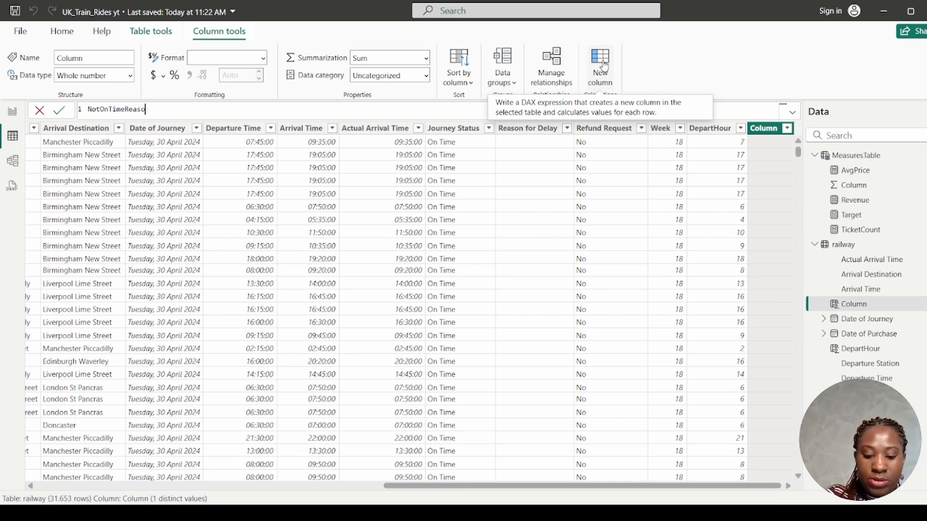
{"action": "type", "text": "n ="}
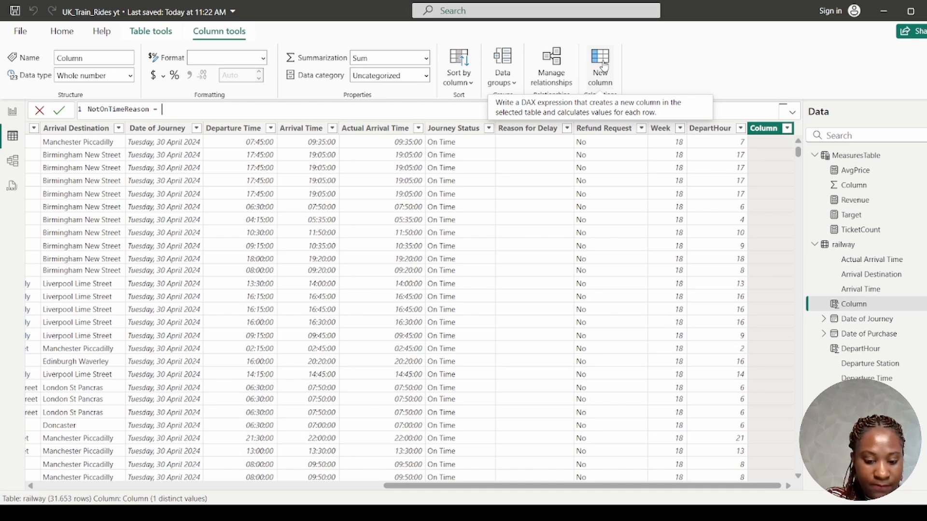
Step: Begin the column formula with an IF function that tests ISBLANK(railway[Reason for Delay])
{"action": "type", "text": "if"}
{"action": "key", "text": "Tab"}
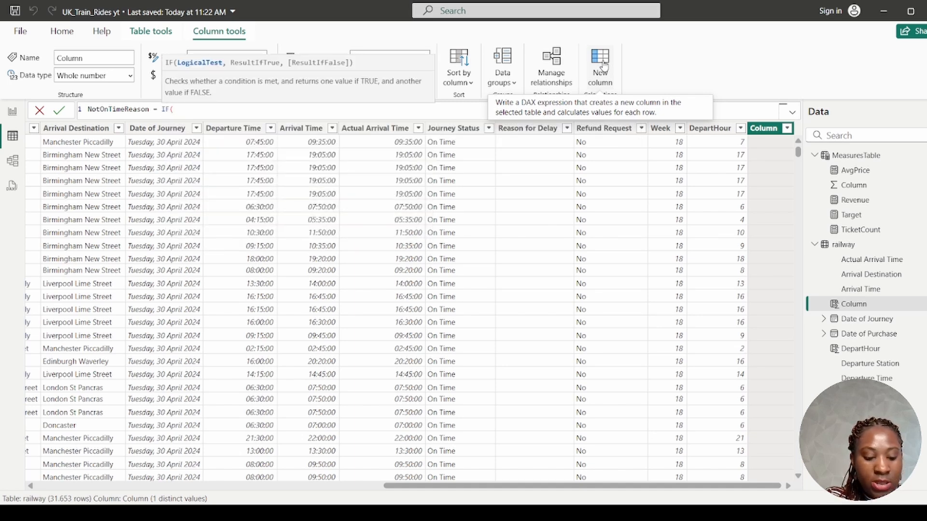
{"action": "type", "text": "re"}
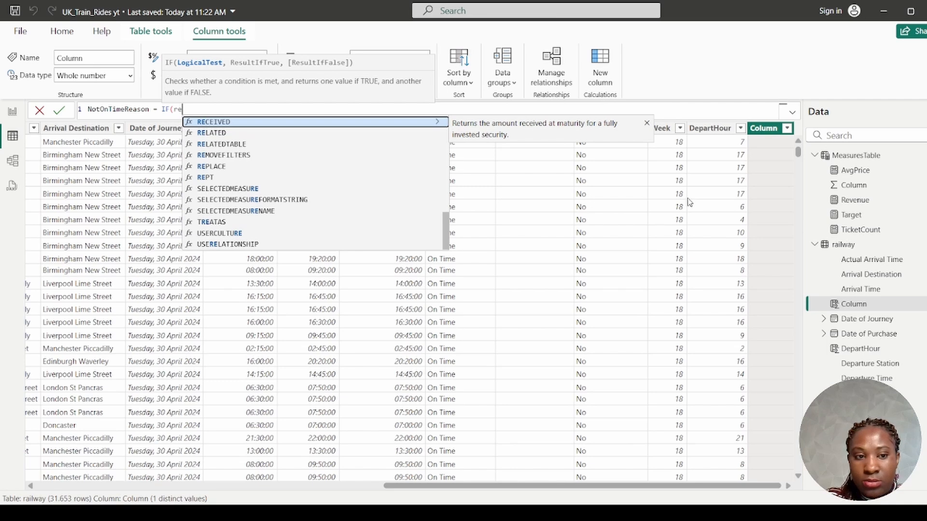
{"action": "key", "text": "Tab"}
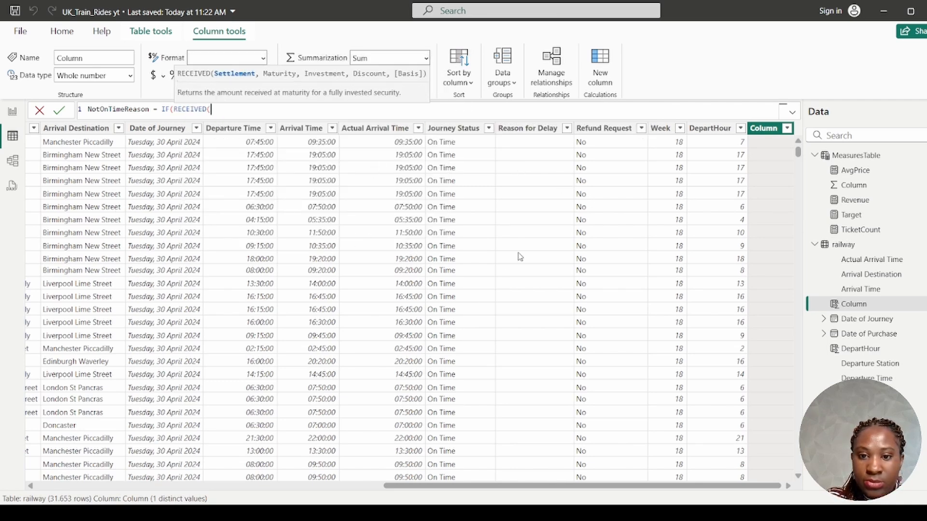
{"action": "left_click_drag", "start_coordinate": [212, 109], "coordinate": [180, 112]}
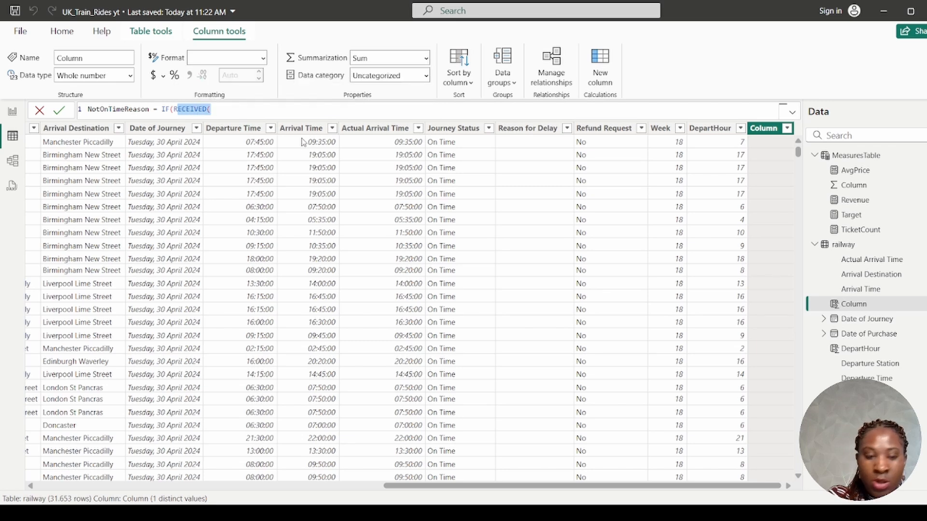
{"action": "key", "text": "BackSpace"}
{"action": "type", "text": "eas"}
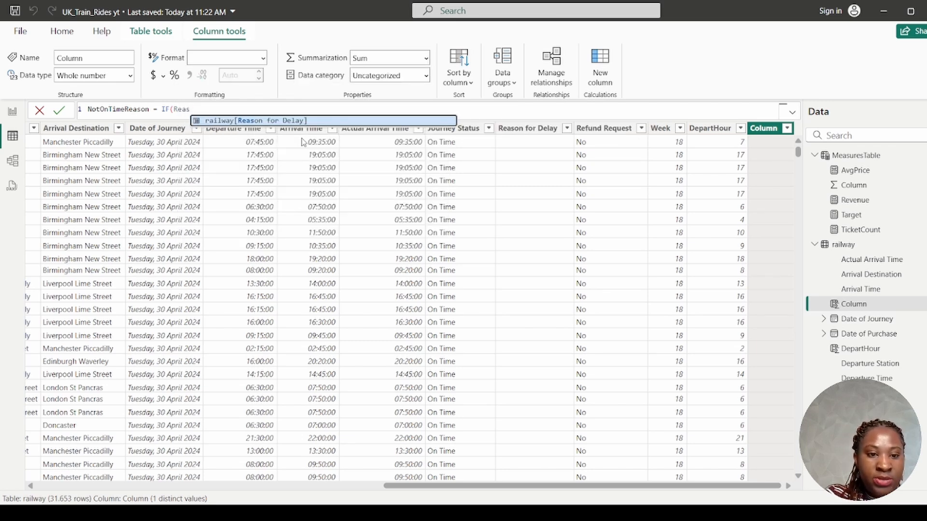
{"action": "key", "text": "Tab"}
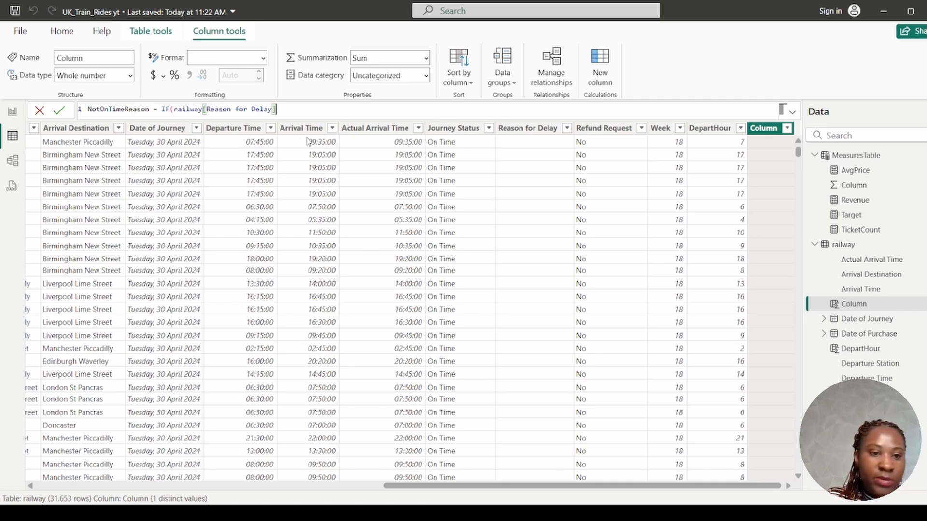
{"action": "double_click", "coordinate": [186, 109]}
{"action": "type", "text": "ISBLANK("}
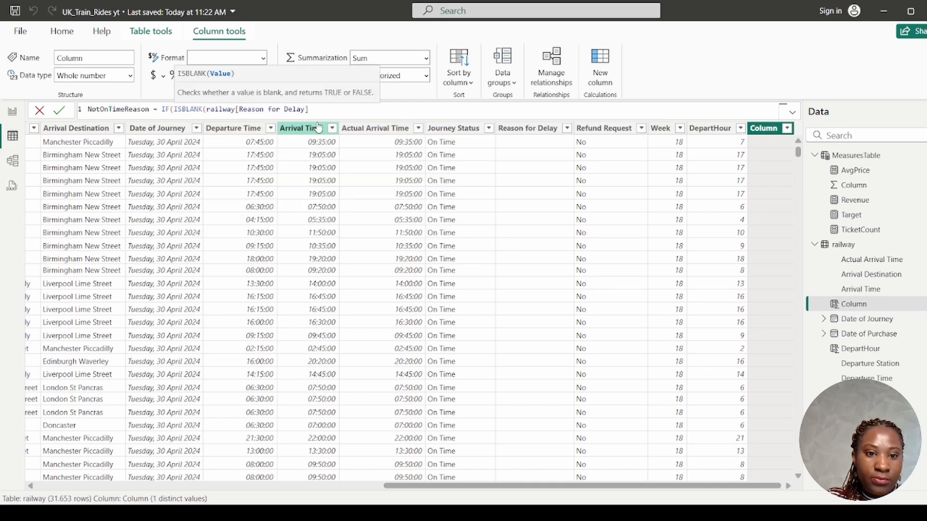
{"action": "left_click", "coordinate": [317, 110]}
{"action": "type", "text": "),\"\""}
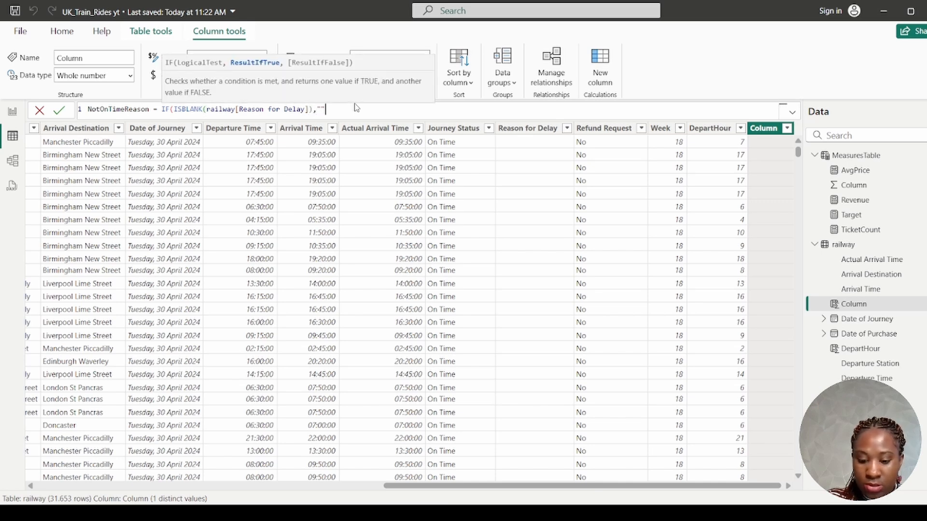
Step: Complete the formula to return "Unknown" when blank and railway[Reason for Delay] otherwise, and commit it
{"action": "key", "text": "Left"}
{"action": "type", "text": "Un"}
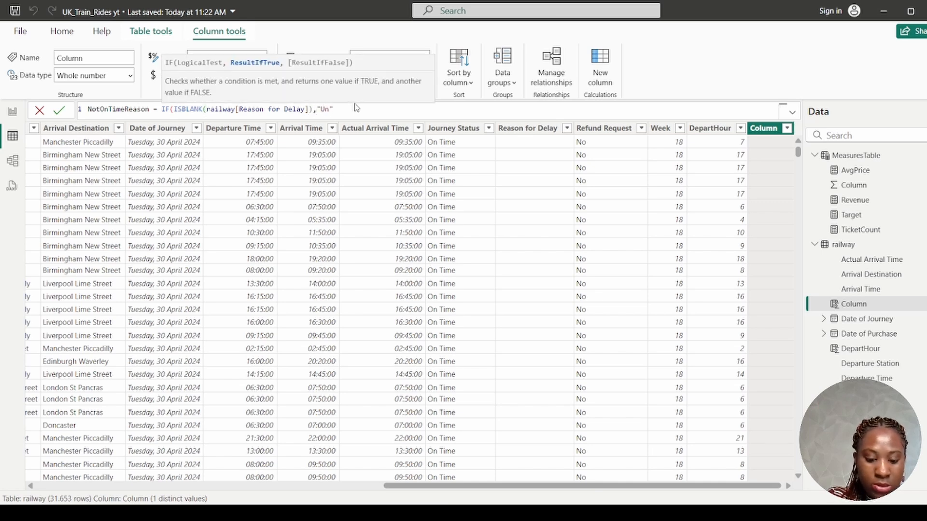
{"action": "type", "text": "known\""}
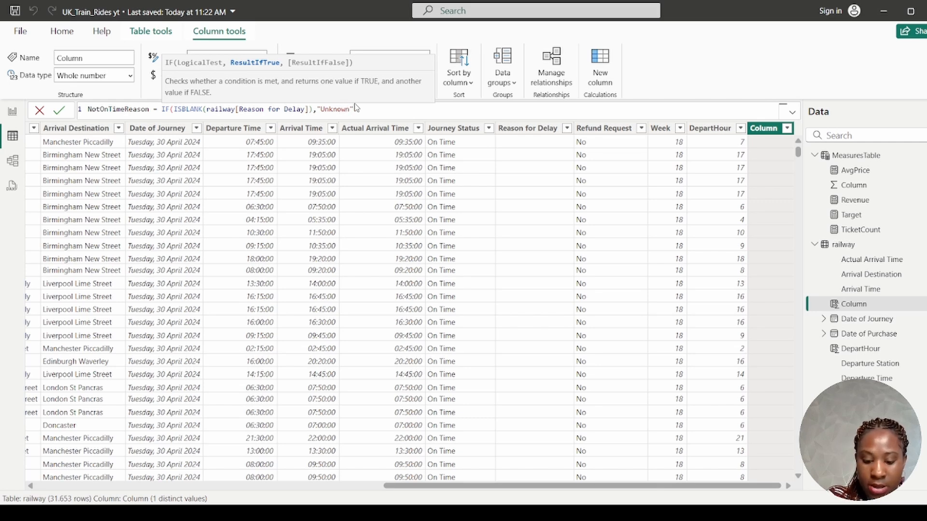
{"action": "type", "text": ","}
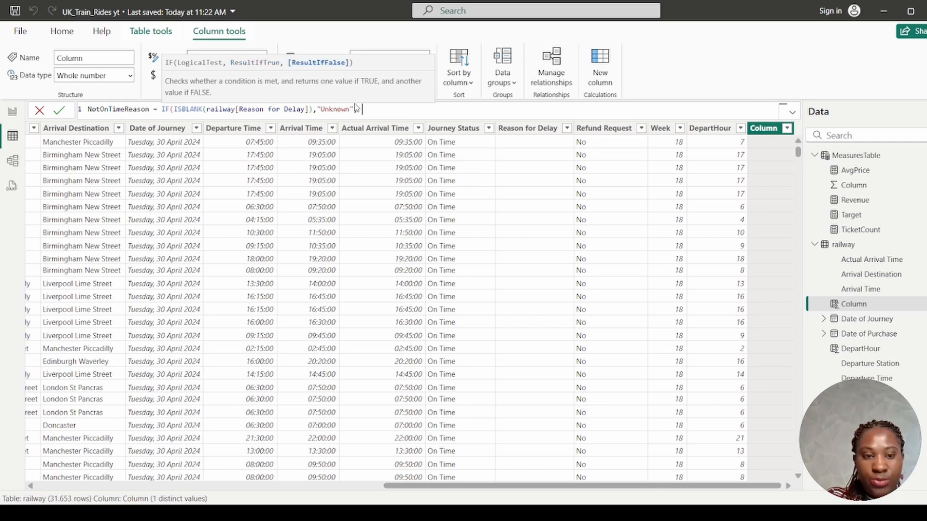
{"action": "type", "text": " reaso"}
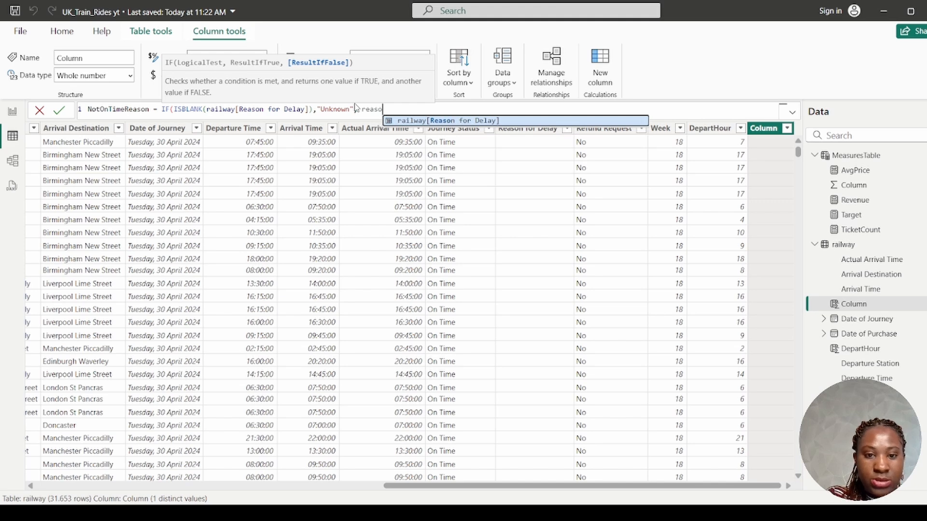
{"action": "key", "text": "Tab"}
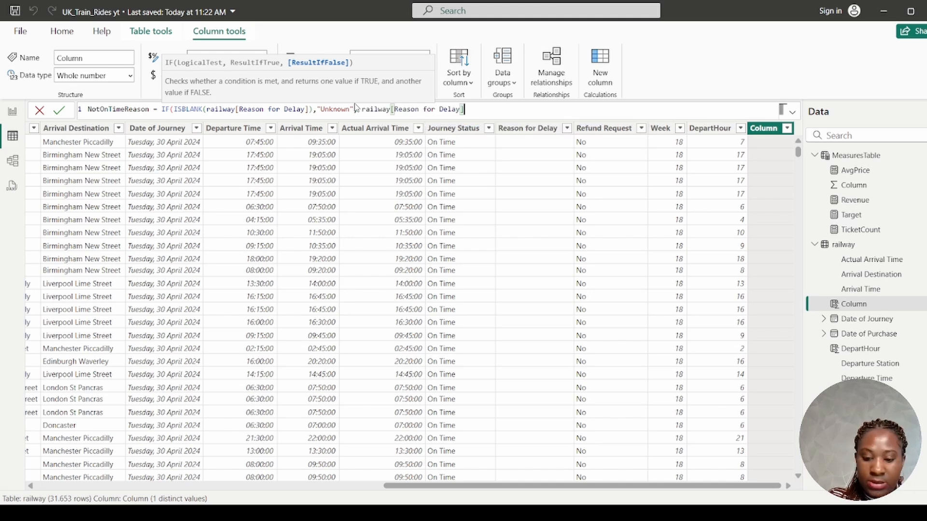
{"action": "type", "text": ")"}
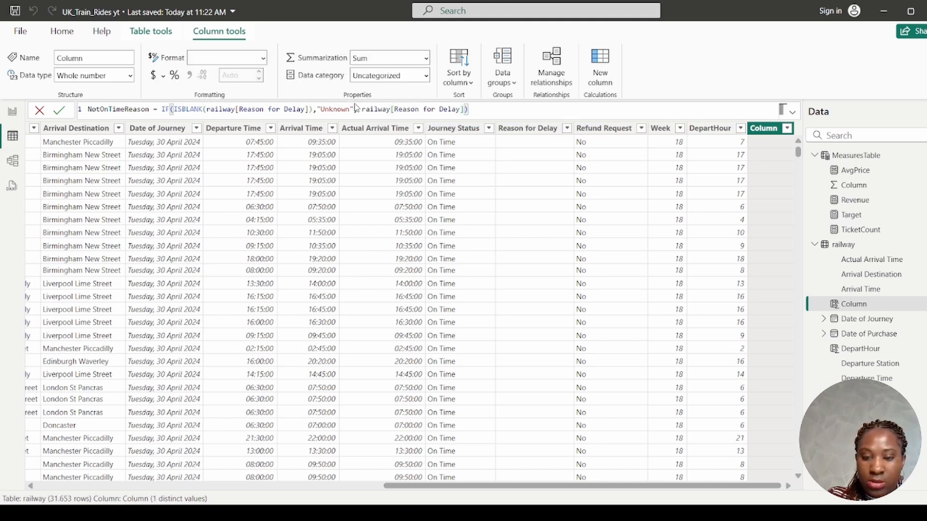
{"action": "key", "text": "Return"}
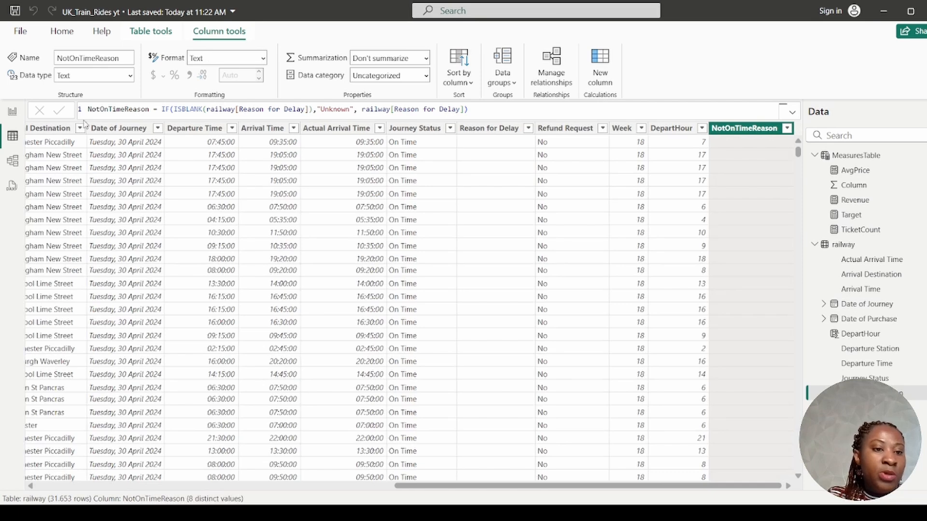
Step: Remove Reason for Delay from the Y-axis of the third chart on Page 2
{"action": "left_click", "coordinate": [13, 113]}
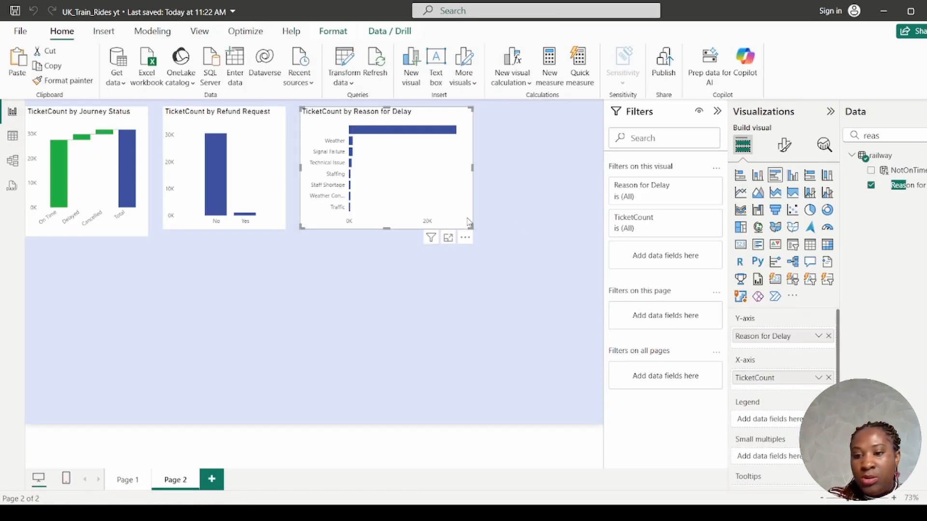
{"action": "left_click", "coordinate": [829, 336]}
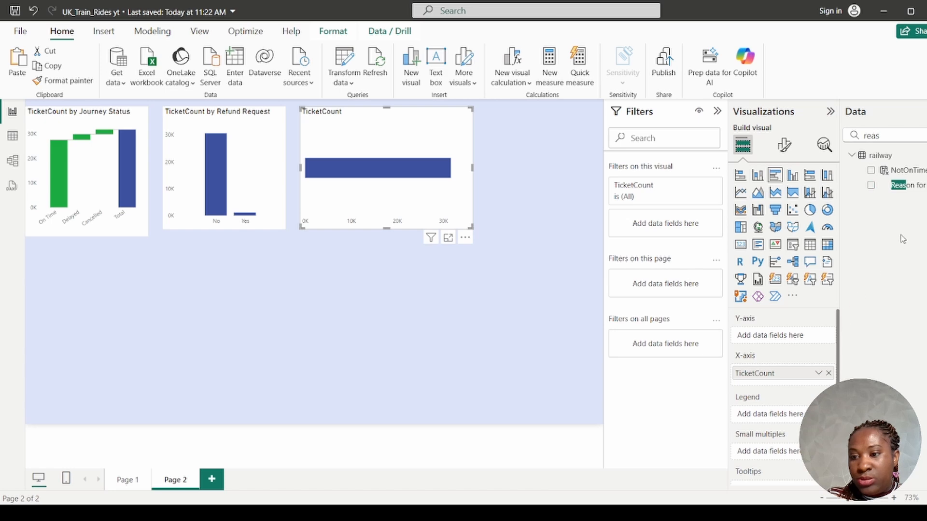
{"action": "double_click", "coordinate": [845, 135]}
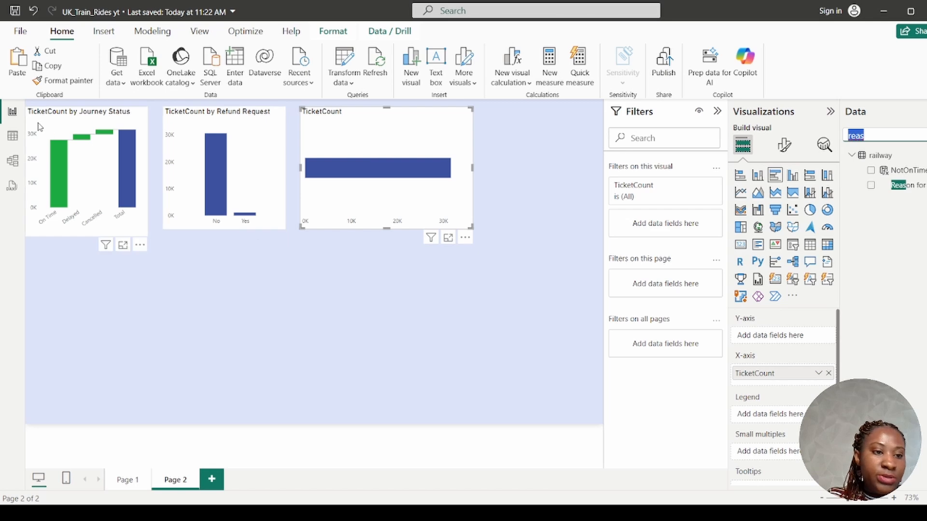
Step: Rename the calculated column NotOnTimeReason as DelayReason in its DAX formula
{"action": "left_click", "coordinate": [13, 138]}
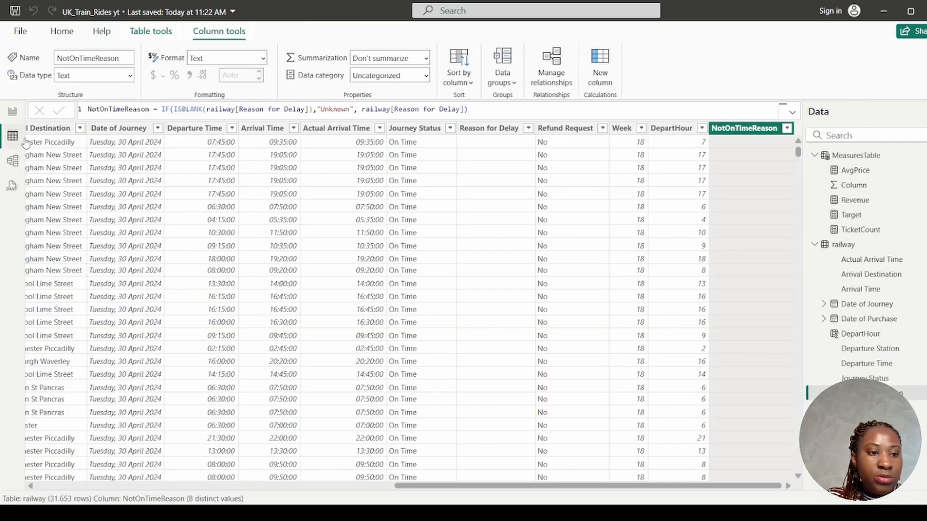
{"action": "left_click_drag", "start_coordinate": [129, 112], "coordinate": [39, 111]}
{"action": "type", "text": "Delay"}
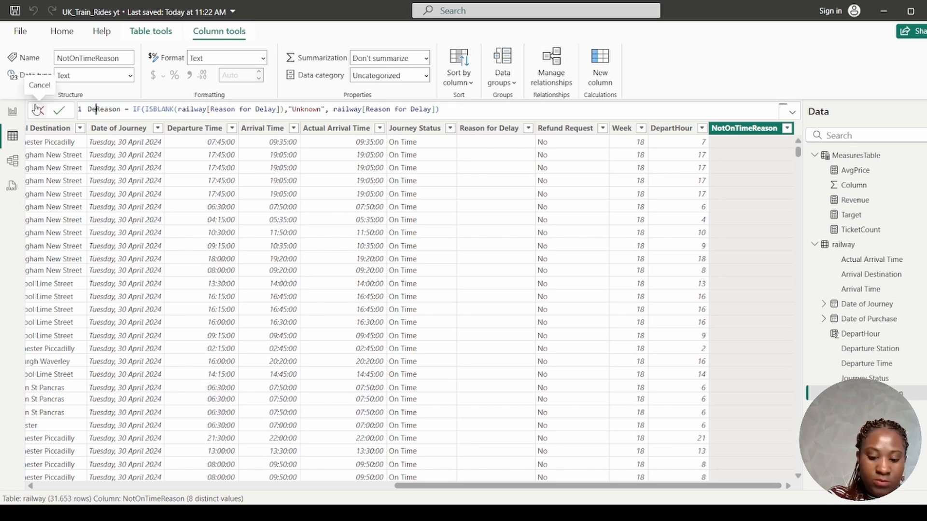
{"action": "key", "text": "Return"}
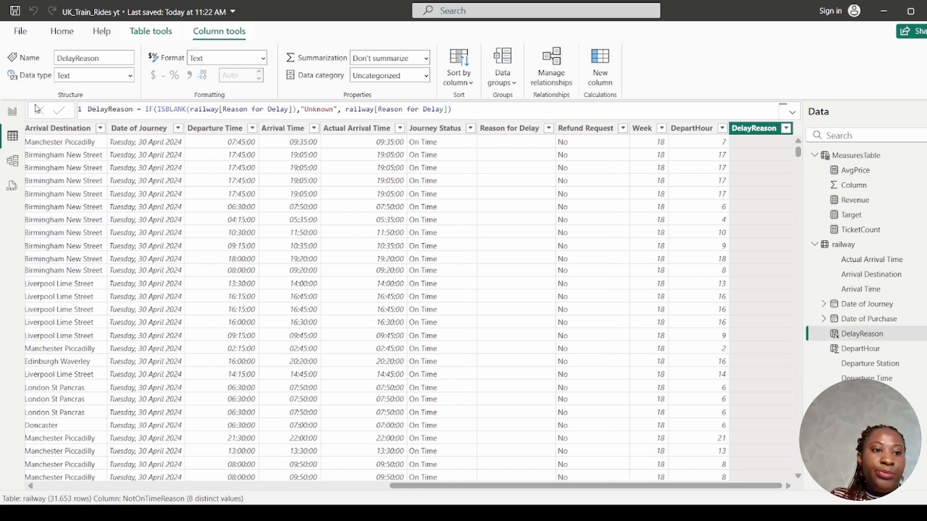
Step: Put the DelayReason column on the Y-axis of the TicketCount bar chart on Page 2
{"action": "left_click", "coordinate": [13, 111]}
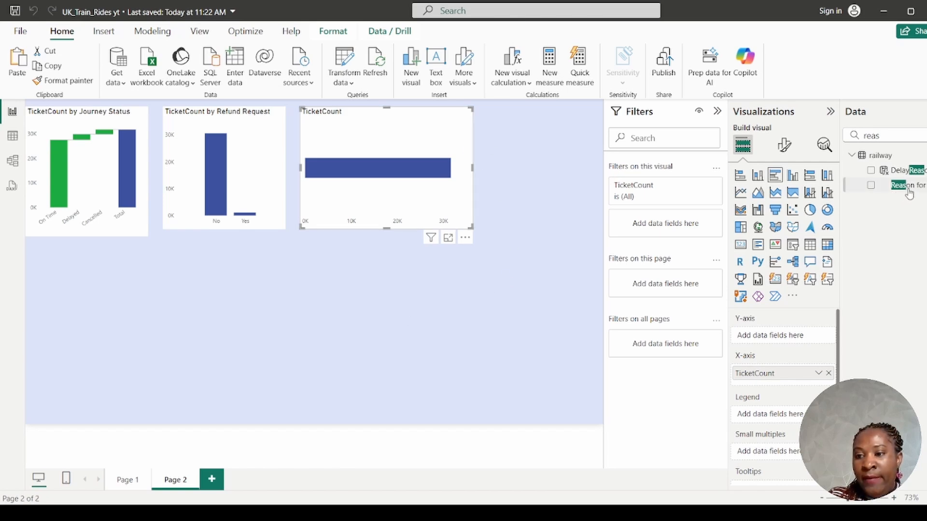
{"action": "left_click_drag", "start_coordinate": [917, 171], "coordinate": [802, 336]}
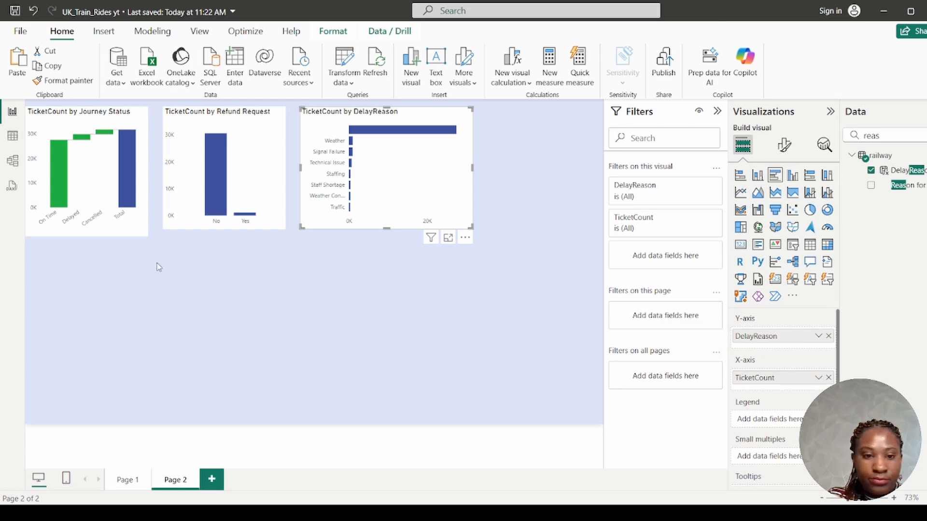
Step: Examine the distinct values in the Reason for Delay column of the railway table
{"action": "left_click", "coordinate": [13, 142]}
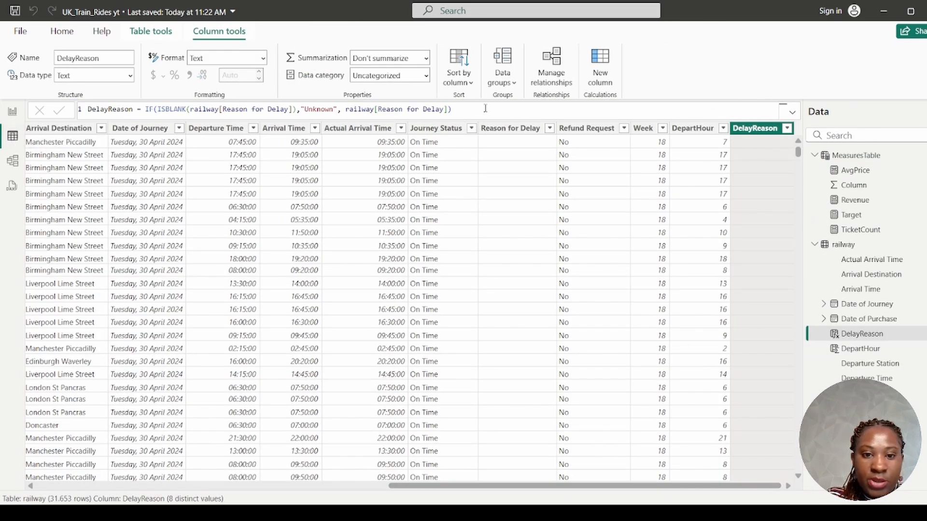
{"action": "left_click", "coordinate": [549, 128]}
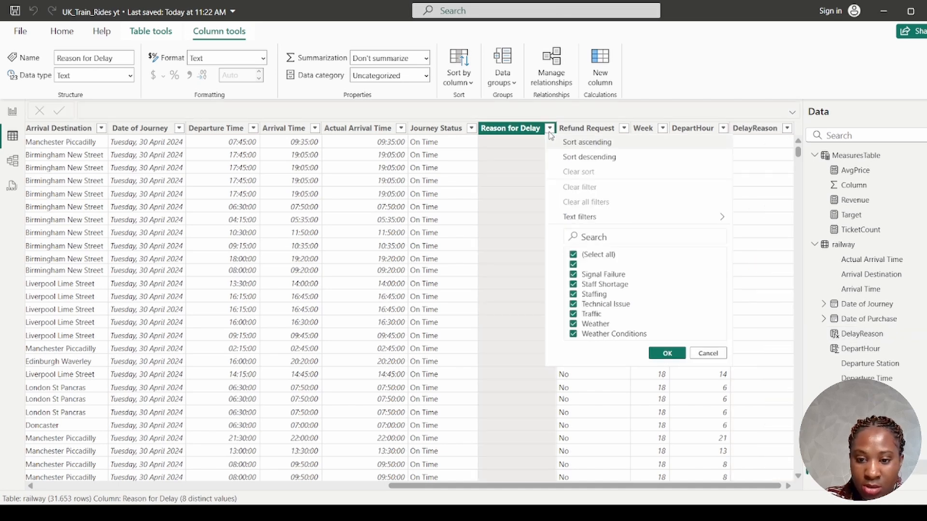
{"action": "left_click", "coordinate": [805, 85]}
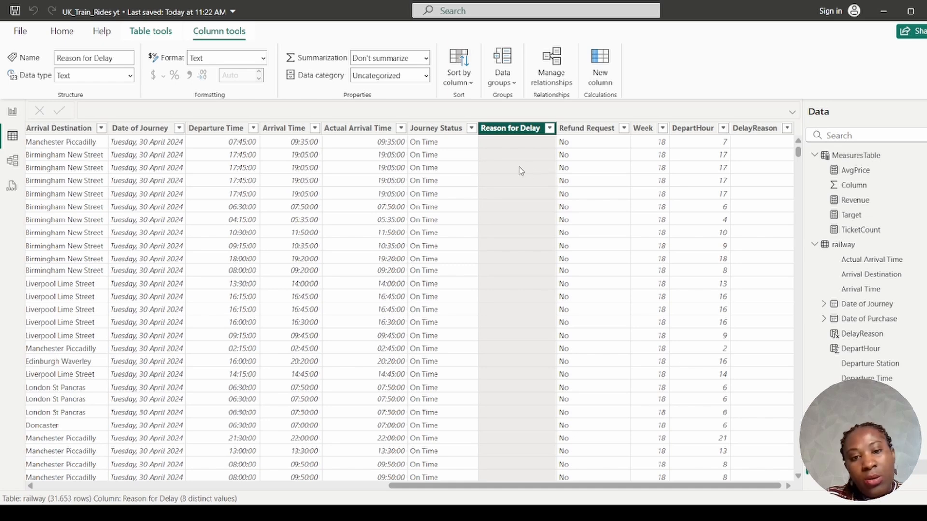
Step: Filter the railway table's Journey Status column to On Time and check which Reason for Delay values those rows contain
{"action": "left_click", "coordinate": [471, 131]}
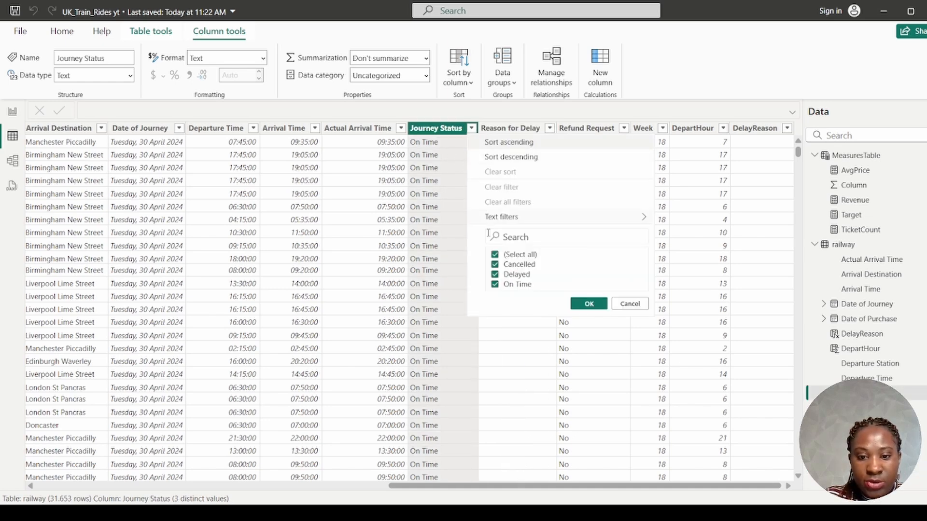
{"action": "left_click", "coordinate": [495, 255]}
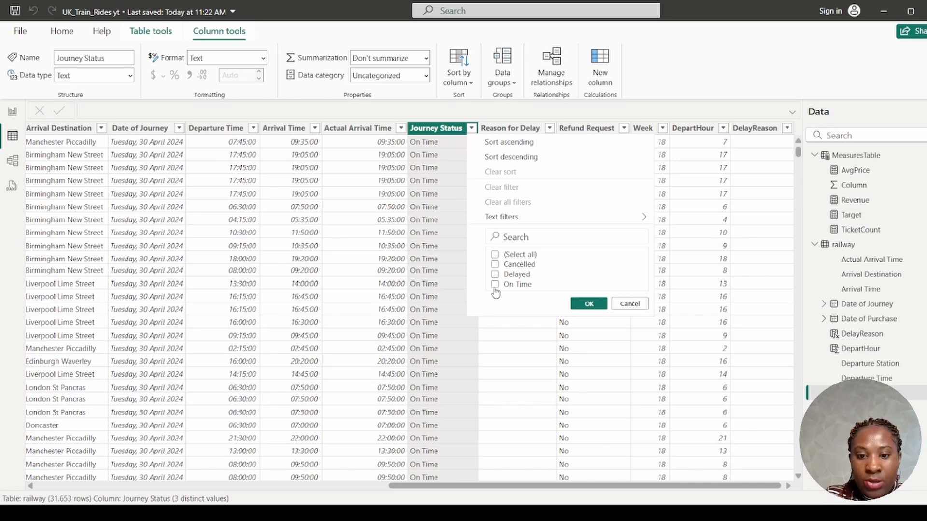
{"action": "left_click", "coordinate": [495, 284]}
{"action": "left_click", "coordinate": [593, 304]}
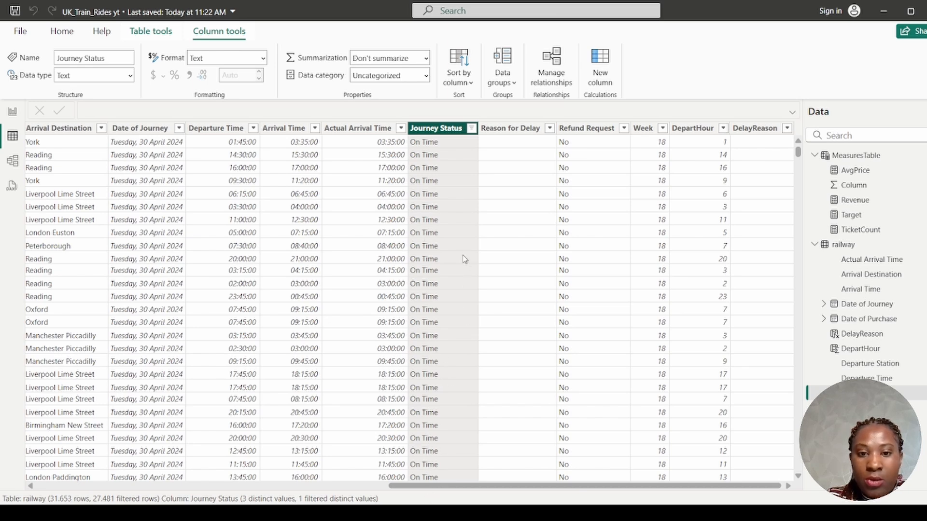
{"action": "left_click", "coordinate": [549, 129]}
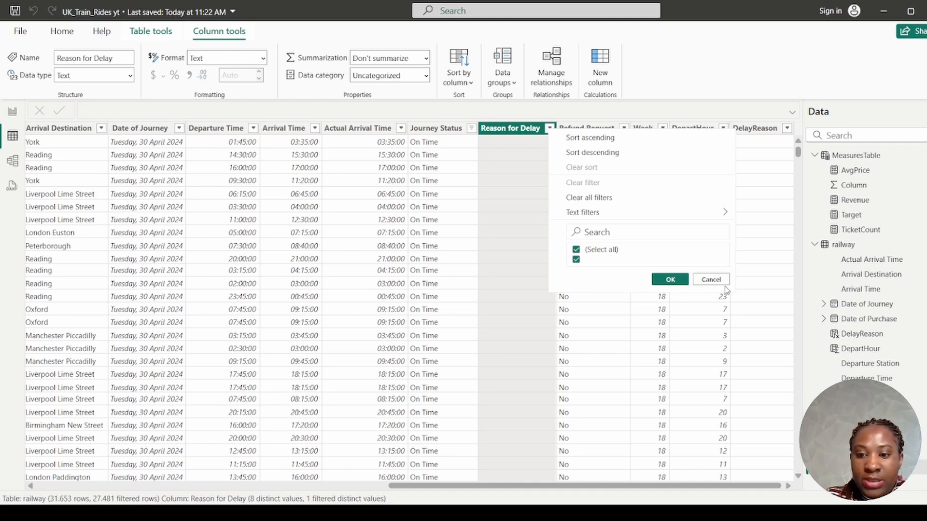
{"action": "left_click", "coordinate": [710, 280]}
Step: Filter the TicketCount by DelayReason chart on Page 2 to include all delay reasons except the blank one
{"action": "left_click", "coordinate": [14, 114]}
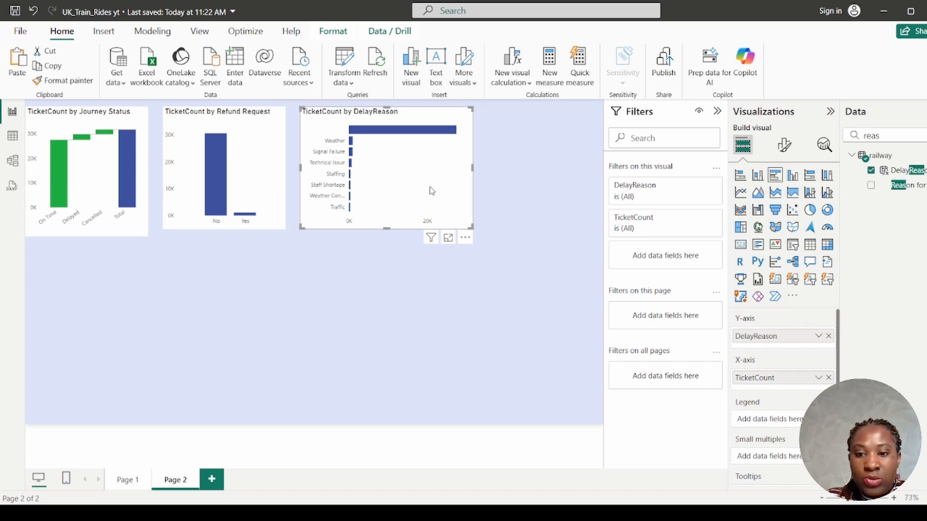
{"action": "left_click", "coordinate": [698, 185]}
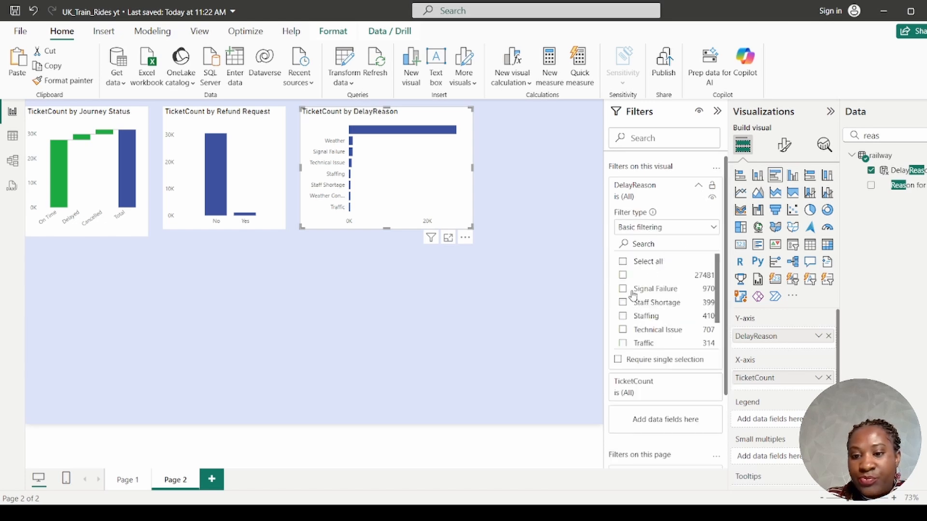
{"action": "left_click", "coordinate": [622, 262]}
{"action": "left_click", "coordinate": [623, 275]}
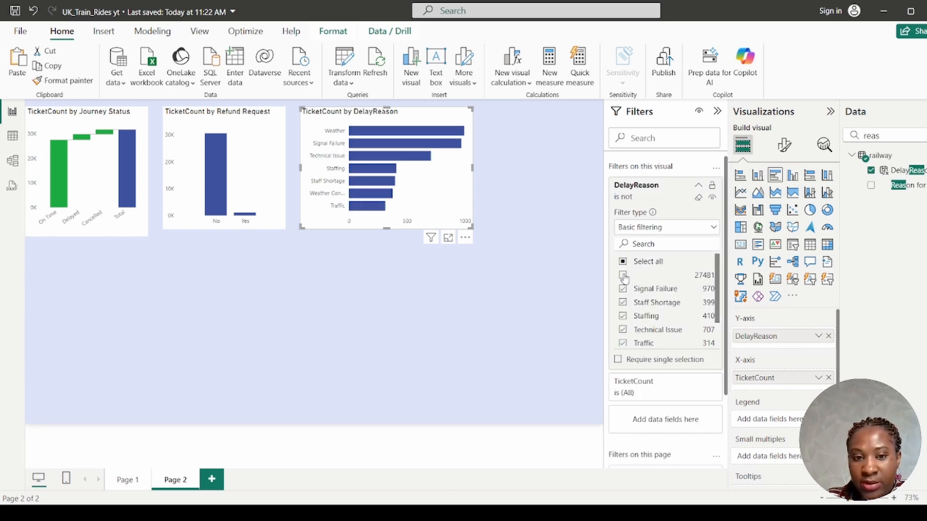
{"action": "left_click", "coordinate": [438, 323]}
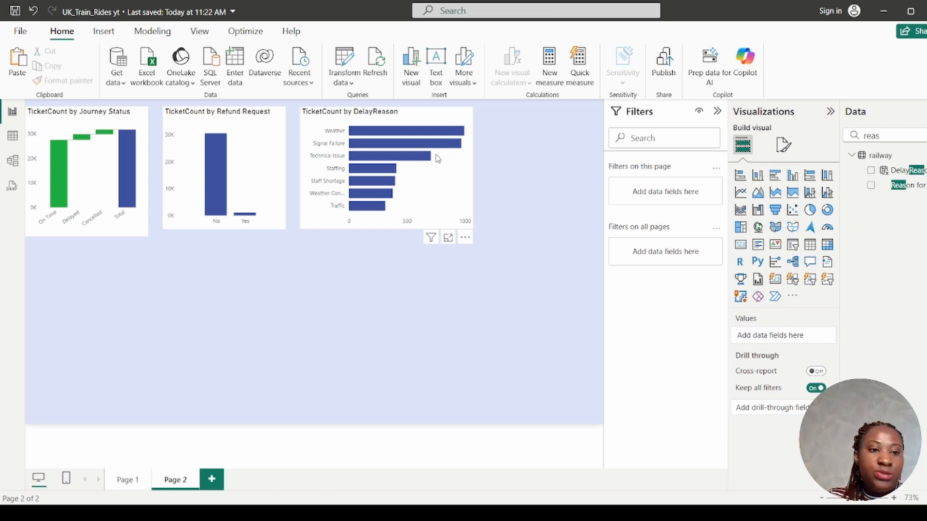
Step: Replace the whole DAX formula of the DelayReason column in the railway table with the start of a new definition, WeekName =
{"action": "left_click", "coordinate": [12, 137]}
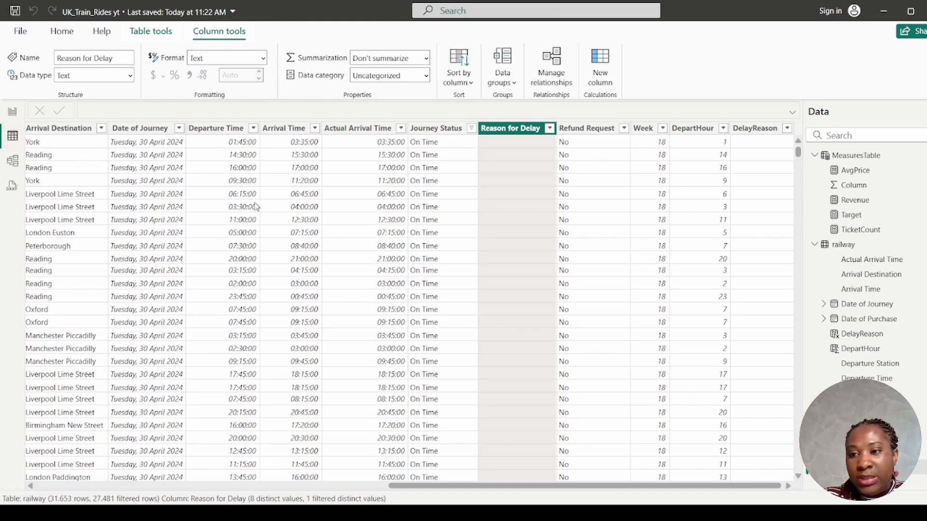
{"action": "left_click", "coordinate": [753, 128]}
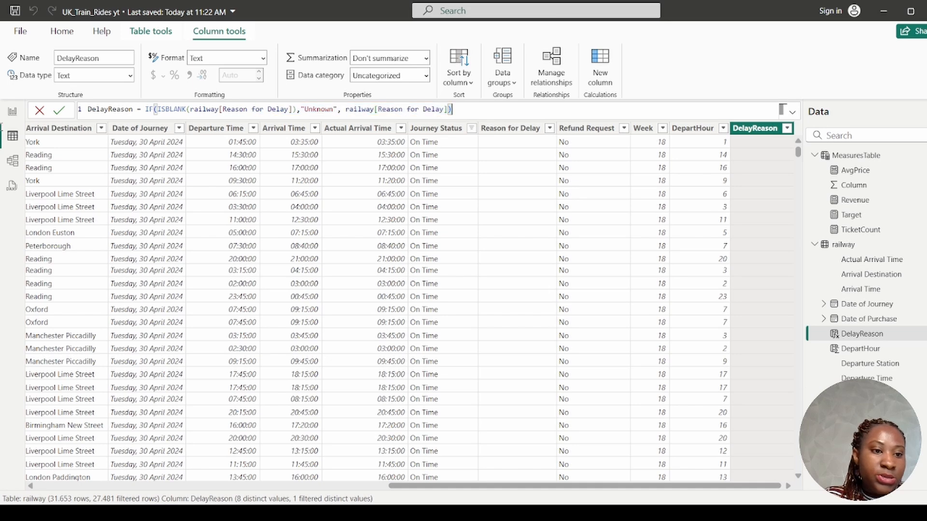
{"action": "left_click_drag", "start_coordinate": [451, 110], "coordinate": [86, 111]}
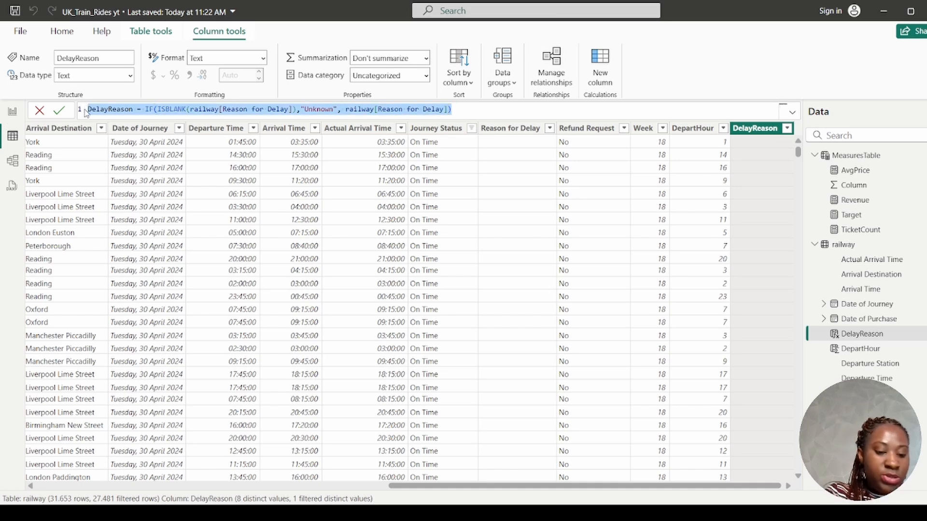
{"action": "type", "text": "Wee"}
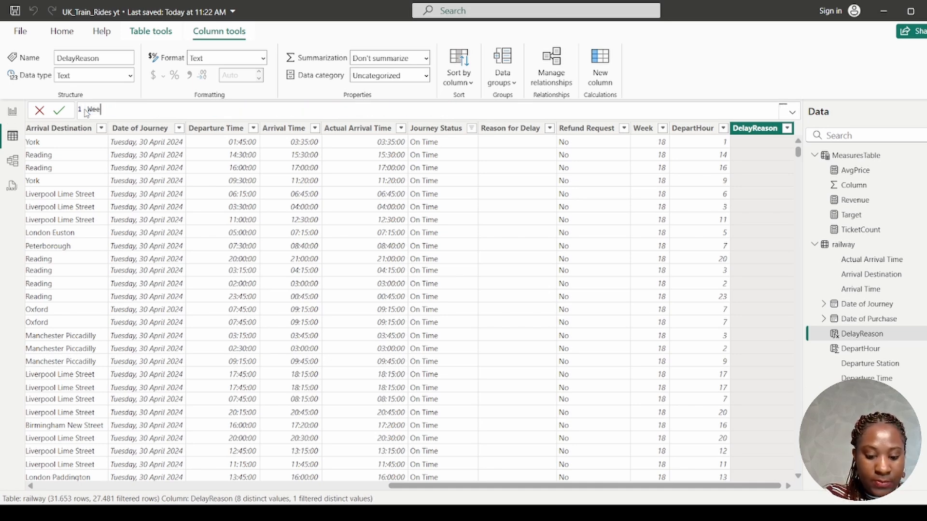
{"action": "type", "text": "k"}
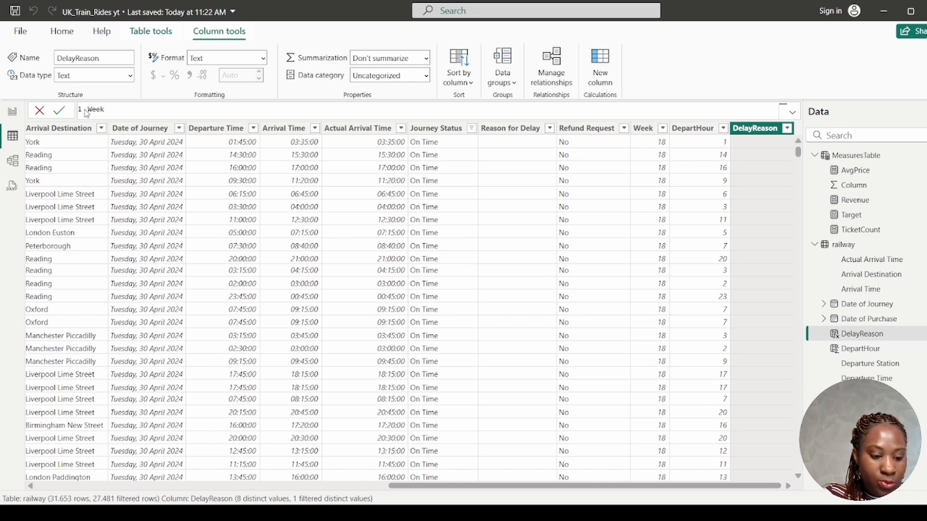
{"action": "type", "text": "Name "}
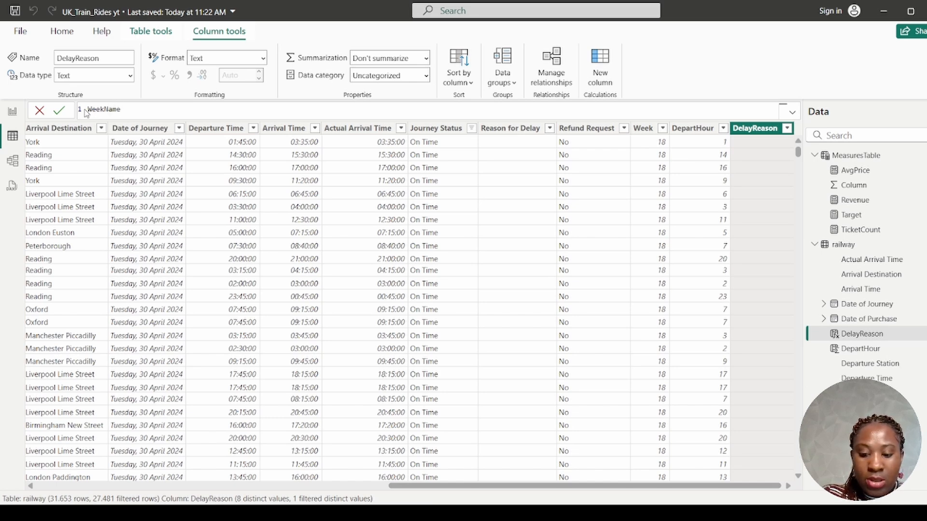
{"action": "type", "text": "="}
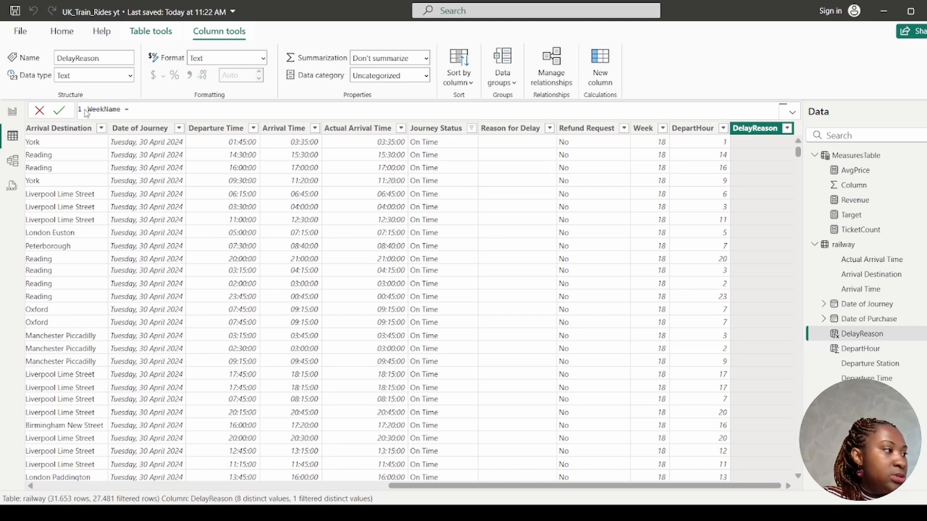
Step: Complete the WeekName formula as WEEKDAY(railway[Date of Journey]), without the .[Date] suffix, and commit it
{"action": "type", "text": "wee"}
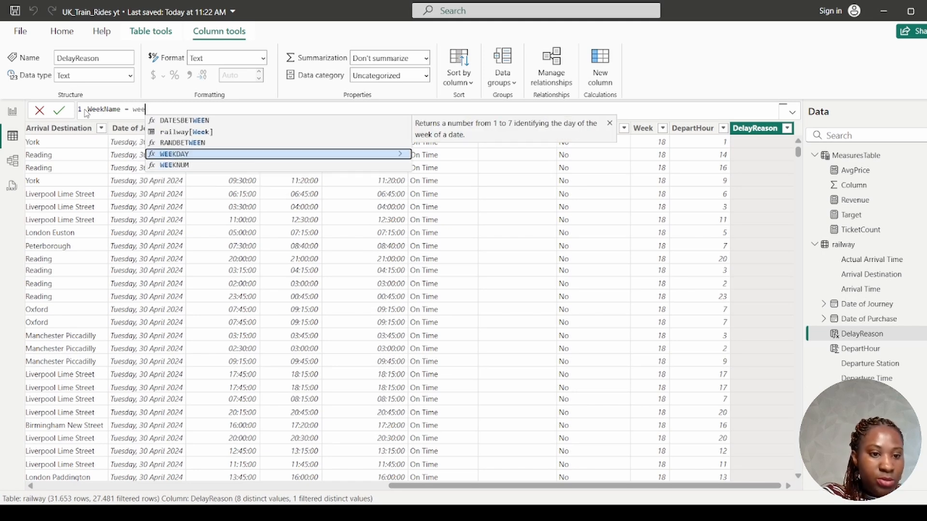
{"action": "key", "text": "Tab"}
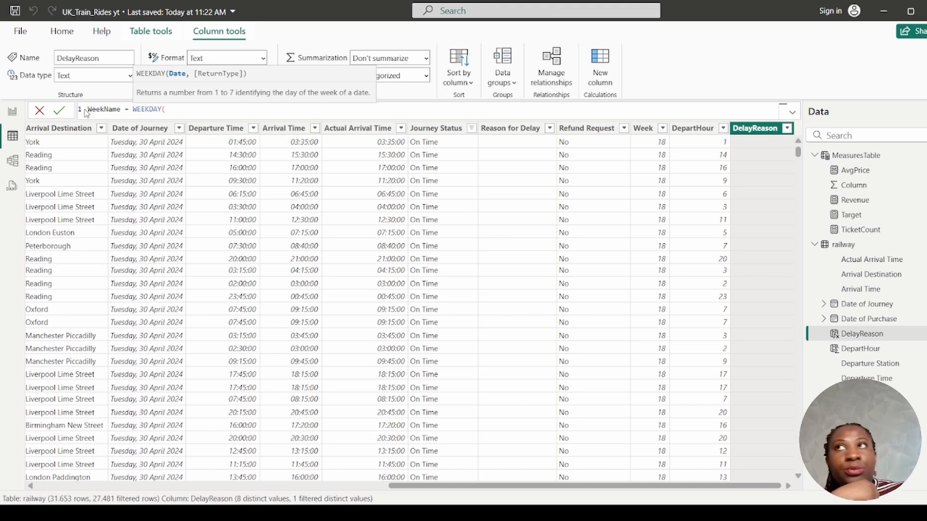
{"action": "type", "text": "date"}
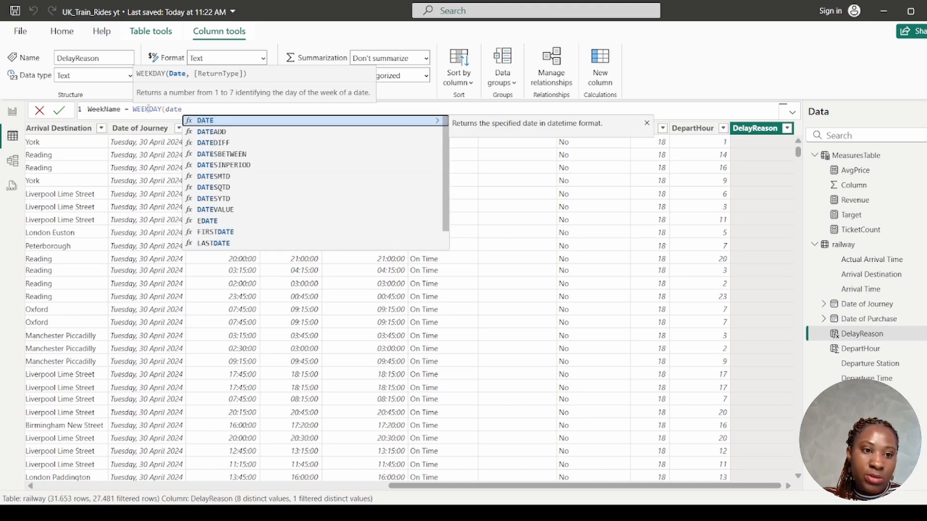
{"action": "scroll", "coordinate": [445, 167], "scroll_direction": "down", "scroll_amount": 1}
{"action": "scroll", "coordinate": [445, 166], "scroll_direction": "down", "scroll_amount": 1}
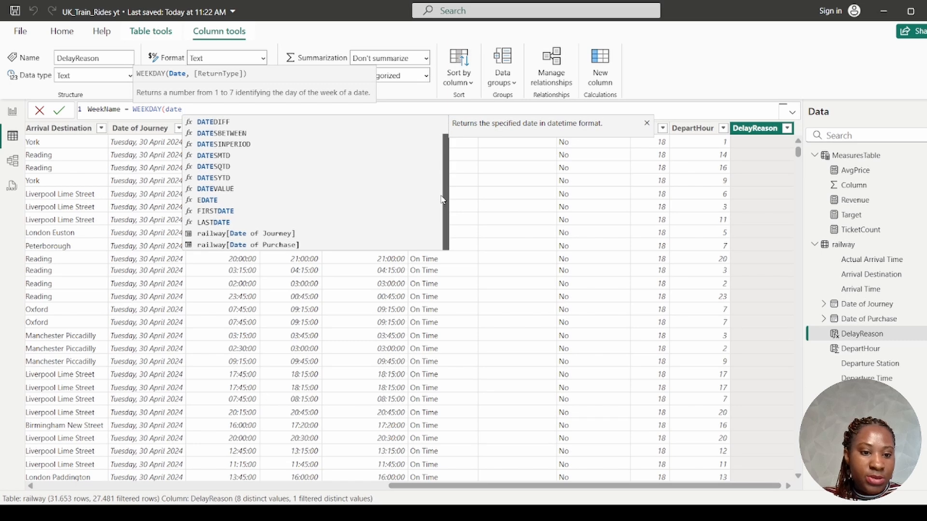
{"action": "left_click", "coordinate": [279, 237]}
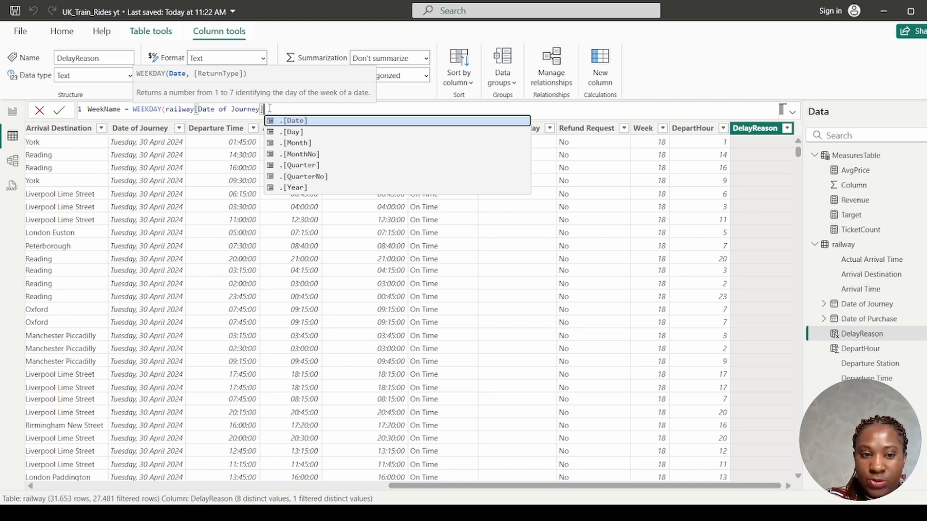
{"action": "key", "text": "Tab"}
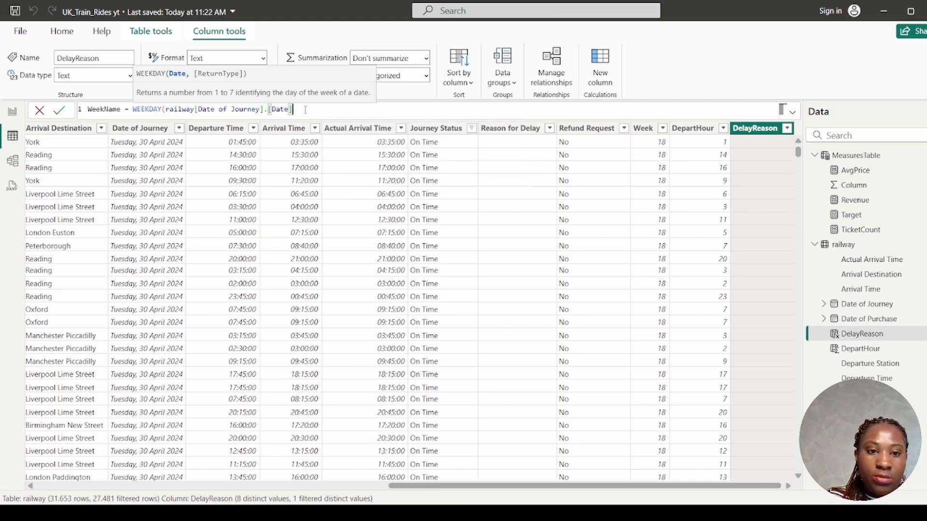
{"action": "left_click_drag", "start_coordinate": [293, 109], "coordinate": [263, 110]}
{"action": "key", "text": "BackSpace"}
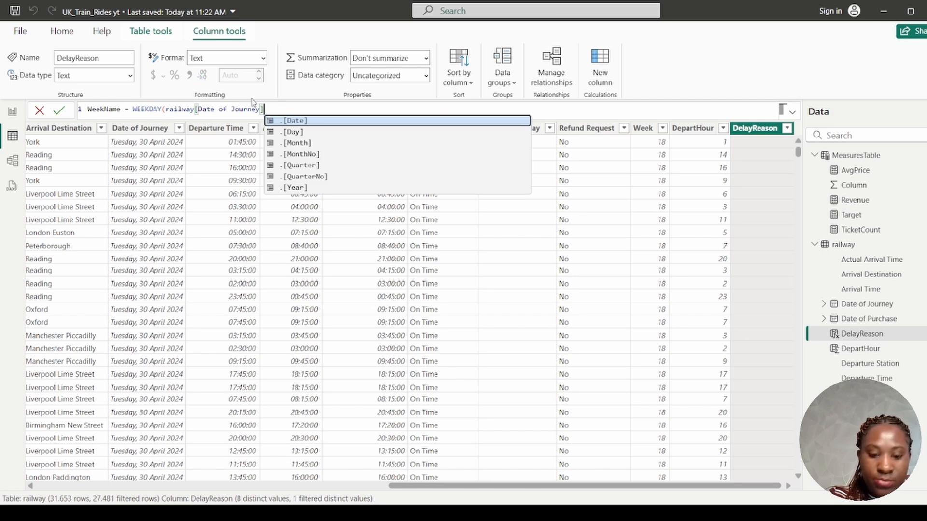
{"action": "type", "text": ")"}
{"action": "key", "text": "Return"}
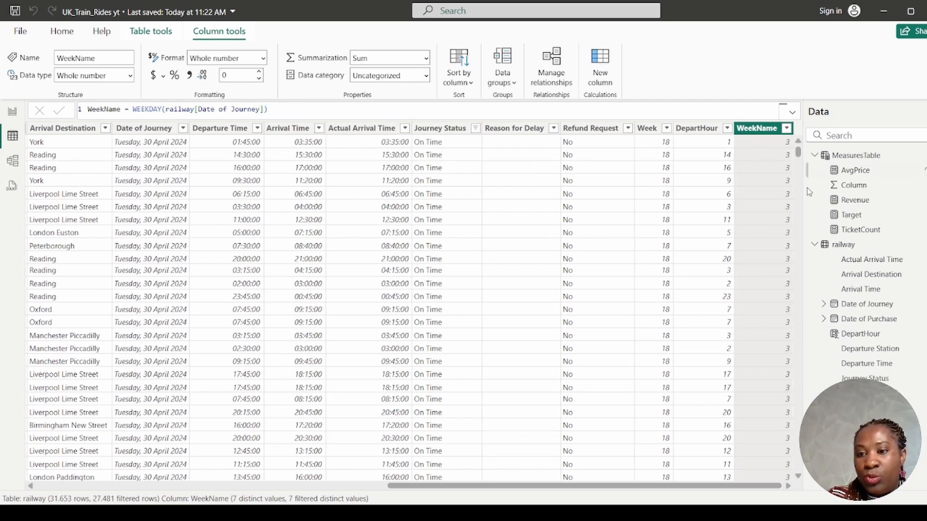
Step: Wrap the WeekName column's WEEKDAY expression in FORMAT with the format string "dddd" and commit the formula
{"action": "left_click", "coordinate": [787, 128]}
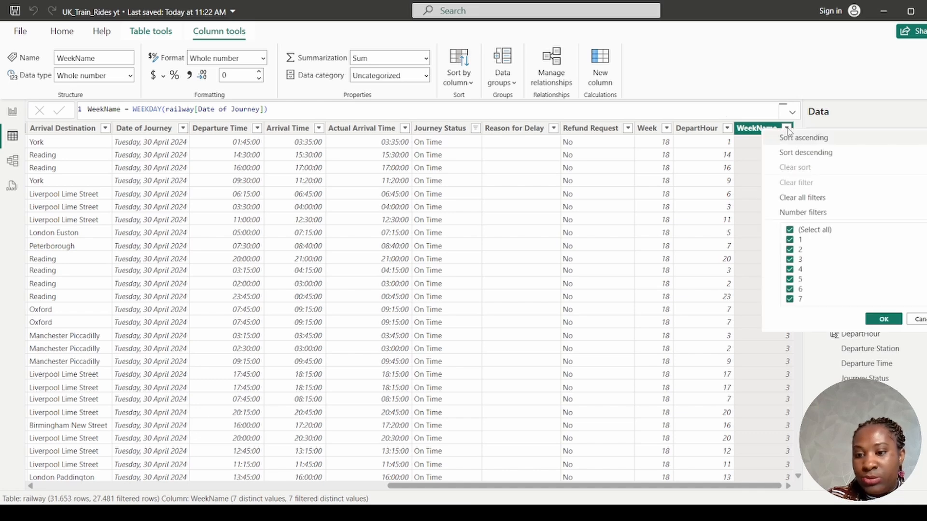
{"action": "left_click", "coordinate": [136, 111]}
{"action": "left_click", "coordinate": [134, 110]}
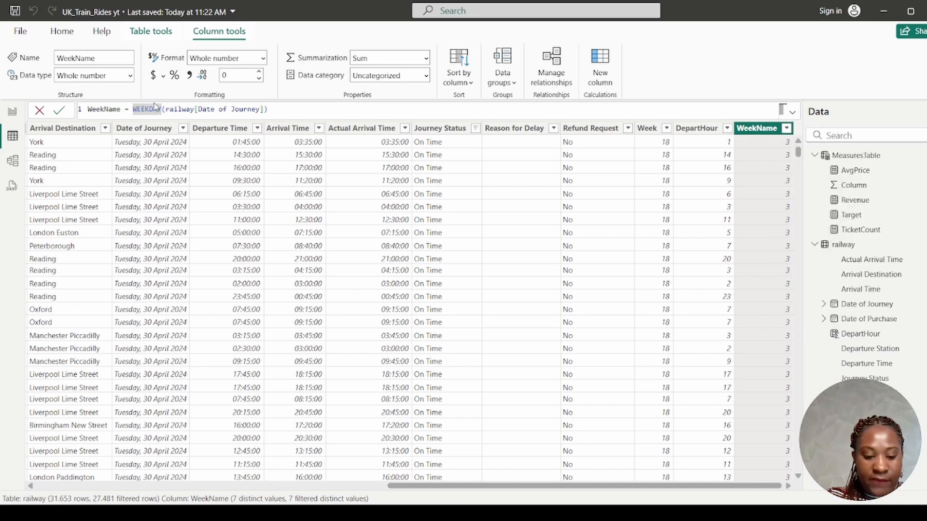
{"action": "type", "text": "forma"}
{"action": "key", "text": "Tab"}
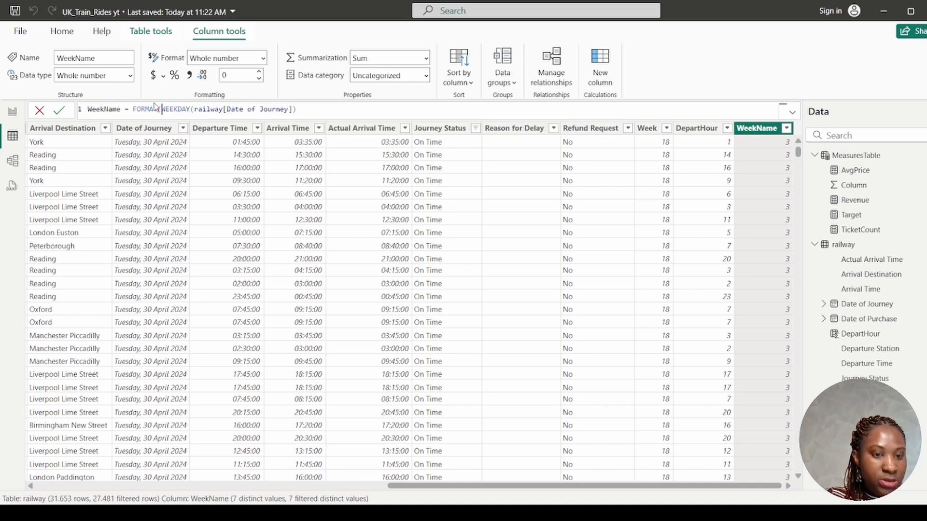
{"action": "left_click", "coordinate": [301, 110]}
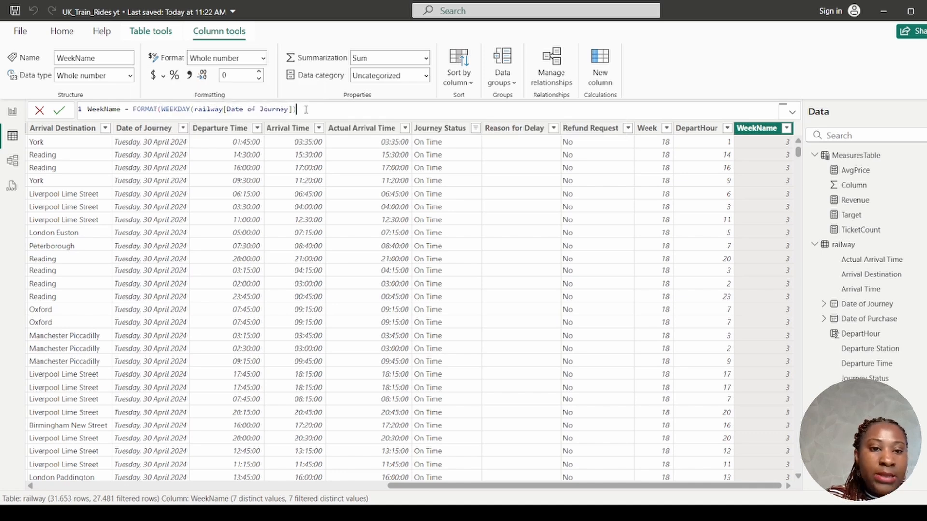
{"action": "type", "text": ","}
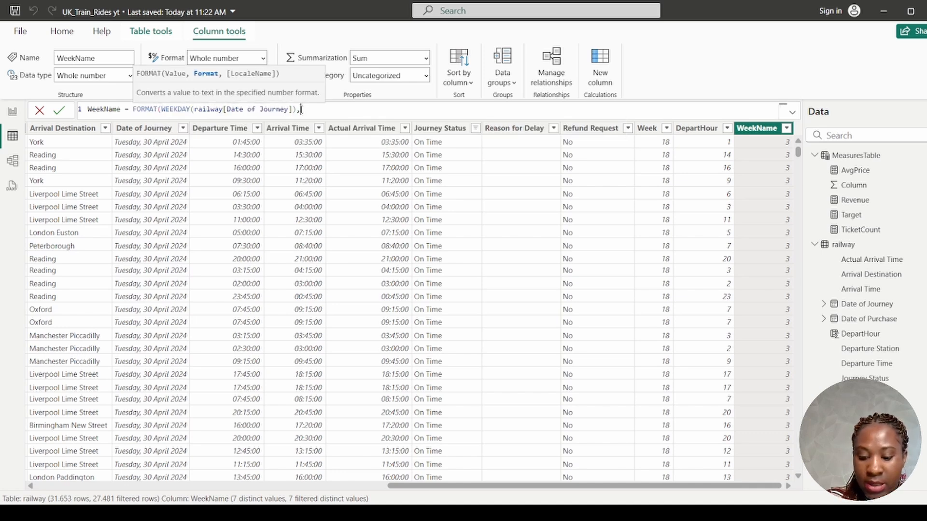
{"action": "type", "text": "\""}
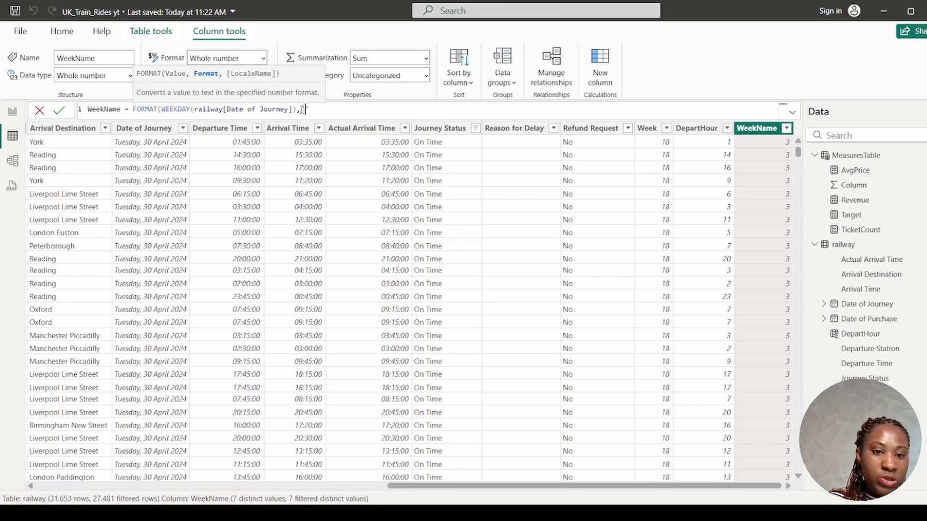
{"action": "type", "text": "d"}
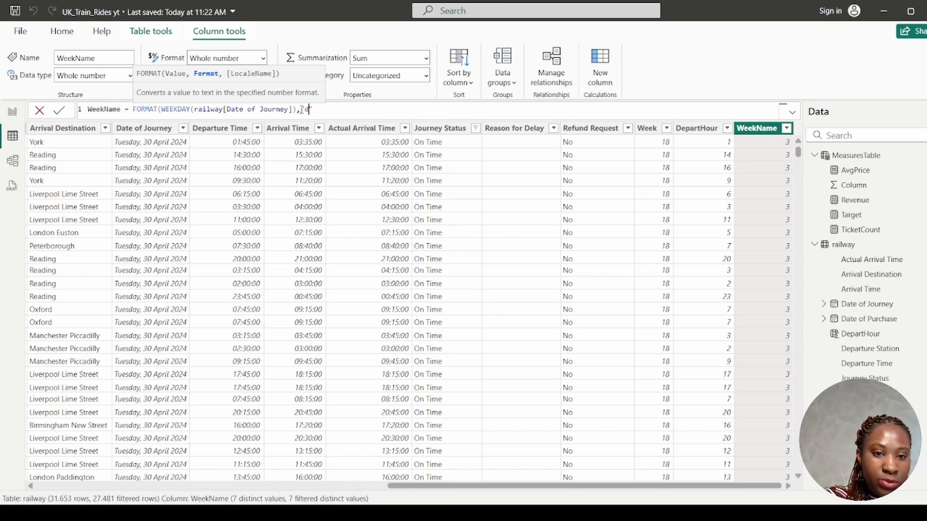
{"action": "type", "text": "ddd\""}
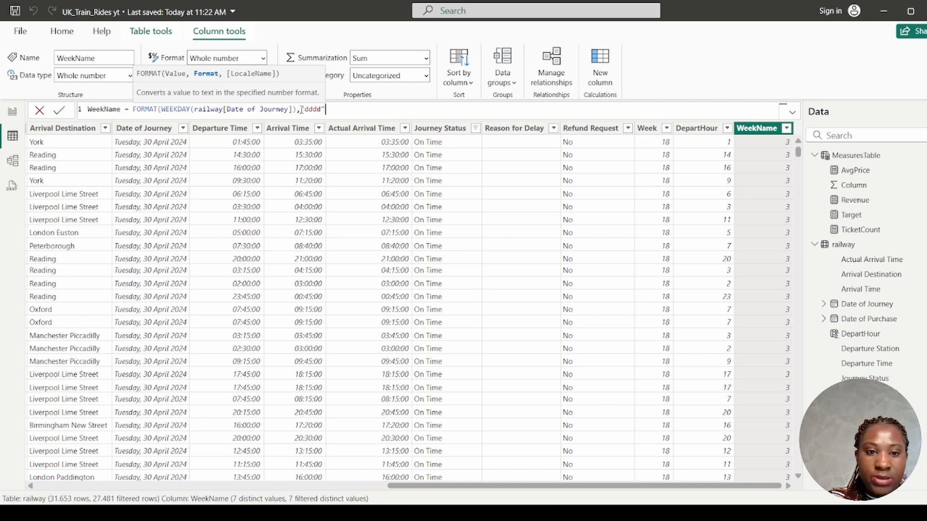
{"action": "type", "text": ")"}
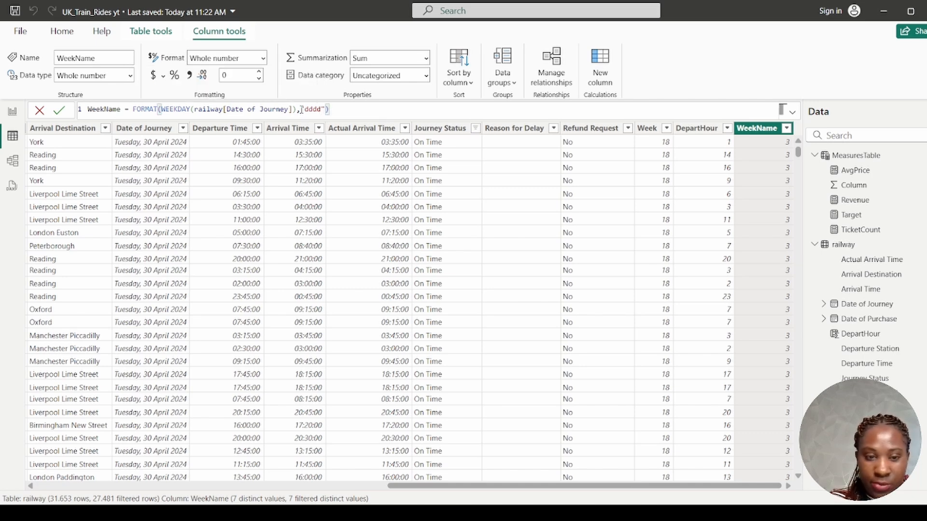
{"action": "key", "text": "Return"}
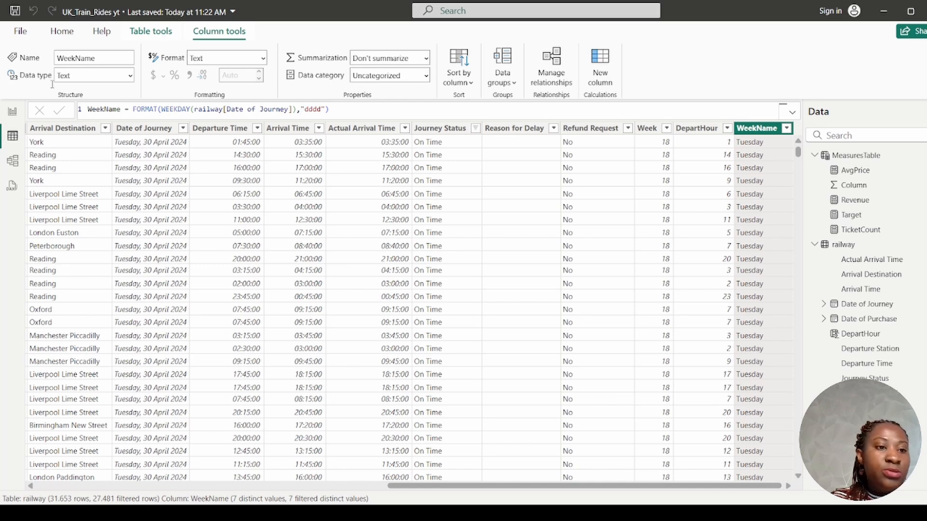
Step: Narrow the TicketCount by WeekName chart on Page 2 and move it closer to the TicketCount by Refund Request chart
{"action": "left_click", "coordinate": [12, 111]}
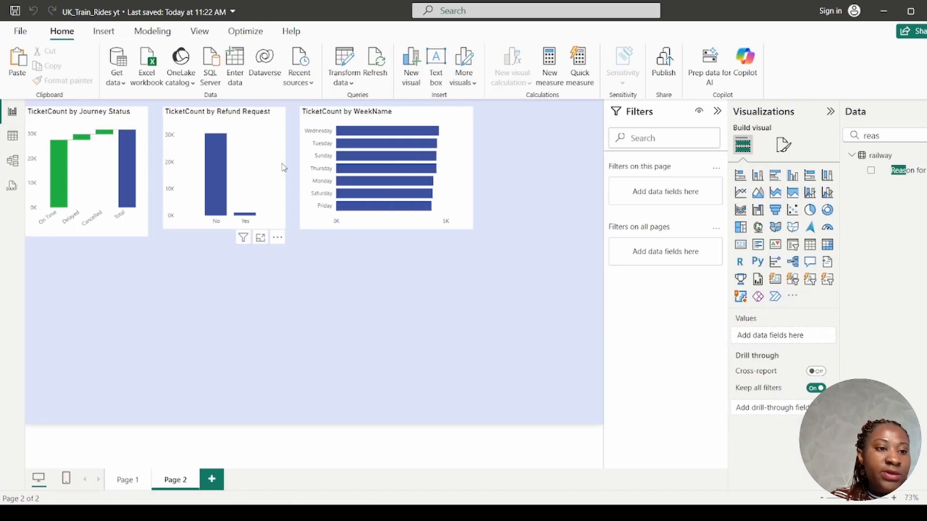
{"action": "left_click", "coordinate": [462, 175]}
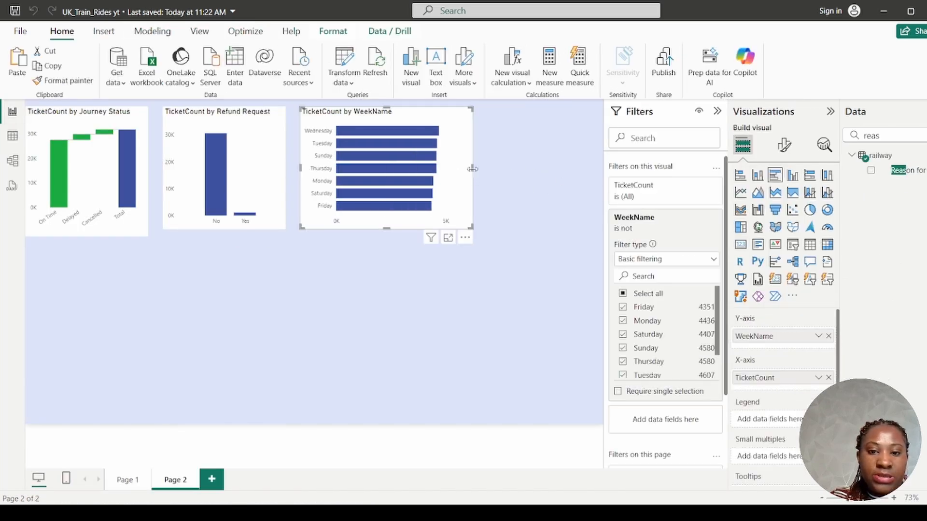
{"action": "left_click_drag", "start_coordinate": [474, 170], "coordinate": [443, 171]}
{"action": "left_click_drag", "start_coordinate": [405, 123], "coordinate": [396, 123]}
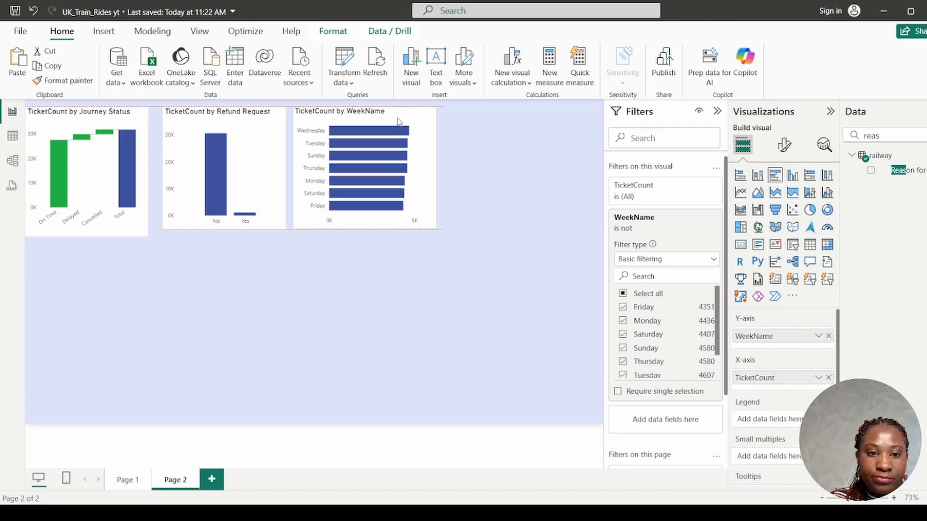
{"action": "left_click", "coordinate": [507, 149]}
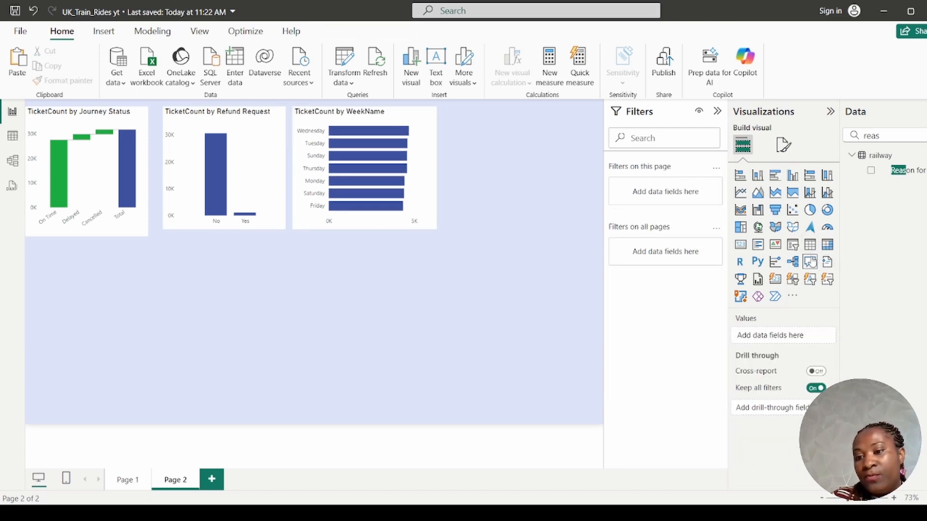
Step: Add a matrix below the Page 2 charts, enlarge it to span the first two charts' width, and use TicketCount as its values
{"action": "left_click", "coordinate": [827, 245]}
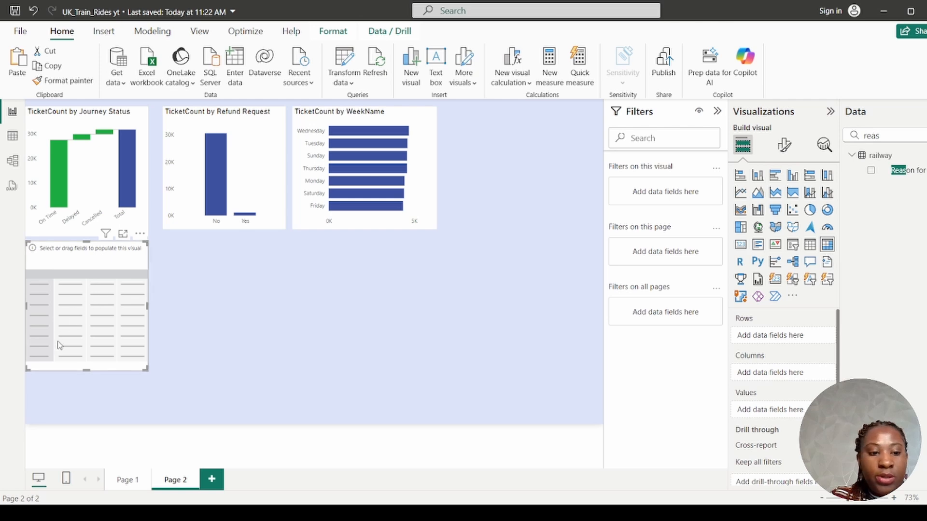
{"action": "left_click_drag", "start_coordinate": [149, 371], "coordinate": [249, 387]}
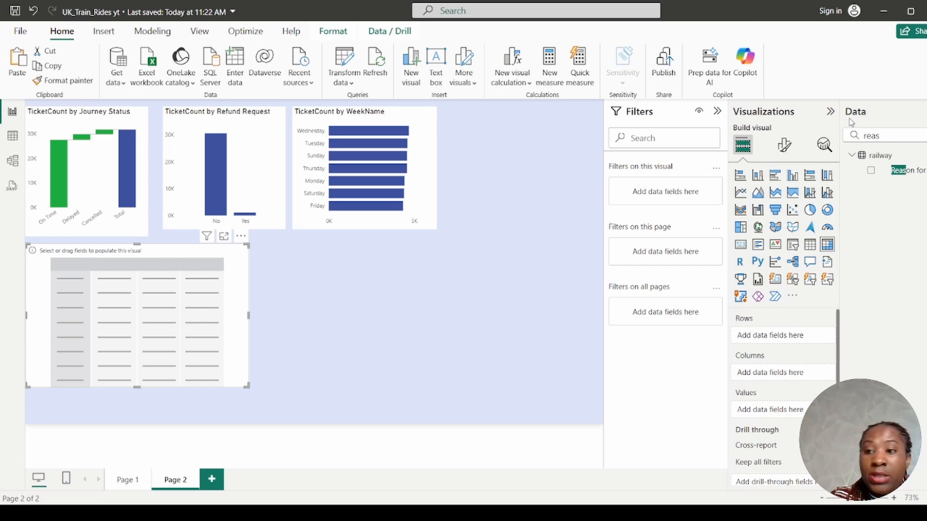
{"action": "double_click", "coordinate": [877, 137]}
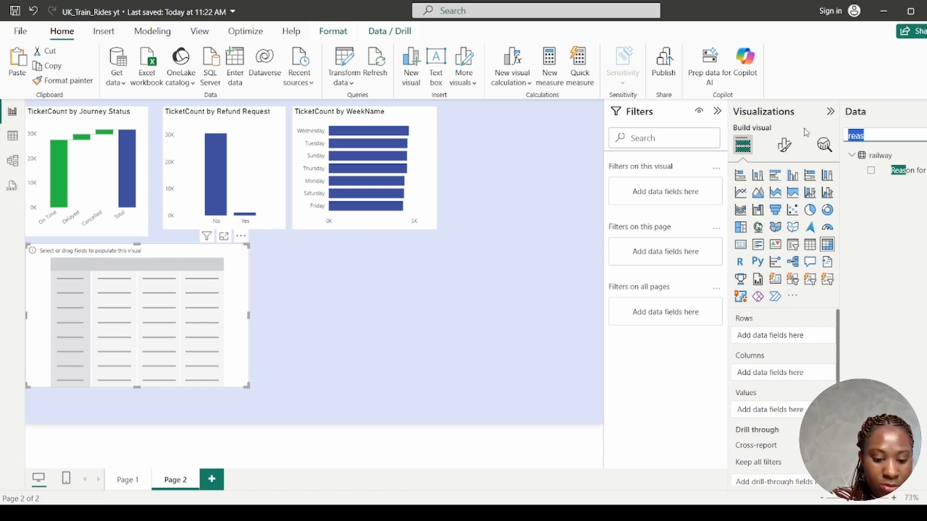
{"action": "type", "text": "tick"}
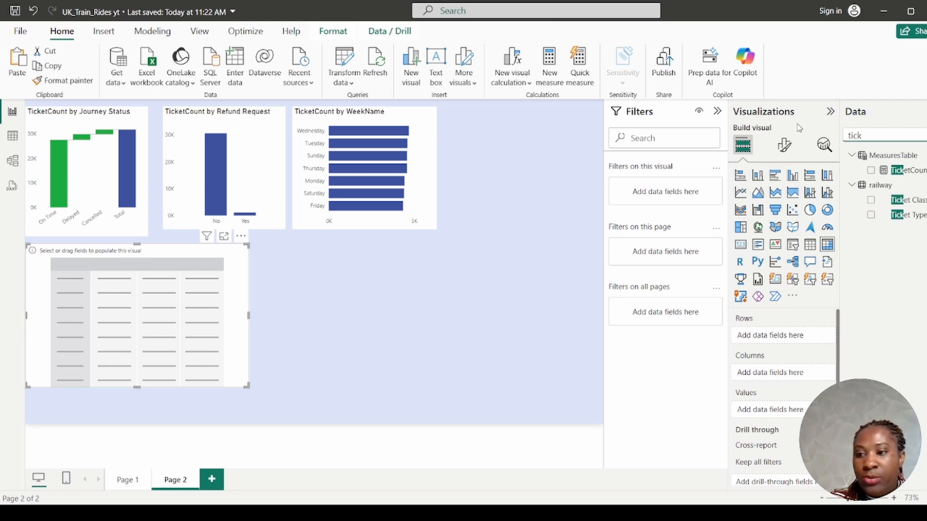
{"action": "left_click_drag", "start_coordinate": [899, 174], "coordinate": [799, 413]}
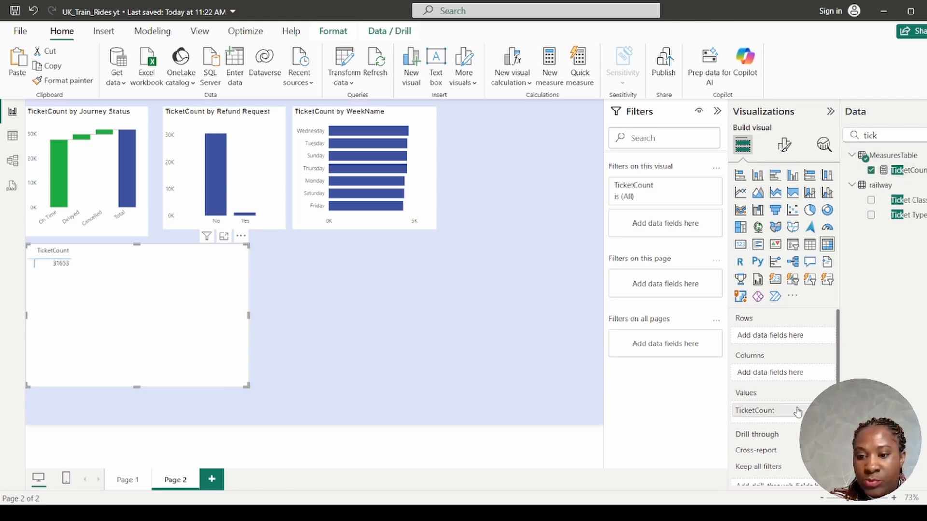
Step: Set the matrix rows to WeekName and its columns to the Month level of Date of Journey
{"action": "left_click", "coordinate": [887, 137]}
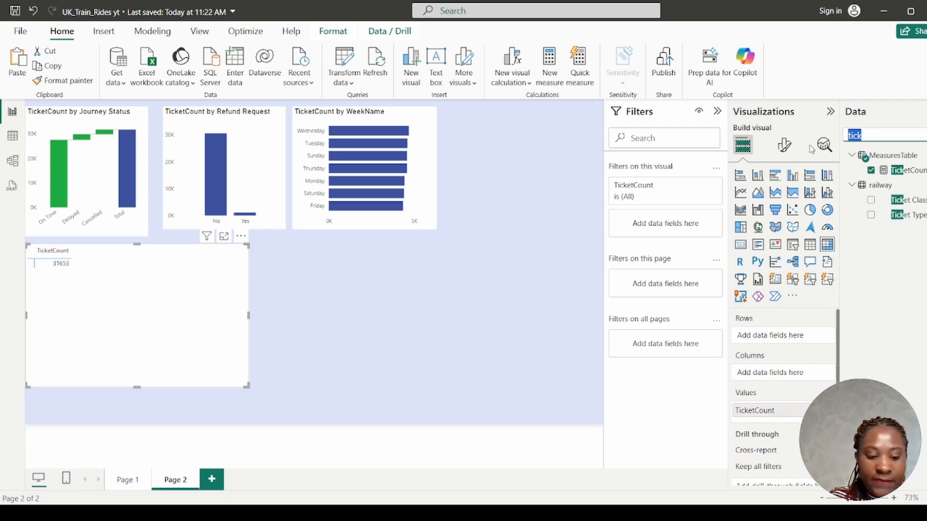
{"action": "type", "text": "wee"}
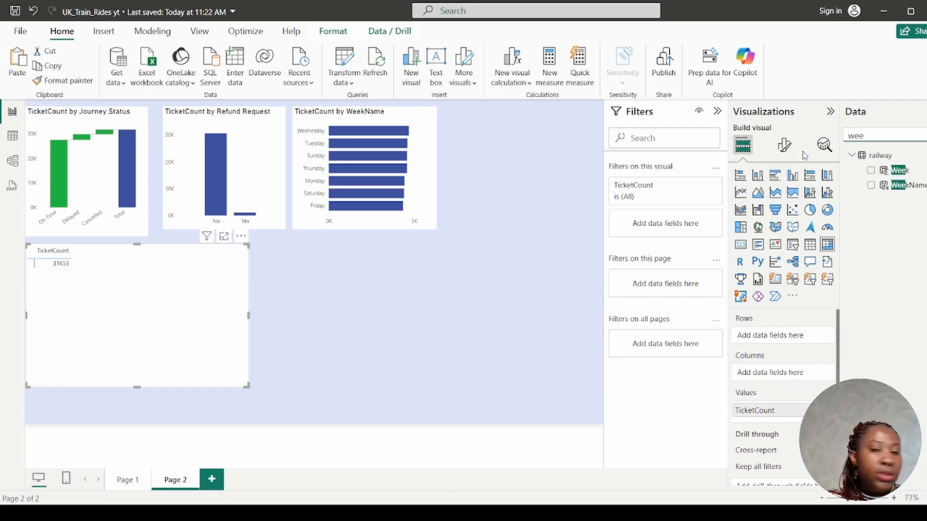
{"action": "left_click_drag", "start_coordinate": [908, 187], "coordinate": [802, 343]}
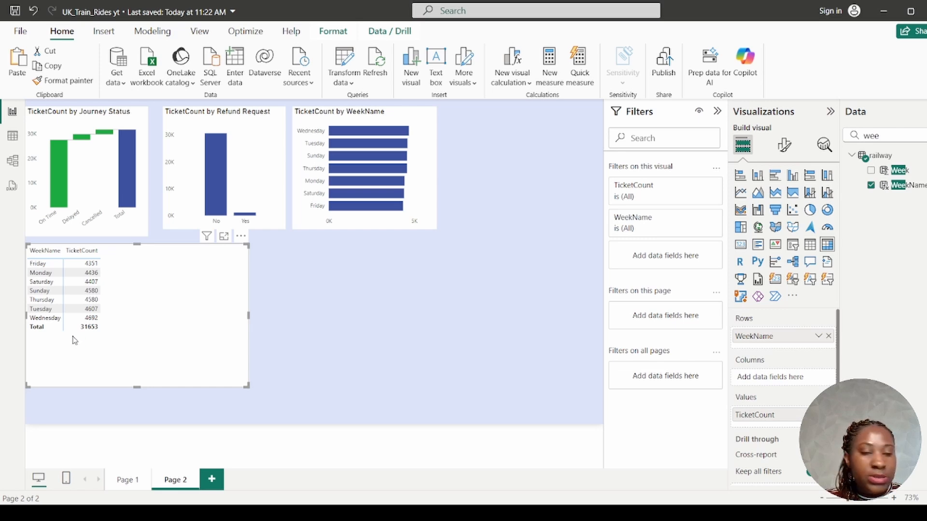
{"action": "double_click", "coordinate": [886, 134]}
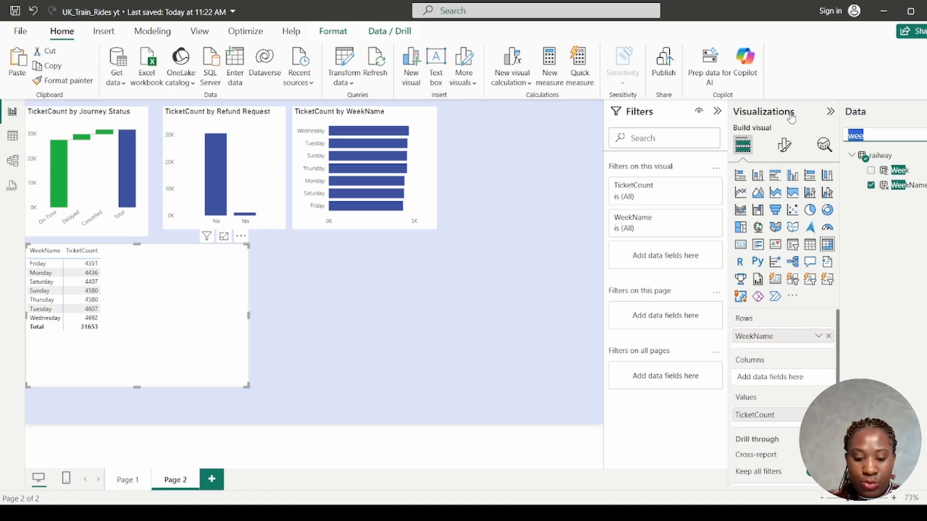
{"action": "type", "text": "mo"}
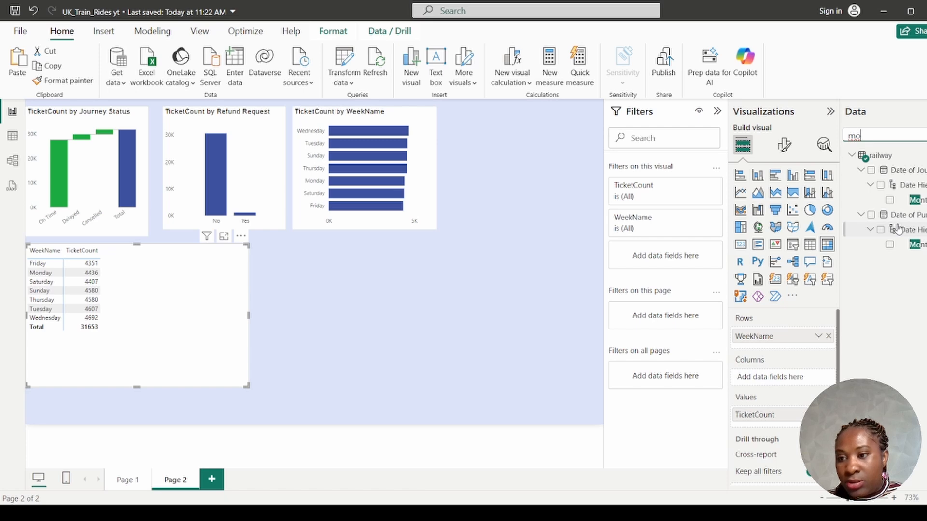
{"action": "left_click_drag", "start_coordinate": [916, 200], "coordinate": [805, 379]}
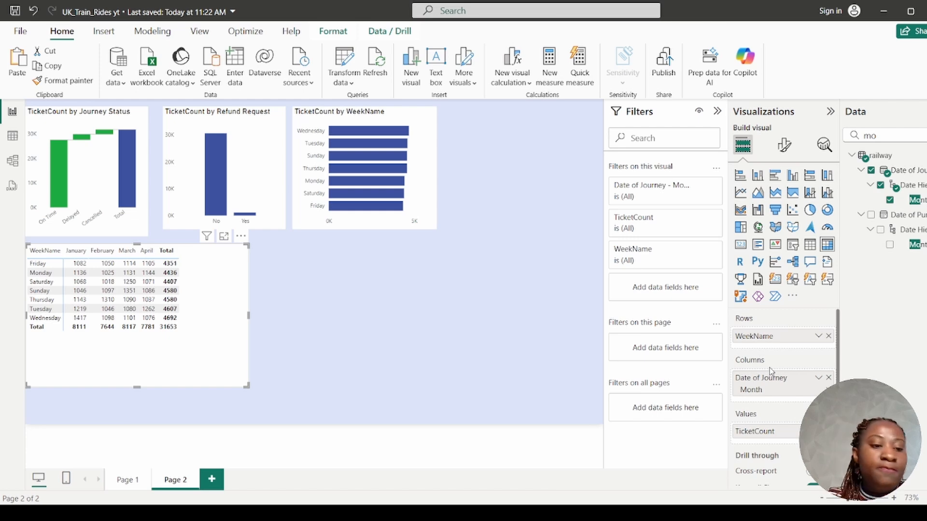
{"action": "left_click", "coordinate": [240, 237]}
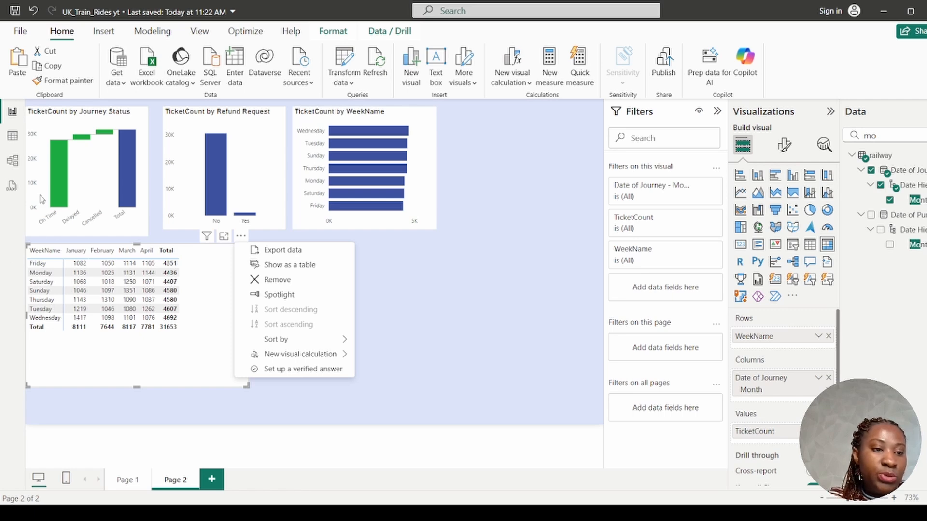
{"action": "left_click", "coordinate": [12, 138]}
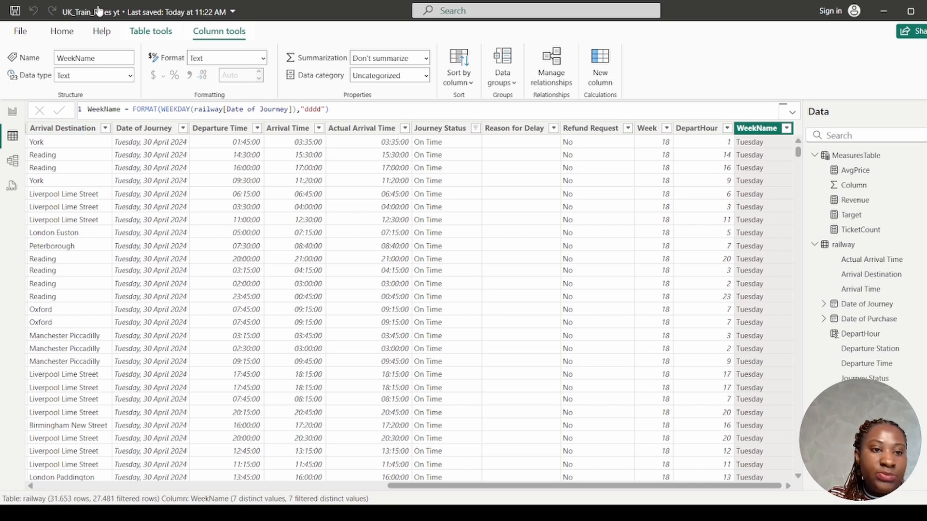
{"action": "left_click", "coordinate": [150, 32]}
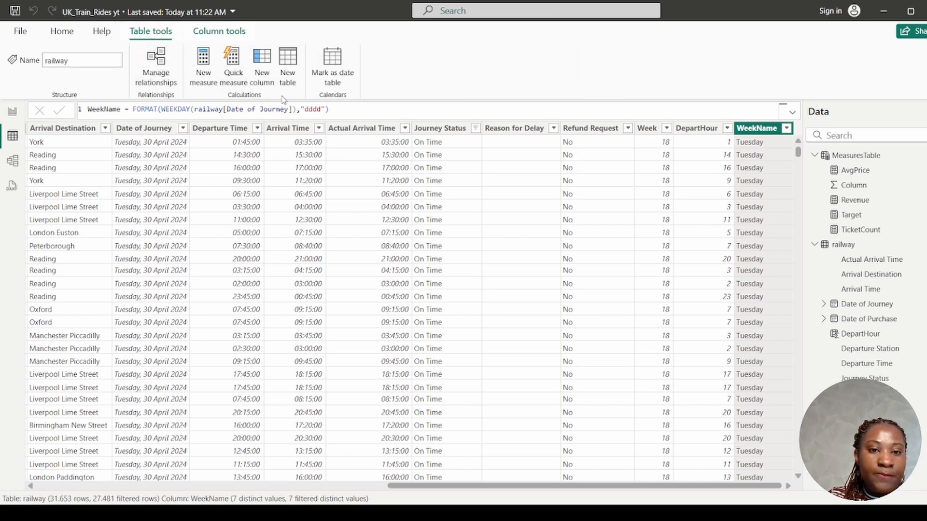
{"action": "left_click", "coordinate": [294, 65]}
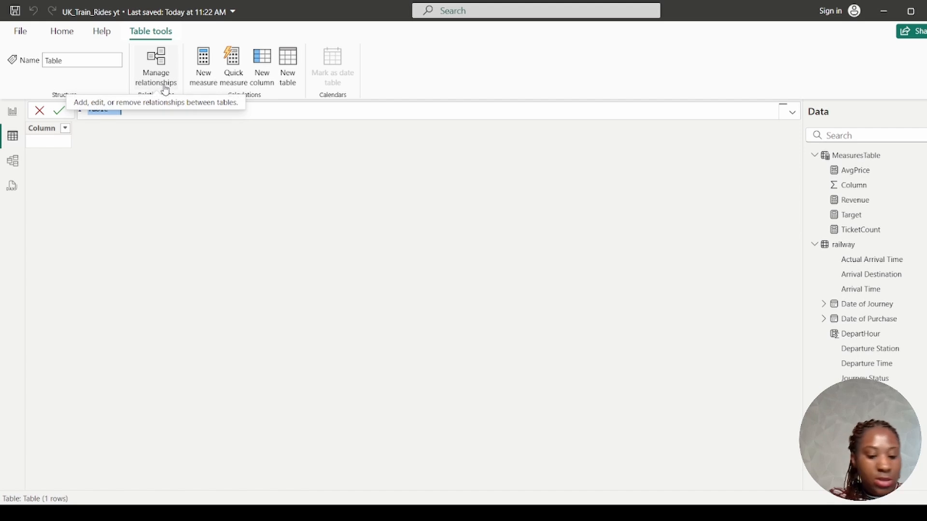
{"action": "type", "text": "C"}
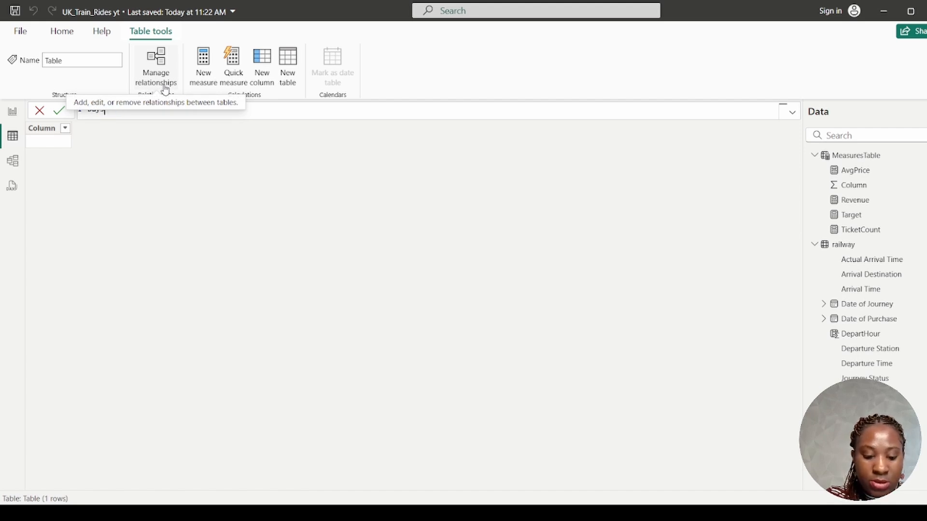
{"action": "type", "text": "OfWeek"}
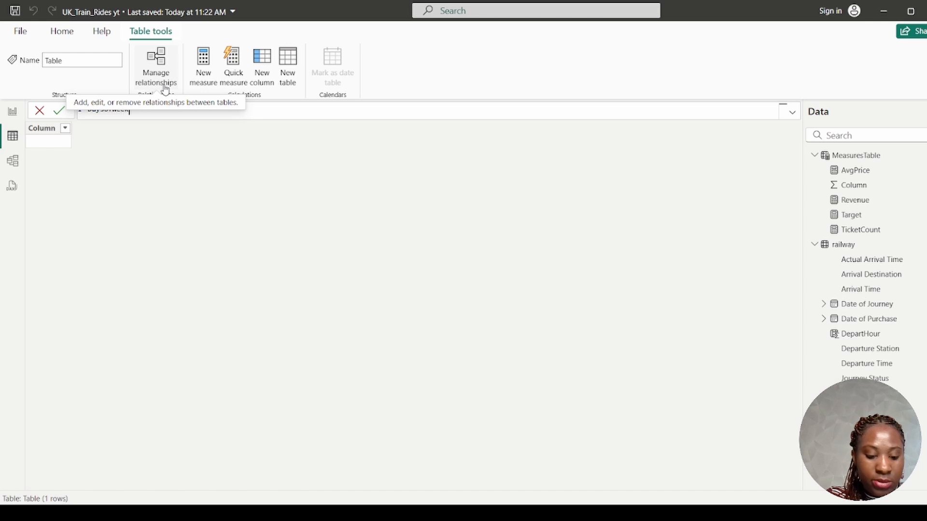
{"action": "type", "text": "Sort ="}
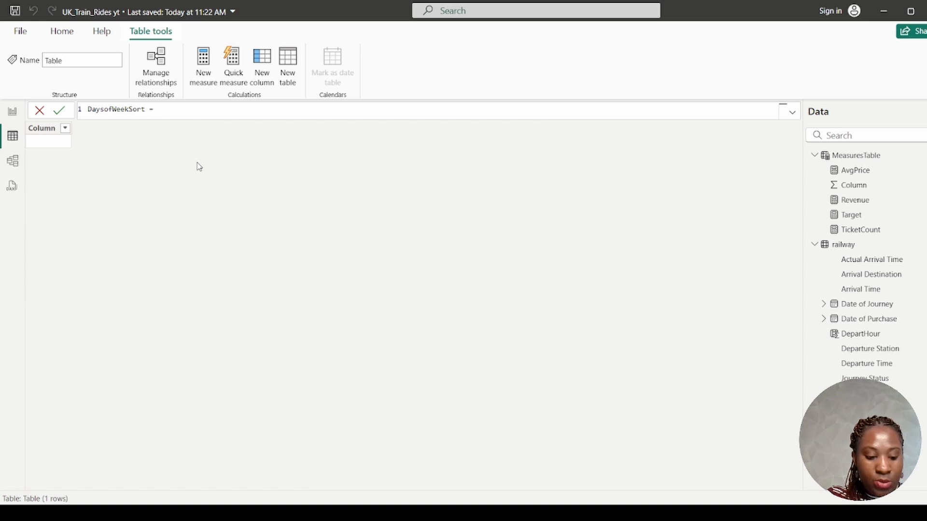
{"action": "type", "text": "Sw"}
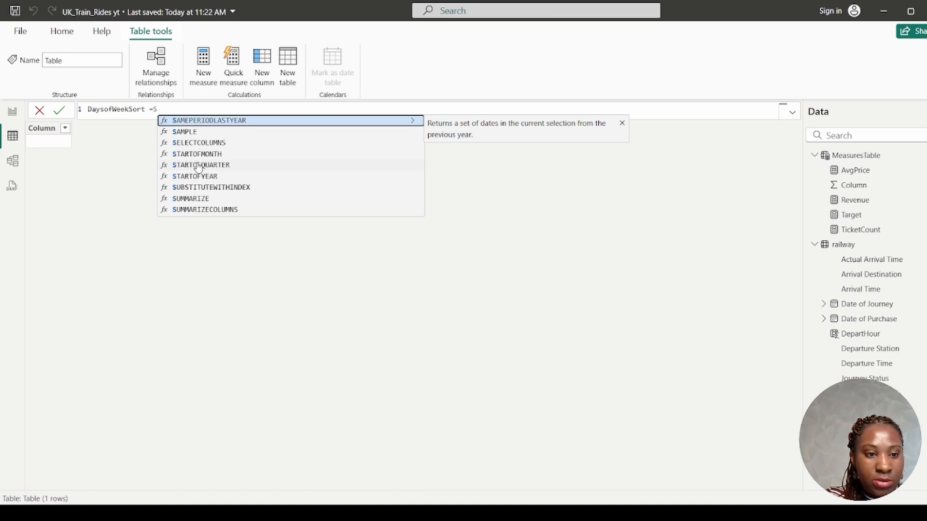
{"action": "key", "text": "BackSpace"}
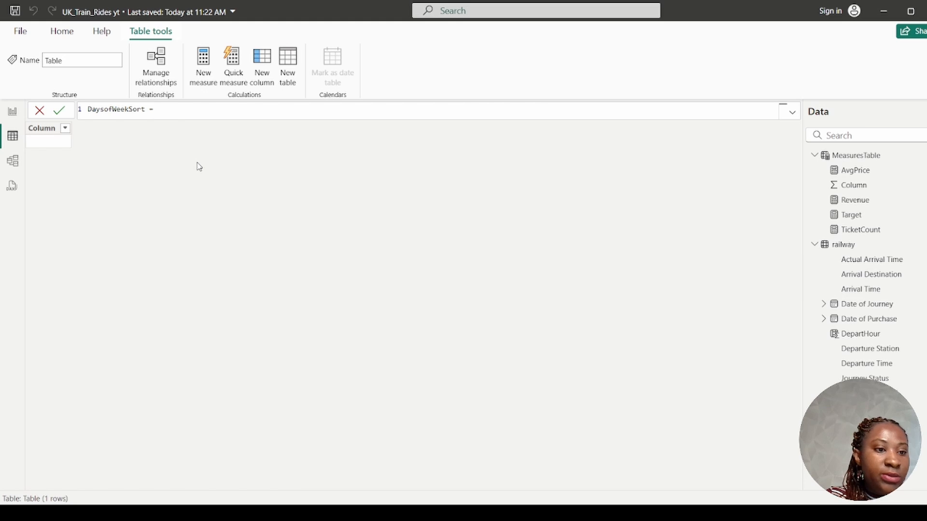
{"action": "left_click", "coordinate": [39, 110]}
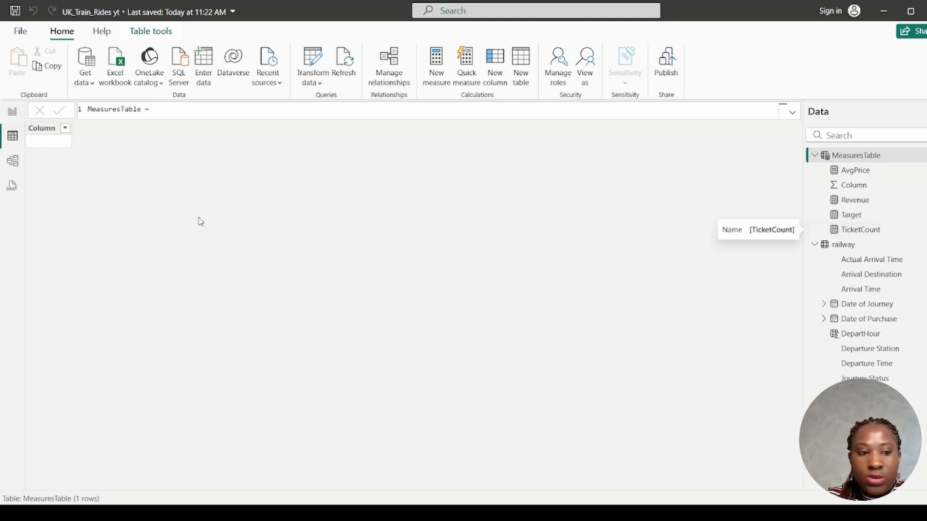
Step: In the data model diagram, move the WeekDayTable card below the railway_data_dictionary card
{"action": "left_click", "coordinate": [13, 161]}
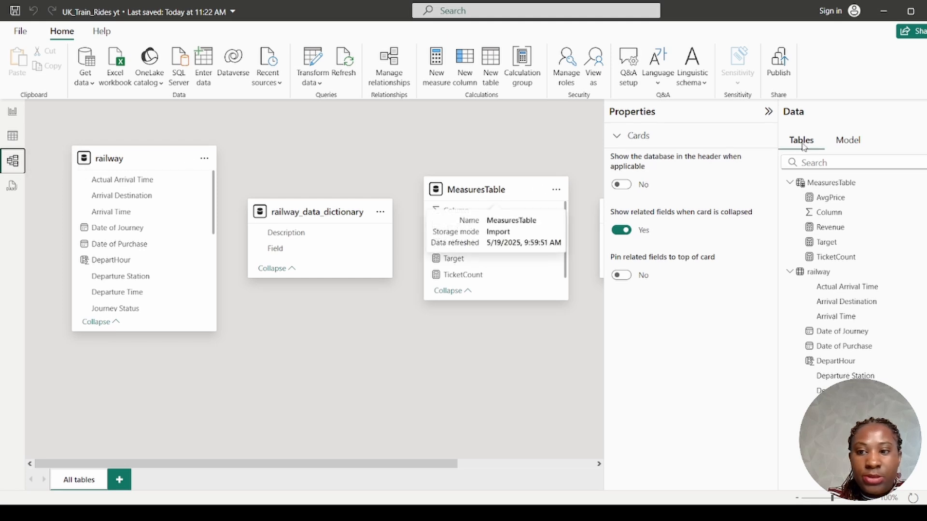
{"action": "left_click", "coordinate": [769, 111]}
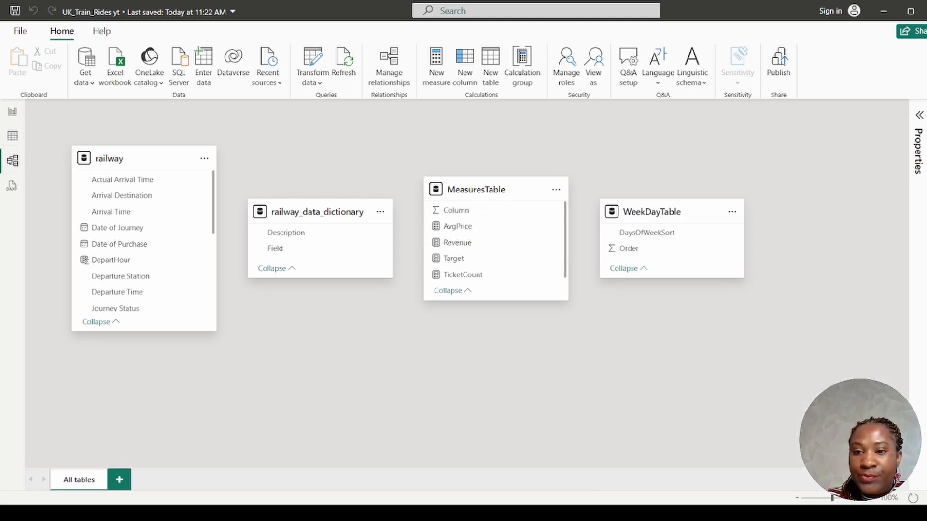
{"action": "mouse_move", "coordinate": [664, 221]}
{"action": "left_click_drag", "start_coordinate": [664, 223], "coordinate": [302, 372]}
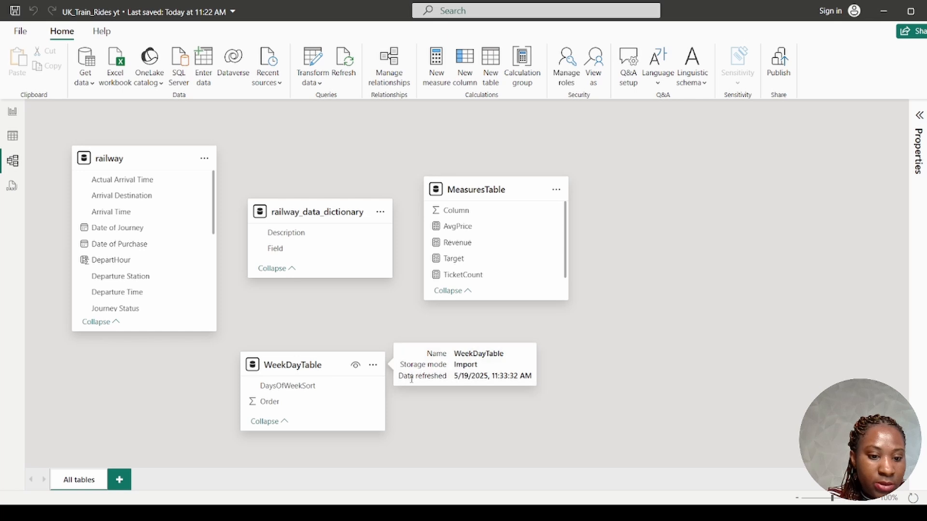
Step: Create a relationship between DaysOfWeekSort in WeekDayTable and WeekName in the railway table
{"action": "scroll", "coordinate": [156, 245], "scroll_direction": "down", "scroll_amount": 1}
{"action": "scroll", "coordinate": [156, 245], "scroll_direction": "down", "scroll_amount": 3}
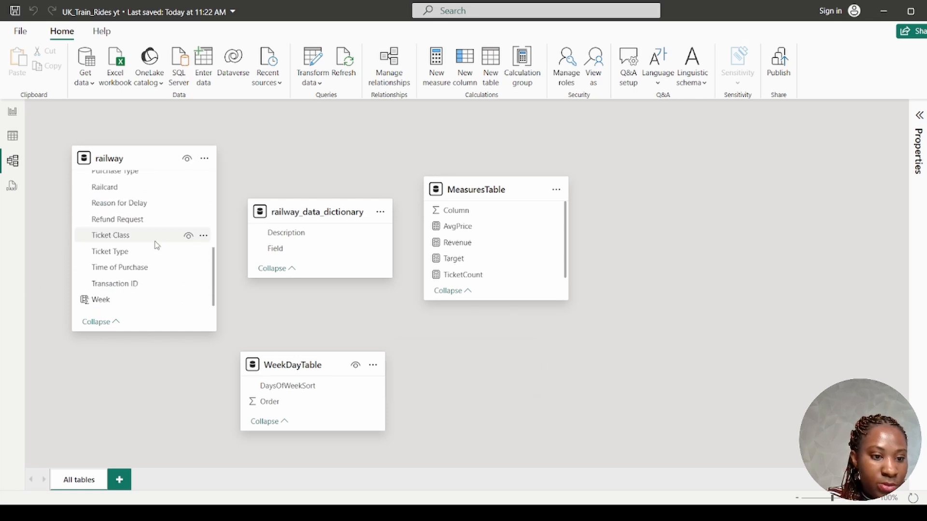
{"action": "scroll", "coordinate": [156, 243], "scroll_direction": "up", "scroll_amount": 4}
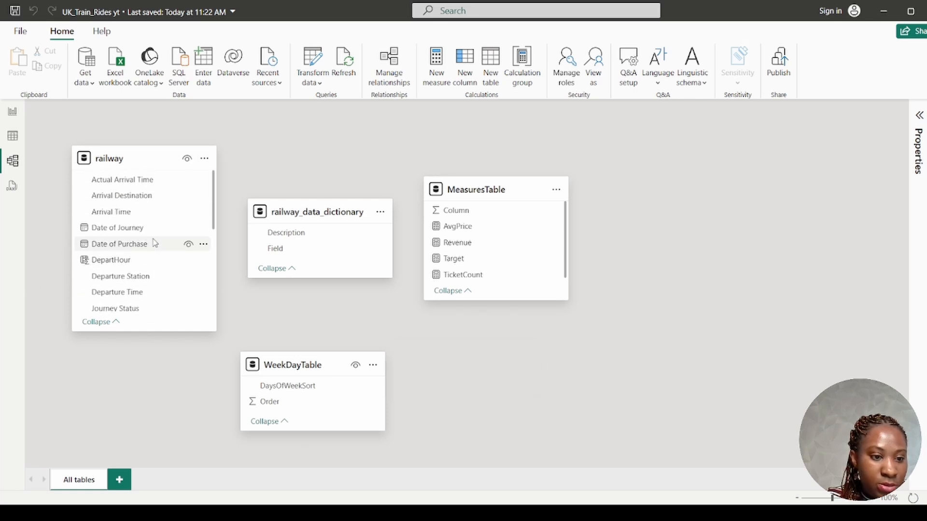
{"action": "scroll", "coordinate": [152, 240], "scroll_direction": "down", "scroll_amount": 4}
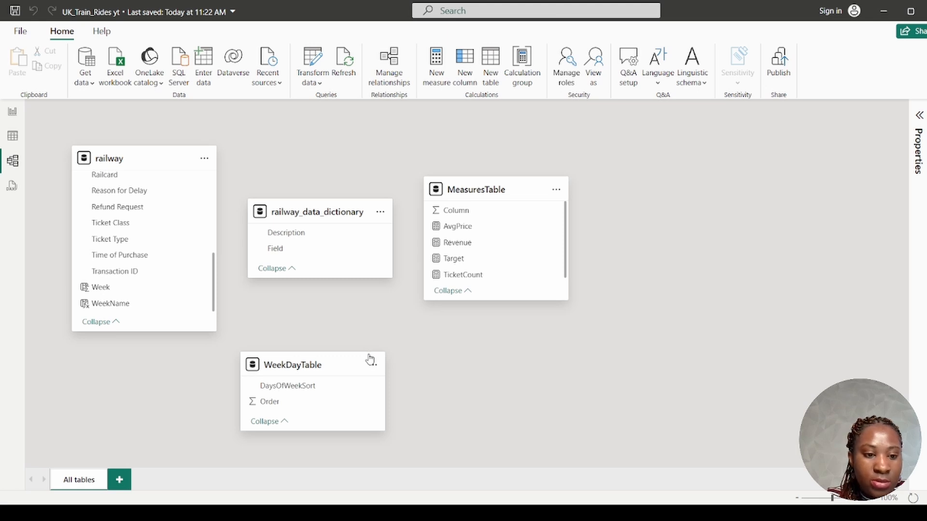
{"action": "mouse_move", "coordinate": [287, 386]}
{"action": "left_mouse_down"}
{"action": "mouse_move", "coordinate": [143, 351]}
{"action": "mouse_move", "coordinate": [112, 310]}
{"action": "mouse_move", "coordinate": [290, 393]}
{"action": "left_mouse_up"}
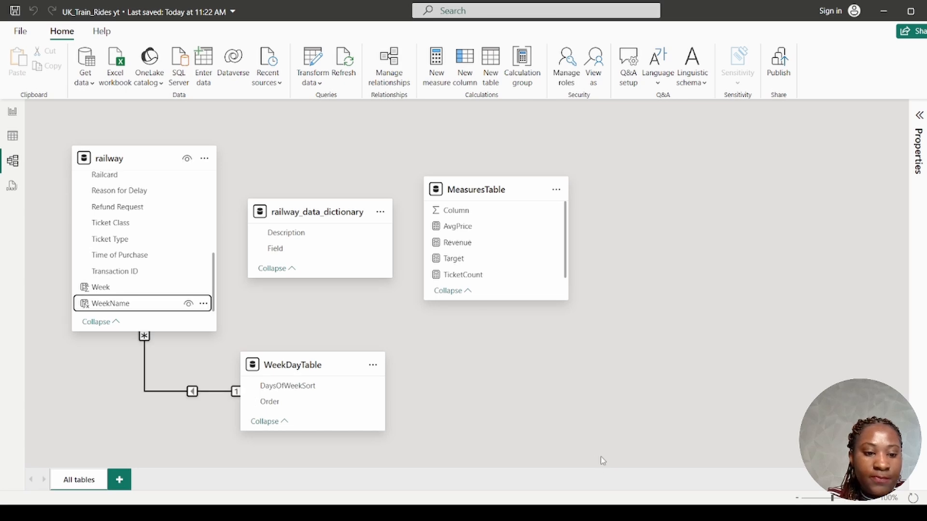
Step: Review which columns the railway table's WeekName column can be sorted by
{"action": "left_click", "coordinate": [13, 111]}
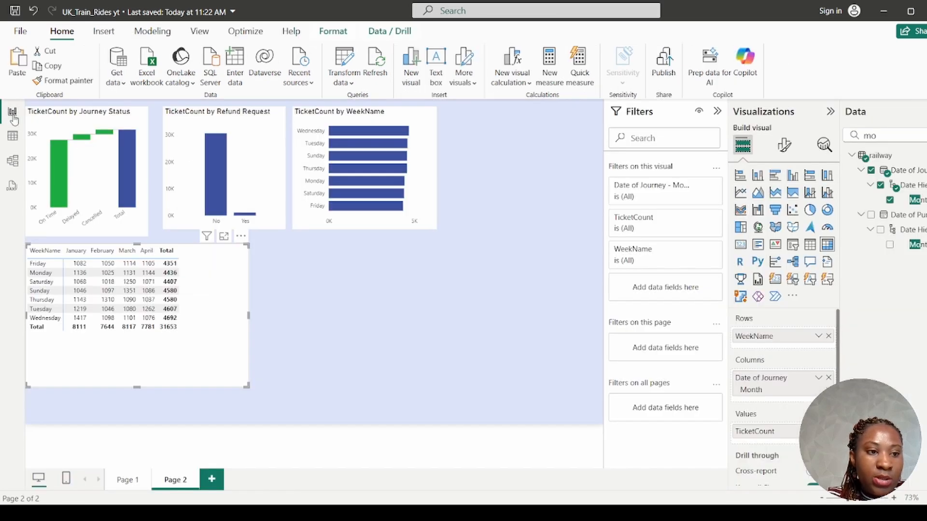
{"action": "left_click", "coordinate": [12, 138]}
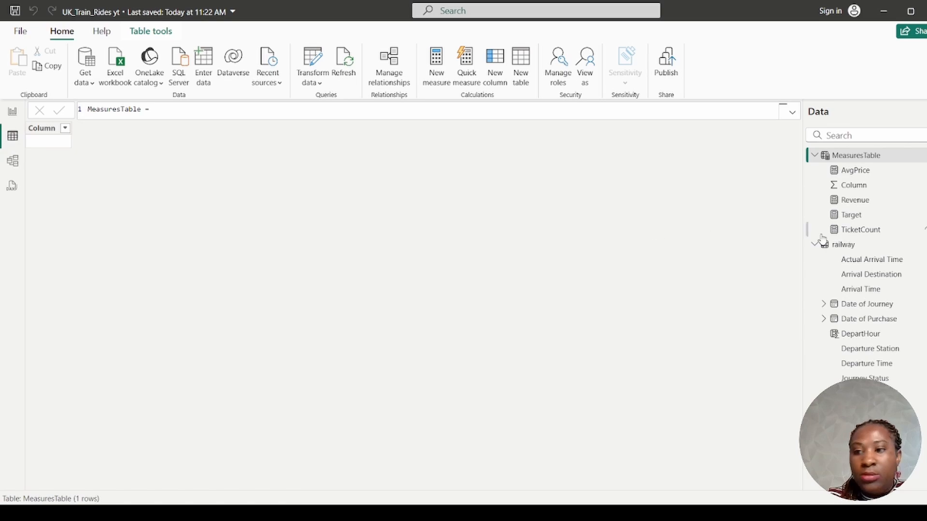
{"action": "left_click", "coordinate": [843, 245]}
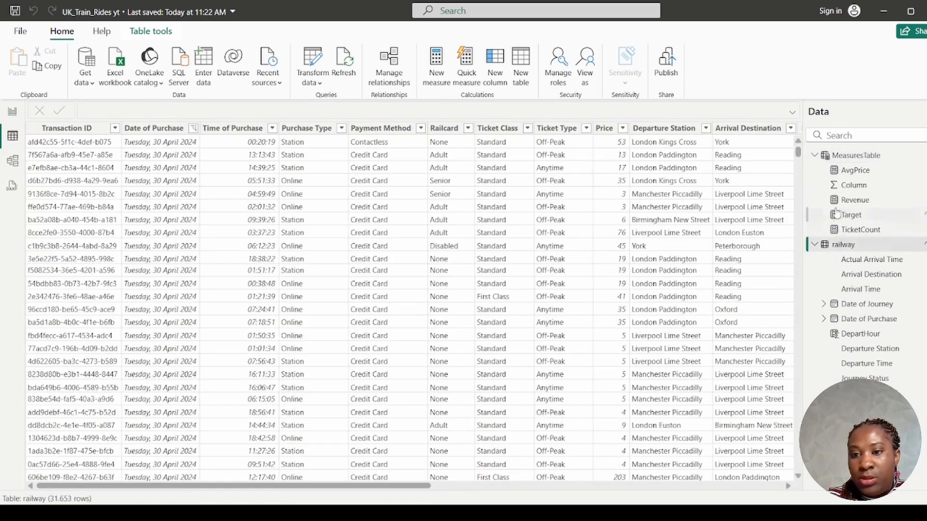
{"action": "left_click_drag", "start_coordinate": [303, 480], "coordinate": [690, 475]}
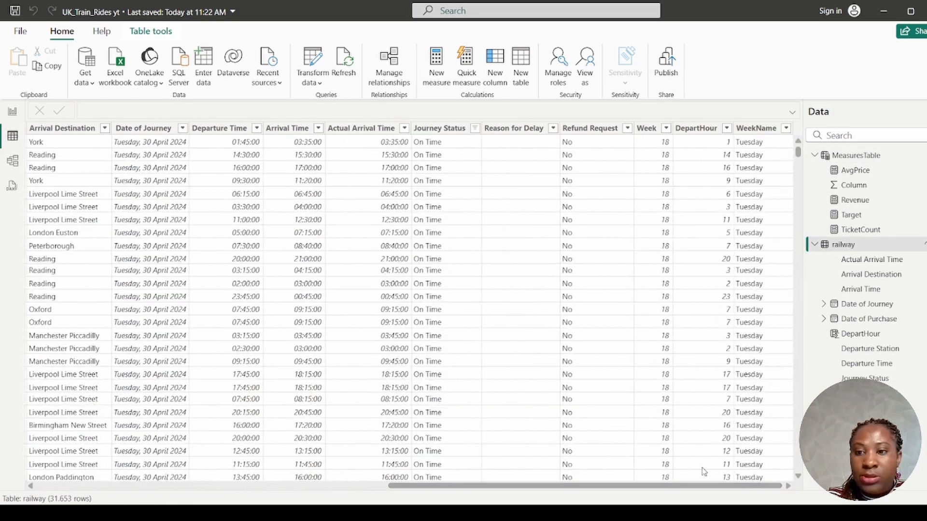
{"action": "left_click", "coordinate": [756, 128]}
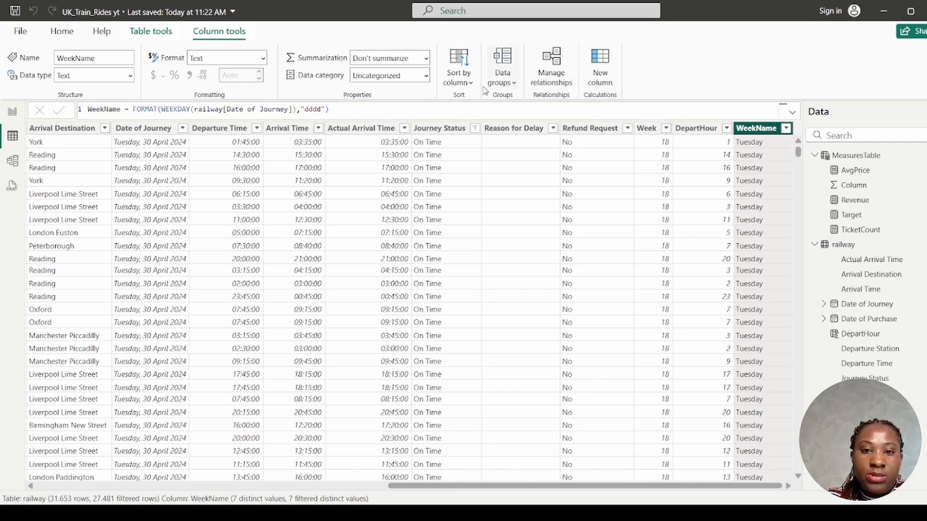
{"action": "left_click", "coordinate": [468, 83]}
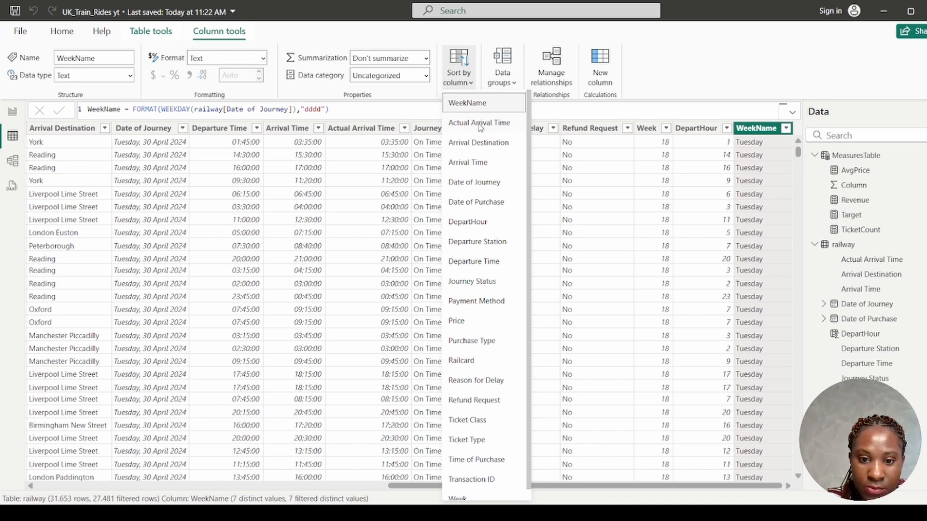
{"action": "scroll", "coordinate": [482, 138], "scroll_direction": "down", "scroll_amount": 1}
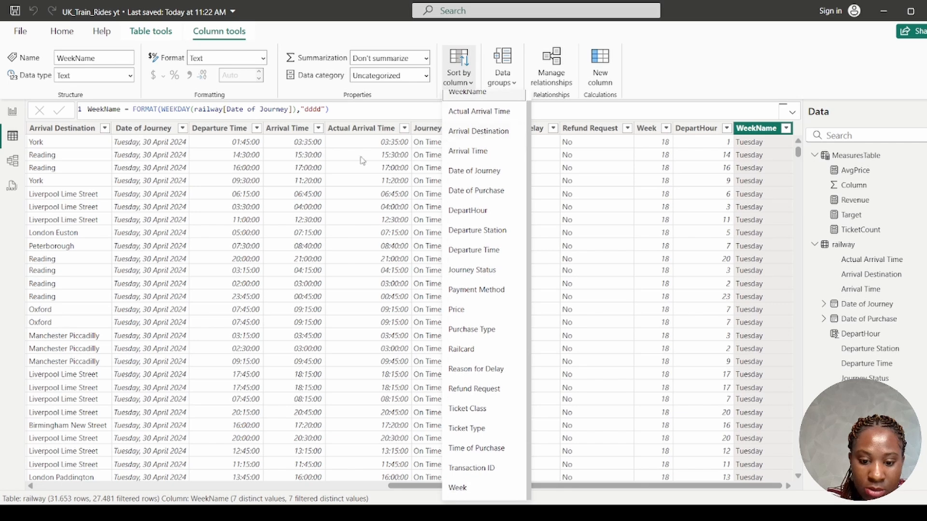
Step: Sort the Page 2 weekday-by-month matrix by WeekName
{"action": "left_click", "coordinate": [12, 114]}
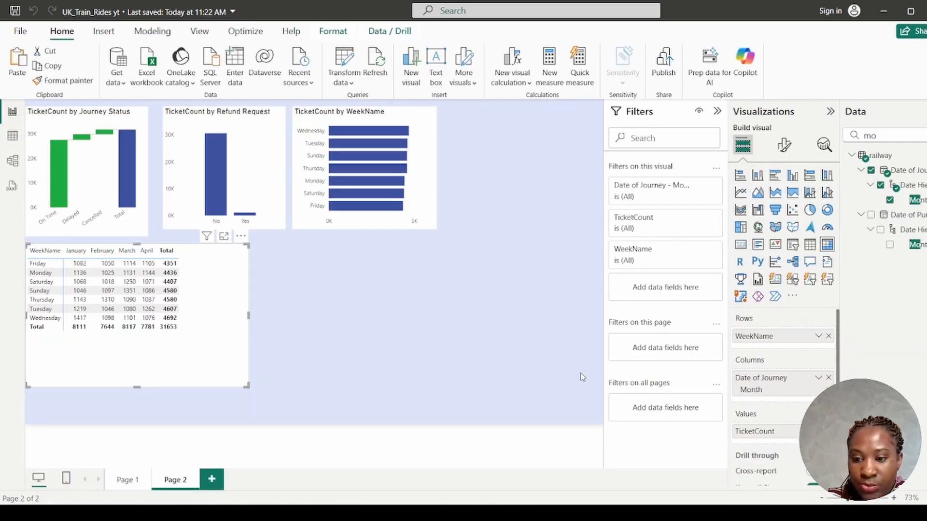
{"action": "scroll", "coordinate": [822, 356], "scroll_direction": "down", "scroll_amount": 1}
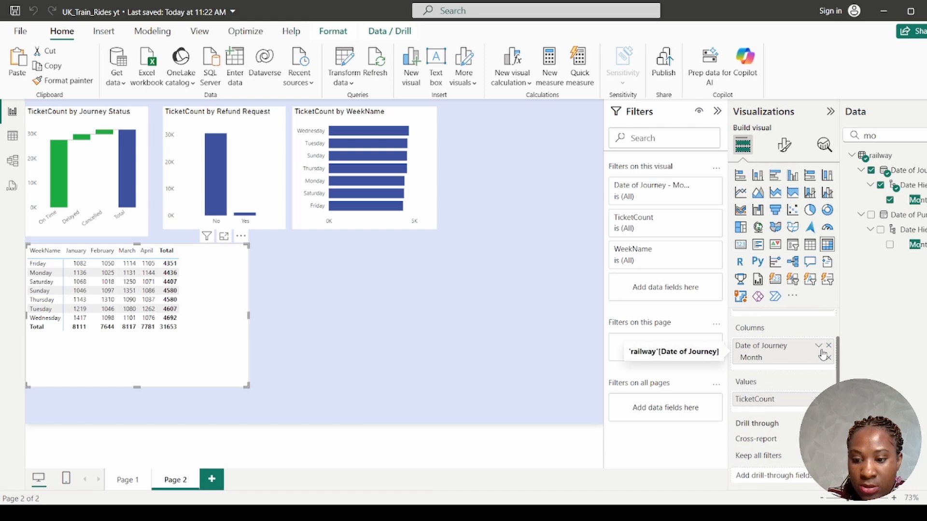
{"action": "scroll", "coordinate": [823, 354], "scroll_direction": "up", "scroll_amount": 1}
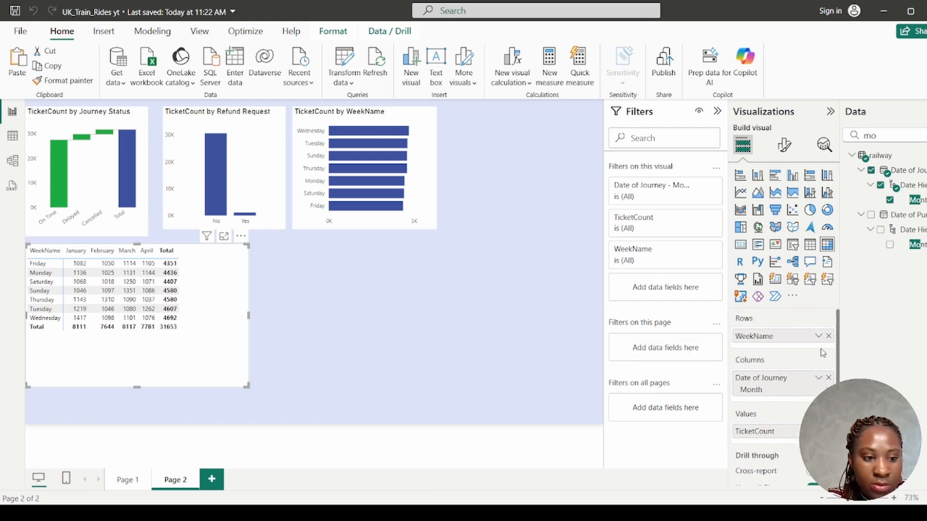
{"action": "left_click", "coordinate": [244, 236]}
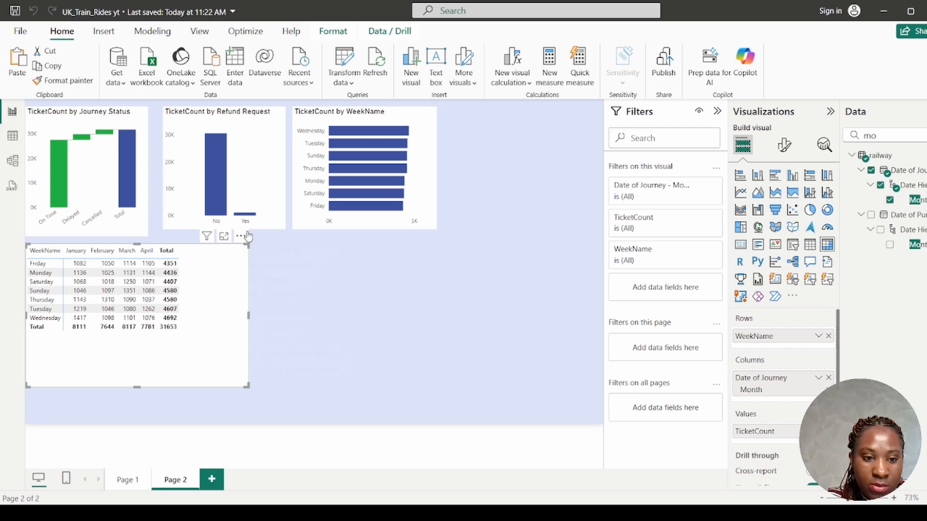
{"action": "mouse_move", "coordinate": [331, 340]}
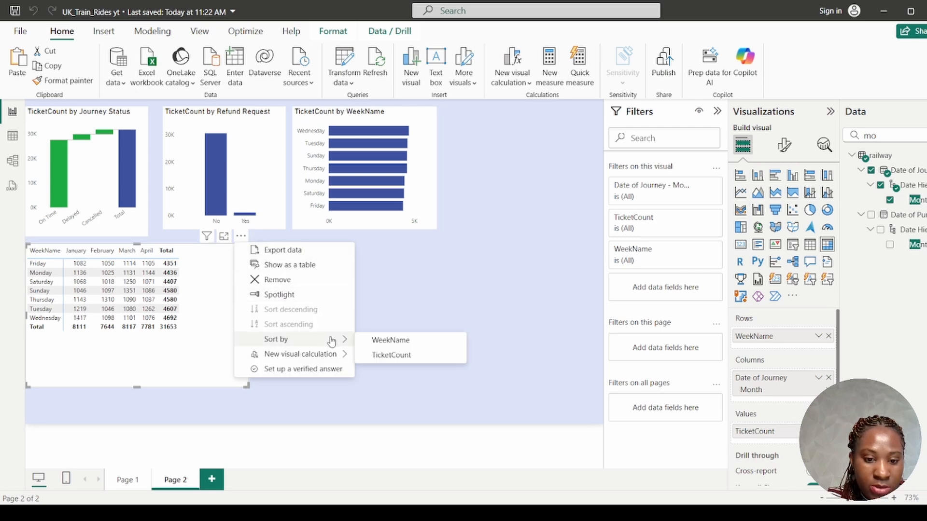
{"action": "left_click", "coordinate": [384, 341]}
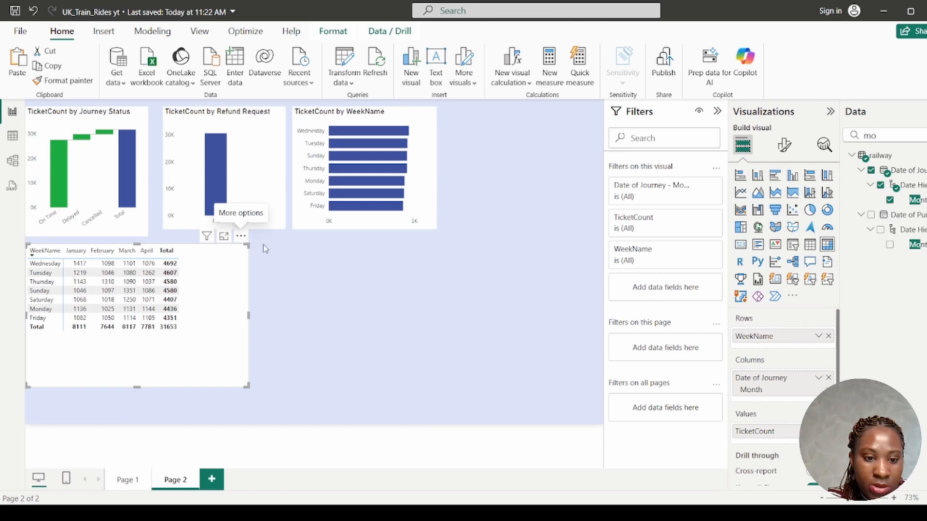
{"action": "left_click", "coordinate": [240, 237]}
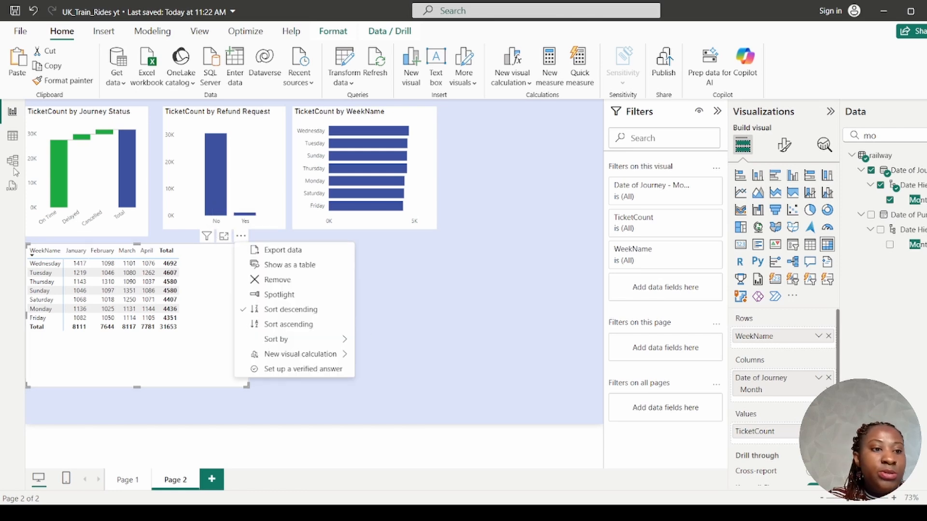
Step: Add a calculated column to the railway table with the formula WeekNo = WEEKDAY(railway[Date of Journey])
{"action": "left_click", "coordinate": [13, 139]}
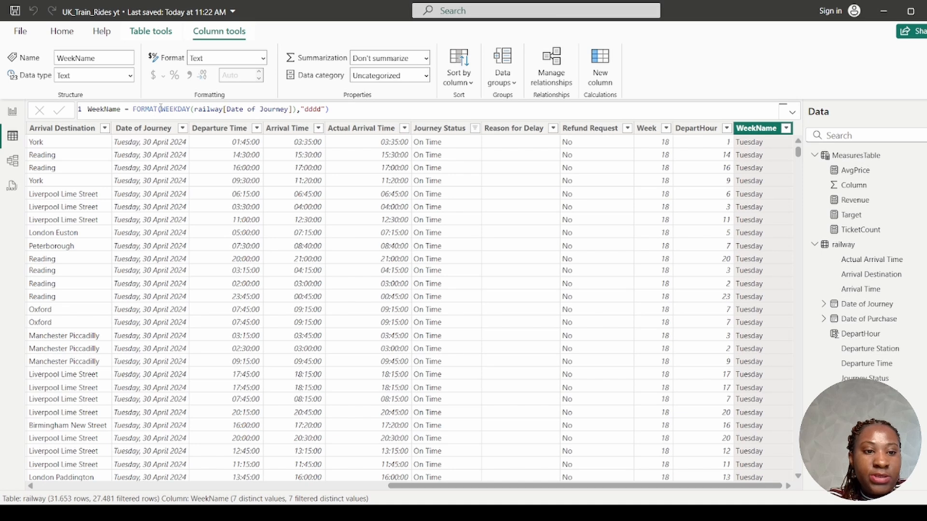
{"action": "left_click_drag", "start_coordinate": [160, 109], "coordinate": [292, 110]}
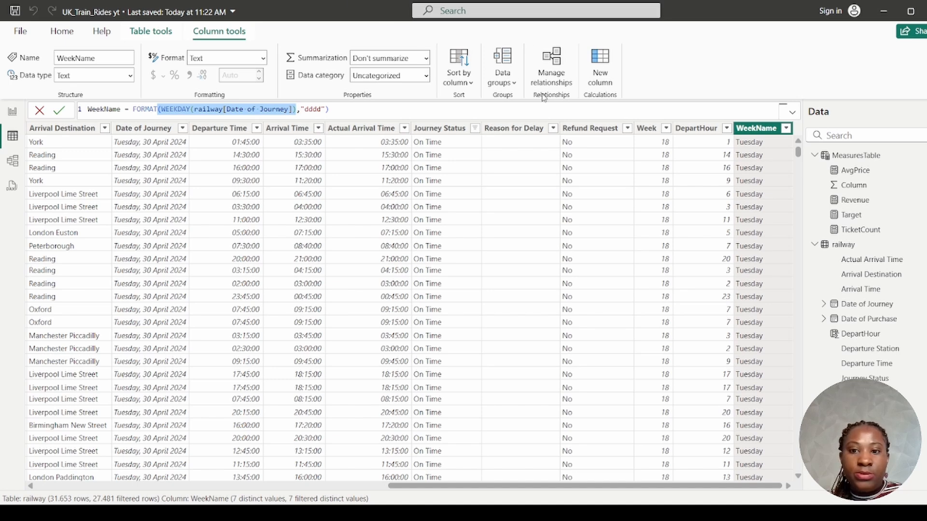
{"action": "left_click", "coordinate": [600, 67]}
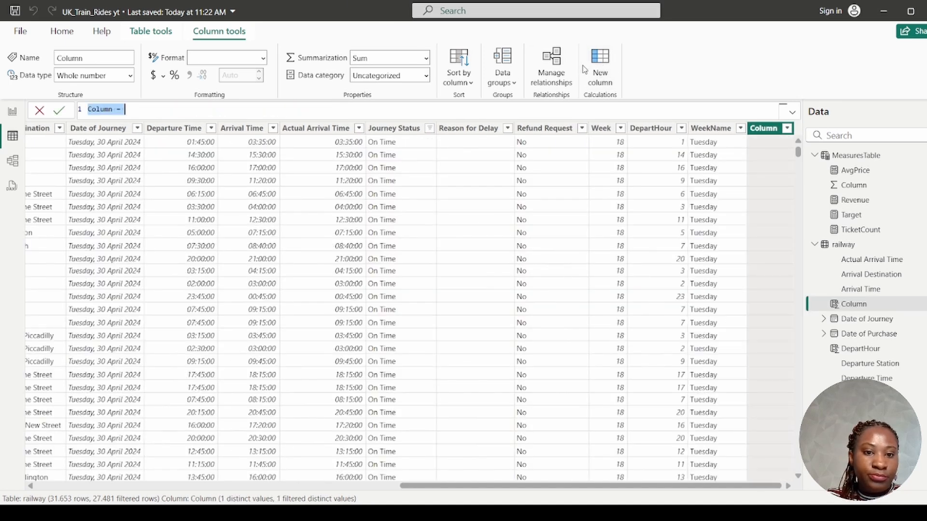
{"action": "type", "text": "WEEKDAY(railway[Date of Journey])"}
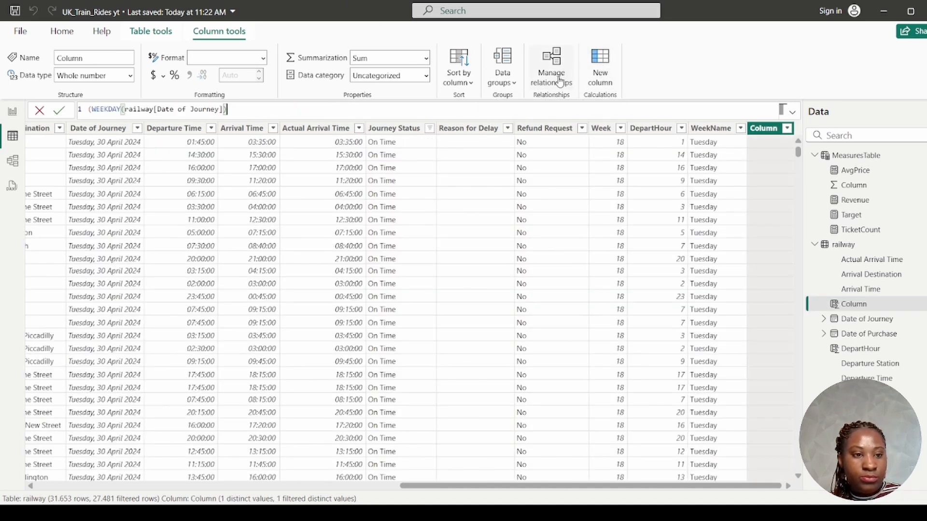
{"action": "left_click", "coordinate": [92, 110]}
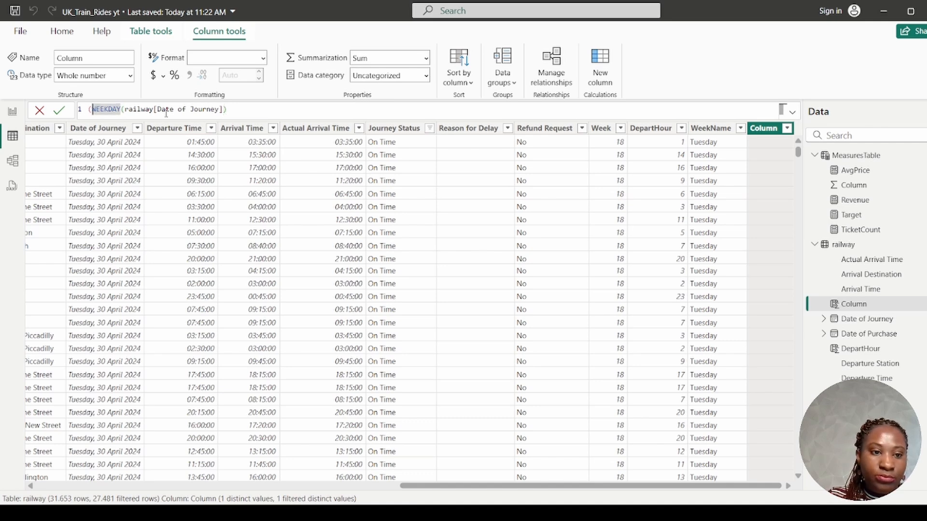
{"action": "key", "text": "BackSpace"}
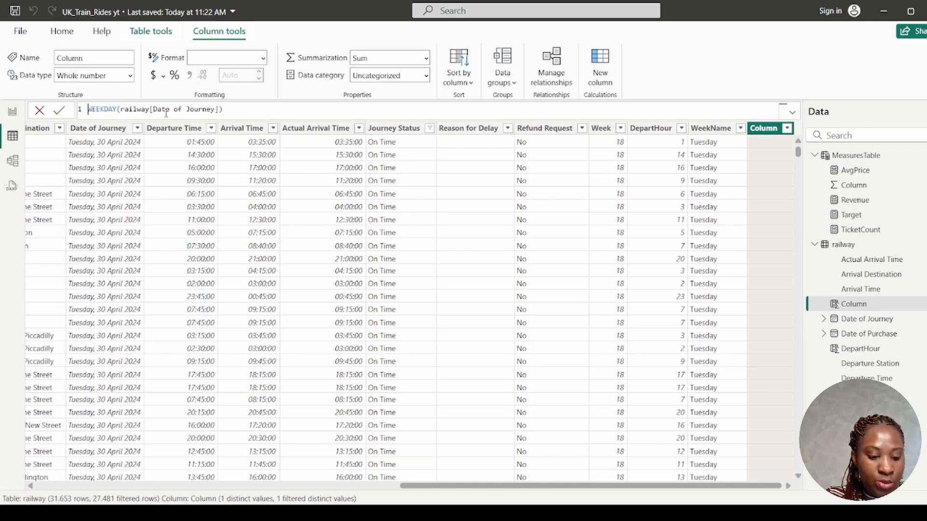
{"action": "type", "text": "Wee"}
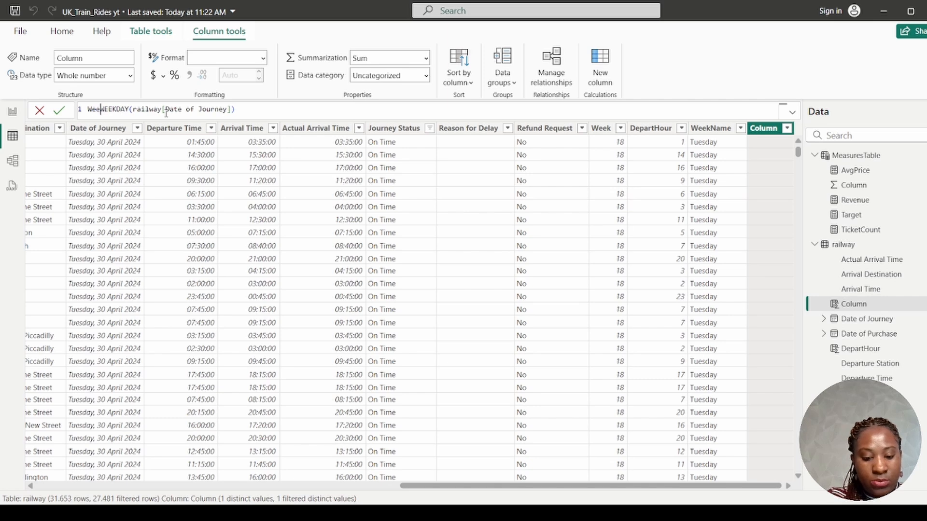
{"action": "type", "text": "kNo ="}
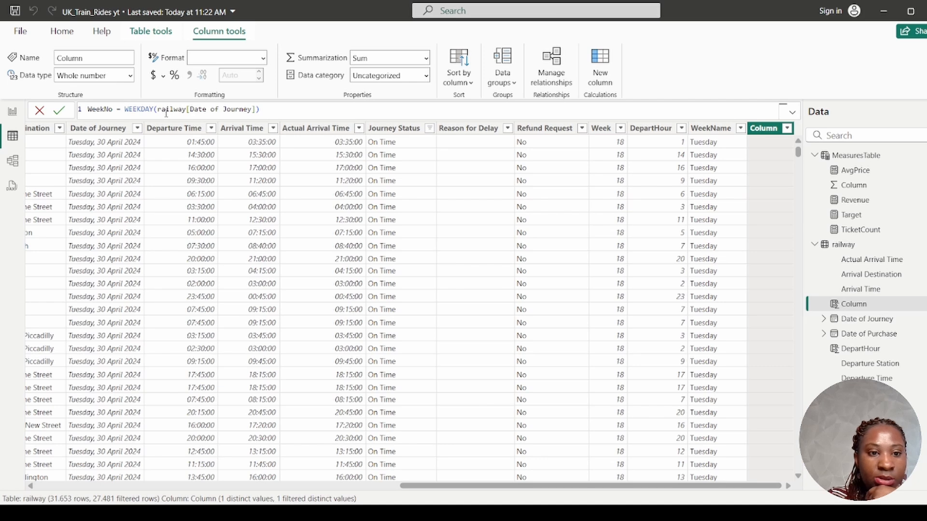
{"action": "key", "text": "Return"}
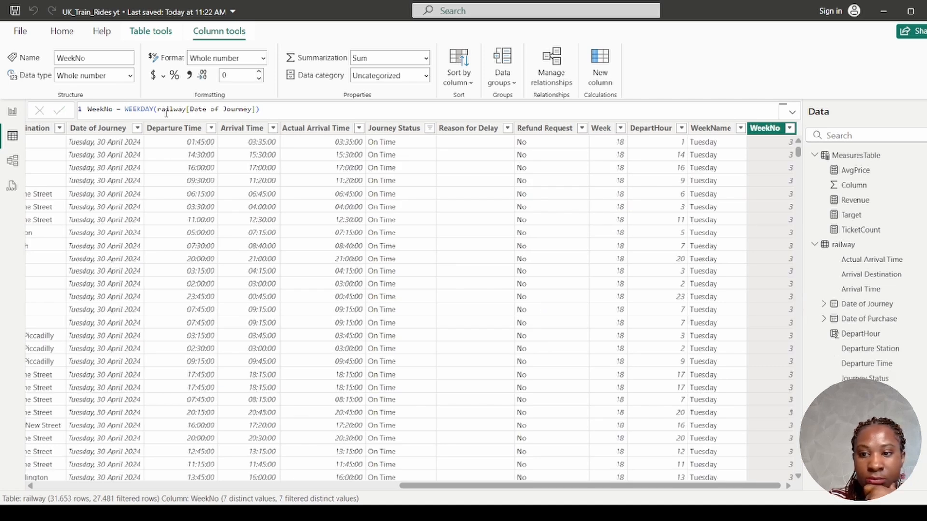
Step: Set the railway table's WeekName column to sort by WeekNo
{"action": "left_click", "coordinate": [709, 140]}
{"action": "left_click", "coordinate": [471, 89]}
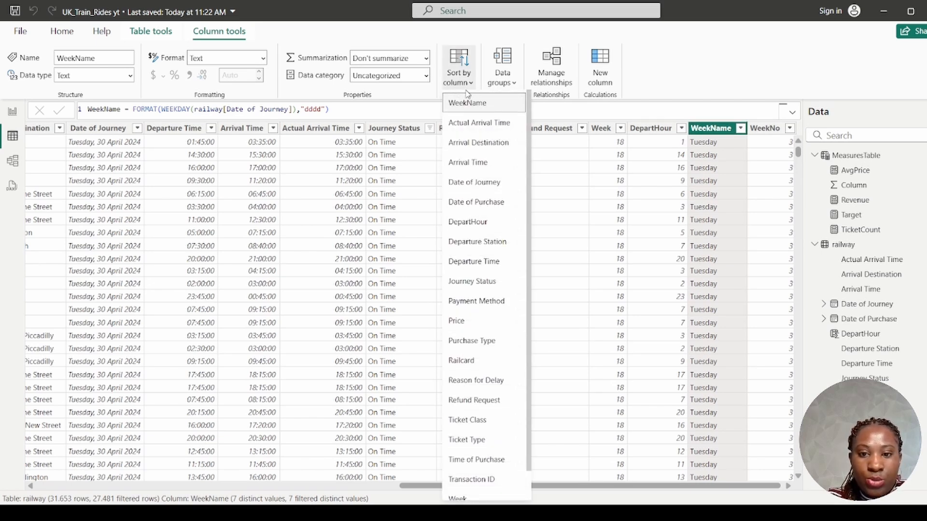
{"action": "scroll", "coordinate": [473, 338], "scroll_direction": "down", "scroll_amount": 2}
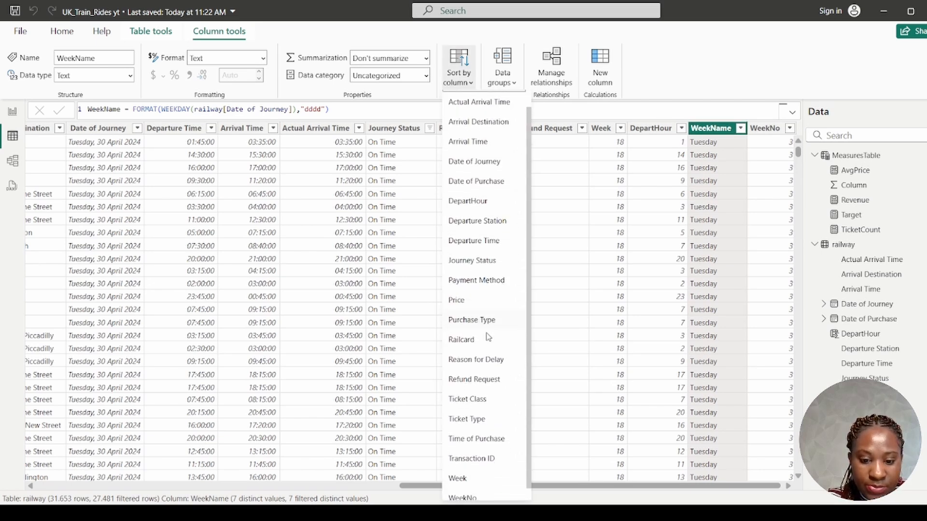
{"action": "left_click", "coordinate": [476, 494]}
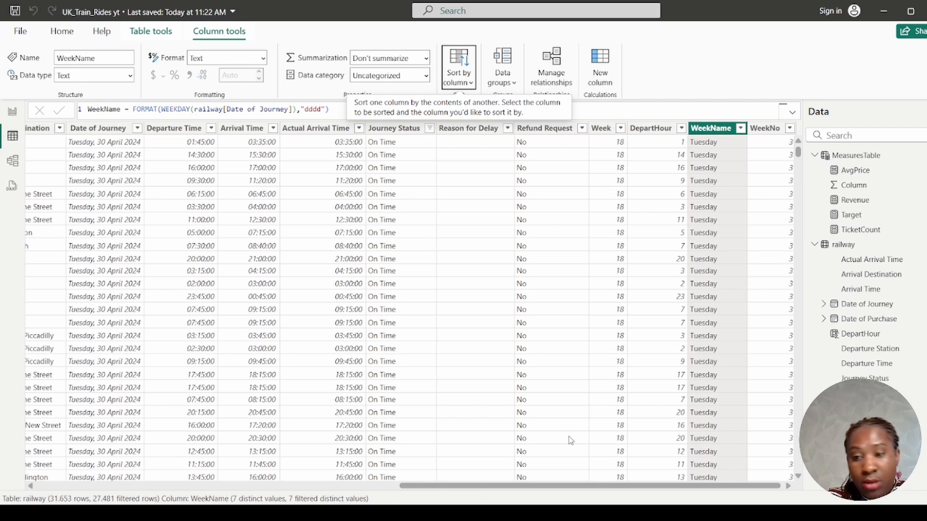
Step: Sort the Page 2 weekday-by-month matrix in ascending order
{"action": "left_click", "coordinate": [15, 112]}
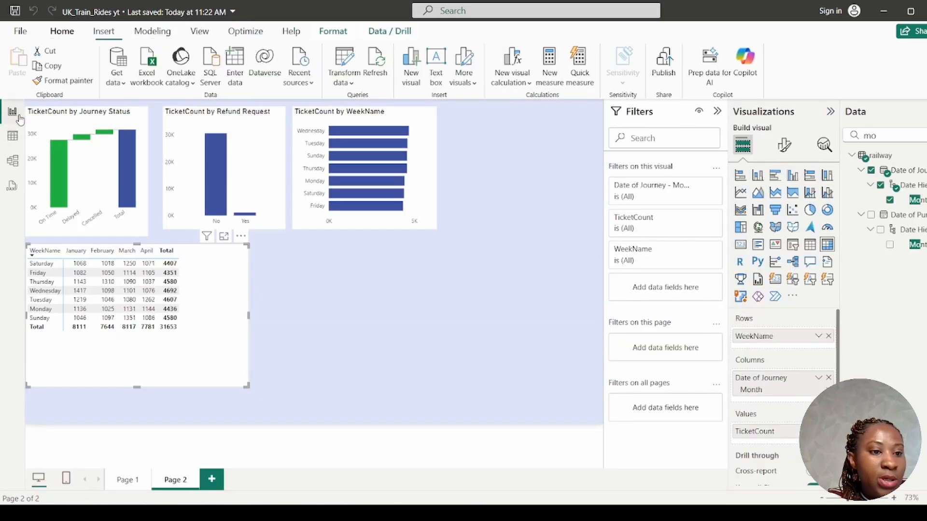
{"action": "left_click", "coordinate": [241, 236]}
{"action": "mouse_move", "coordinate": [342, 342]}
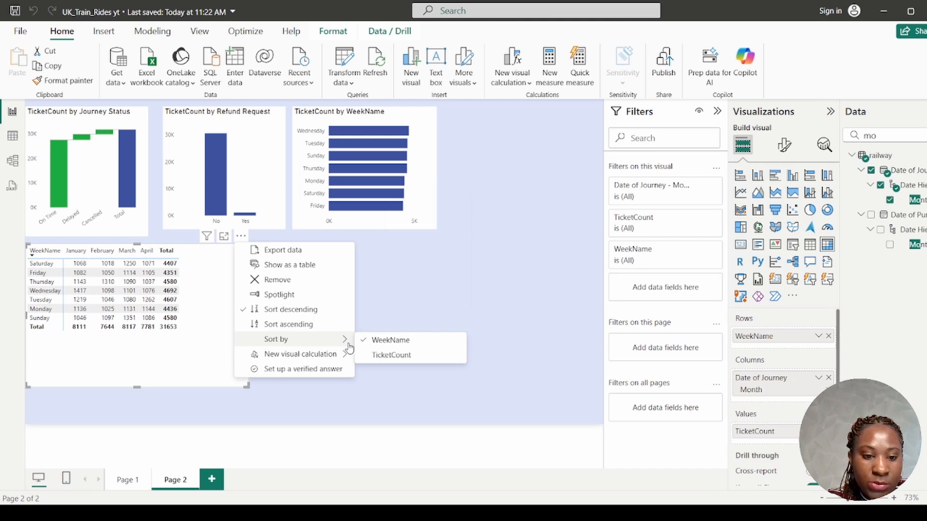
{"action": "left_click", "coordinate": [303, 329]}
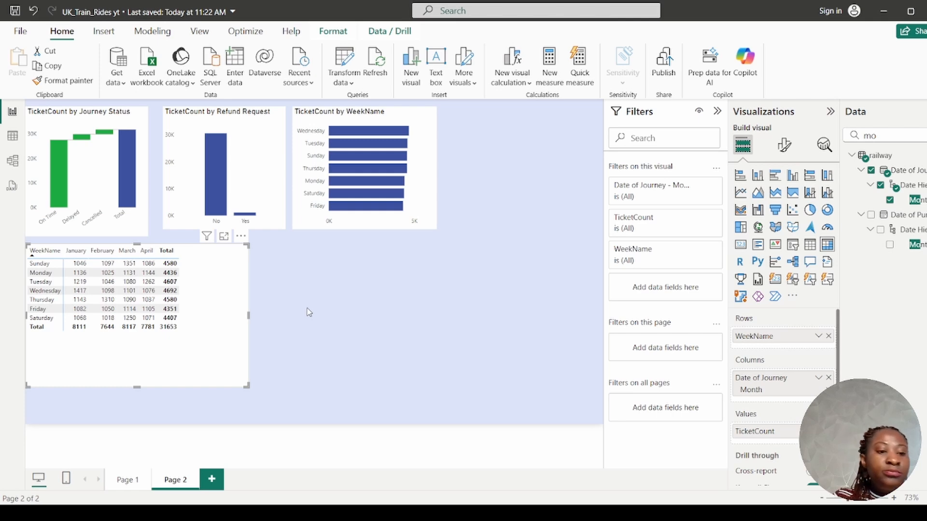
Step: Check the distinct values of the railway table's WeekNo column, then return to the report page
{"action": "left_click", "coordinate": [13, 136]}
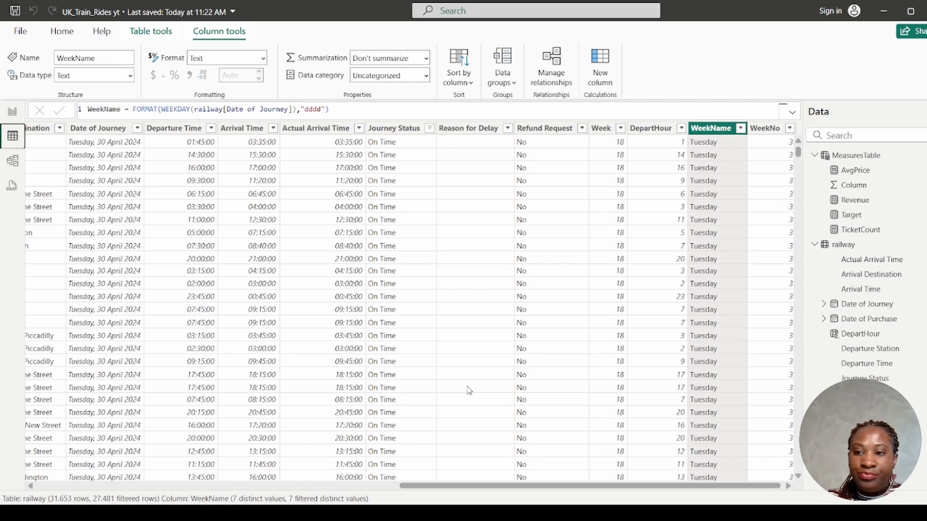
{"action": "left_click", "coordinate": [790, 128]}
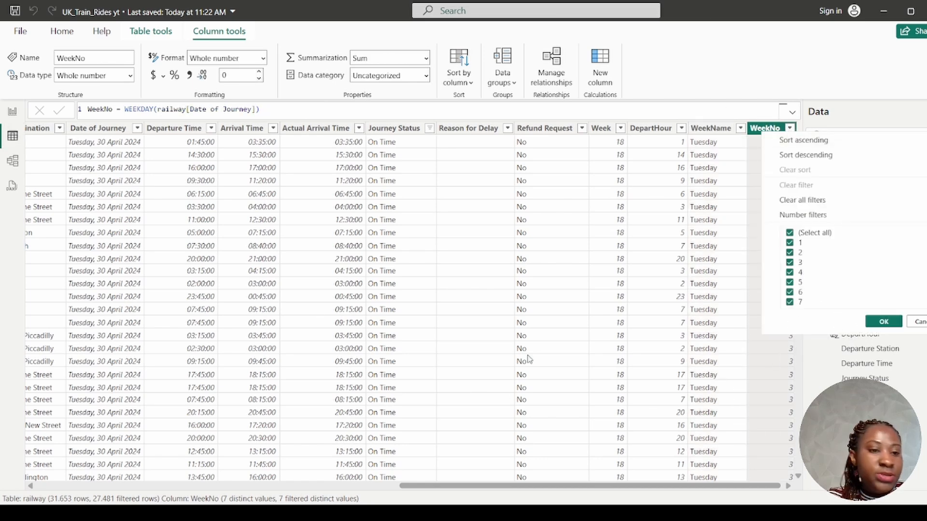
{"action": "left_click", "coordinate": [13, 115]}
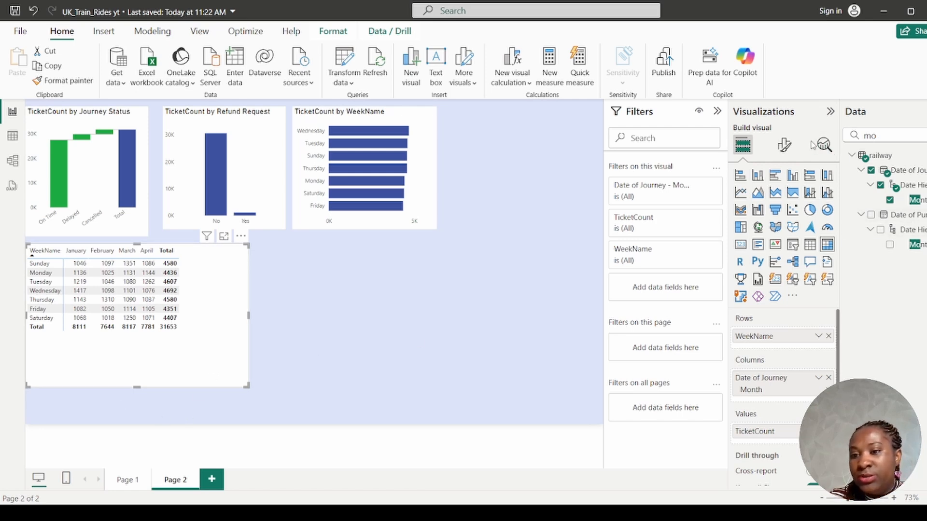
Step: Apply conditional background color to the matrix's TicketCount cells, using a light-to-dark blue gradient that matches the charts
{"action": "left_click", "coordinate": [784, 145]}
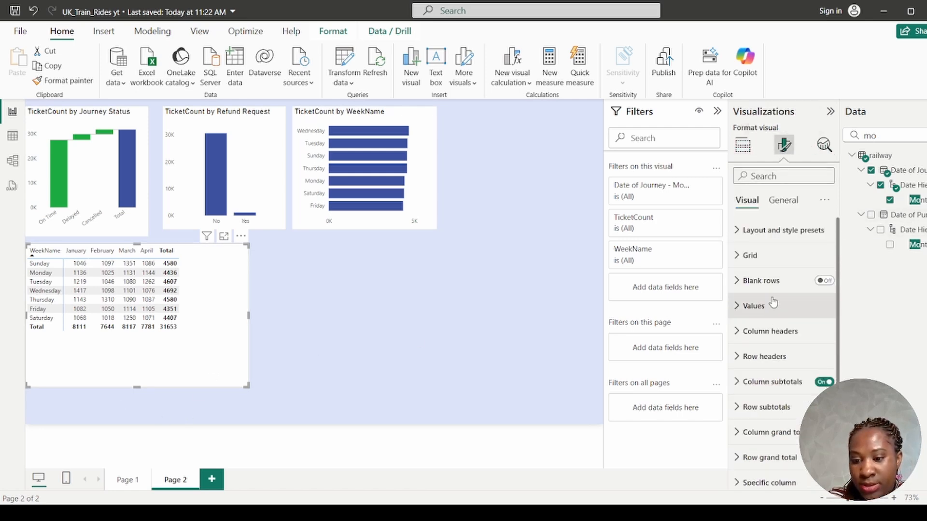
{"action": "scroll", "coordinate": [773, 303], "scroll_direction": "down", "scroll_amount": 3}
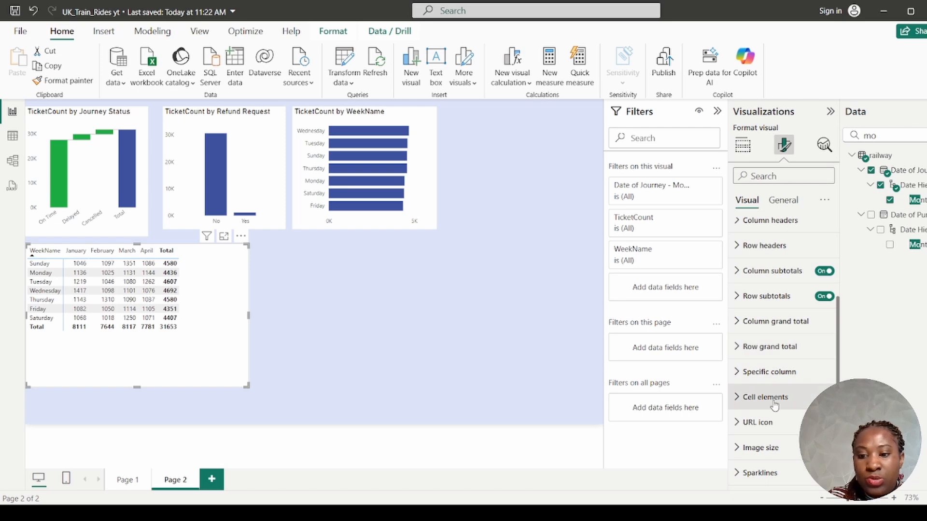
{"action": "left_click", "coordinate": [771, 398]}
{"action": "scroll", "coordinate": [786, 331], "scroll_direction": "down", "scroll_amount": 3}
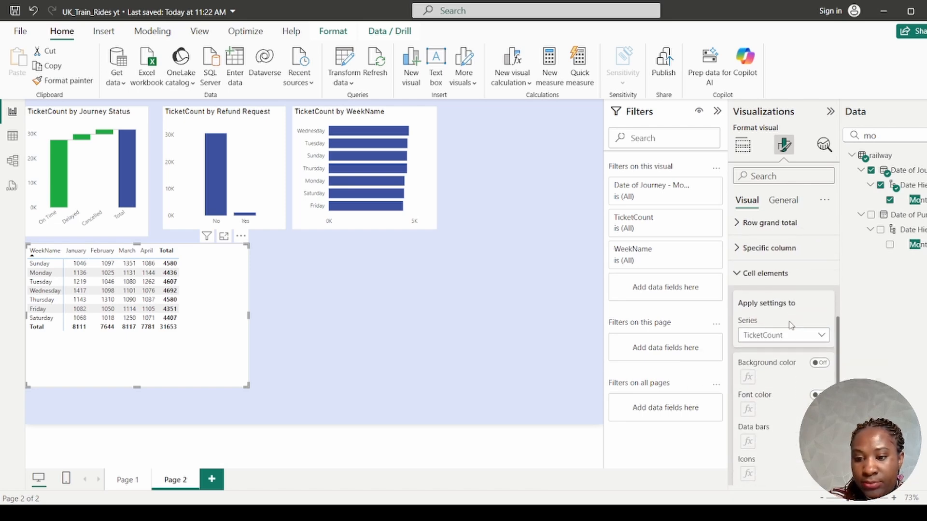
{"action": "left_click", "coordinate": [824, 364]}
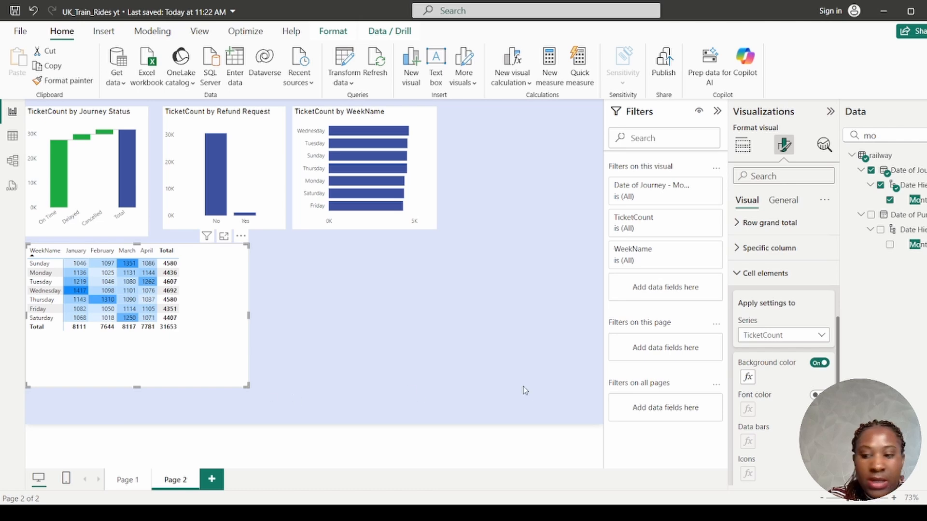
{"action": "left_click", "coordinate": [748, 378]}
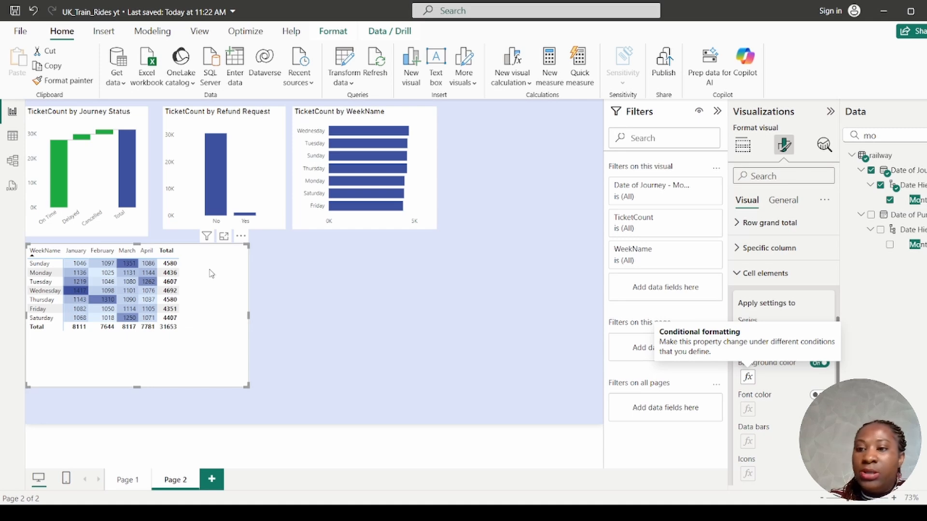
Step: Format the TicketCount measure with a thousands separator and save the report
{"action": "left_click", "coordinate": [926, 136]}
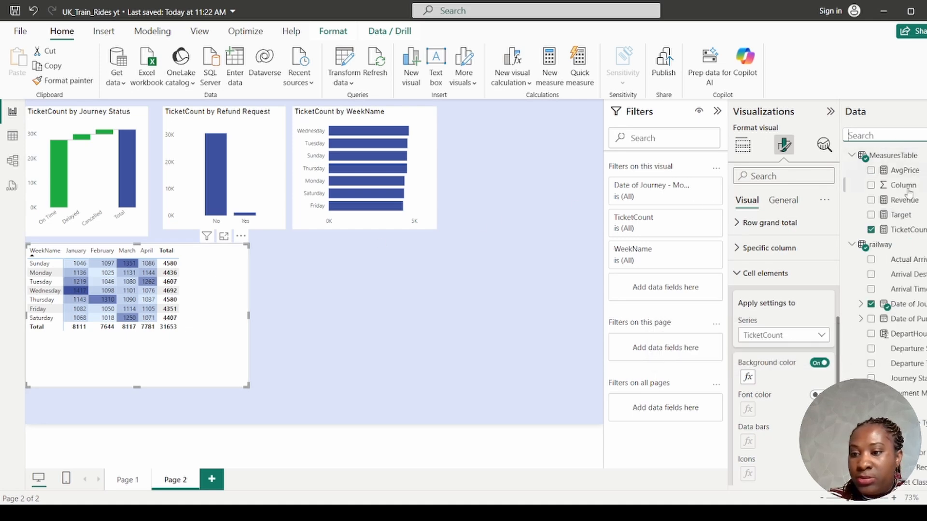
{"action": "left_click", "coordinate": [903, 230]}
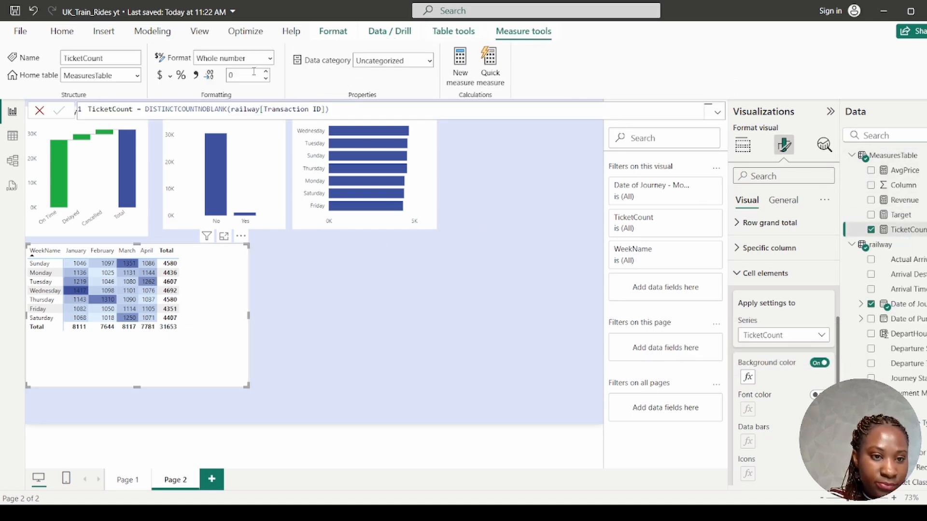
{"action": "left_click", "coordinate": [195, 75]}
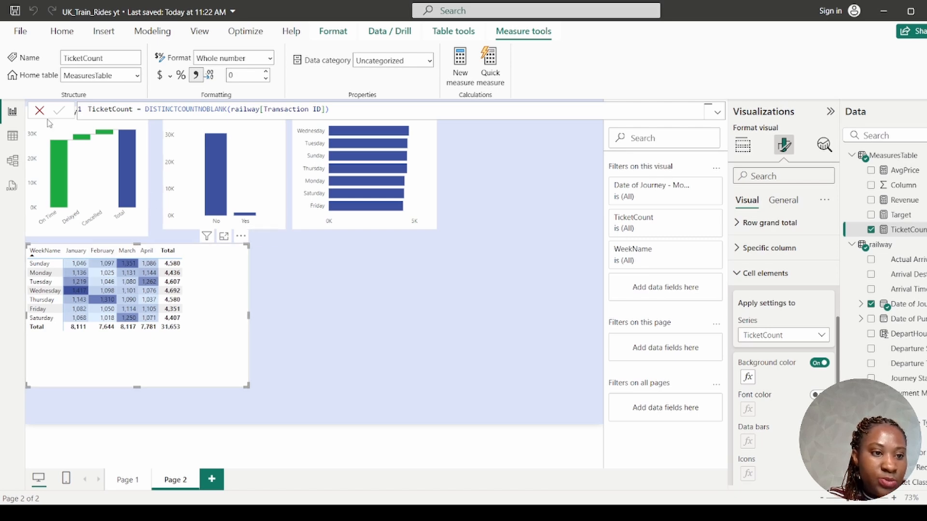
{"action": "left_click", "coordinate": [15, 10]}
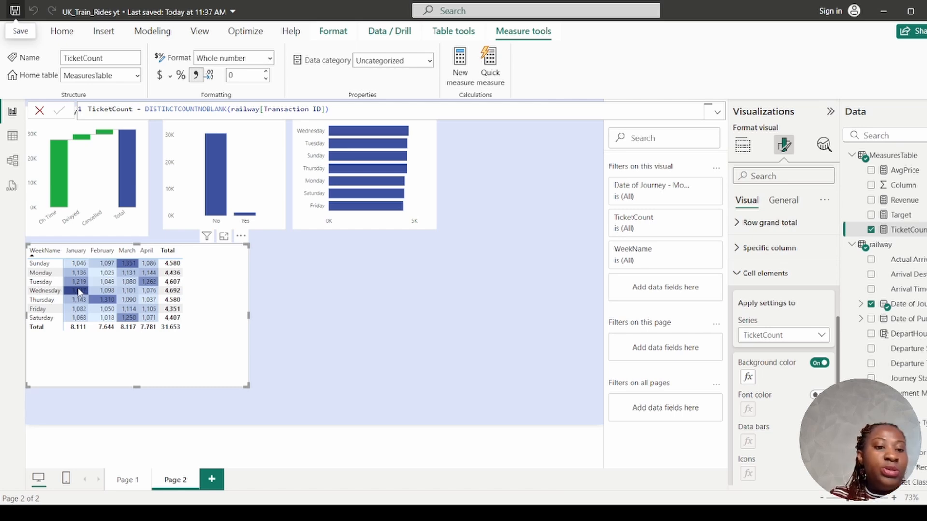
Step: Fit the narrowed matrix into the upper-right corner of the page and shift the Refund Request and WeekName charts slightly left
{"action": "left_click_drag", "start_coordinate": [235, 312], "coordinate": [596, 225]}
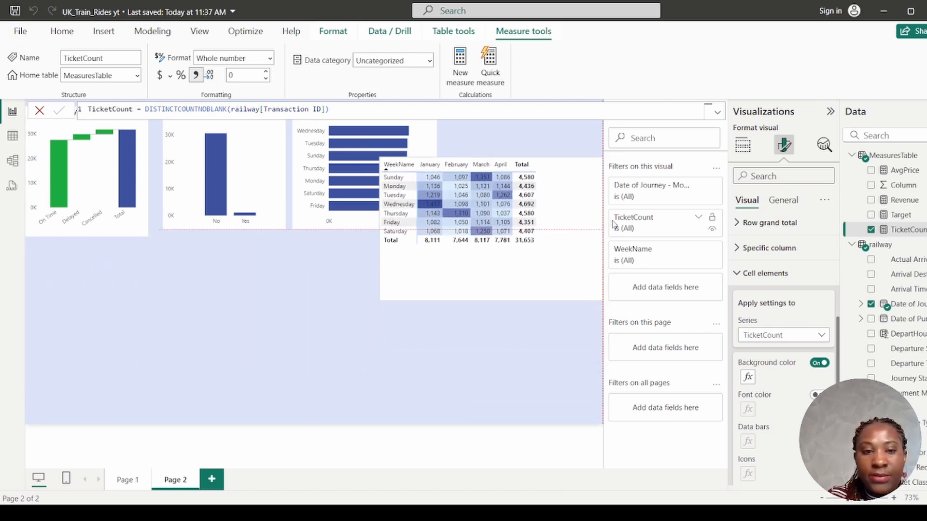
{"action": "left_click", "coordinate": [39, 110]}
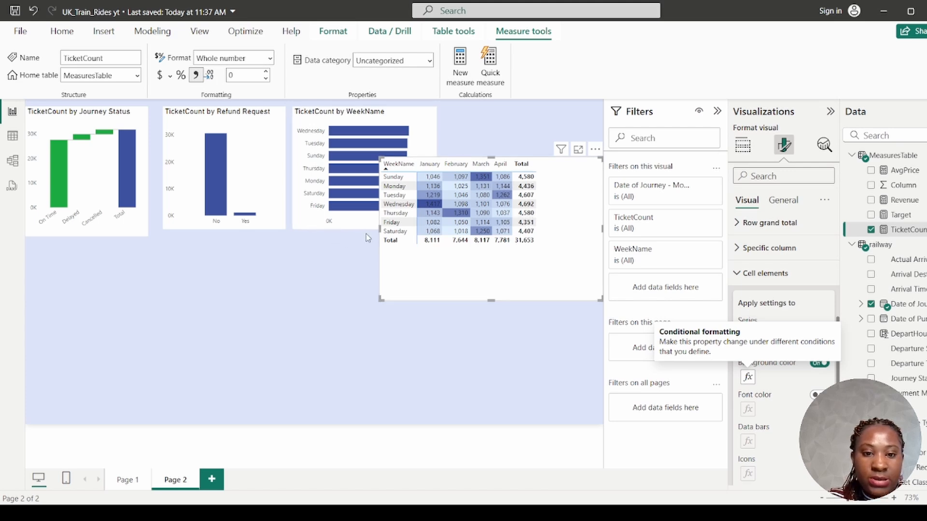
{"action": "left_click_drag", "start_coordinate": [388, 232], "coordinate": [439, 232]}
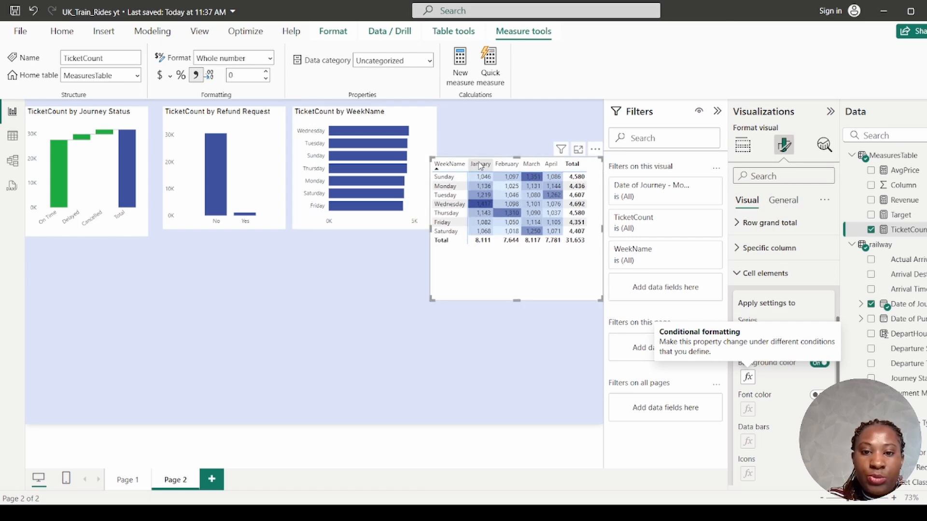
{"action": "left_click_drag", "start_coordinate": [481, 164], "coordinate": [491, 107]}
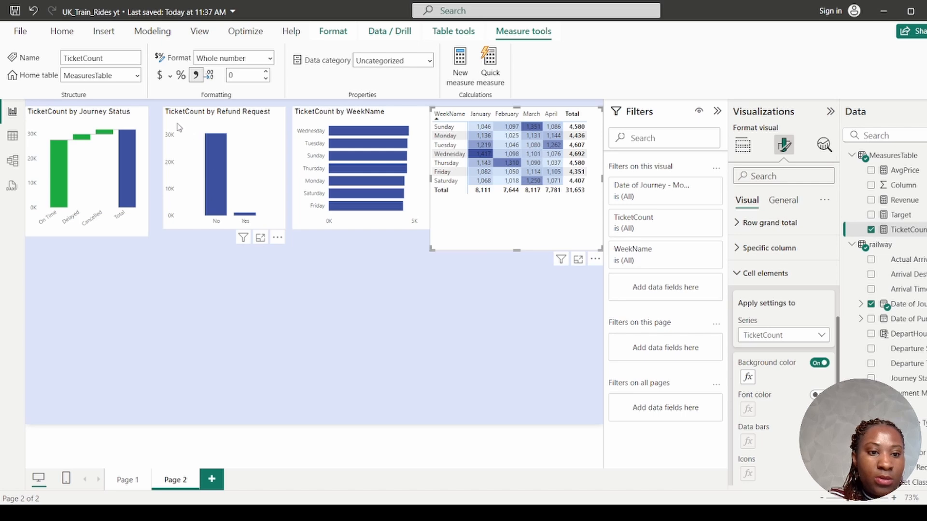
{"action": "left_click_drag", "start_coordinate": [177, 123], "coordinate": [170, 122]}
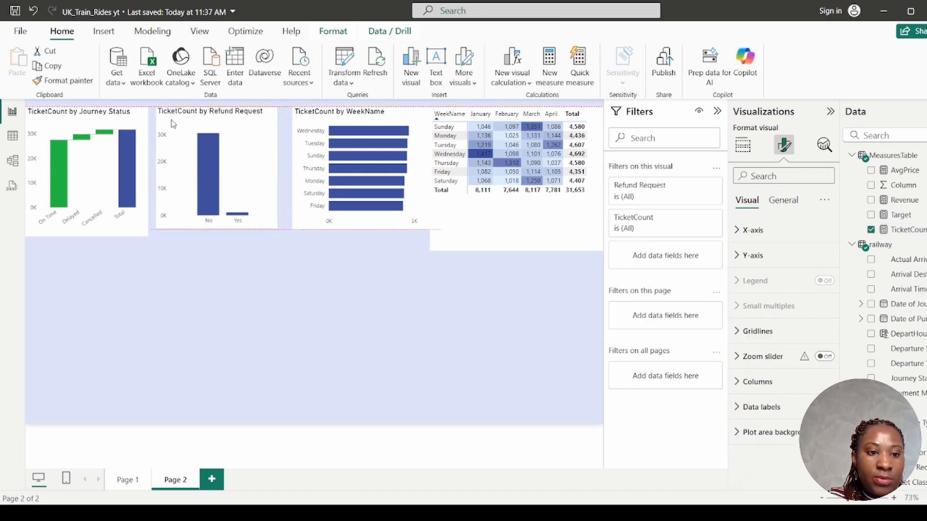
{"action": "left_click_drag", "start_coordinate": [419, 124], "coordinate": [413, 125]}
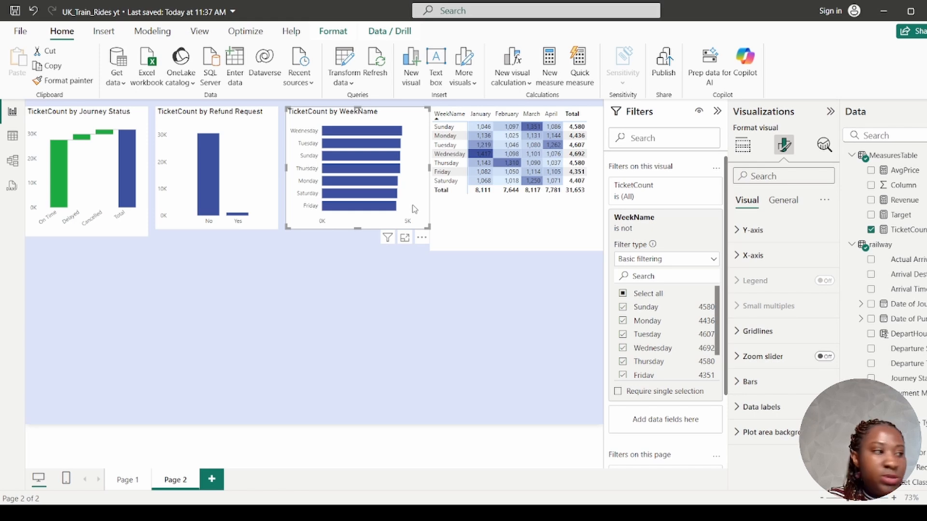
Step: Replace WeekName with Reason for Delay on the Y-axis of the TicketCount bar chart
{"action": "left_click", "coordinate": [743, 144]}
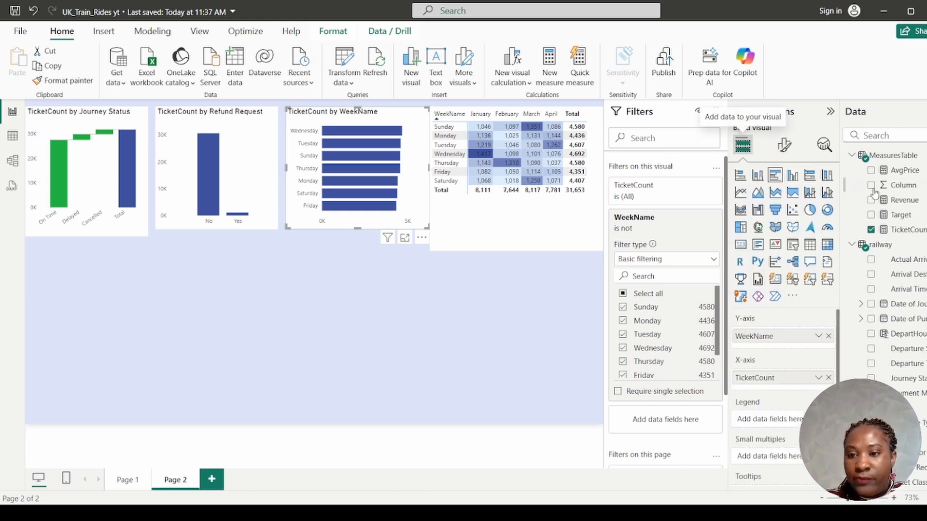
{"action": "left_click", "coordinate": [828, 336]}
{"action": "left_click", "coordinate": [867, 134]}
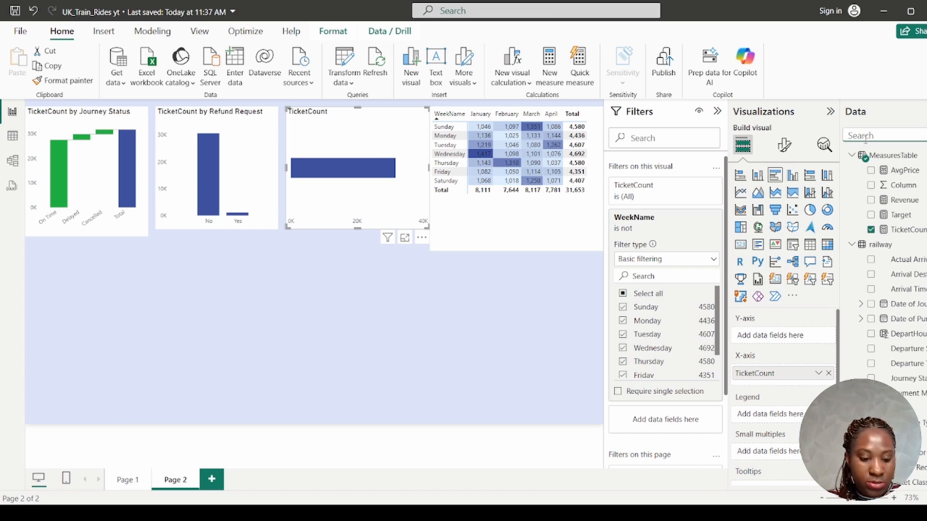
{"action": "type", "text": "de"}
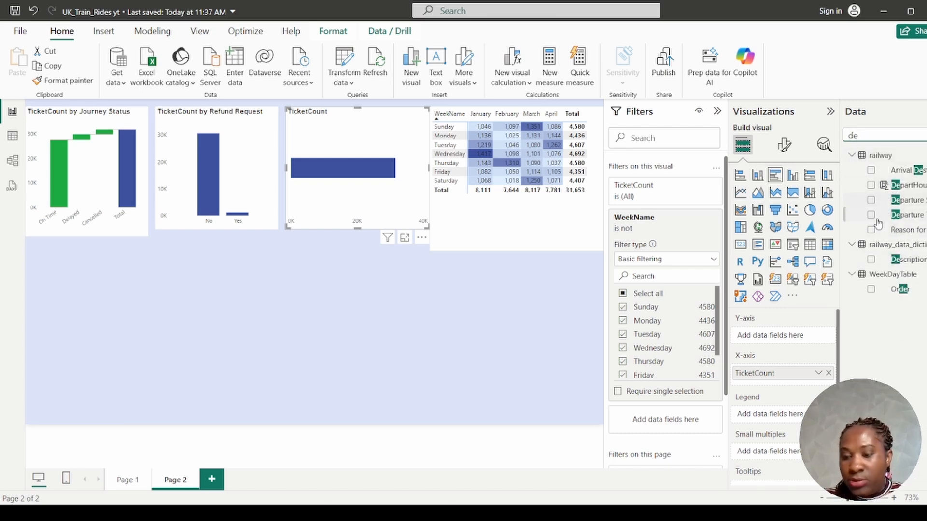
{"action": "type", "text": "l"}
{"action": "left_click_drag", "start_coordinate": [917, 171], "coordinate": [795, 336]}
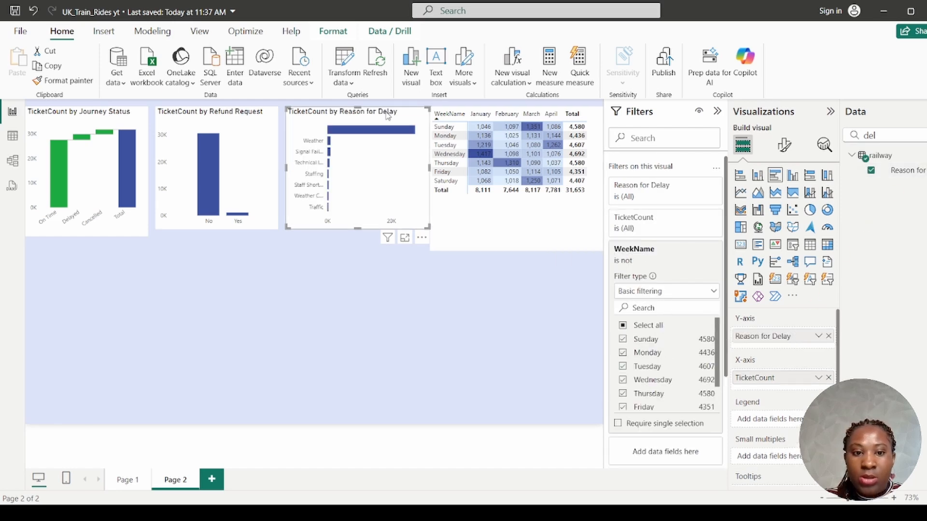
Step: Exclude the blank Reason for Delay value from the bar chart and narrow the chart to leave a gap before the matrix
{"action": "left_click", "coordinate": [657, 195]}
{"action": "left_click", "coordinate": [623, 261]}
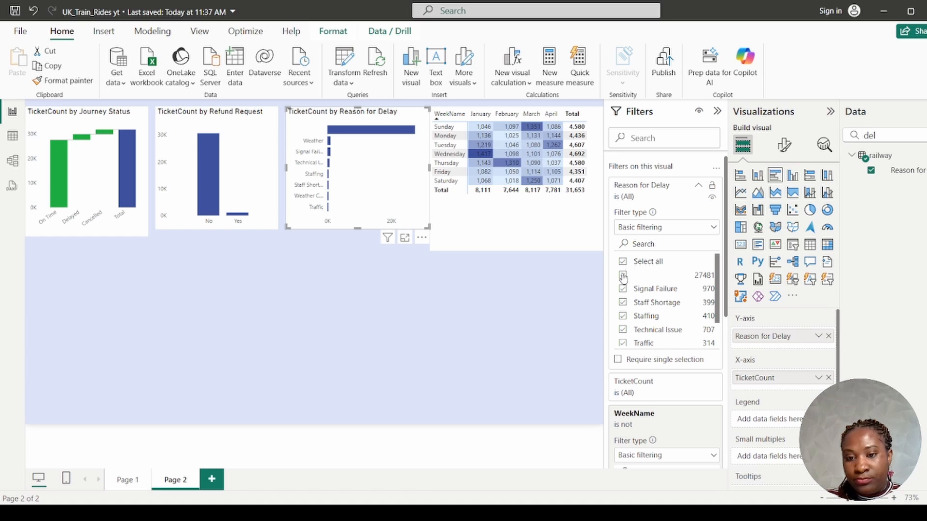
{"action": "left_click", "coordinate": [622, 275]}
{"action": "left_click", "coordinate": [445, 245]}
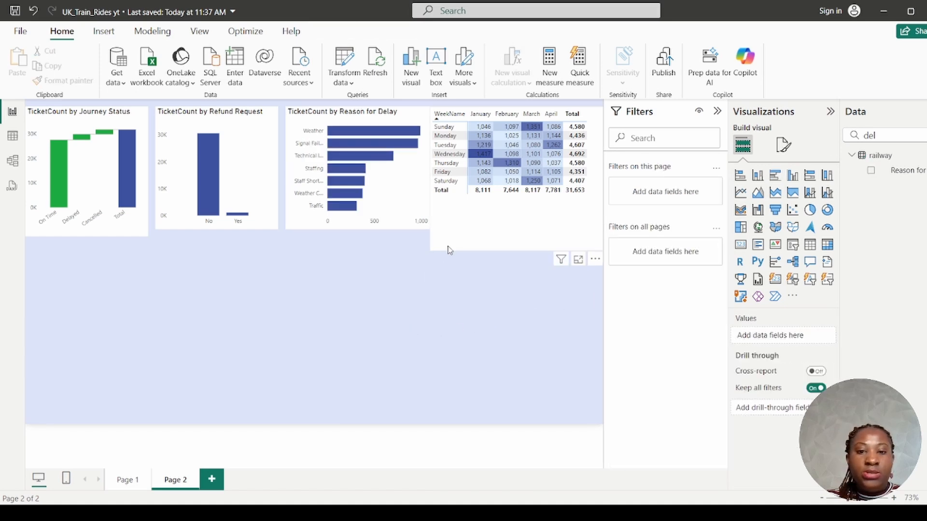
{"action": "left_click", "coordinate": [393, 204]}
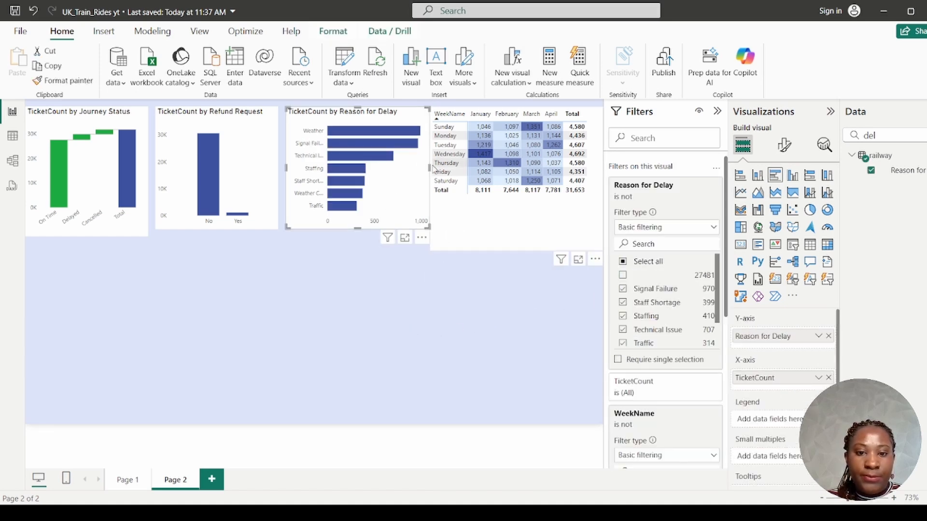
{"action": "left_click_drag", "start_coordinate": [427, 169], "coordinate": [421, 170]}
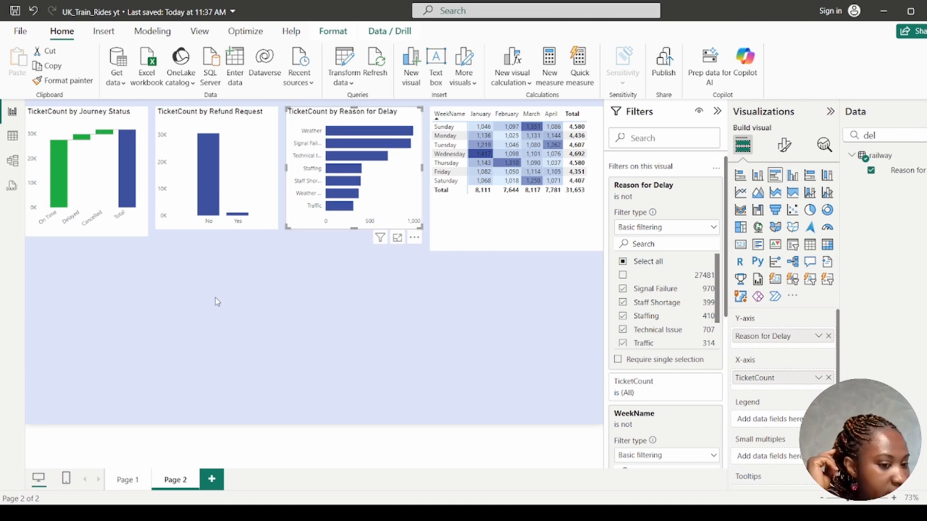
Step: Add an empty clustered column chart below the Journey Status chart and enlarge it toward the page's bottom edge
{"action": "left_click", "coordinate": [207, 336]}
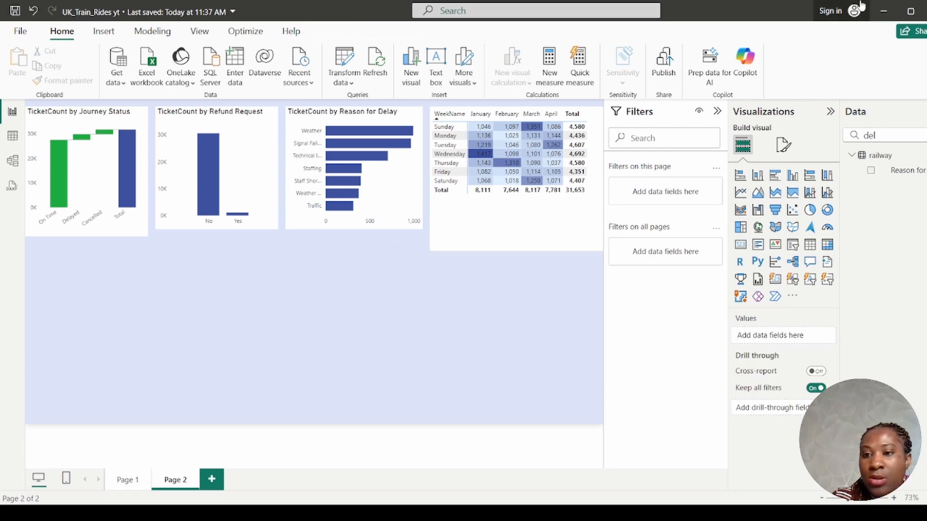
{"action": "left_click", "coordinate": [792, 175]}
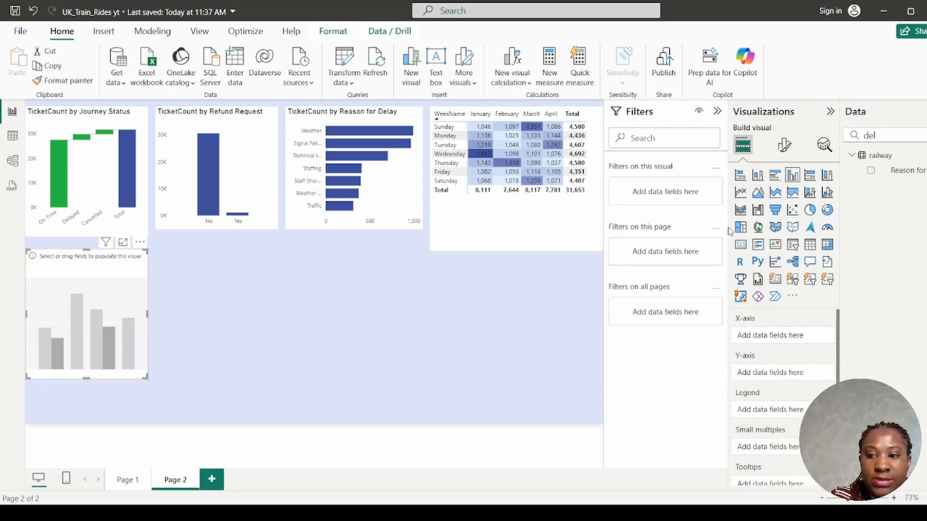
{"action": "left_click_drag", "start_coordinate": [146, 377], "coordinate": [222, 418]}
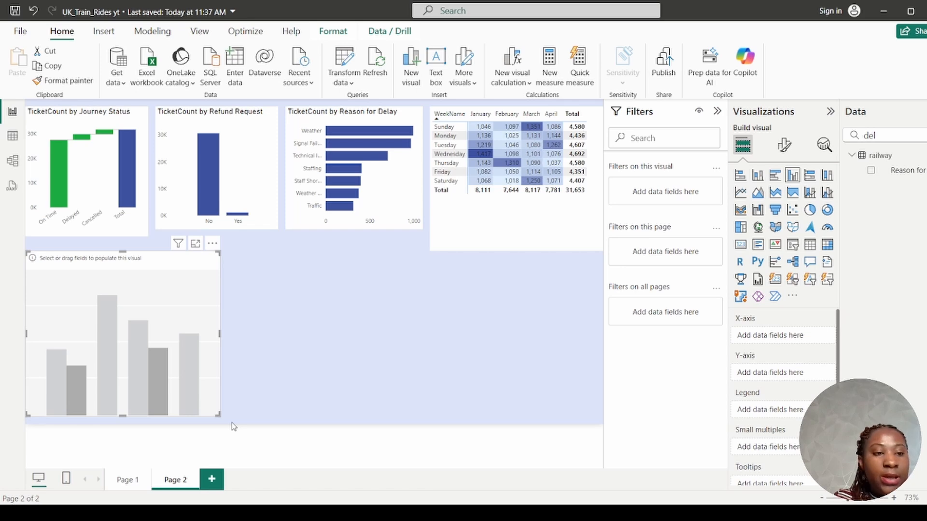
Step: Start a calculated column named Route in the railway table, with railway[Departure Station] as the first part of its formula
{"action": "left_click", "coordinate": [13, 139]}
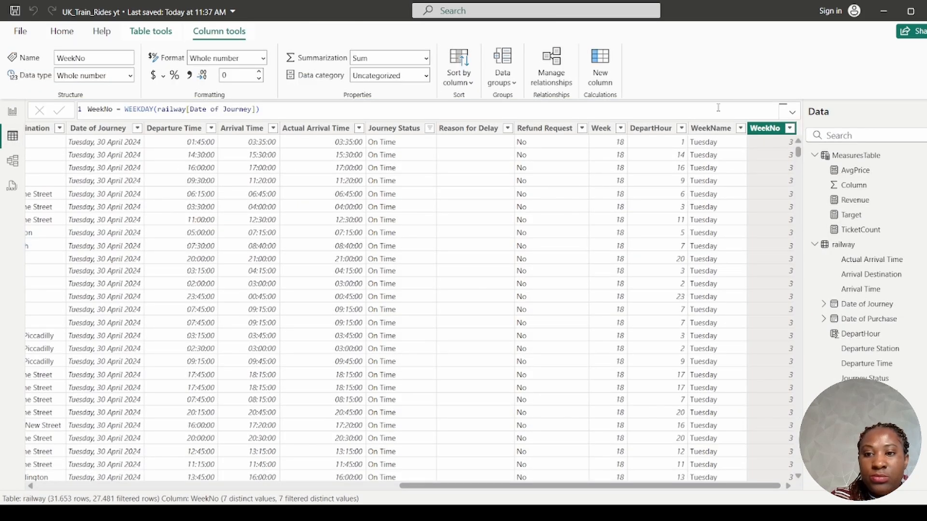
{"action": "left_click", "coordinate": [600, 58]}
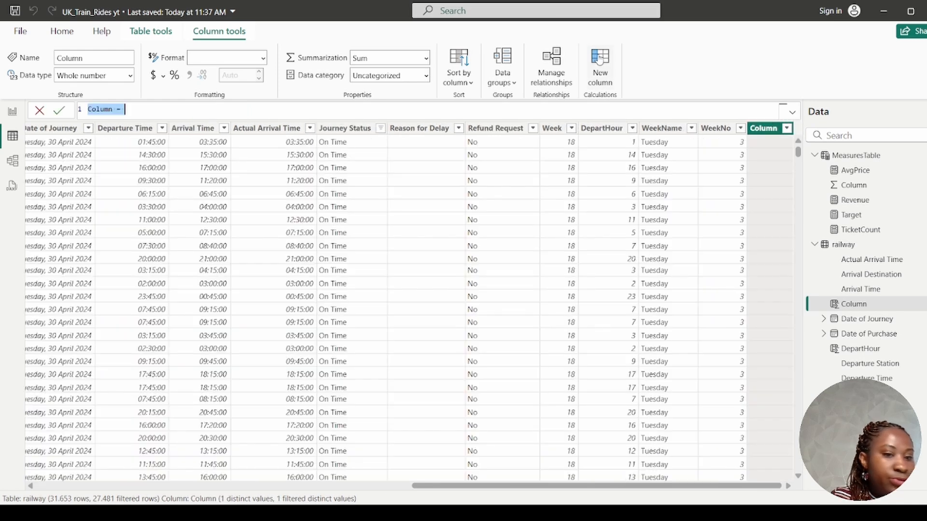
{"action": "type", "text": "R"}
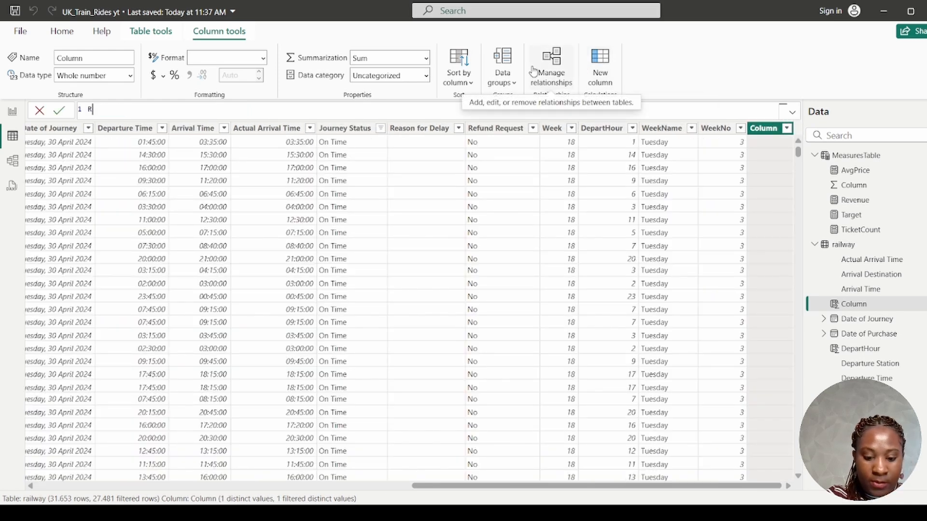
{"action": "type", "text": "oute "}
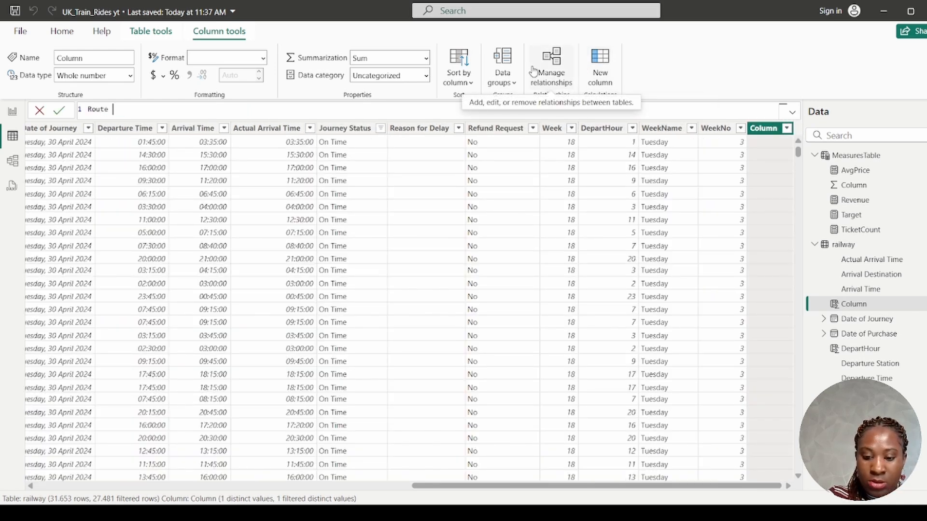
{"action": "type", "text": "="}
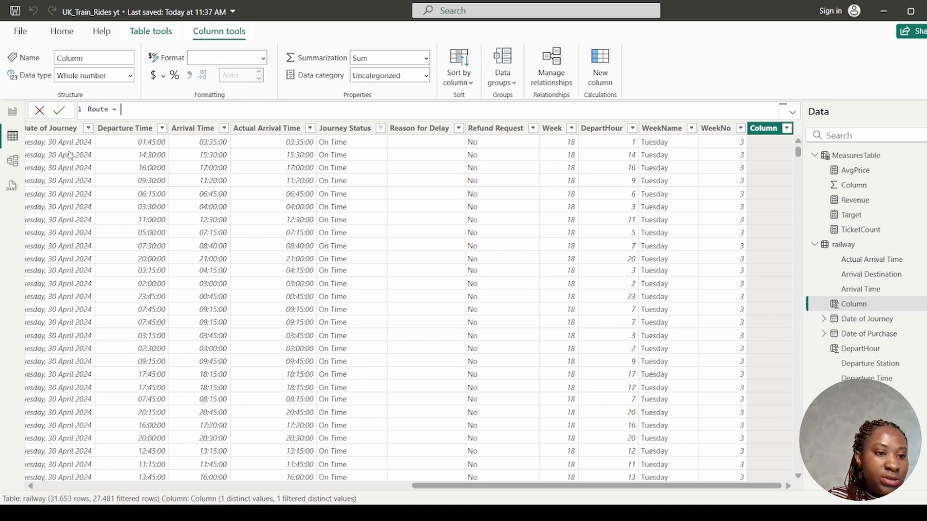
{"action": "type", "text": "dep"}
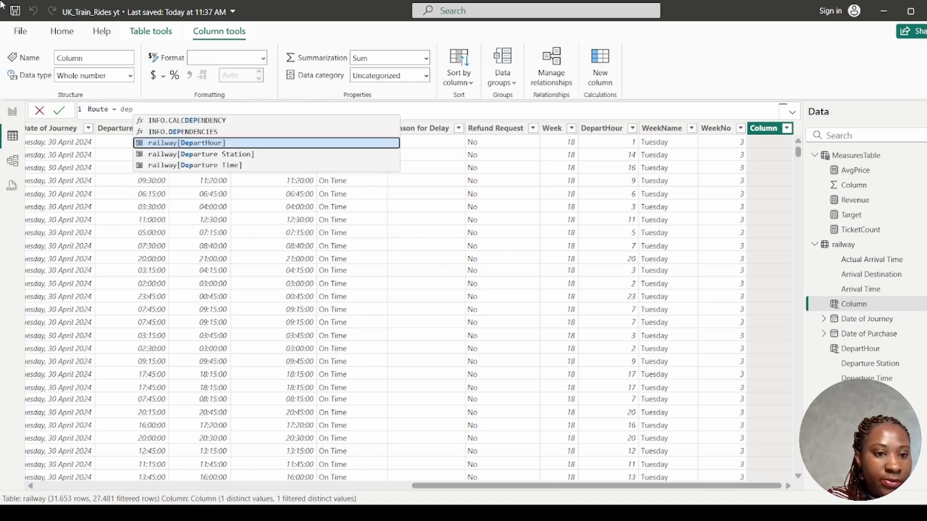
{"action": "left_click", "coordinate": [261, 158]}
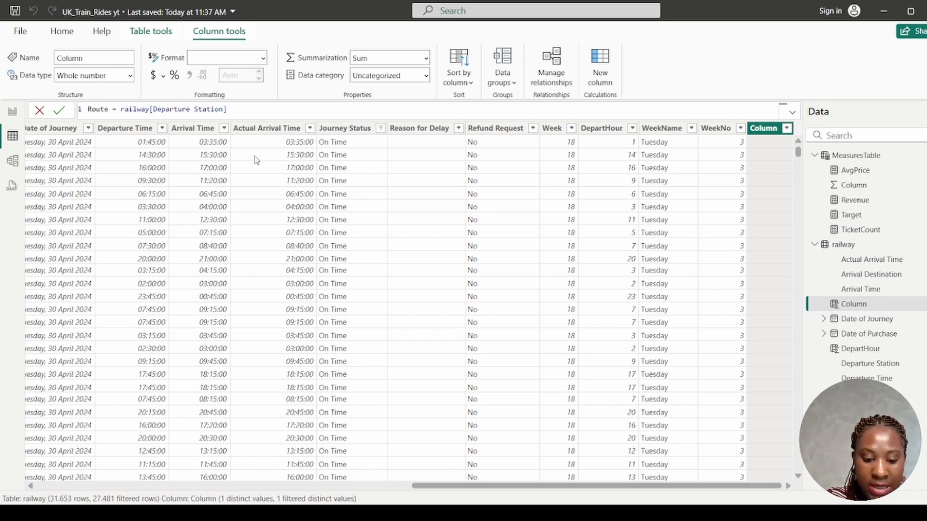
Step: Complete the Route formula by concatenating the text " -> " and railway[Arrival Destination] after the departure station, and commit it
{"action": "type", "text": "&&"}
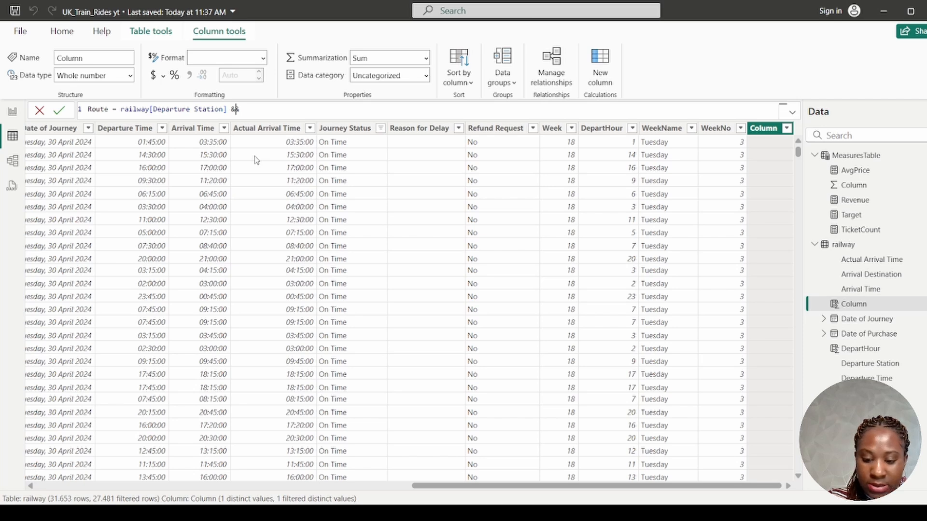
{"action": "type", "text": "\"\""}
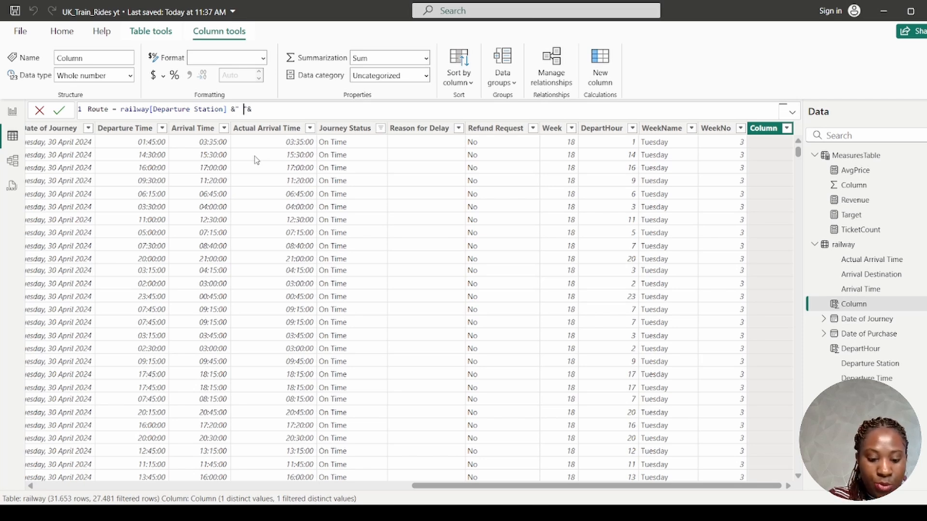
{"action": "type", "text": " -"}
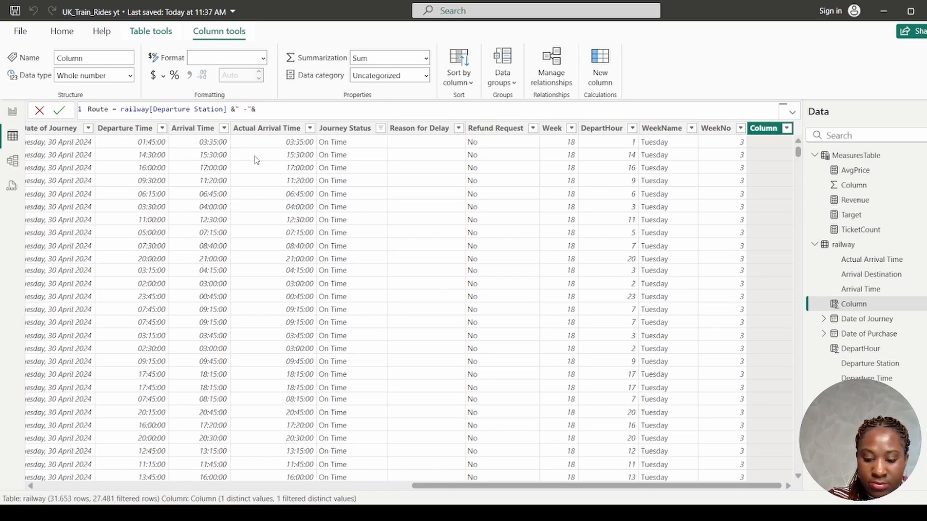
{"action": "type", "text": ">"}
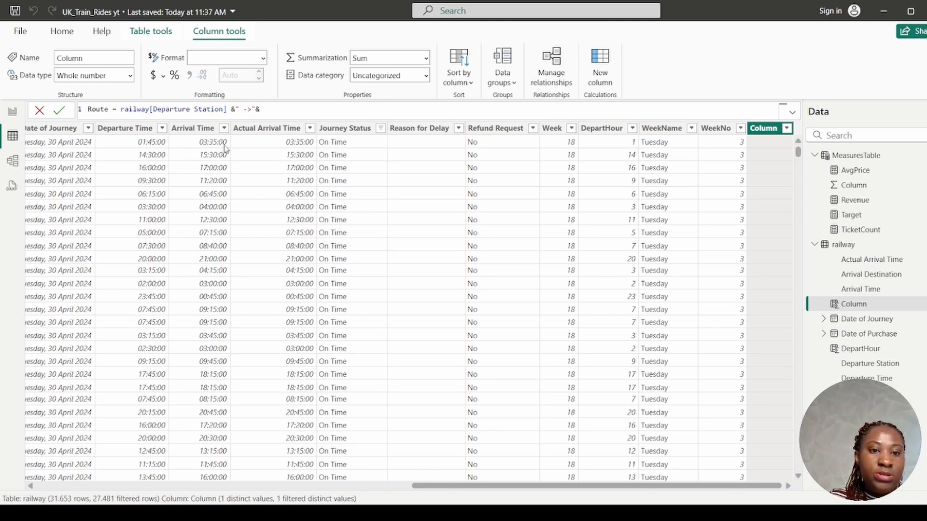
{"action": "left_click", "coordinate": [285, 112]}
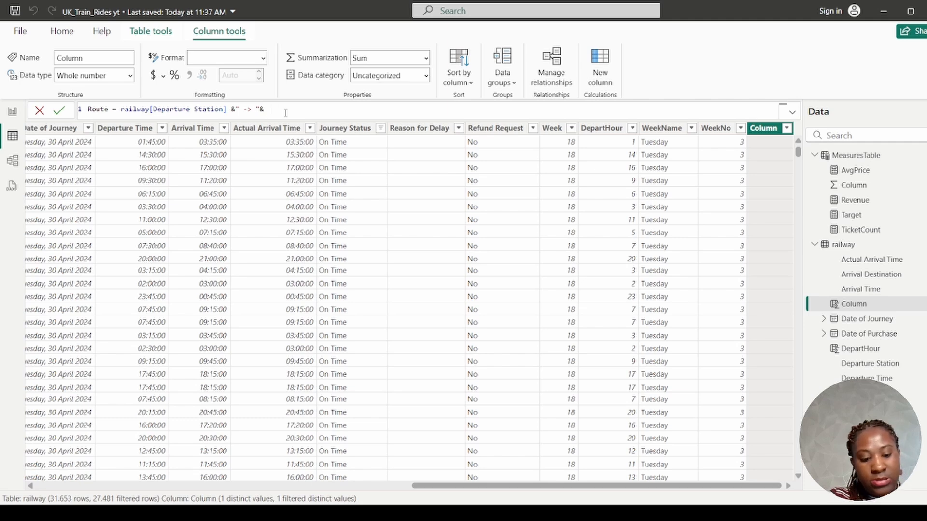
{"action": "type", "text": "des"}
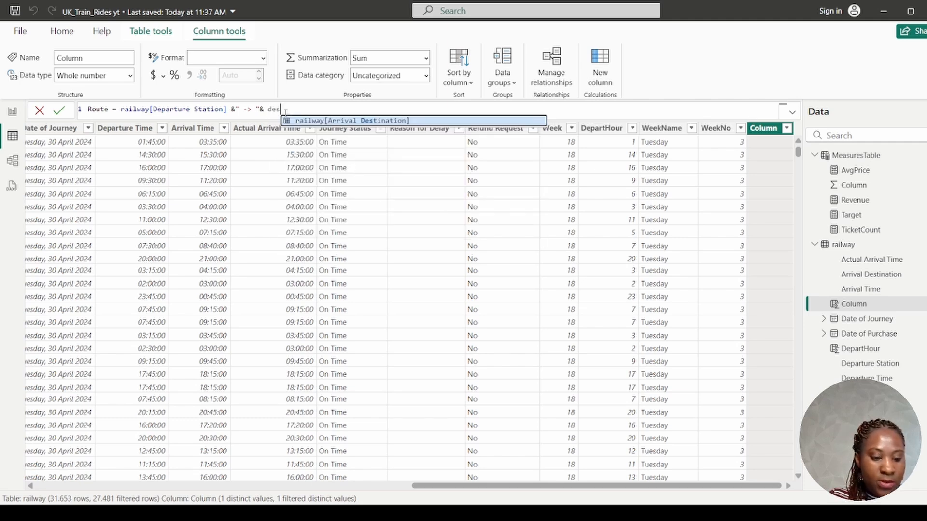
{"action": "key", "text": "Tab"}
{"action": "key", "text": "Return"}
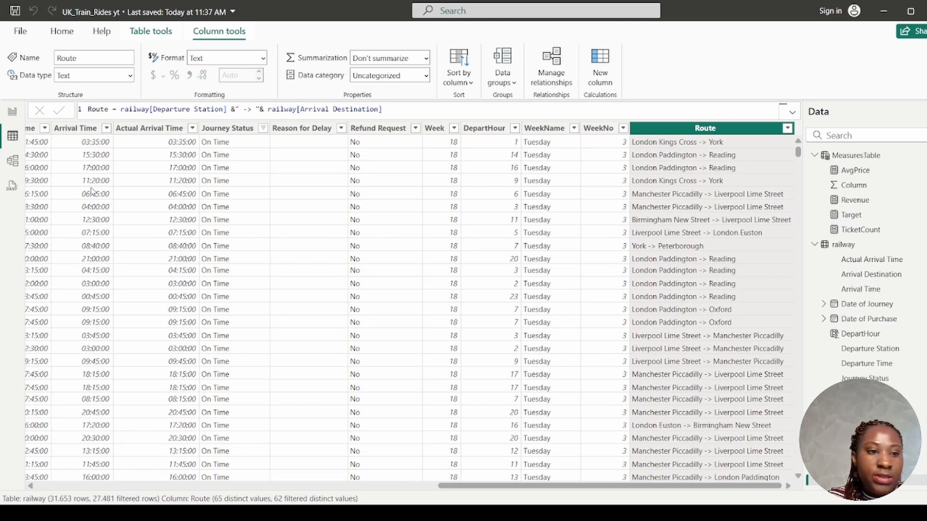
Step: Populate the empty column chart on Page 2 with Route on the X-axis and the TicketCount measure on the Y-axis
{"action": "left_click", "coordinate": [12, 112]}
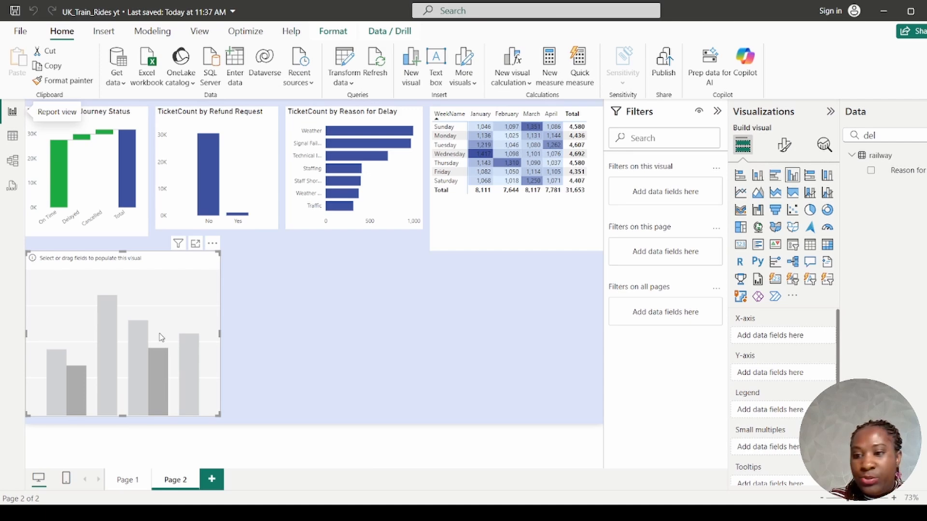
{"action": "double_click", "coordinate": [884, 136]}
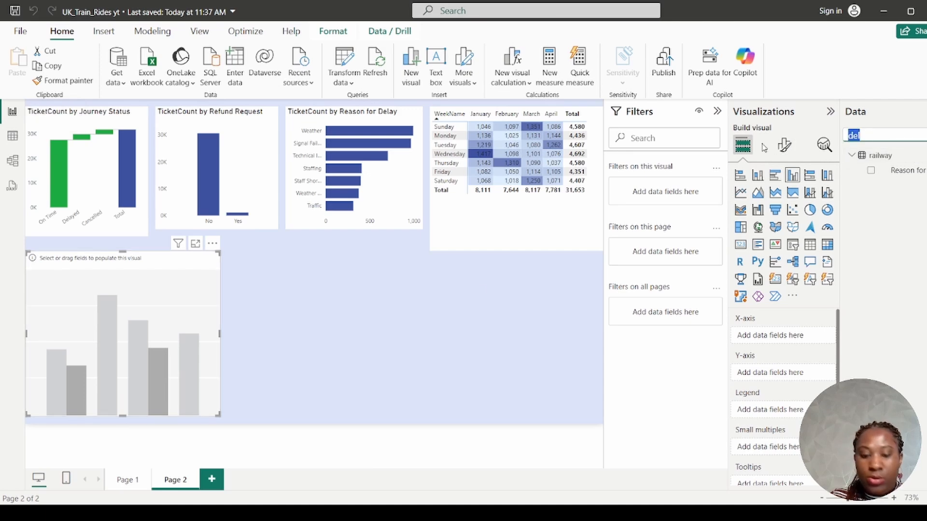
{"action": "type", "text": "rout"}
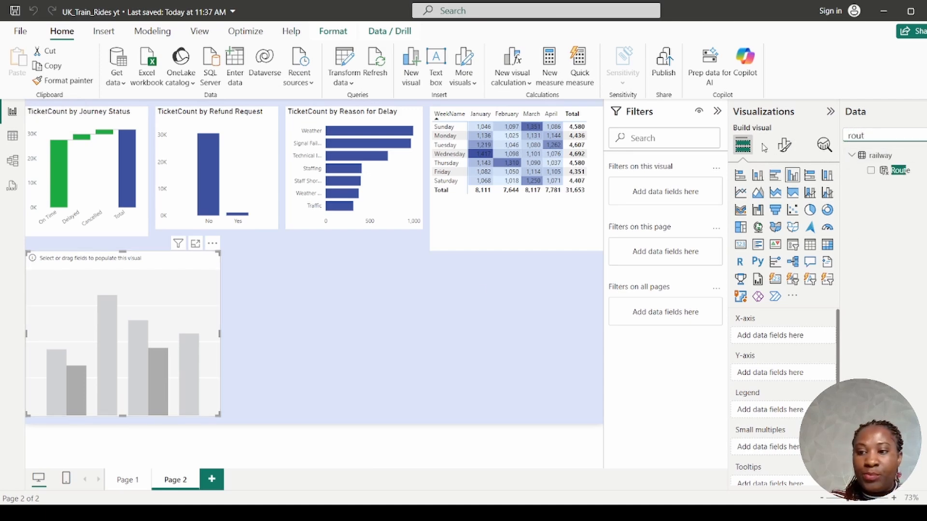
{"action": "left_click_drag", "start_coordinate": [901, 173], "coordinate": [801, 340]}
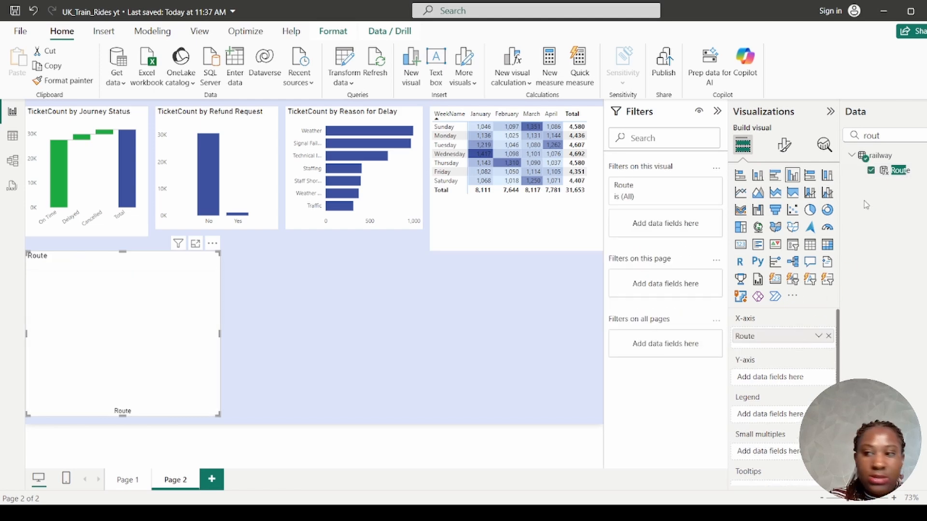
{"action": "left_click", "coordinate": [910, 136]}
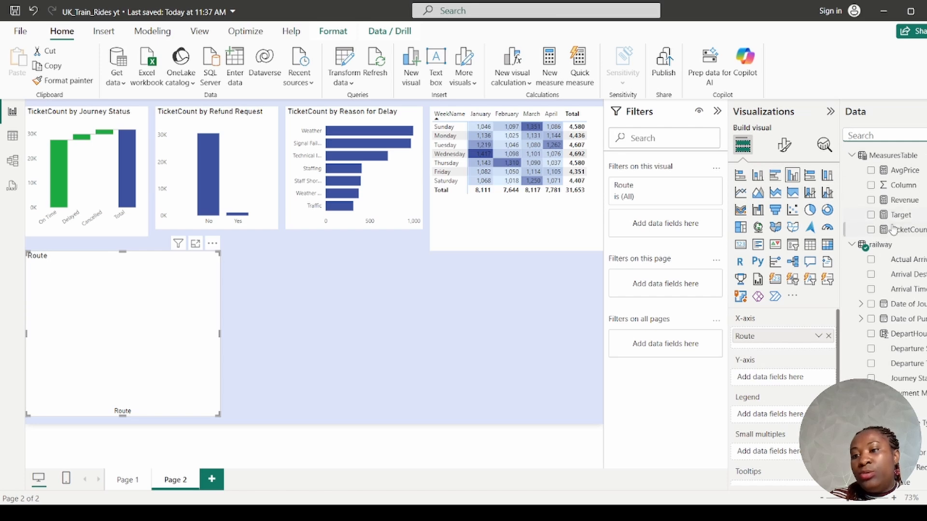
{"action": "left_click_drag", "start_coordinate": [891, 233], "coordinate": [792, 379]}
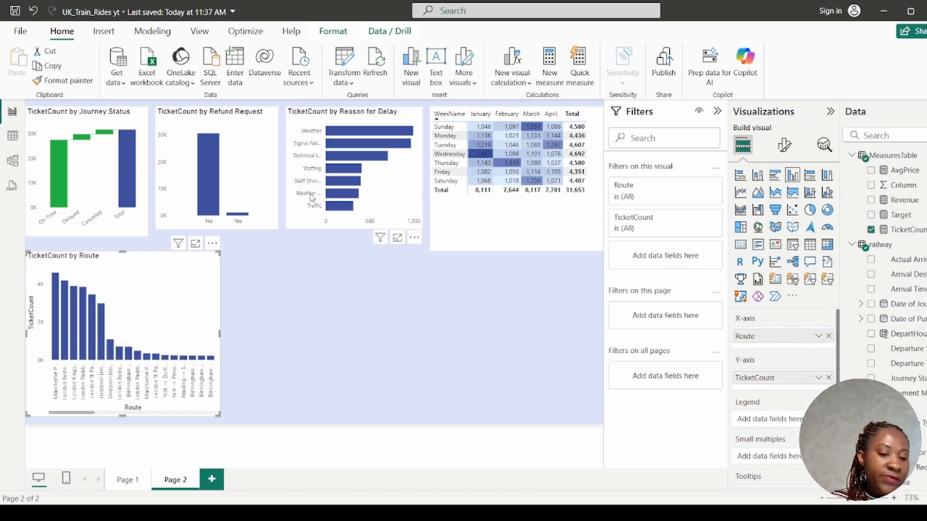
Step: Turn off the Route chart's horizontal gridlines and widen the chart to roughly two-thirds of the page width
{"action": "left_click", "coordinate": [786, 146]}
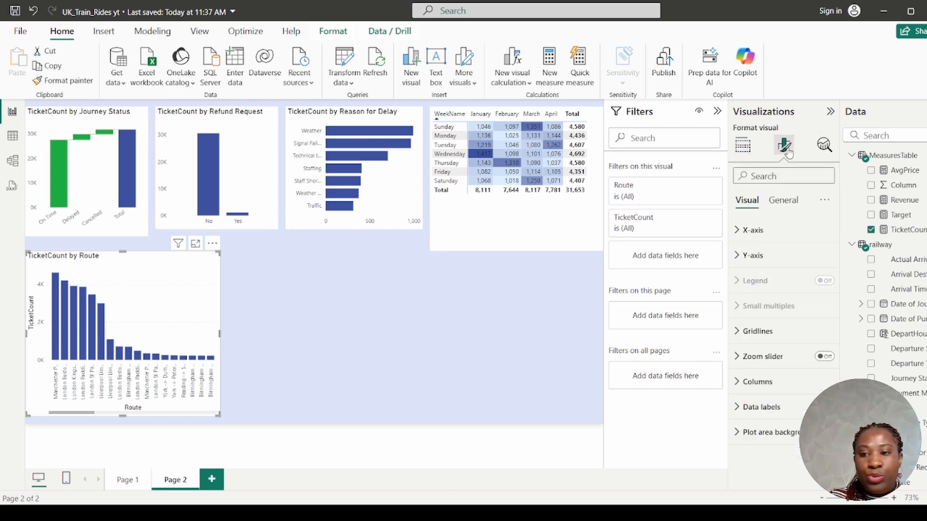
{"action": "left_click", "coordinate": [742, 256]}
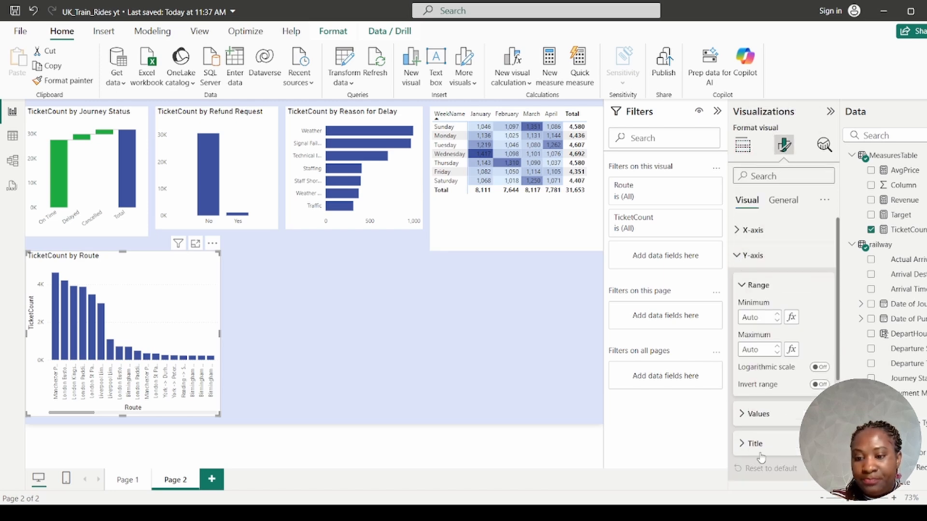
{"action": "scroll", "coordinate": [743, 383], "scroll_direction": "down", "scroll_amount": 3}
{"action": "left_click", "coordinate": [742, 381]}
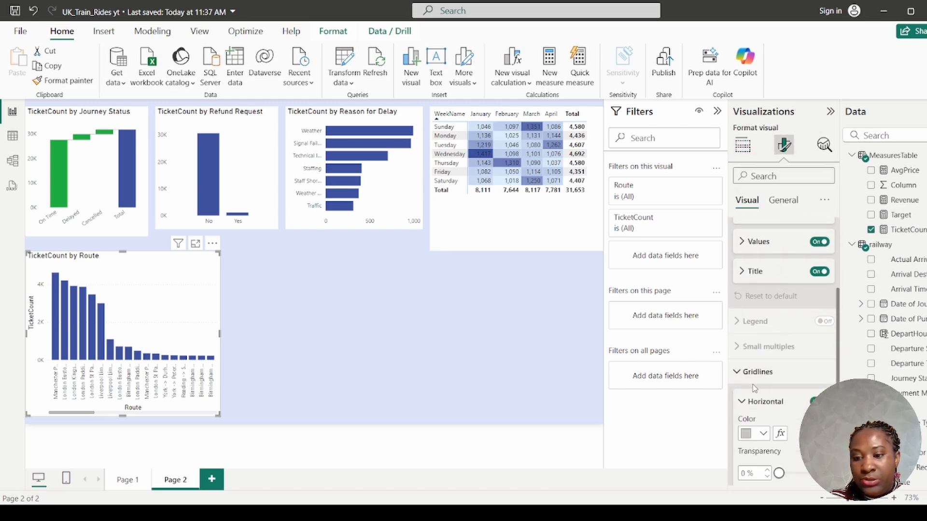
{"action": "left_click", "coordinate": [815, 401]}
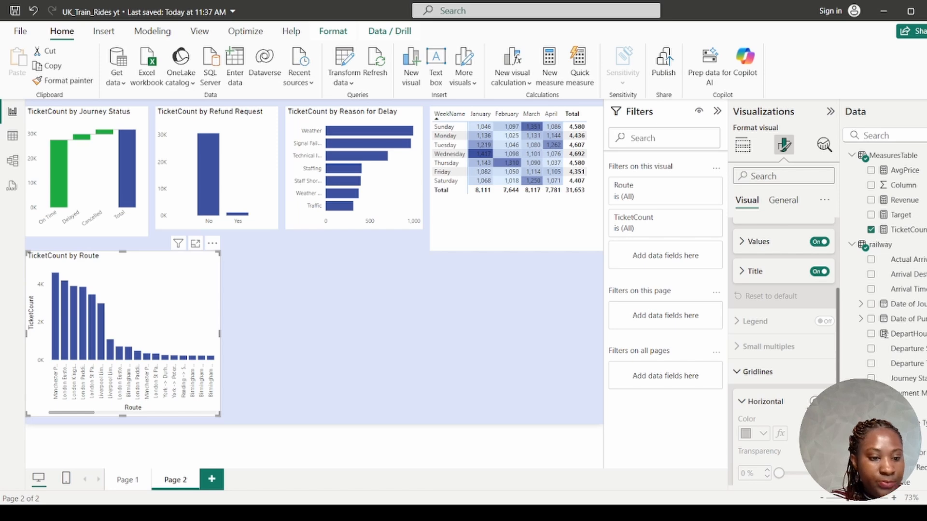
{"action": "left_click_drag", "start_coordinate": [220, 339], "coordinate": [408, 359]}
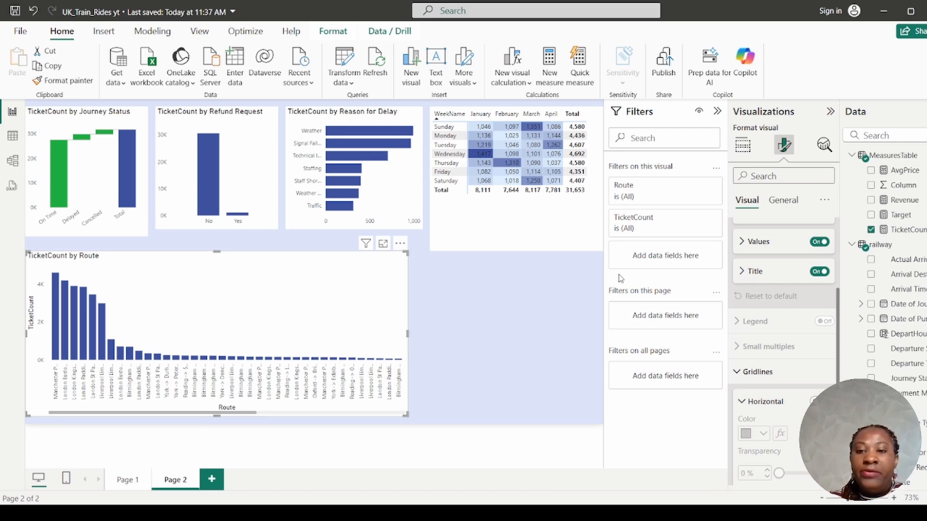
Step: Apply a Top N filter on Route so the column chart shows the top 10 routes by TicketCount
{"action": "left_click", "coordinate": [693, 193]}
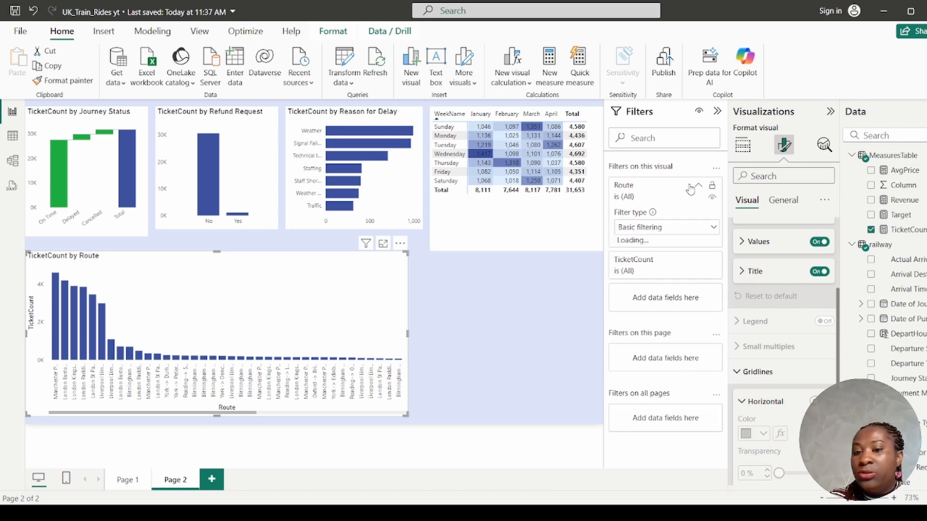
{"action": "left_click", "coordinate": [661, 229]}
{"action": "left_click", "coordinate": [636, 275]}
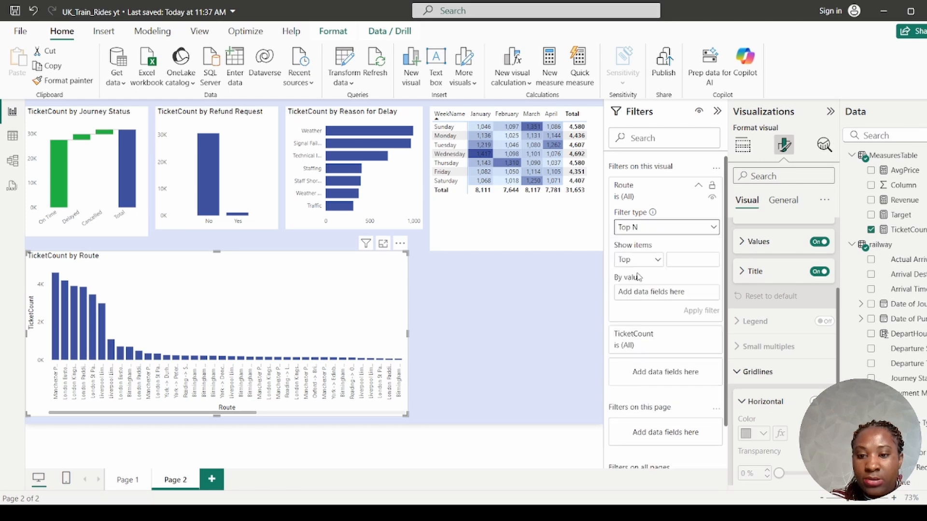
{"action": "type", "text": "10"}
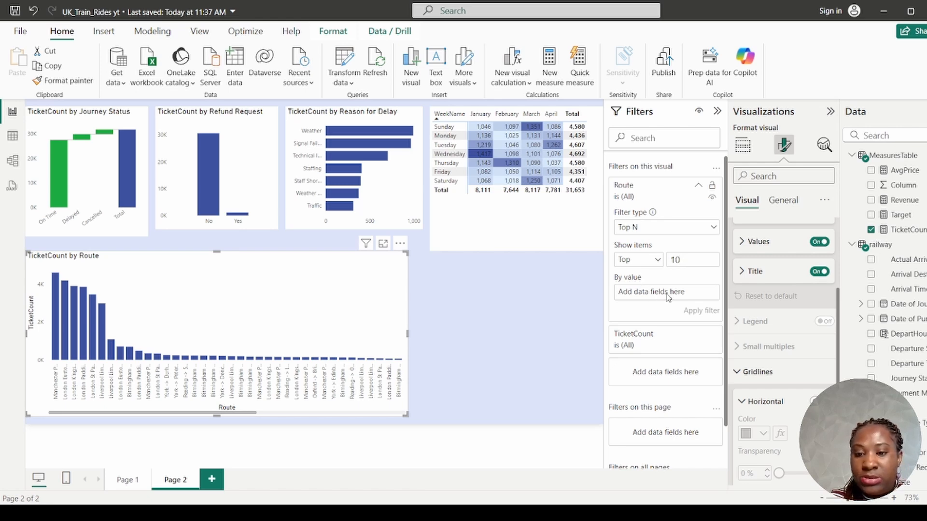
{"action": "left_click", "coordinate": [872, 135]}
{"action": "type", "text": "t"}
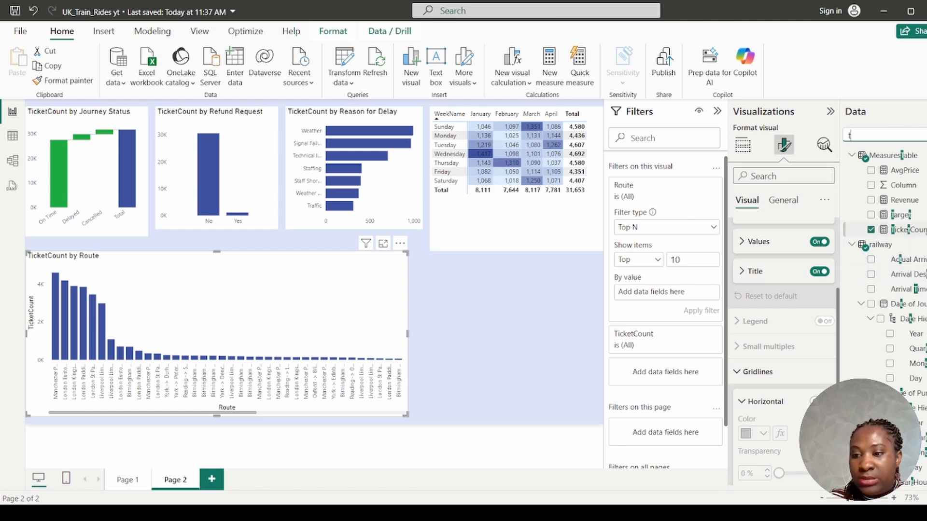
{"action": "left_click_drag", "start_coordinate": [921, 230], "coordinate": [720, 295]}
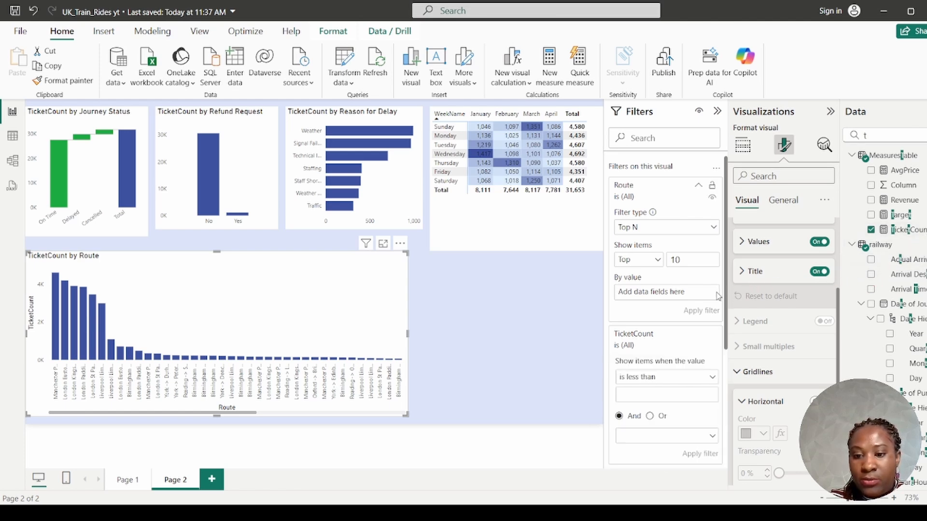
{"action": "left_click", "coordinate": [699, 335]}
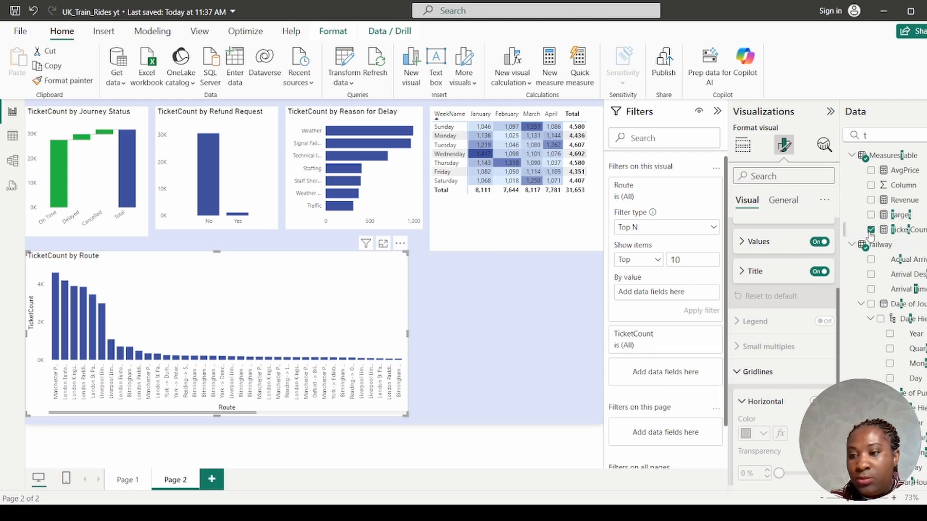
{"action": "left_click_drag", "start_coordinate": [902, 229], "coordinate": [671, 299]}
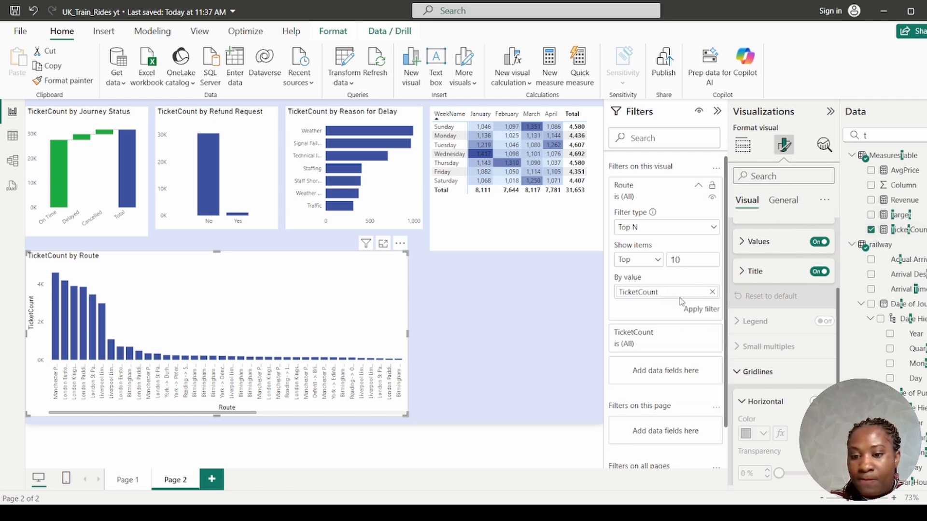
{"action": "left_click", "coordinate": [702, 312]}
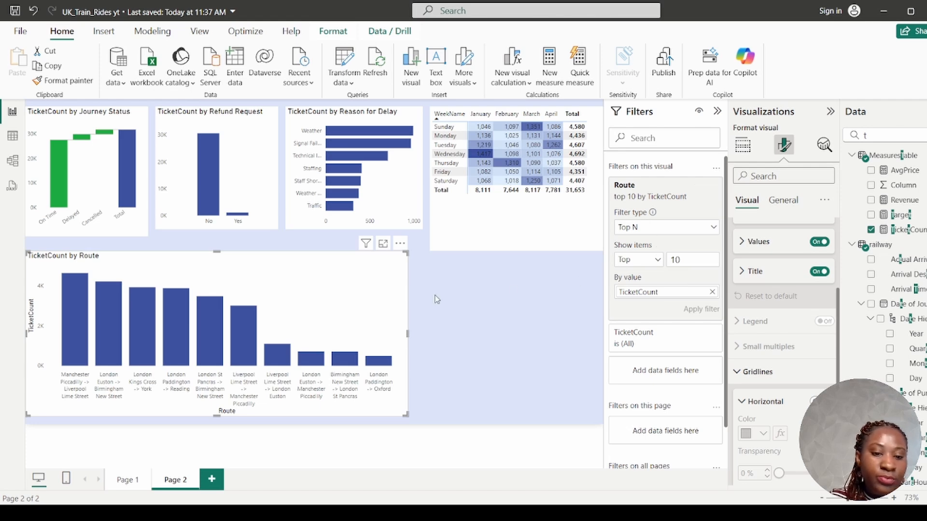
Step: Narrow the TicketCount by Route chart, duplicate it, and place the copy in the page's lower-right corner
{"action": "left_click_drag", "start_coordinate": [408, 333], "coordinate": [354, 329]}
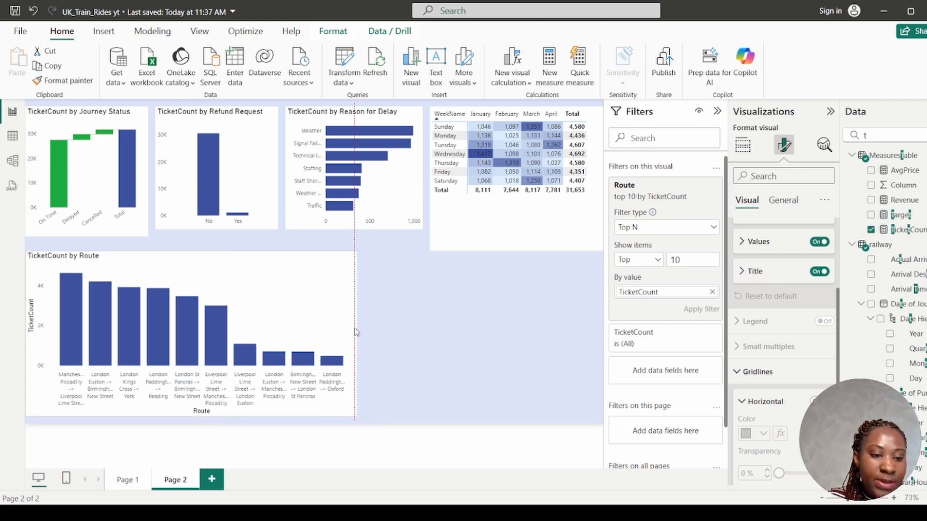
{"action": "key", "text": "ctrl+c"}
{"action": "key", "text": "ctrl+v"}
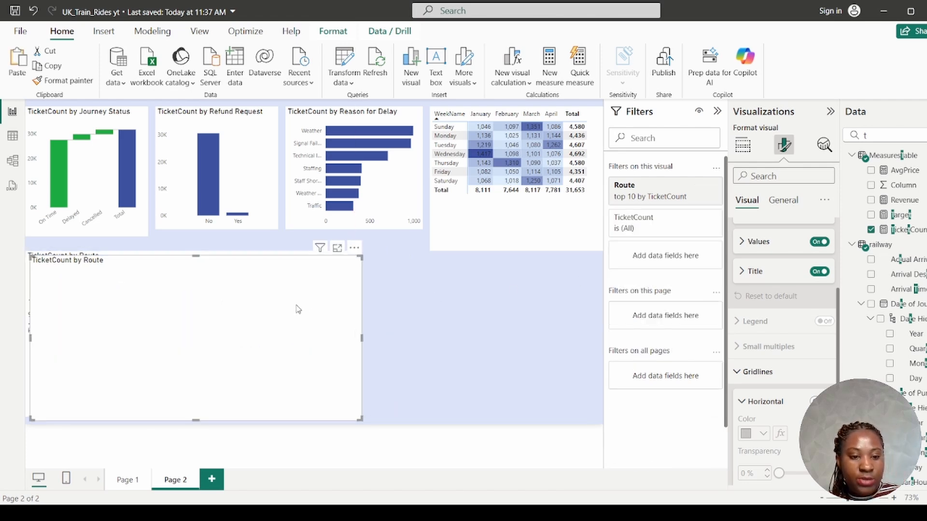
{"action": "left_click_drag", "start_coordinate": [236, 280], "coordinate": [495, 328]}
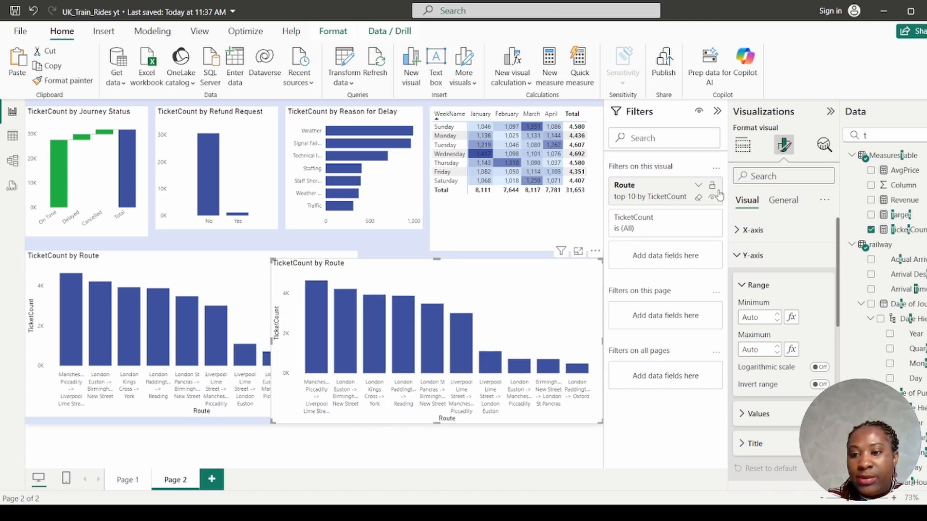
Step: Add Journey Status as the legend of the overlapping TicketCount by Route chart and convert it to a stacked column chart
{"action": "left_click", "coordinate": [742, 145]}
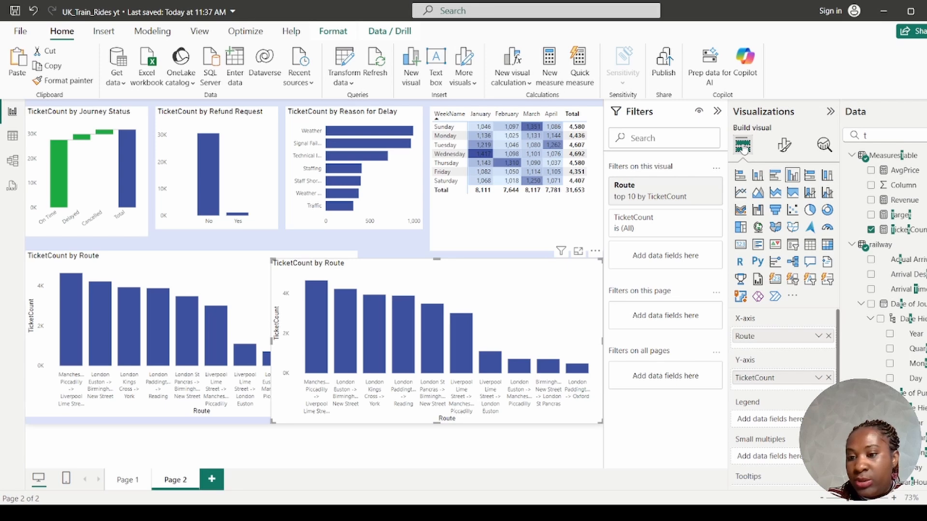
{"action": "left_click", "coordinate": [864, 136]}
{"action": "key", "text": "BackSpace"}
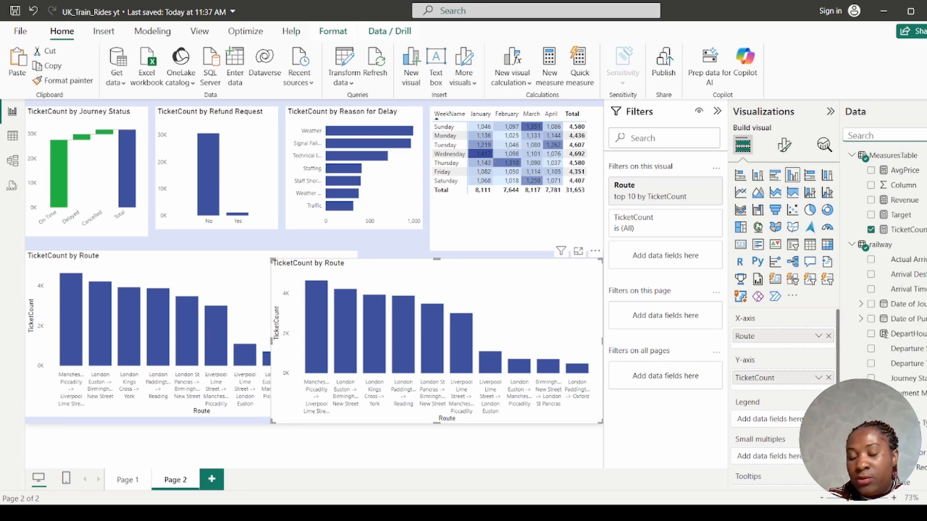
{"action": "type", "text": "jou"}
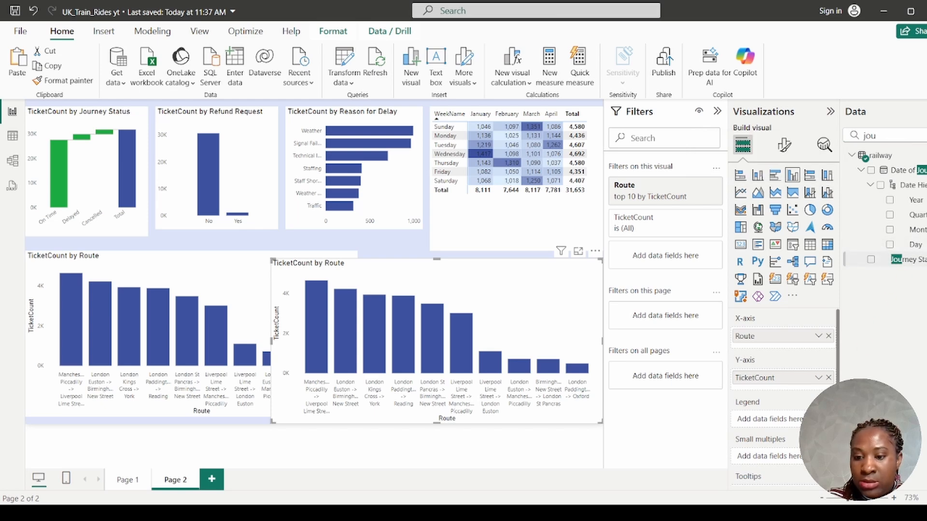
{"action": "left_click_drag", "start_coordinate": [800, 418], "coordinate": [801, 415]}
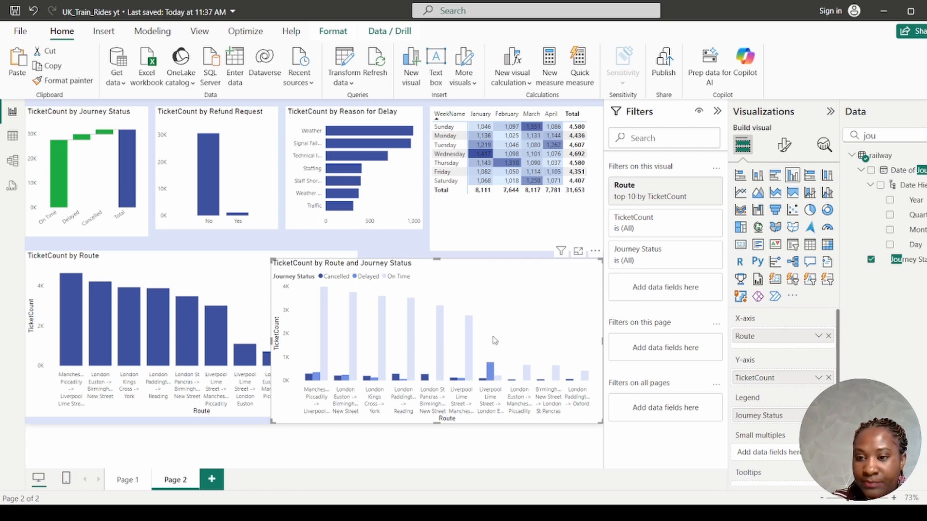
{"action": "left_click", "coordinate": [759, 175]}
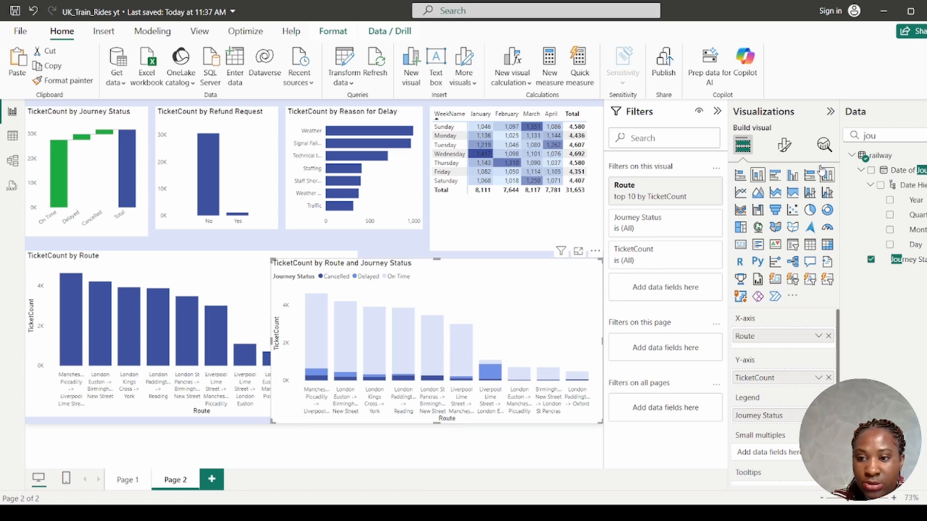
Step: Look through the stacked chart's sorting and legend formatting options for a way to reorder the Journey Status series
{"action": "left_click", "coordinate": [784, 151]}
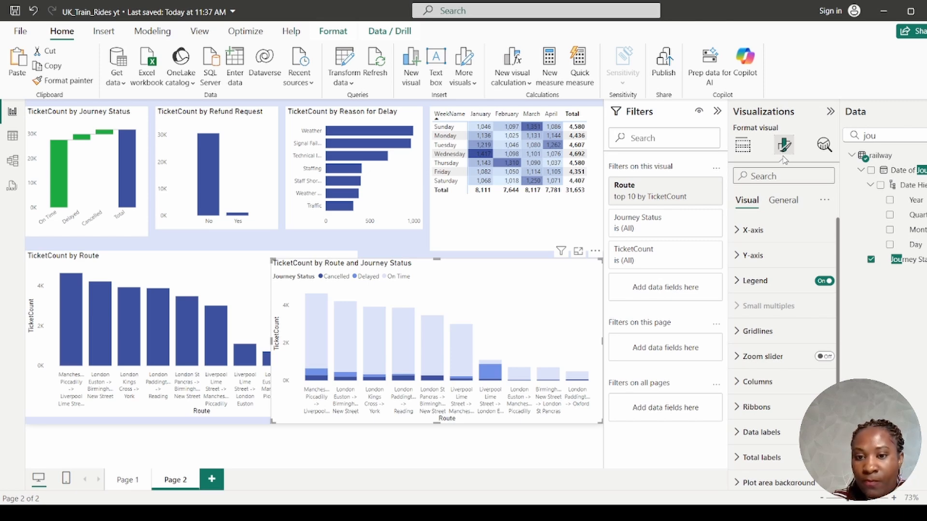
{"action": "mouse_move", "coordinate": [762, 301]}
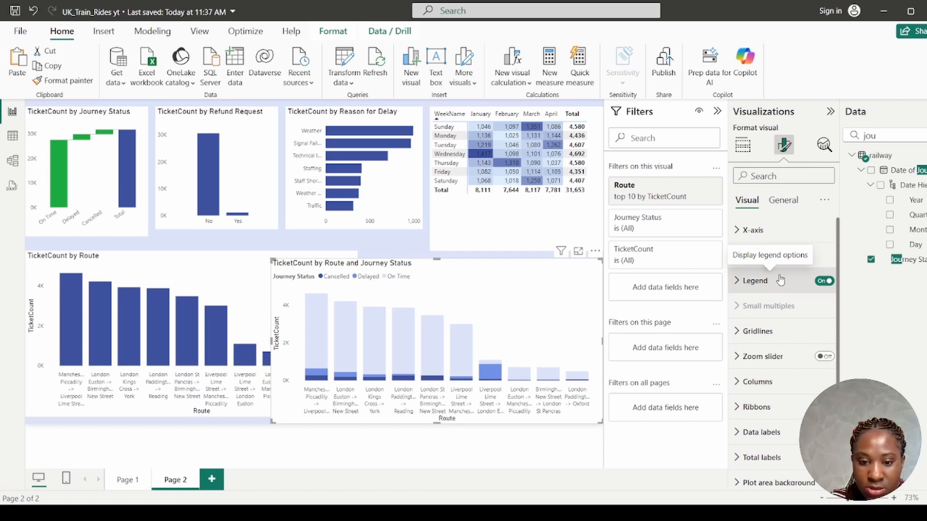
{"action": "left_click", "coordinate": [595, 252]}
{"action": "mouse_move", "coordinate": [615, 323]}
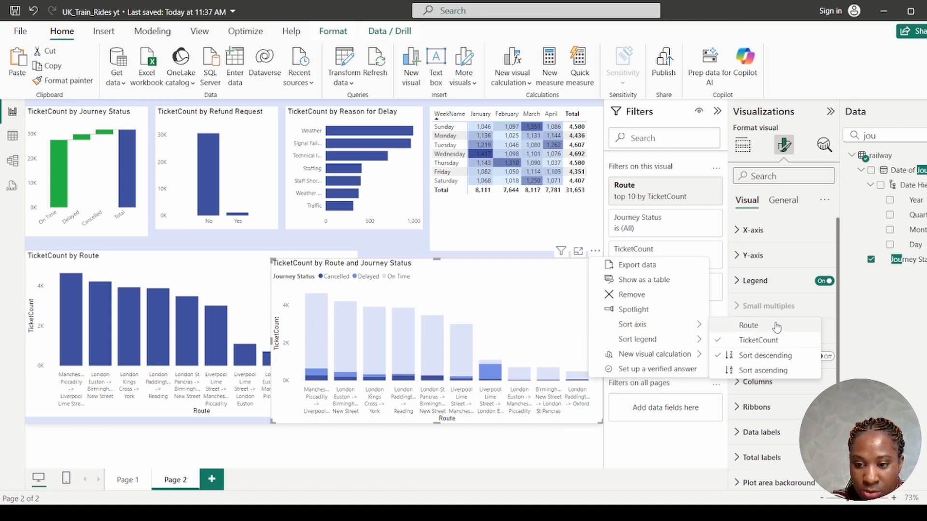
{"action": "left_click", "coordinate": [551, 447]}
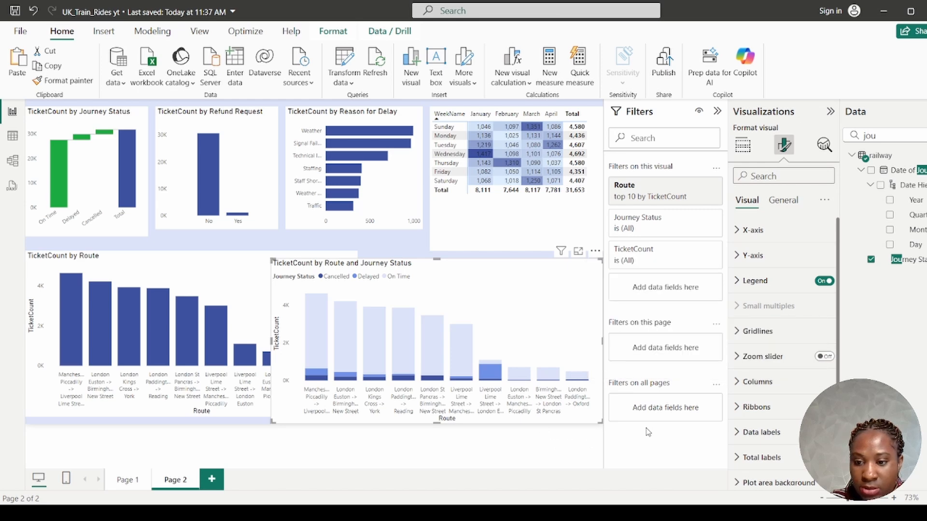
{"action": "left_click", "coordinate": [767, 285]}
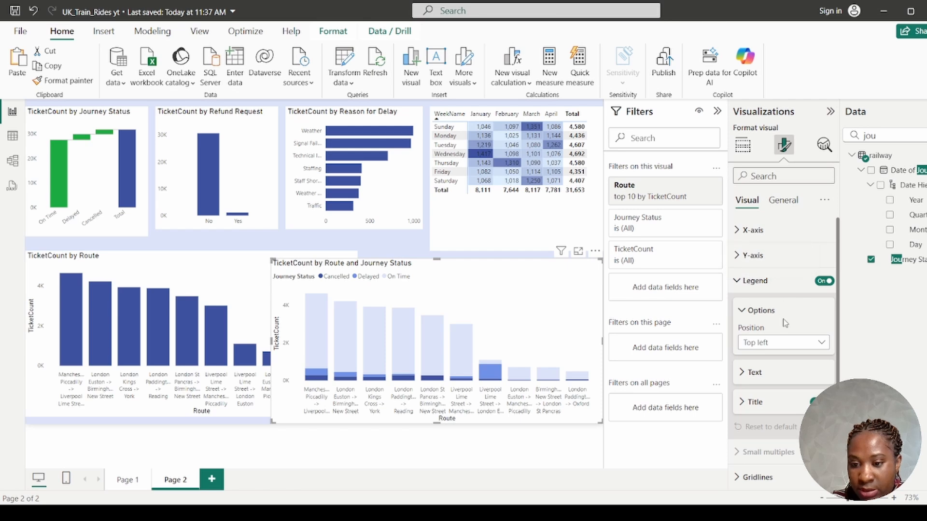
{"action": "left_click", "coordinate": [749, 376]}
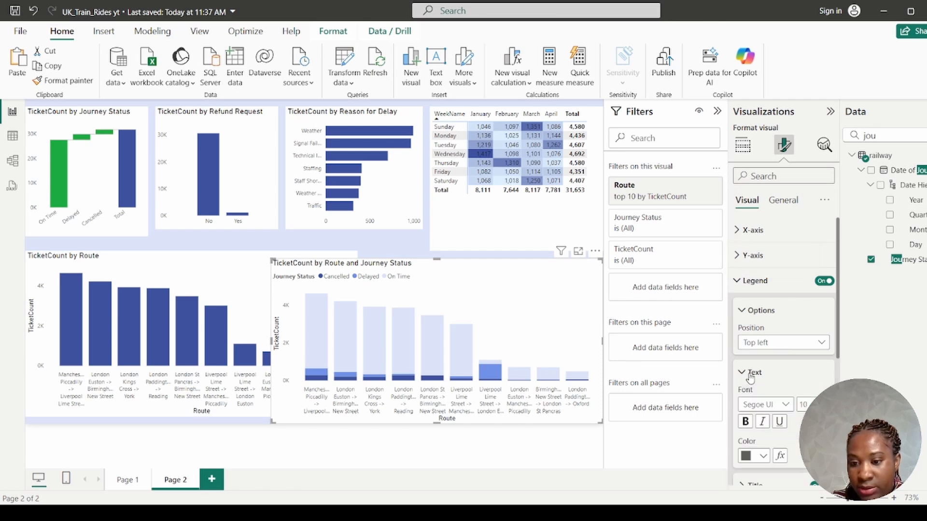
{"action": "scroll", "coordinate": [781, 349], "scroll_direction": "down", "scroll_amount": 1}
{"action": "scroll", "coordinate": [782, 341], "scroll_direction": "down", "scroll_amount": 2}
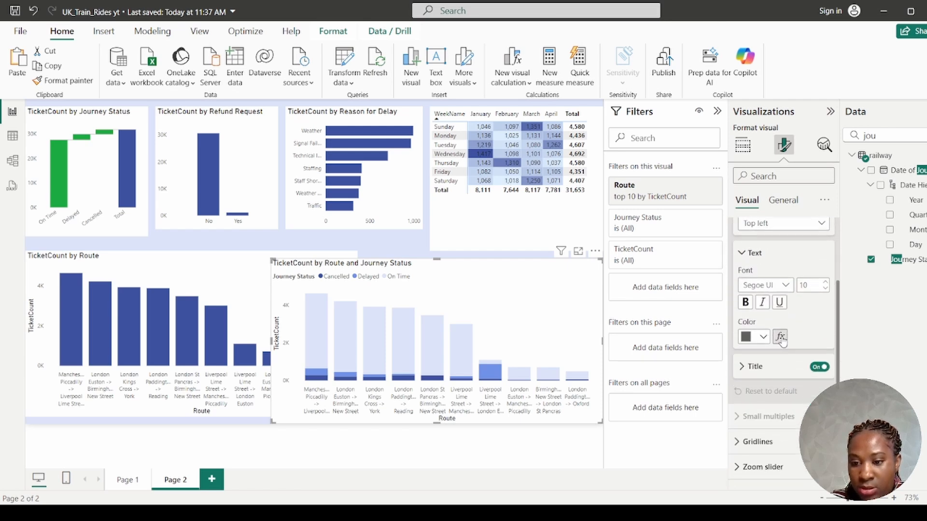
Step: Turn on reverse order in the column layout settings of the stacked TicketCount by Route and Journey Status chart
{"action": "left_click", "coordinate": [773, 426]}
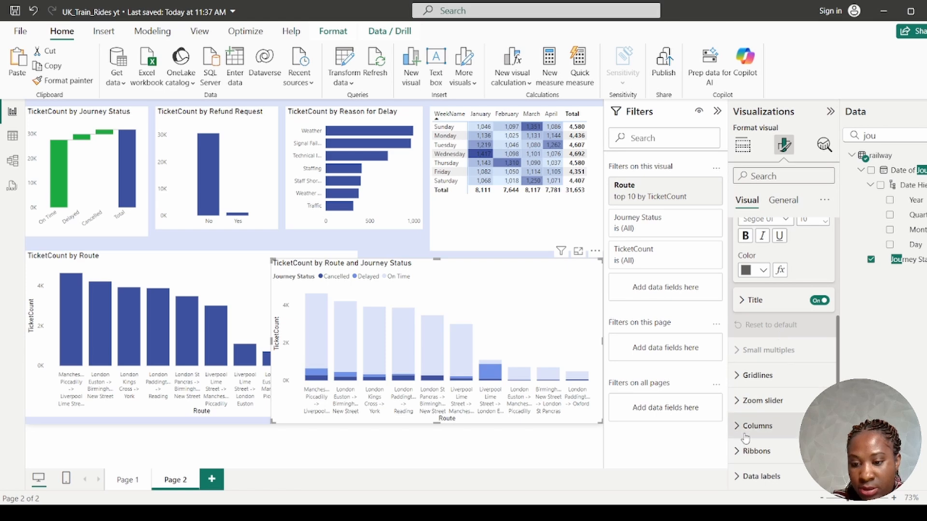
{"action": "scroll", "coordinate": [794, 336], "scroll_direction": "down", "scroll_amount": 2}
{"action": "scroll", "coordinate": [794, 335], "scroll_direction": "down", "scroll_amount": 2}
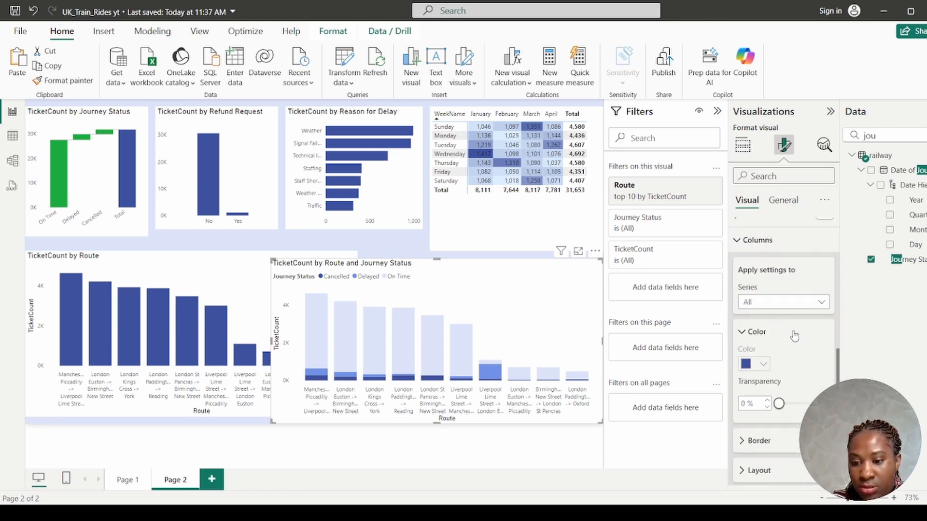
{"action": "scroll", "coordinate": [794, 335], "scroll_direction": "down", "scroll_amount": 1}
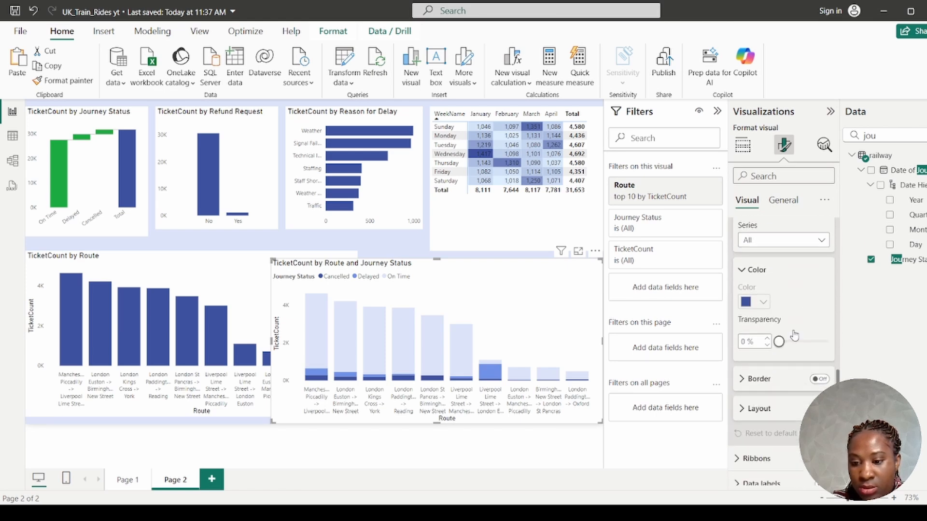
{"action": "left_click", "coordinate": [749, 415]}
{"action": "scroll", "coordinate": [775, 331], "scroll_direction": "down", "scroll_amount": 1}
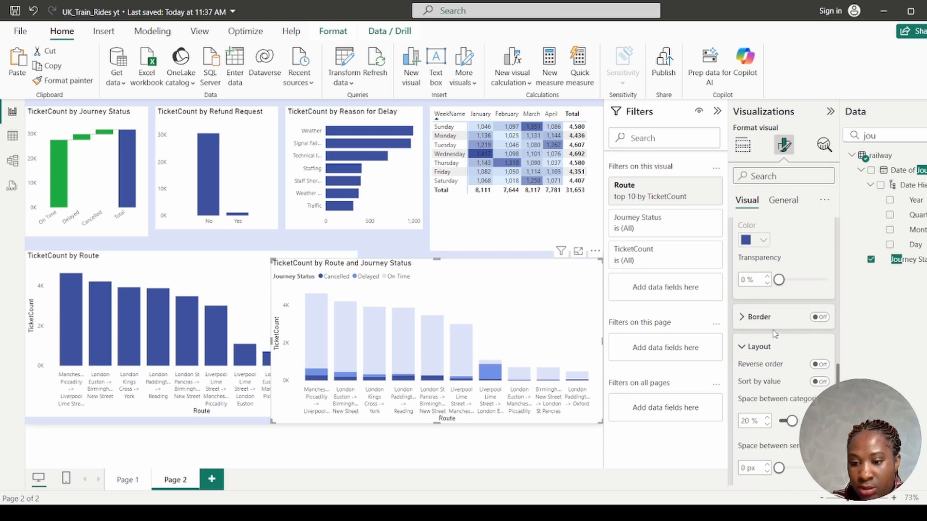
{"action": "left_click", "coordinate": [820, 366]}
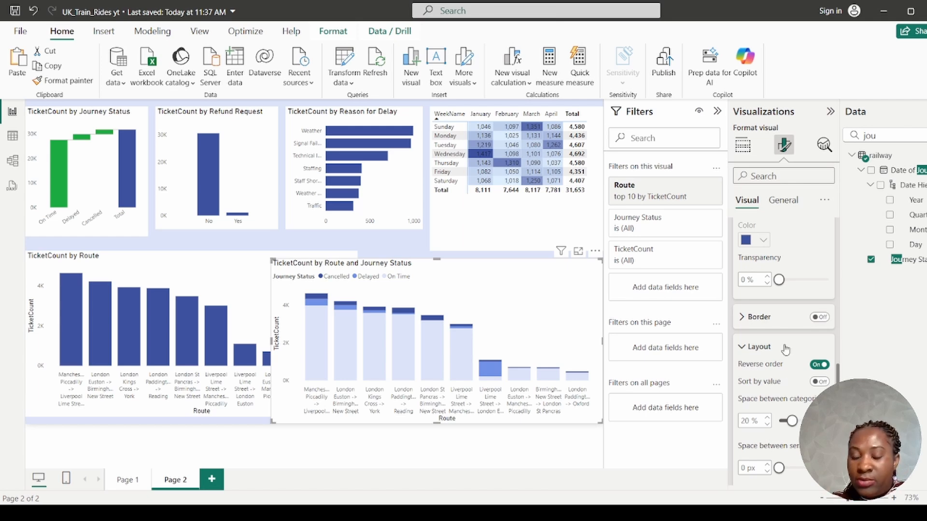
{"action": "scroll", "coordinate": [785, 274], "scroll_direction": "up", "scroll_amount": 1}
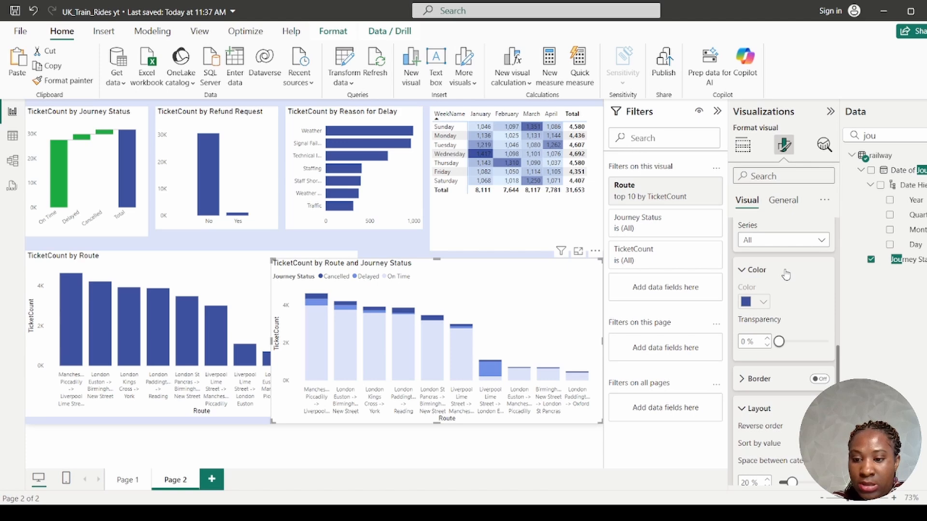
{"action": "left_click", "coordinate": [784, 244]}
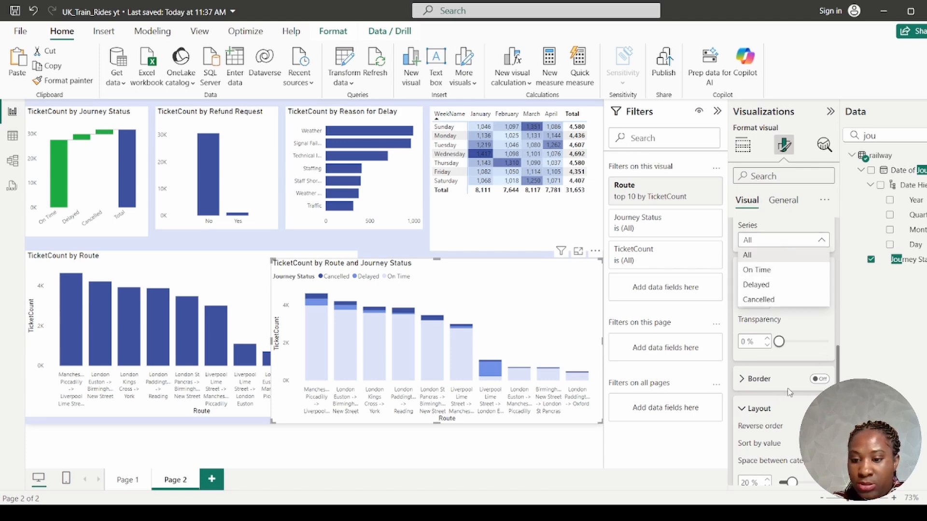
{"action": "key", "text": "Escape"}
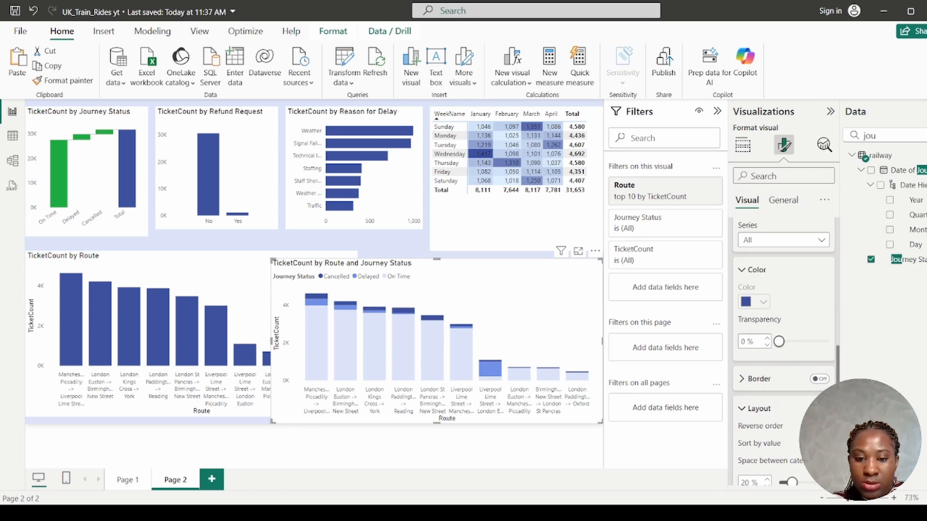
{"action": "scroll", "coordinate": [806, 373], "scroll_direction": "down", "scroll_amount": 3}
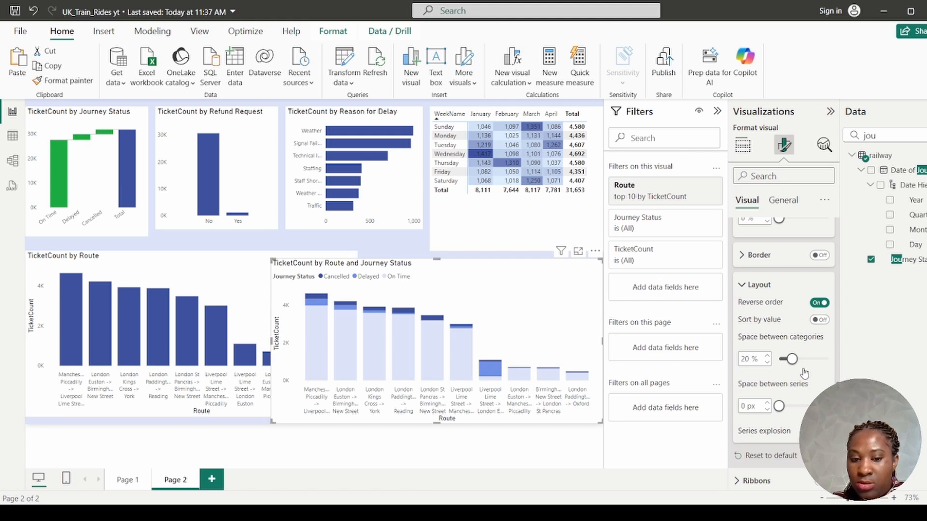
{"action": "scroll", "coordinate": [804, 372], "scroll_direction": "down", "scroll_amount": 2}
{"action": "scroll", "coordinate": [803, 371], "scroll_direction": "up", "scroll_amount": 7}
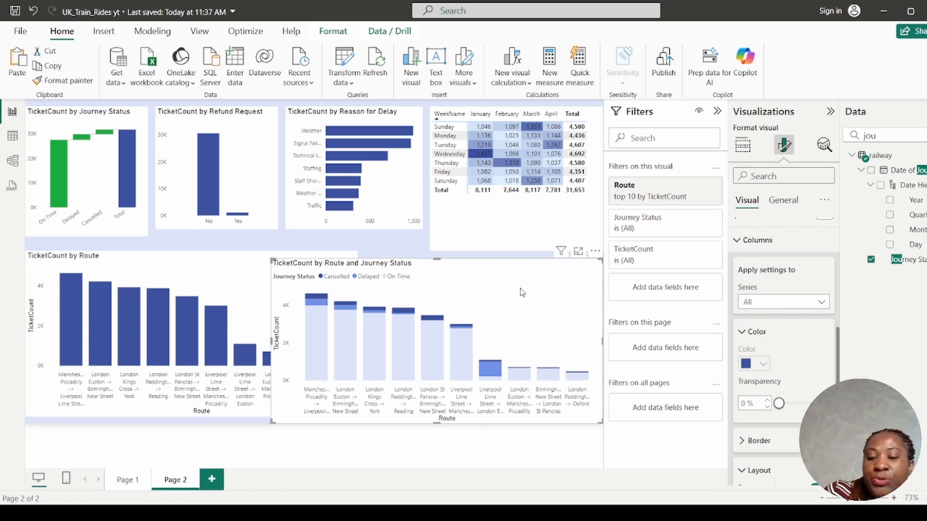
Step: Set the column color of the On Time series to the dark blue used in the other charts
{"action": "left_click", "coordinate": [796, 302]}
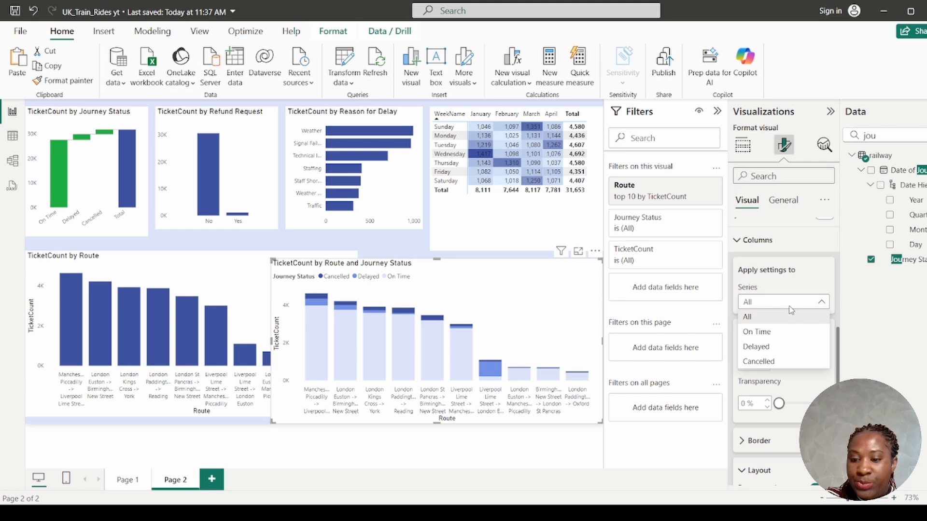
{"action": "left_click", "coordinate": [772, 331]}
{"action": "left_click", "coordinate": [760, 364]}
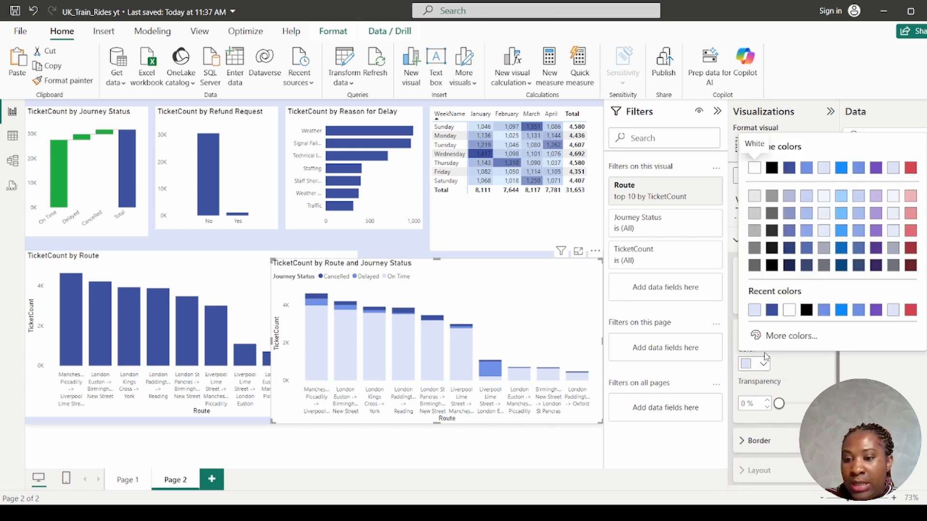
{"action": "left_click", "coordinate": [772, 311]}
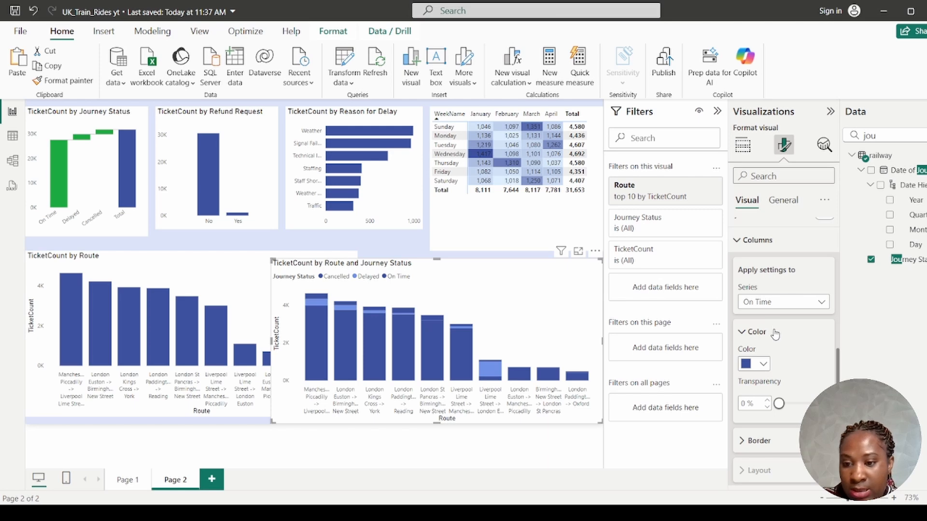
Step: Set the column color of the Delayed series to a light tint of the bright blue theme color
{"action": "left_click", "coordinate": [783, 308]}
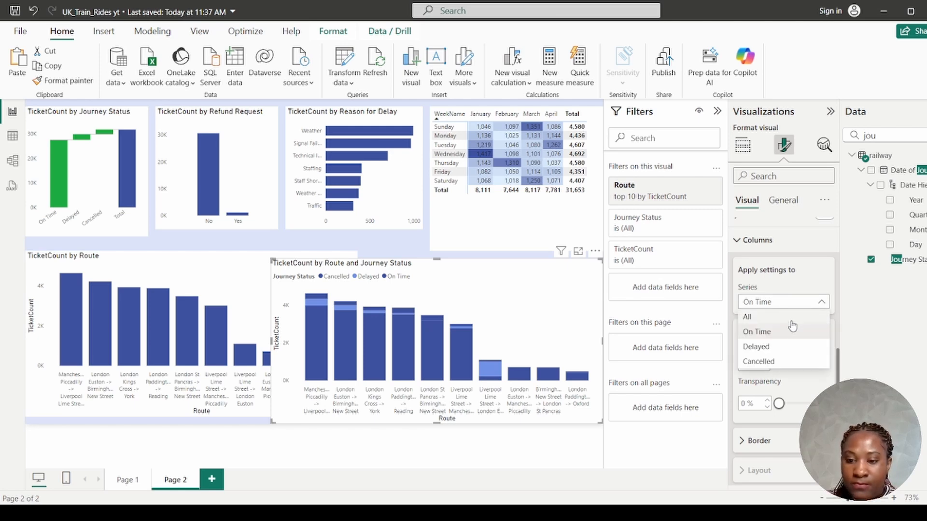
{"action": "left_click", "coordinate": [774, 350]}
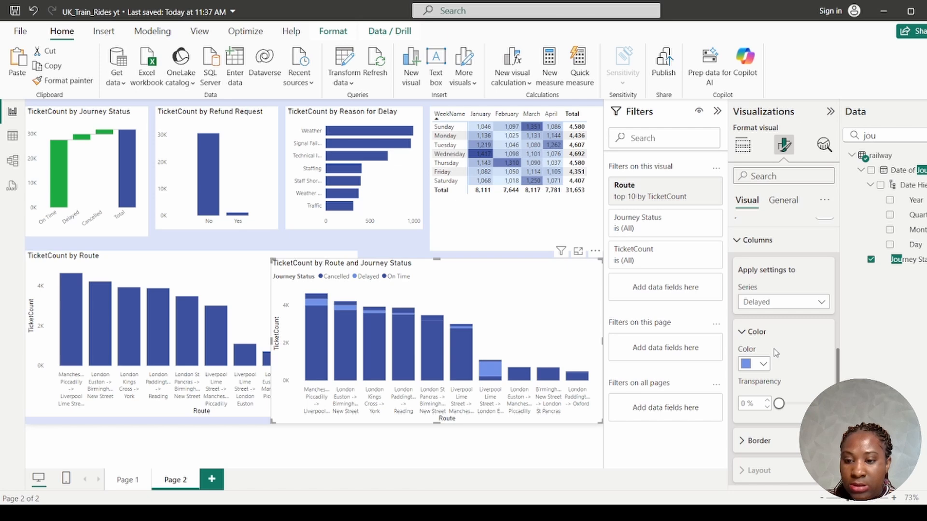
{"action": "left_click", "coordinate": [763, 365]}
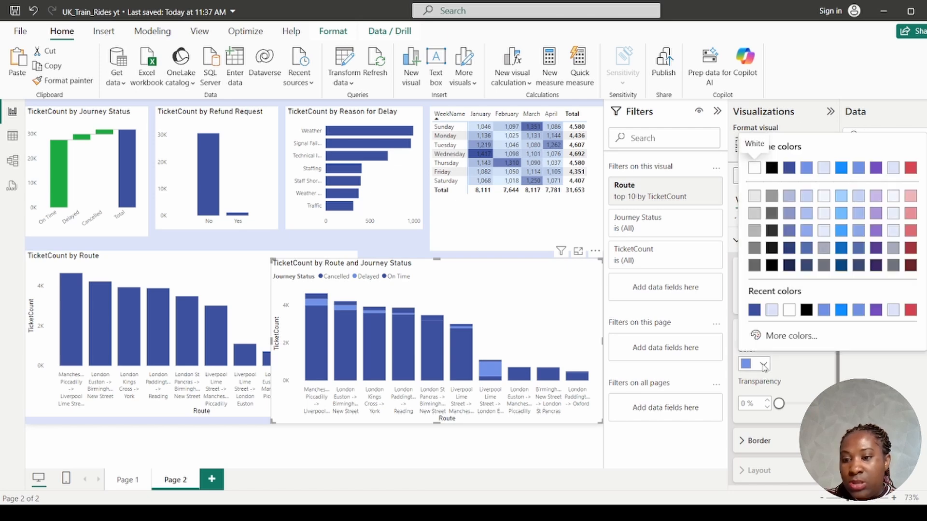
{"action": "left_click", "coordinate": [841, 309]}
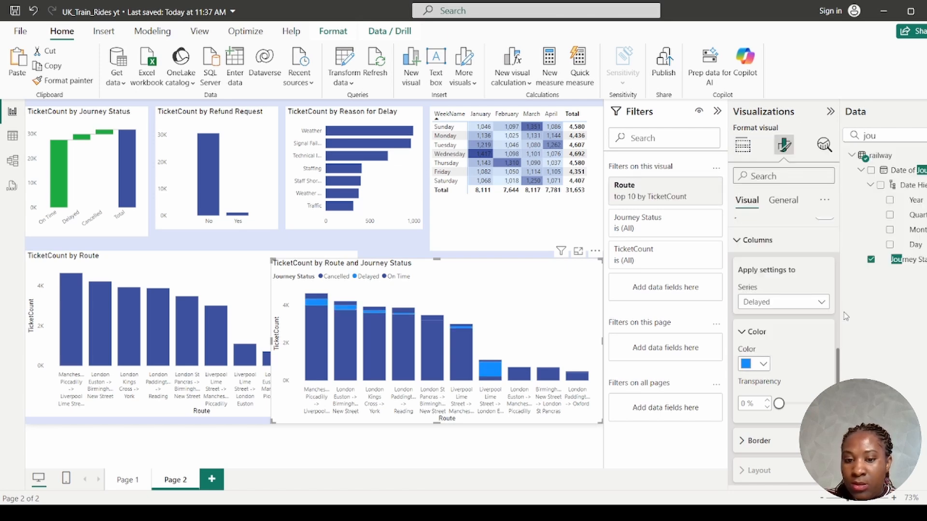
{"action": "left_click", "coordinate": [763, 365]}
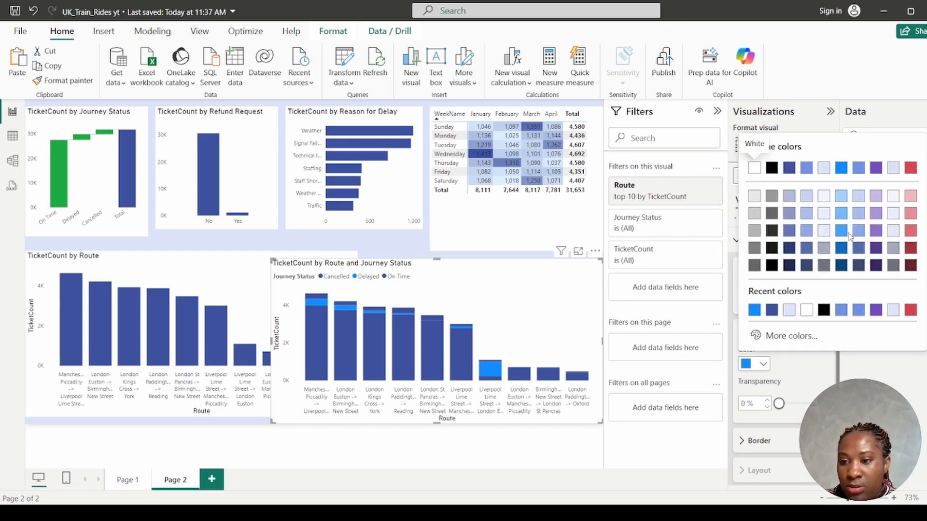
{"action": "left_click", "coordinate": [841, 219]}
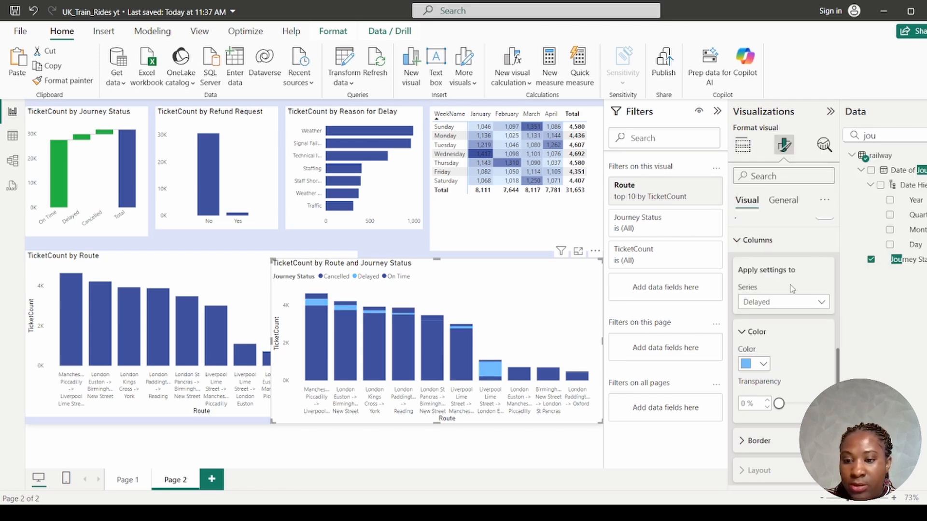
Step: Set the column color of the Cancelled series to pale lavender and narrow the stacked chart slightly from its left edge
{"action": "left_click", "coordinate": [775, 302]}
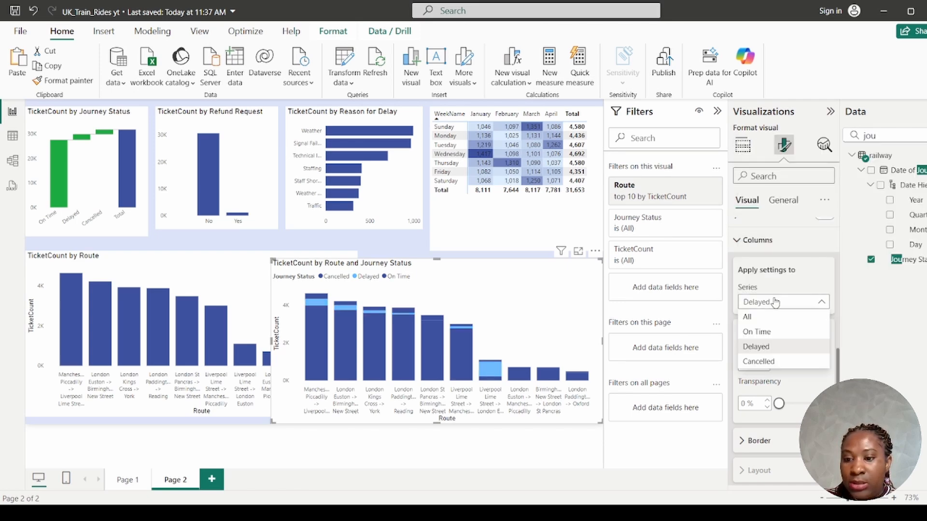
{"action": "left_click", "coordinate": [766, 361]}
{"action": "left_click", "coordinate": [764, 365]}
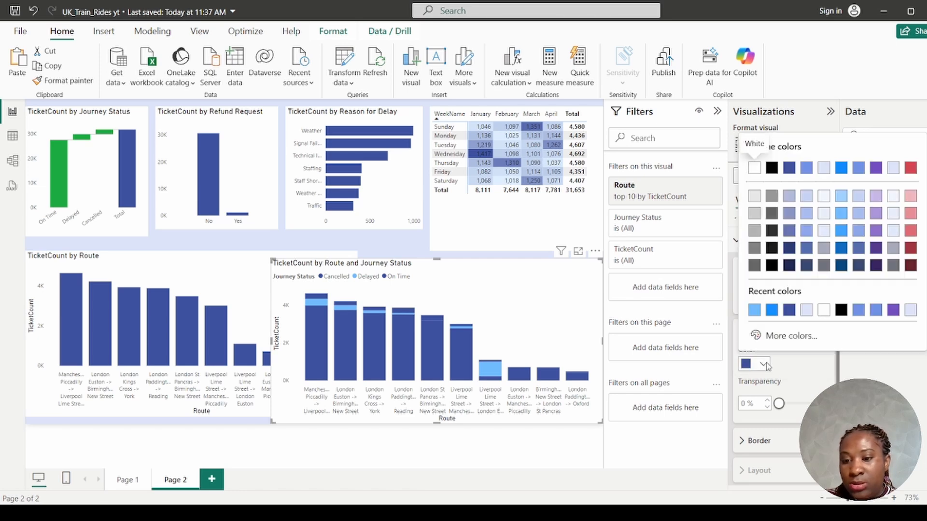
{"action": "left_click", "coordinate": [806, 310]}
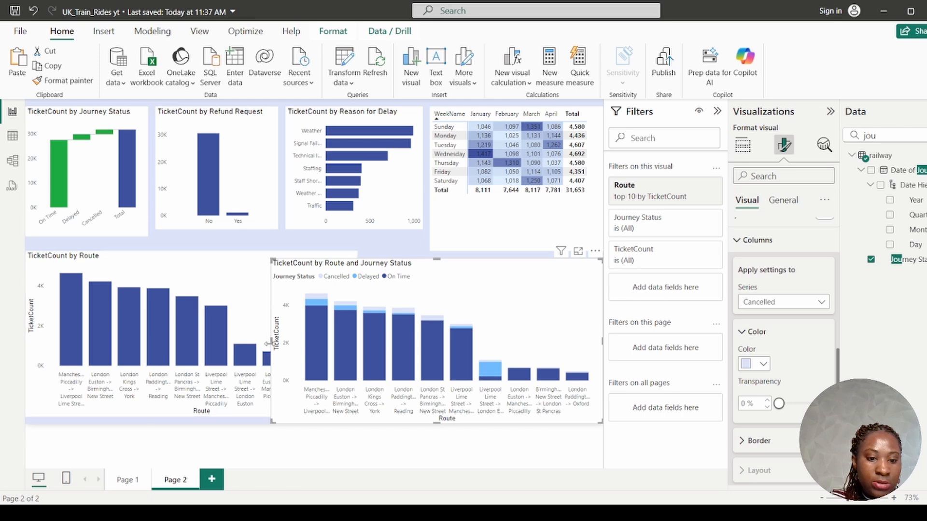
{"action": "left_click_drag", "start_coordinate": [270, 350], "coordinate": [280, 351]}
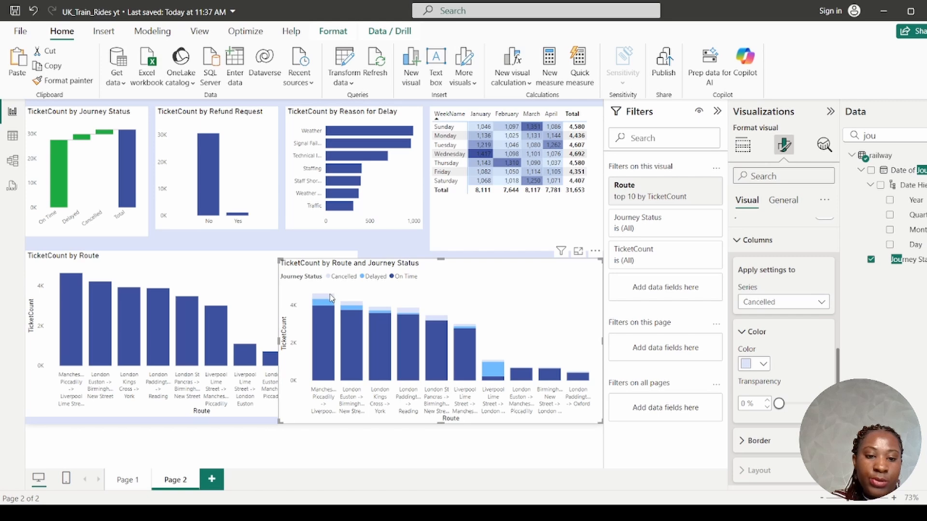
Step: Turn on total labels for the stacked TicketCount by Route and Journey Status chart
{"action": "mouse_move", "coordinate": [332, 334]}
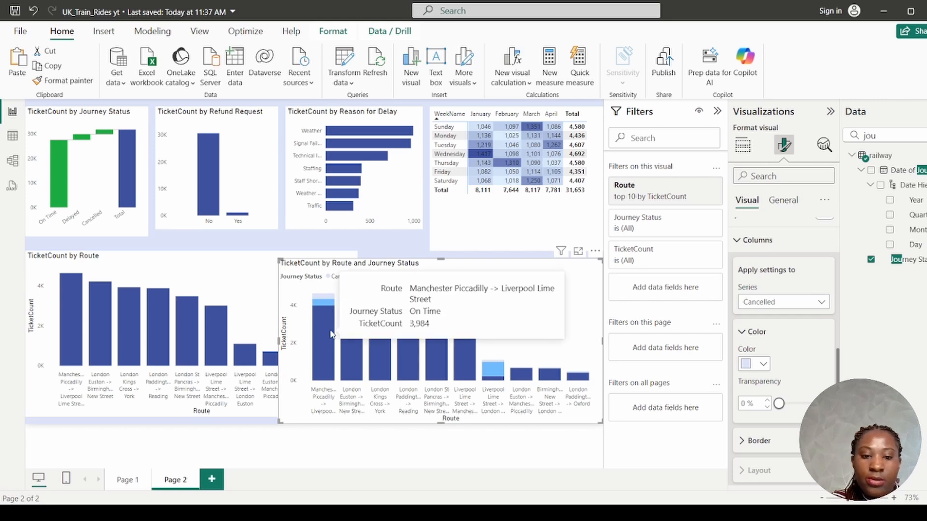
{"action": "left_click", "coordinate": [745, 333]}
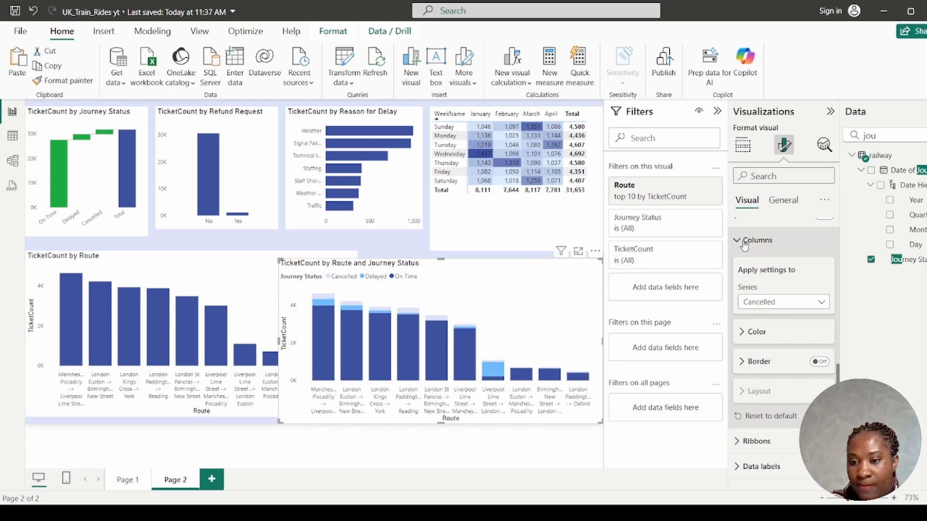
{"action": "scroll", "coordinate": [799, 391], "scroll_direction": "down", "scroll_amount": 2}
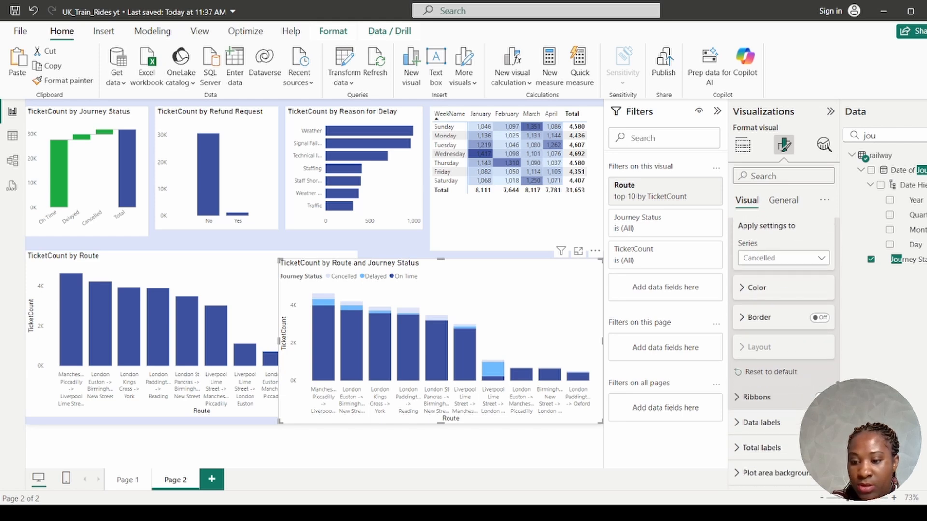
{"action": "left_click", "coordinate": [824, 448]}
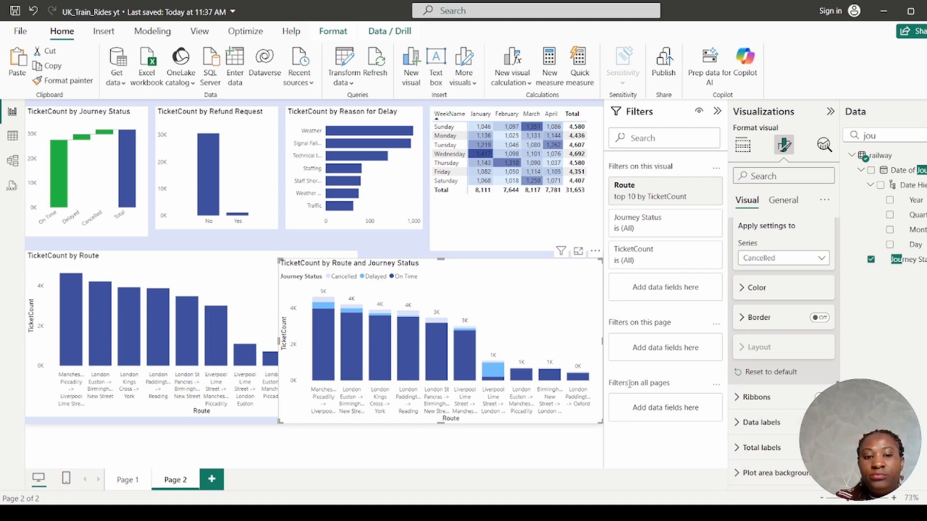
{"action": "mouse_move", "coordinate": [333, 332]}
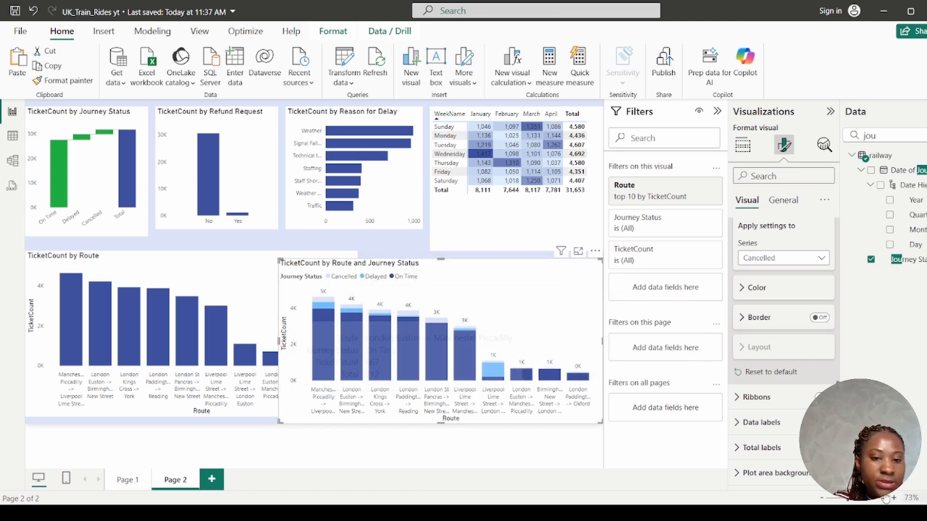
Step: Delete the plain TicketCount by Route chart and move the stacked Route and Journey Status chart into its place
{"action": "left_click", "coordinate": [217, 279]}
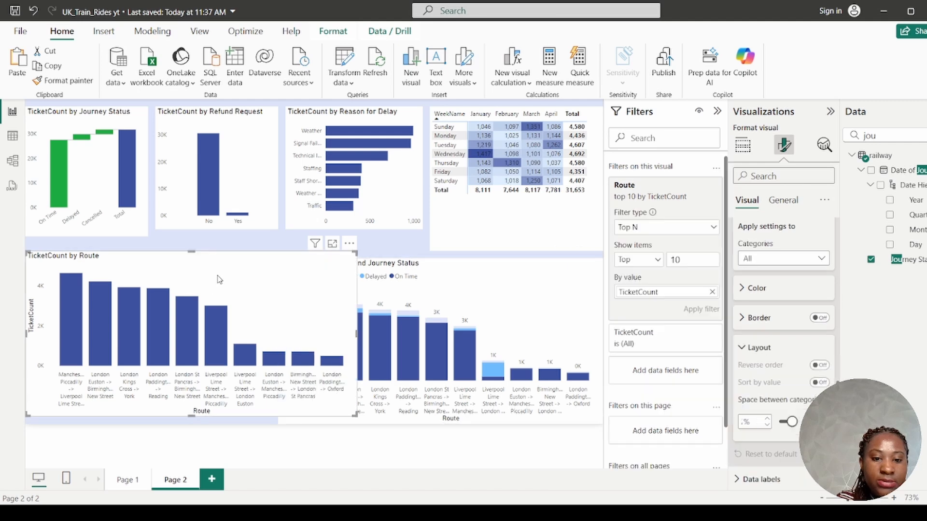
{"action": "left_click", "coordinate": [531, 317]}
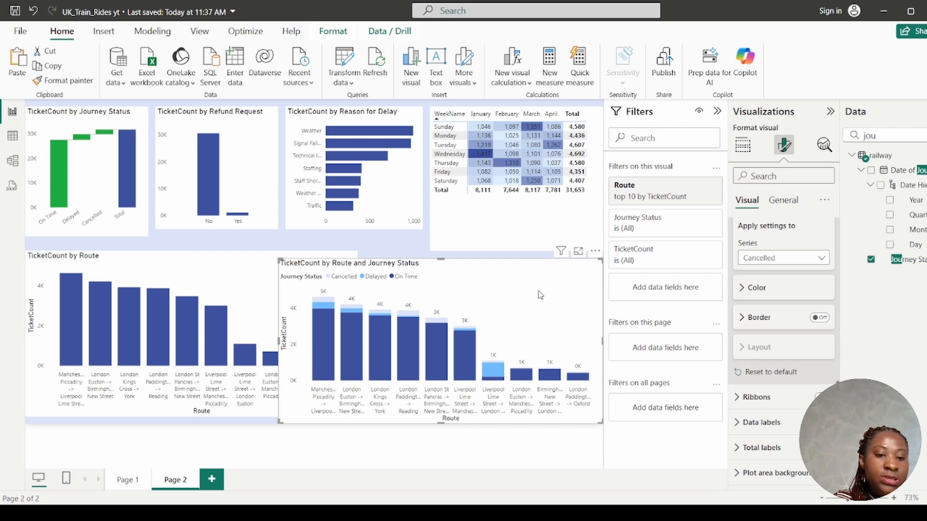
{"action": "left_click", "coordinate": [217, 271]}
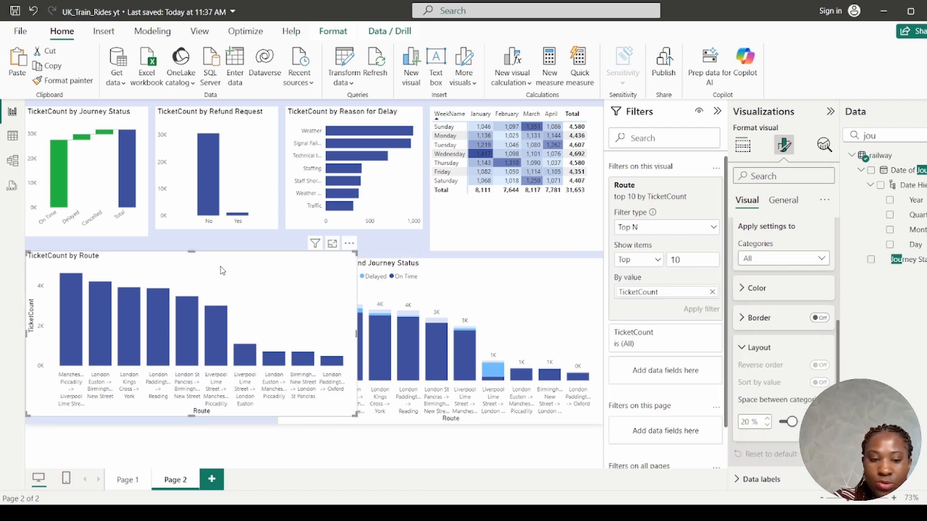
{"action": "key", "text": "Delete"}
{"action": "left_click_drag", "start_coordinate": [500, 290], "coordinate": [244, 284]}
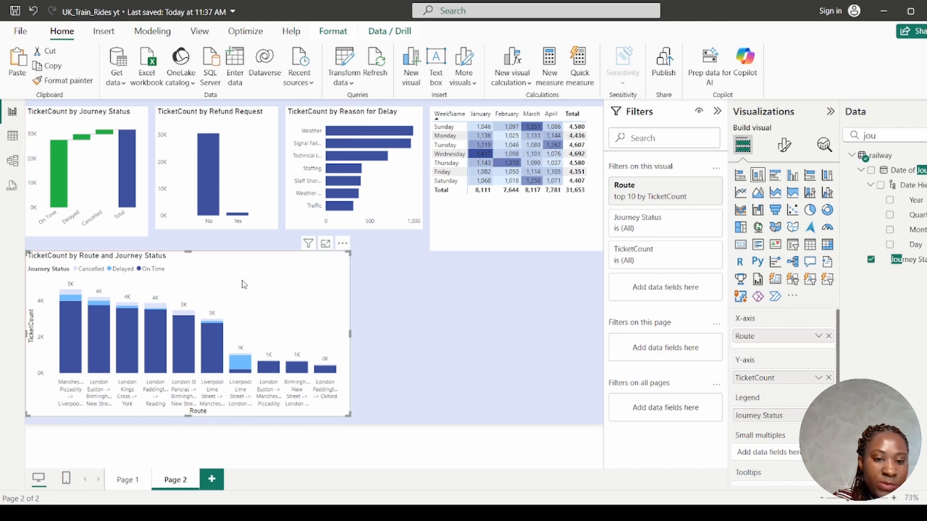
Step: Add an empty 100% stacked column chart beside the route chart and widen it to the page edge
{"action": "left_click", "coordinate": [462, 320]}
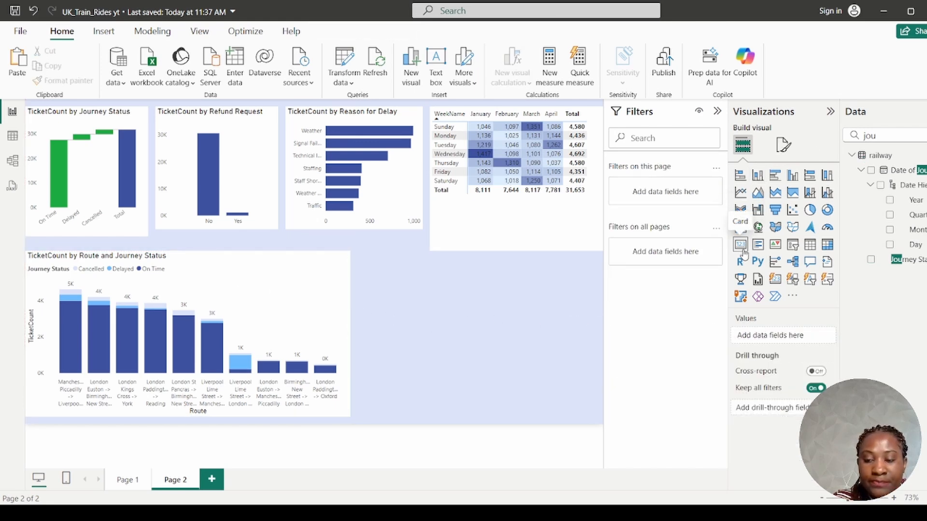
{"action": "left_click", "coordinate": [826, 178]}
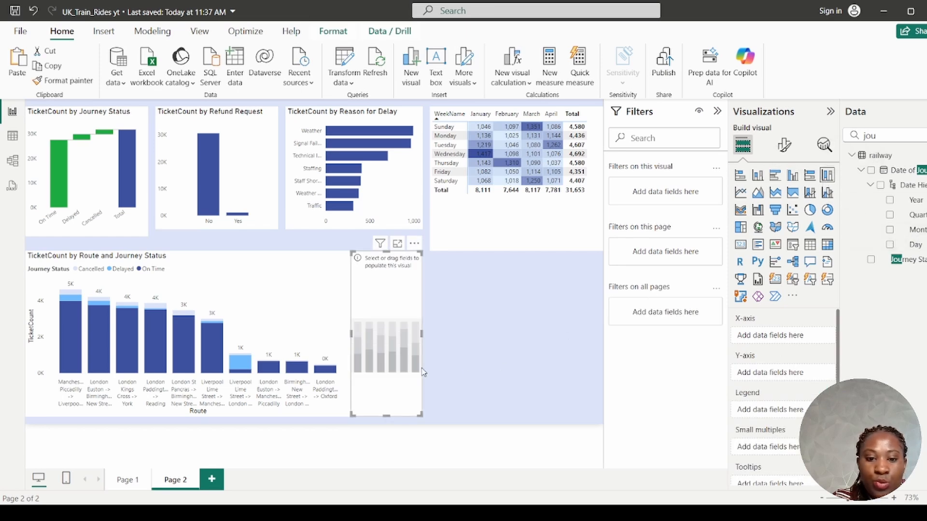
{"action": "left_click_drag", "start_coordinate": [422, 334], "coordinate": [612, 360]}
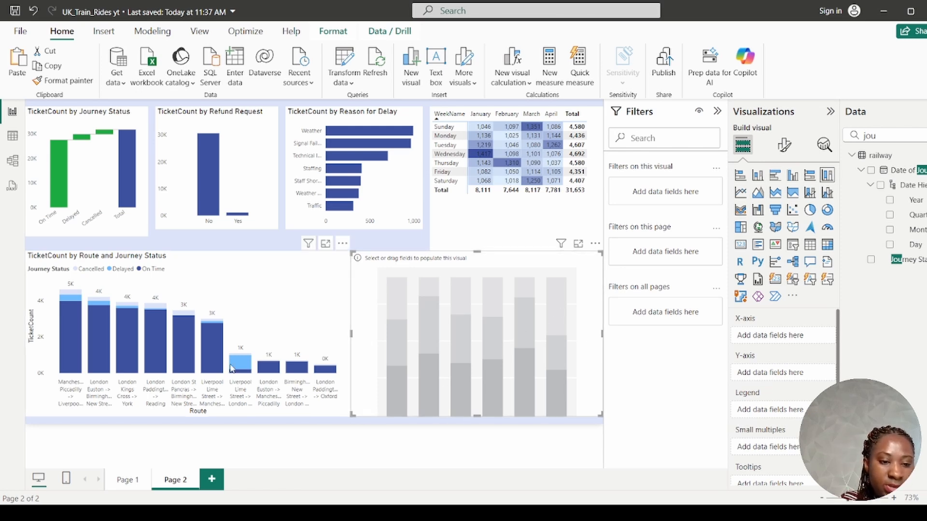
Step: Convert the TicketCount by Route and Journey Status chart to a 100% stacked column chart and inspect its share tooltips
{"action": "mouse_move", "coordinate": [231, 366]}
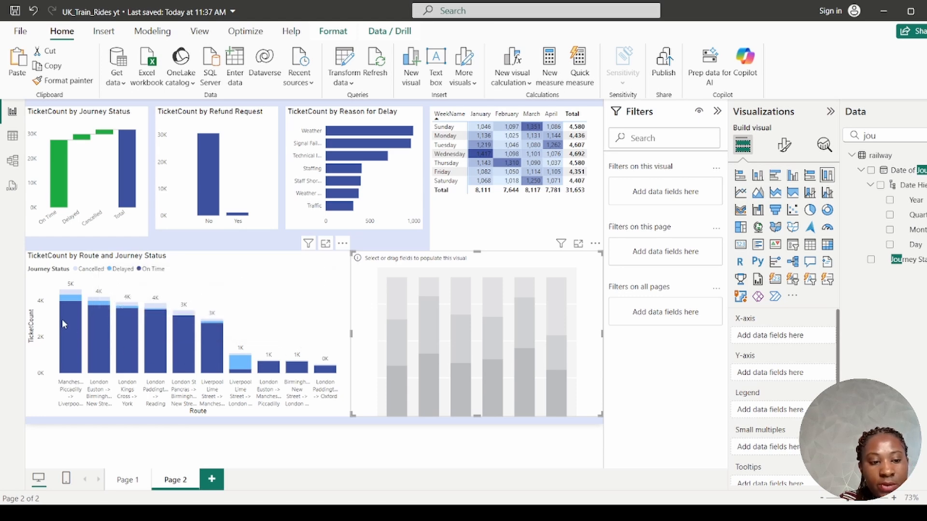
{"action": "mouse_move", "coordinate": [70, 326]}
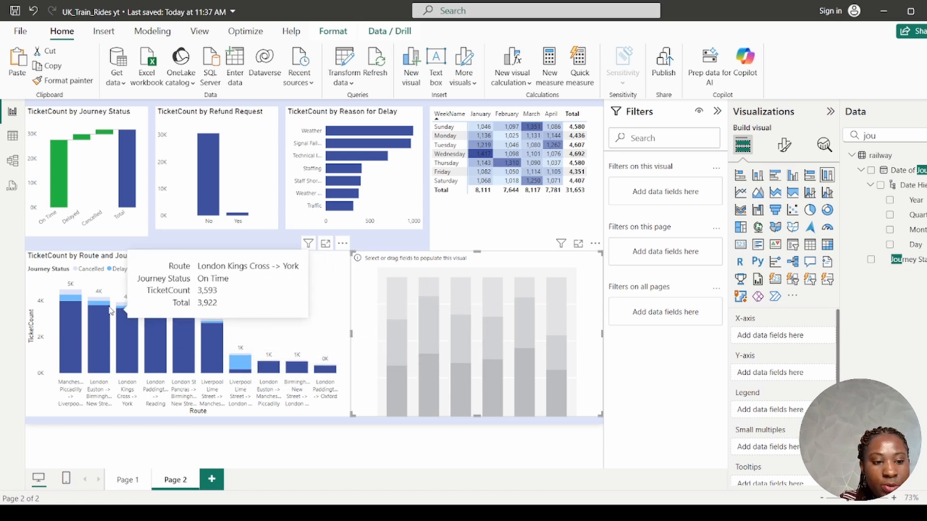
{"action": "mouse_move", "coordinate": [85, 303]}
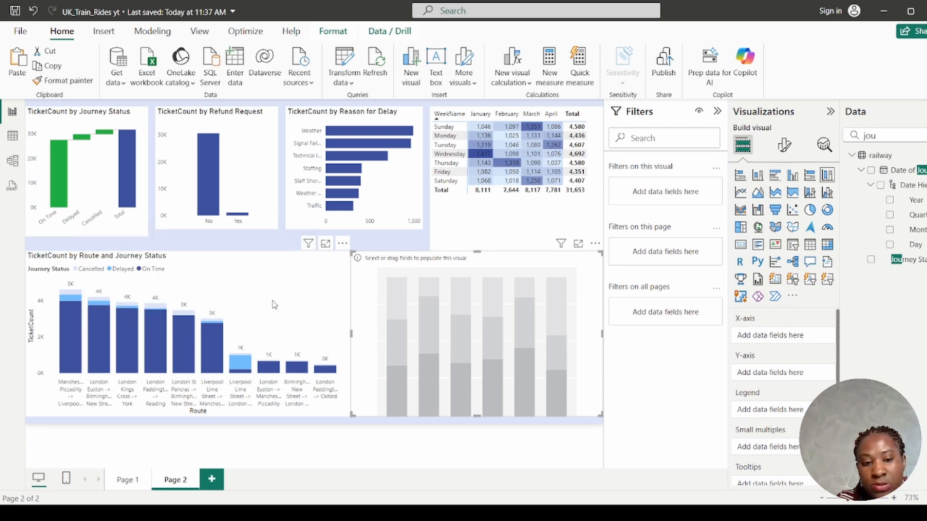
{"action": "left_click", "coordinate": [288, 289]}
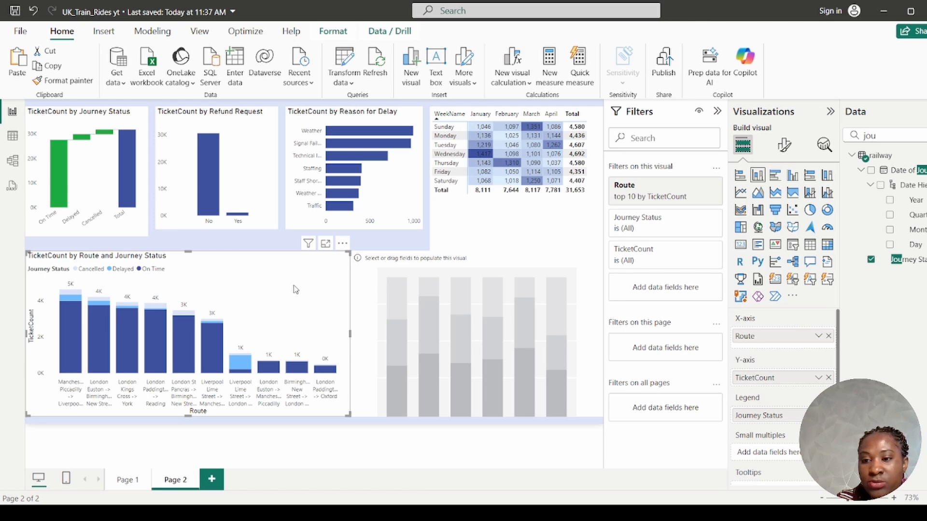
{"action": "left_click", "coordinate": [826, 177]}
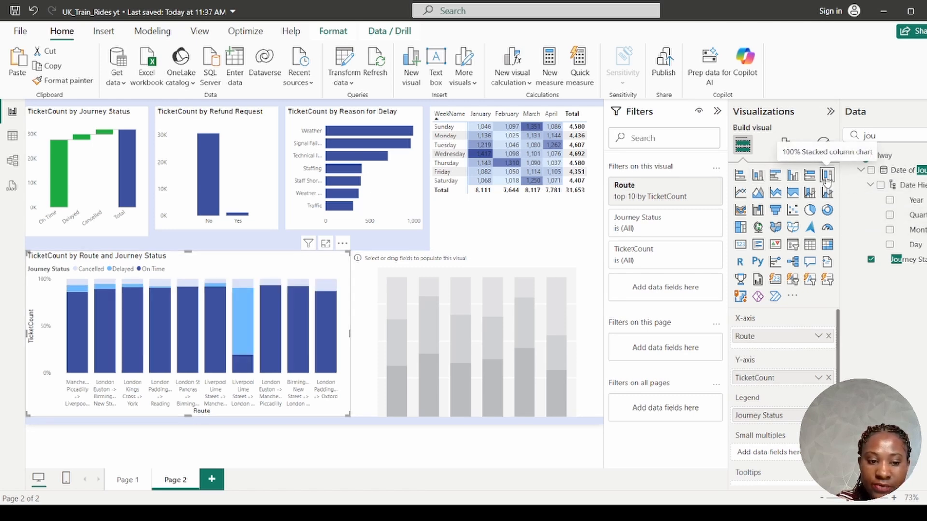
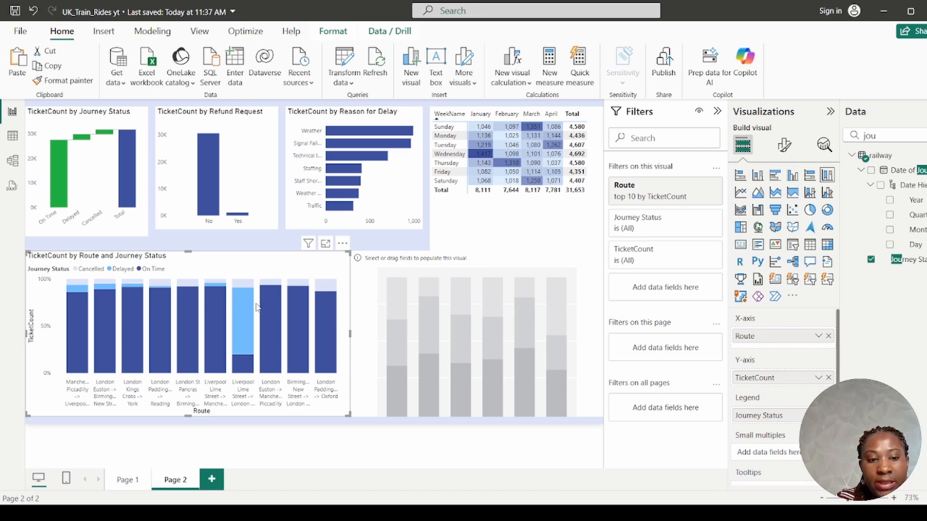
{"action": "mouse_move", "coordinate": [90, 302]}
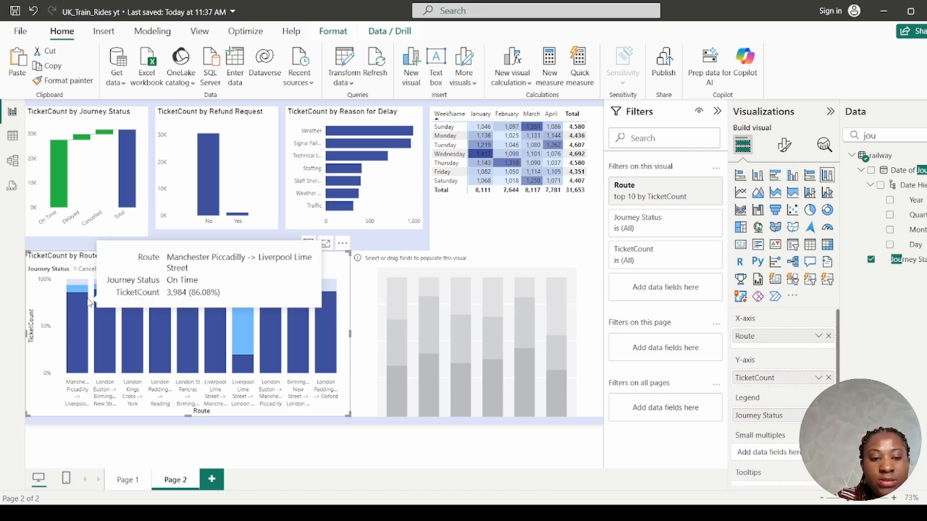
{"action": "mouse_move", "coordinate": [235, 332]}
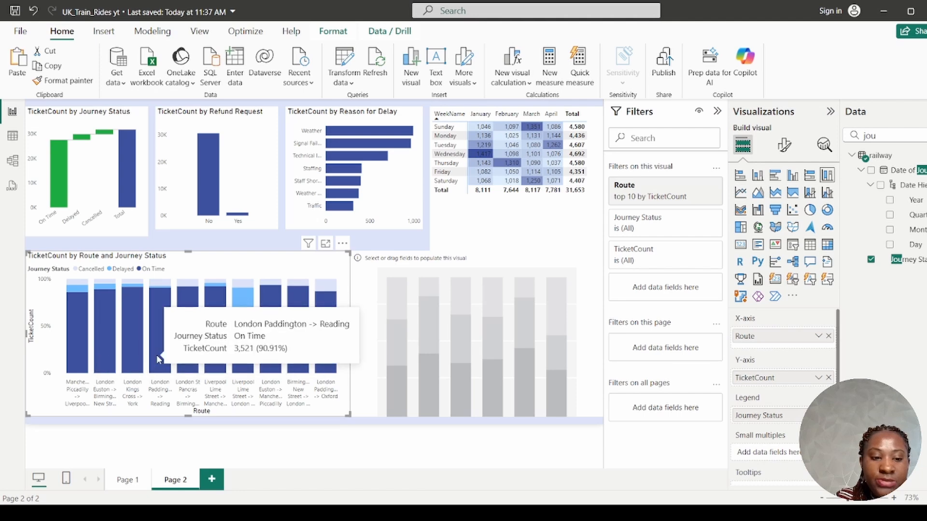
{"action": "mouse_move", "coordinate": [246, 348]}
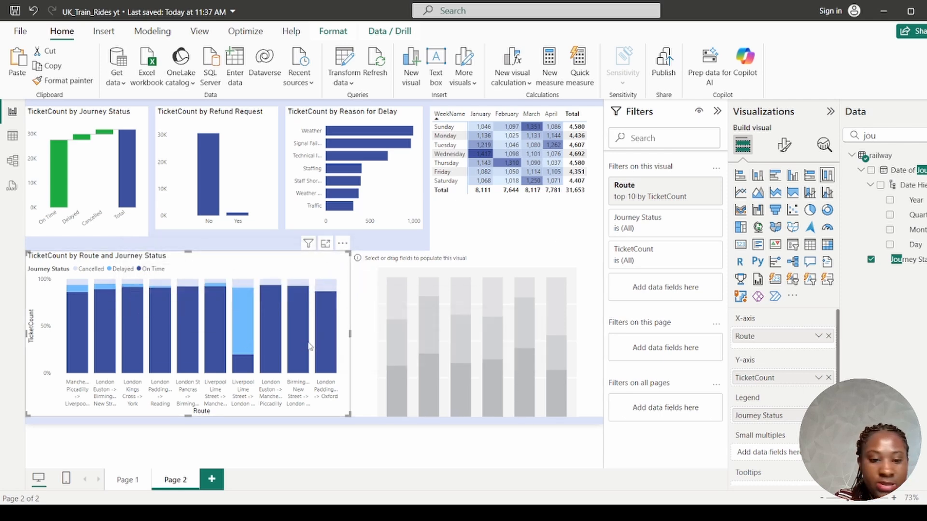
Step: Turn on data labels for the 100% stacked route chart and expand their settings
{"action": "left_click", "coordinate": [785, 146]}
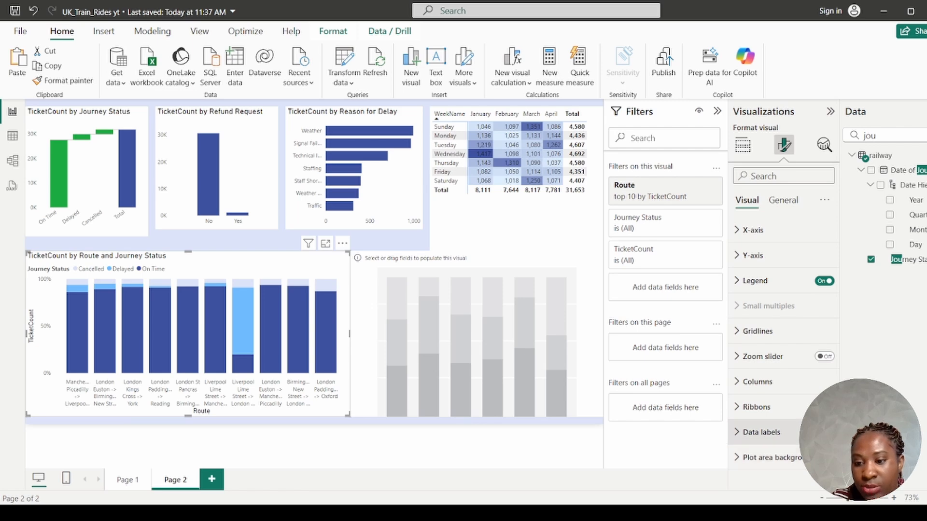
{"action": "left_click", "coordinate": [824, 432]}
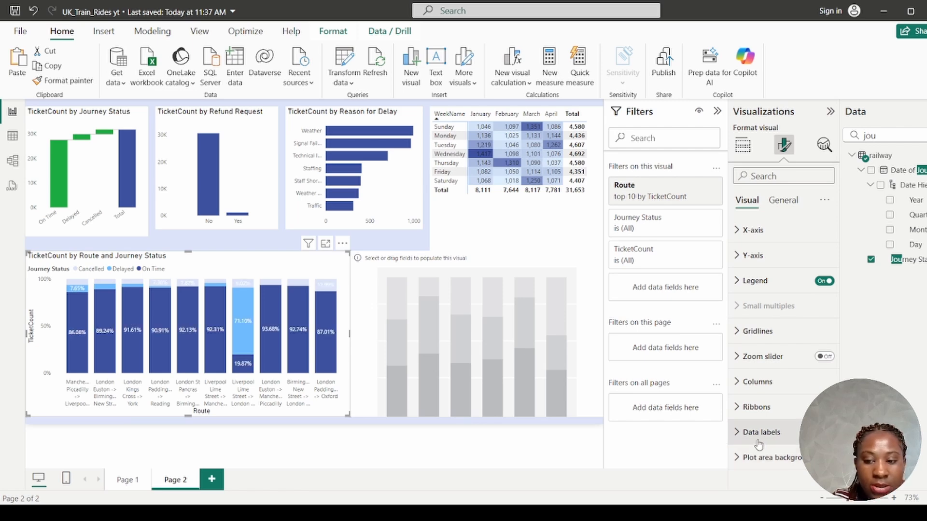
{"action": "left_click", "coordinate": [740, 433]}
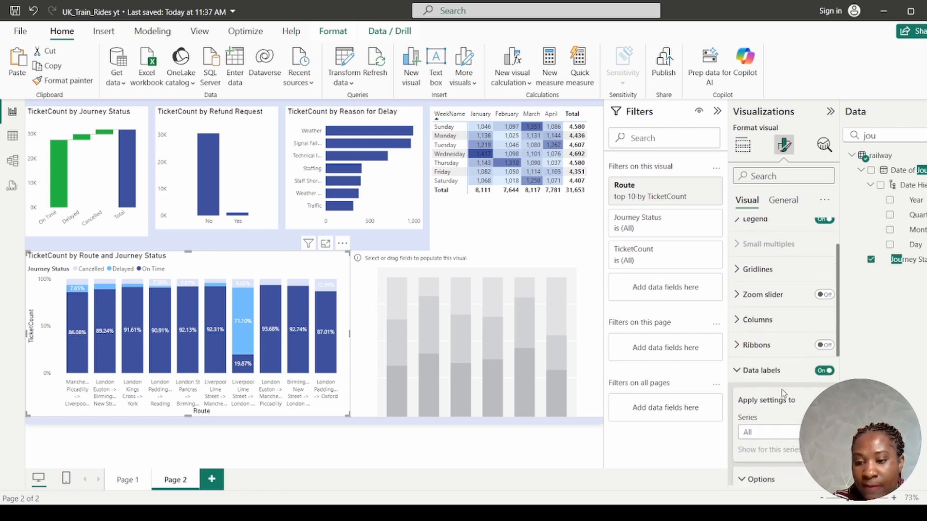
Step: Set the value decimal places of the data labels' percent of total detail to 1
{"action": "scroll", "coordinate": [791, 357], "scroll_direction": "down", "scroll_amount": 3}
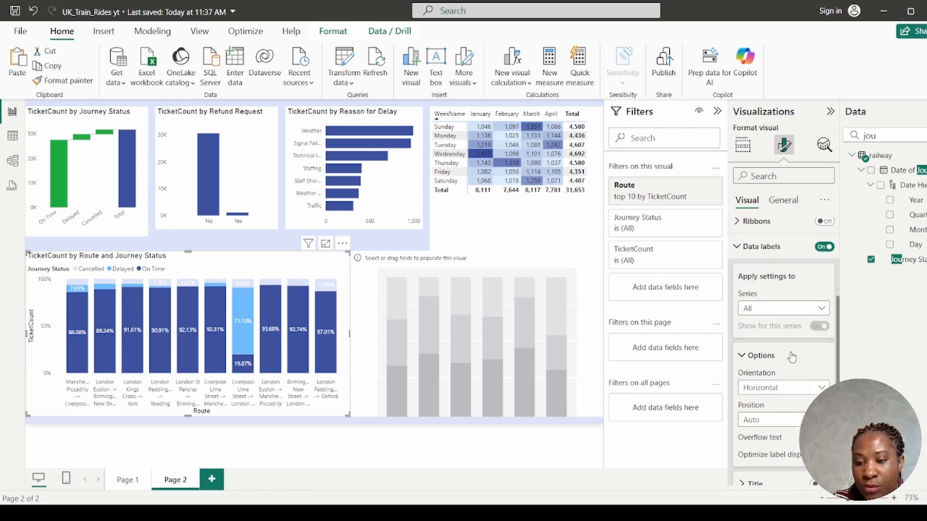
{"action": "scroll", "coordinate": [791, 358], "scroll_direction": "down", "scroll_amount": 1}
{"action": "scroll", "coordinate": [792, 358], "scroll_direction": "up", "scroll_amount": 1}
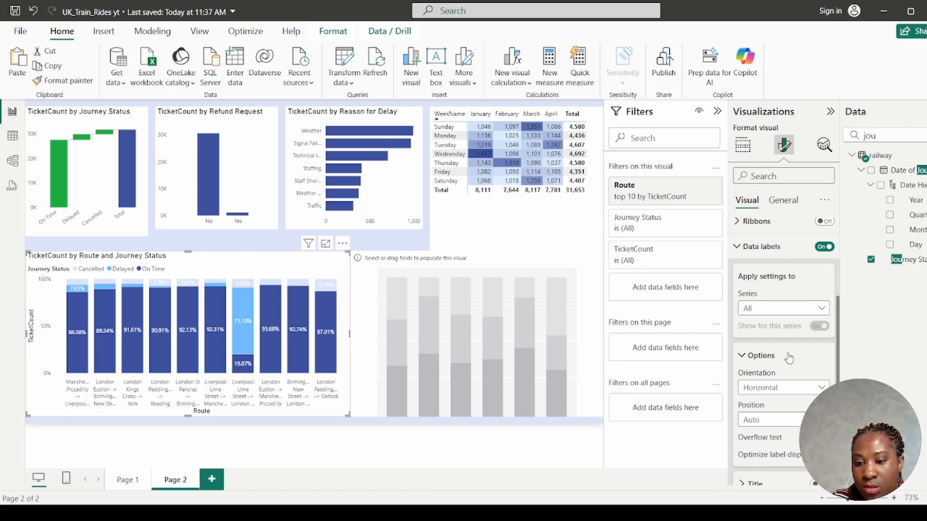
{"action": "scroll", "coordinate": [789, 358], "scroll_direction": "down", "scroll_amount": 1}
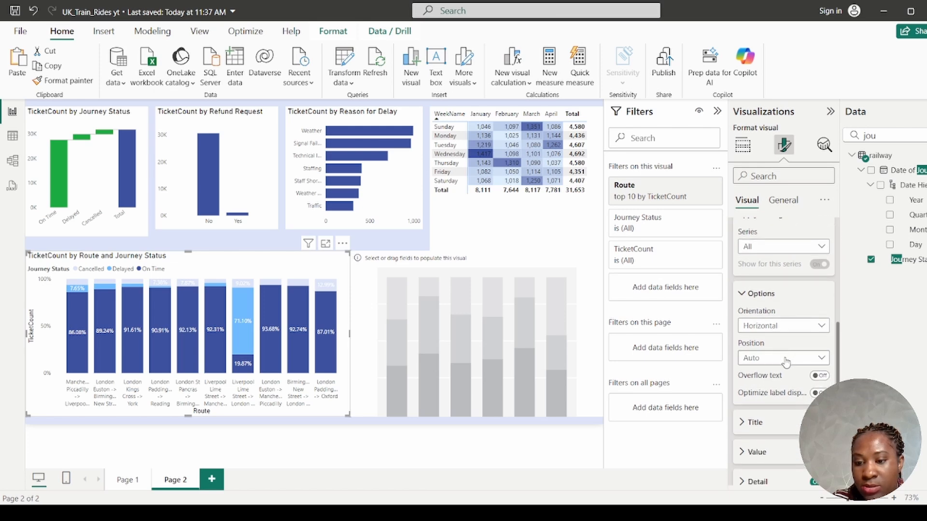
{"action": "scroll", "coordinate": [787, 430], "scroll_direction": "down", "scroll_amount": 1}
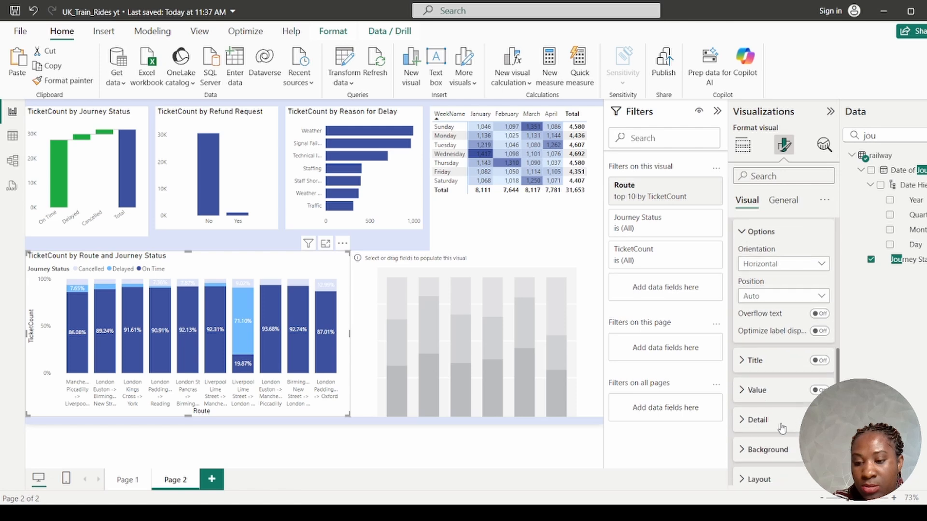
{"action": "left_click", "coordinate": [758, 421]}
{"action": "scroll", "coordinate": [773, 410], "scroll_direction": "down", "scroll_amount": 1}
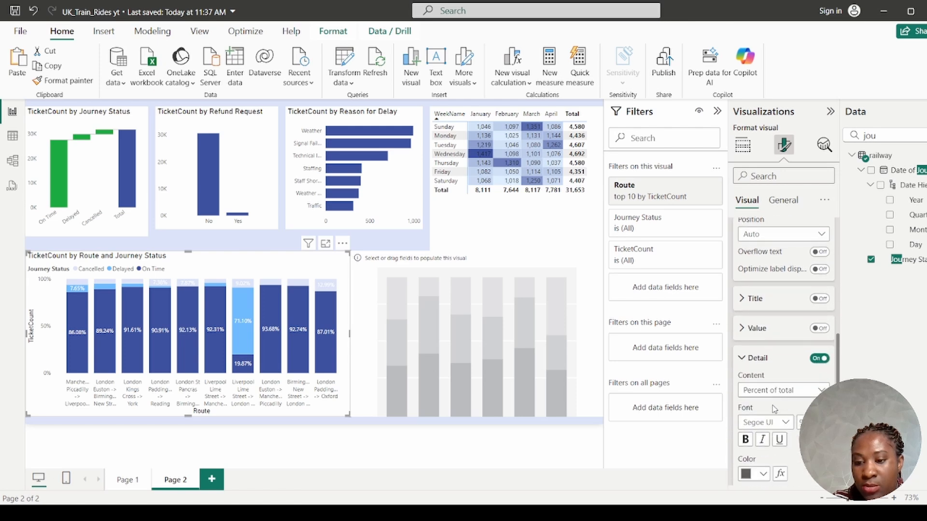
{"action": "scroll", "coordinate": [776, 406], "scroll_direction": "down", "scroll_amount": 1}
{"action": "scroll", "coordinate": [775, 400], "scroll_direction": "down", "scroll_amount": 2}
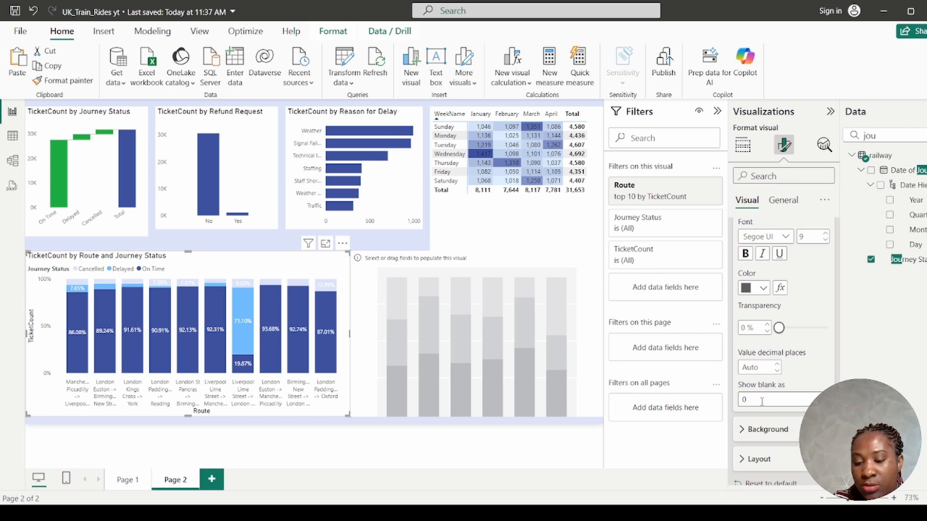
{"action": "left_click", "coordinate": [757, 368]}
{"action": "type", "text": "1"}
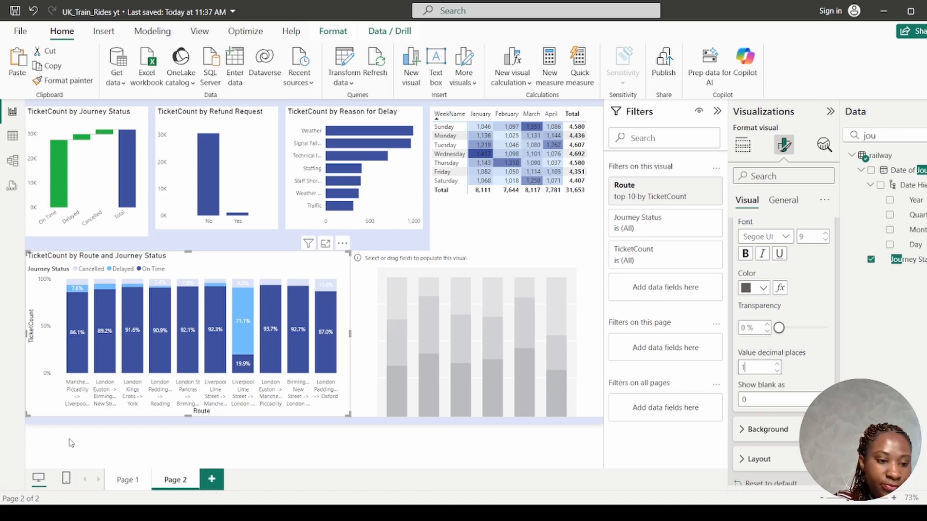
{"action": "mouse_move", "coordinate": [83, 329]}
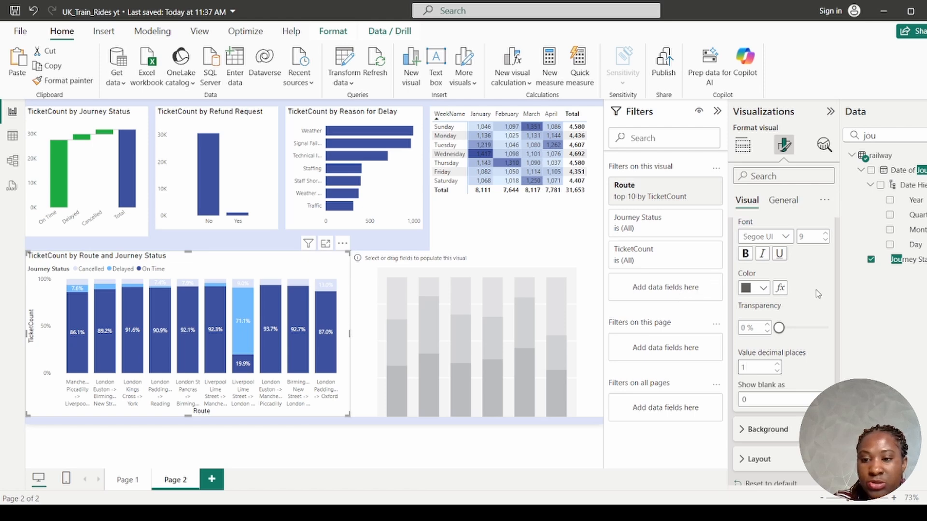
Step: Turn off the data labels on the 100% stacked route chart
{"action": "scroll", "coordinate": [815, 289], "scroll_direction": "up", "scroll_amount": 3}
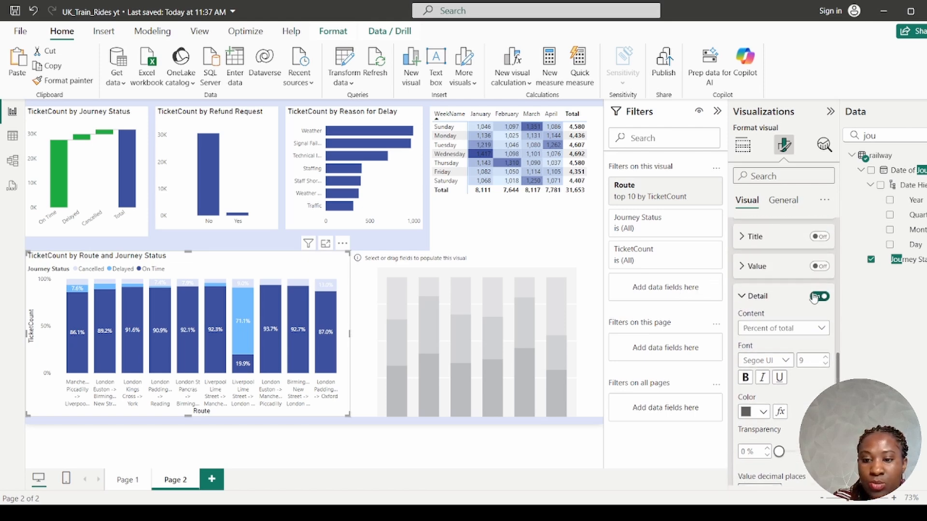
{"action": "scroll", "coordinate": [763, 290], "scroll_direction": "up", "scroll_amount": 5}
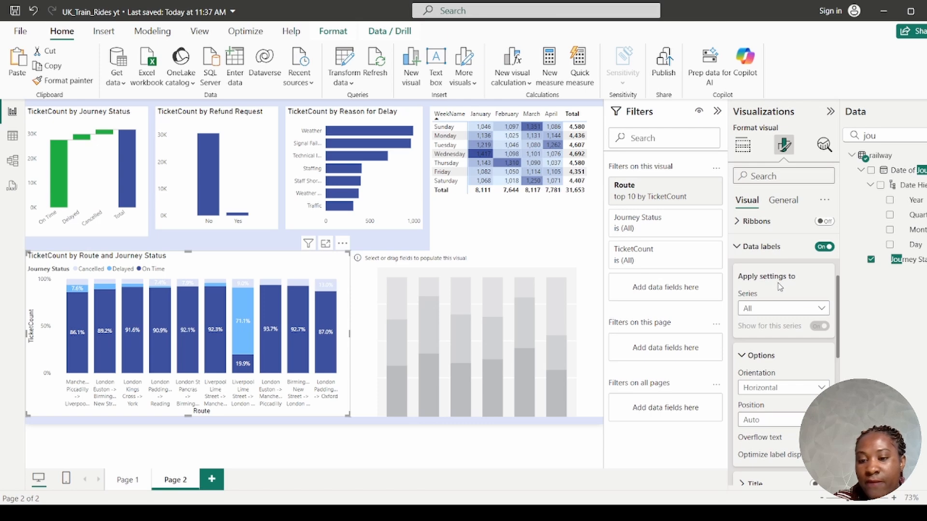
{"action": "left_click", "coordinate": [824, 247]}
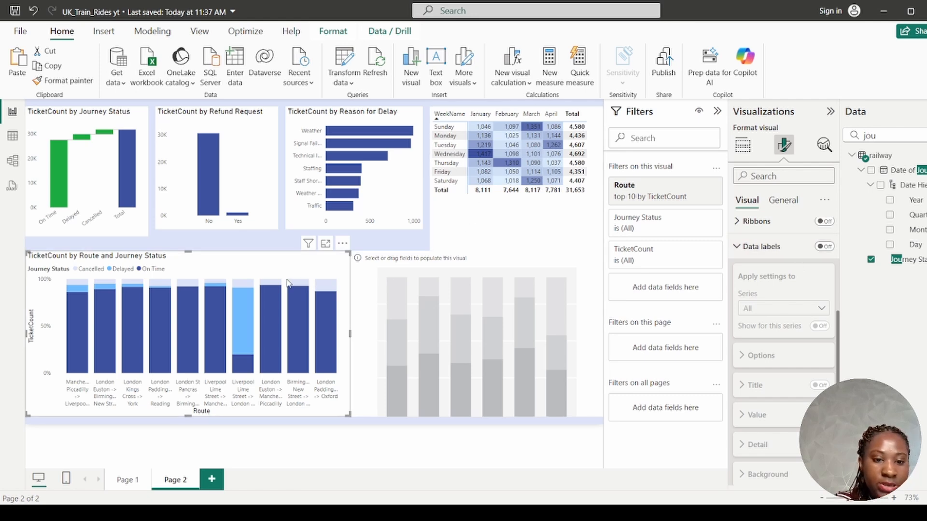
Step: Add a constant line at value 0.9 to the TicketCount by Route and Journey Status chart and inspect the columns against it
{"action": "left_click", "coordinate": [824, 145]}
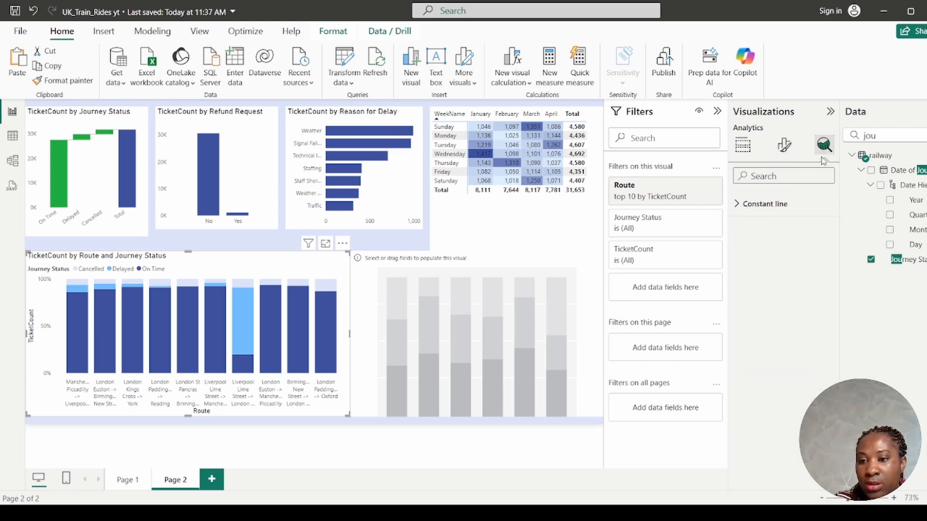
{"action": "left_click", "coordinate": [757, 205]}
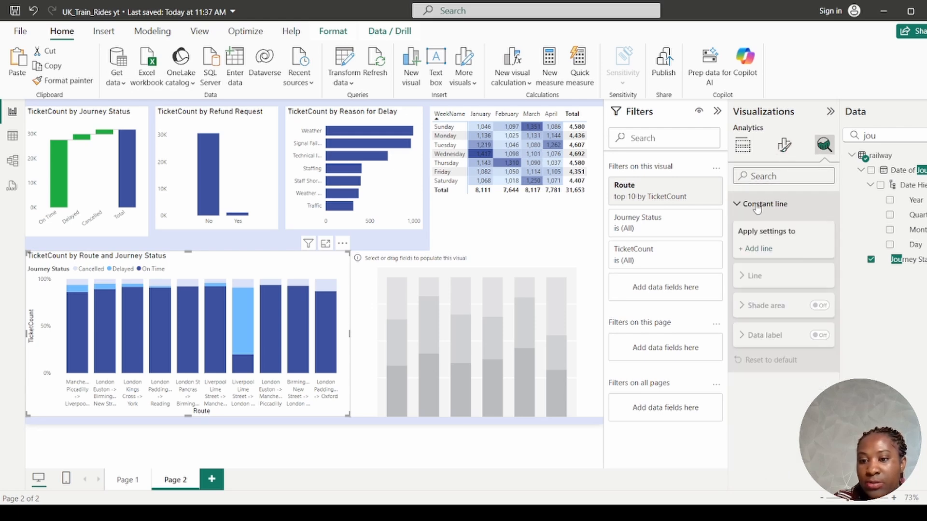
{"action": "left_click", "coordinate": [762, 249]}
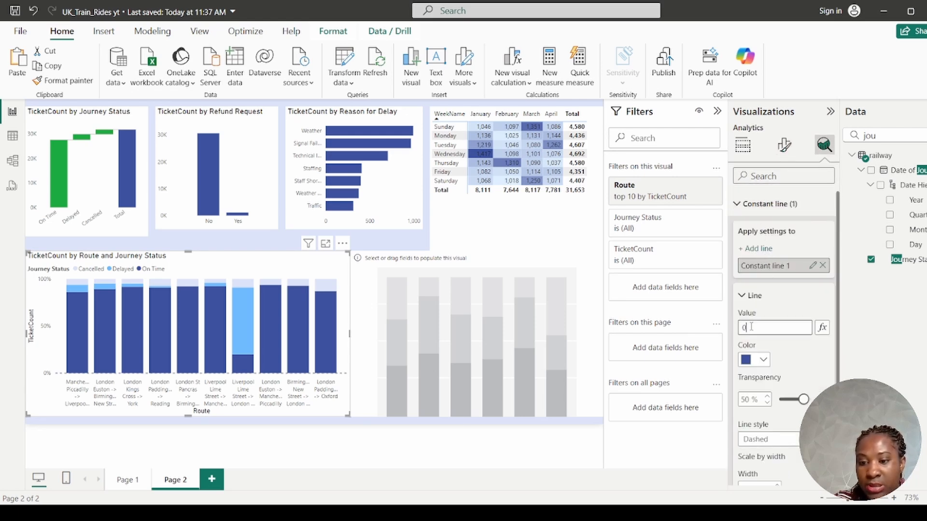
{"action": "type", "text": "9"}
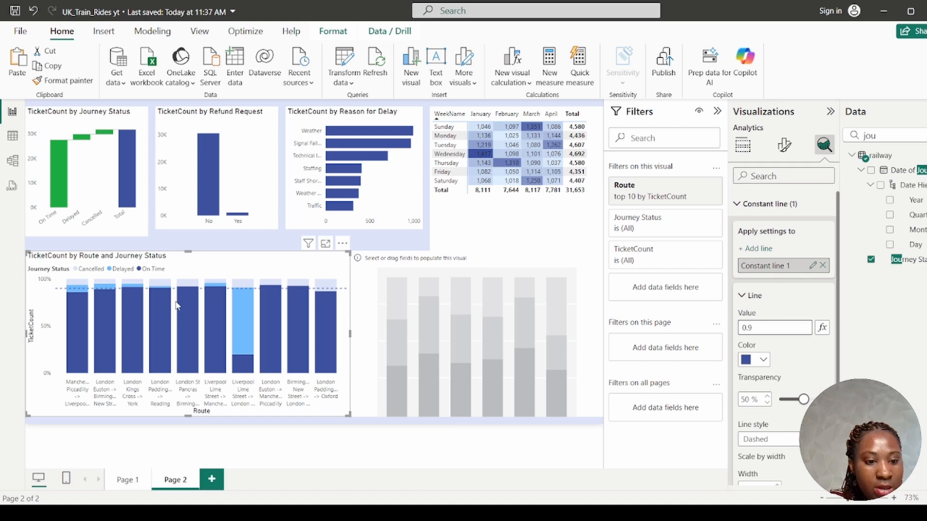
{"action": "mouse_move", "coordinate": [190, 291]}
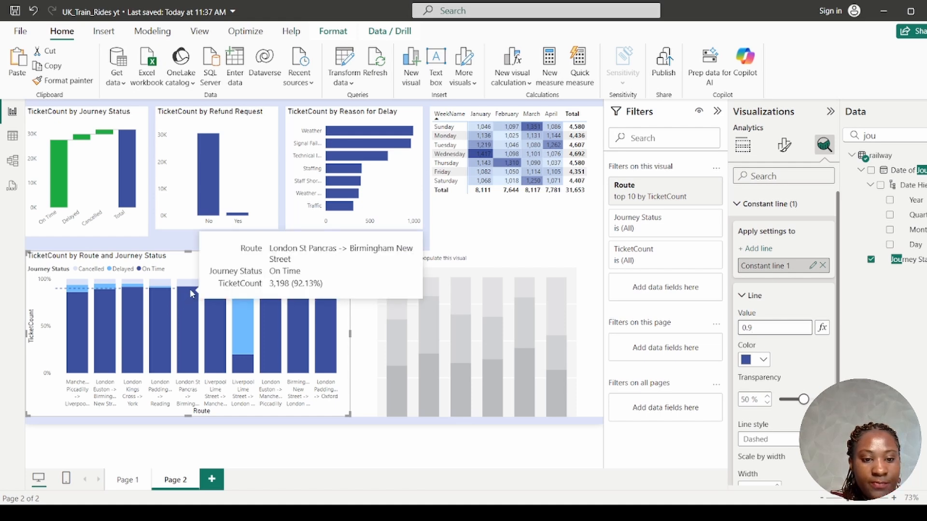
{"action": "mouse_move", "coordinate": [161, 295]}
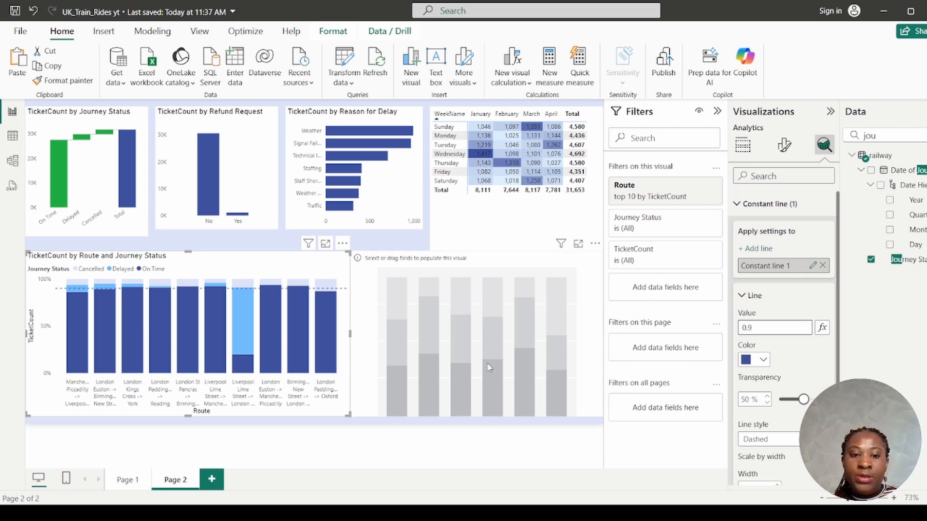
{"action": "mouse_move", "coordinate": [99, 322]}
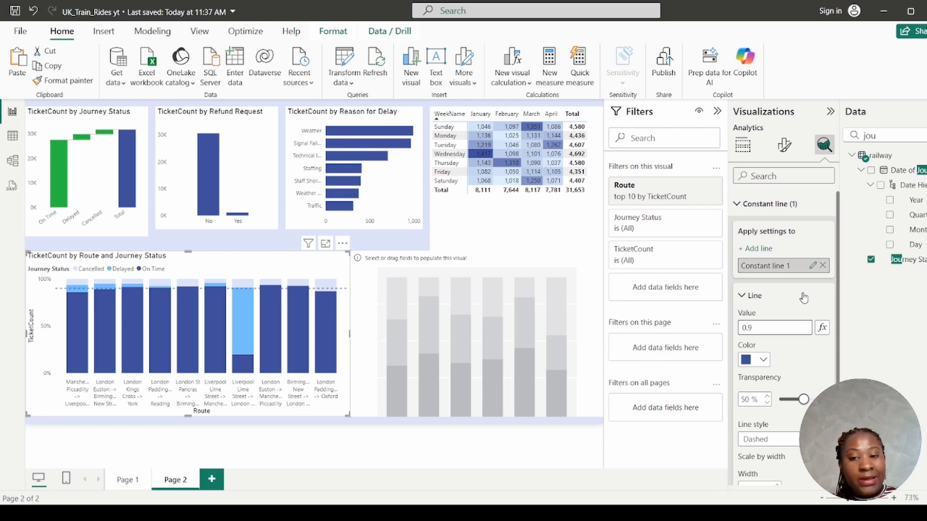
Step: Set the constant line's position to Behind
{"action": "scroll", "coordinate": [792, 284], "scroll_direction": "down", "scroll_amount": 2}
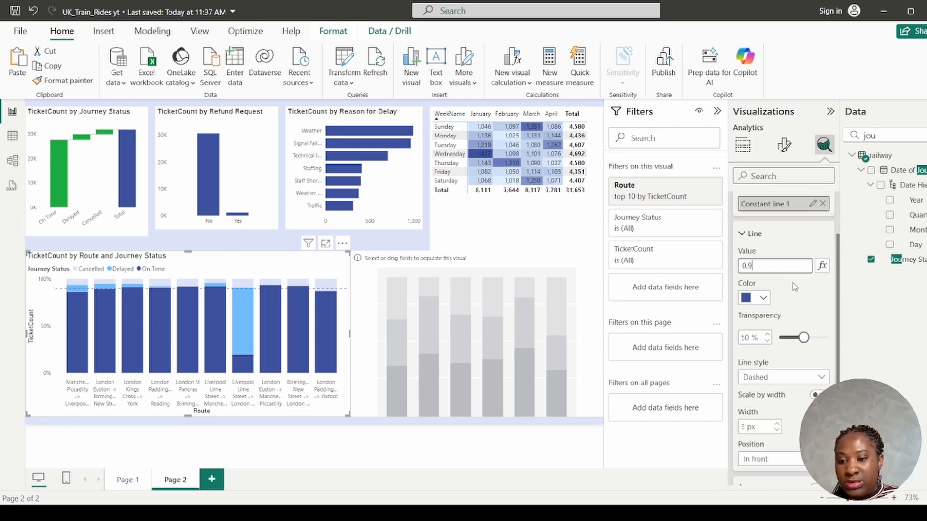
{"action": "scroll", "coordinate": [793, 283], "scroll_direction": "down", "scroll_amount": 2}
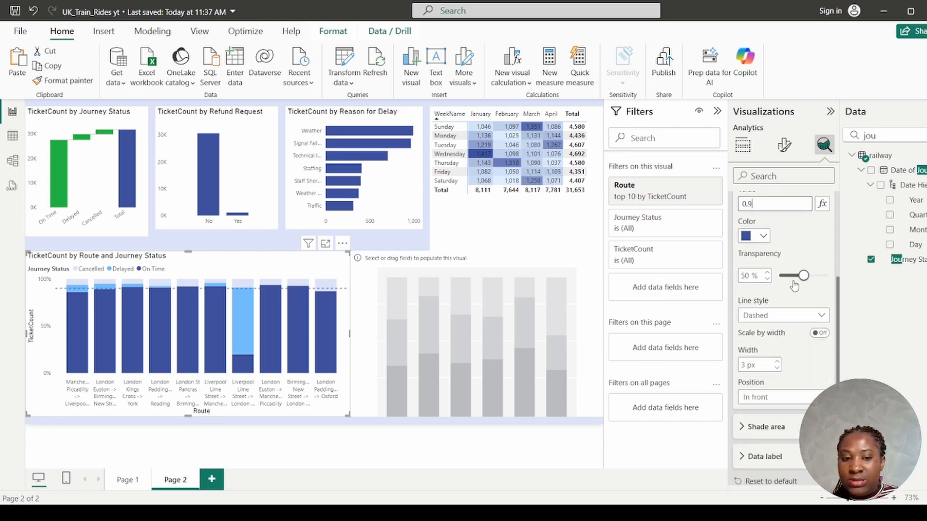
{"action": "left_click", "coordinate": [781, 396]}
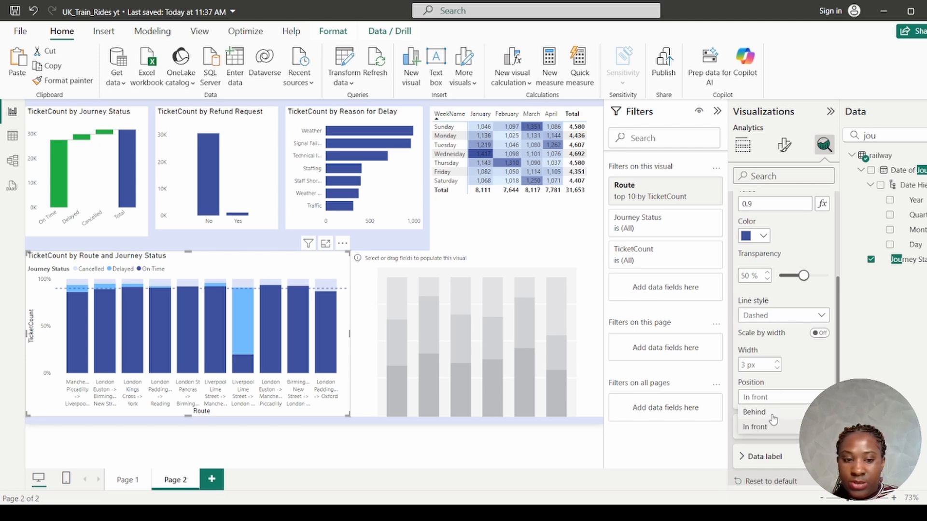
{"action": "left_click", "coordinate": [772, 413]}
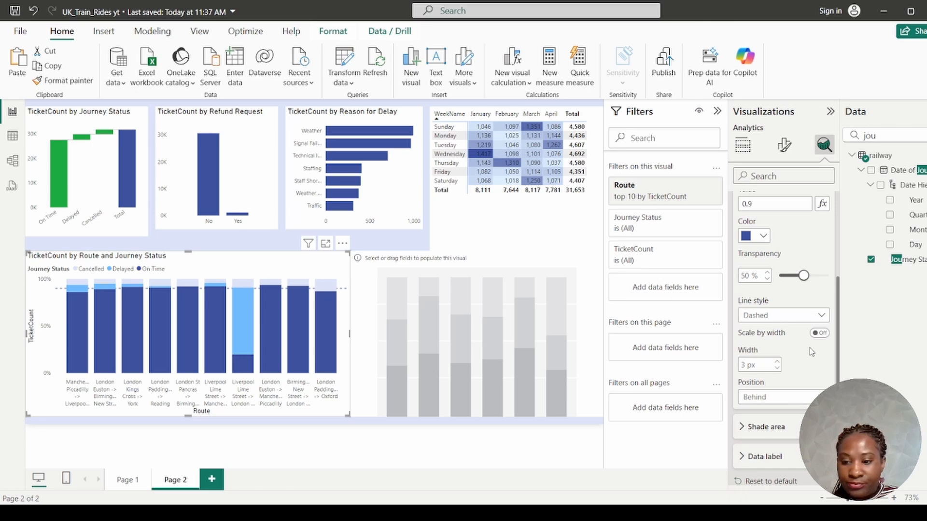
Step: Try the shade area on the constant line and turn it back off
{"action": "scroll", "coordinate": [810, 352], "scroll_direction": "down", "scroll_amount": 1}
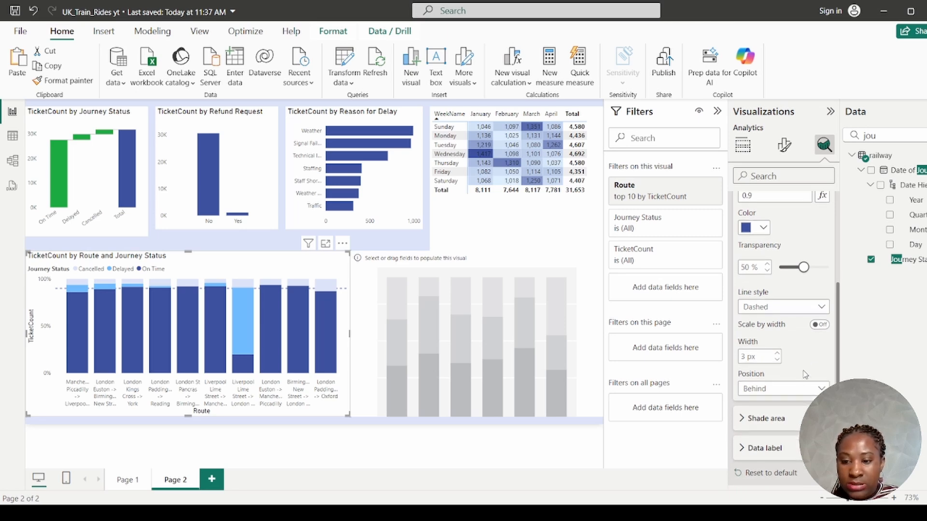
{"action": "left_click", "coordinate": [819, 418]}
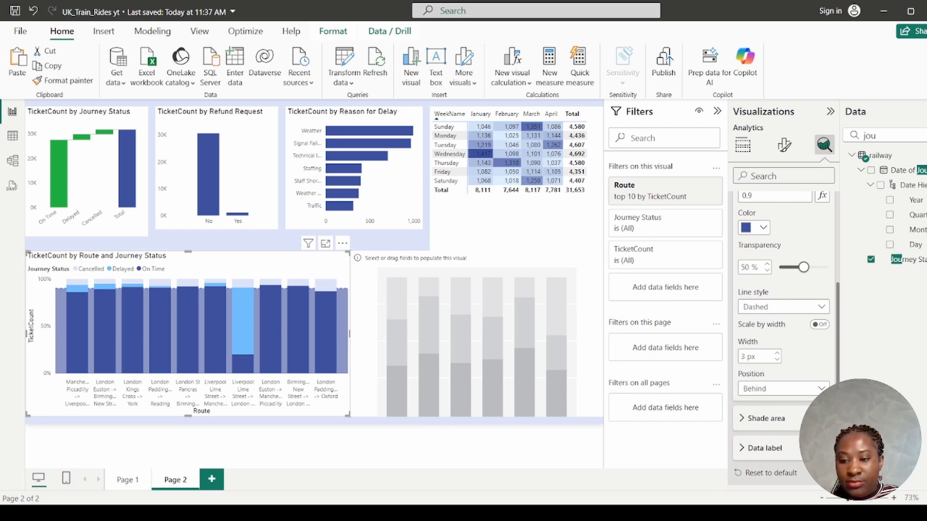
{"action": "left_click", "coordinate": [818, 418]}
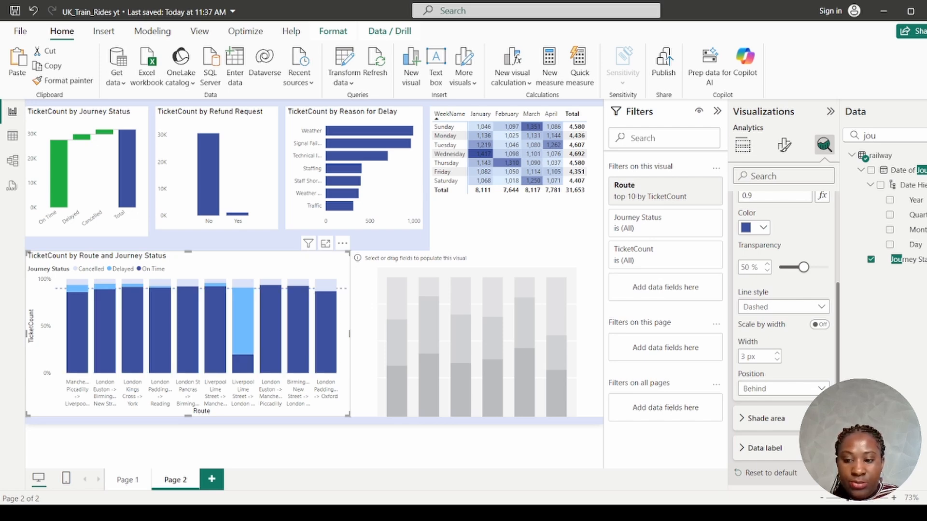
Step: Turn on the constant line's data label and set its horizontal position to Right
{"action": "left_click", "coordinate": [819, 448]}
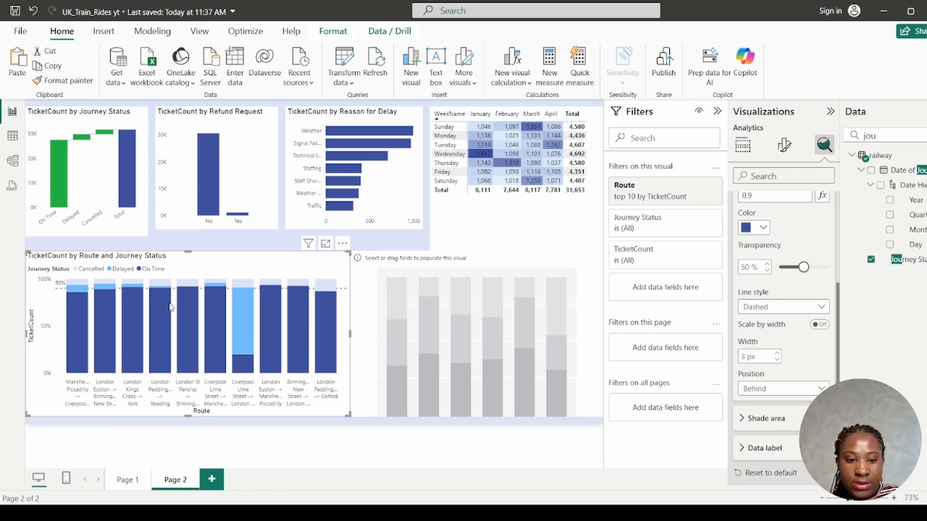
{"action": "left_click", "coordinate": [765, 448]}
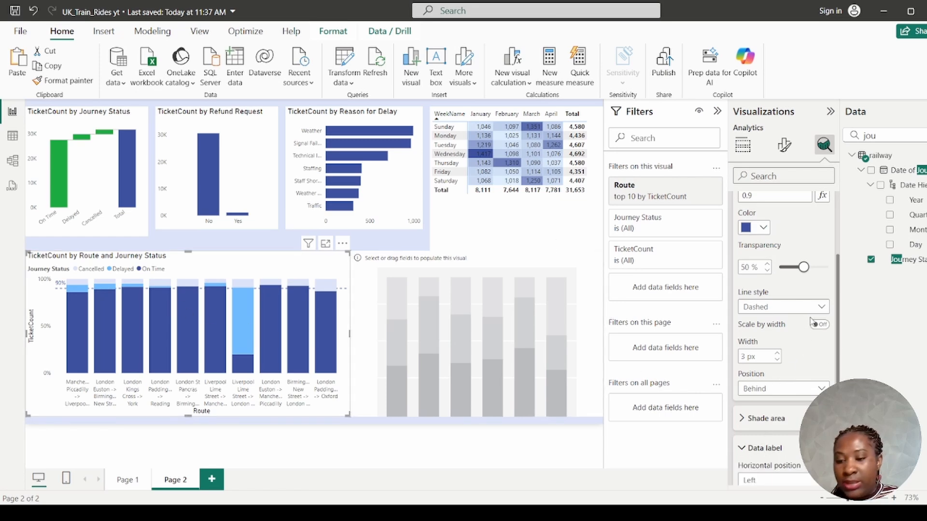
{"action": "scroll", "coordinate": [802, 351], "scroll_direction": "down", "scroll_amount": 3}
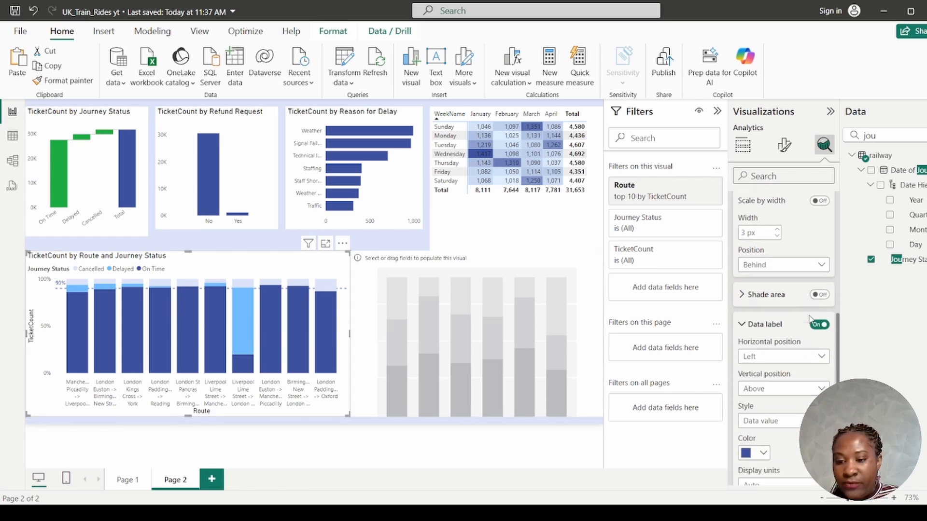
{"action": "left_click", "coordinate": [762, 358]}
{"action": "left_click", "coordinate": [761, 389]}
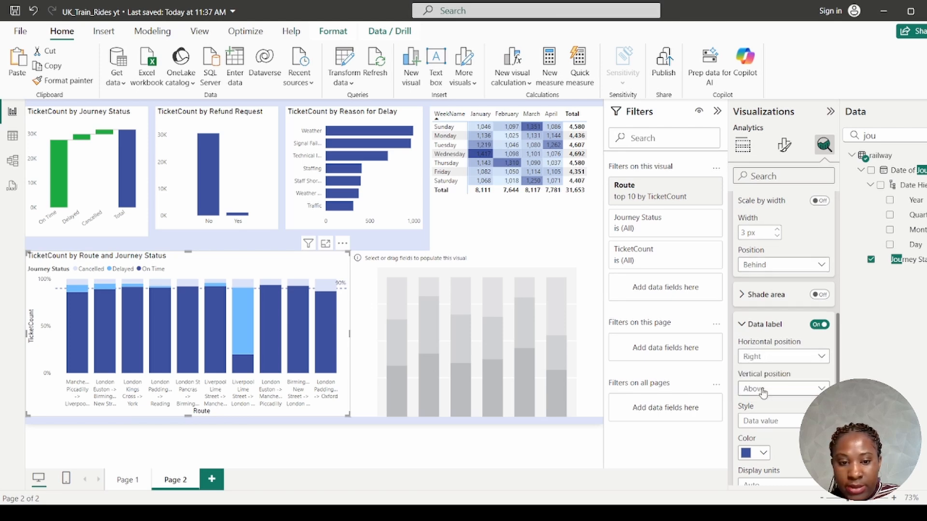
Step: Try bright green #0FF42A as the constant line's data label color and return it to dark blue
{"action": "scroll", "coordinate": [789, 362], "scroll_direction": "down", "scroll_amount": 2}
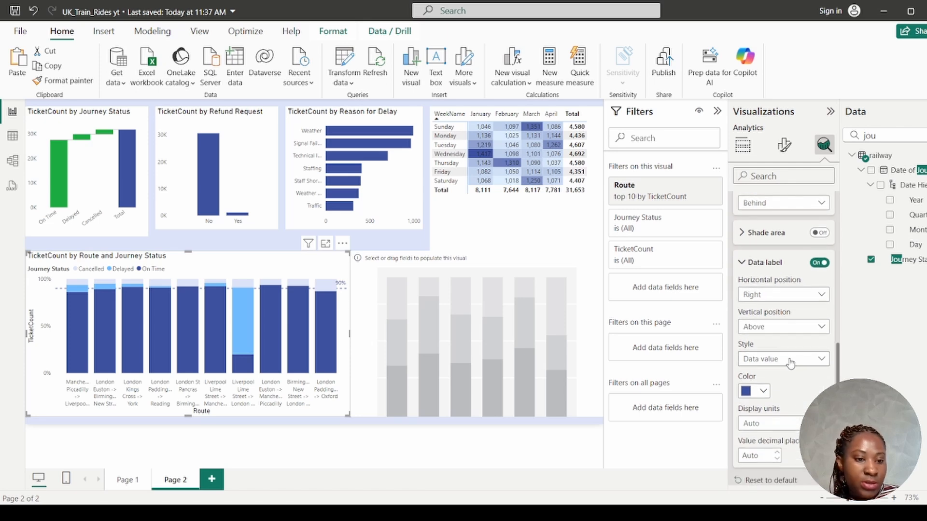
{"action": "left_click", "coordinate": [764, 392]}
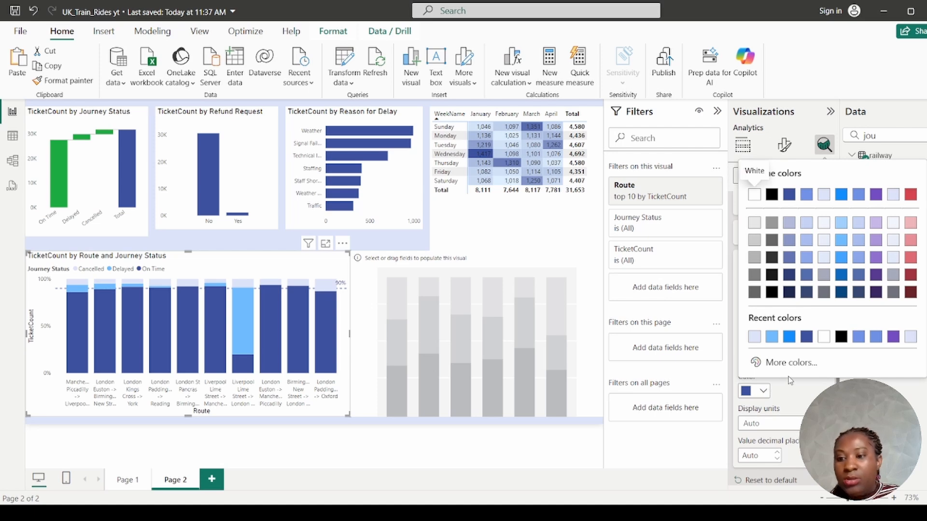
{"action": "left_click", "coordinate": [795, 364]}
{"action": "left_click", "coordinate": [808, 321]}
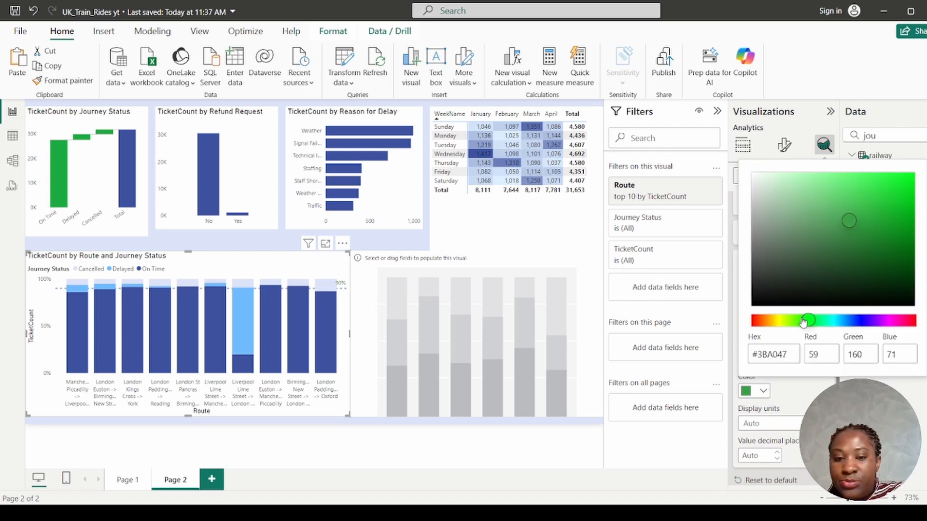
{"action": "left_click", "coordinate": [900, 178]}
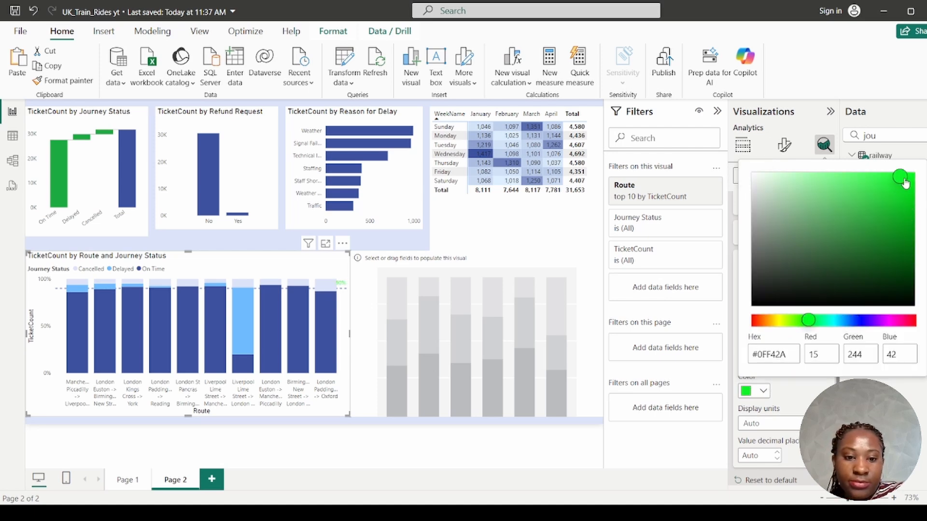
{"action": "left_click", "coordinate": [765, 391]}
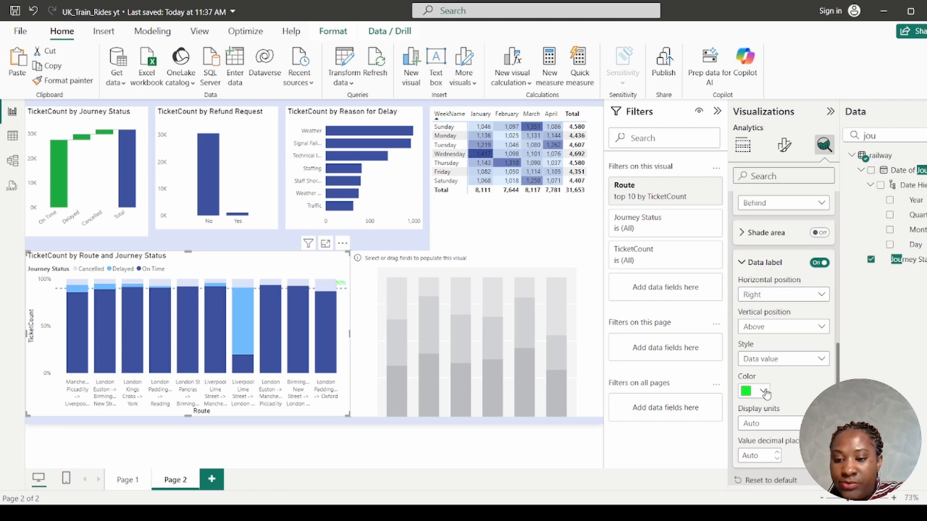
{"action": "left_click", "coordinate": [766, 392]}
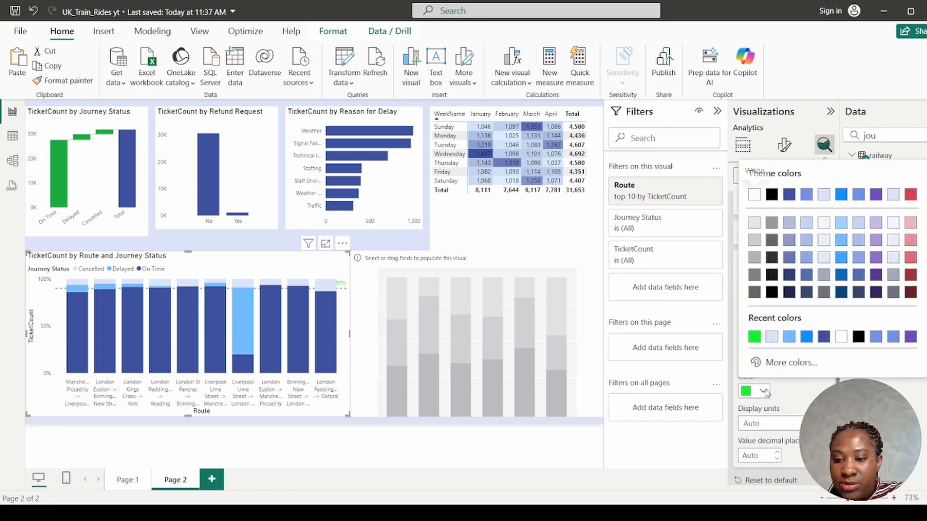
{"action": "left_click", "coordinate": [826, 338]}
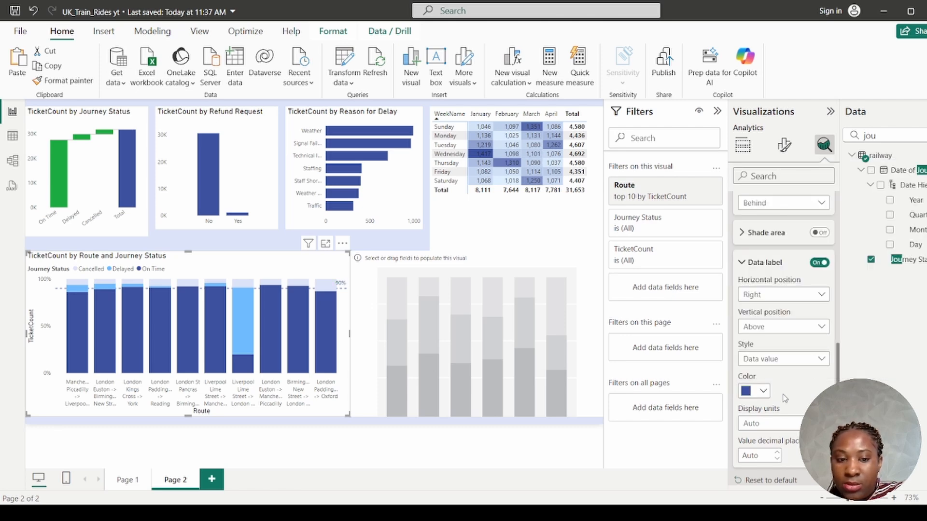
Step: Try the recent bright green on the constant line itself and settle on black as its color
{"action": "scroll", "coordinate": [748, 268], "scroll_direction": "up", "scroll_amount": 4}
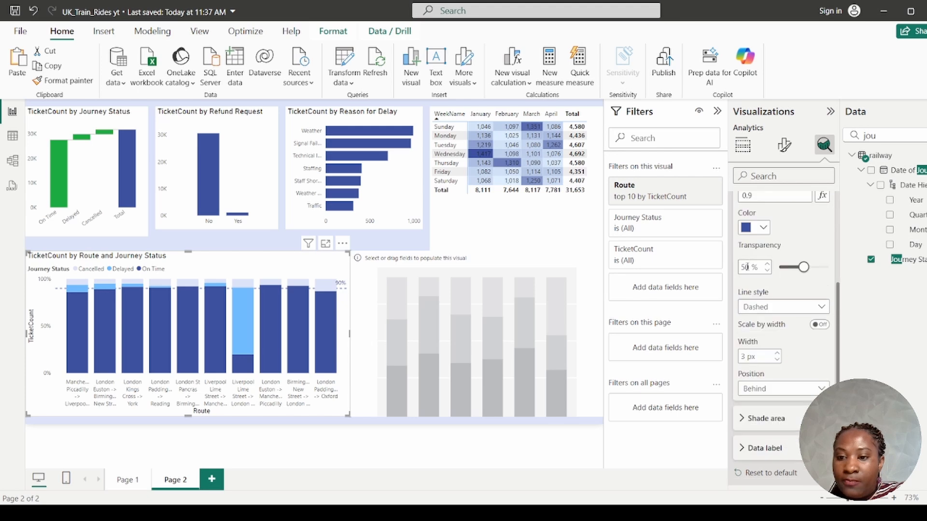
{"action": "scroll", "coordinate": [796, 271], "scroll_direction": "up", "scroll_amount": 3}
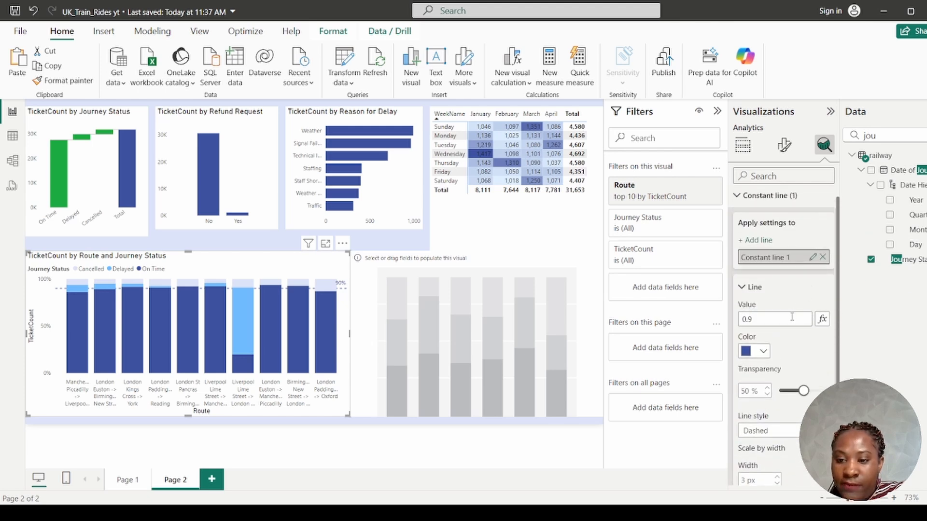
{"action": "left_click", "coordinate": [762, 352]}
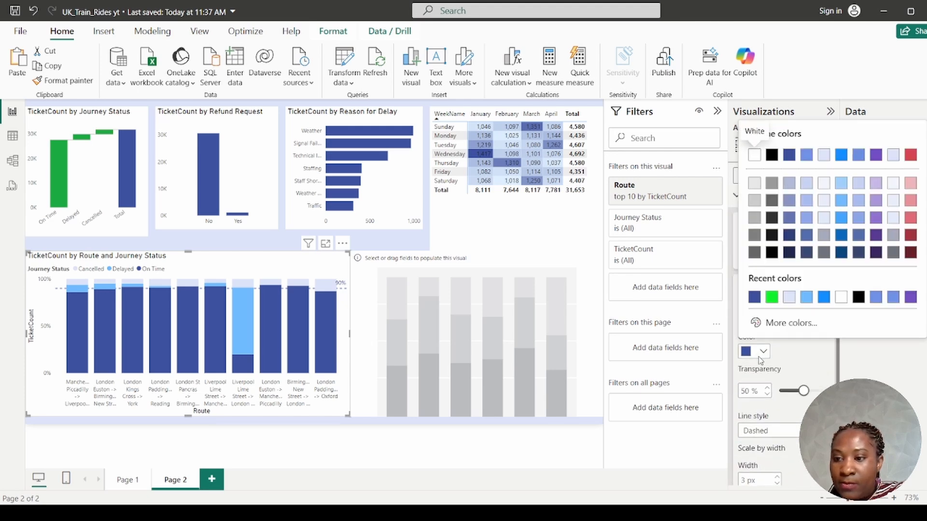
{"action": "left_click", "coordinate": [772, 297]}
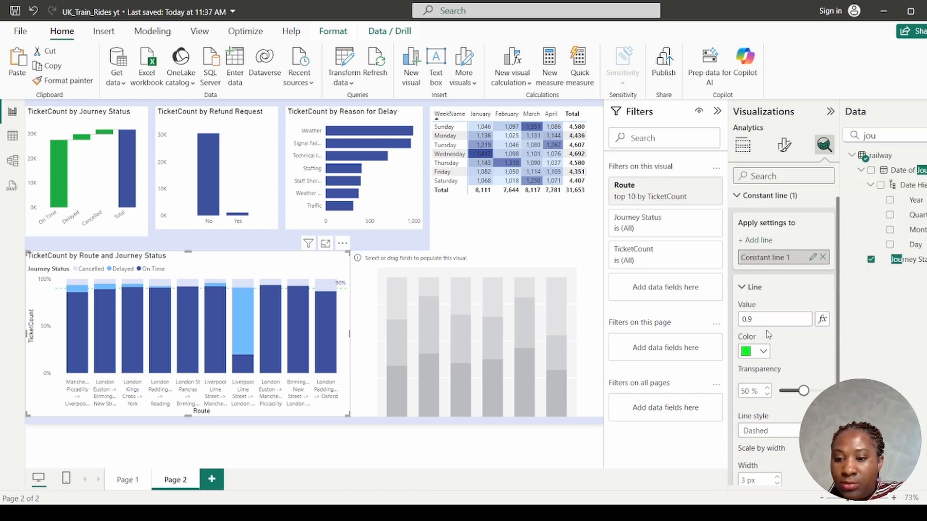
{"action": "left_click", "coordinate": [763, 351]}
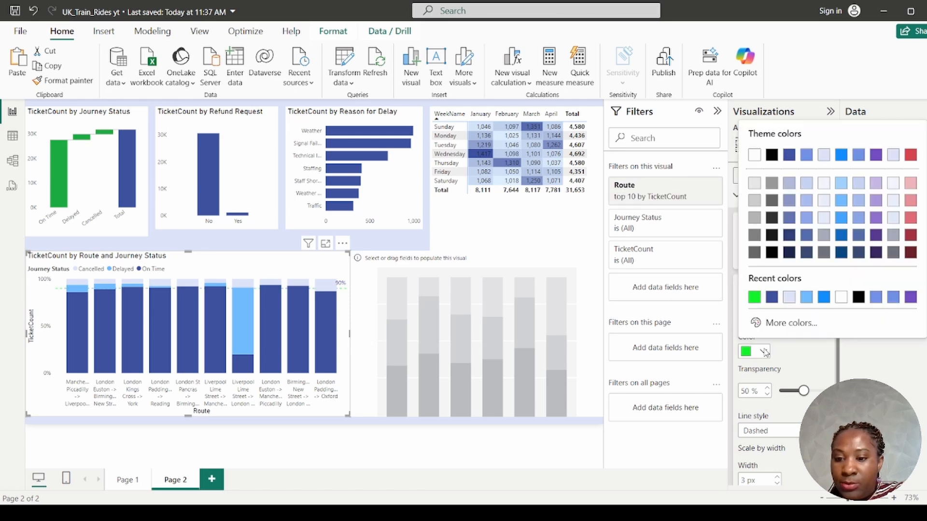
{"action": "left_click", "coordinate": [771, 155]}
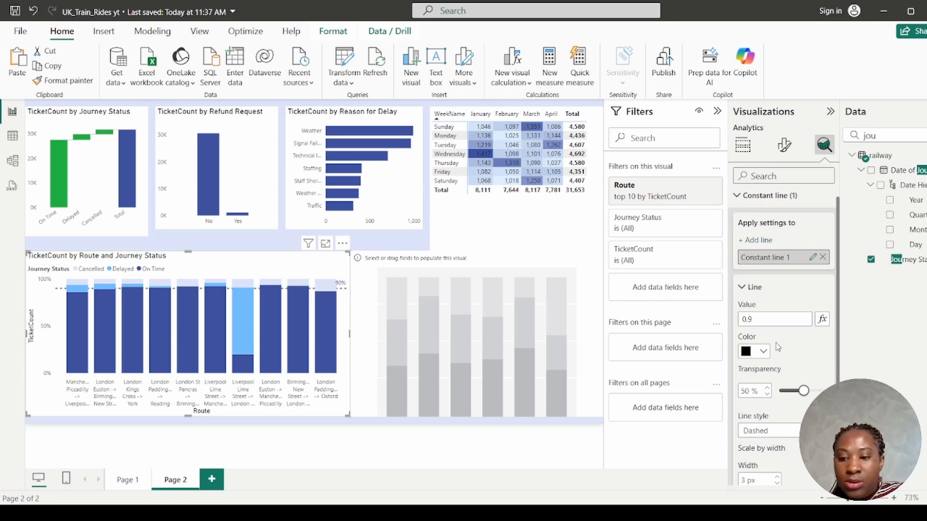
Step: Set the constant line's position to In front
{"action": "scroll", "coordinate": [789, 356], "scroll_direction": "down", "scroll_amount": 1}
{"action": "scroll", "coordinate": [789, 356], "scroll_direction": "down", "scroll_amount": 1}
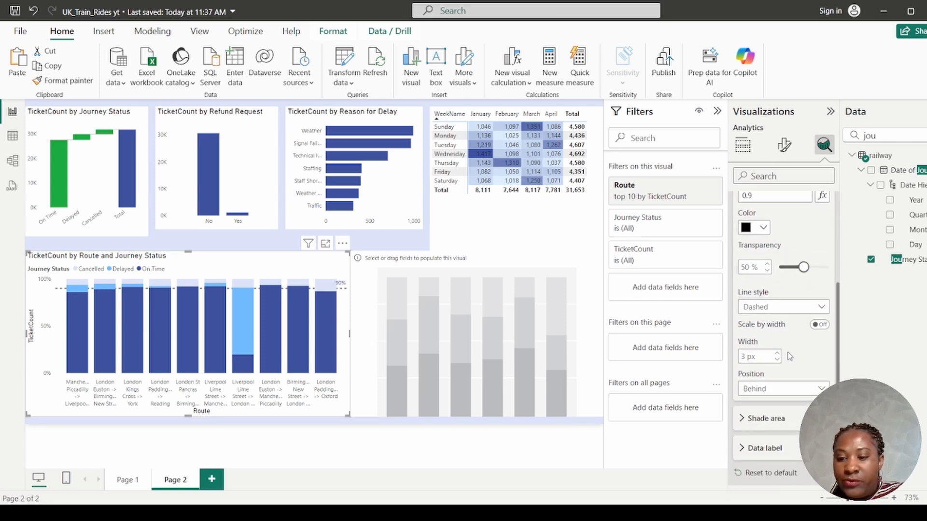
{"action": "left_click", "coordinate": [777, 389]}
{"action": "left_click", "coordinate": [763, 419]}
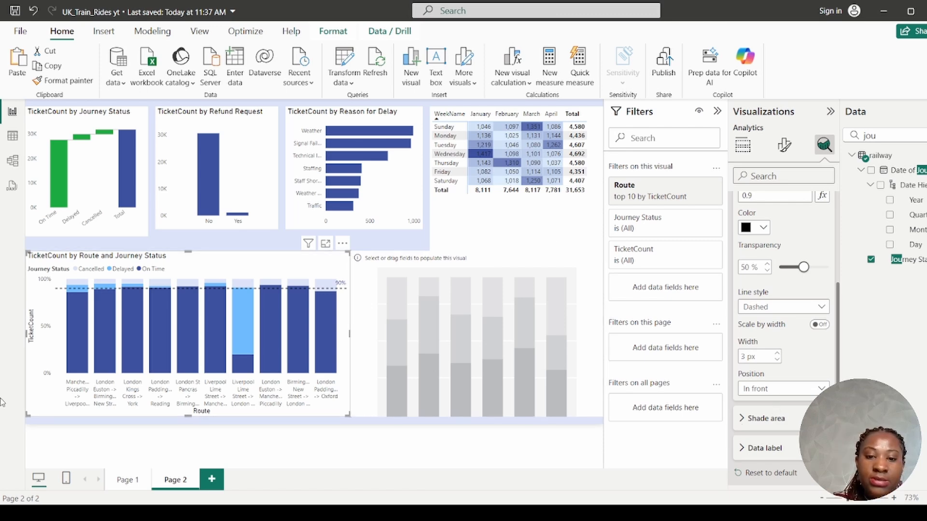
Step: Search the fields for "hou" and place DepartHour on the empty stacked column chart's X-axis
{"action": "left_click", "coordinate": [453, 359]}
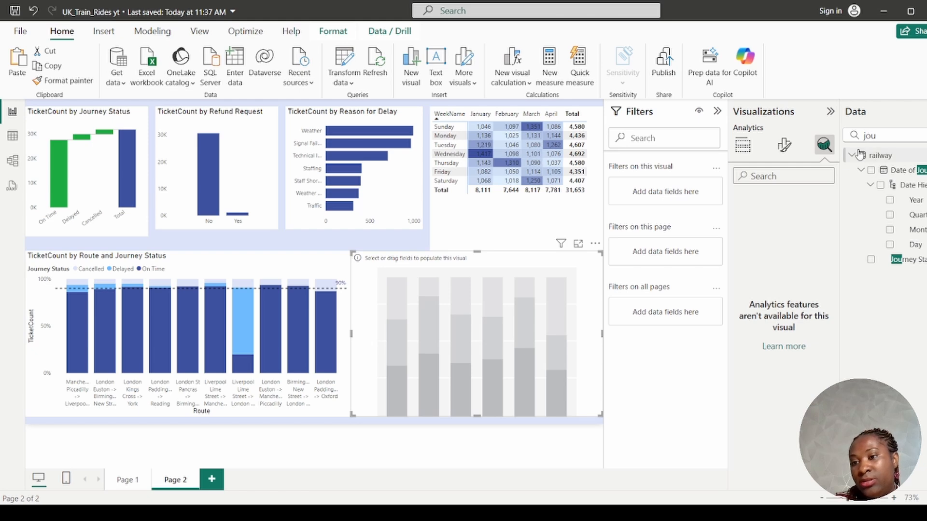
{"action": "left_click_drag", "start_coordinate": [881, 136], "coordinate": [827, 135]}
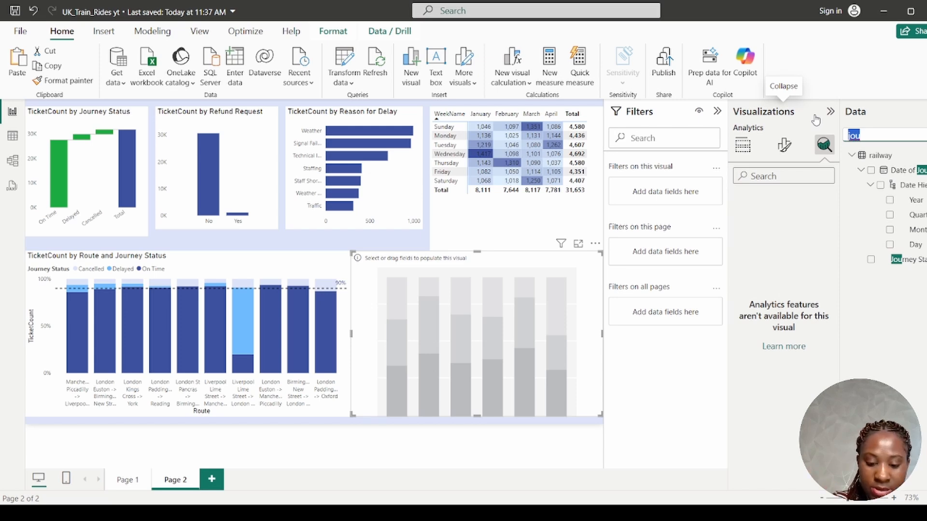
{"action": "key", "text": "BackSpace"}
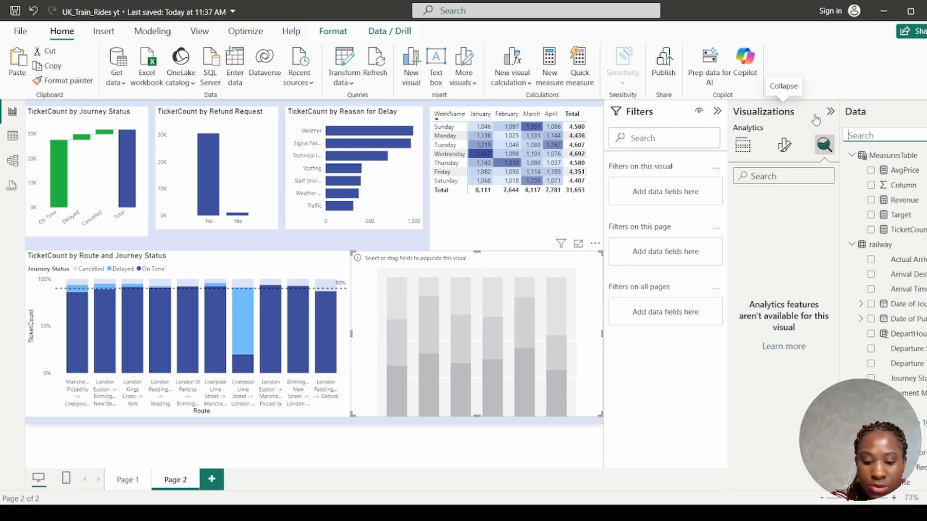
{"action": "type", "text": "hou"}
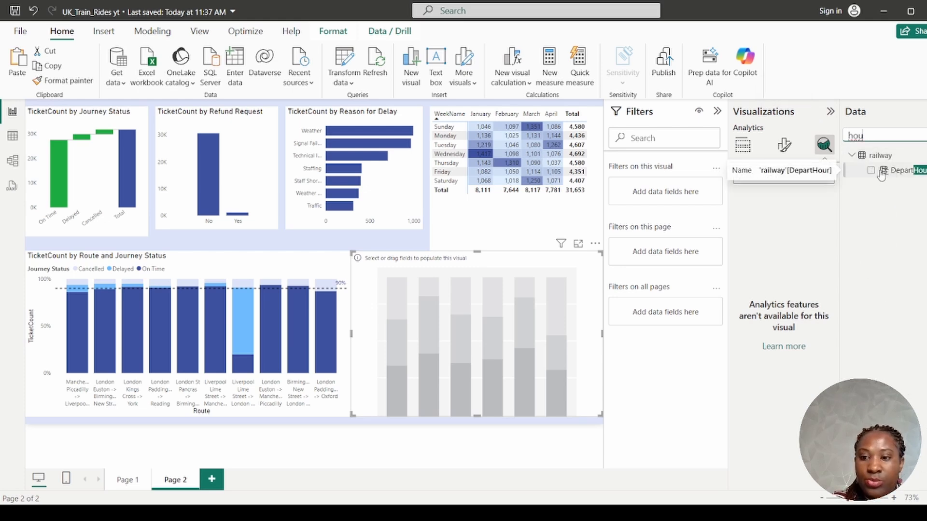
{"action": "left_click_drag", "start_coordinate": [882, 175], "coordinate": [796, 337]}
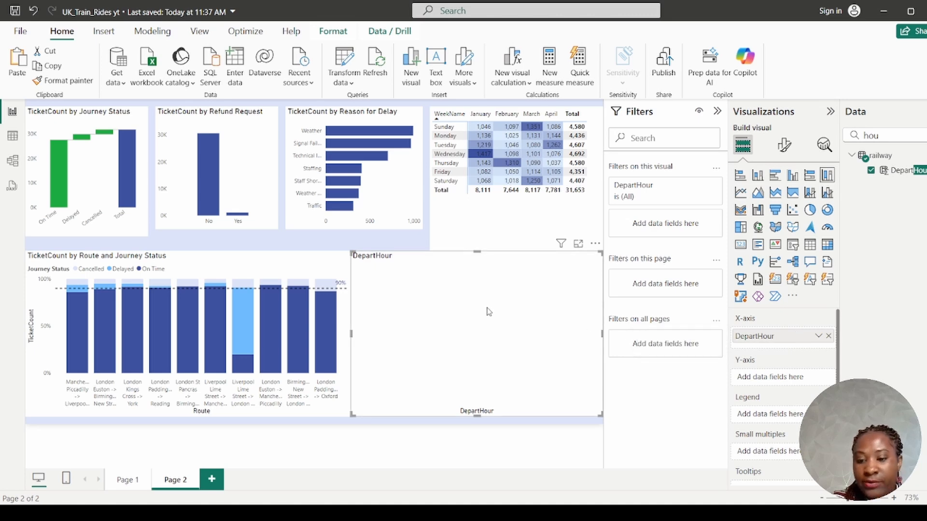
Step: Delete the DepartHour chart and place a copy of the route and journey status chart in its spot
{"action": "key", "text": "Delete"}
{"action": "left_click", "coordinate": [327, 268]}
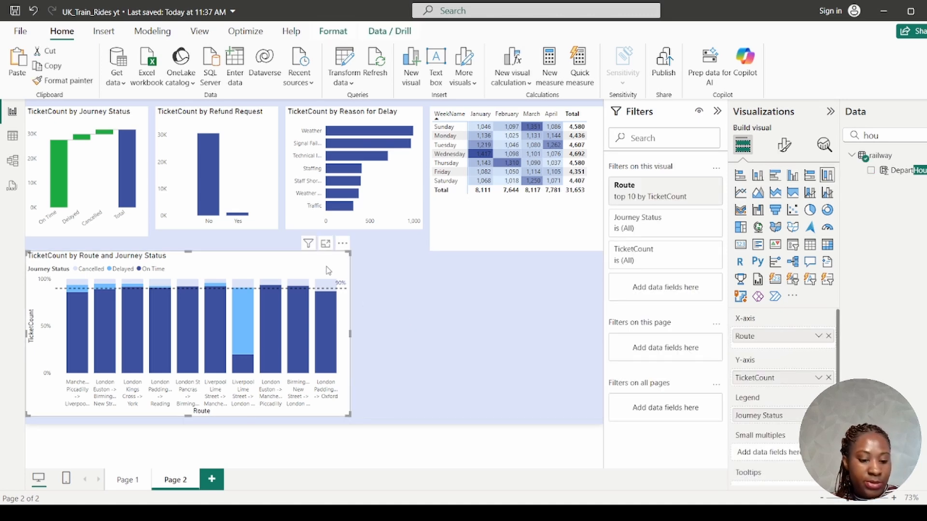
{"action": "key", "text": "ctrl+c"}
{"action": "key", "text": "ctrl+v"}
{"action": "left_click_drag", "start_coordinate": [287, 278], "coordinate": [548, 282]}
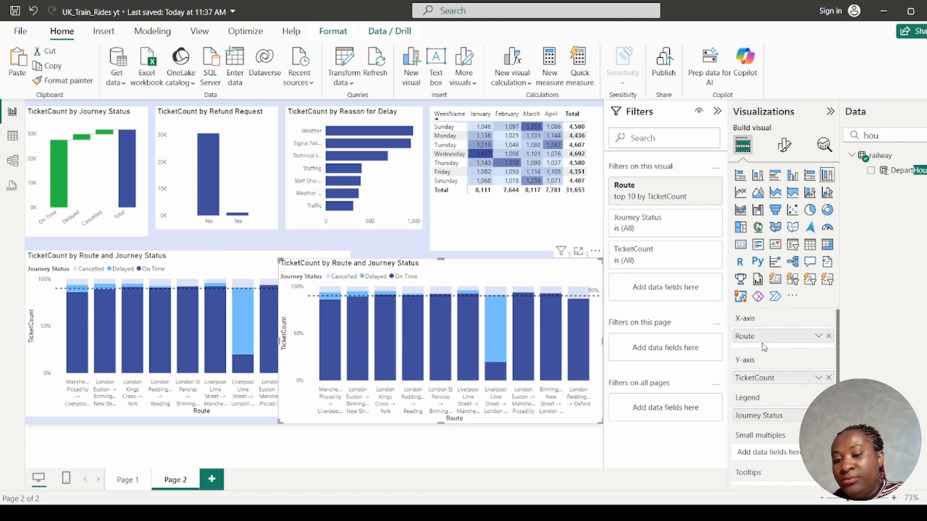
Step: Replace Route with DepartHour on the copied chart's X-axis and leave its legend empty, keeping TicketCount on the Y-axis
{"action": "left_click", "coordinate": [829, 378]}
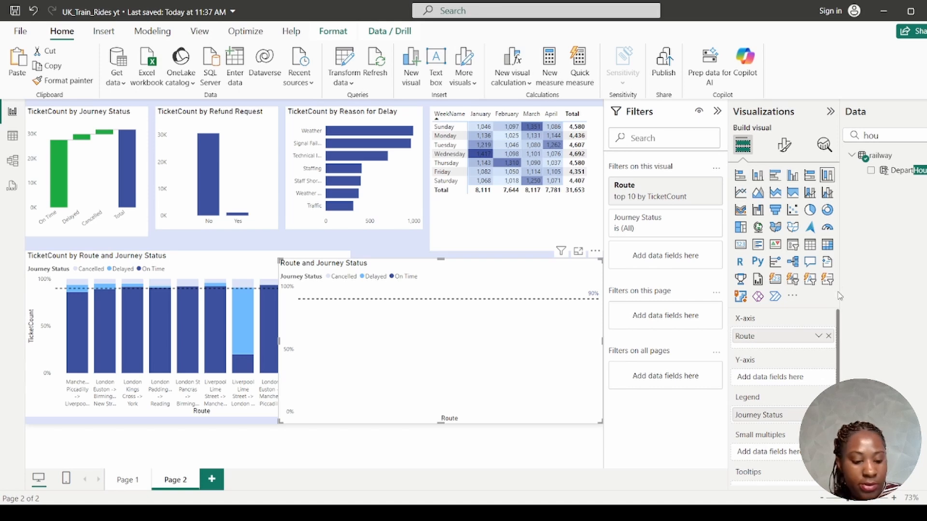
{"action": "key", "text": "ctrl+z"}
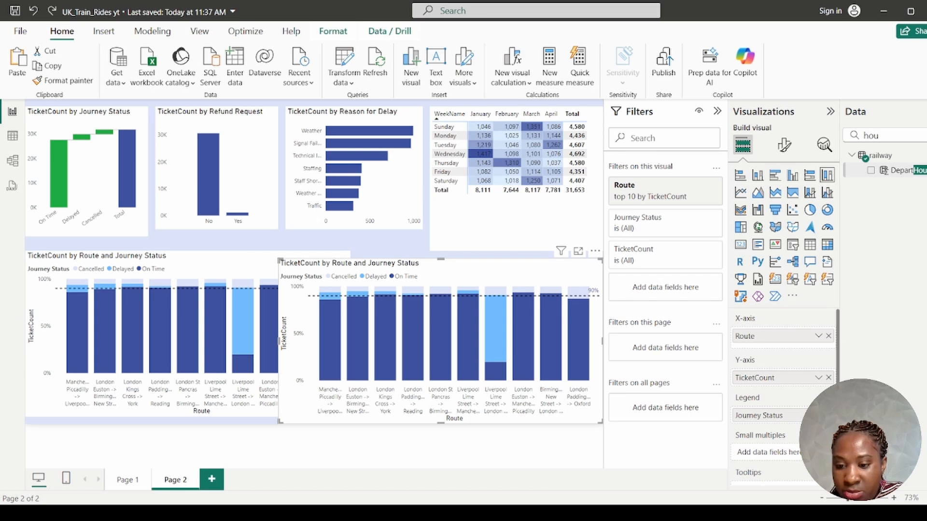
{"action": "left_click_drag", "start_coordinate": [902, 170], "coordinate": [761, 416]}
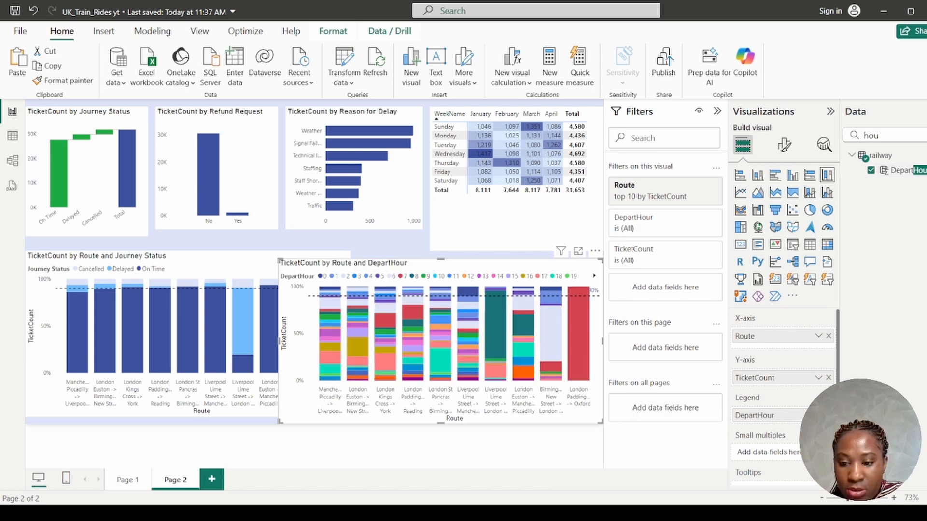
{"action": "left_click_drag", "start_coordinate": [901, 171], "coordinate": [802, 336]}
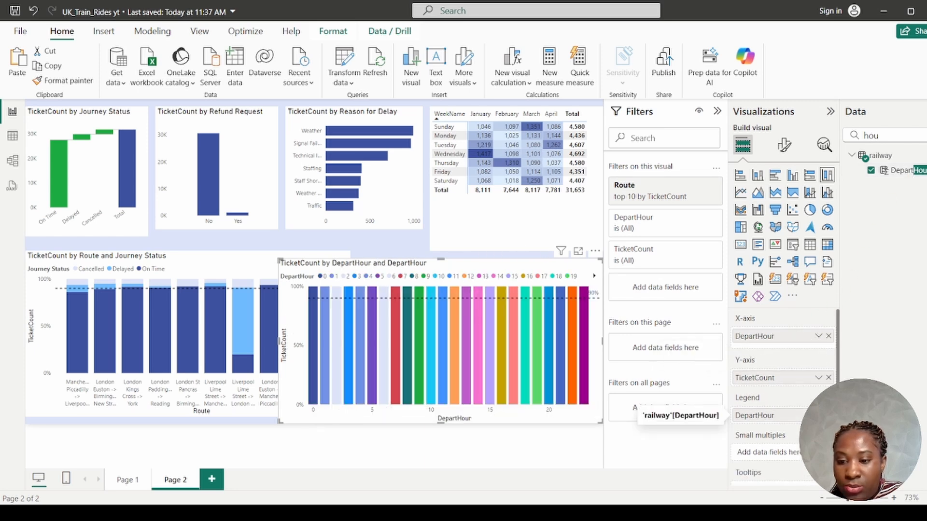
{"action": "left_click", "coordinate": [828, 416]}
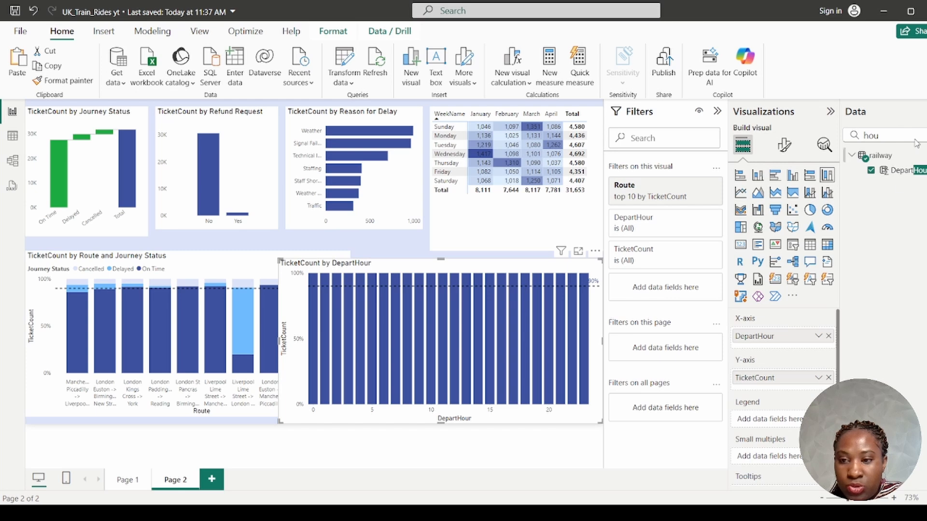
Step: Search the fields for "stat" and add Journey Status as the departure hour chart's legend
{"action": "double_click", "coordinate": [887, 140]}
{"action": "type", "text": "sta"}
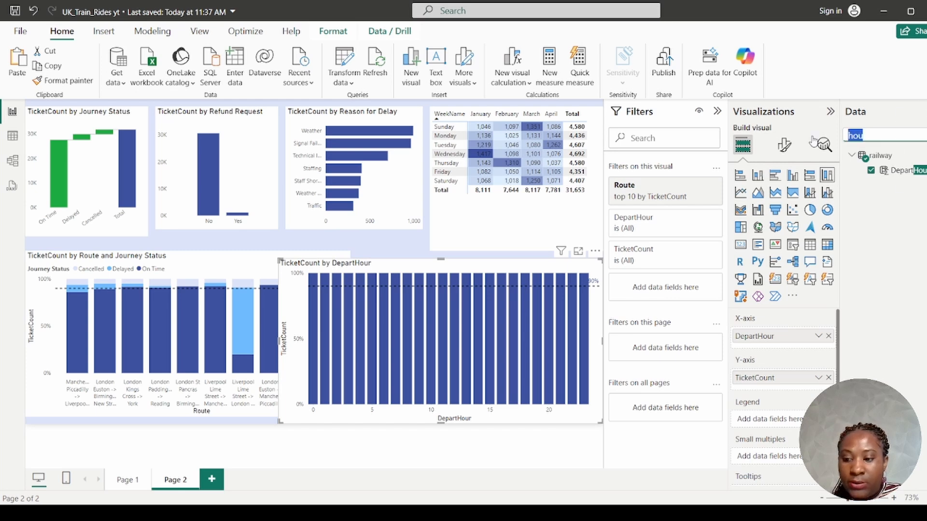
{"action": "type", "text": "t"}
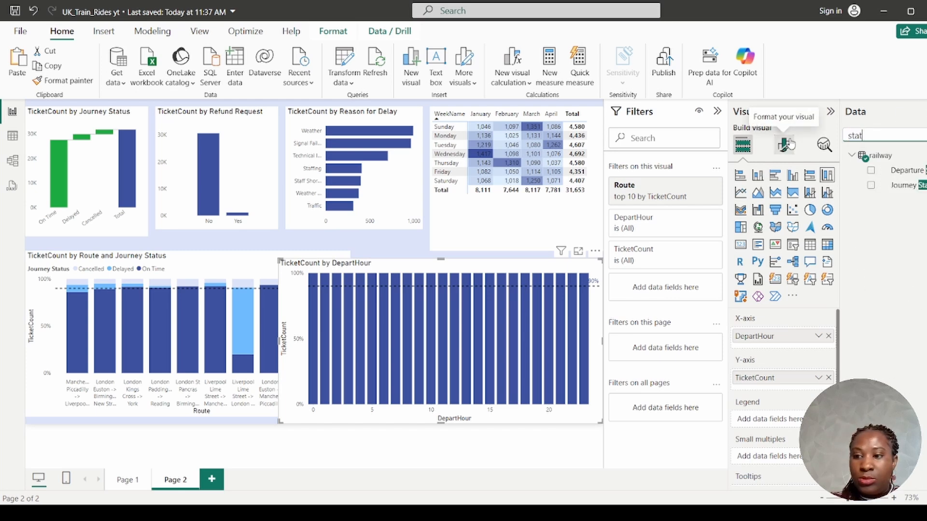
{"action": "left_click_drag", "start_coordinate": [886, 235], "coordinate": [793, 422]}
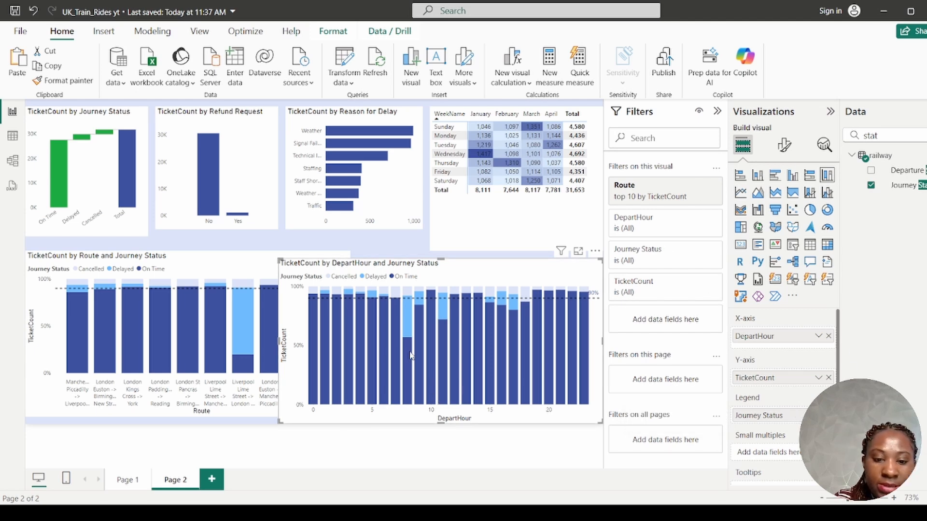
{"action": "mouse_move", "coordinate": [409, 319]}
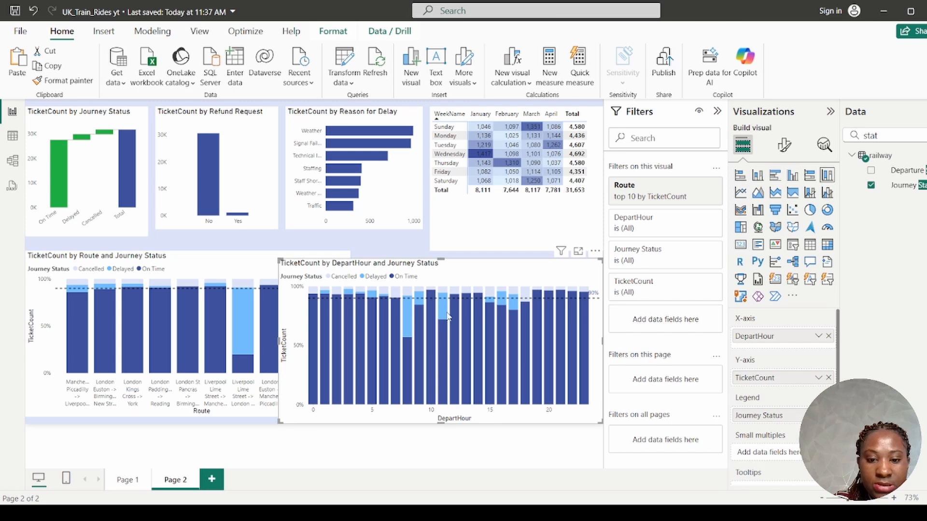
{"action": "mouse_move", "coordinate": [447, 313]}
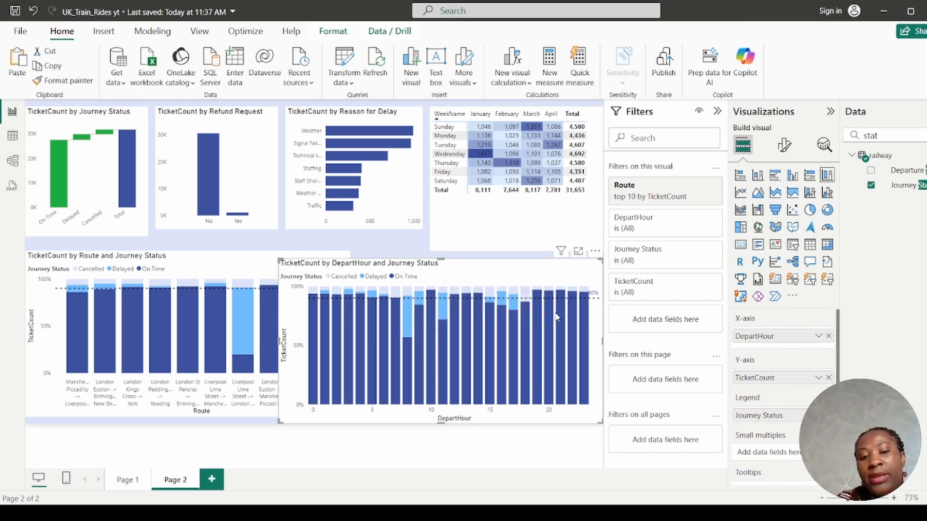
{"action": "mouse_move", "coordinate": [557, 315]}
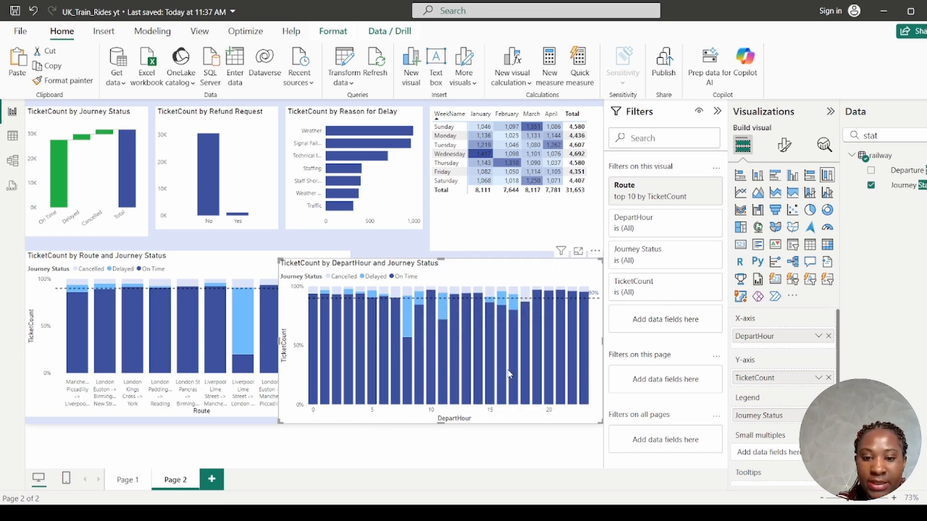
{"action": "mouse_move", "coordinate": [540, 370]}
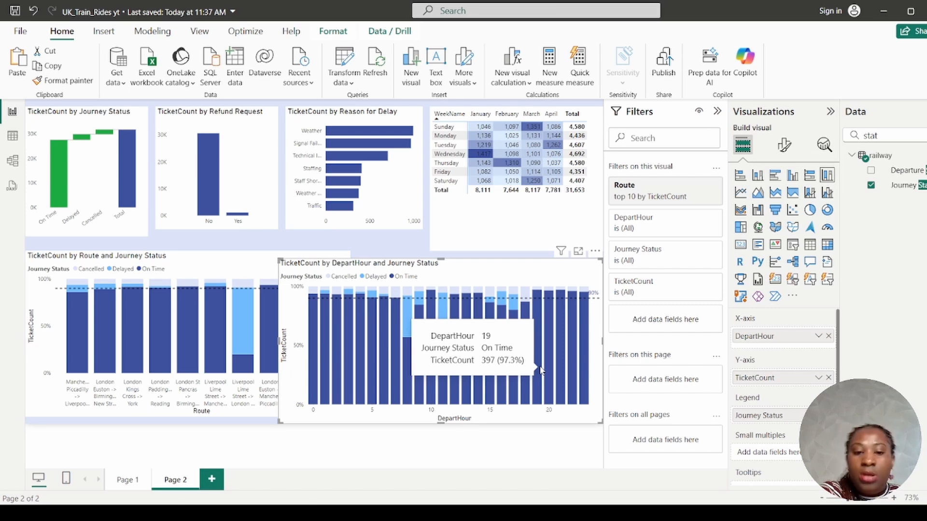
Step: Start a new calculated column named JourneyStatusNew in the railway table
{"action": "left_click", "coordinate": [13, 137]}
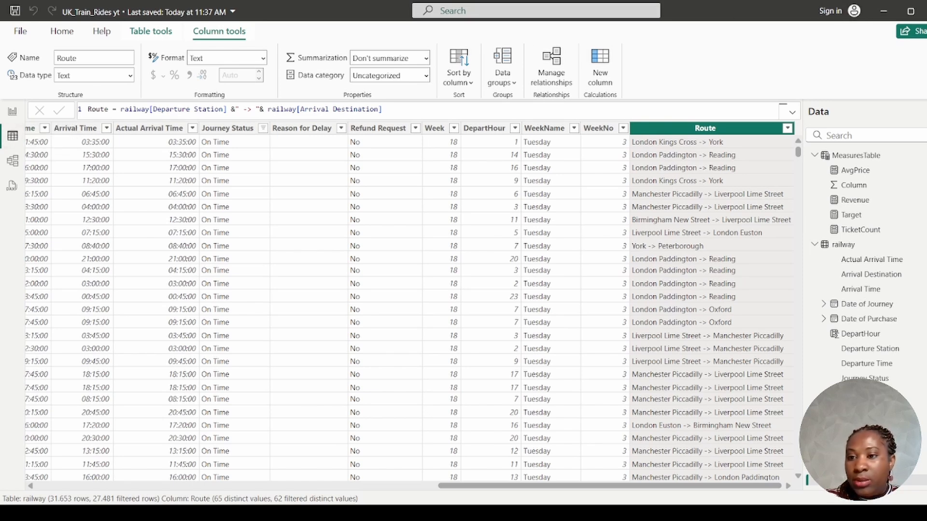
{"action": "left_click", "coordinate": [829, 248]}
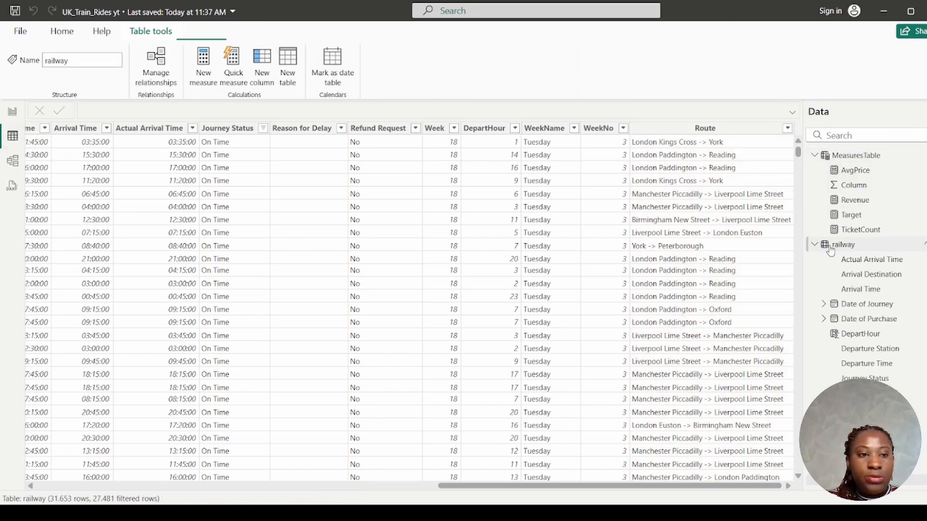
{"action": "left_click", "coordinate": [261, 59]}
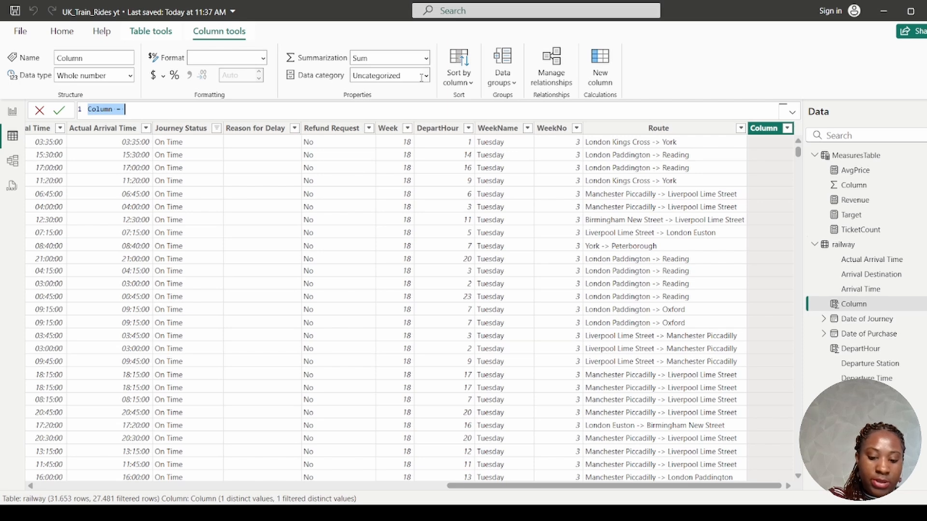
{"action": "type", "text": "Journe"}
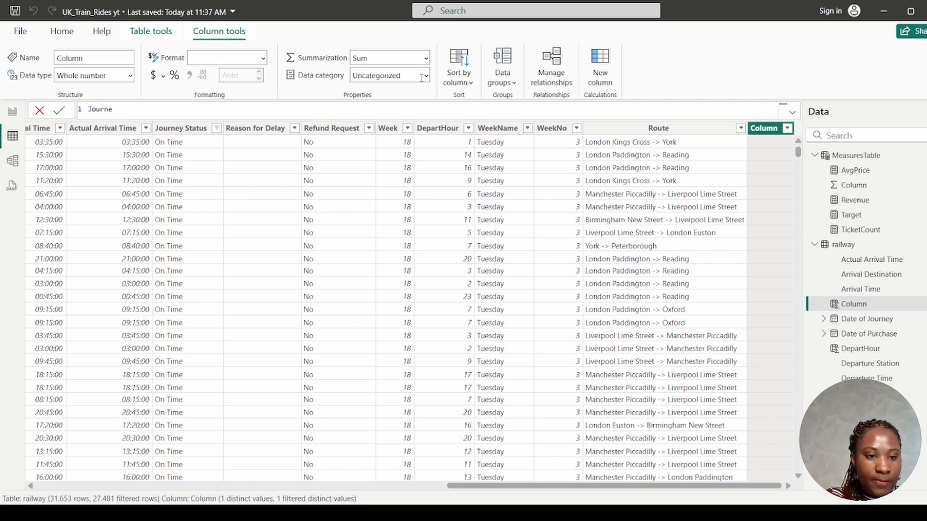
{"action": "type", "text": "y"}
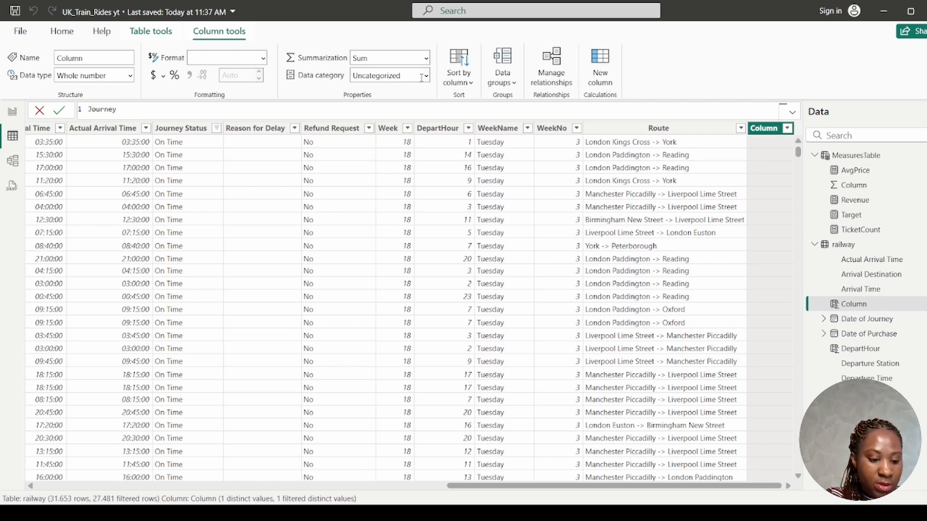
{"action": "type", "text": "Sta"}
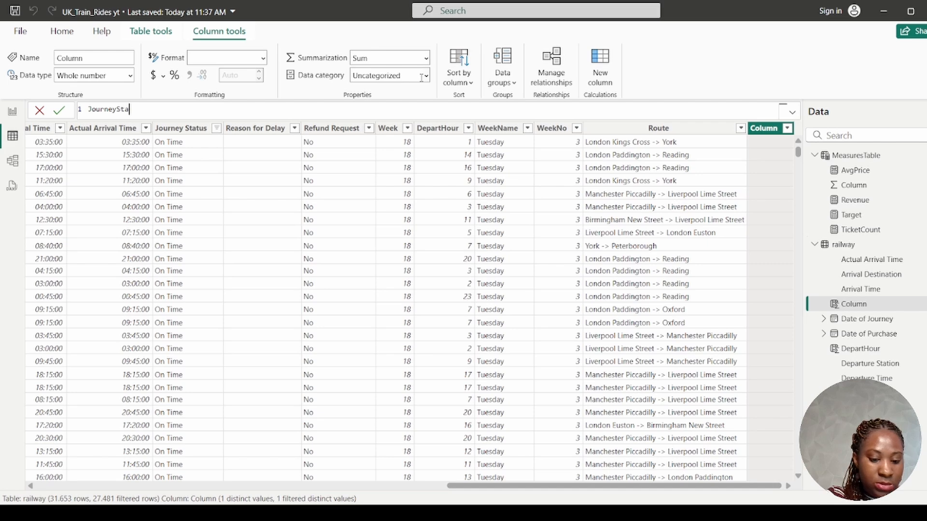
{"action": "type", "text": "tu"}
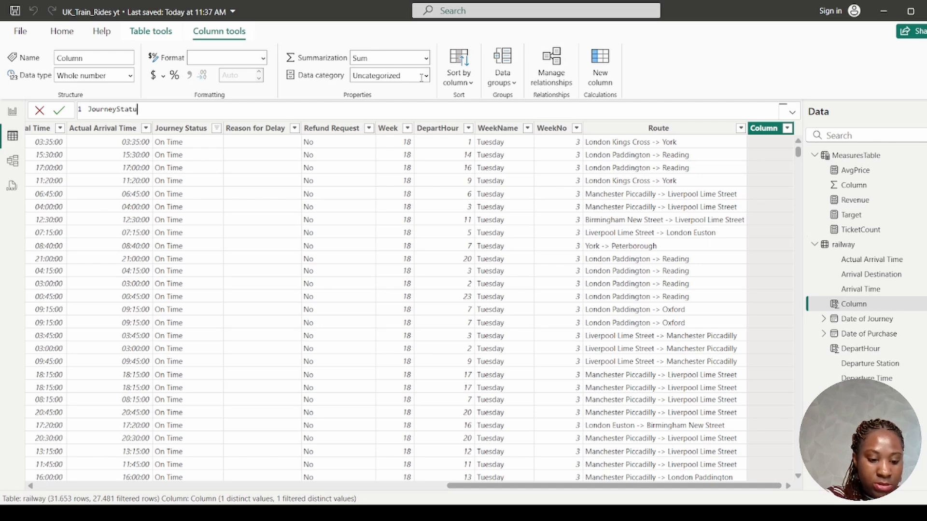
{"action": "type", "text": "sNew "}
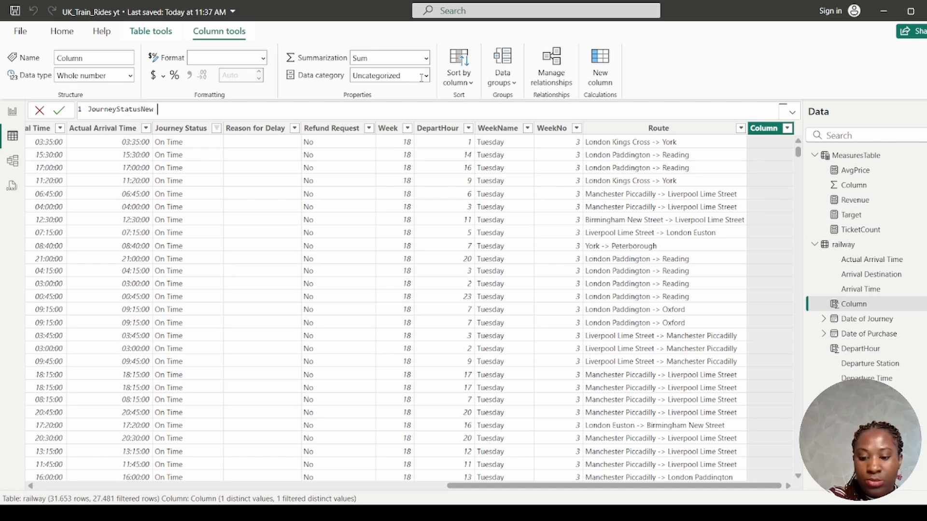
{"action": "type", "text": "="}
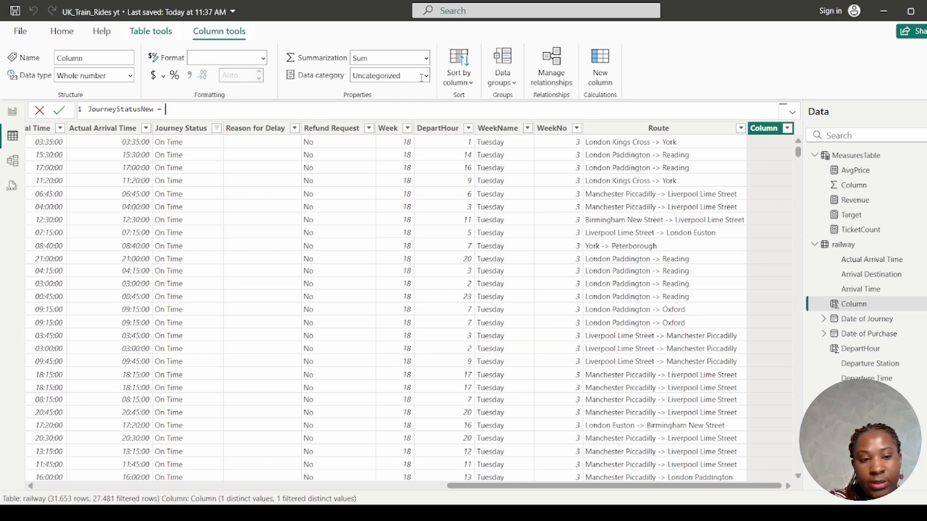
Step: Begin the JourneyStatusNew formula with an IF function testing whether railway[Journey Status] equals "On Time"
{"action": "type", "text": "i"}
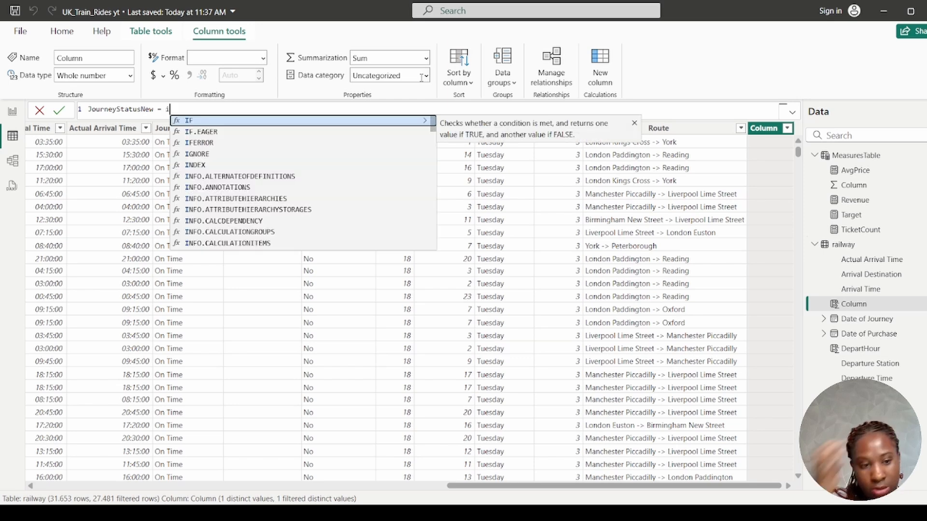
{"action": "type", "text": "f"}
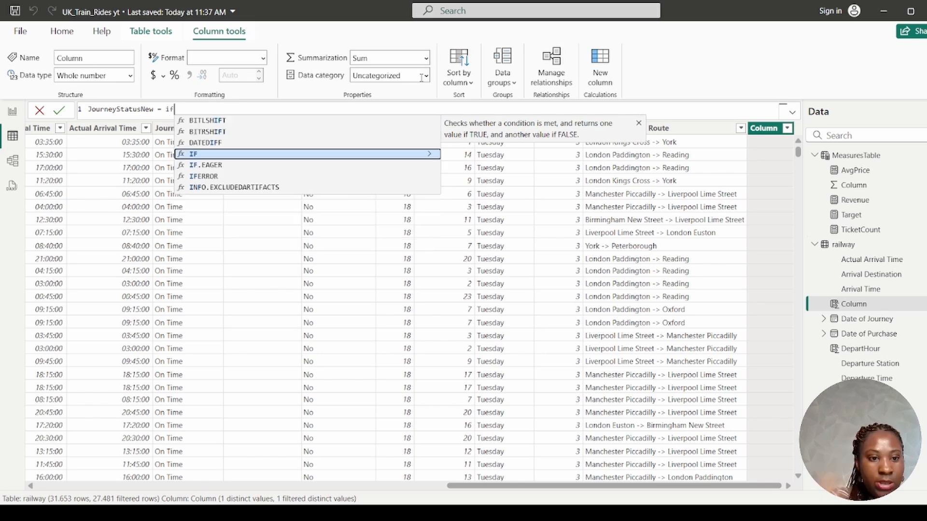
{"action": "key", "text": "Tab"}
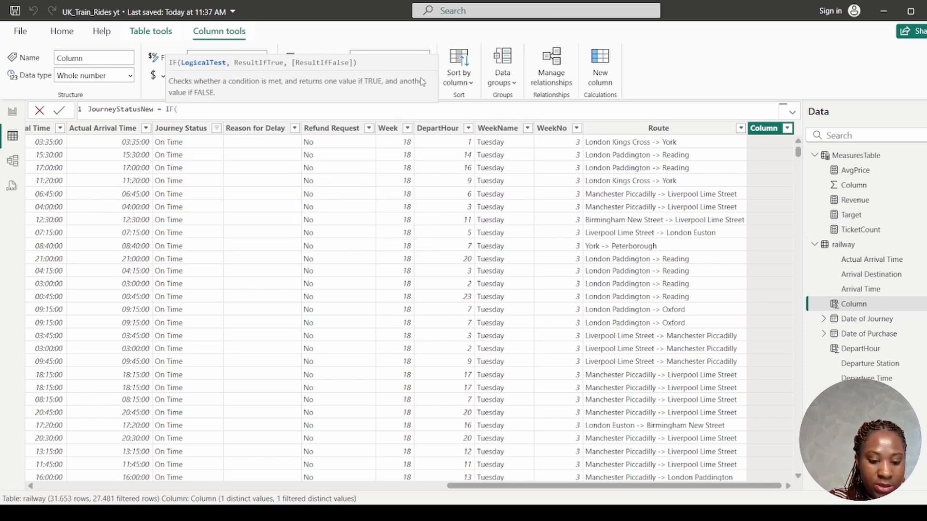
{"action": "type", "text": "journ"}
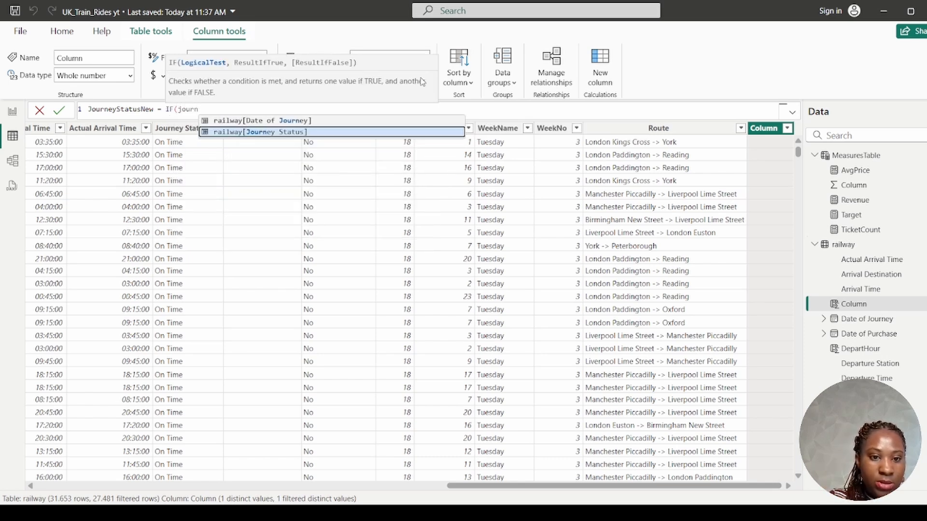
{"action": "key", "text": "Tab"}
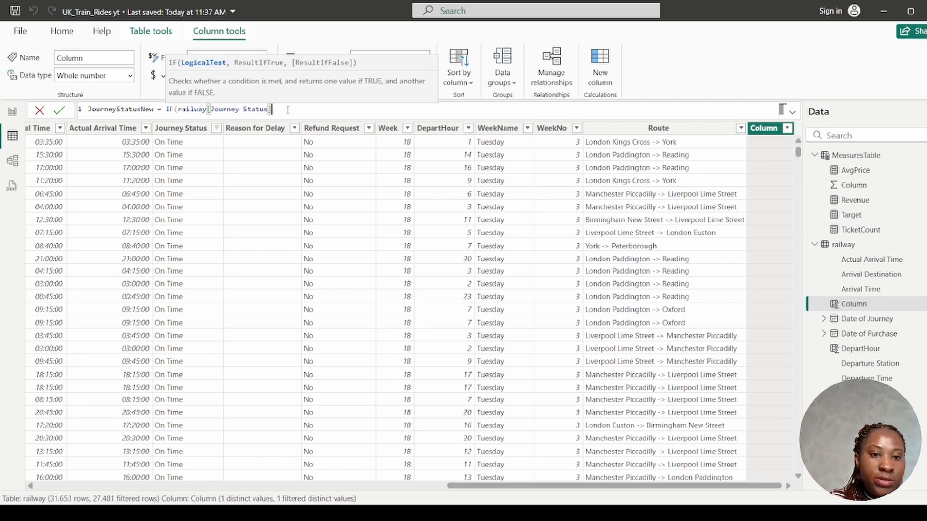
{"action": "type", "text": "= "}
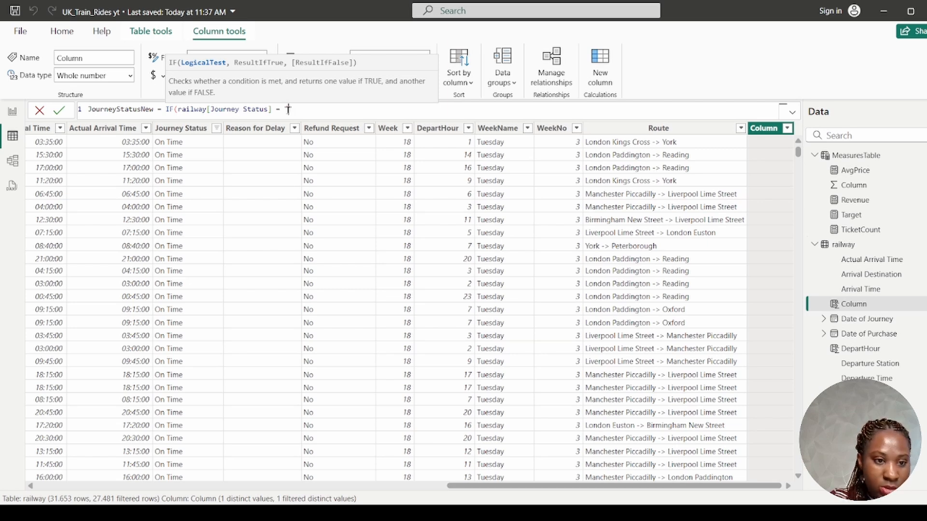
{"action": "type", "text": "\"On Time"}
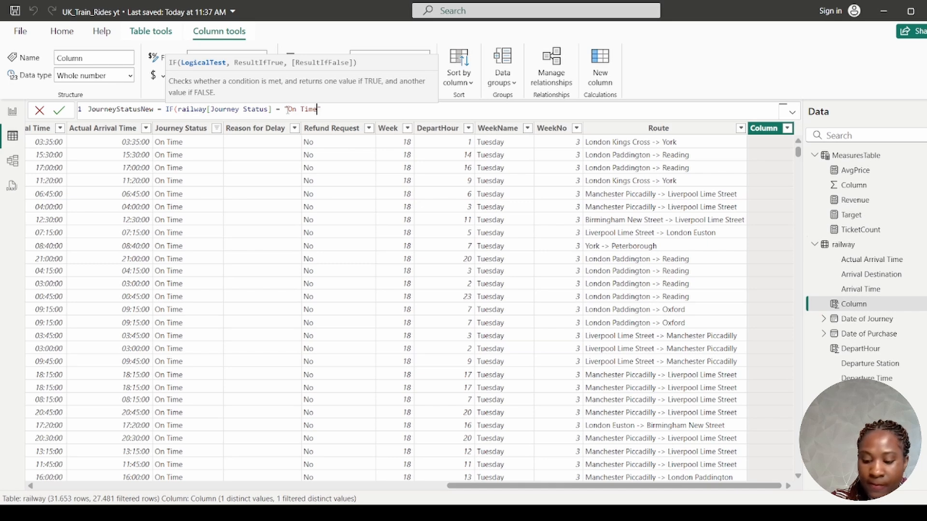
{"action": "type", "text": "\","}
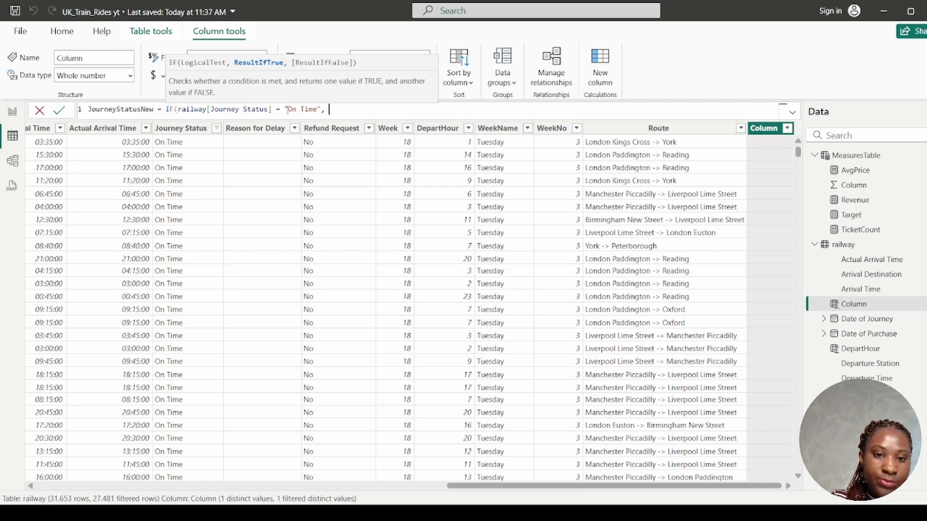
Step: Add "On Time" as the IF function's true result, removing the surplus quotation mark
{"action": "left_click_drag", "start_coordinate": [284, 109], "coordinate": [323, 109]}
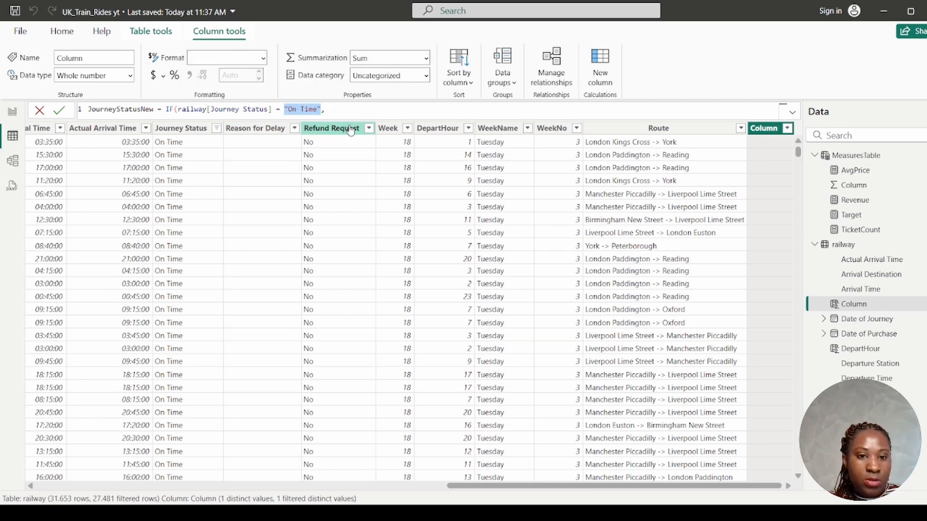
{"action": "left_click", "coordinate": [340, 109]}
{"action": "type", "text": "\"On Time\","}
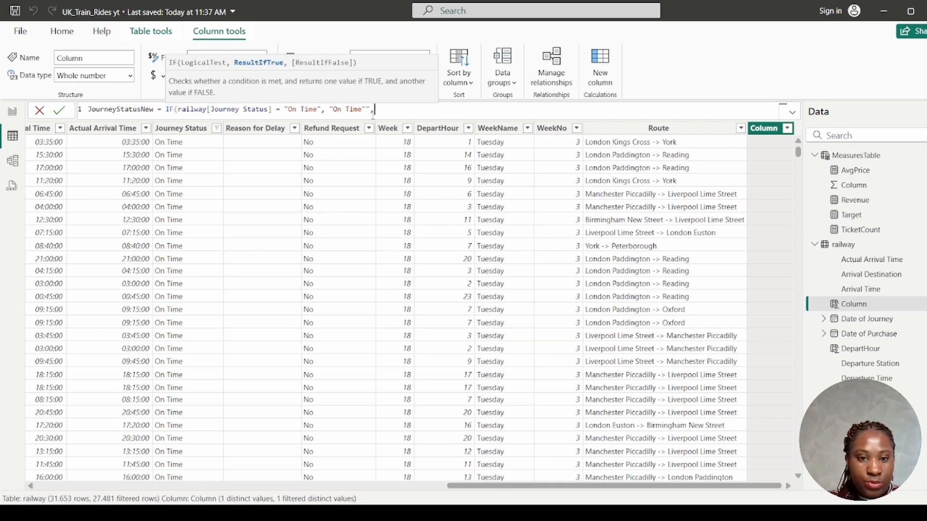
{"action": "left_click", "coordinate": [370, 113]}
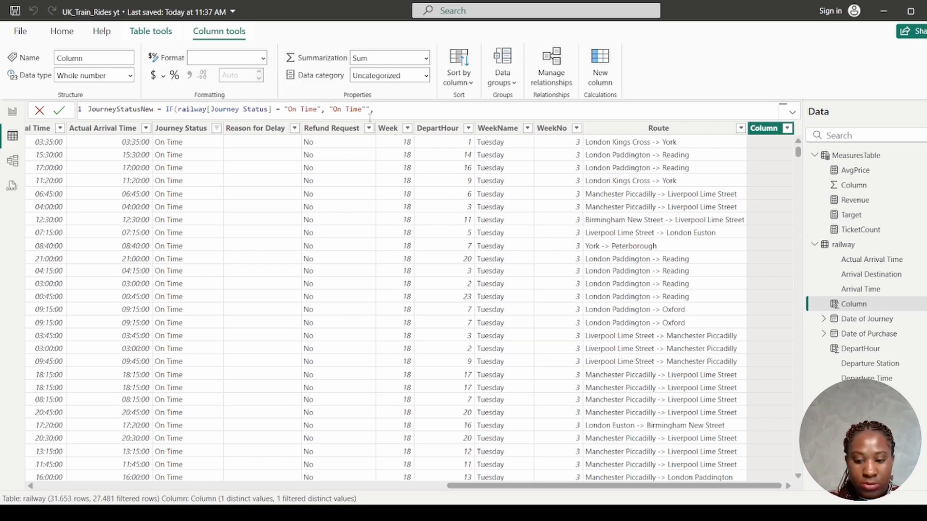
{"action": "key", "text": "BackSpace"}
{"action": "left_click", "coordinate": [386, 110]}
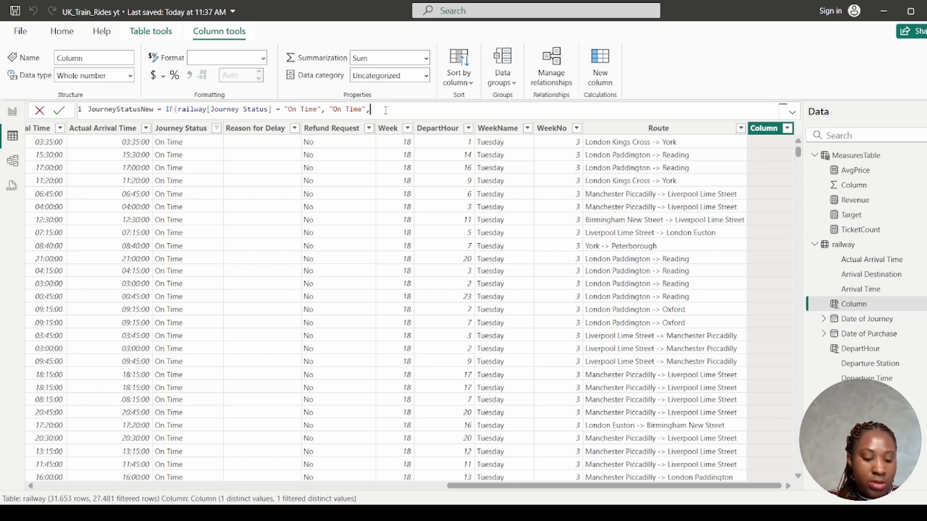
Step: Add "Late" as the IF function's false result and commit the JourneyStatusNew column formula
{"action": "type", "text": "\"On Time\""}
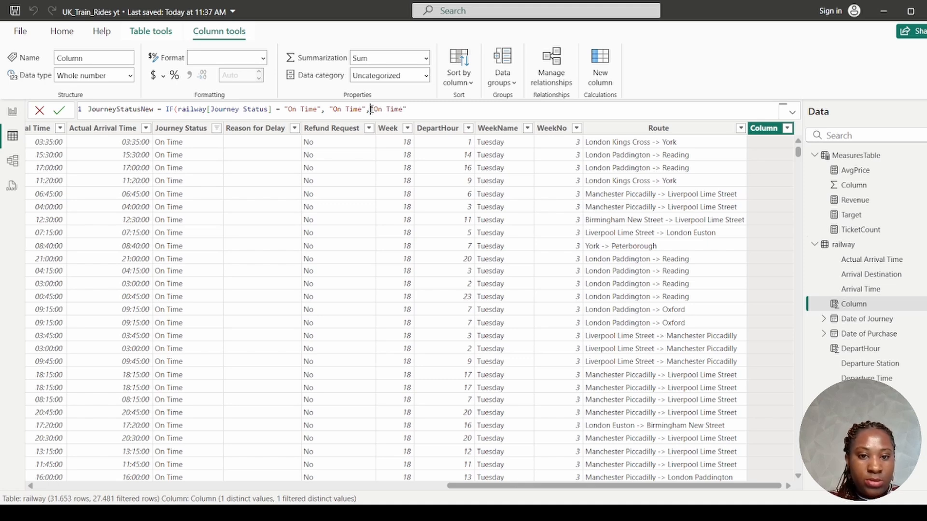
{"action": "left_click_drag", "start_coordinate": [371, 110], "coordinate": [403, 111]}
{"action": "type", "text": "Lat"}
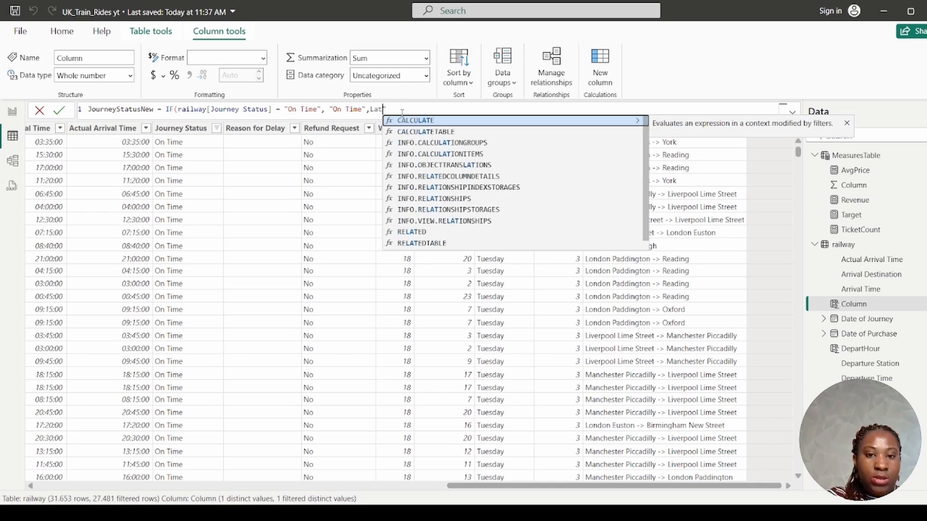
{"action": "type", "text": "e"}
{"action": "left_click", "coordinate": [413, 106]}
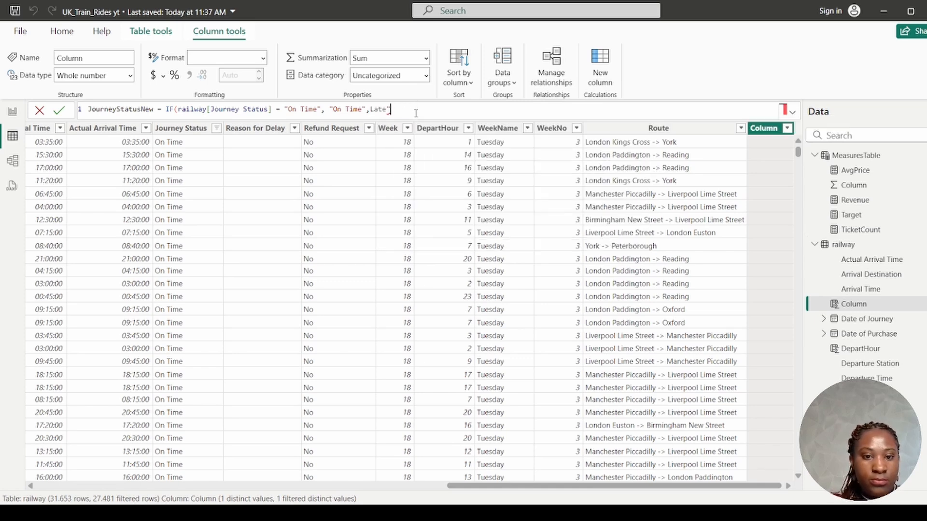
{"action": "left_click", "coordinate": [370, 110]}
{"action": "double_click", "coordinate": [371, 110]}
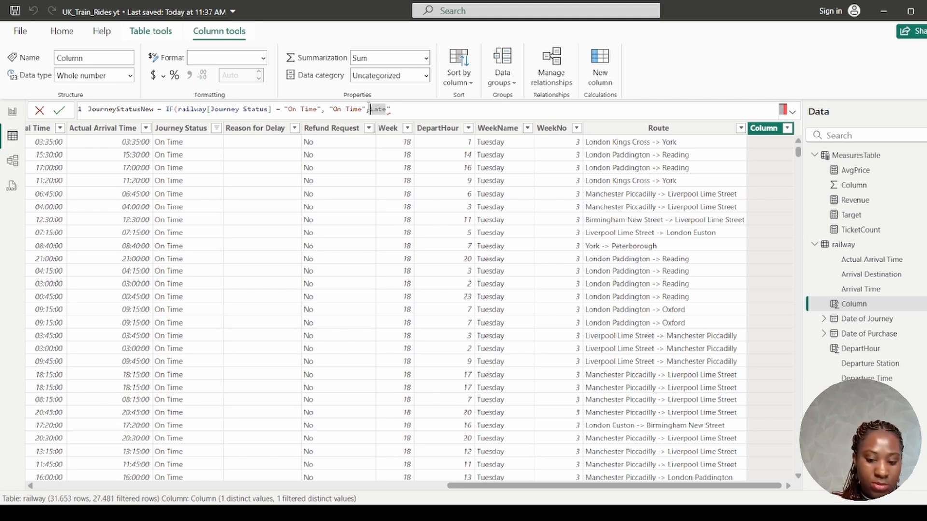
{"action": "type", "text": "\""}
{"action": "key", "text": "BackSpace"}
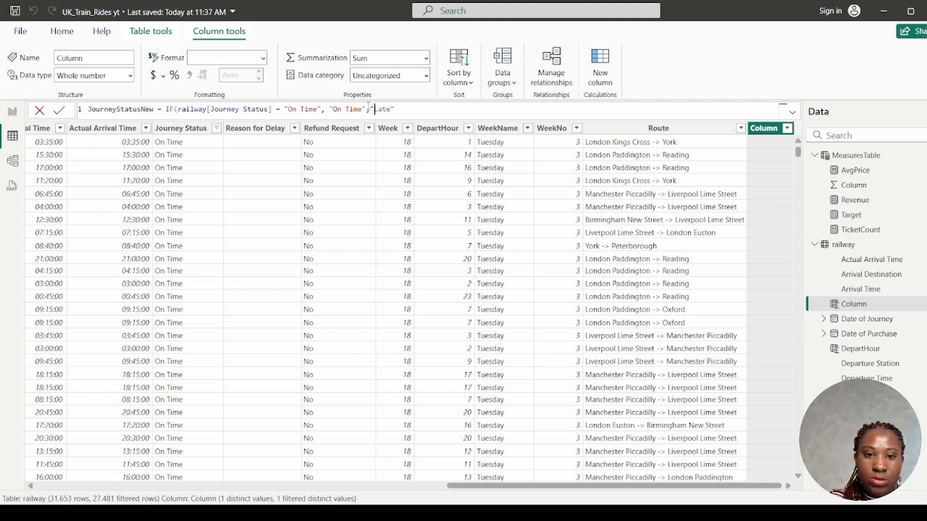
{"action": "key", "text": "Return"}
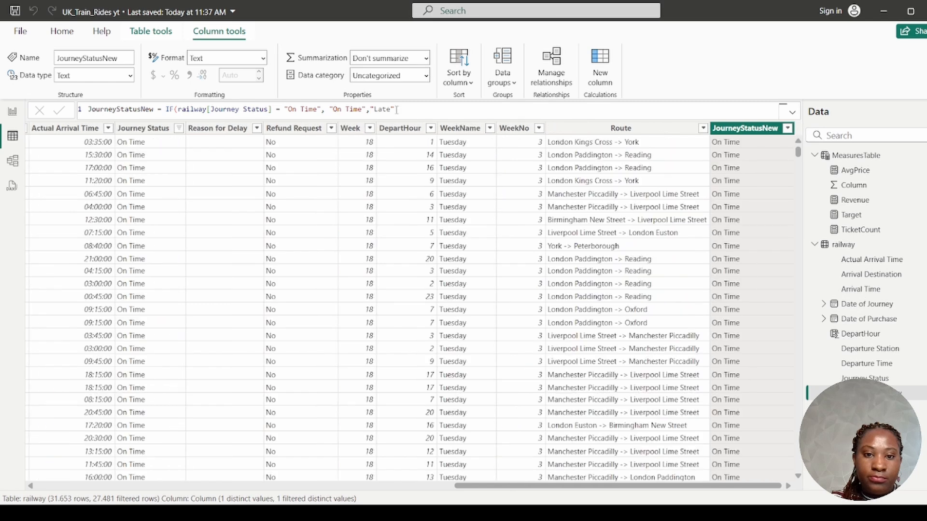
{"action": "left_click", "coordinate": [421, 113]}
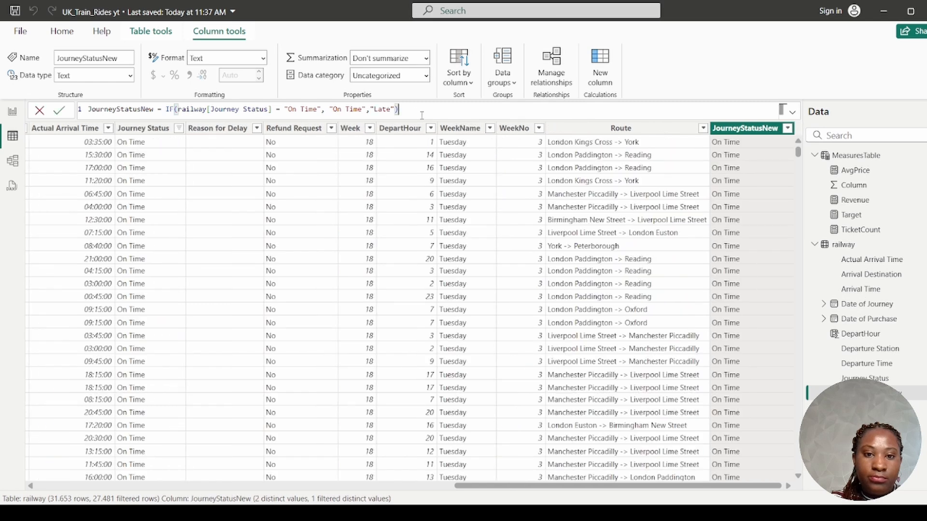
Step: Clear the Journey Status column's filter and list the distinct values of JourneyStatusNew
{"action": "left_click", "coordinate": [787, 128]}
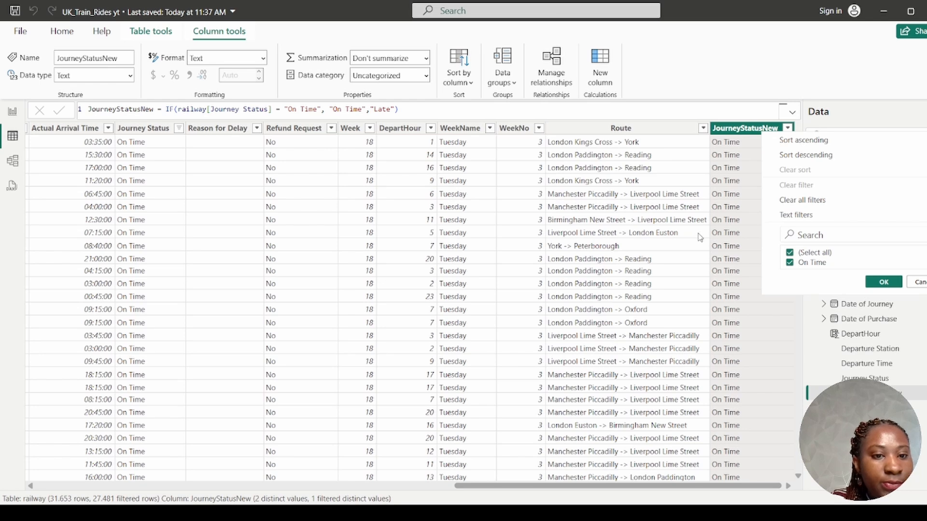
{"action": "left_click", "coordinate": [180, 128]}
{"action": "left_click", "coordinate": [249, 202]}
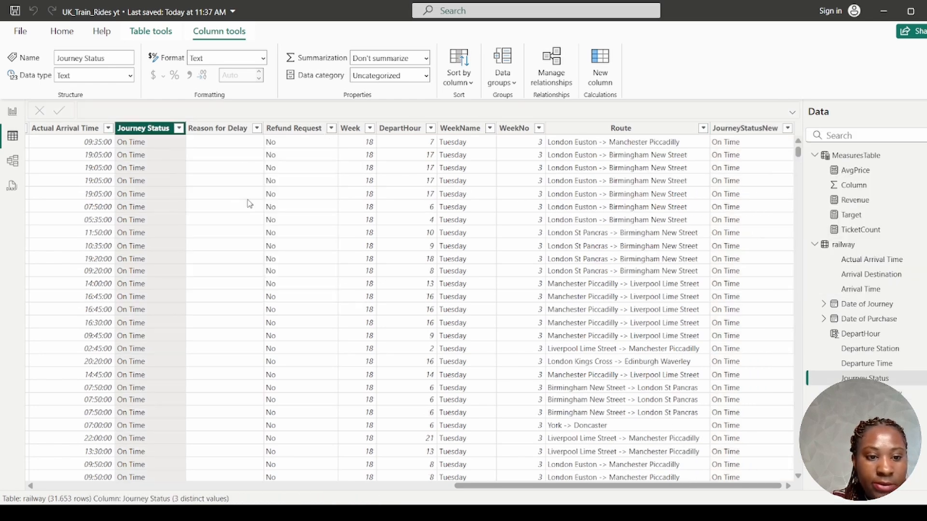
{"action": "left_click", "coordinate": [785, 129]}
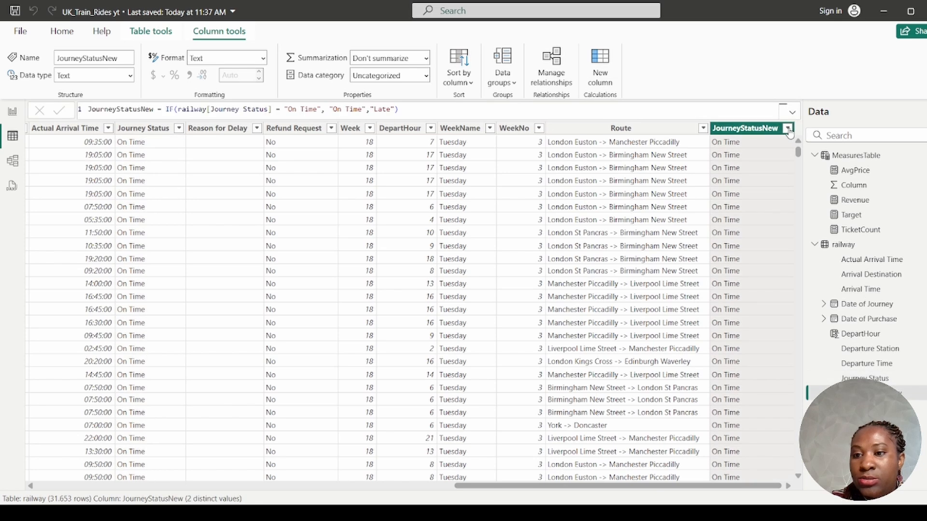
{"action": "left_click", "coordinate": [787, 128]}
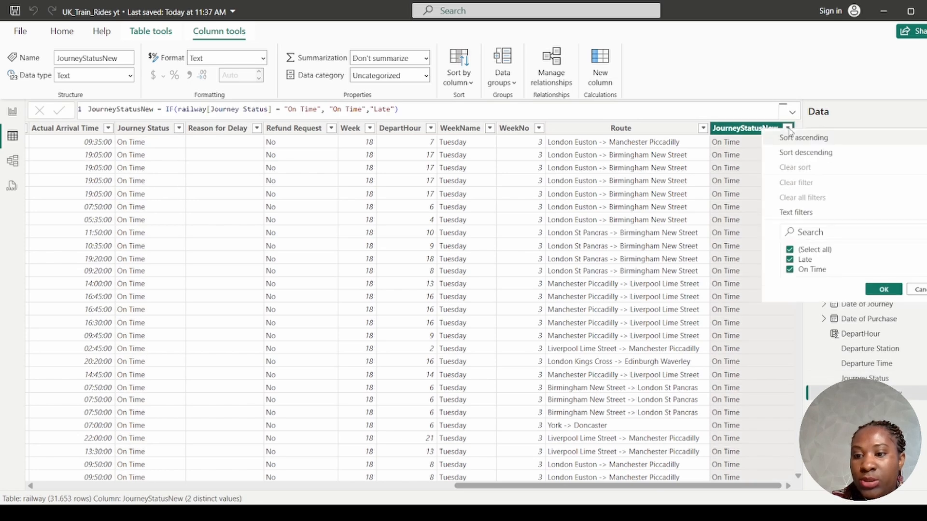
Step: Return to the report page and replace Journey Status with JourneyStatusNew as the departure hour chart's legend
{"action": "left_click", "coordinate": [13, 113]}
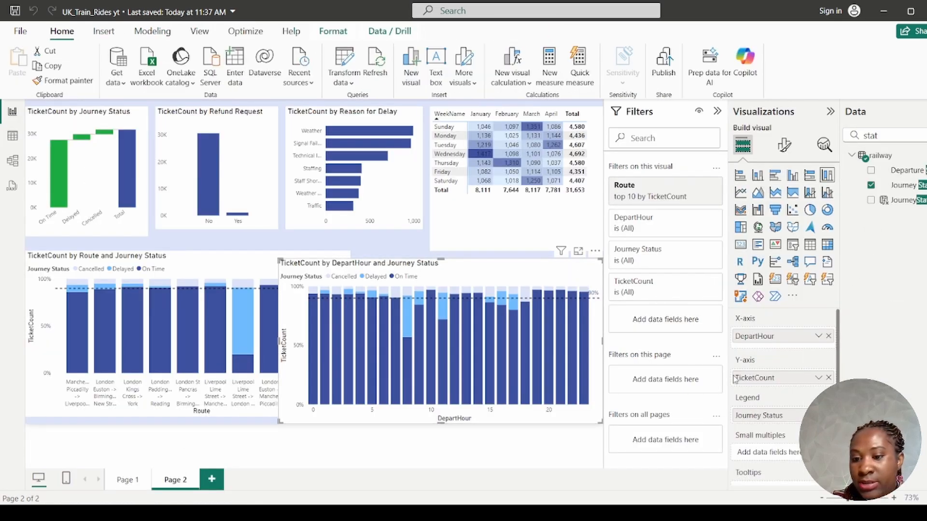
{"action": "left_click_drag", "start_coordinate": [772, 416], "coordinate": [642, 420]}
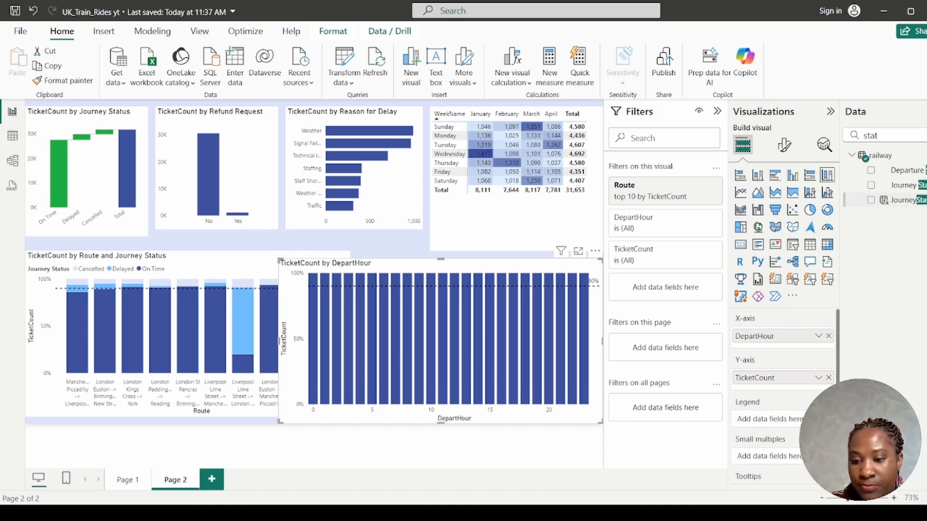
{"action": "left_click_drag", "start_coordinate": [902, 200], "coordinate": [768, 419]}
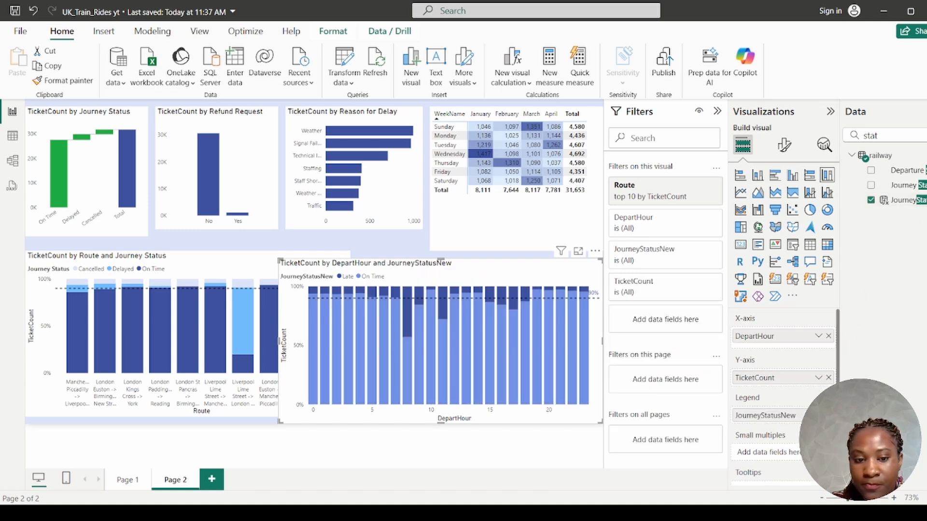
{"action": "double_click", "coordinate": [795, 418]}
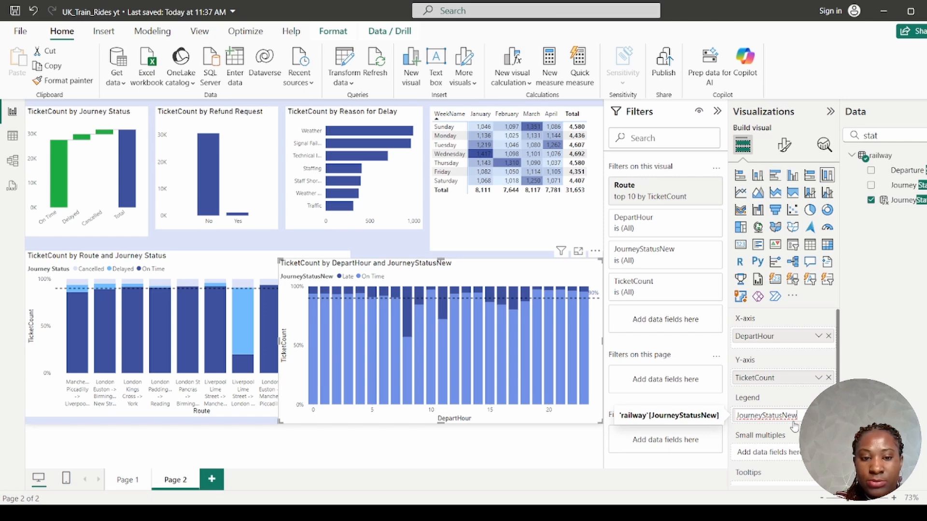
{"action": "key", "text": "Escape"}
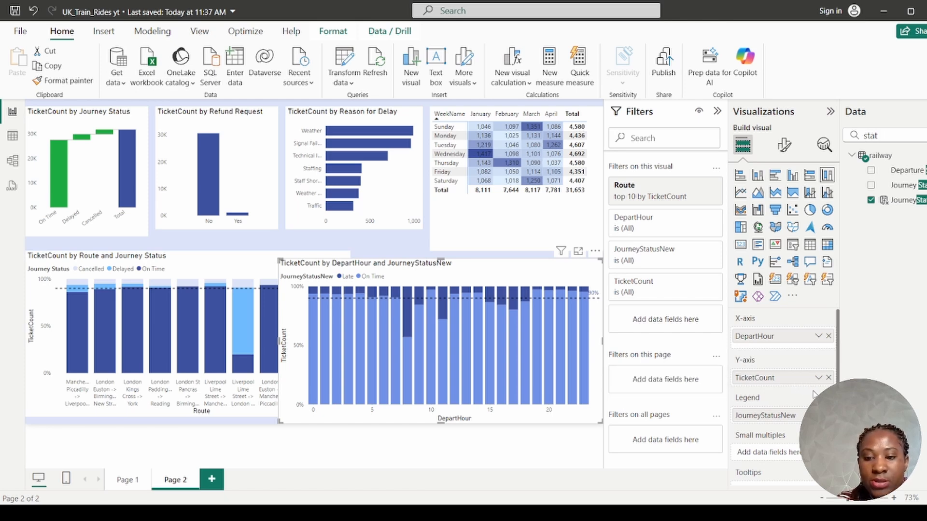
Step: Set the On Time series' column color to the recently used dark blue on the departure hour chart
{"action": "left_click", "coordinate": [784, 145]}
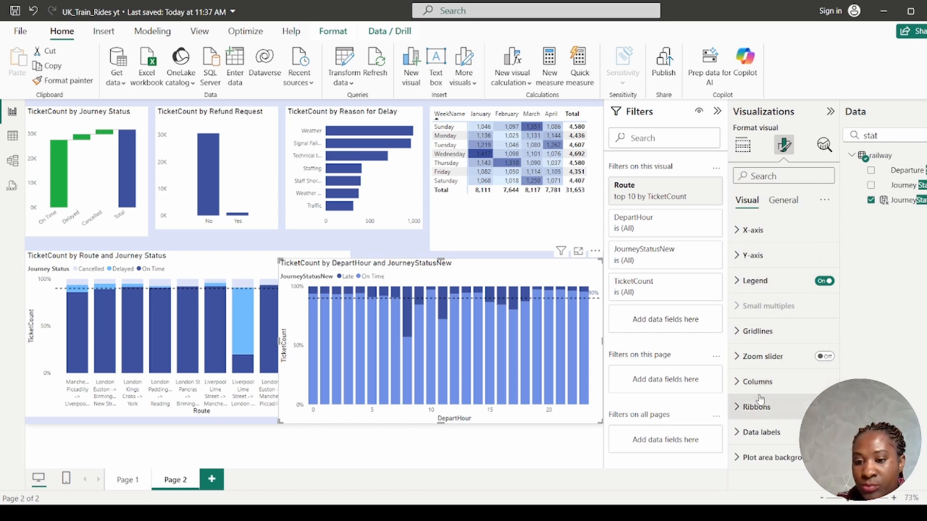
{"action": "left_click", "coordinate": [764, 374]}
{"action": "scroll", "coordinate": [764, 372], "scroll_direction": "down", "scroll_amount": 3}
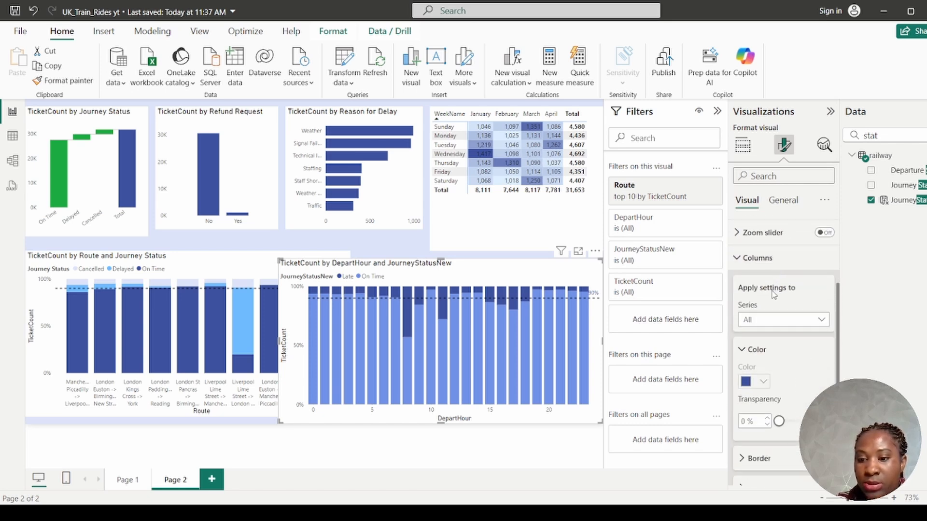
{"action": "left_click", "coordinate": [773, 327]}
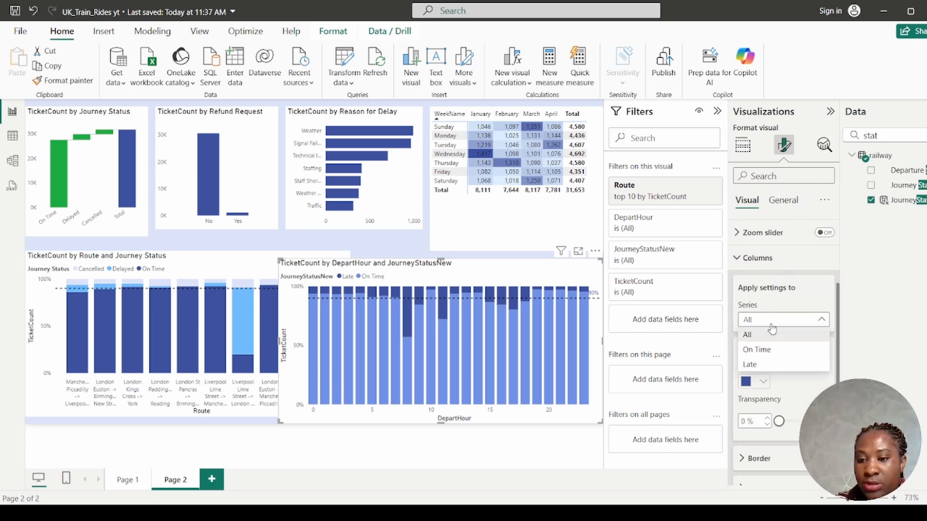
{"action": "left_click", "coordinate": [759, 351]}
{"action": "left_click", "coordinate": [759, 383]}
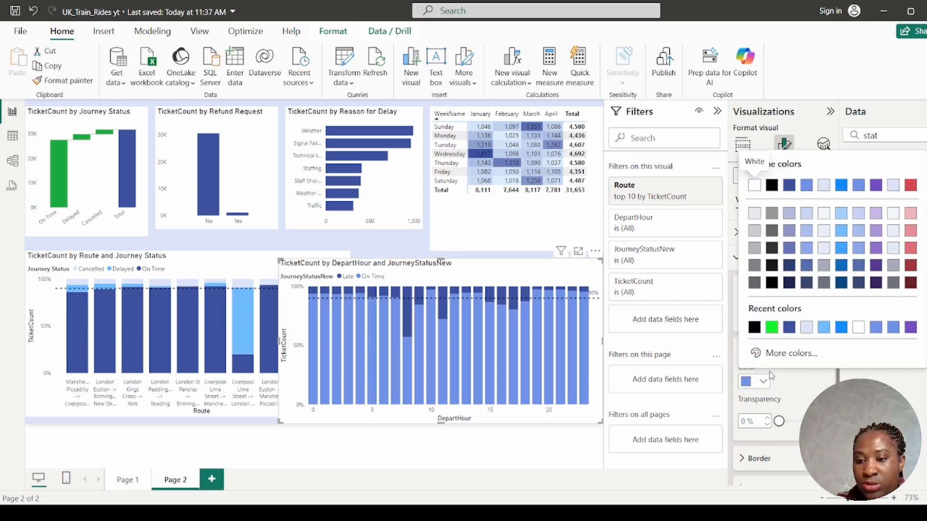
{"action": "left_click", "coordinate": [785, 329]}
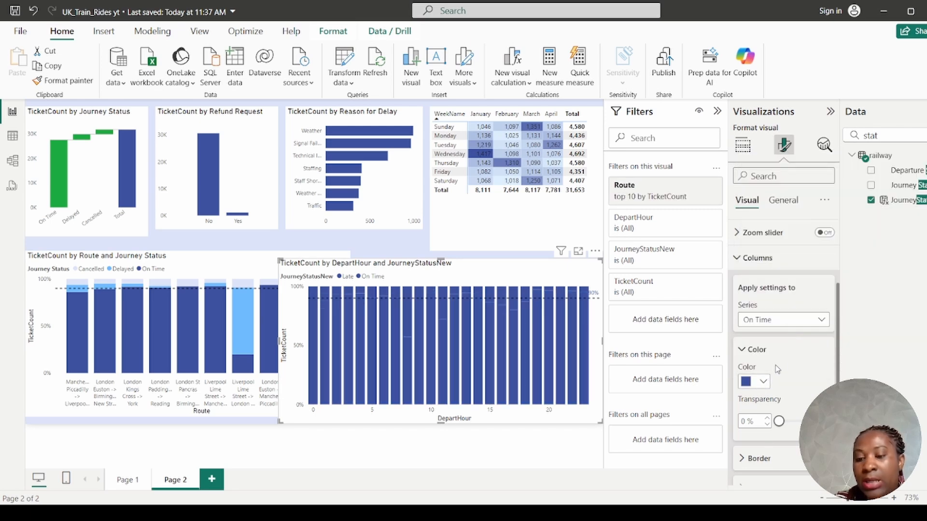
Step: Set the Late series' column color to orange-red #F95631 on the departure hour chart
{"action": "left_click", "coordinate": [769, 320]}
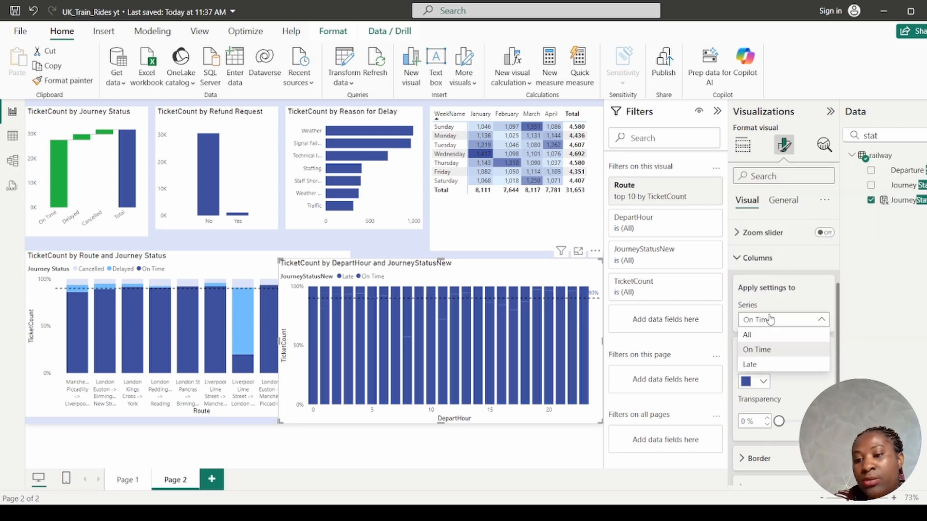
{"action": "left_click", "coordinate": [765, 367]}
{"action": "left_click", "coordinate": [764, 383]}
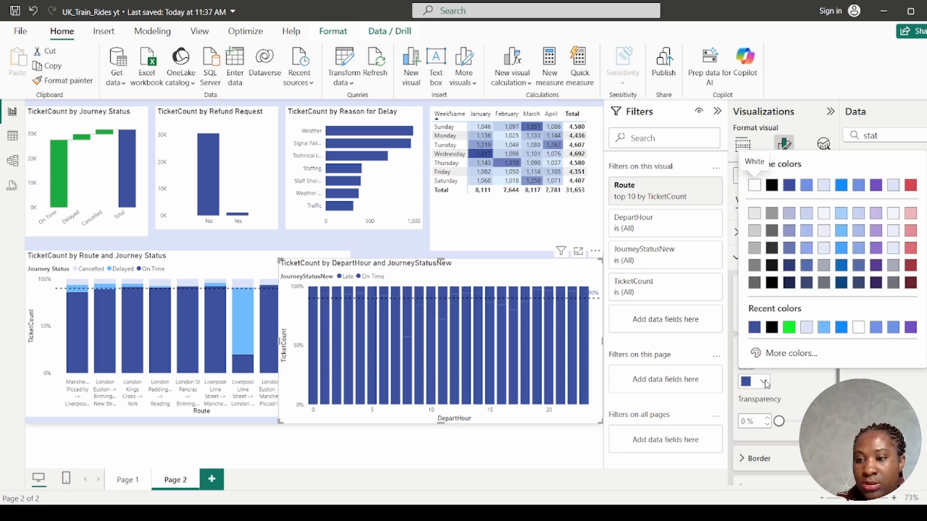
{"action": "left_click", "coordinate": [794, 353]}
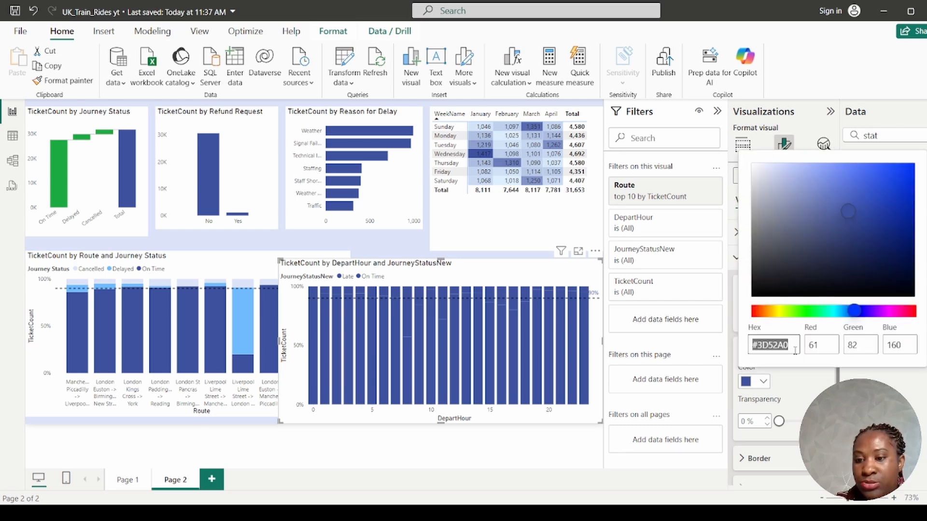
{"action": "left_click", "coordinate": [757, 311]}
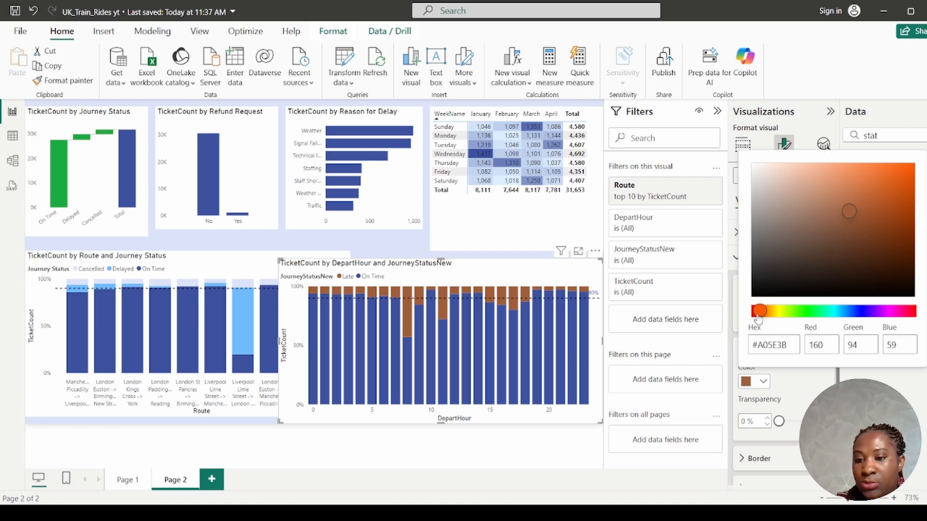
{"action": "left_click", "coordinate": [759, 314]}
{"action": "left_click", "coordinate": [756, 312]}
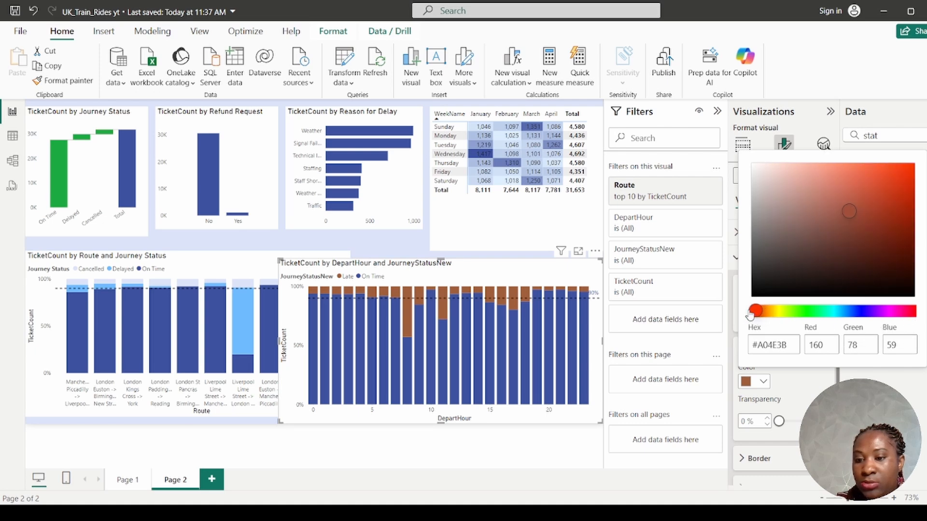
{"action": "left_click", "coordinate": [905, 168]}
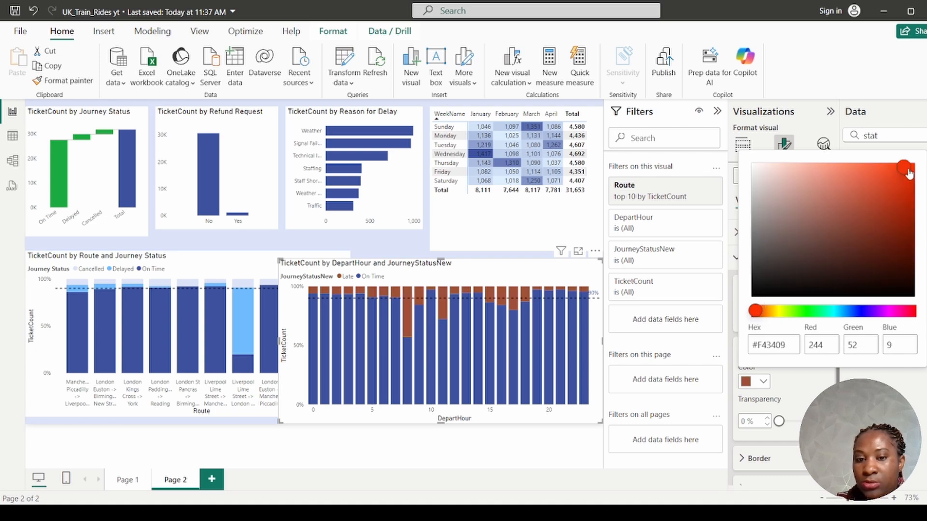
{"action": "left_click", "coordinate": [880, 167]}
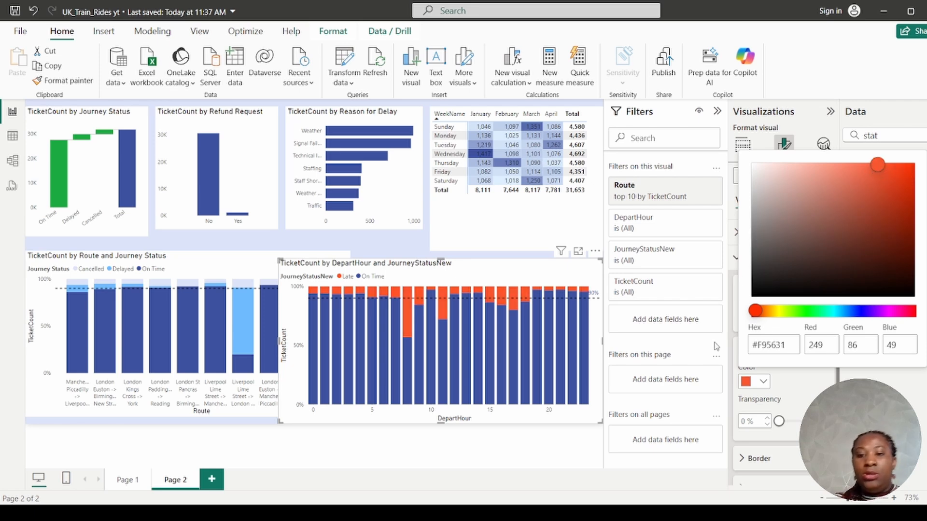
{"action": "left_click", "coordinate": [917, 412]}
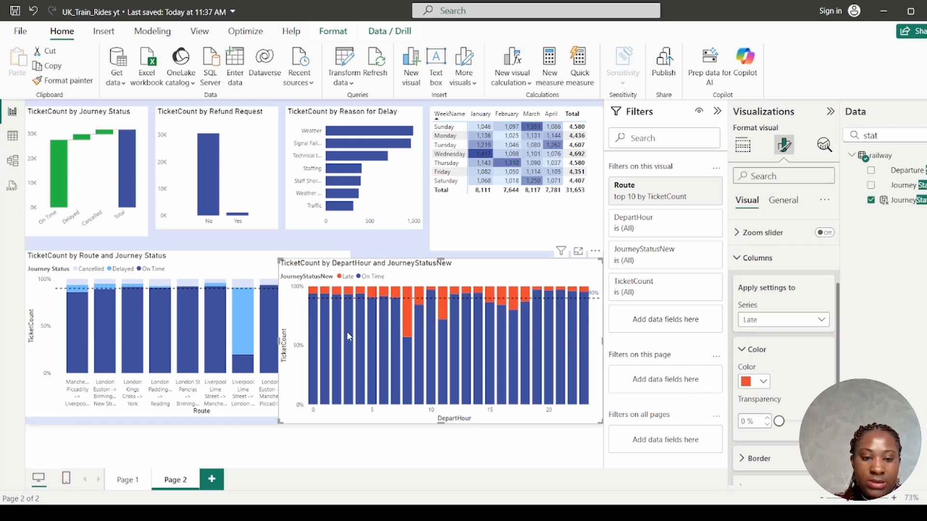
Step: Narrow the departure hour chart from its left edge and check the On Time and Late shares at hour 8
{"action": "left_click_drag", "start_coordinate": [277, 341], "coordinate": [315, 342]}
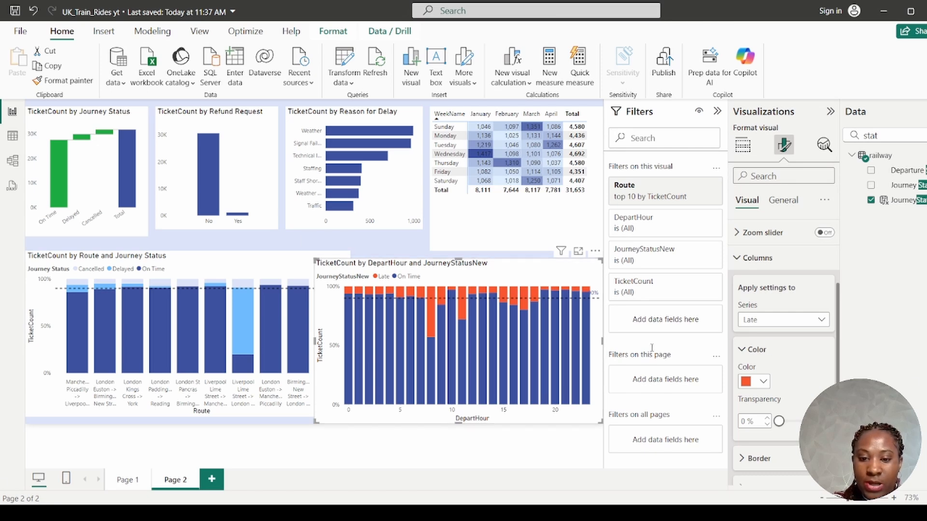
{"action": "mouse_move", "coordinate": [524, 304]}
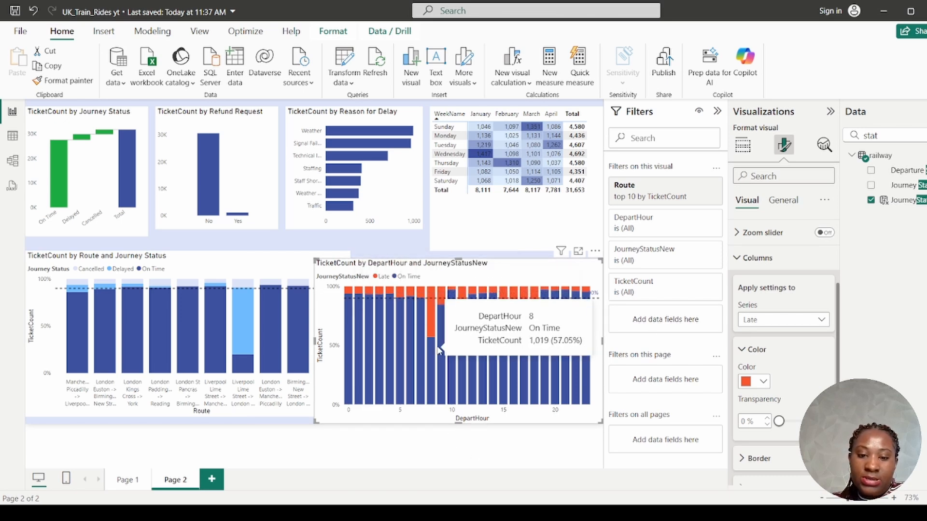
{"action": "mouse_move", "coordinate": [431, 333]}
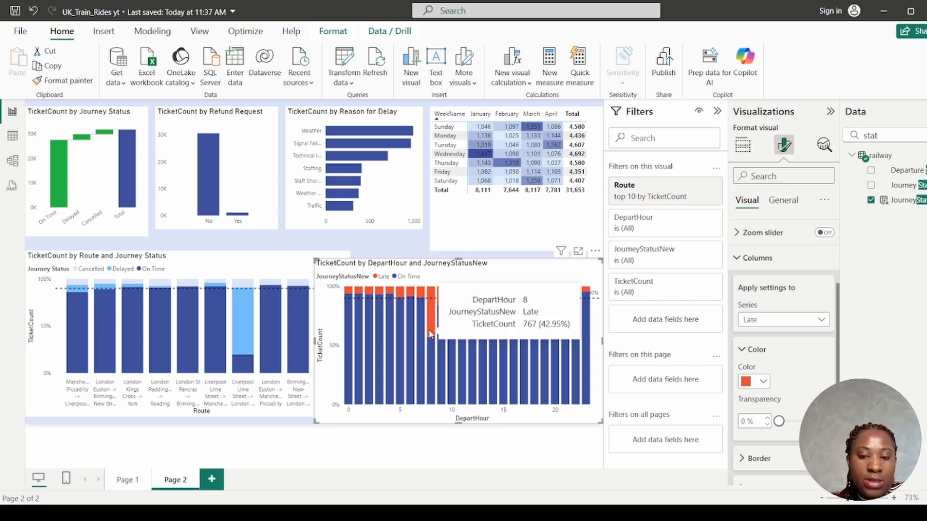
Step: Compare the peak hours in Page 1's TicketCount by DepartHour chart with the late journeys by hour on Page 2
{"action": "left_click", "coordinate": [128, 481]}
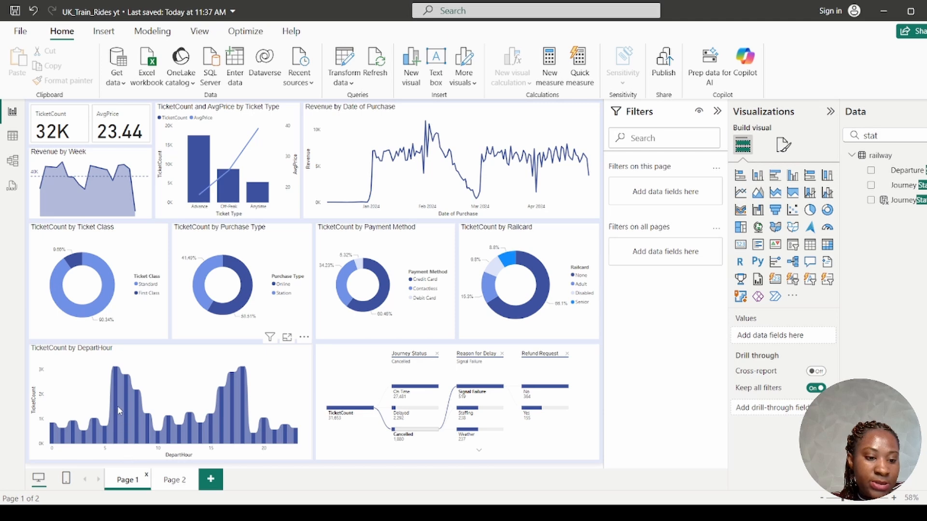
{"action": "mouse_move", "coordinate": [118, 408]}
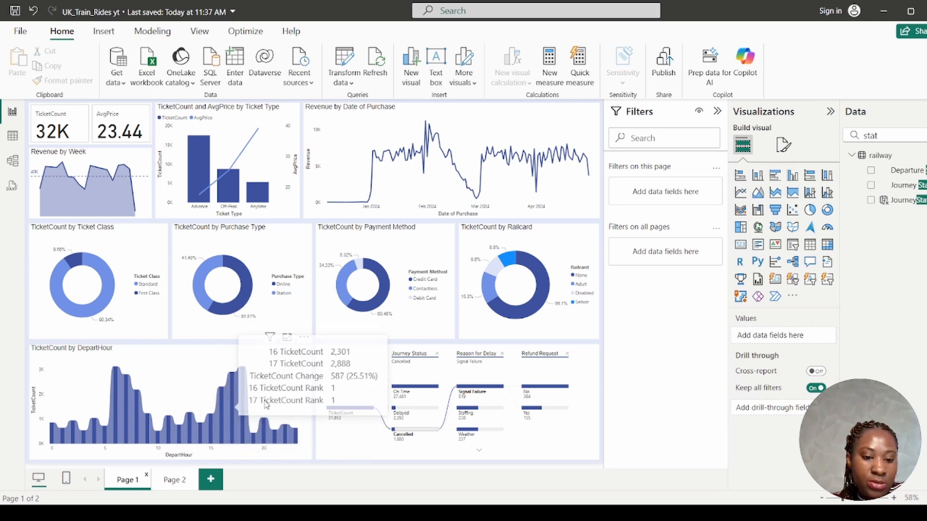
{"action": "mouse_move", "coordinate": [241, 418]}
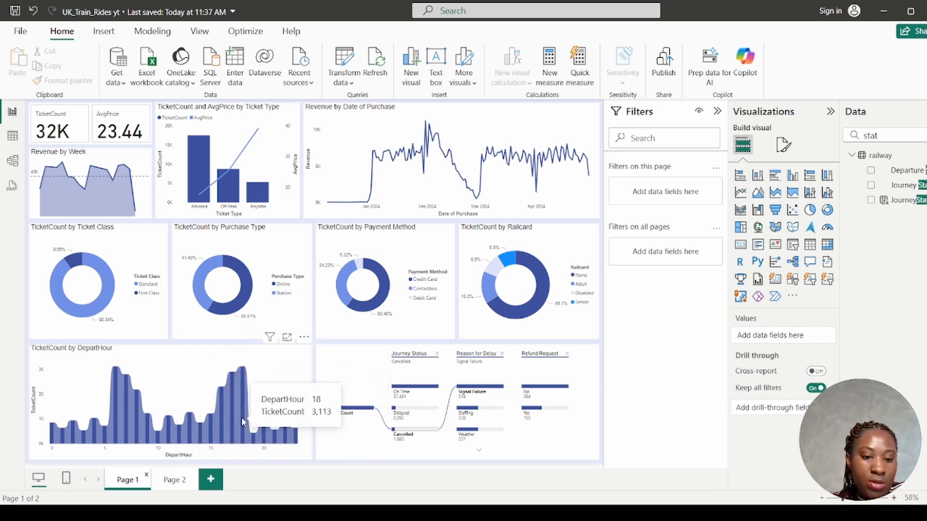
{"action": "left_click", "coordinate": [173, 480]}
{"action": "mouse_move", "coordinate": [469, 371]}
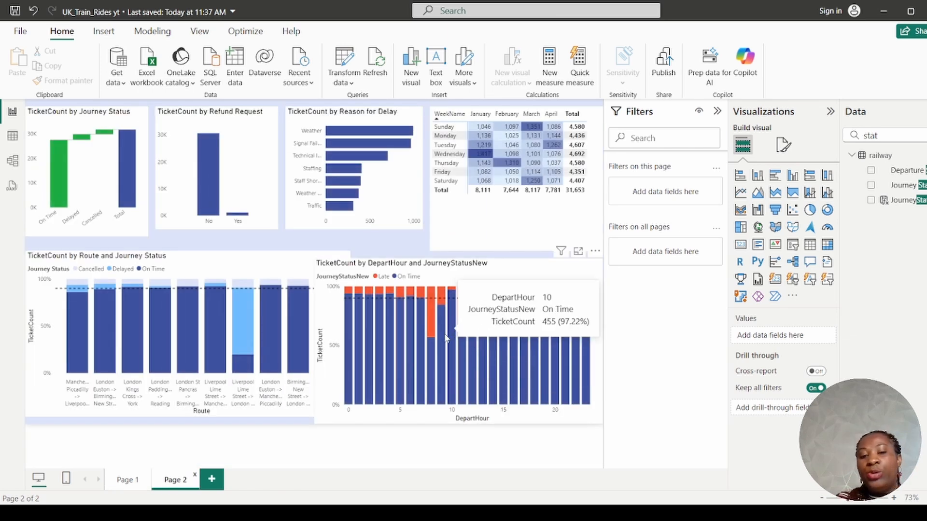
{"action": "mouse_move", "coordinate": [431, 349]}
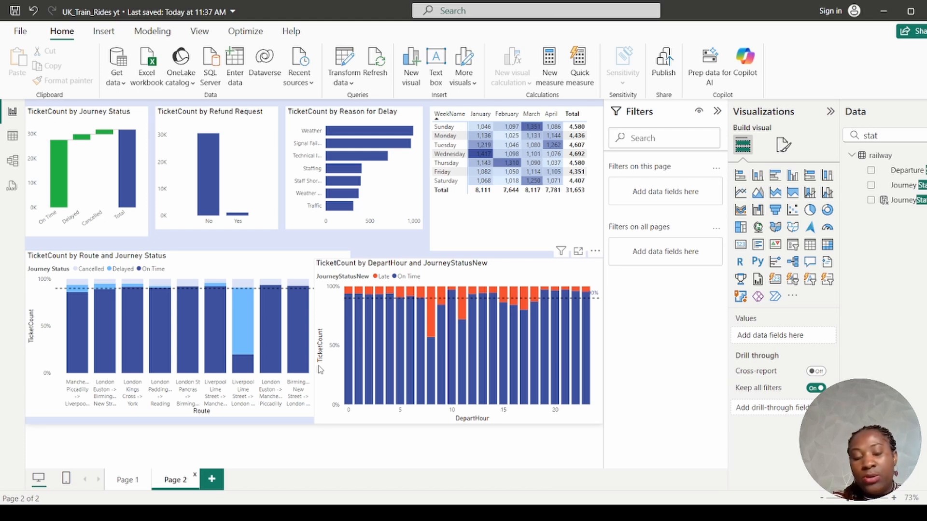
Step: Try hiding the legend title of the departure hour chart
{"action": "left_click", "coordinate": [317, 266]}
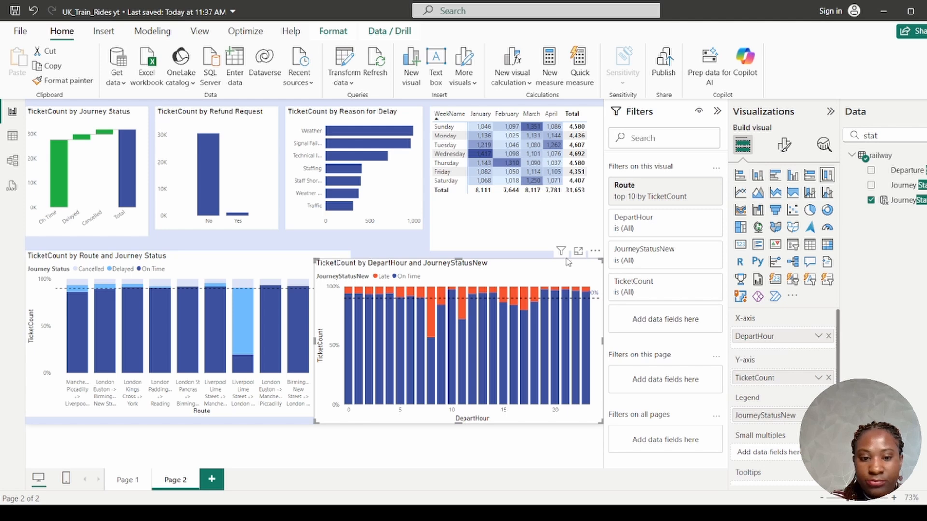
{"action": "left_click", "coordinate": [785, 145]}
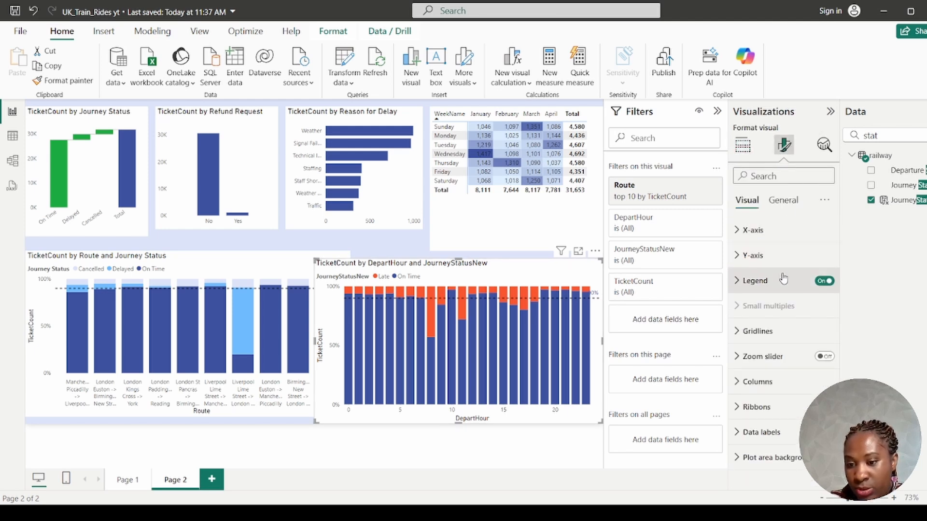
{"action": "left_click", "coordinate": [737, 283]}
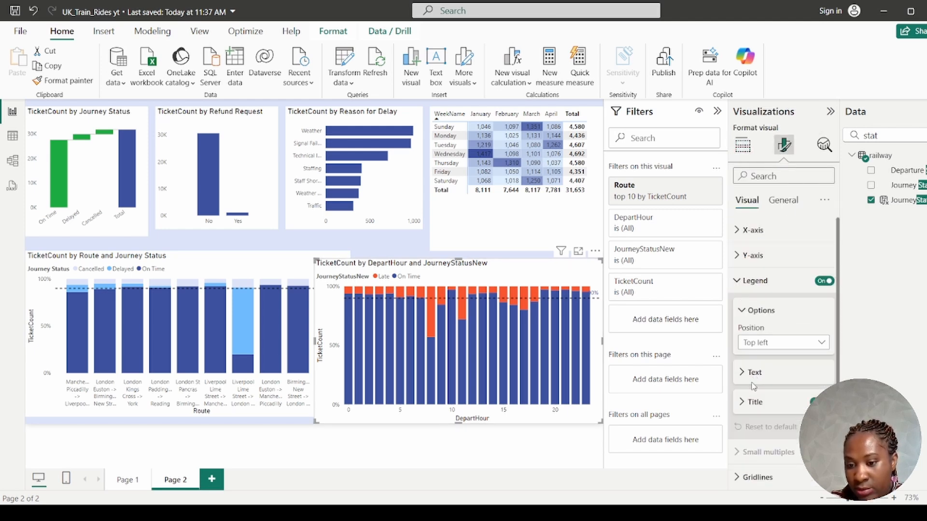
{"action": "left_click", "coordinate": [813, 402]}
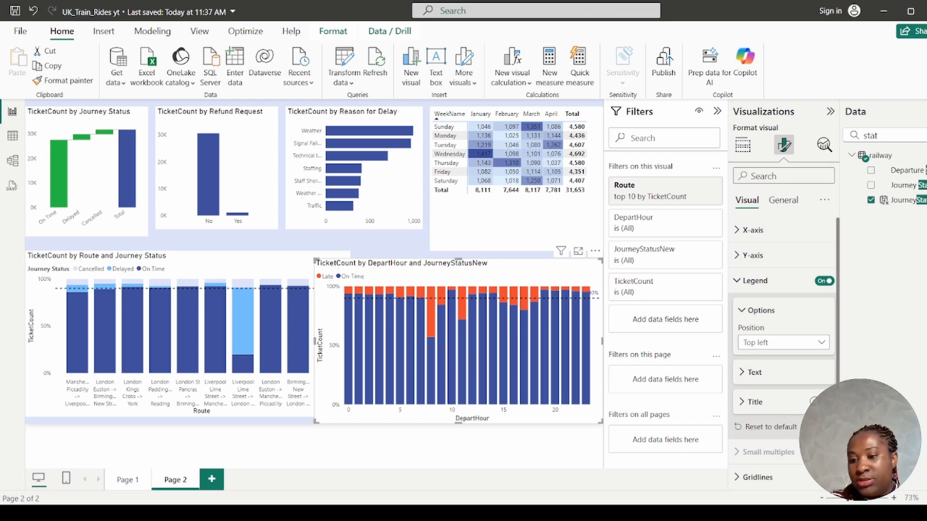
Step: Rename the departure hour chart's legend field from JourneyStatusNew to JourneyStatus for this visual
{"action": "left_click", "coordinate": [742, 145]}
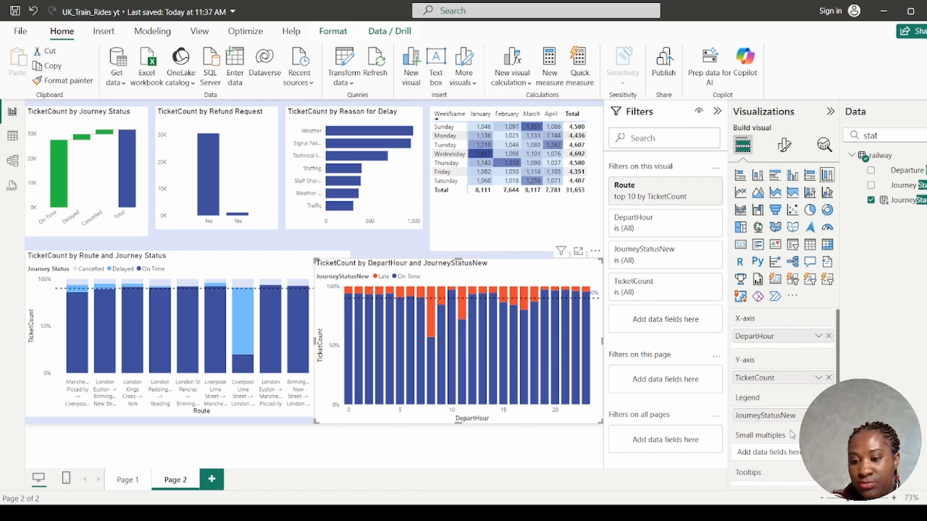
{"action": "double_click", "coordinate": [796, 417]}
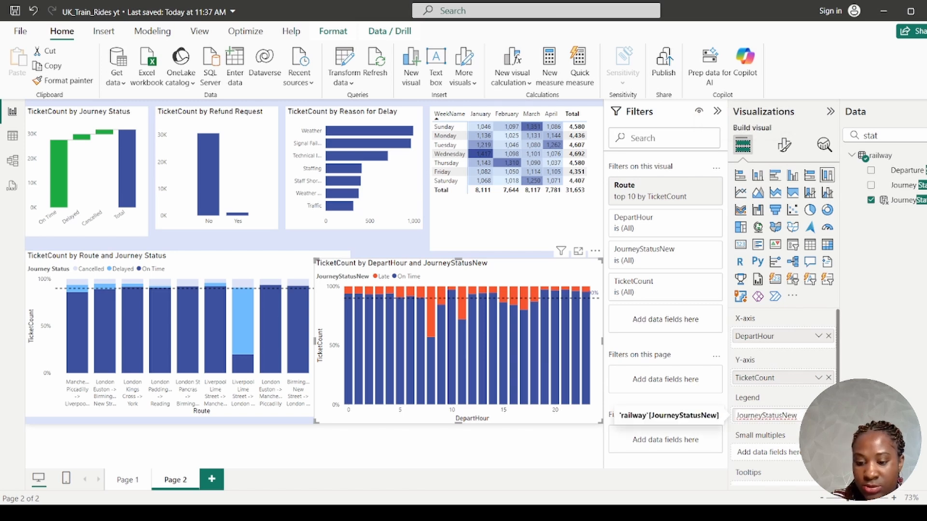
{"action": "key", "text": "BackSpace"}
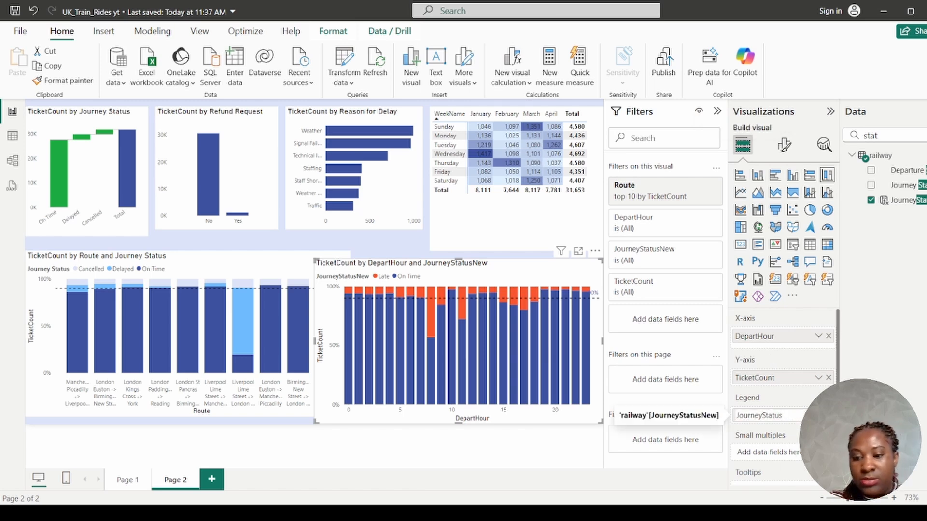
{"action": "key", "text": "Return"}
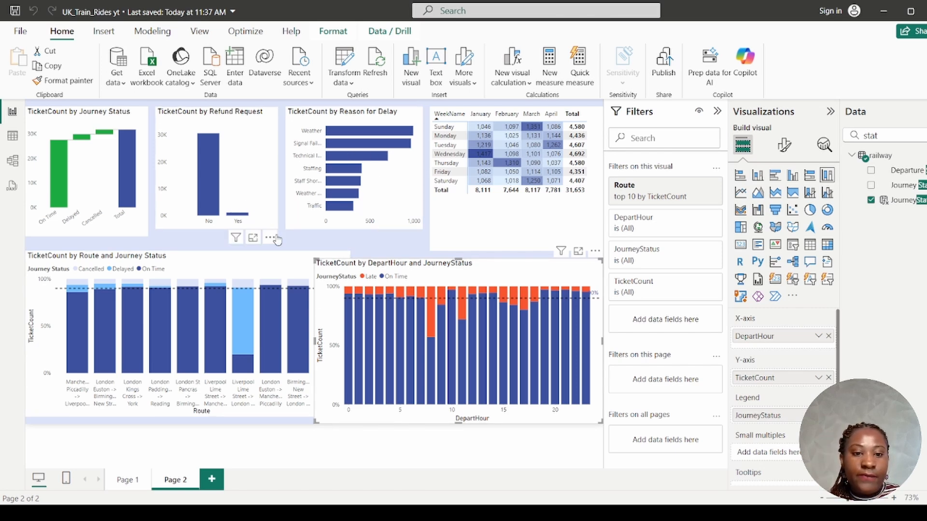
Step: Deselect the chart and examine Page 2's canvas type and size settings
{"action": "left_click", "coordinate": [322, 249]}
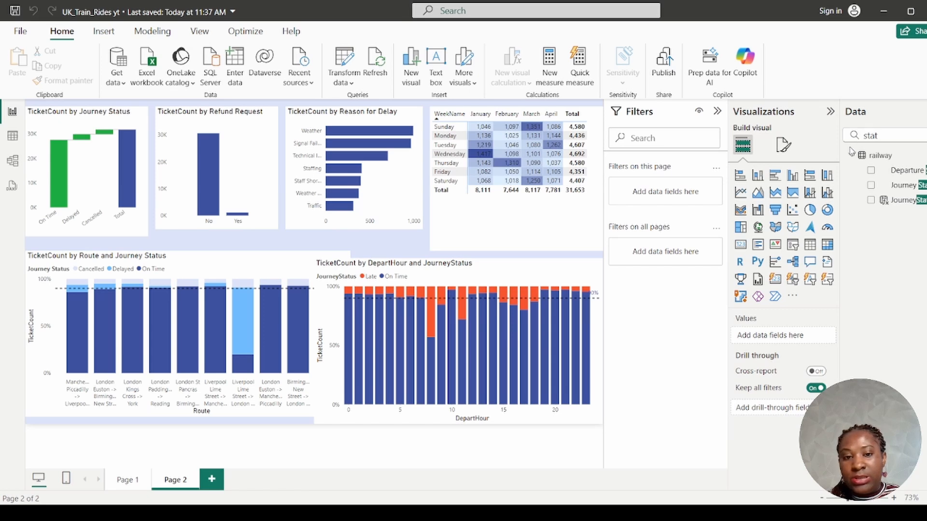
{"action": "left_click", "coordinate": [783, 145]}
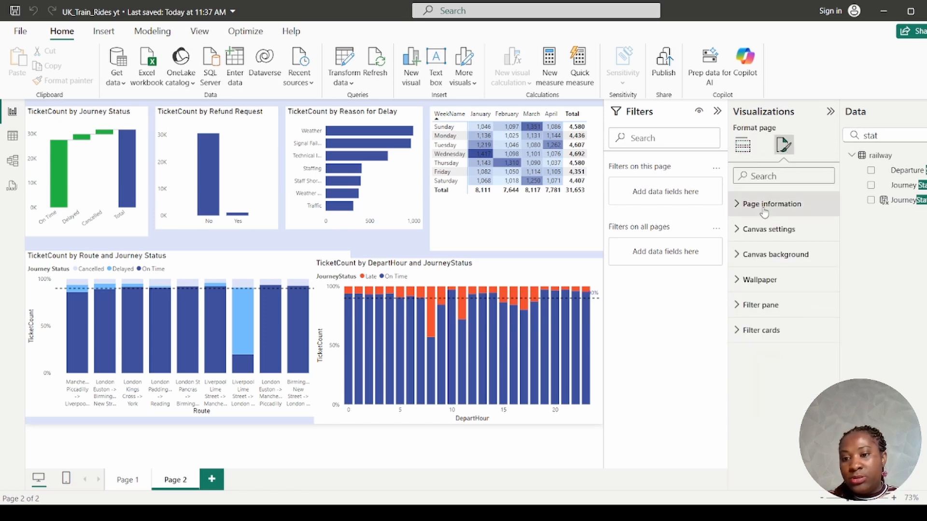
{"action": "left_click", "coordinate": [761, 236]}
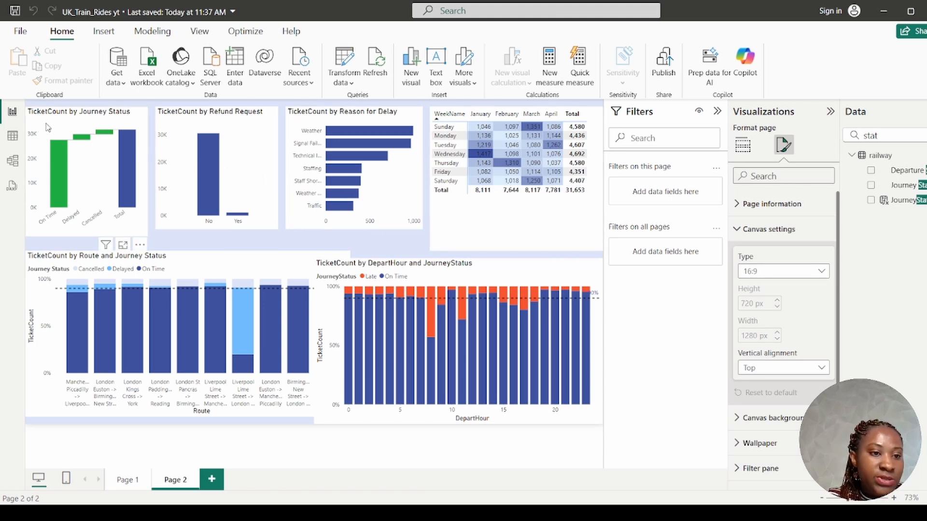
Step: Set the horizontal position of the TicketCount by Journey Status waterfall chart to 10
{"action": "left_click", "coordinate": [127, 128]}
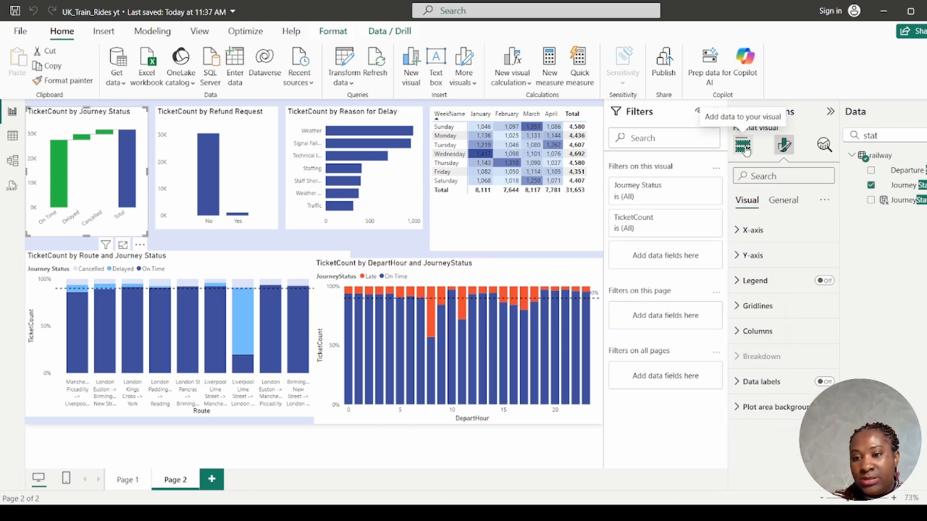
{"action": "left_click", "coordinate": [784, 200]}
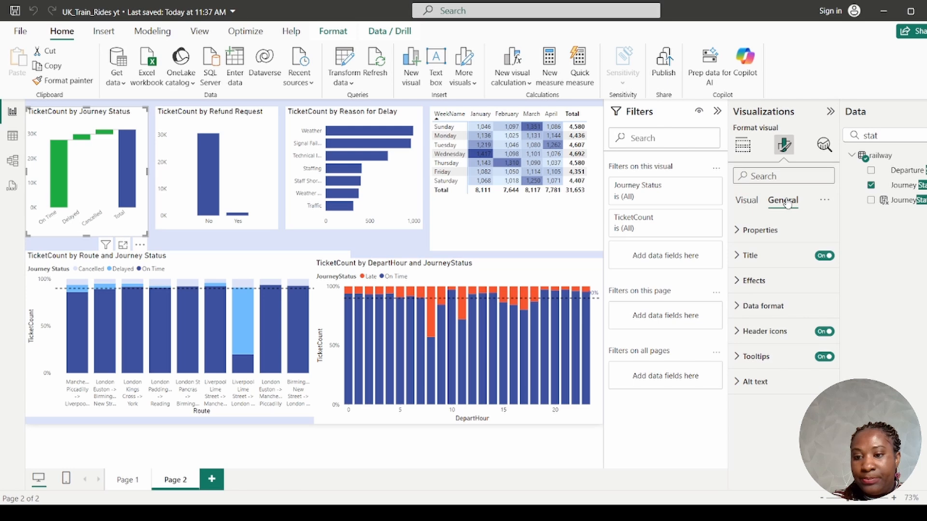
{"action": "left_click", "coordinate": [750, 236]}
{"action": "left_click", "coordinate": [756, 376]}
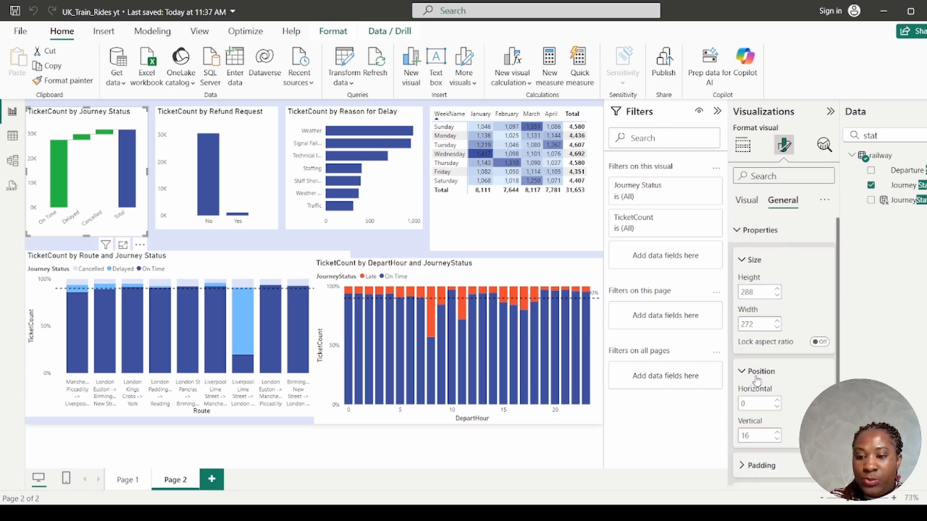
{"action": "left_click", "coordinate": [747, 405]}
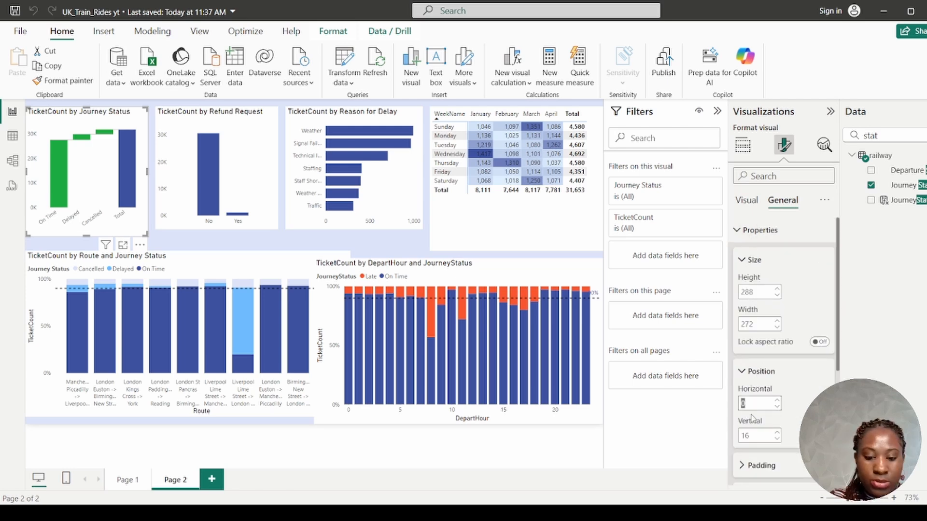
{"action": "type", "text": "10"}
{"action": "key", "text": "Return"}
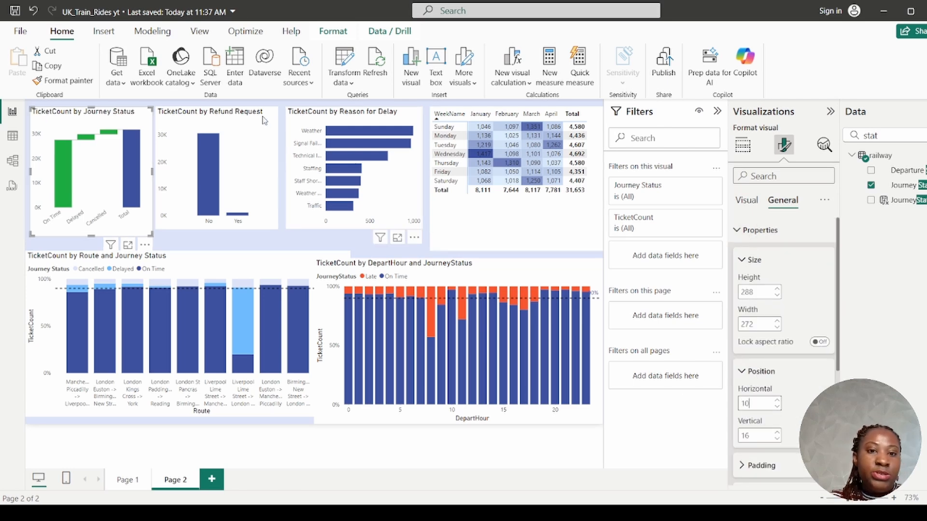
Step: Lock the report page's objects and set the TicketCount by Journey Status chart's vertical position to 10
{"action": "left_click", "coordinate": [199, 31]}
{"action": "left_click", "coordinate": [394, 83]}
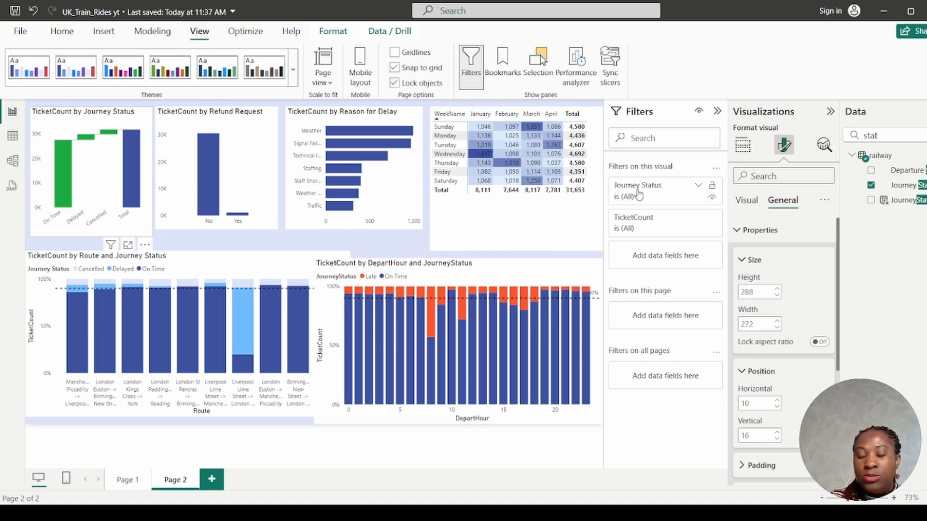
{"action": "left_click", "coordinate": [753, 437]}
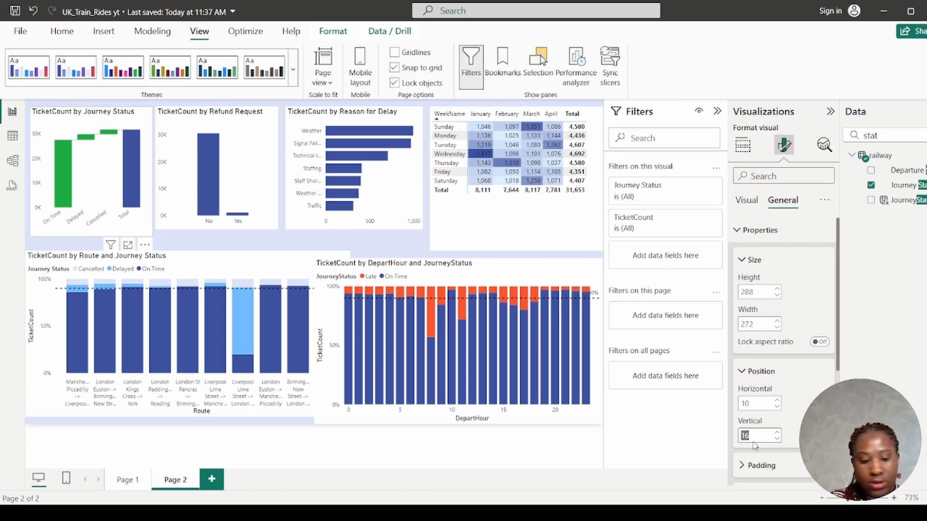
{"action": "type", "text": "10"}
{"action": "key", "text": "Return"}
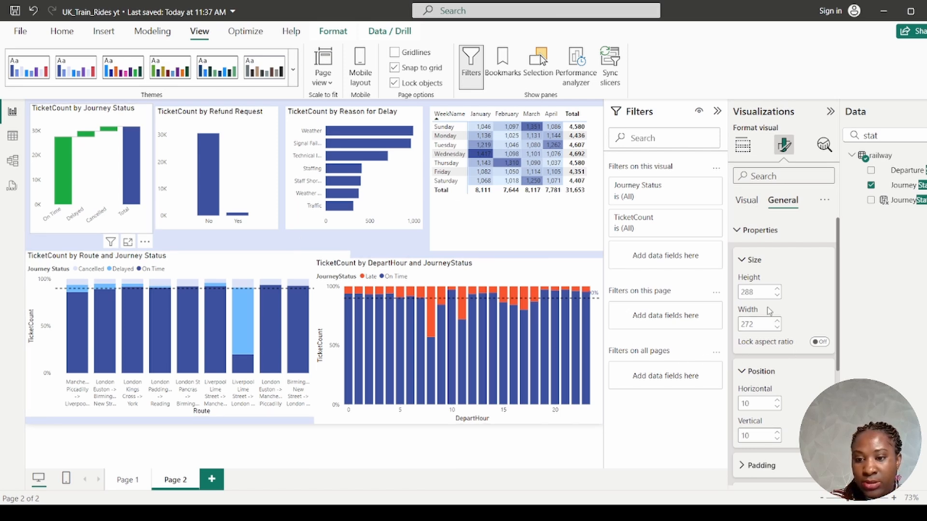
Step: Set the TicketCount by Journey Status chart's height to 300 and width to 270
{"action": "double_click", "coordinate": [752, 292]}
{"action": "type", "text": "300"}
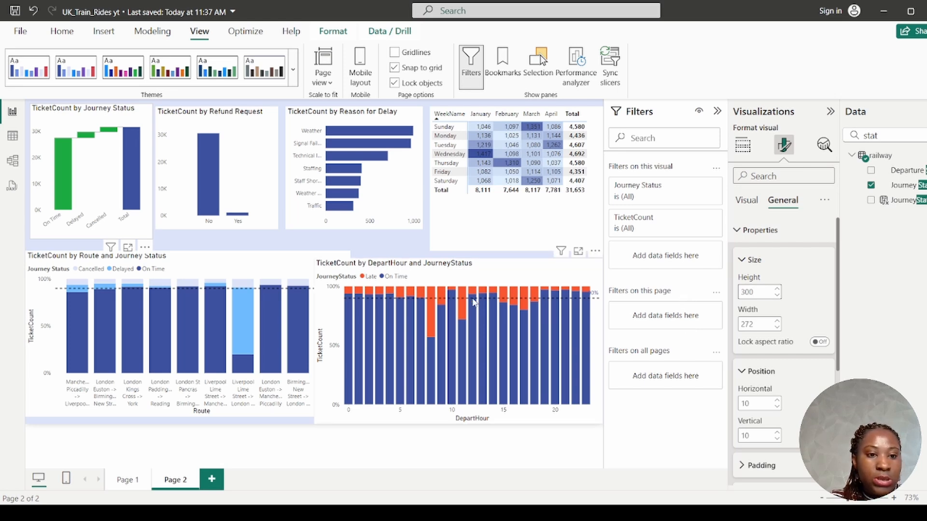
{"action": "mouse_move", "coordinate": [306, 290]}
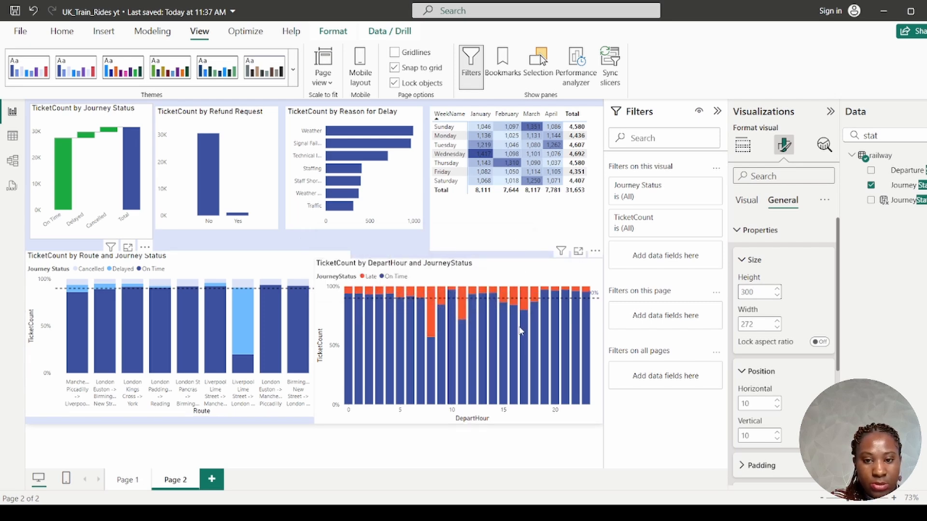
{"action": "double_click", "coordinate": [756, 324]}
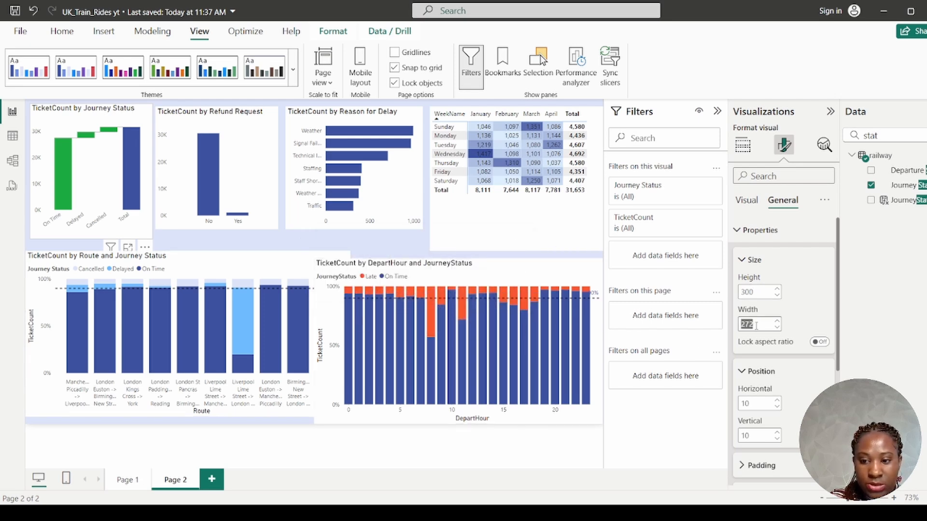
{"action": "left_click", "coordinate": [757, 325]}
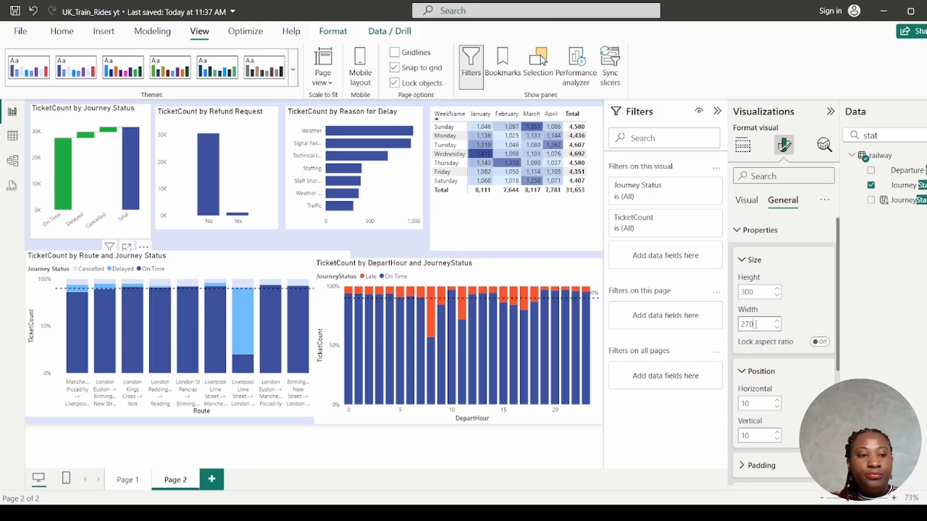
Step: Resize the TicketCount by Refund Request chart to a width of 270 and a height of 300
{"action": "left_click", "coordinate": [261, 179]}
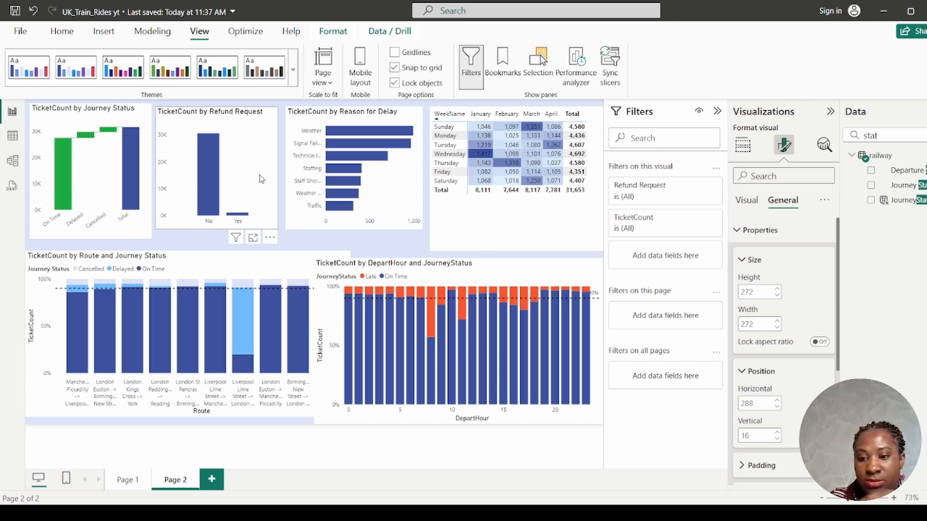
{"action": "double_click", "coordinate": [752, 324]}
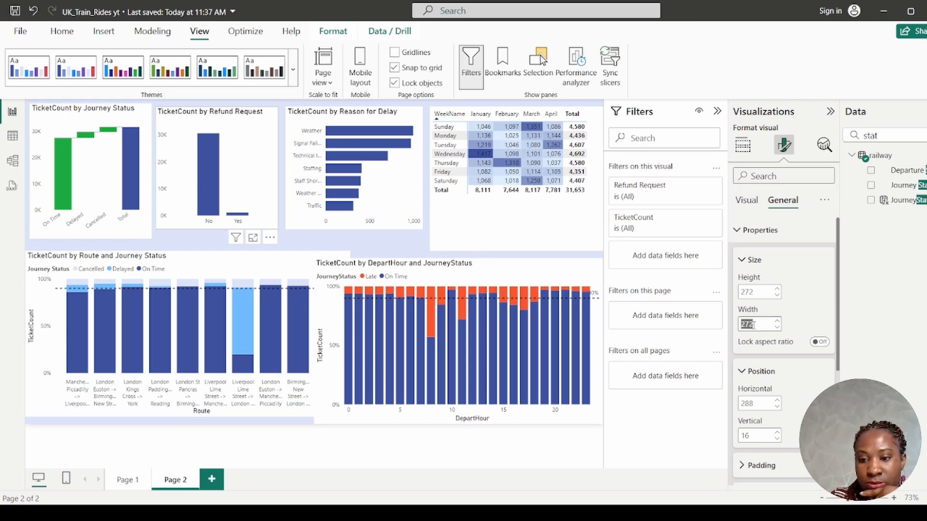
{"action": "left_click", "coordinate": [754, 324]}
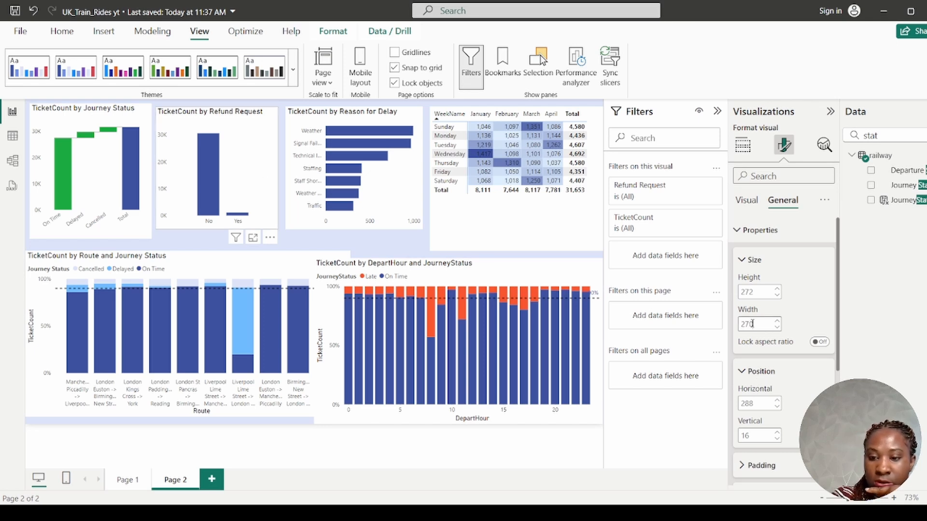
{"action": "double_click", "coordinate": [760, 292]}
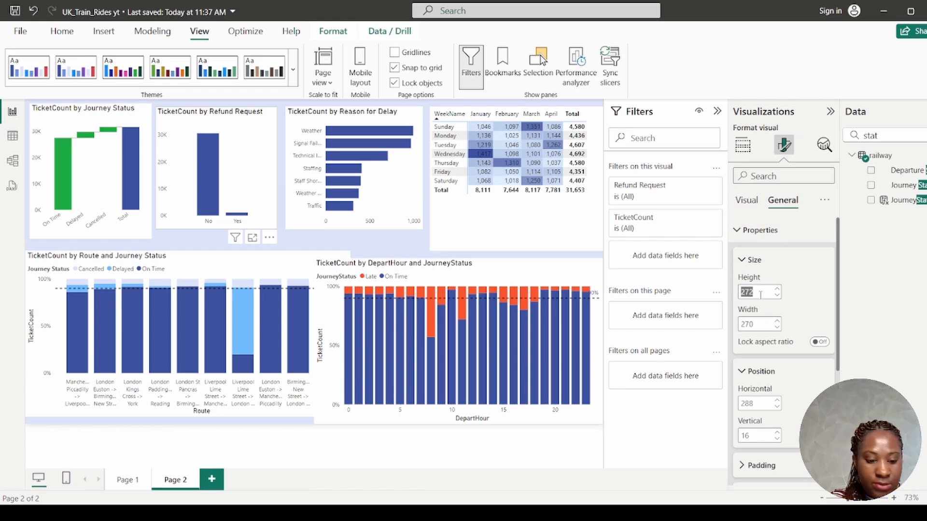
{"action": "type", "text": "300"}
{"action": "key", "text": "Return"}
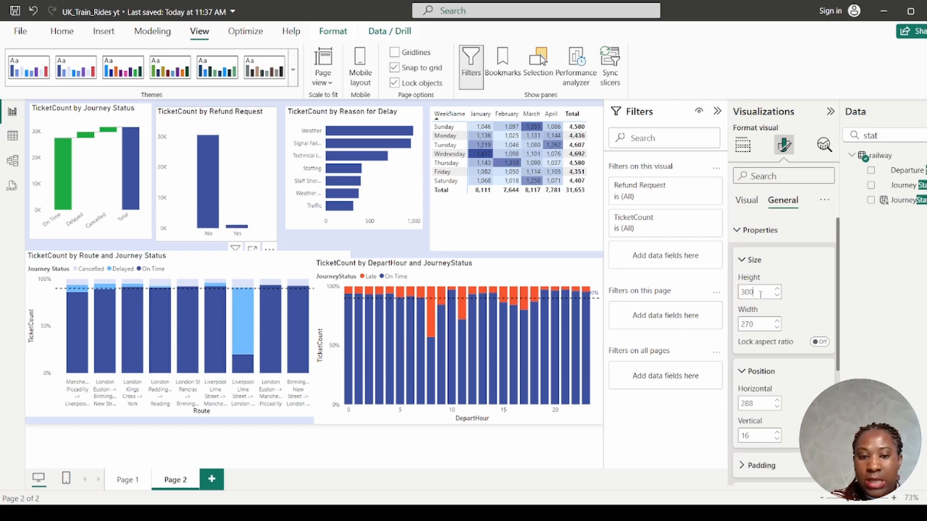
Step: Position the TicketCount by Refund Request chart at horizontal 290 and vertical 10
{"action": "left_click", "coordinate": [756, 404]}
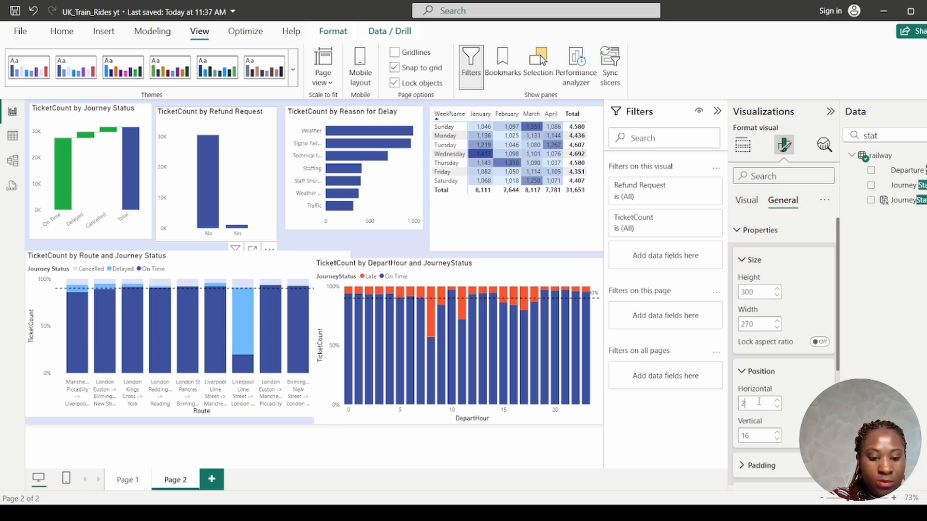
{"action": "key", "text": "Return"}
{"action": "key", "text": "Return"}
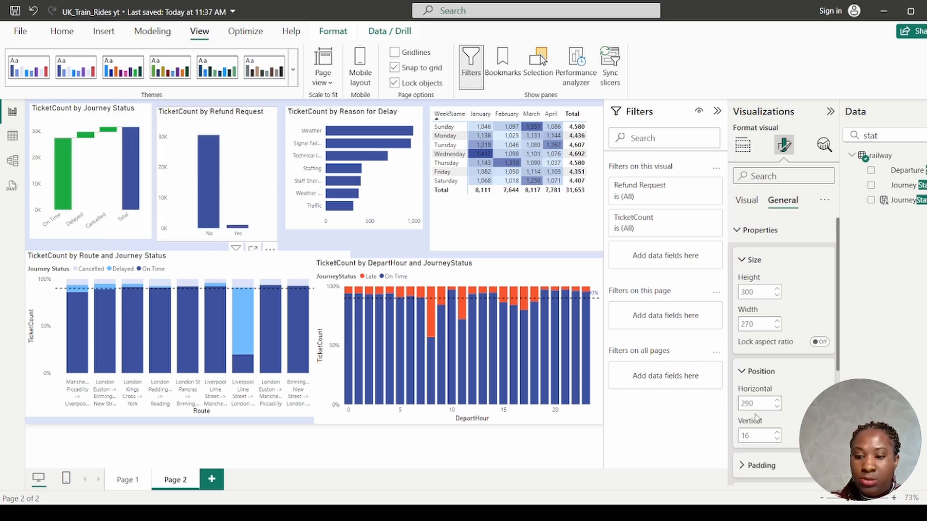
{"action": "double_click", "coordinate": [751, 435]}
{"action": "type", "text": "1"}
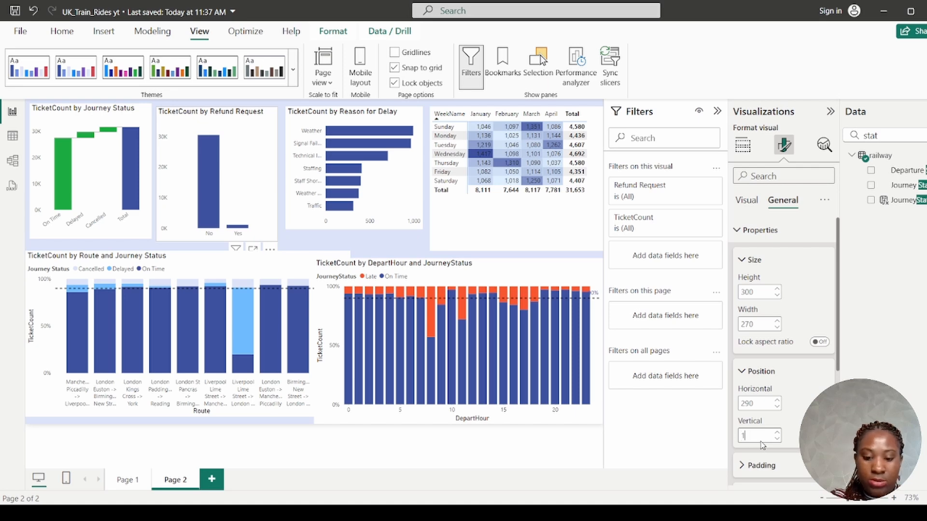
{"action": "key", "text": "Return"}
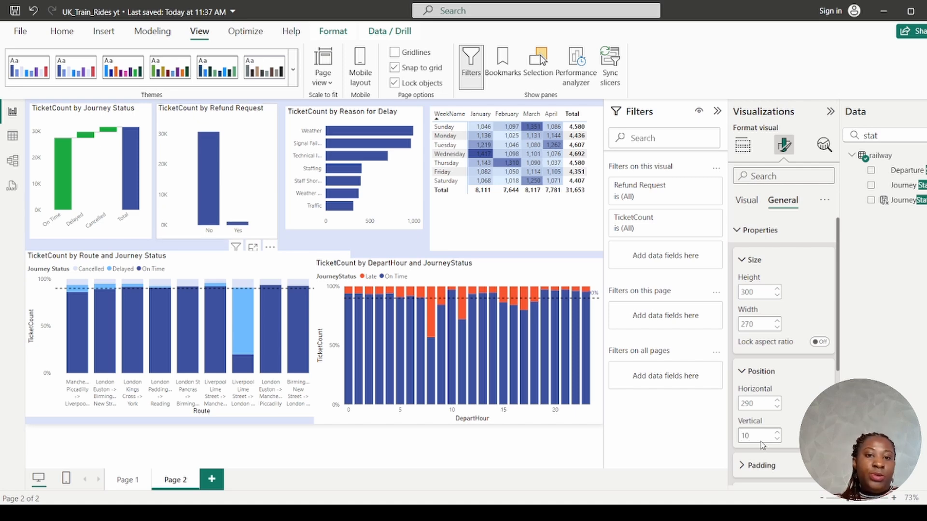
Step: Position the TicketCount by Reason for Delay chart at horizontal 570 and vertical 10
{"action": "left_click", "coordinate": [388, 208]}
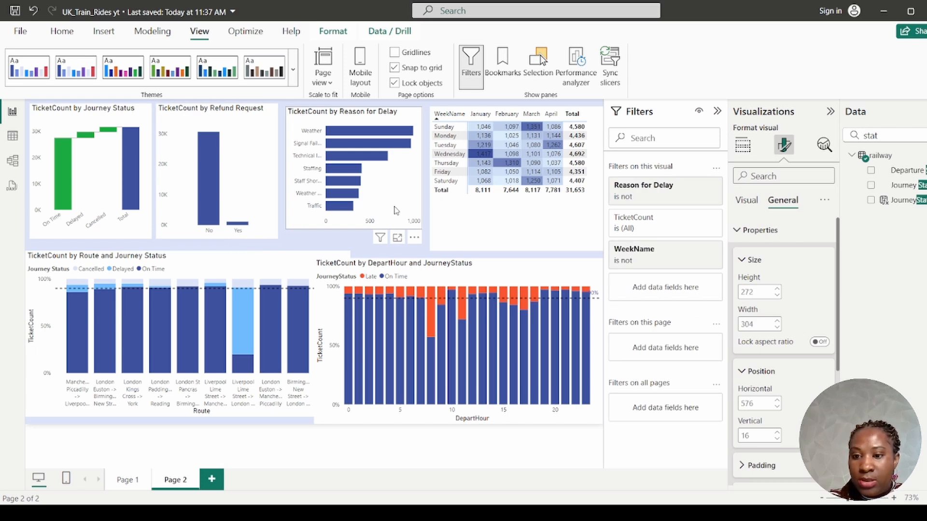
{"action": "left_click", "coordinate": [260, 200]}
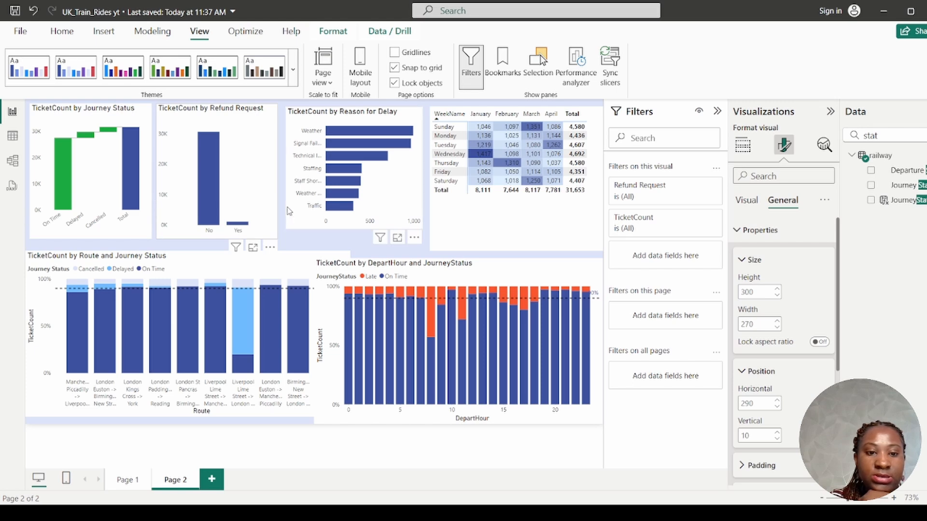
{"action": "left_click", "coordinate": [296, 225]}
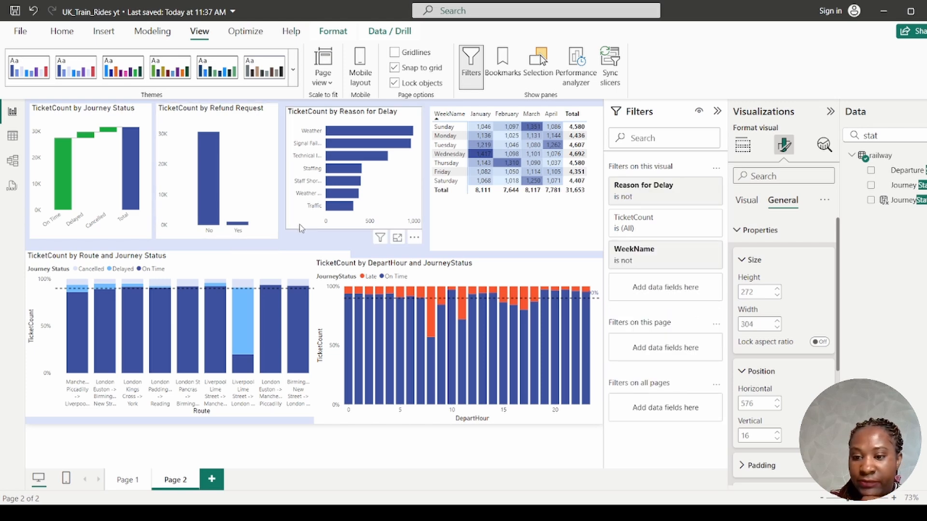
{"action": "left_click", "coordinate": [756, 405]}
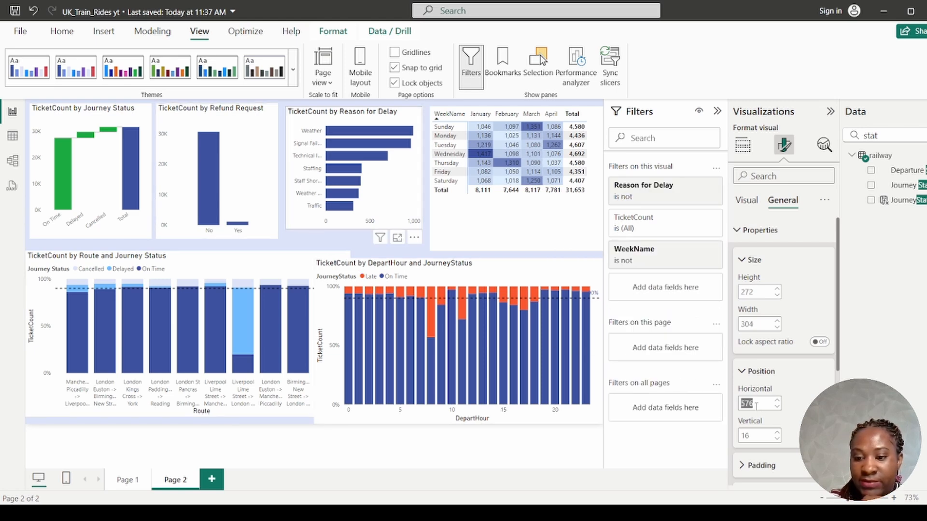
{"action": "left_click", "coordinate": [760, 405]}
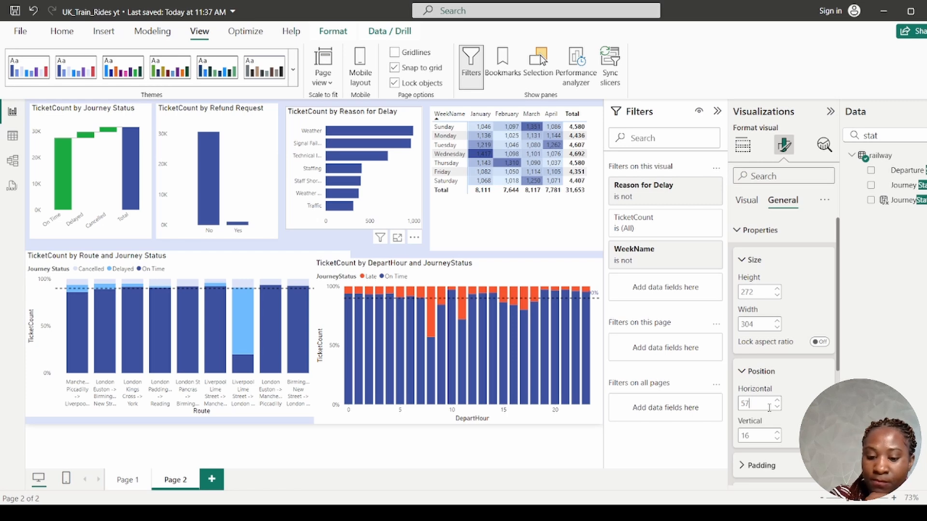
{"action": "key", "text": "Tab"}
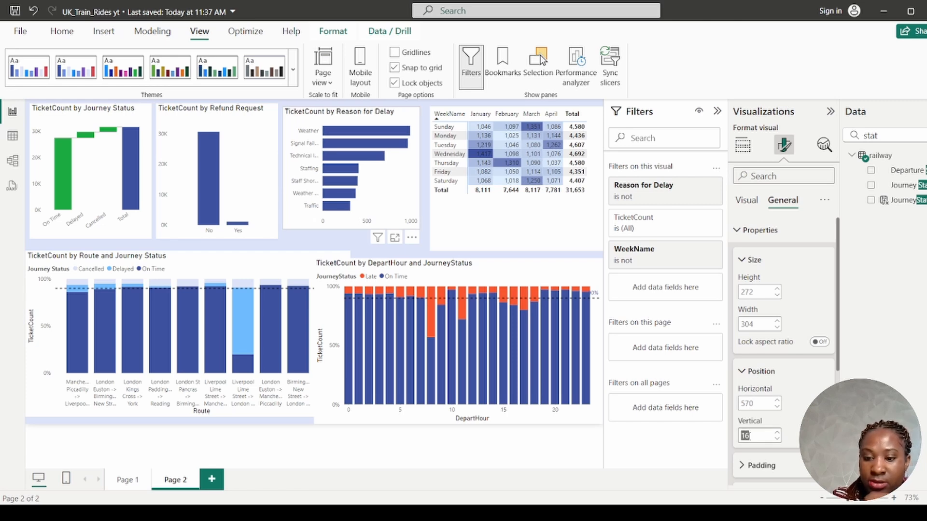
{"action": "type", "text": "10"}
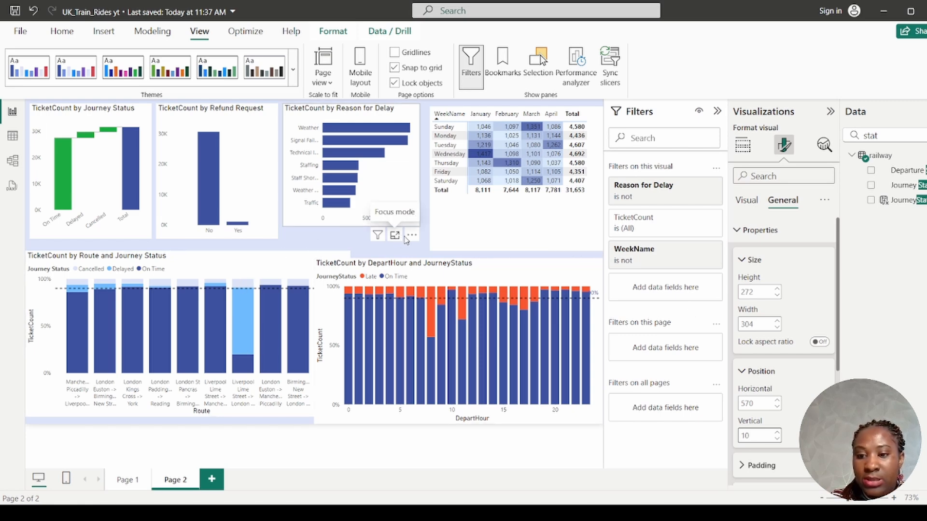
Step: Set the TicketCount by Reason for Delay chart's height to 300 and width to 310
{"action": "double_click", "coordinate": [758, 293]}
{"action": "type", "text": "00"}
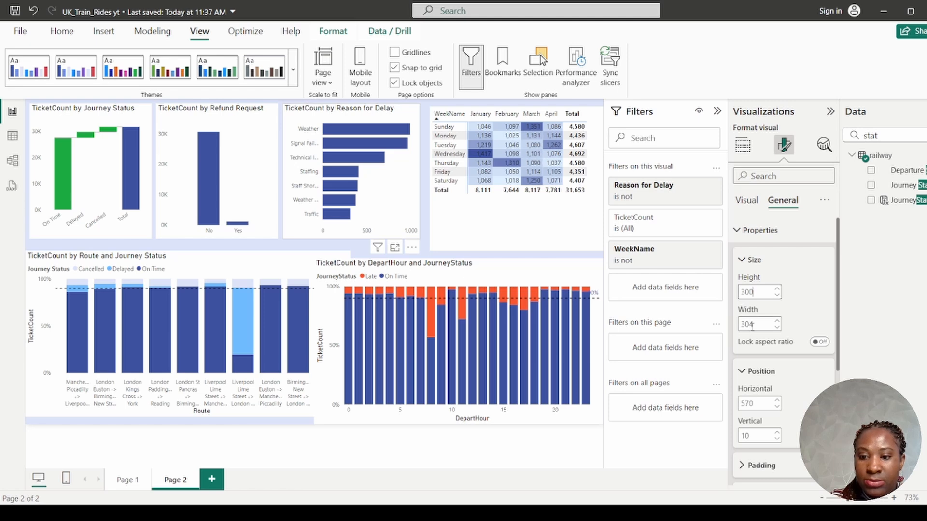
{"action": "double_click", "coordinate": [753, 324]}
{"action": "type", "text": "310"}
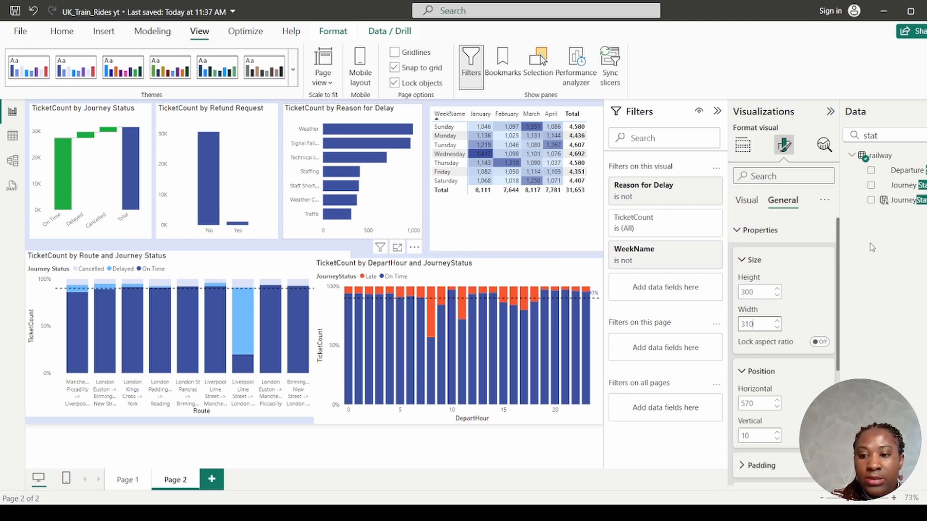
Step: Position the weekday-by-month ticket count matrix at horizontal 890 and vertical 10
{"action": "left_click", "coordinate": [268, 188]}
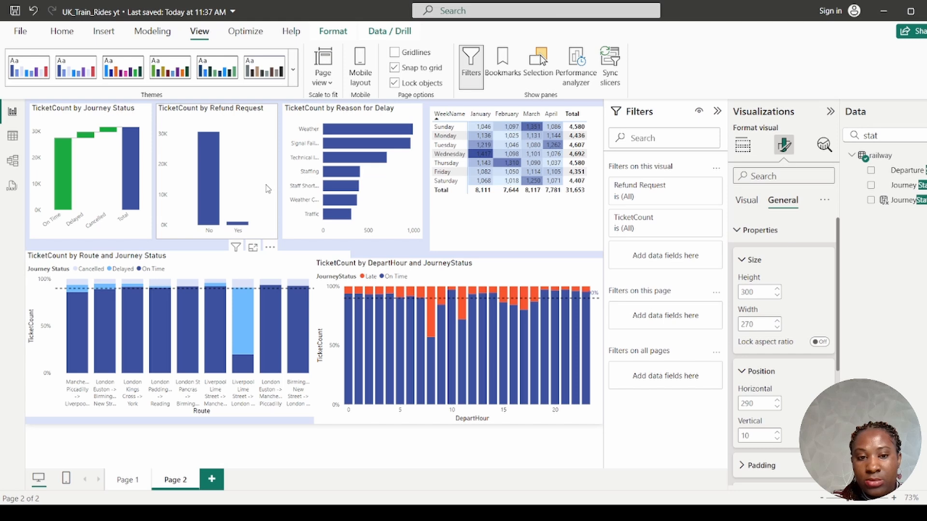
{"action": "left_click", "coordinate": [303, 216]}
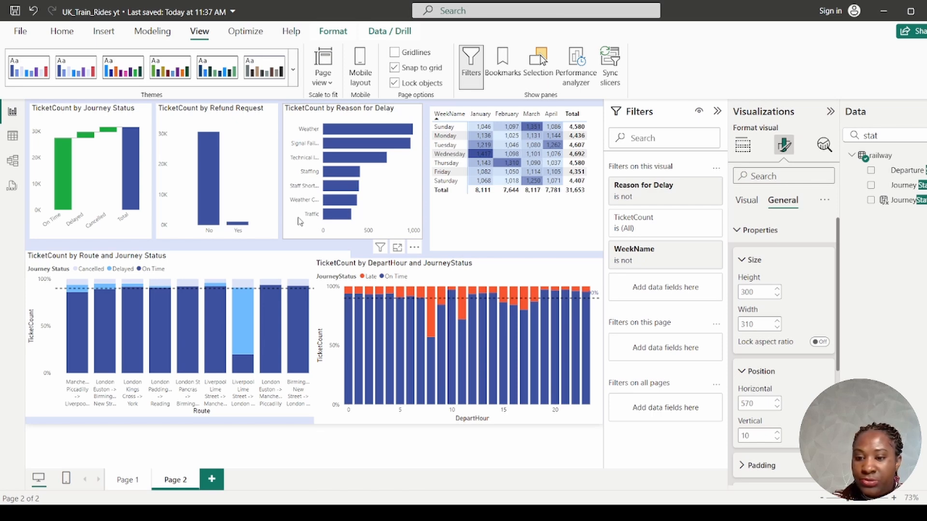
{"action": "left_click", "coordinate": [441, 216]}
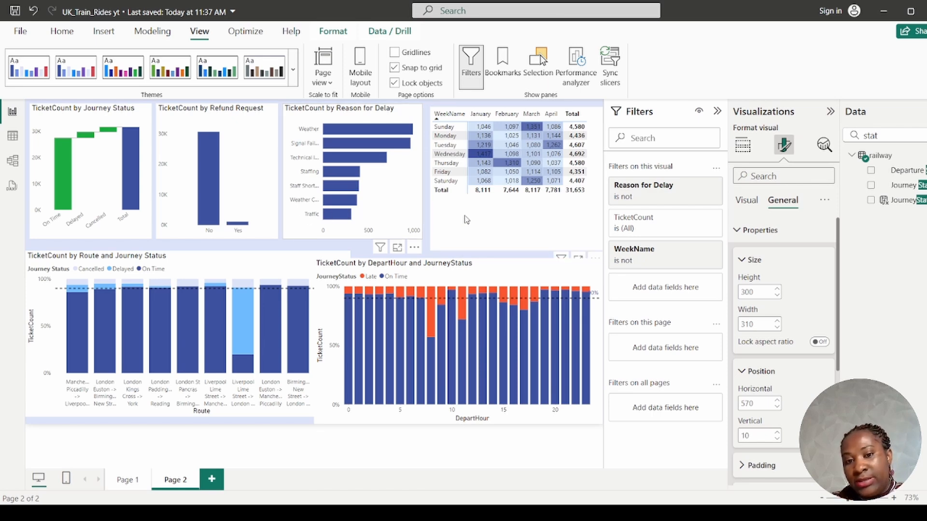
{"action": "left_click", "coordinate": [756, 405]}
{"action": "type", "text": "390"}
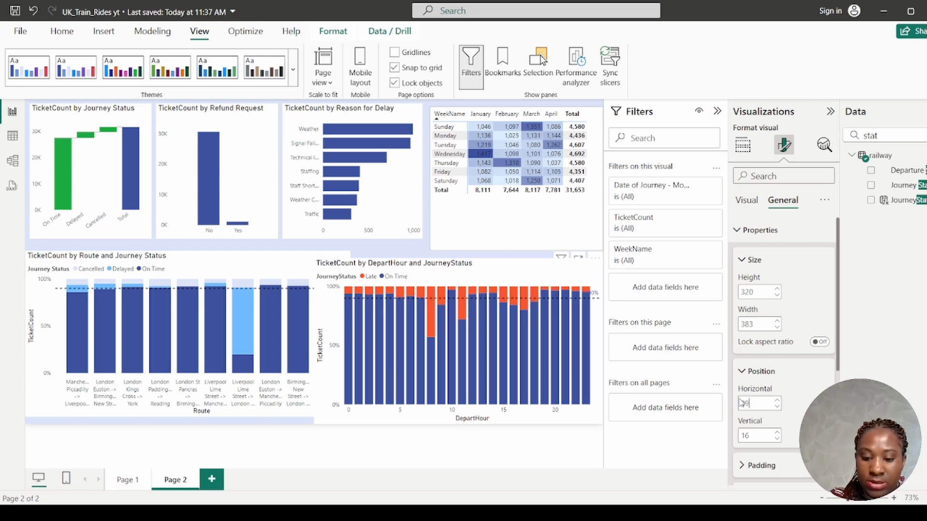
{"action": "left_click", "coordinate": [763, 436]}
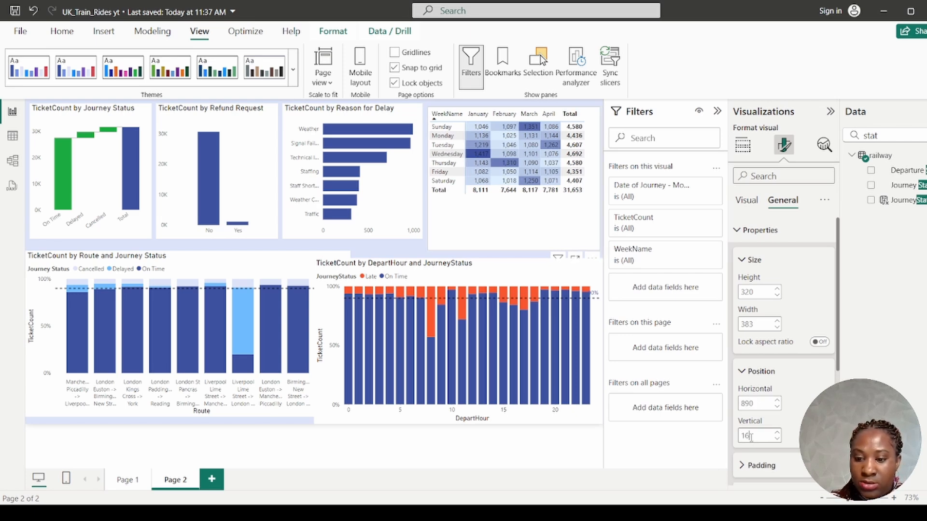
{"action": "type", "text": "10"}
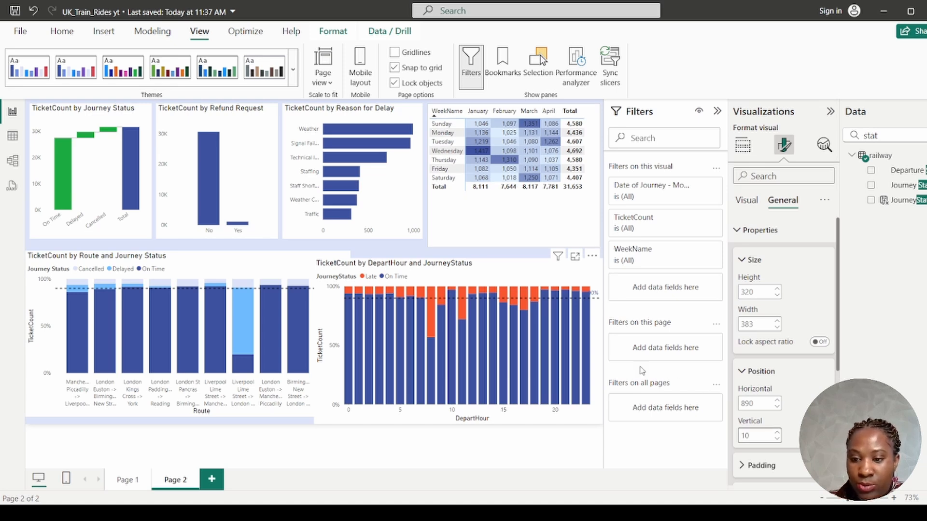
Step: Resize the weekday-by-month ticket count matrix to a width of 380 and a height of 300
{"action": "double_click", "coordinate": [750, 325]}
{"action": "type", "text": "380"}
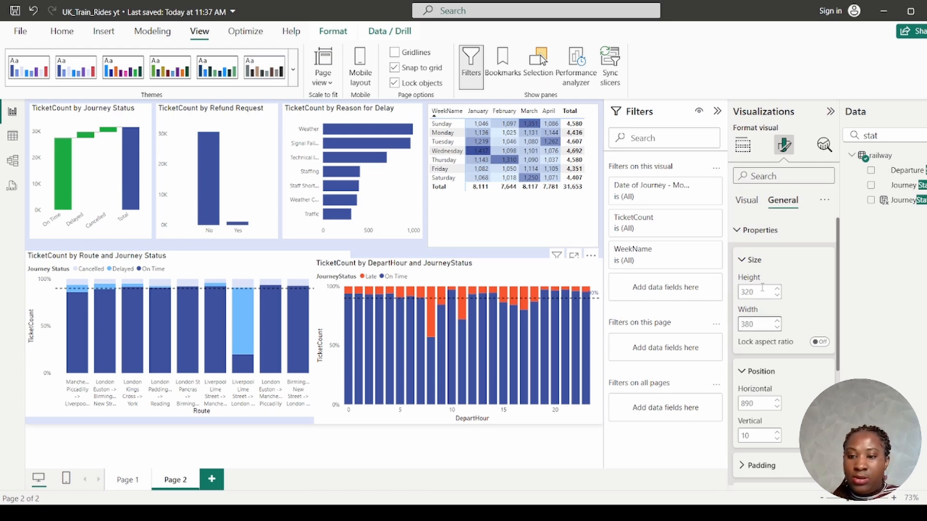
{"action": "double_click", "coordinate": [747, 292]}
{"action": "type", "text": "300"}
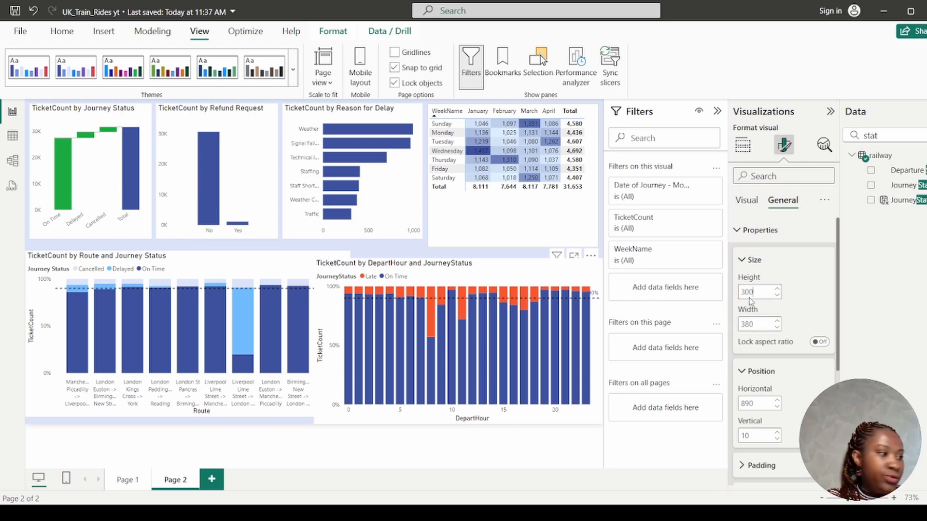
{"action": "key", "text": "Return"}
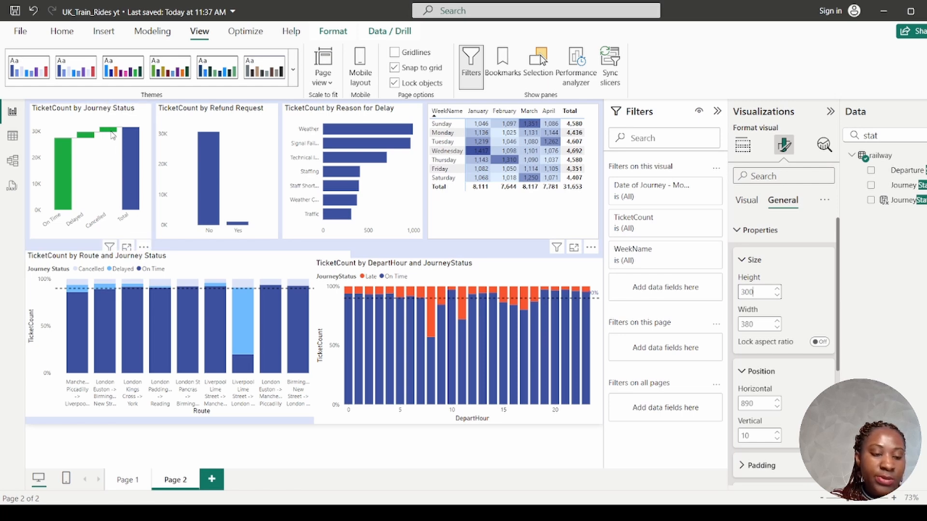
Step: Position the TicketCount by Route and Journey Status chart at horizontal 10 and vertical 320
{"action": "left_click", "coordinate": [61, 259]}
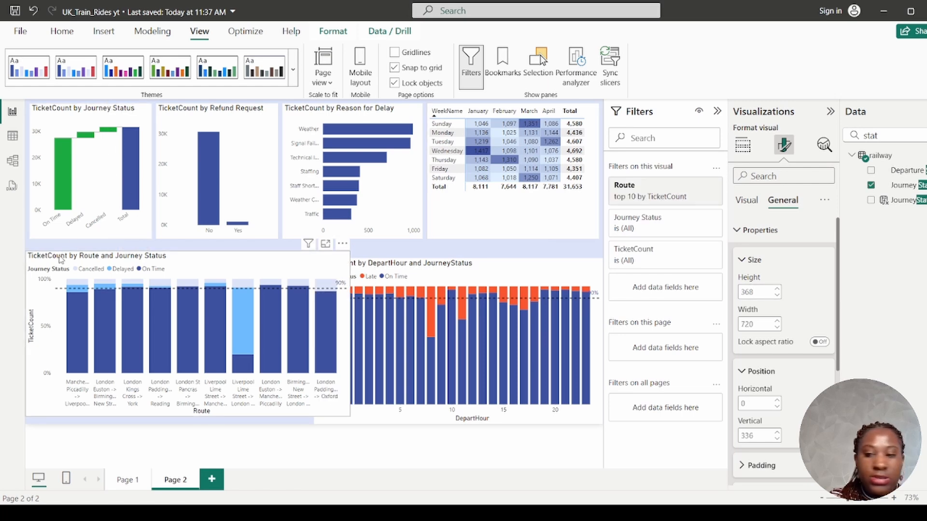
{"action": "double_click", "coordinate": [754, 436]}
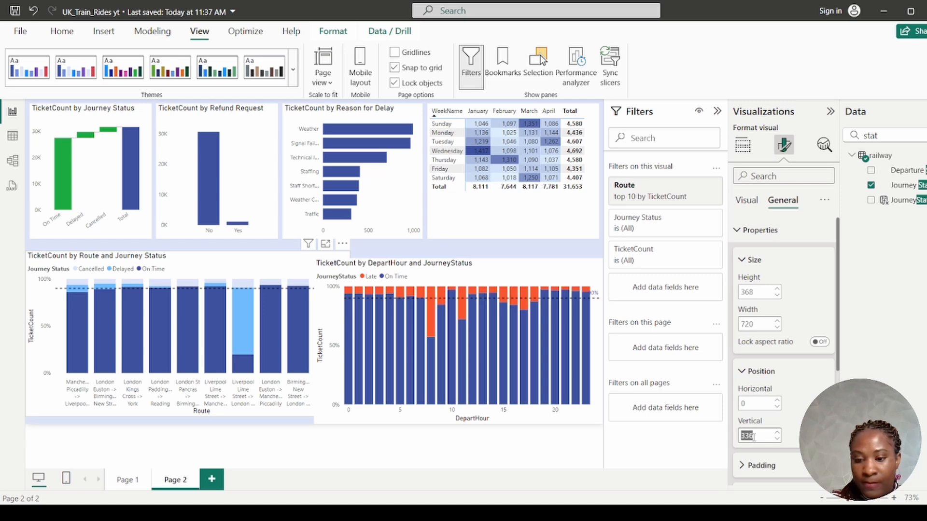
{"action": "type", "text": "320"}
{"action": "key", "text": "Return"}
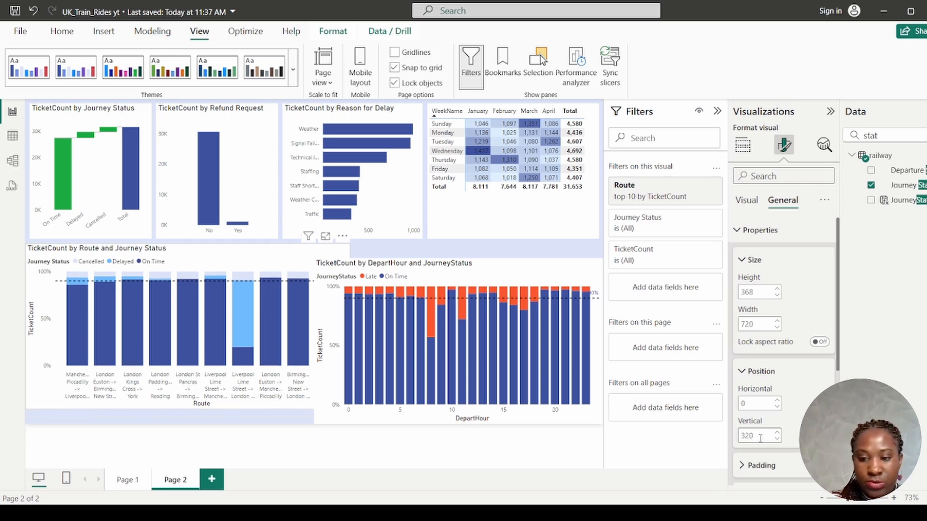
{"action": "double_click", "coordinate": [751, 403]}
{"action": "type", "text": "1"}
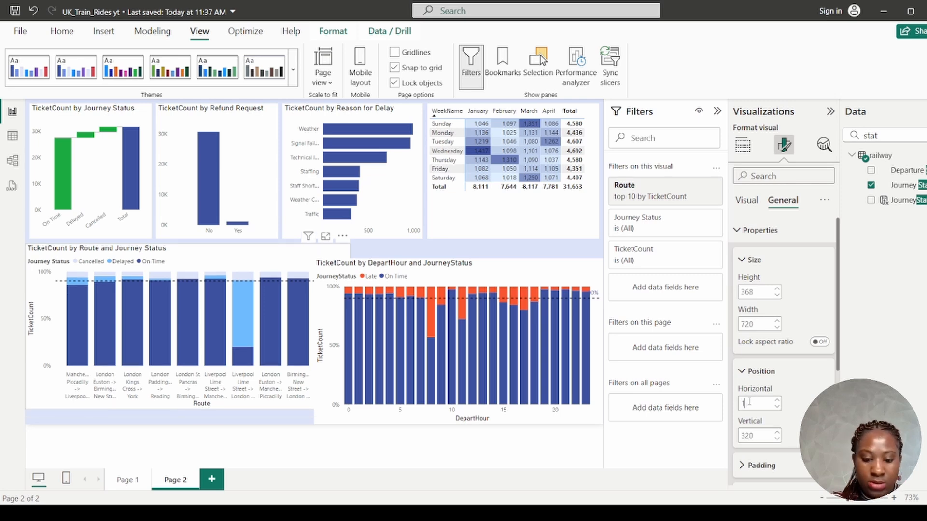
{"action": "type", "text": "0"}
{"action": "key", "text": "Return"}
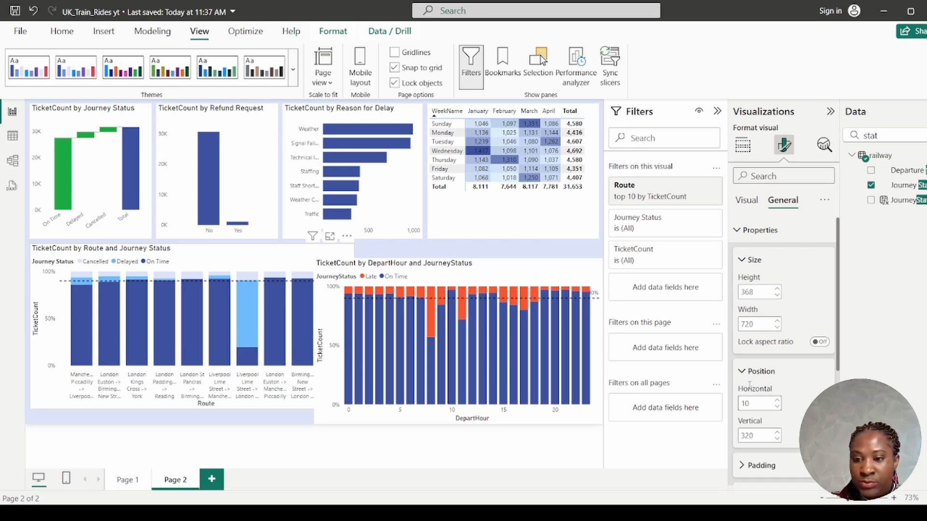
Step: Set the TicketCount by Route and Journey Status chart's width to 600 and height to 390
{"action": "double_click", "coordinate": [751, 324]}
{"action": "type", "text": "600"}
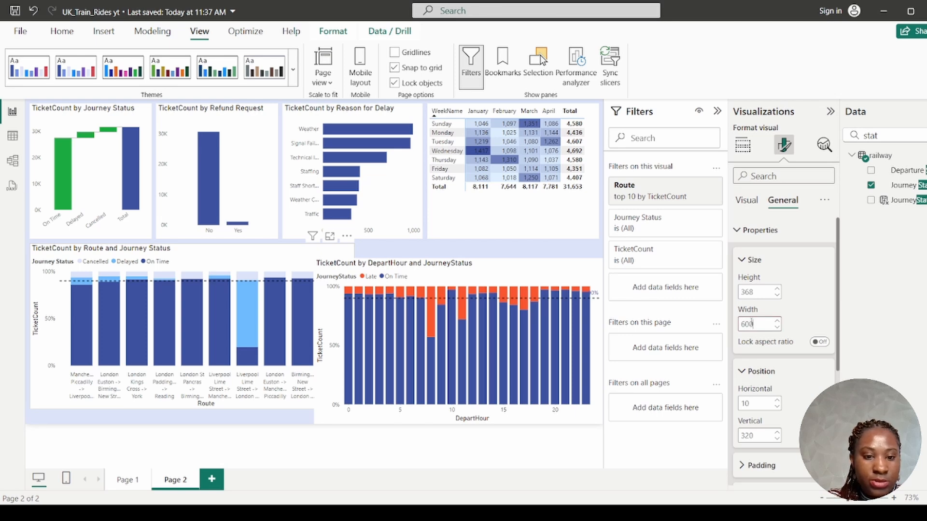
{"action": "key", "text": "Return"}
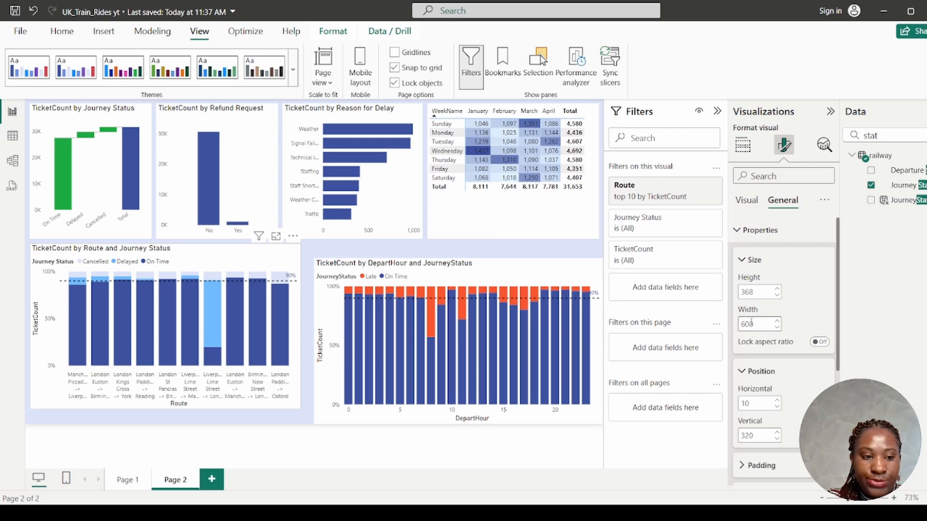
{"action": "double_click", "coordinate": [755, 294]}
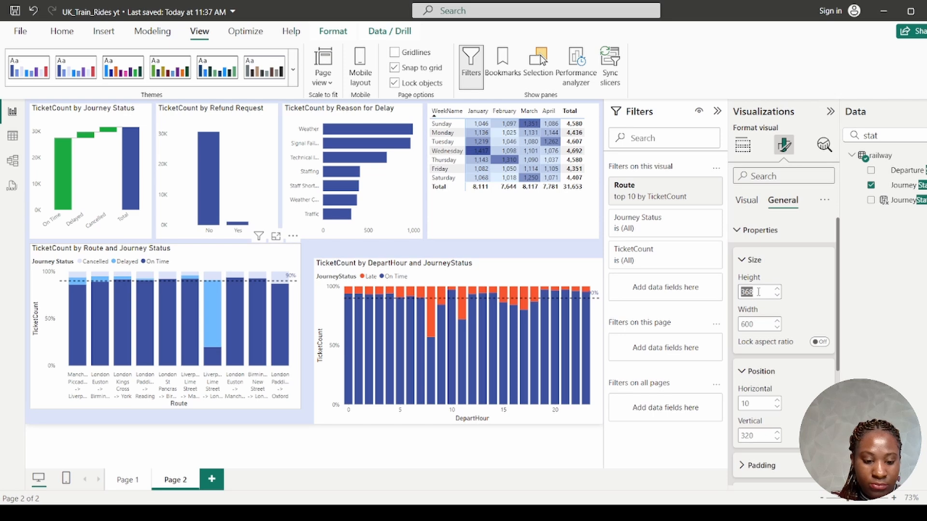
{"action": "type", "text": "390"}
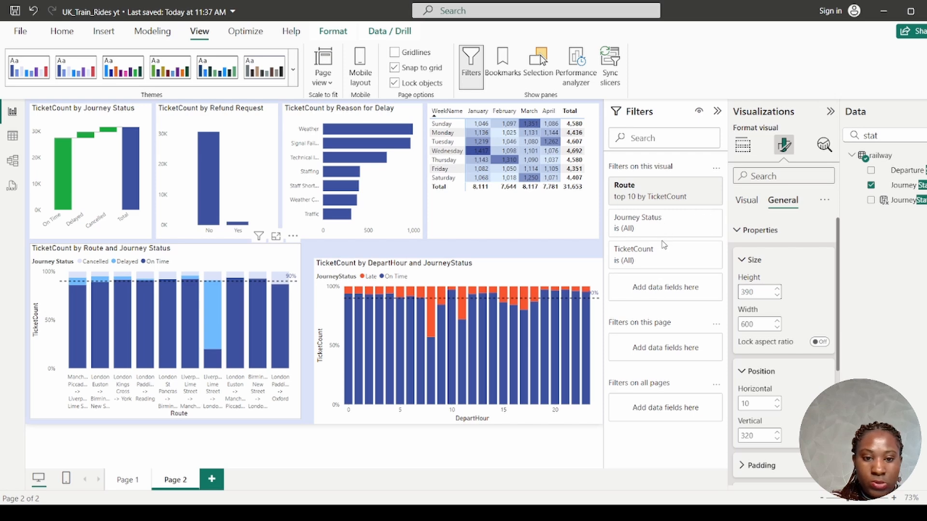
Step: Try to set the TicketCount by DepartHour and JourneyStatus chart's height to 390
{"action": "left_click", "coordinate": [549, 273]}
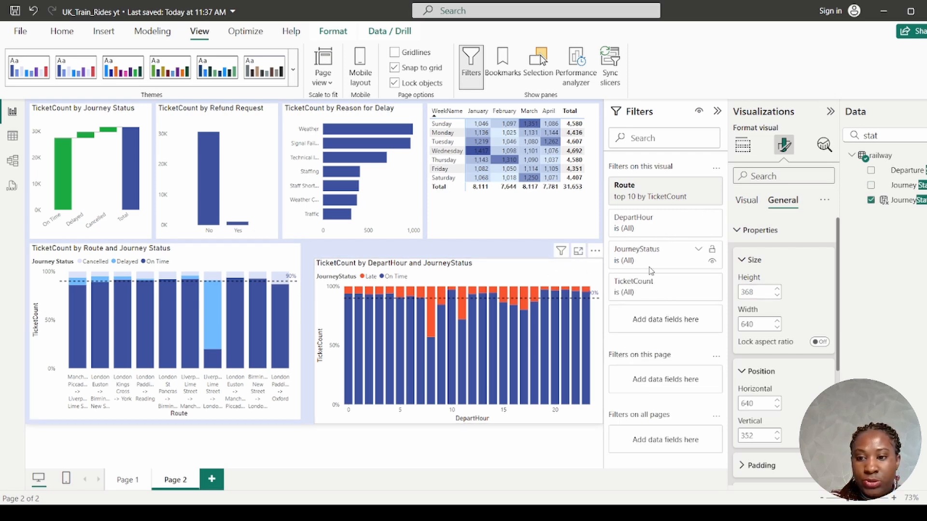
{"action": "left_click", "coordinate": [759, 293]}
{"action": "type", "text": "3"}
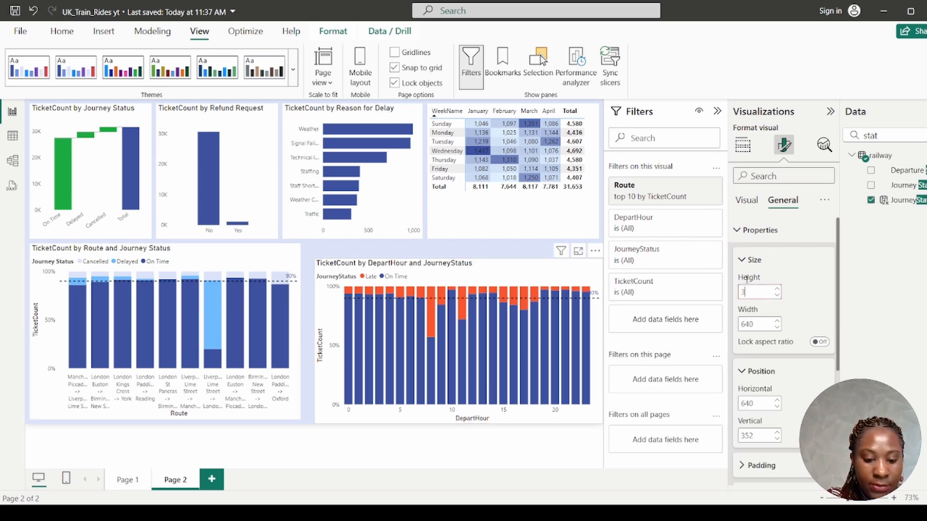
{"action": "type", "text": "90"}
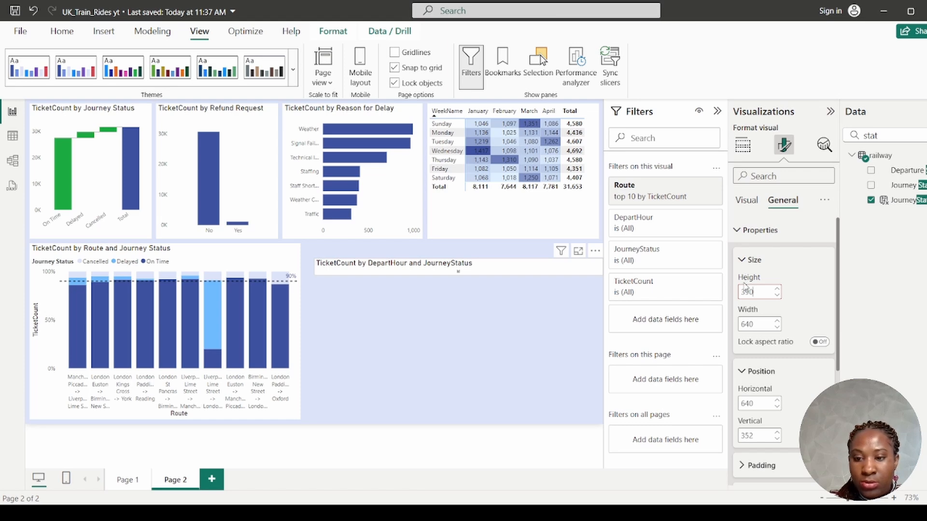
{"action": "left_click", "coordinate": [262, 262]}
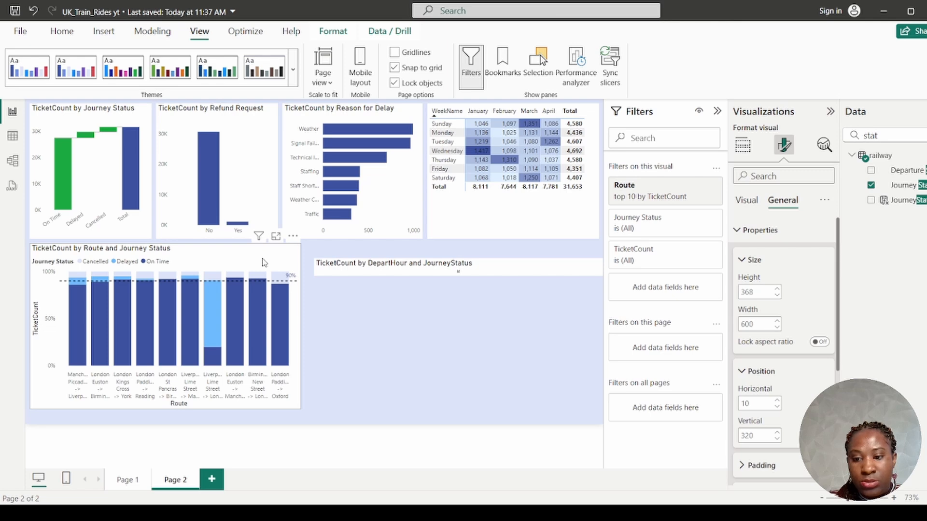
Step: Set the TicketCount by DepartHour and JourneyStatus chart's vertical position to 320 and its height to 390
{"action": "left_click", "coordinate": [532, 272]}
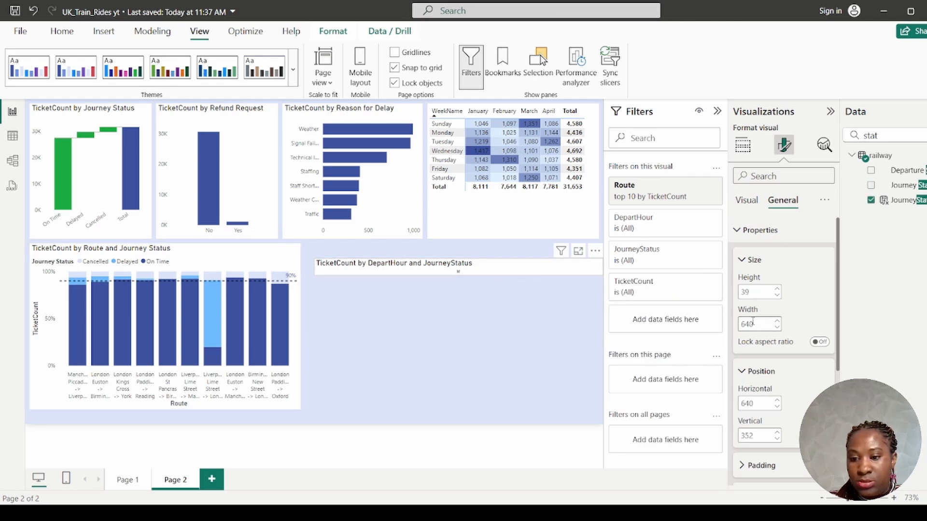
{"action": "left_click", "coordinate": [751, 436]}
{"action": "double_click", "coordinate": [751, 436]}
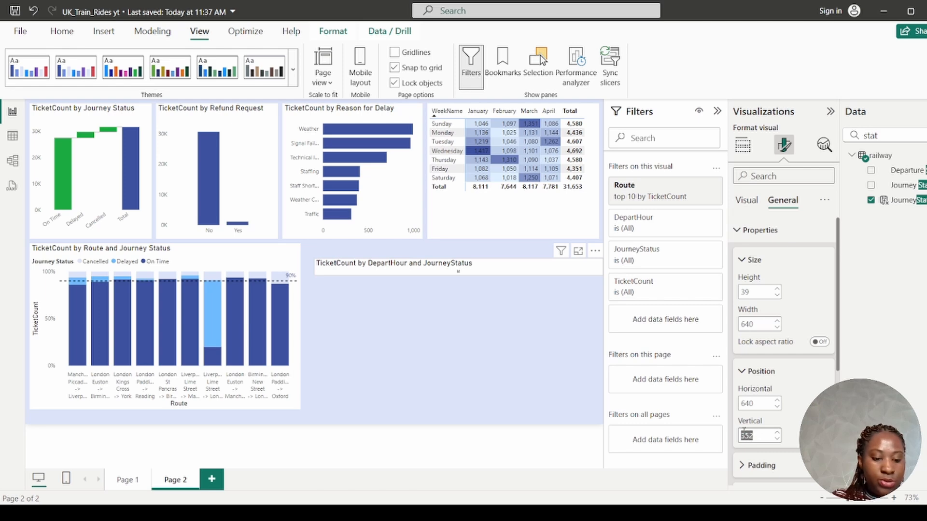
{"action": "type", "text": "320"}
{"action": "key", "text": "Return"}
{"action": "double_click", "coordinate": [755, 291]}
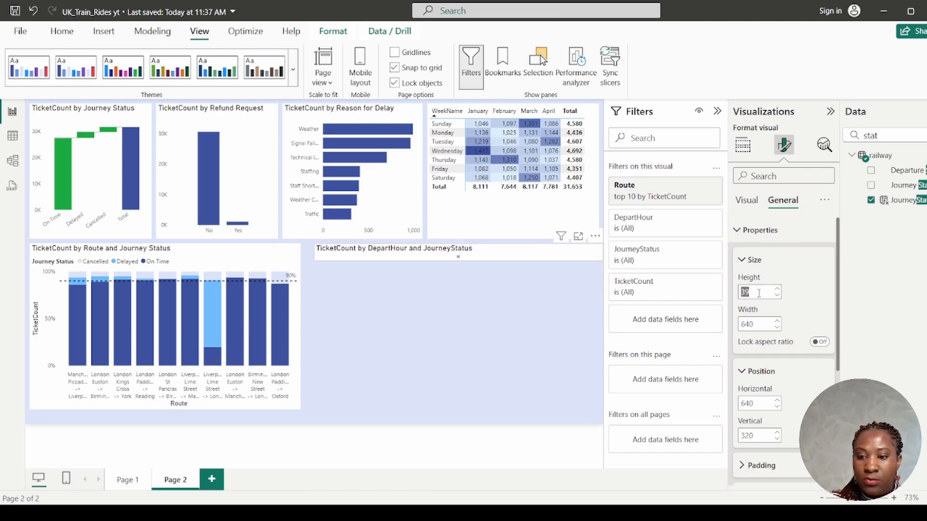
{"action": "left_click", "coordinate": [751, 295]}
{"action": "type", "text": "0"}
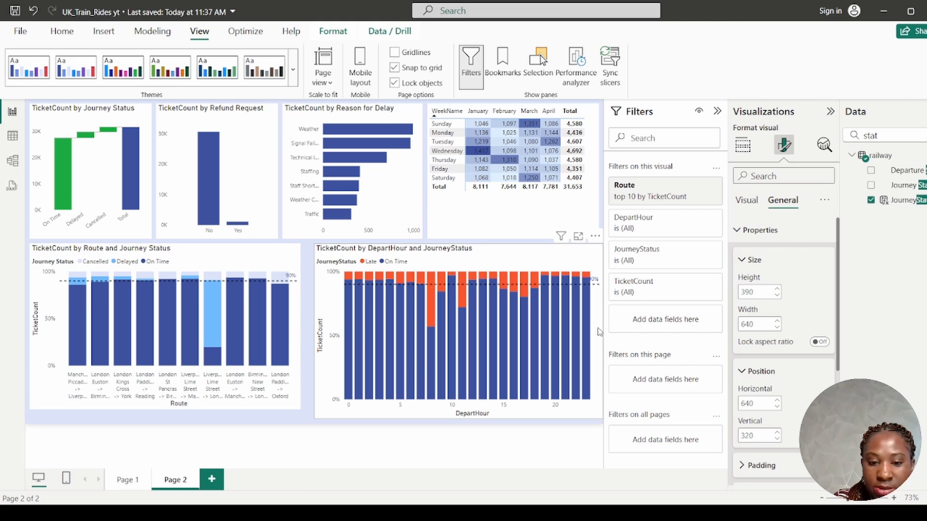
Step: Set the TicketCount by DepartHour and JourneyStatus chart's width to 620 and its horizontal position to 650
{"action": "double_click", "coordinate": [757, 324]}
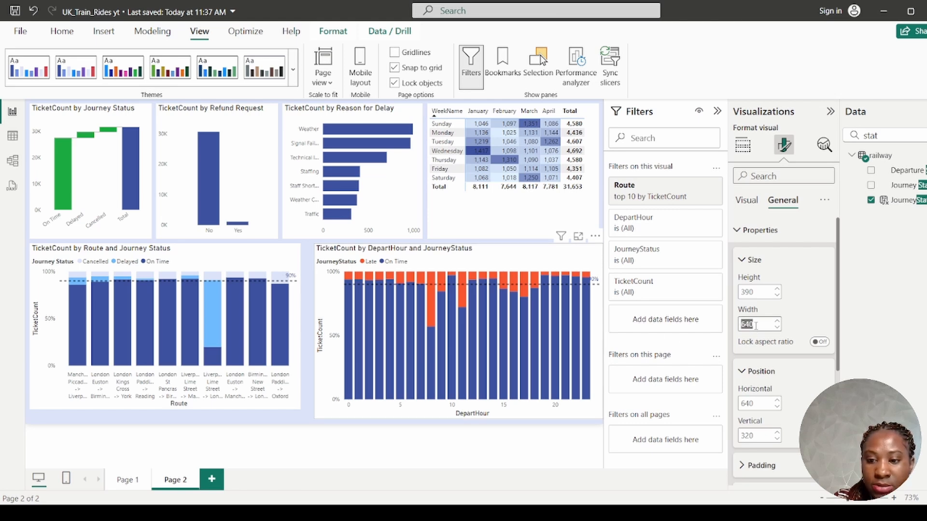
{"action": "left_click", "coordinate": [756, 325]}
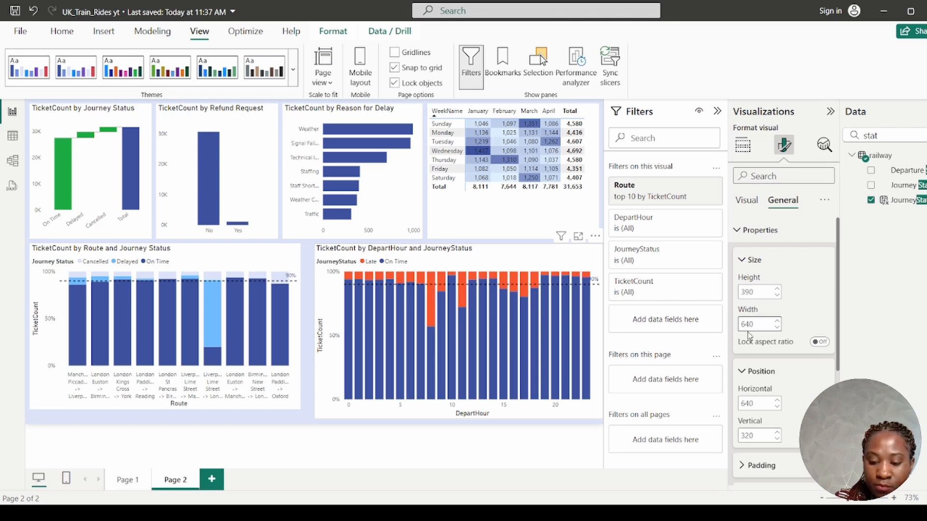
{"action": "key", "text": "BackSpace"}
{"action": "type", "text": "2"}
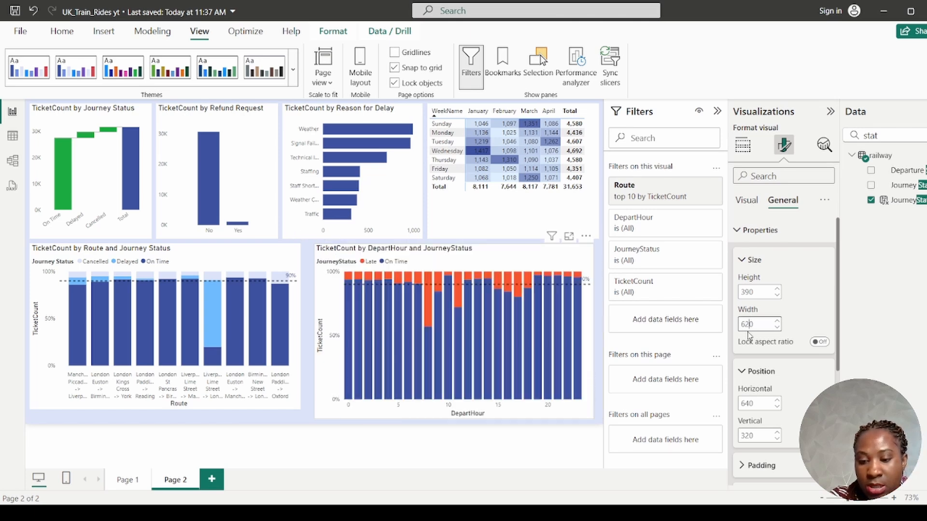
{"action": "left_click", "coordinate": [749, 404]}
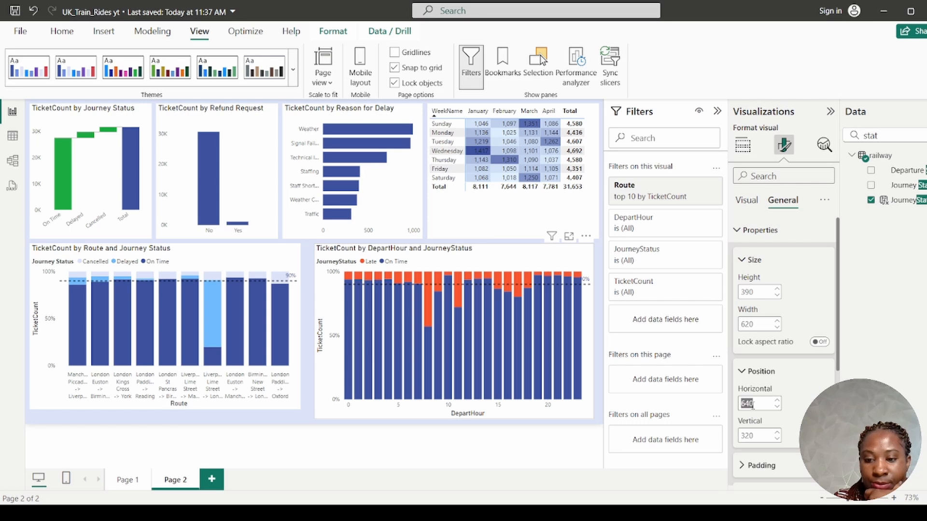
{"action": "key", "text": "BackSpace"}
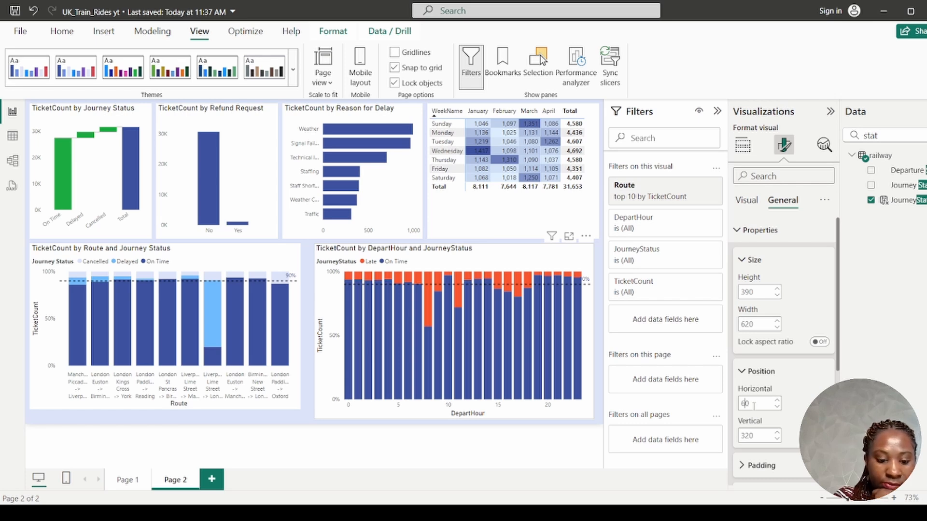
{"action": "type", "text": "5"}
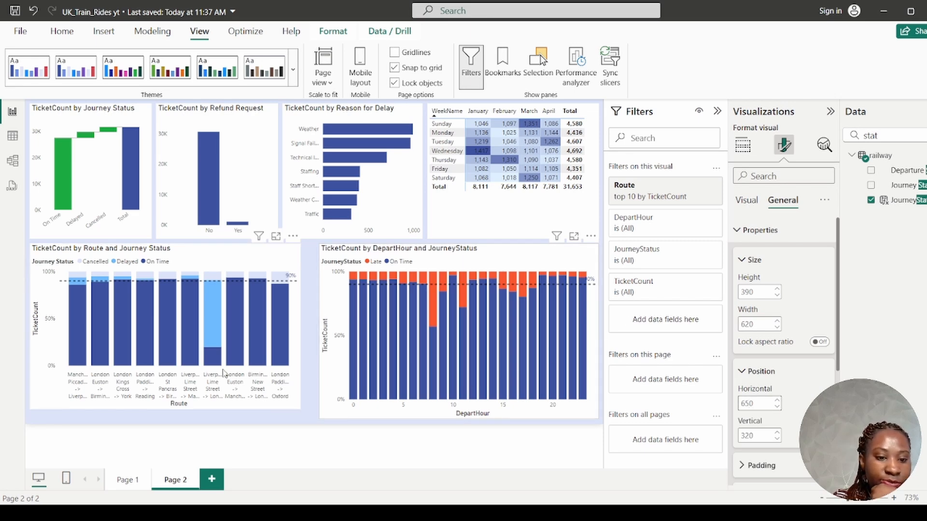
Step: Resize the TicketCount by Route and Journey Status chart to a width of 630 and a height of 390
{"action": "left_click", "coordinate": [232, 270]}
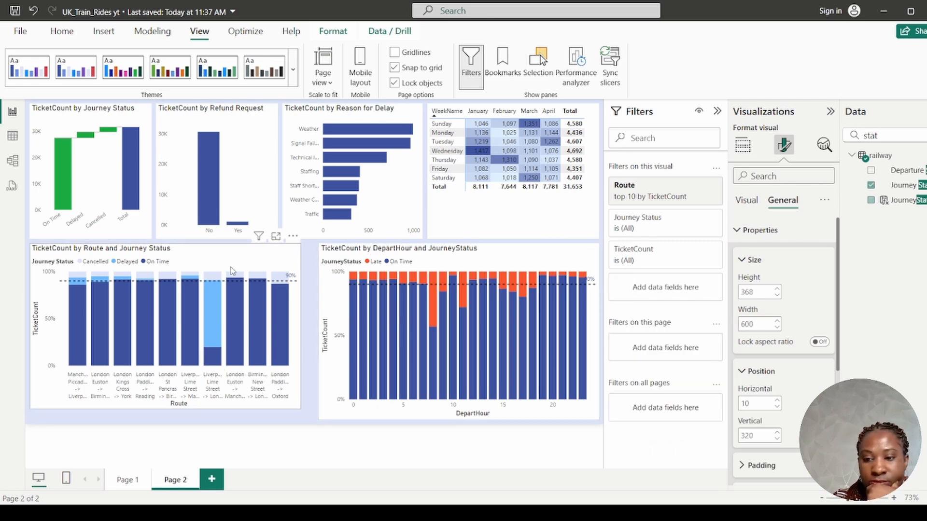
{"action": "double_click", "coordinate": [747, 325]}
{"action": "left_click", "coordinate": [751, 325]}
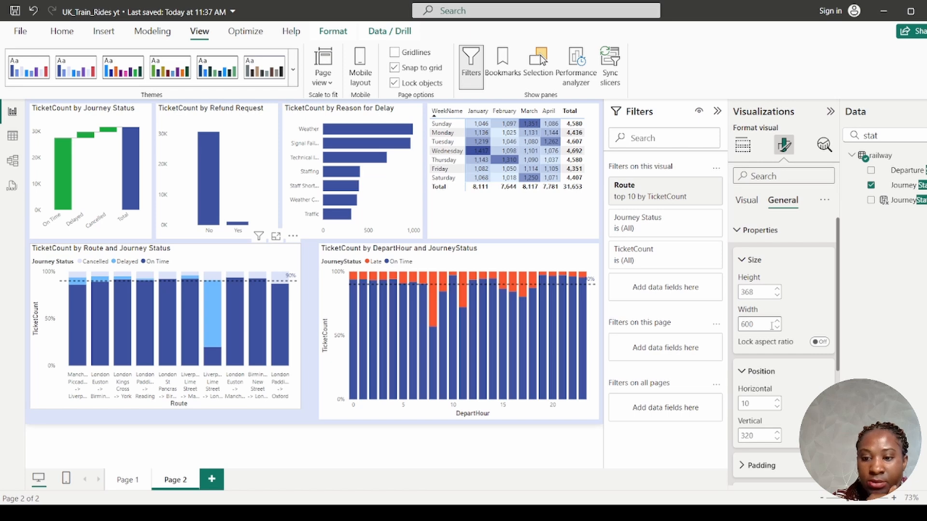
{"action": "type", "text": "3"}
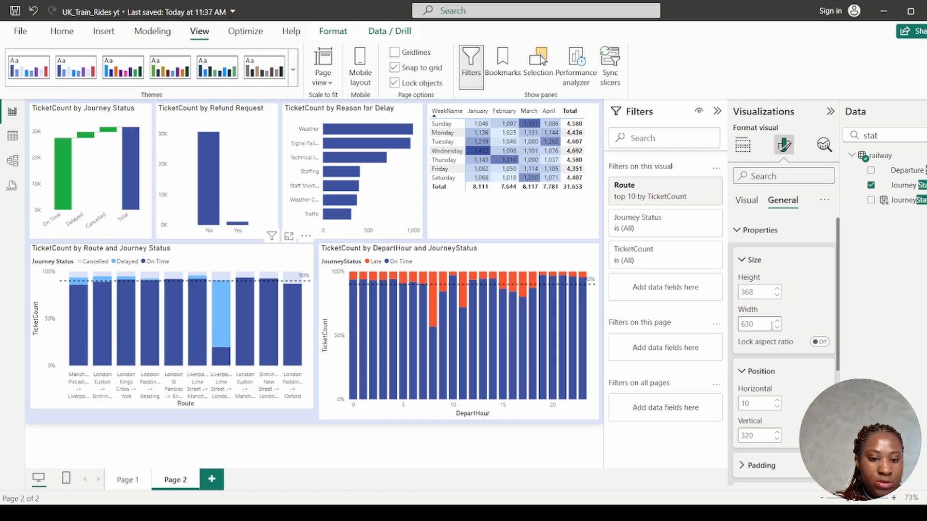
{"action": "left_click", "coordinate": [565, 414]}
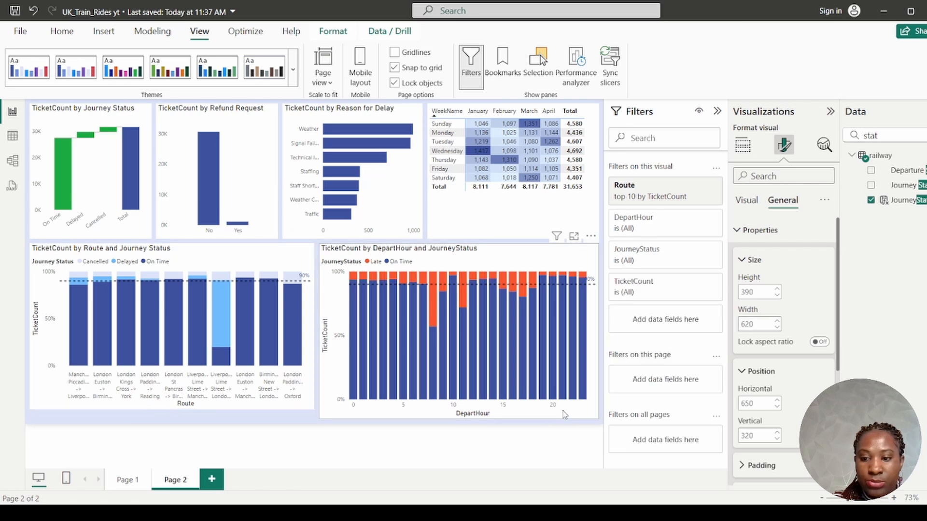
{"action": "left_click", "coordinate": [304, 410]}
{"action": "double_click", "coordinate": [757, 292]}
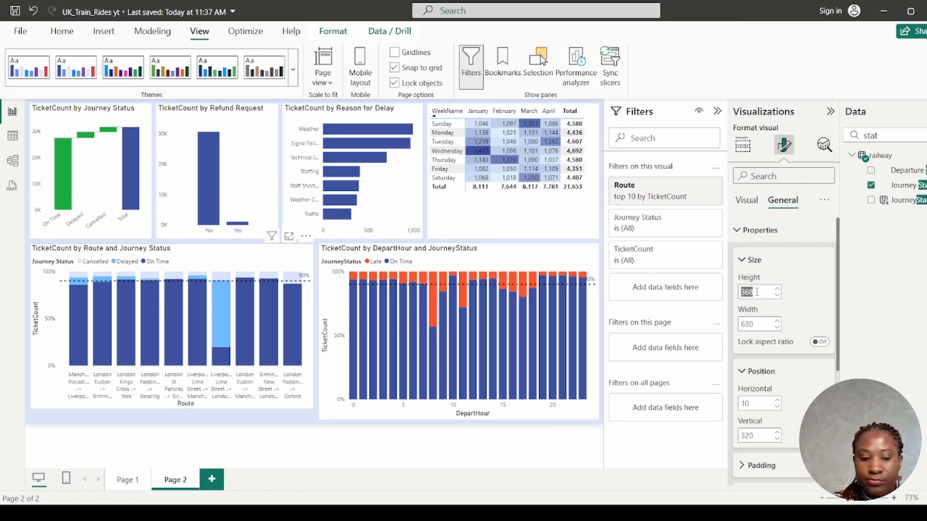
{"action": "type", "text": "390"}
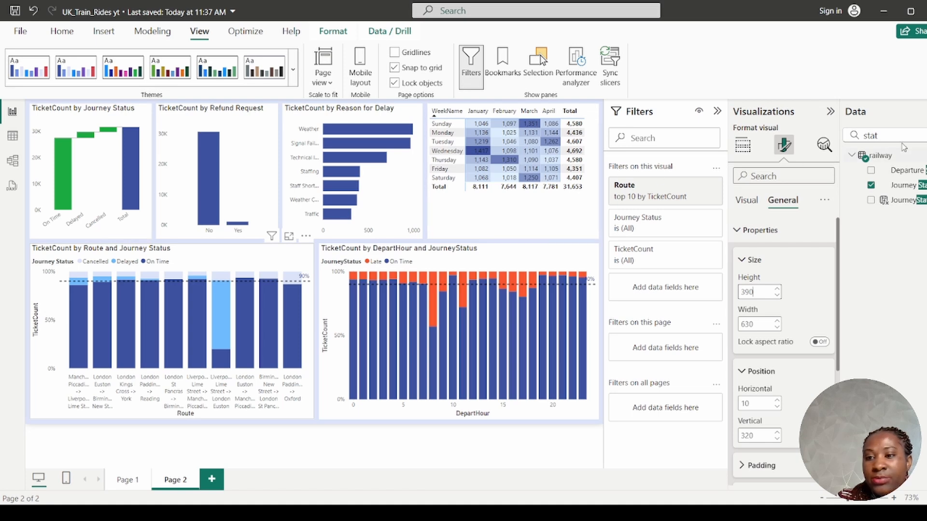
Step: Clear the field search and rename the TicketCount measure to Tickets in its formula
{"action": "left_click", "coordinate": [920, 135]}
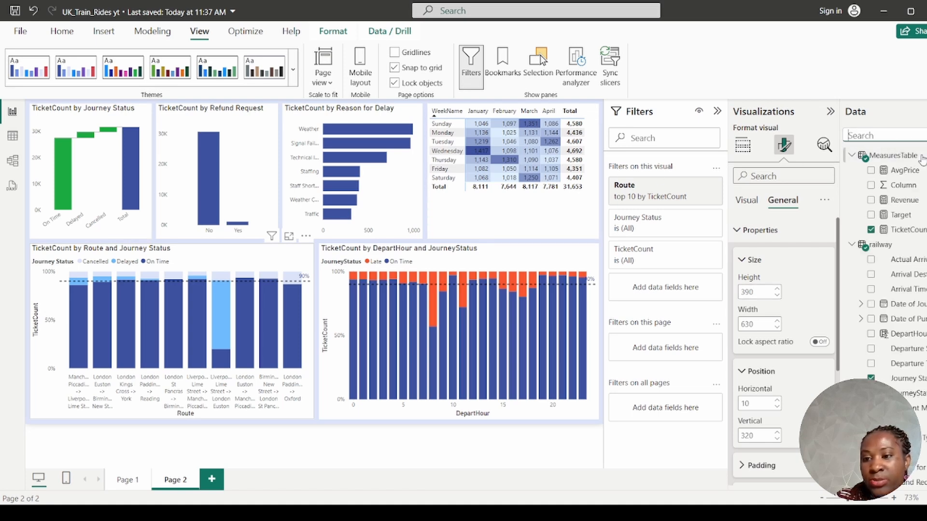
{"action": "left_click", "coordinate": [903, 230]}
{"action": "double_click", "coordinate": [133, 109]}
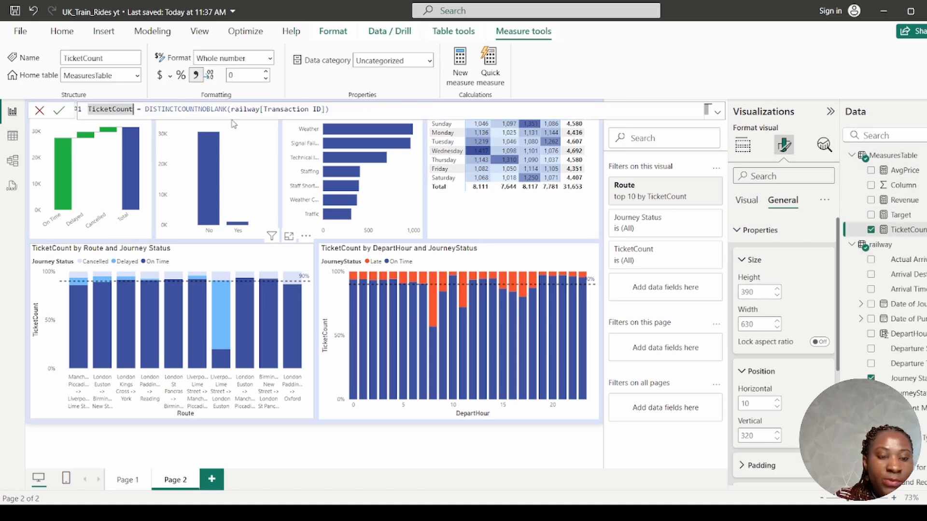
{"action": "type", "text": "Tickets"}
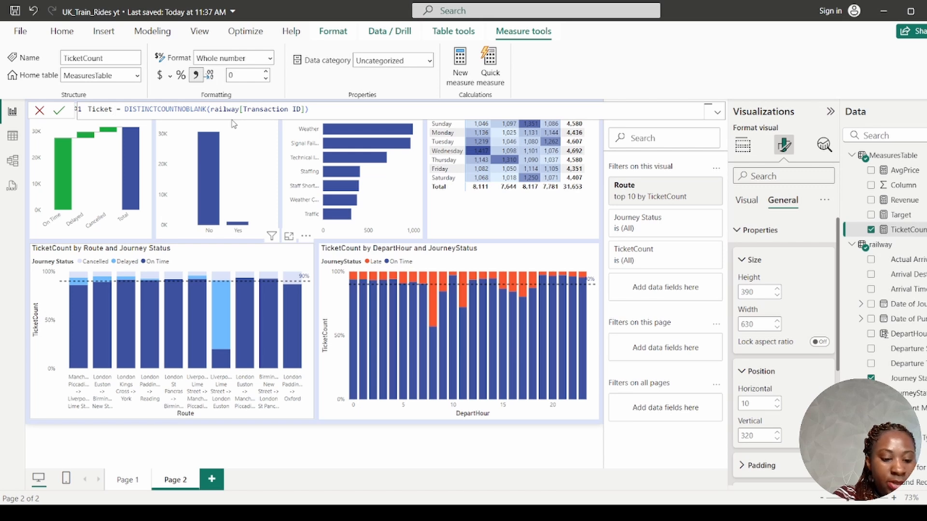
{"action": "key", "text": "Return"}
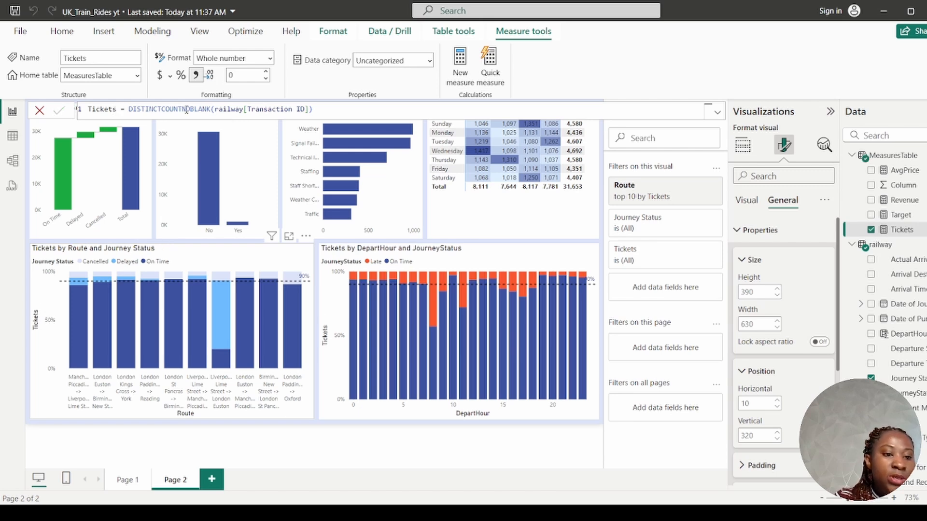
{"action": "left_click", "coordinate": [44, 121]}
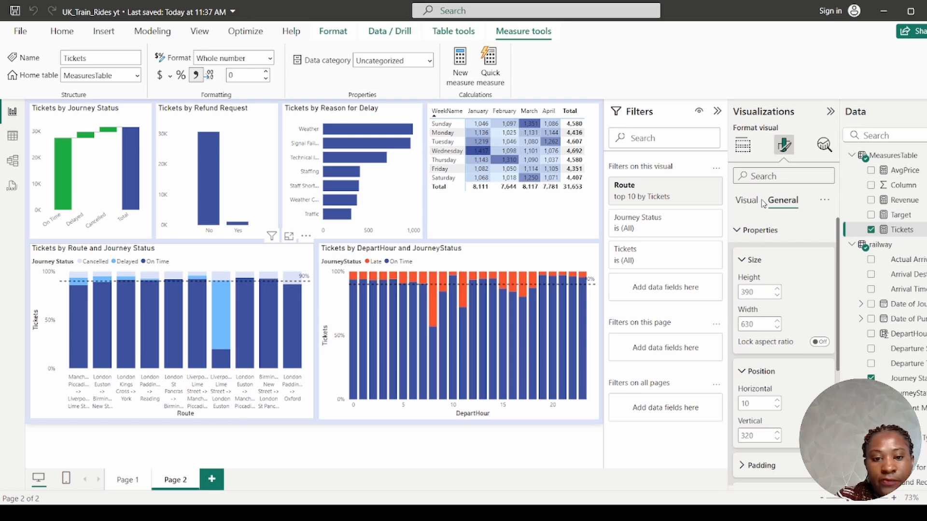
Step: Turn off the X-axis and Y-axis titles on the Tickets by Route and Journey Status chart
{"action": "left_click", "coordinate": [746, 200]}
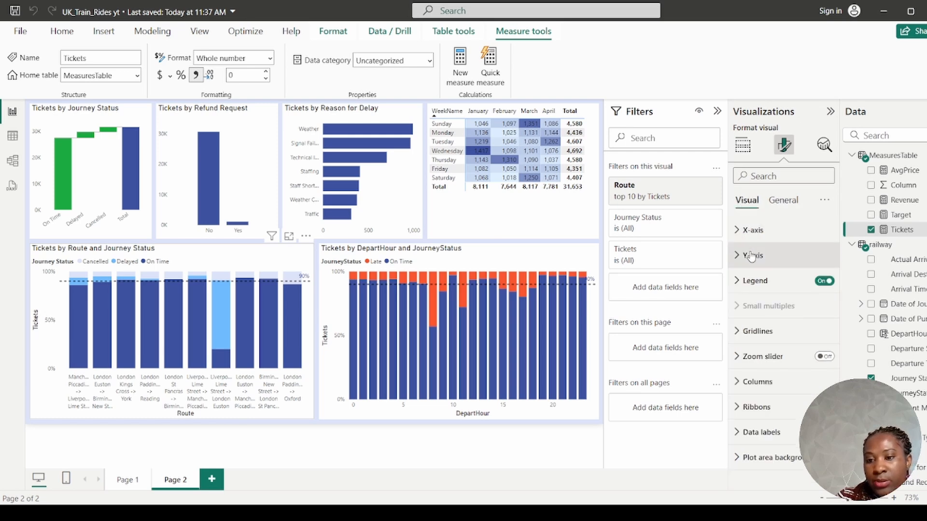
{"action": "left_click", "coordinate": [752, 230]}
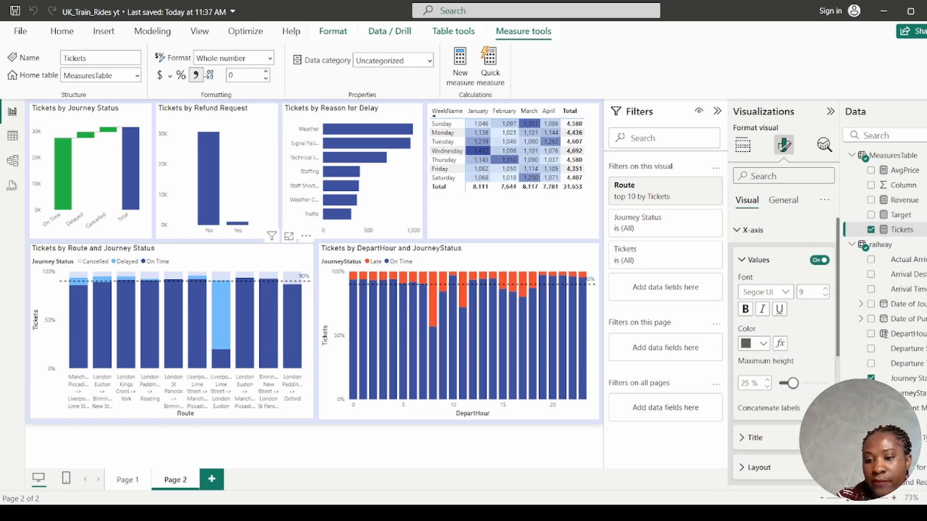
{"action": "scroll", "coordinate": [801, 348], "scroll_direction": "down", "scroll_amount": 5}
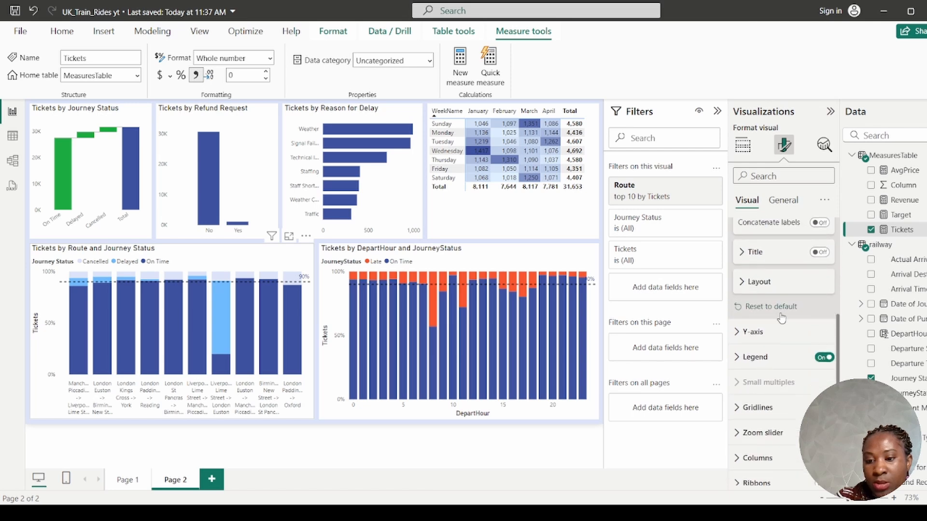
{"action": "left_click", "coordinate": [791, 331]}
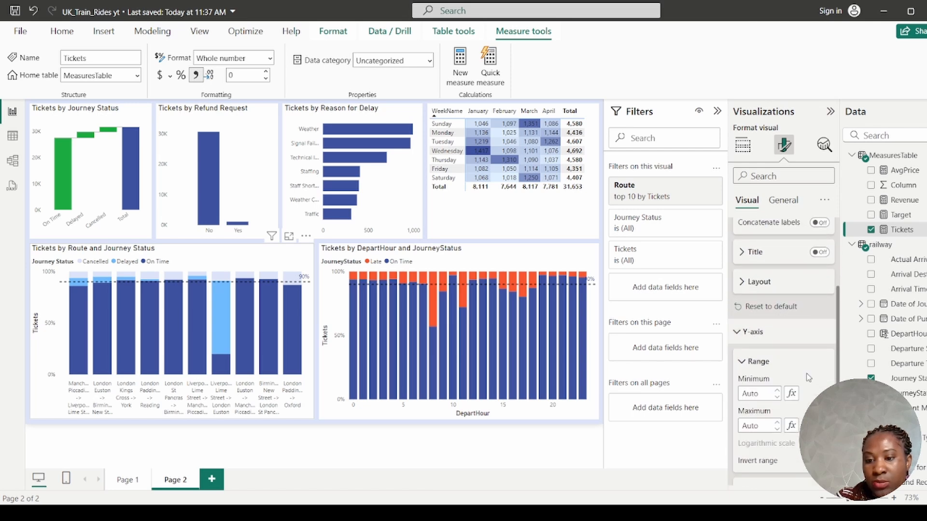
{"action": "scroll", "coordinate": [804, 403], "scroll_direction": "down", "scroll_amount": 1}
{"action": "scroll", "coordinate": [803, 403], "scroll_direction": "down", "scroll_amount": 3}
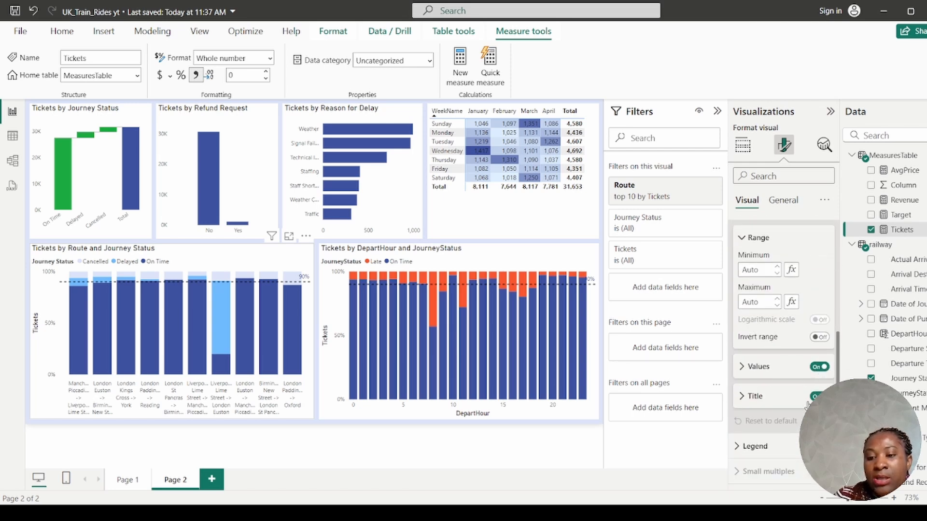
{"action": "left_click", "coordinate": [815, 396]}
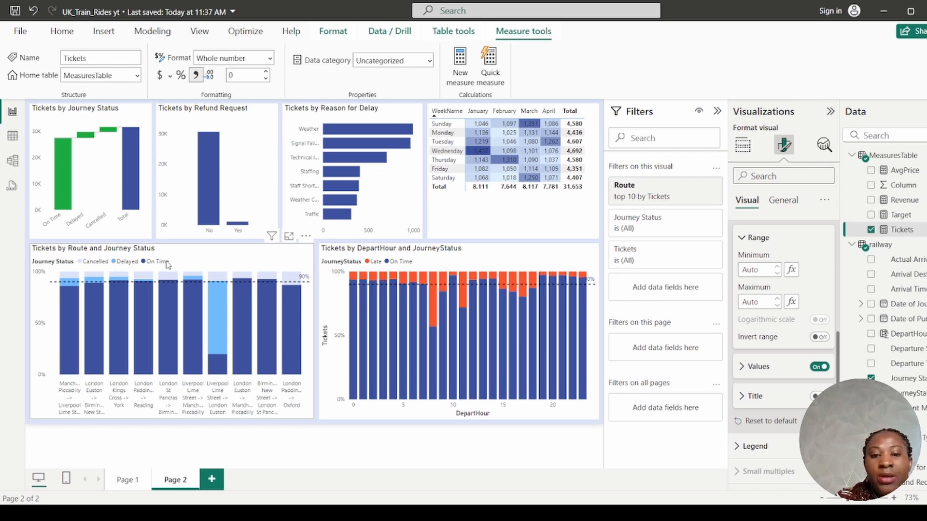
Step: Turn off the Y-axis and X-axis titles on the Tickets by DepartHour and JourneyStatus chart
{"action": "left_click", "coordinate": [415, 257]}
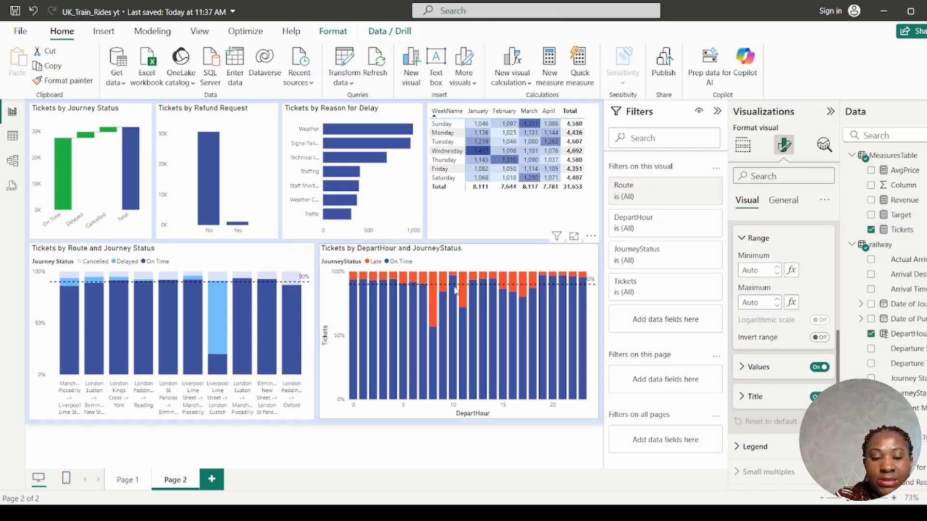
{"action": "mouse_move", "coordinate": [463, 289]}
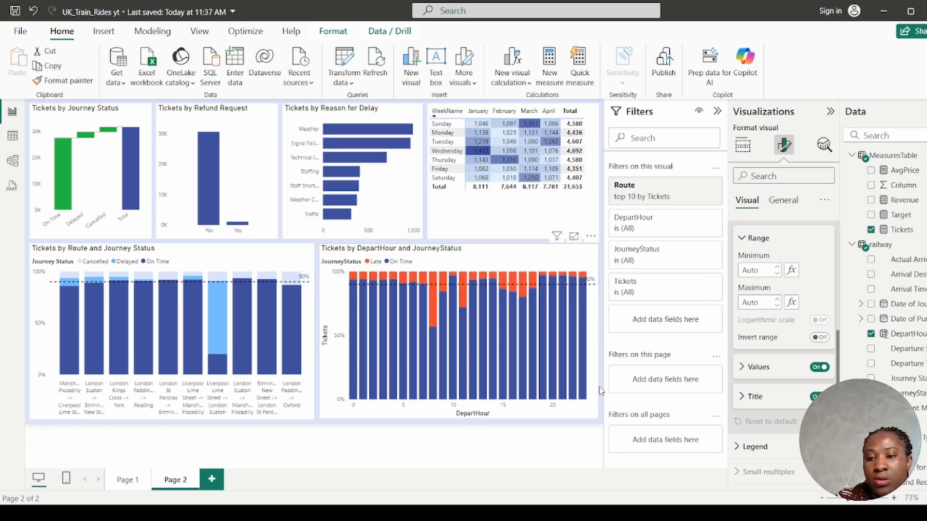
{"action": "left_click", "coordinate": [818, 397]}
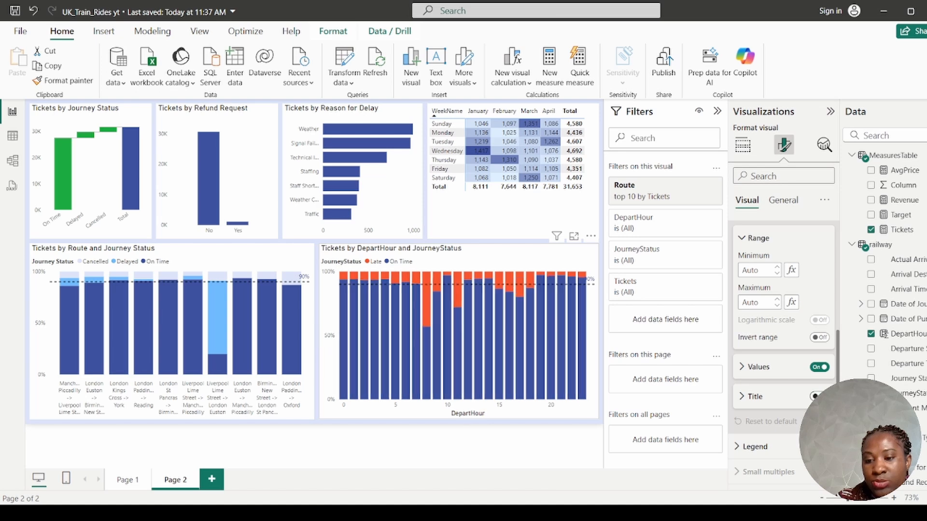
{"action": "scroll", "coordinate": [795, 348], "scroll_direction": "up", "scroll_amount": 4}
{"action": "left_click", "coordinate": [819, 344]}
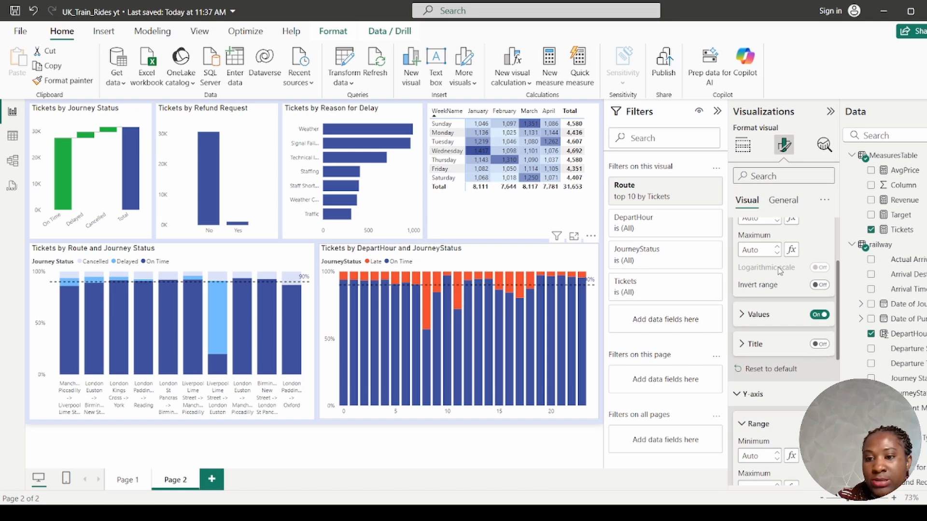
Step: Set the title font of the Tickets by DepartHour and JourneyStatus chart to Arial
{"action": "left_click", "coordinate": [783, 202]}
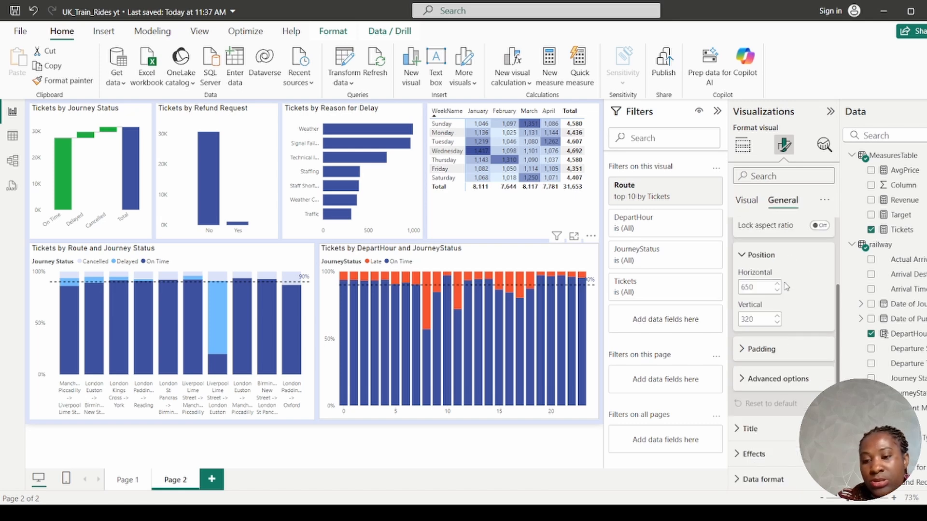
{"action": "scroll", "coordinate": [795, 286], "scroll_direction": "up", "scroll_amount": 3}
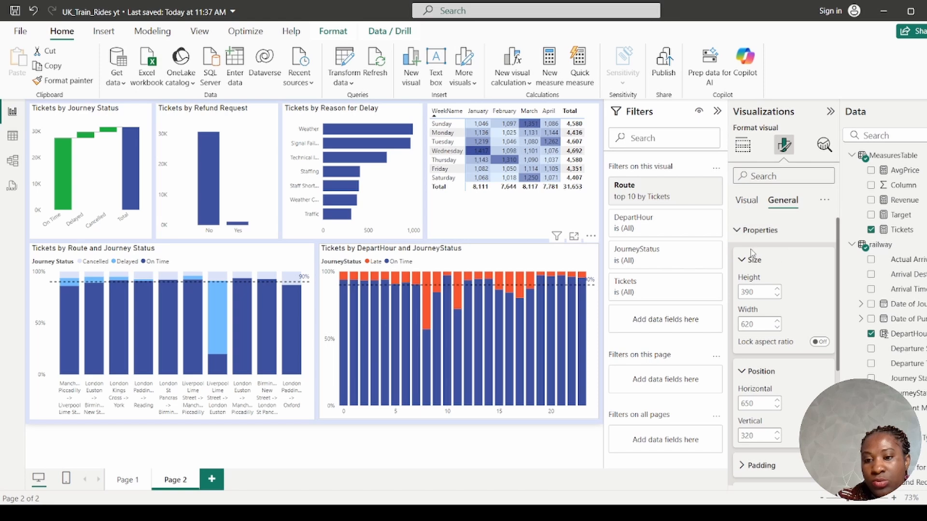
{"action": "left_click", "coordinate": [737, 232]}
{"action": "left_click", "coordinate": [749, 255]}
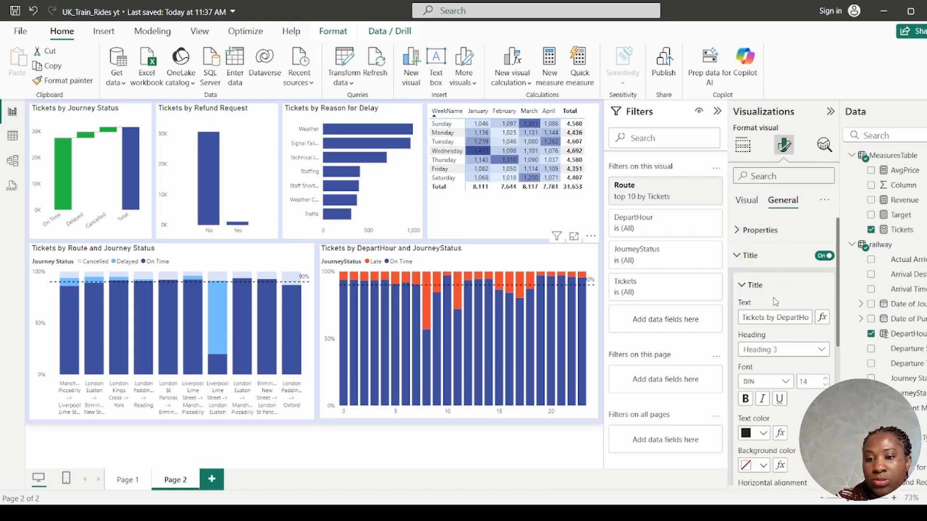
{"action": "left_click", "coordinate": [762, 381]}
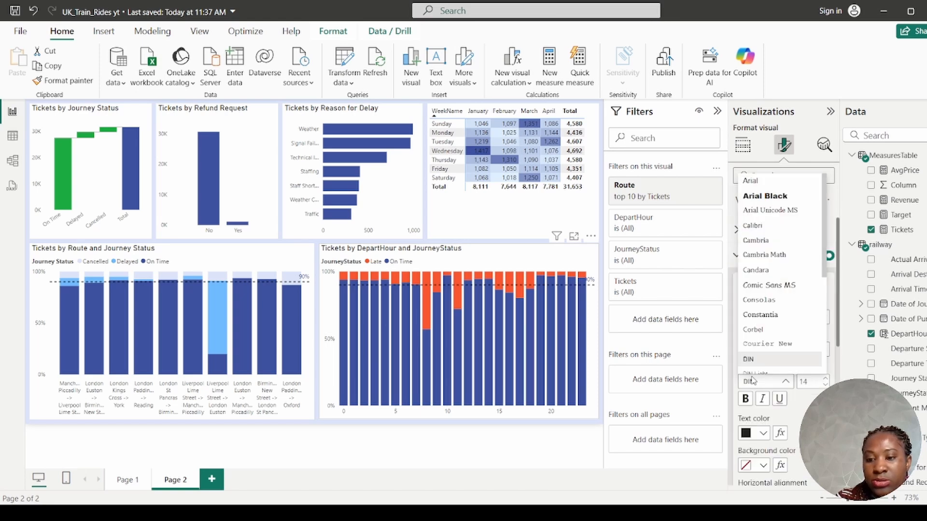
{"action": "left_click", "coordinate": [751, 183]}
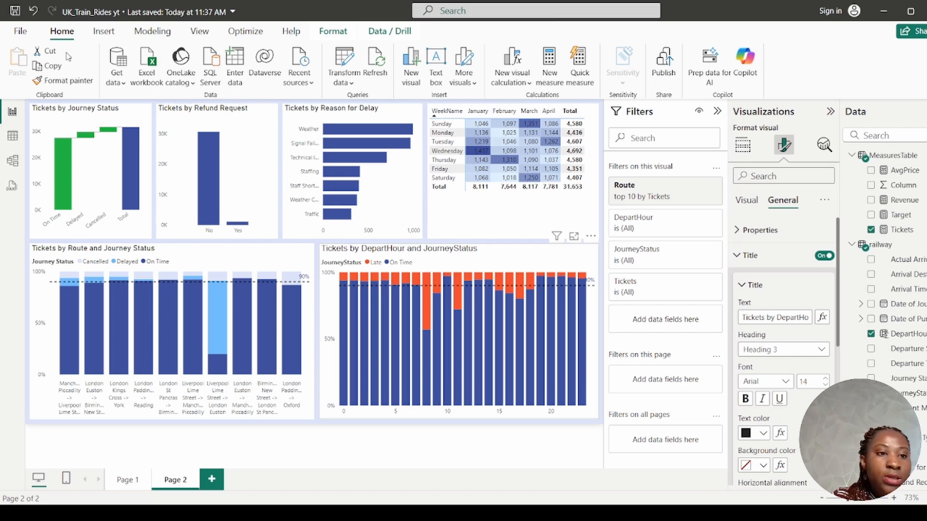
Step: Save the report and copy the DepartHour chart's formatting onto the Tickets by Route and Journey Status chart
{"action": "left_click", "coordinate": [63, 80]}
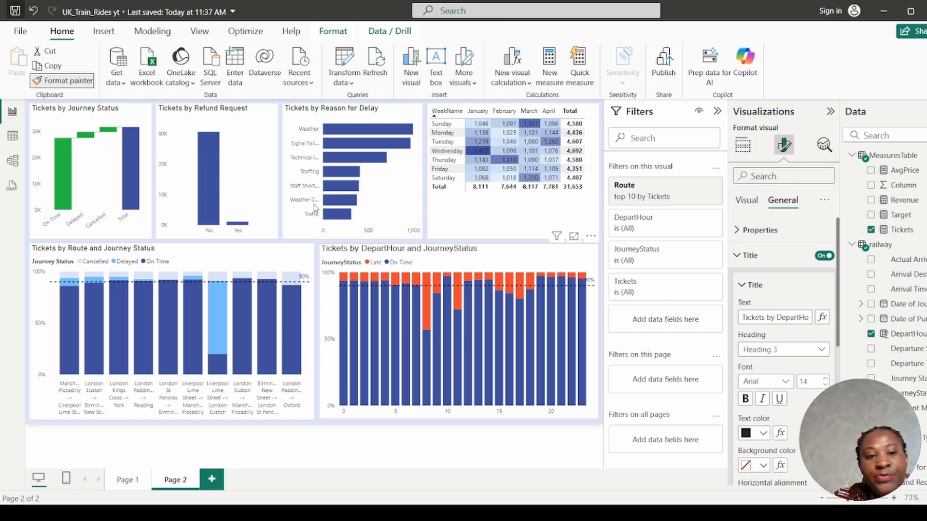
{"action": "left_click", "coordinate": [15, 14]}
{"action": "left_click", "coordinate": [213, 252]}
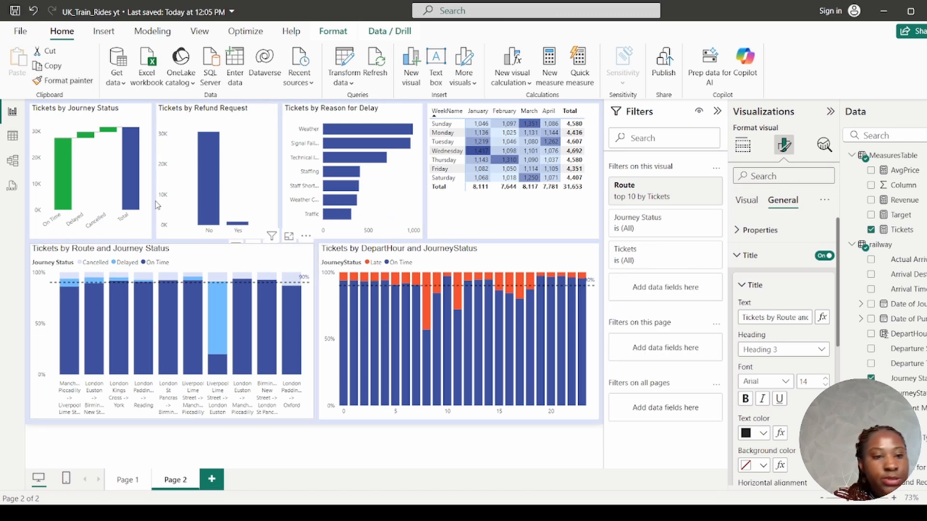
Step: Copy the formatting in turn onto the Journey Status, Refund Request and Reason for Delay charts and the weekday matrix
{"action": "left_click", "coordinate": [69, 84]}
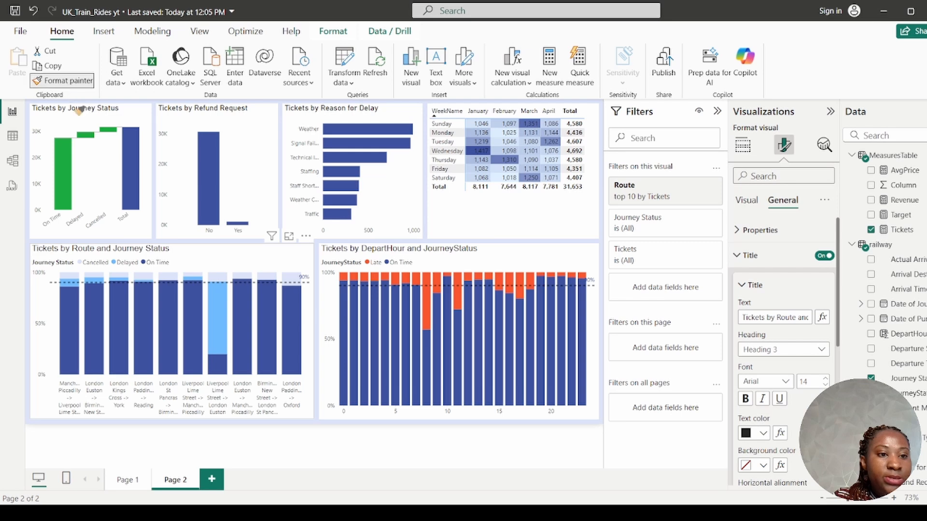
{"action": "left_click", "coordinate": [141, 112]}
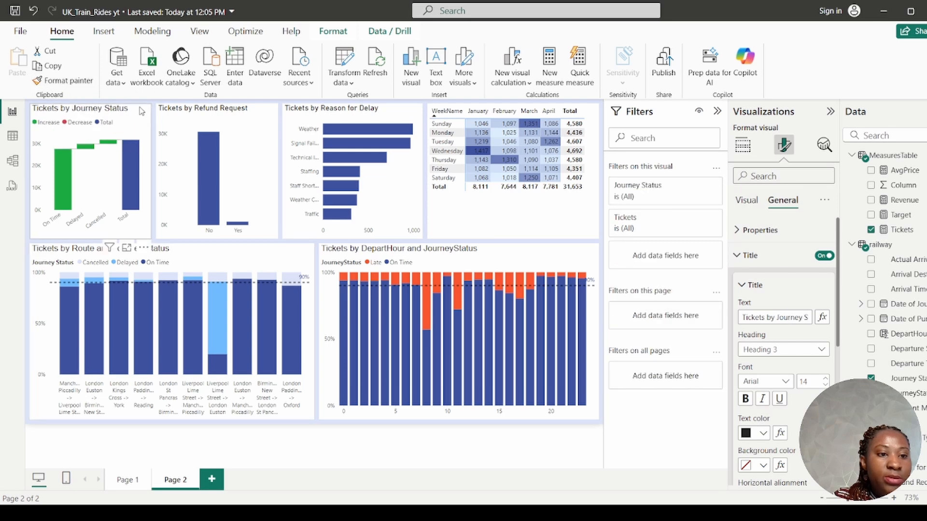
{"action": "left_click", "coordinate": [68, 81]}
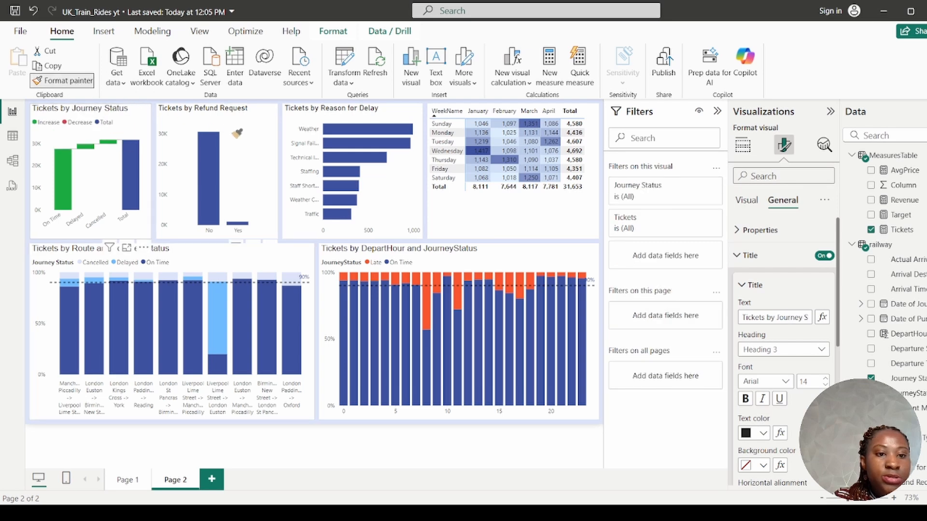
{"action": "left_click", "coordinate": [241, 137]}
{"action": "left_click", "coordinate": [68, 81]}
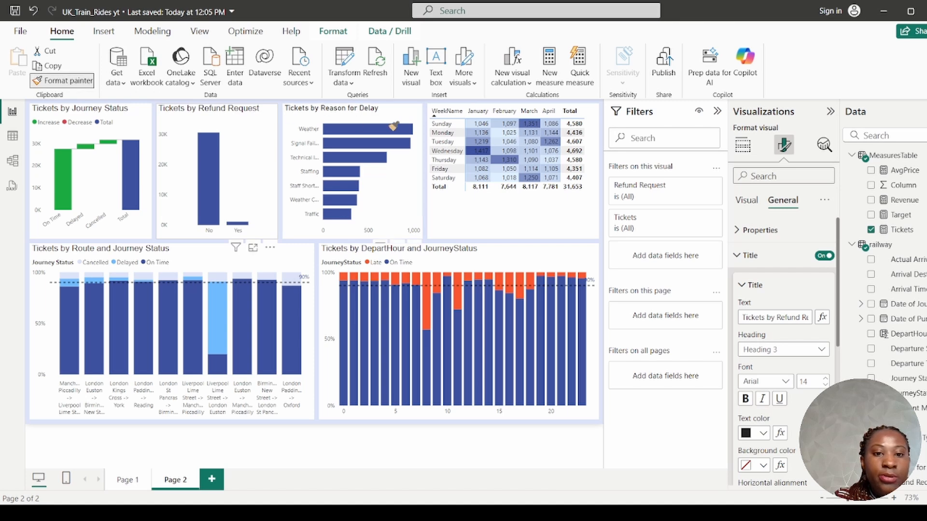
{"action": "left_click", "coordinate": [403, 114]}
{"action": "left_click", "coordinate": [68, 81]}
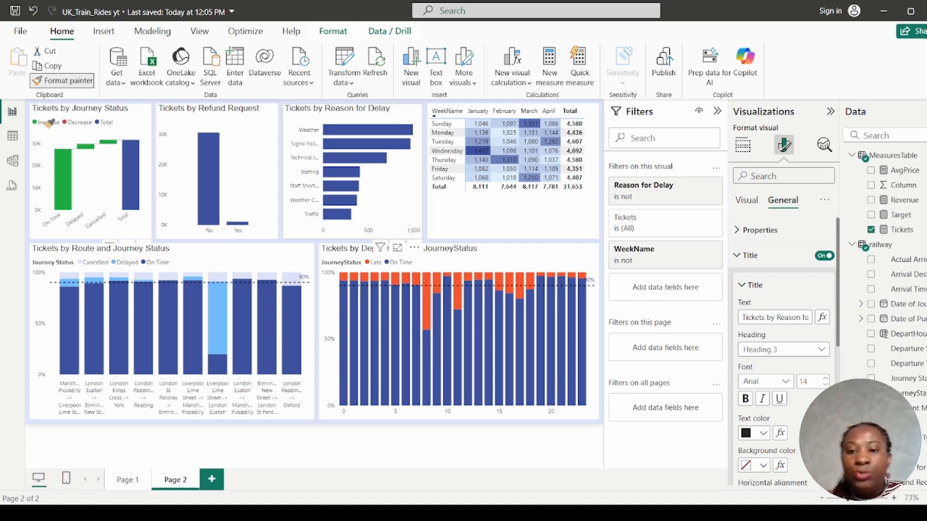
{"action": "left_click", "coordinate": [505, 223]}
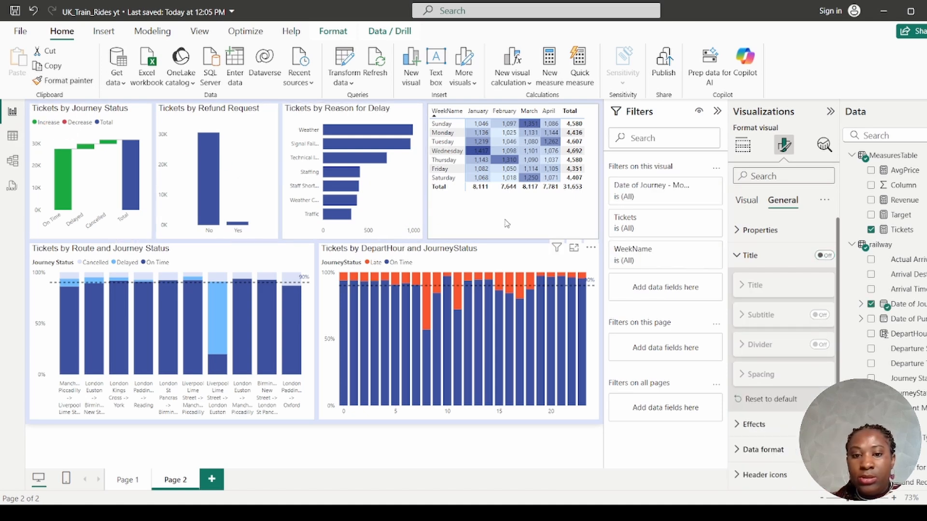
Step: Turn on the weekday matrix's title and set its text to "Ticket per Week Day"
{"action": "left_click", "coordinate": [824, 256]}
{"action": "left_click", "coordinate": [771, 316]}
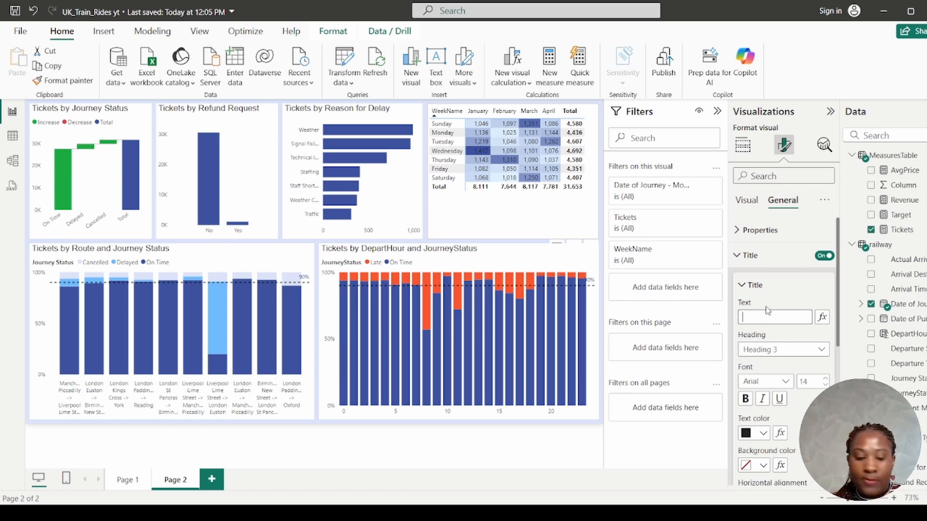
{"action": "type", "text": "T"}
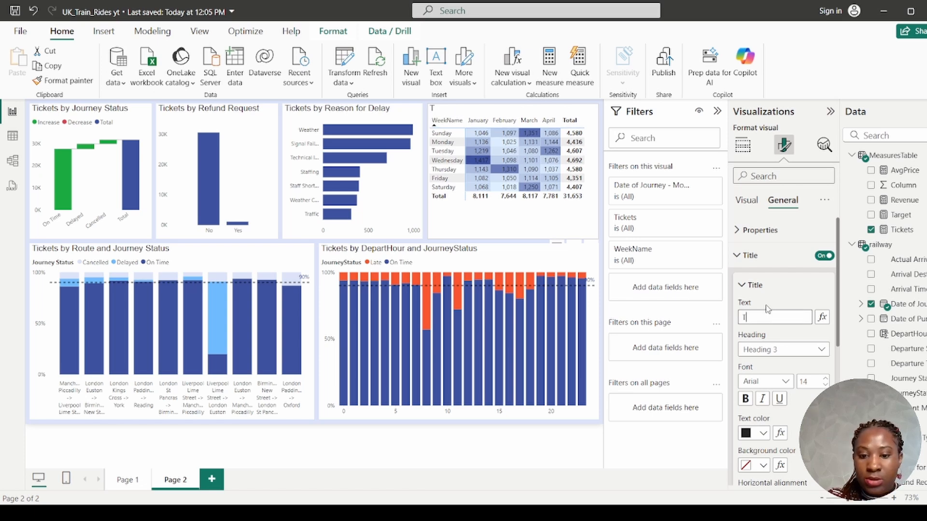
{"action": "type", "text": "icke"}
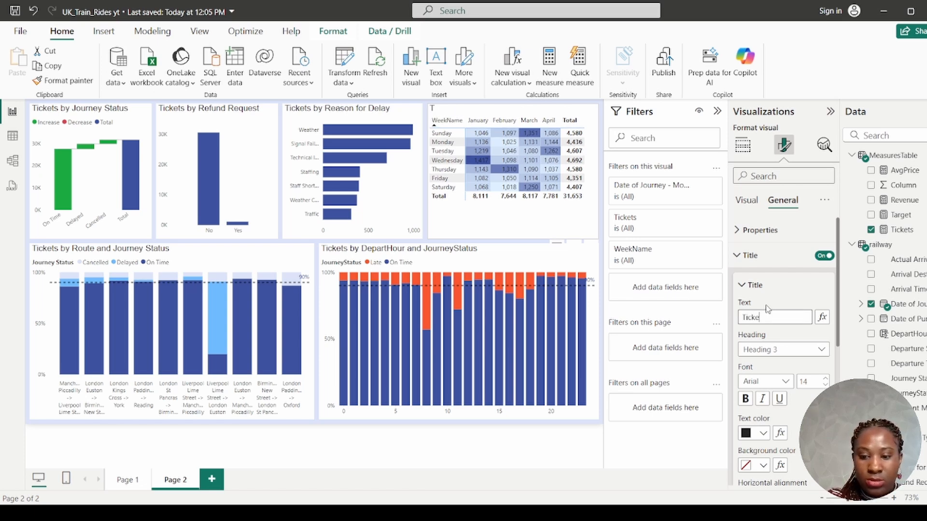
{"action": "type", "text": "t"}
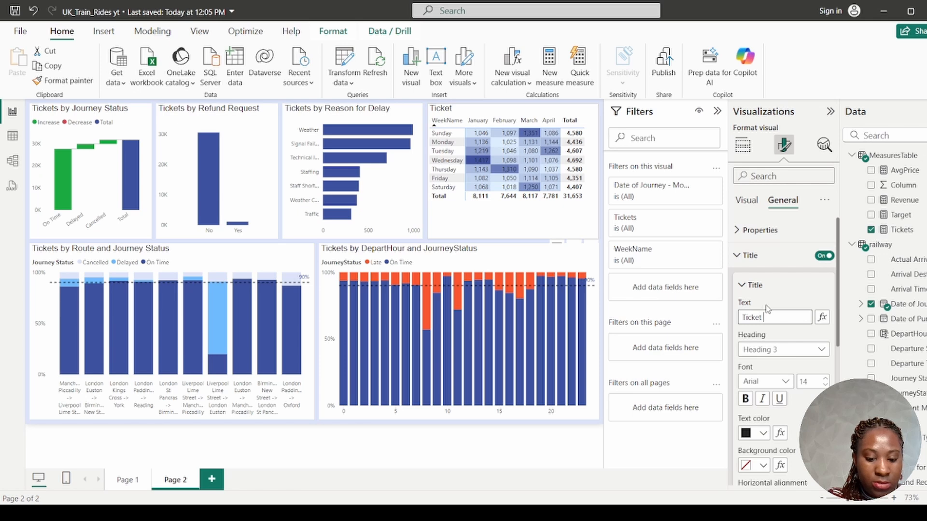
{"action": "type", "text": " per Wee"}
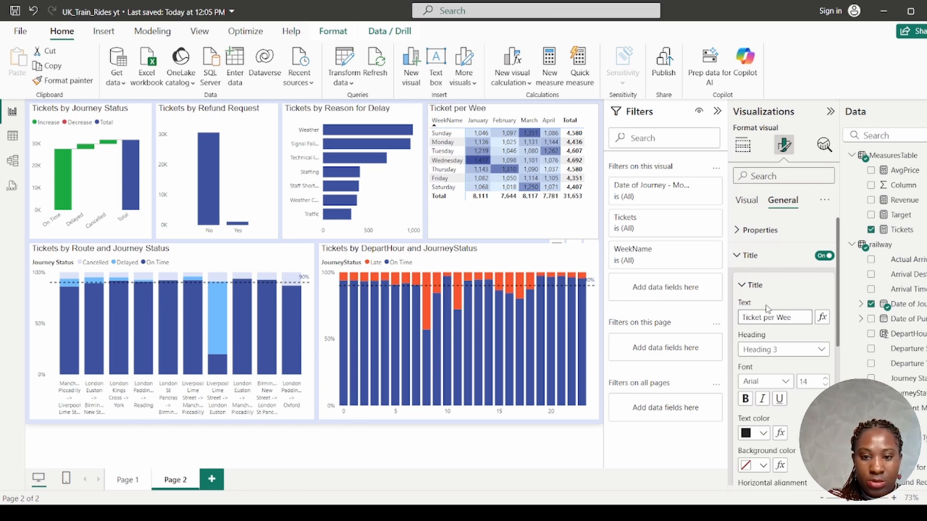
{"action": "type", "text": "k Day"}
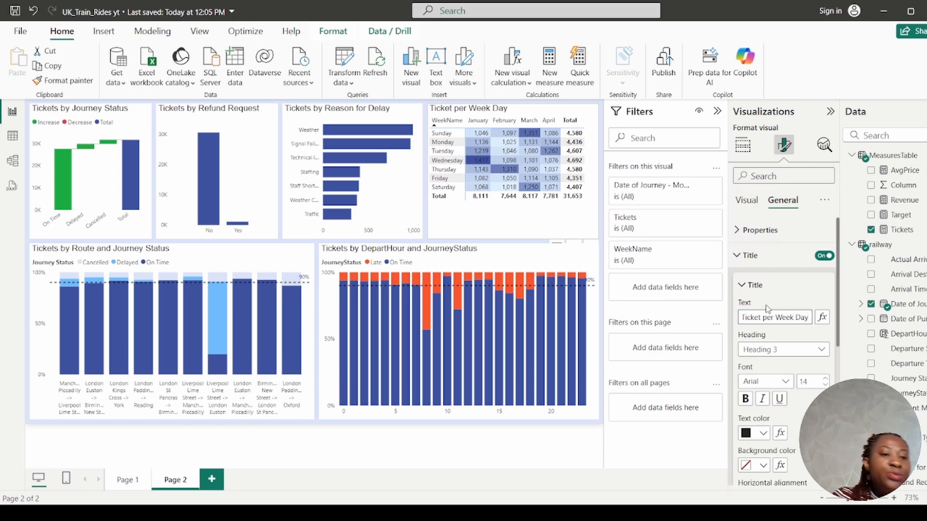
Step: Convert the Tickets by Refund Request column chart into a donut chart
{"action": "left_click", "coordinate": [261, 172]}
{"action": "left_click", "coordinate": [742, 145]}
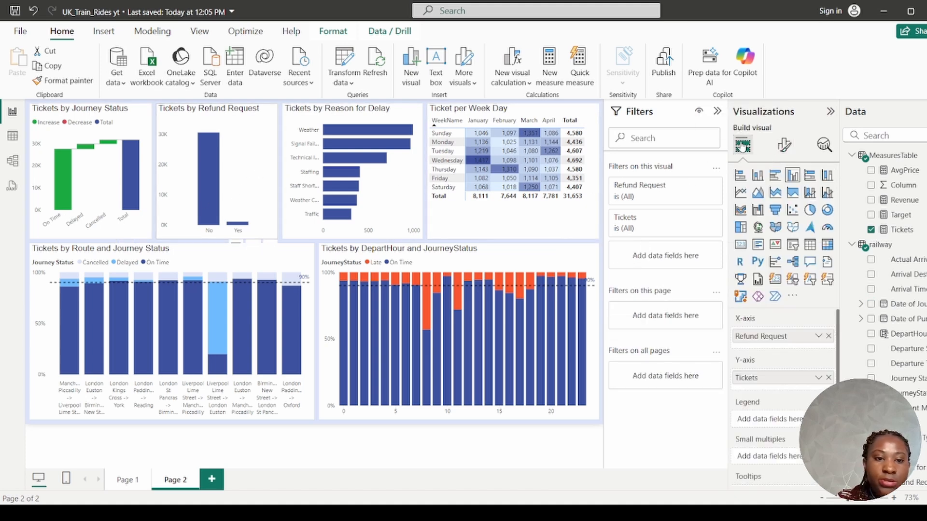
{"action": "left_click", "coordinate": [827, 211]}
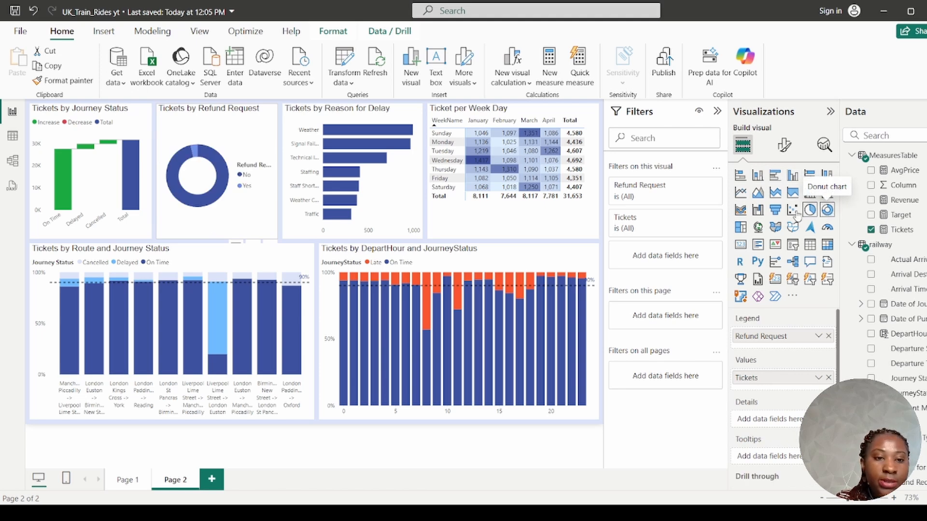
Step: Turn on detail labels for the refund request donut chart and set their contents to Percent of total
{"action": "left_click", "coordinate": [784, 146]}
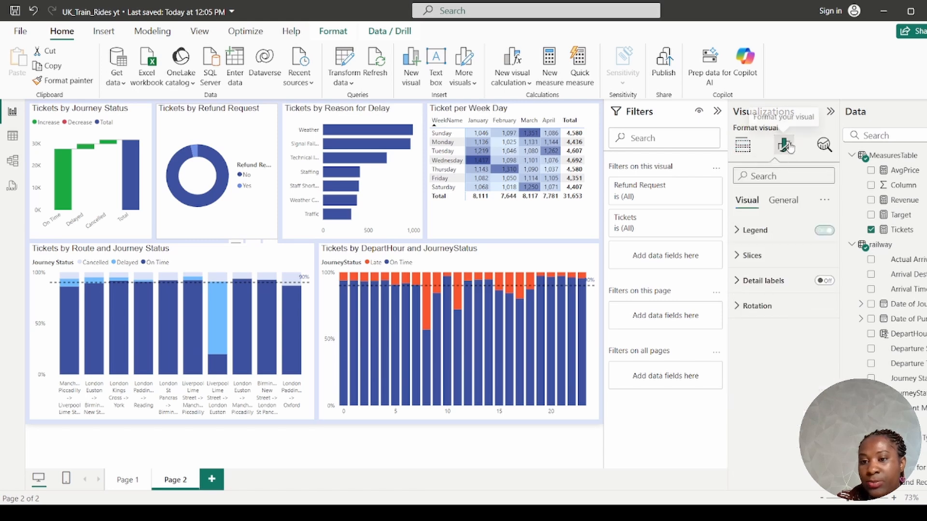
{"action": "left_click", "coordinate": [828, 282]}
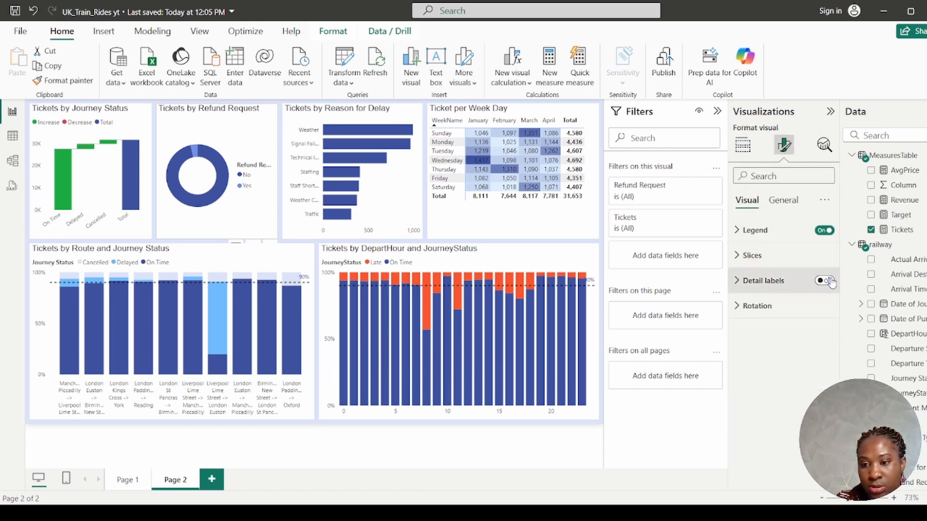
{"action": "left_click", "coordinate": [745, 283]}
{"action": "left_click", "coordinate": [781, 393]}
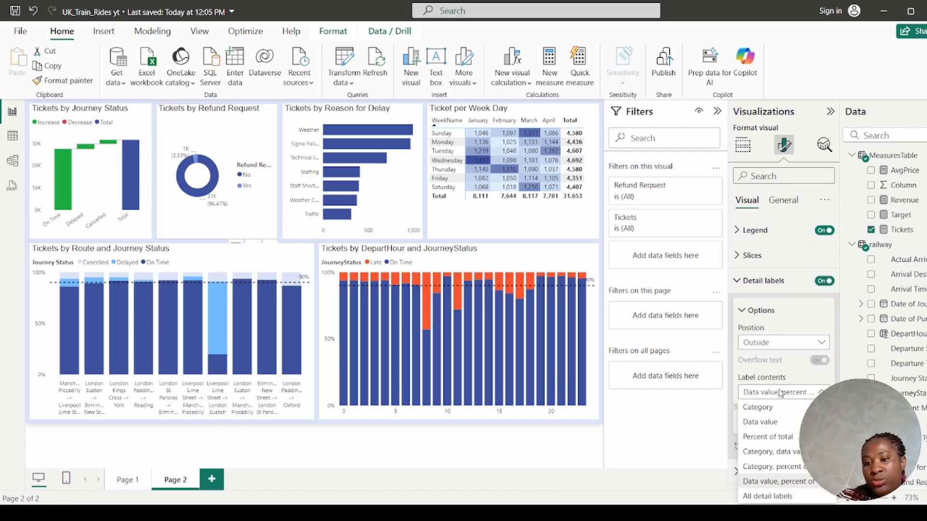
{"action": "left_click", "coordinate": [770, 437]}
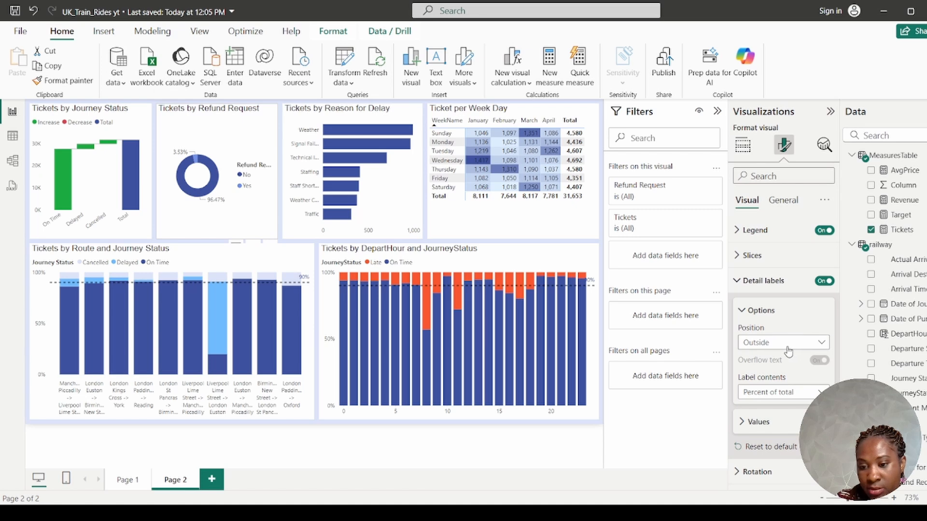
Step: Set the refund request donut chart's detail label font to Arial with 1 percentage decimal place
{"action": "left_click", "coordinate": [772, 429]}
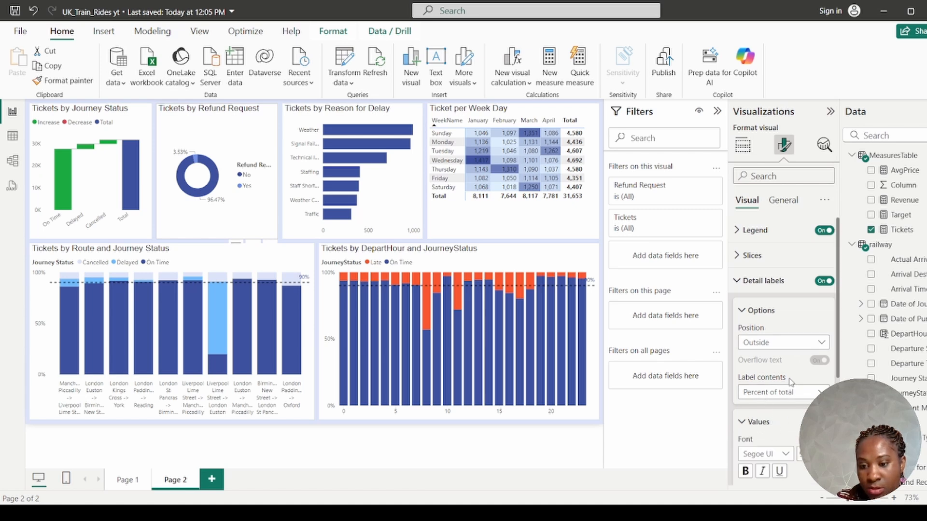
{"action": "scroll", "coordinate": [774, 425], "scroll_direction": "down", "scroll_amount": 3}
{"action": "left_click", "coordinate": [783, 331]}
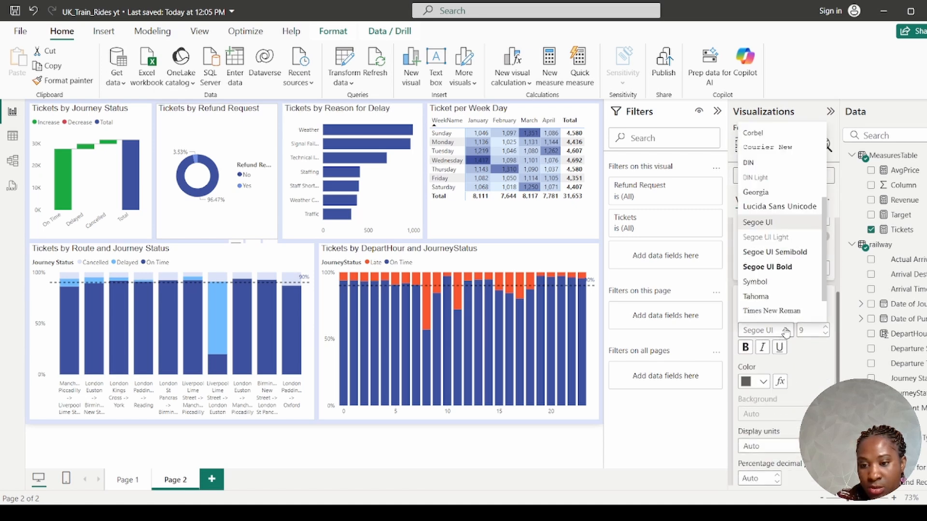
{"action": "scroll", "coordinate": [769, 150], "scroll_direction": "up", "scroll_amount": 3}
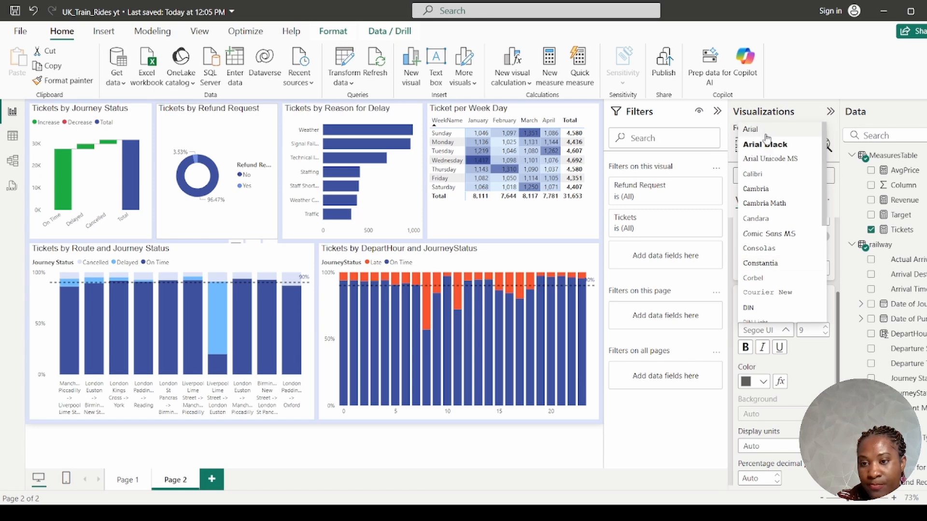
{"action": "left_click", "coordinate": [767, 128]}
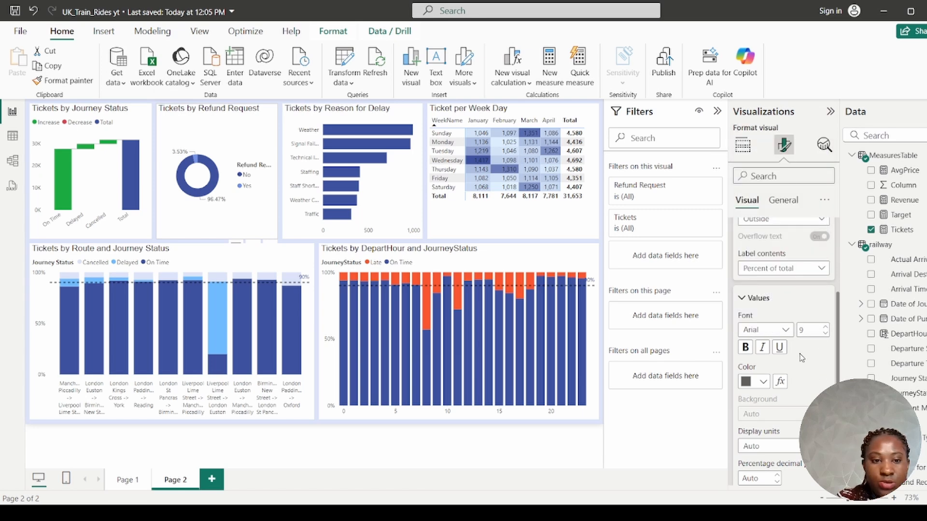
{"action": "left_click", "coordinate": [766, 478]}
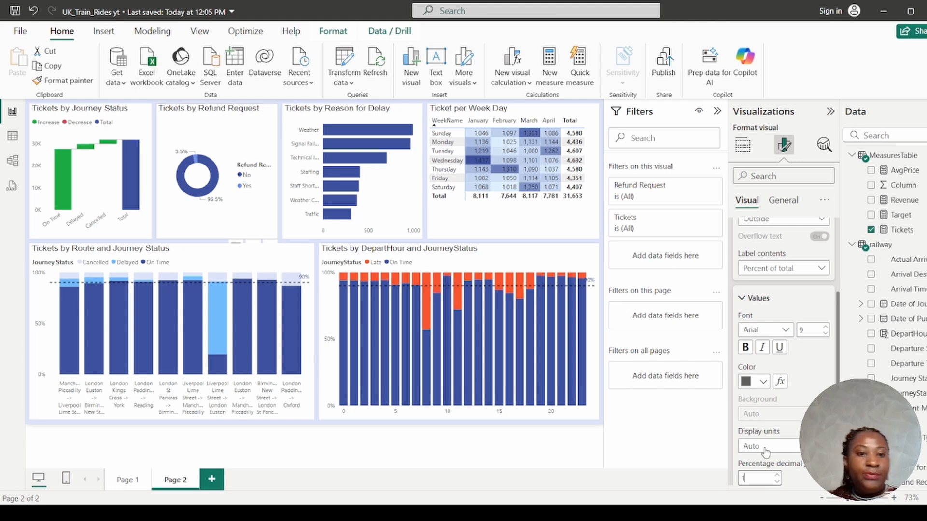
{"action": "left_click", "coordinate": [748, 299]}
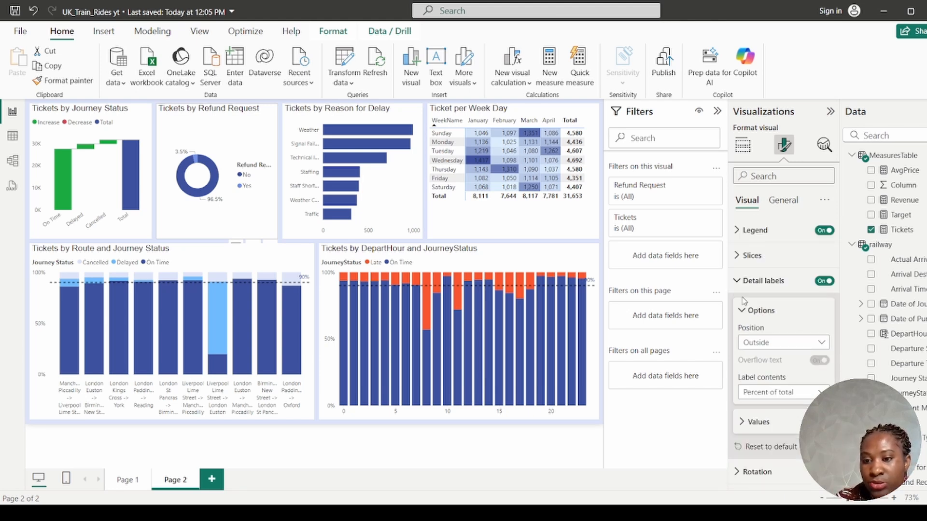
Step: Turn off the legend title on the refund request donut chart and save the report
{"action": "left_click", "coordinate": [754, 231]}
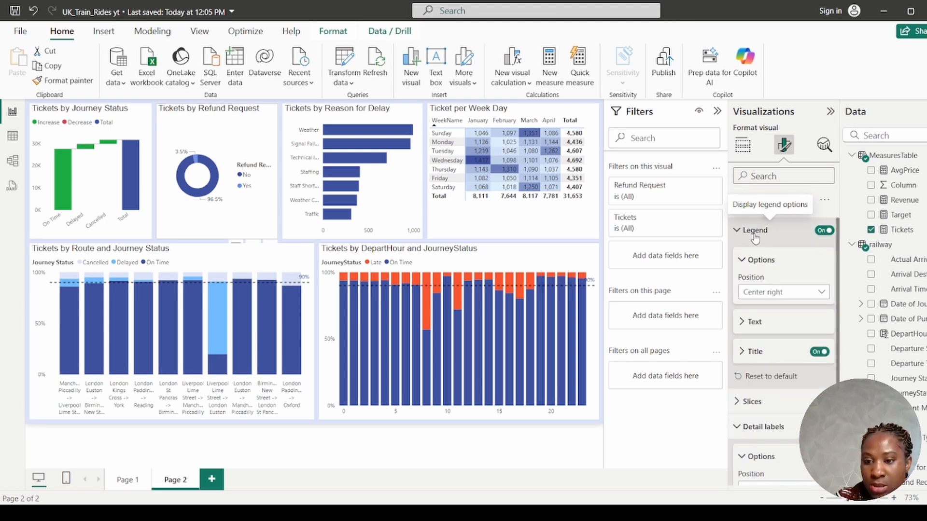
{"action": "left_click", "coordinate": [820, 352]}
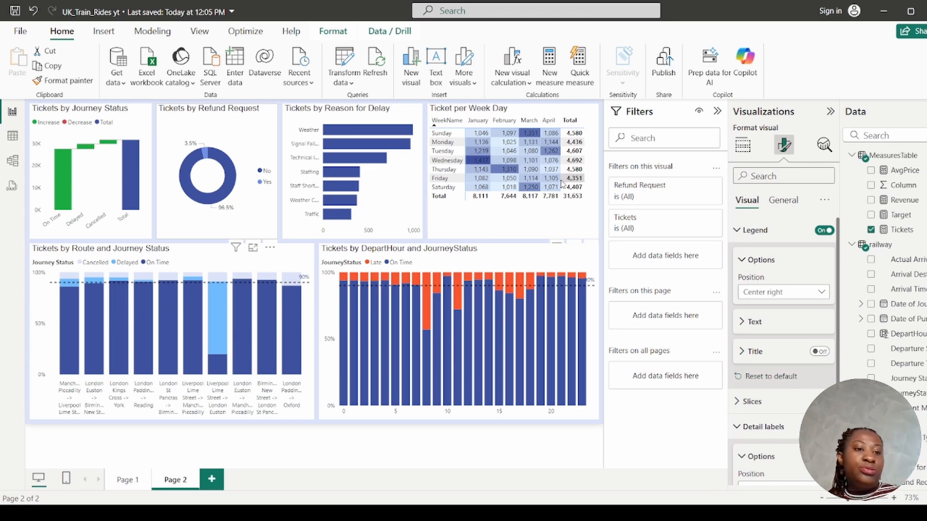
{"action": "left_click", "coordinate": [14, 12]}
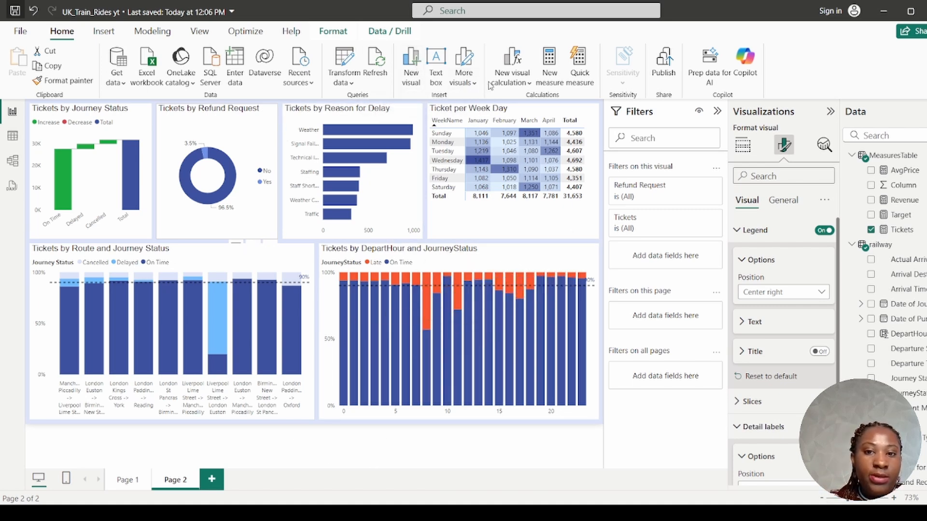
Step: Insert a text box on the page with "Recommendation" as its first line
{"action": "left_click", "coordinate": [436, 63]}
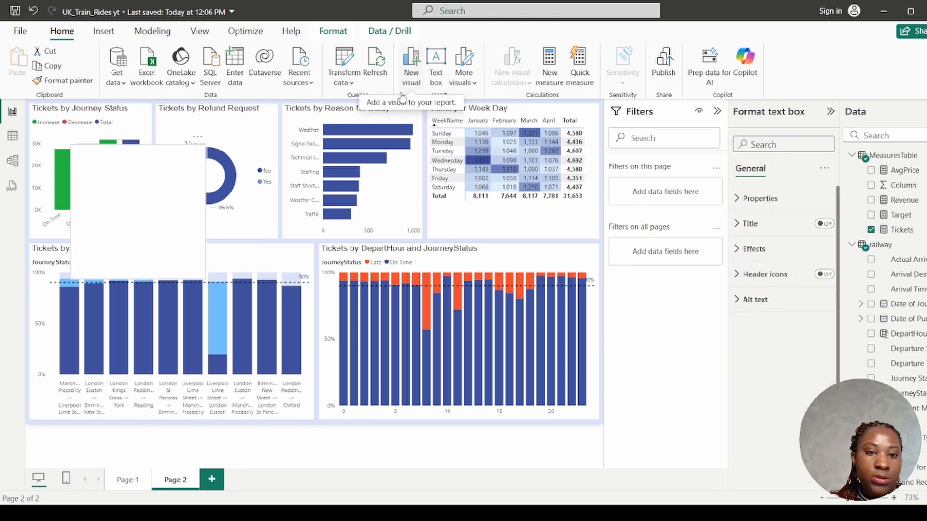
{"action": "left_click", "coordinate": [149, 185]}
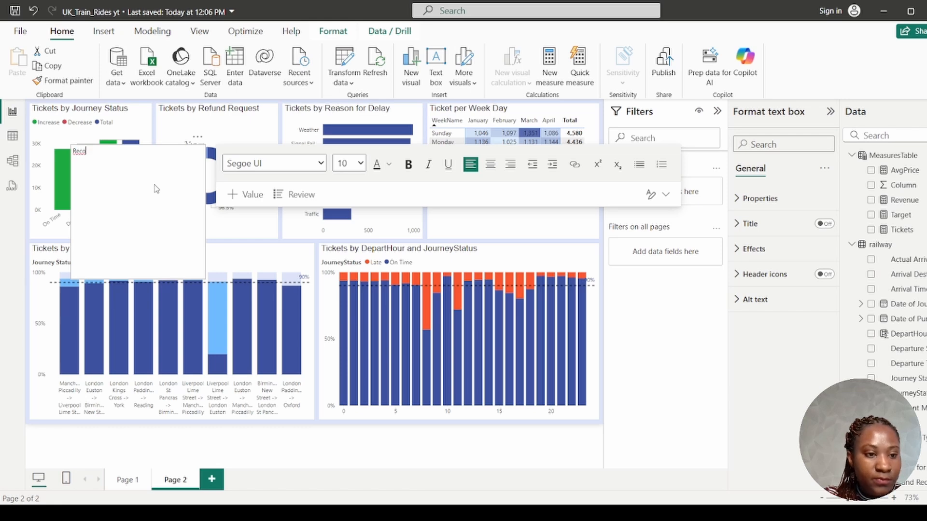
{"action": "type", "text": "Recommendation"}
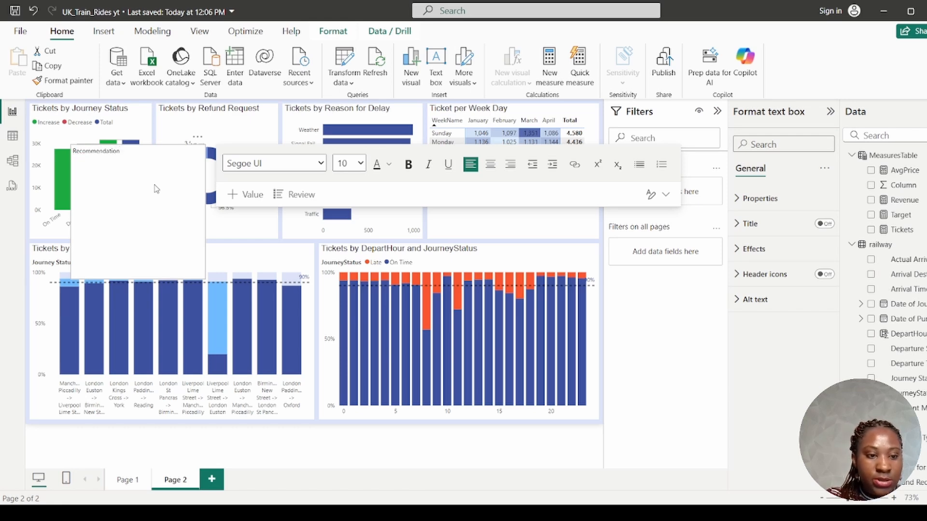
{"action": "type", "text": "A"}
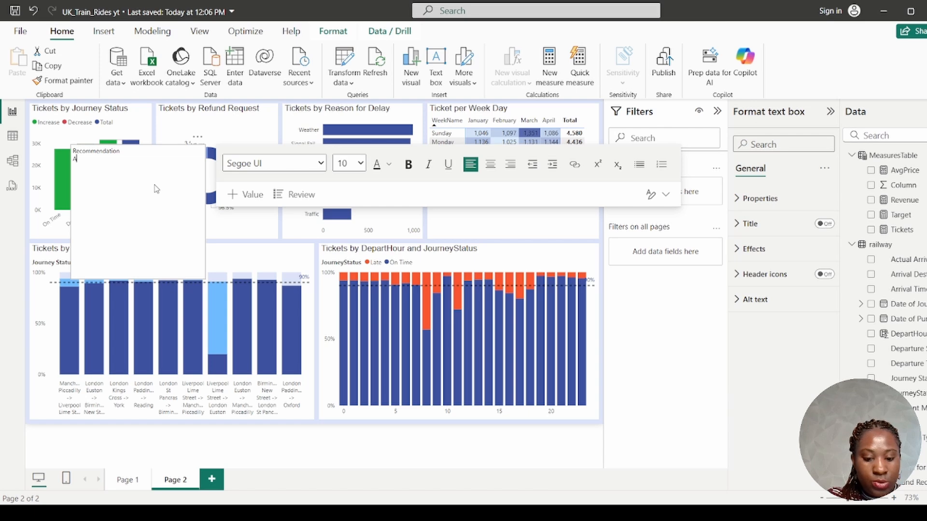
{"action": "key", "text": "BackSpace"}
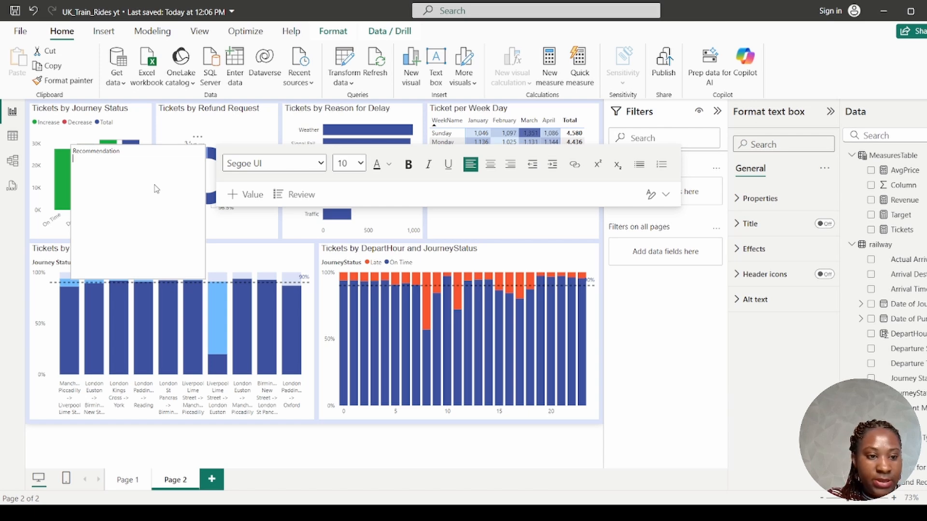
Step: Begin the text box's second line with "Based 90% service level agreement with customer, we have to"
{"action": "type", "text": "Base"}
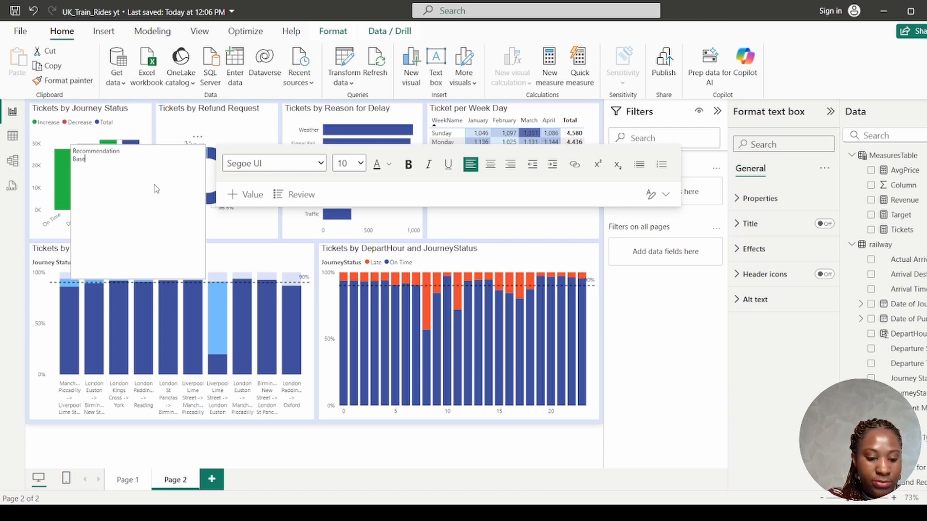
{"action": "type", "text": "d percenta"}
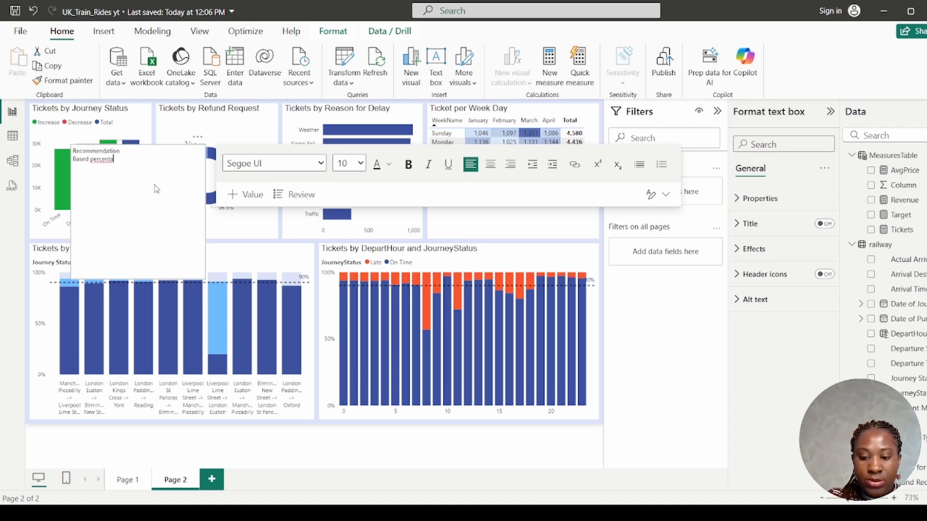
{"action": "key", "text": "BackSpace"}
{"action": "key", "text": "BackSpace"}
{"action": "key", "text": "BackSpace"}
{"action": "key", "text": "BackSpace"}
{"action": "key", "text": "BackSpace"}
{"action": "key", "text": "BackSpace"}
{"action": "key", "text": "BackSpace"}
{"action": "key", "text": "BackSpace"}
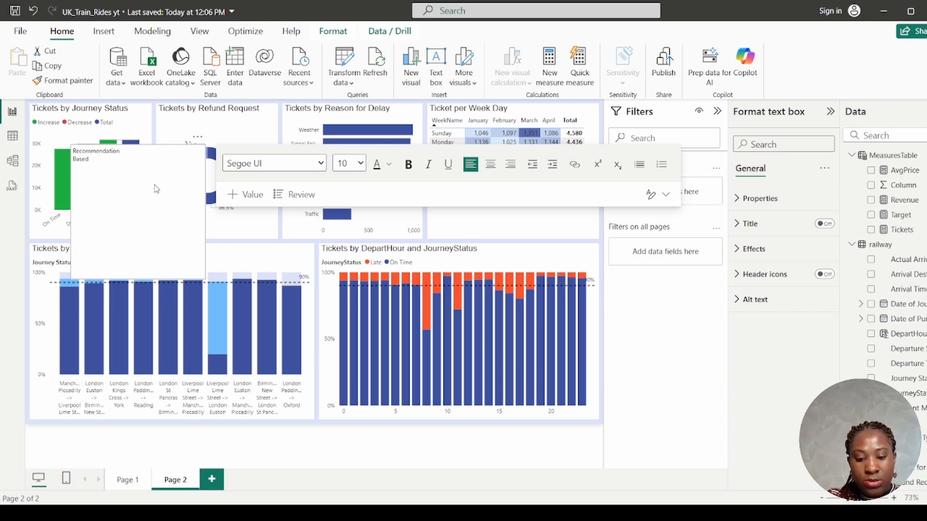
{"action": "type", "text": "90%"}
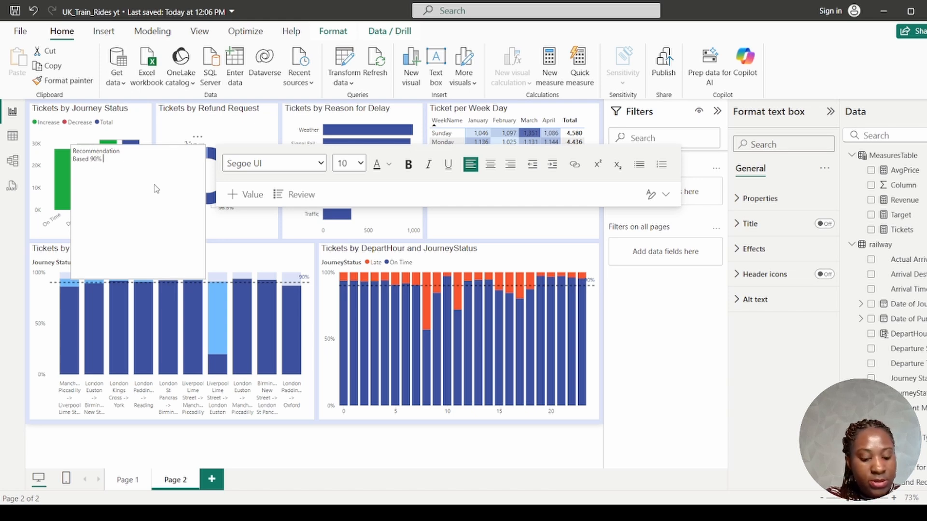
{"action": "type", "text": " service"}
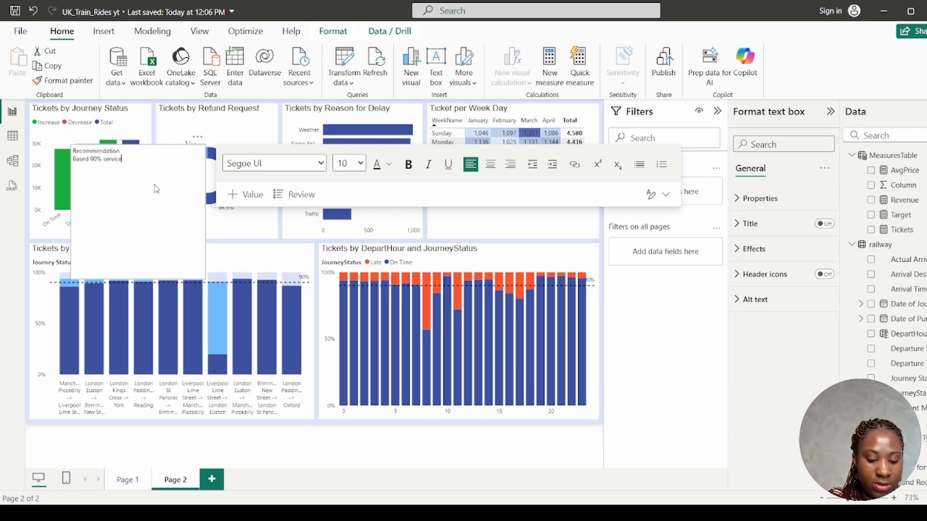
{"action": "type", "text": " level a"}
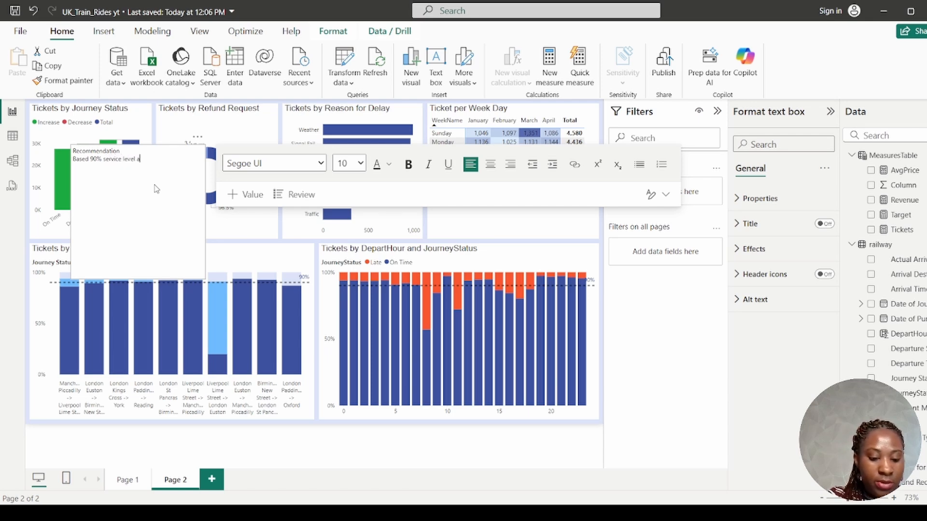
{"action": "type", "text": "gree"}
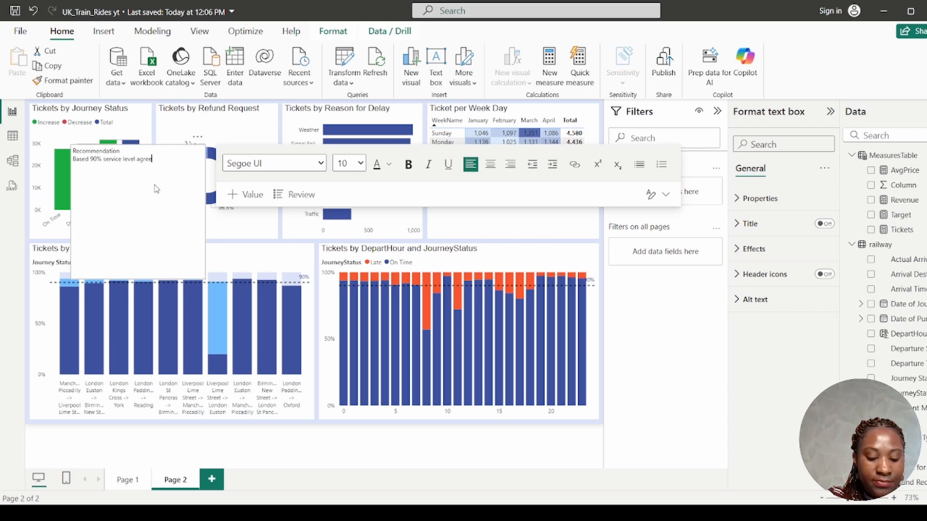
{"action": "type", "text": "ment wi"}
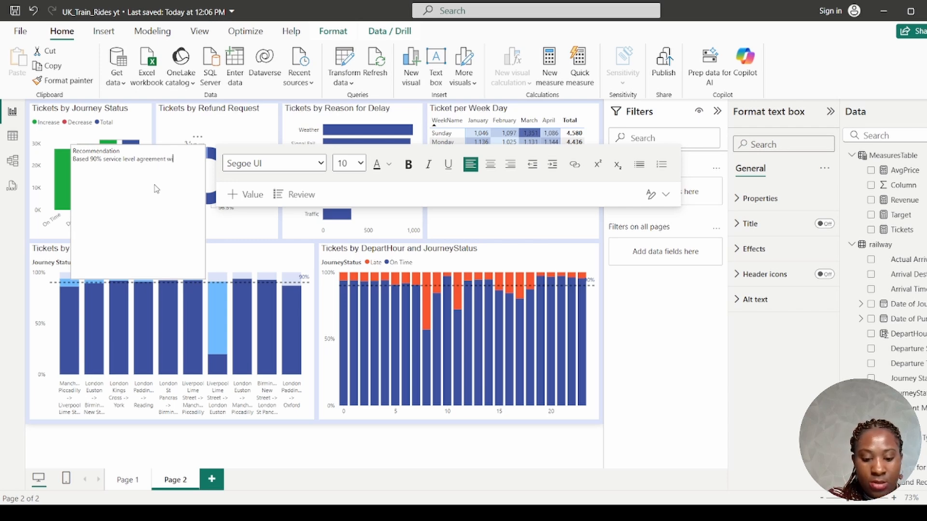
{"action": "type", "text": "th customer"}
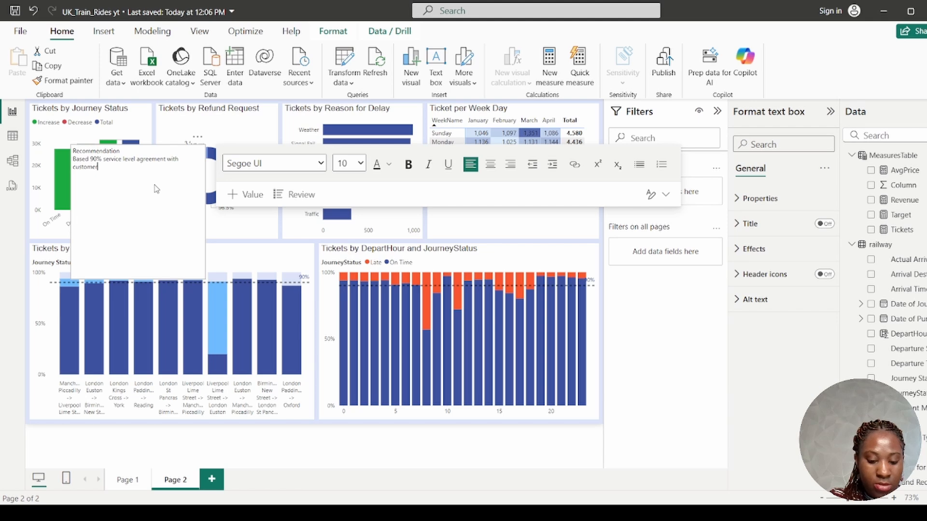
{"action": "type", "text": ", we h"}
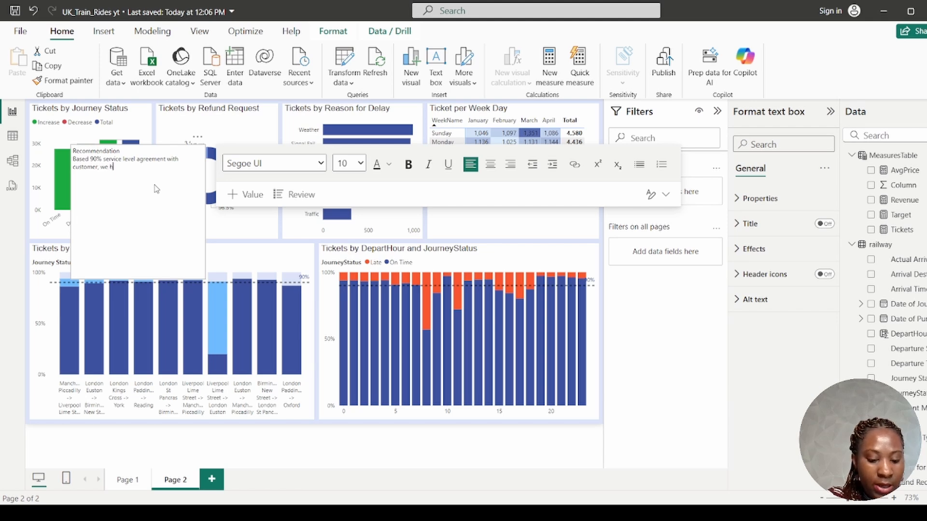
{"action": "type", "text": "ave to"}
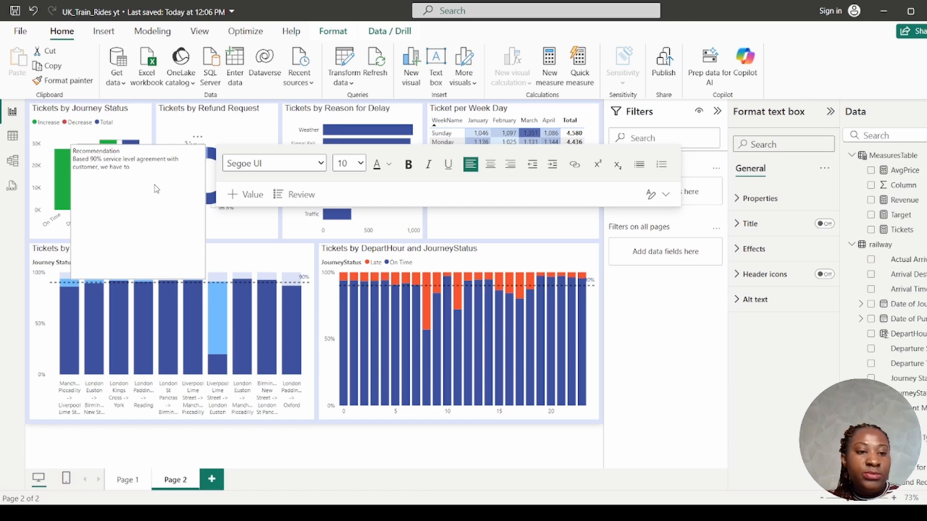
{"action": "type", "text": " a"}
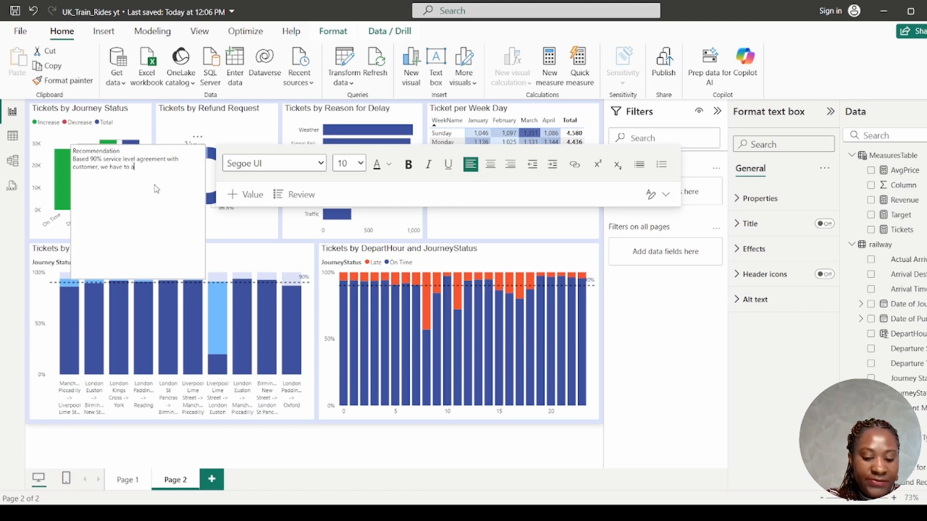
{"action": "type", "text": "rlyse"}
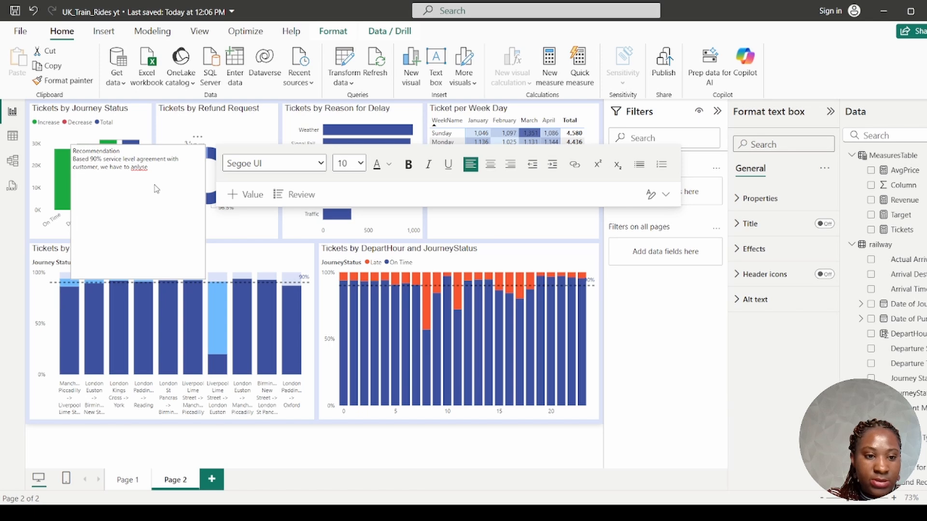
{"action": "key", "text": "BackSpace"}
{"action": "key", "text": "BackSpace"}
{"action": "key", "text": "BackSpace"}
{"action": "key", "text": "BackSpace"}
{"action": "type", "text": "al"}
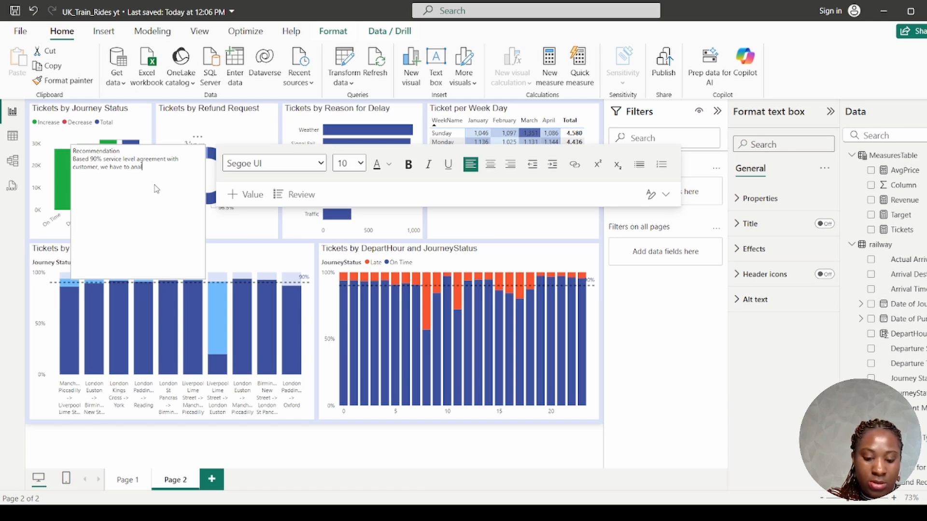
{"action": "type", "text": "yze fu"}
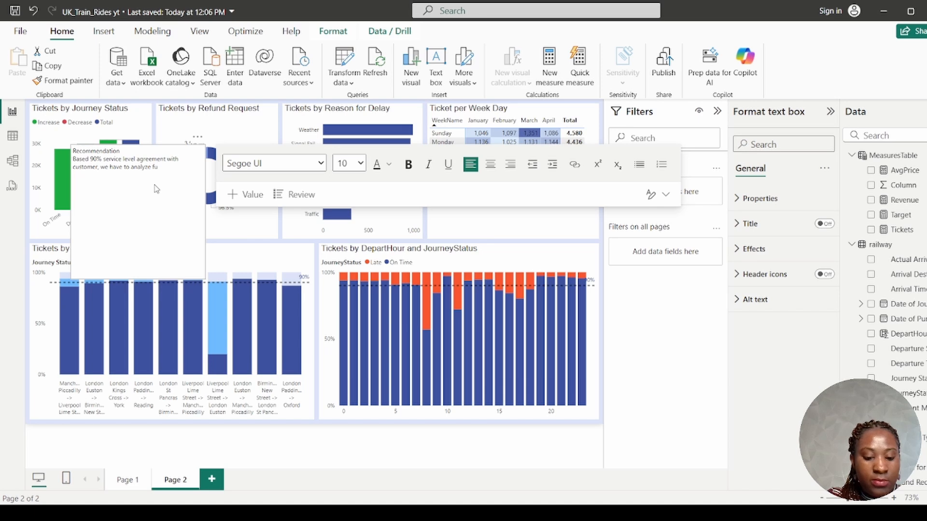
{"action": "type", "text": "rther"}
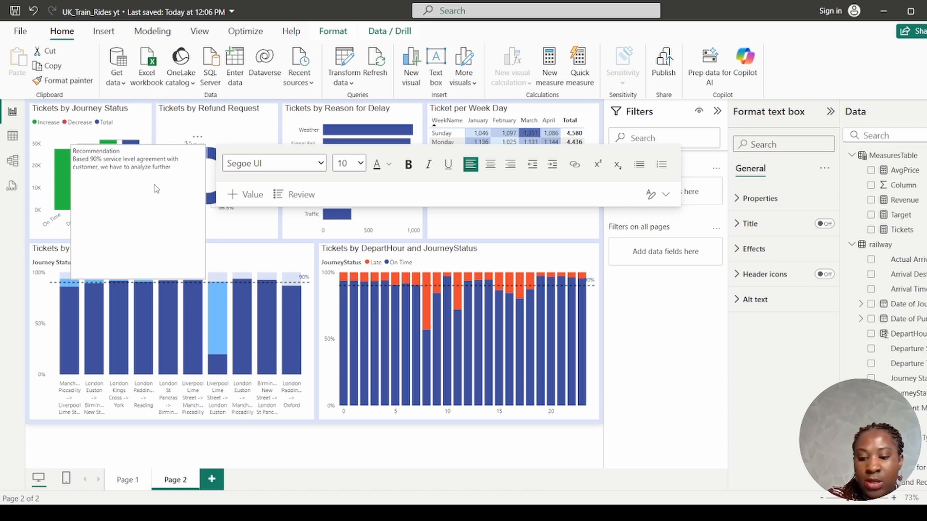
{"action": "key", "text": "BackSpace"}
{"action": "key", "text": "BackSpace"}
{"action": "key", "text": "BackSpace"}
{"action": "key", "text": "BackSpace"}
{"action": "key", "text": "BackSpace"}
{"action": "key", "text": "BackSpace"}
{"action": "key", "text": "BackSpace"}
{"action": "key", "text": "BackSpace"}
{"action": "key", "text": "BackSpace"}
{"action": "key", "text": "BackSpace"}
{"action": "key", "text": "BackSpace"}
{"action": "key", "text": "BackSpace"}
{"action": "key", "text": "BackSpace"}
{"action": "key", "text": "BackSpace"}
{"action": "key", "text": "BackSpace"}
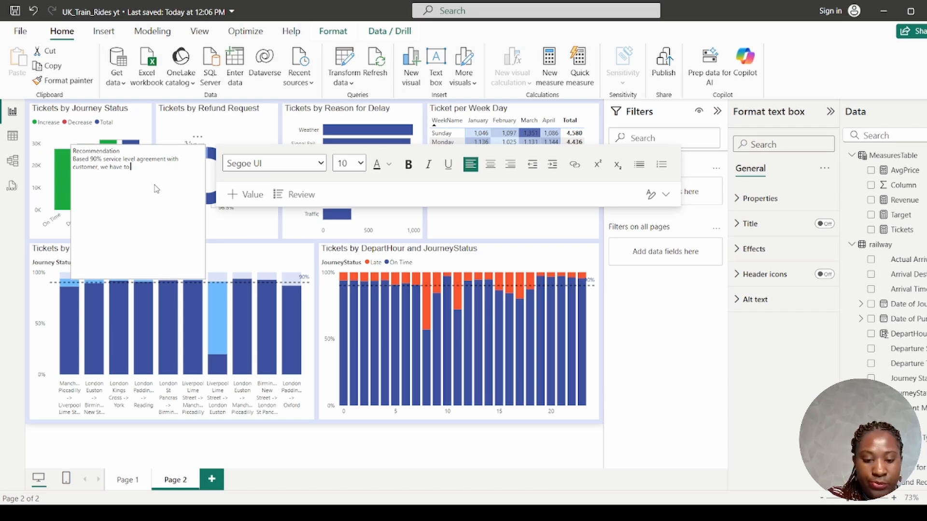
Step: Continue the recommendation sentence in the text box with "improve the Ontime % during peak time"
{"action": "type", "text": "impr"}
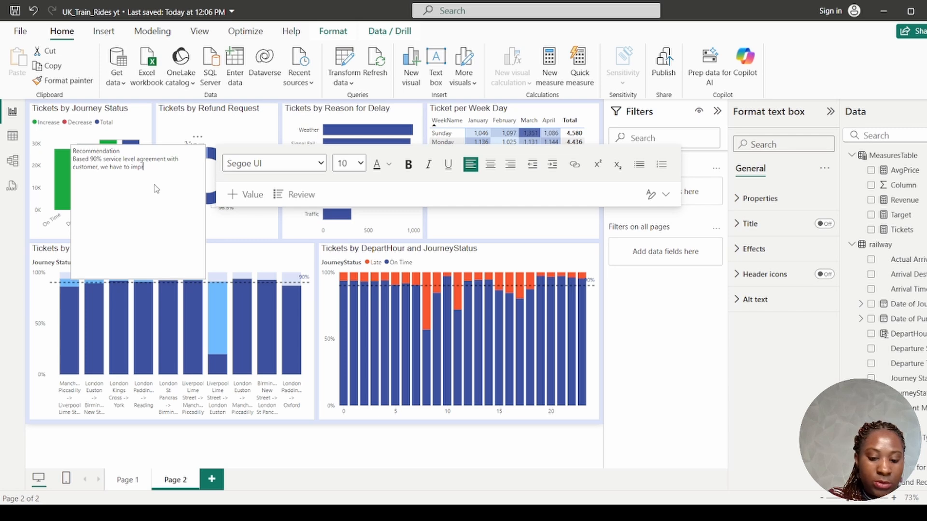
{"action": "type", "text": "ove the"}
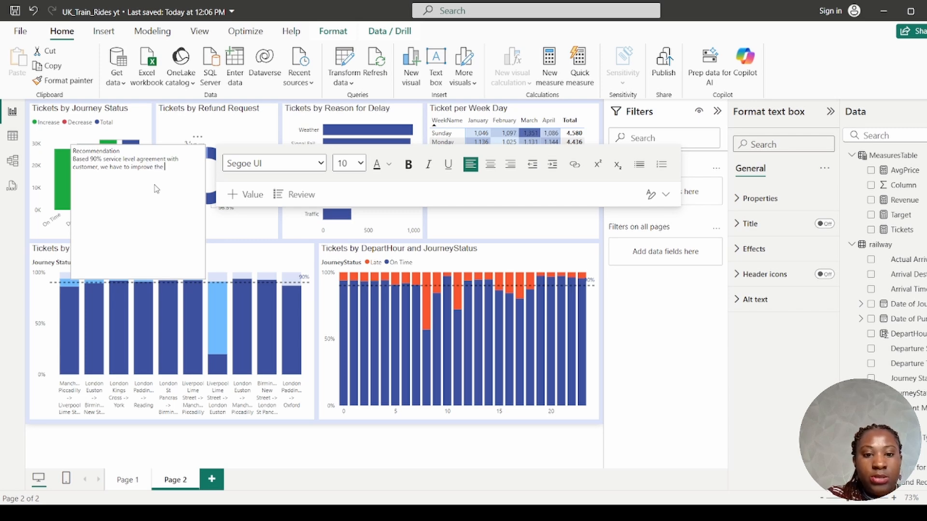
{"action": "type", "text": " Ontime"}
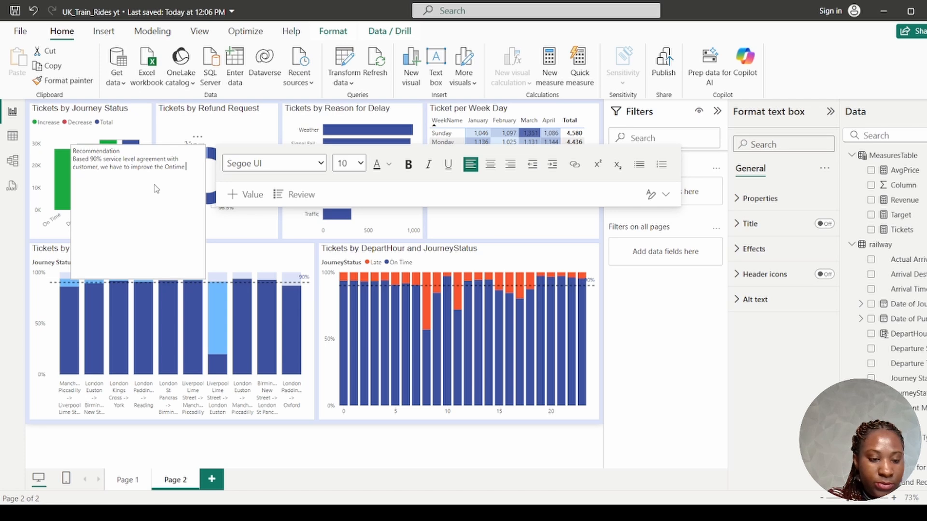
{"action": "type", "text": " %"}
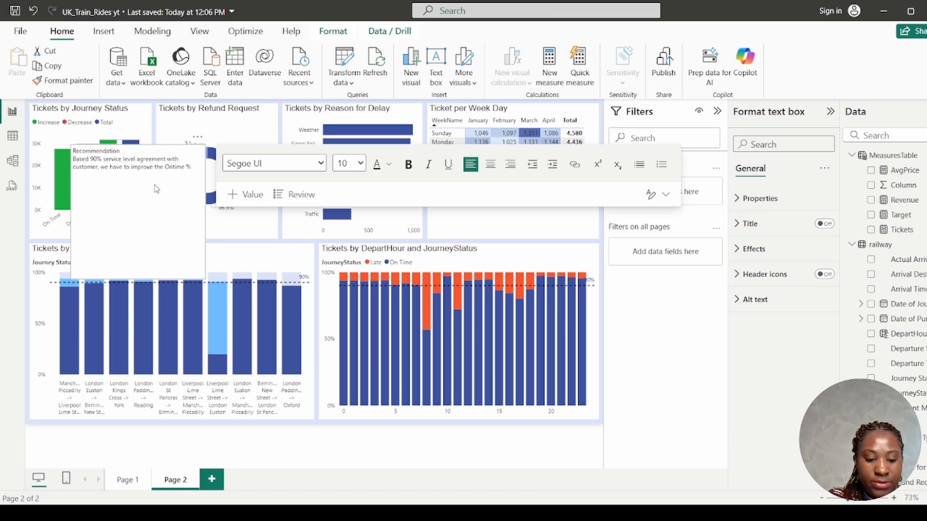
{"action": "type", "text": " during p"}
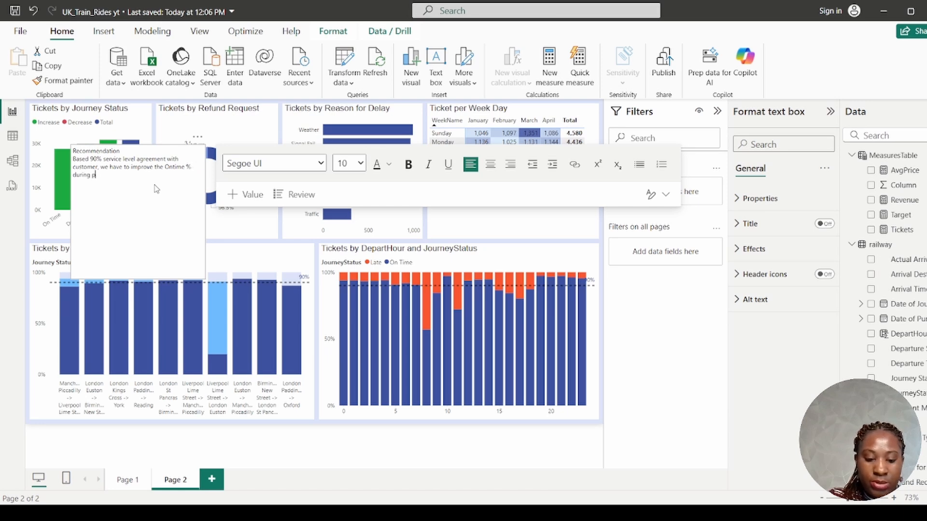
{"action": "type", "text": "eak t"}
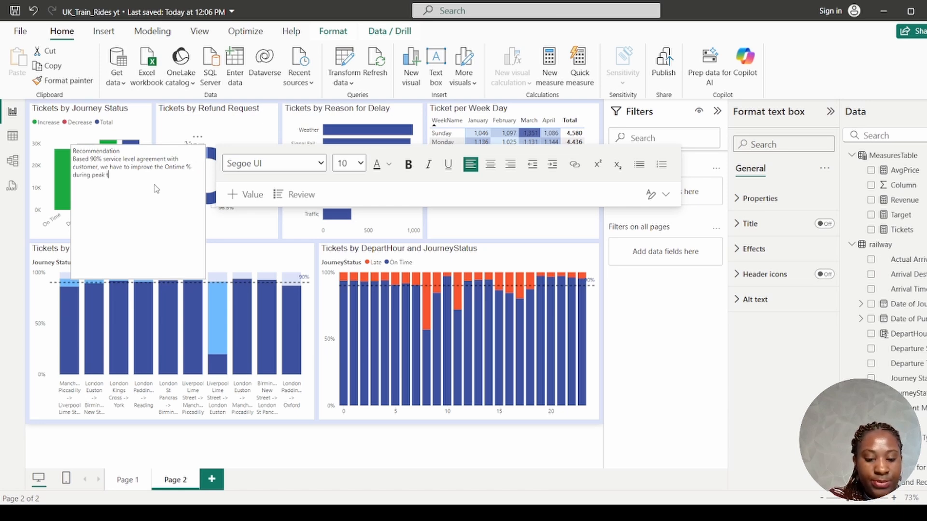
{"action": "type", "text": "ime"}
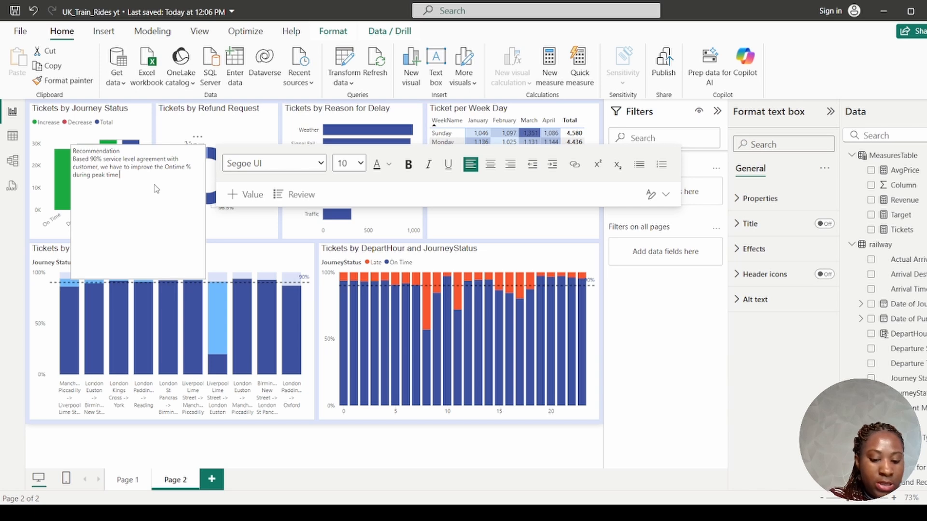
Step: Extend the sentence with "and also for Route Liverpool Lome Street to London Euston"
{"action": "type", "text": " and a"}
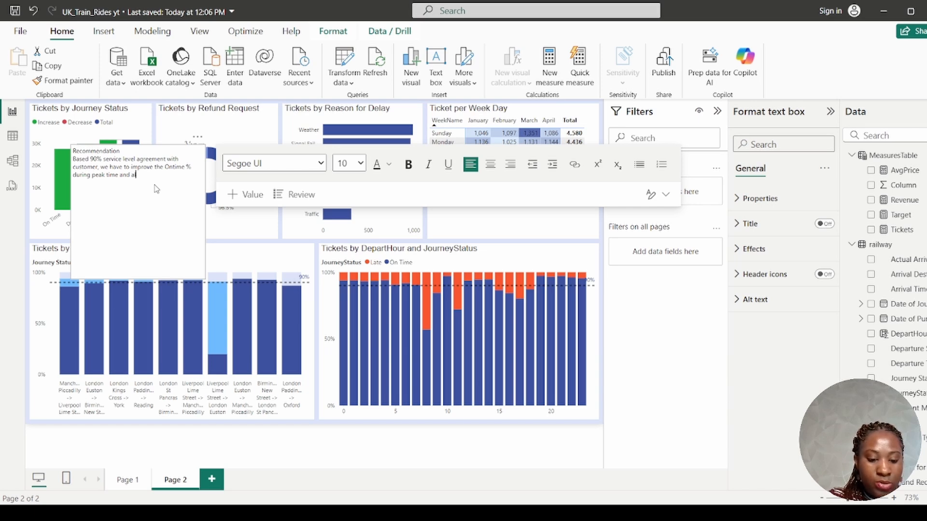
{"action": "type", "text": "lso for "}
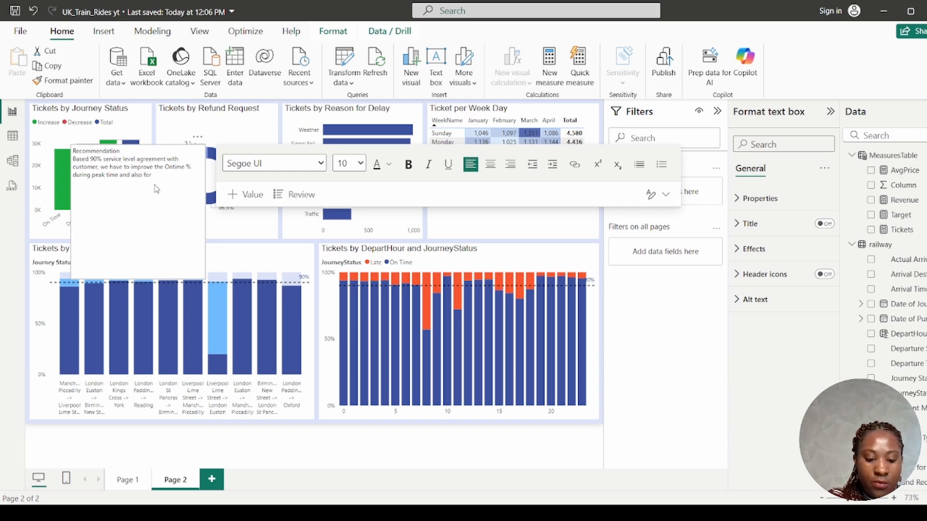
{"action": "type", "text": "R"}
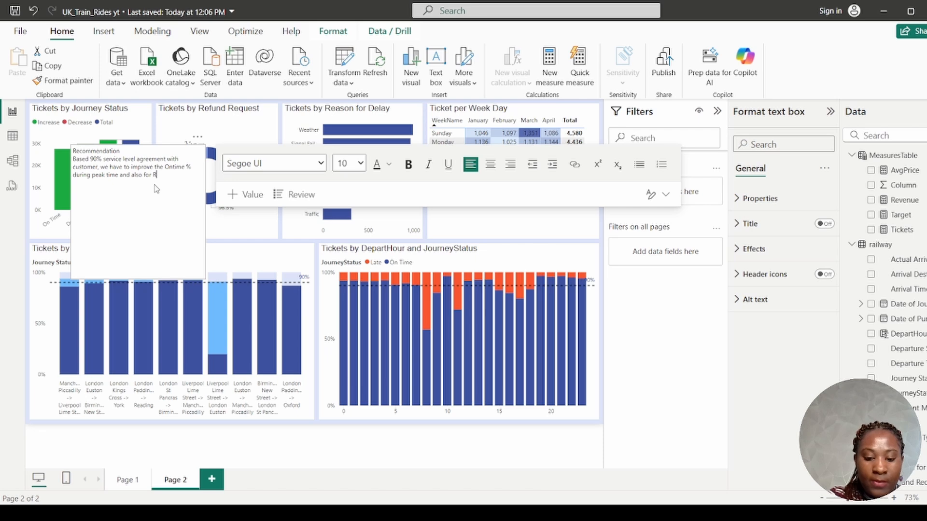
{"action": "type", "text": "oute"}
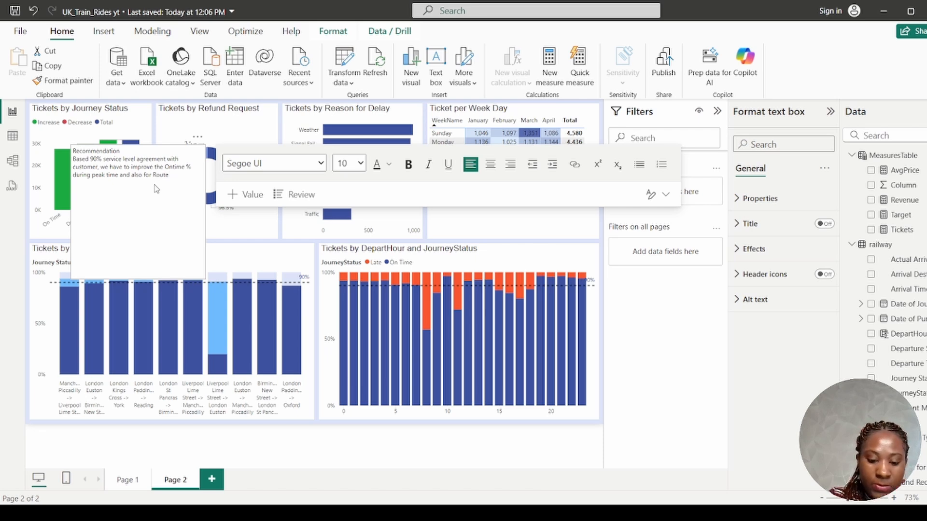
{"action": "type", "text": " Liverpoo"}
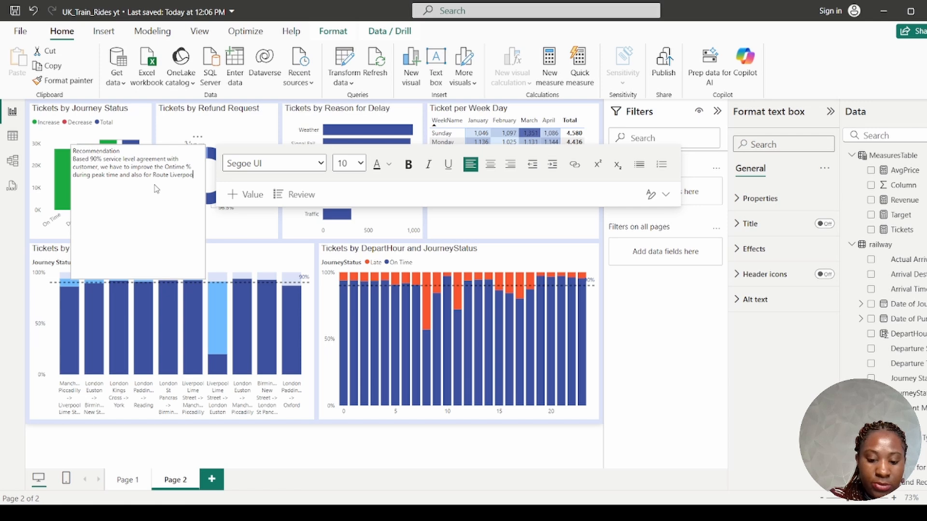
{"action": "type", "text": "l Lome"}
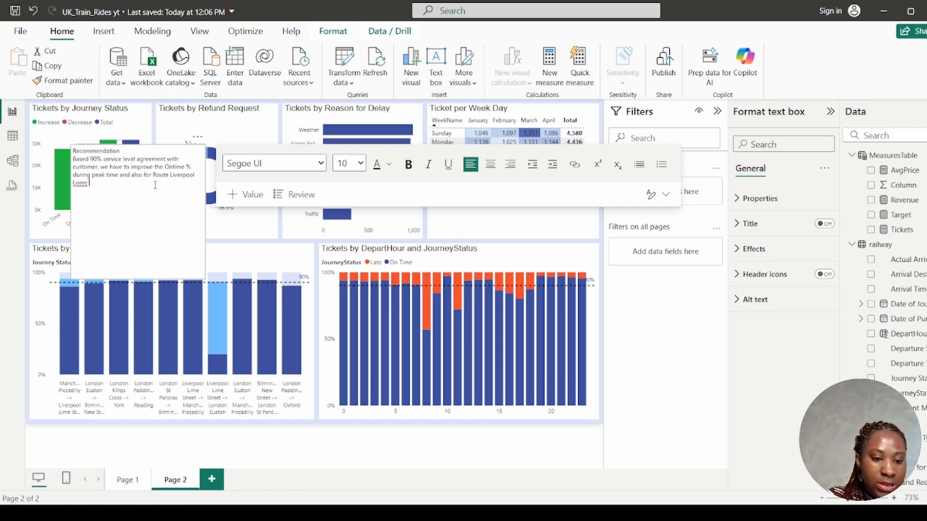
{"action": "type", "text": " Street"}
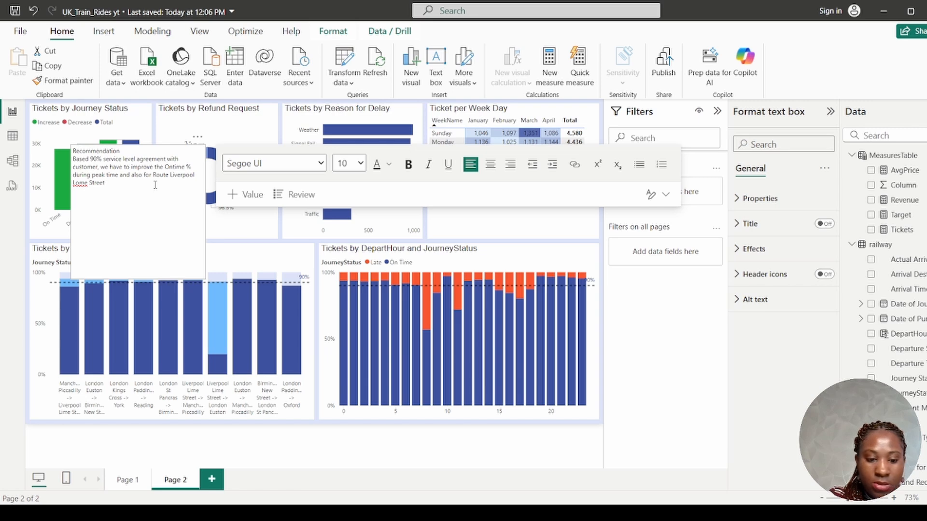
{"action": "type", "text": " to"}
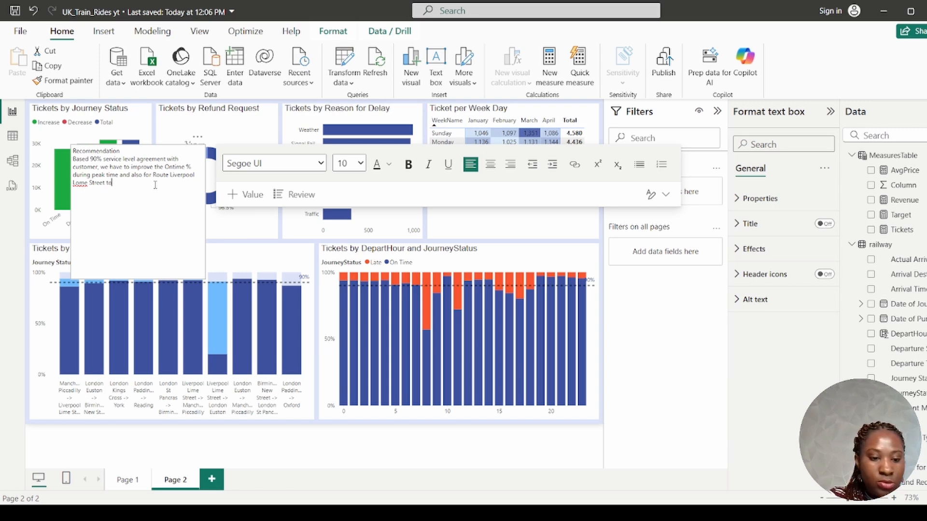
{"action": "type", "text": " Lon"}
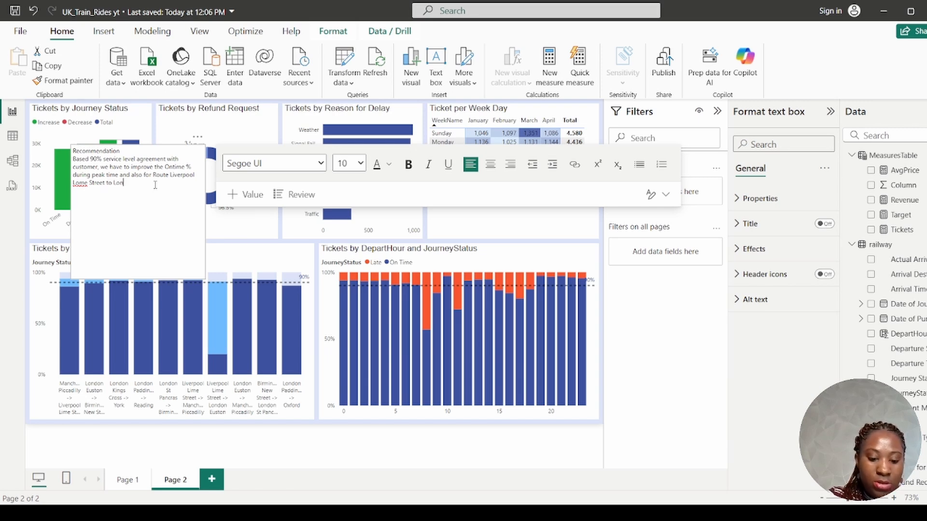
{"action": "type", "text": "don Euston"}
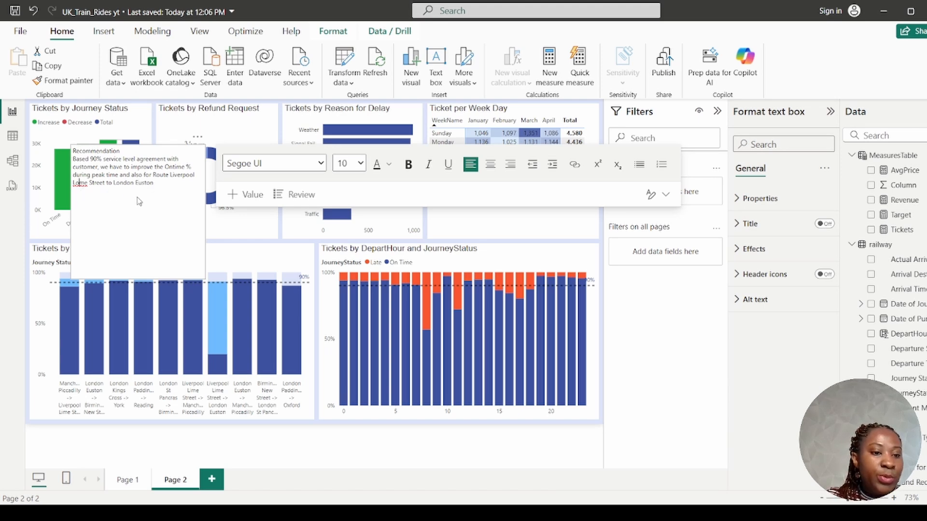
Step: Correct the misspelled word "Lome" to "Lime" in the recommendation's route name
{"action": "key", "text": "Home"}
{"action": "key", "text": "Right"}
{"action": "key", "text": "Delete"}
{"action": "type", "text": "i"}
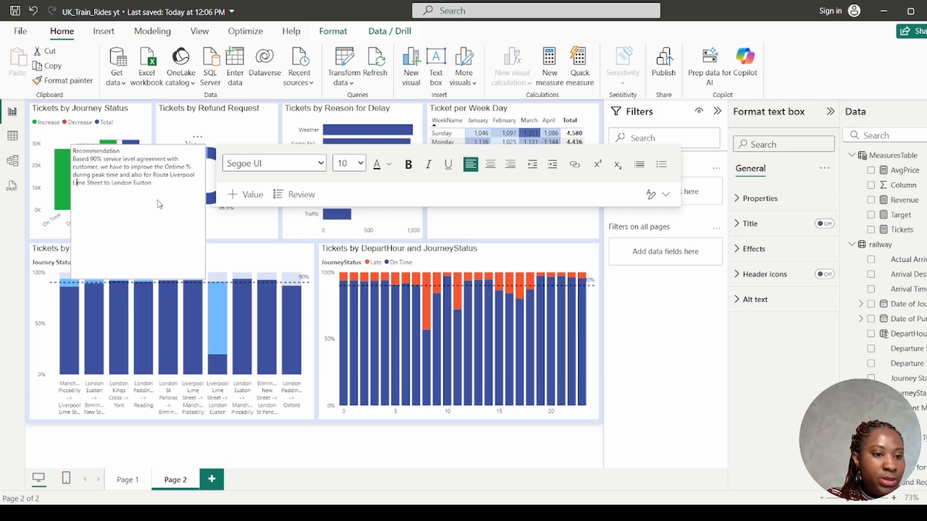
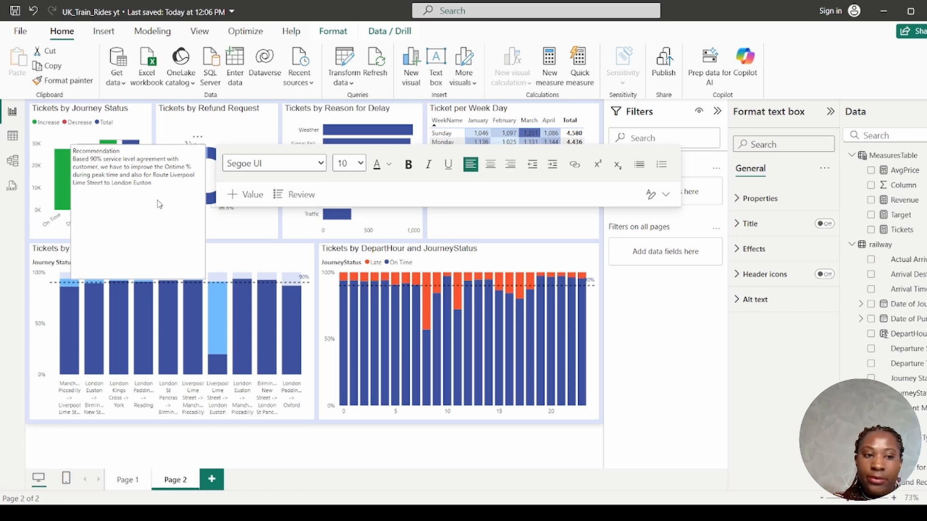
Step: Add a third page to the report and paste the recommendation text box onto it
{"action": "left_click", "coordinate": [155, 212]}
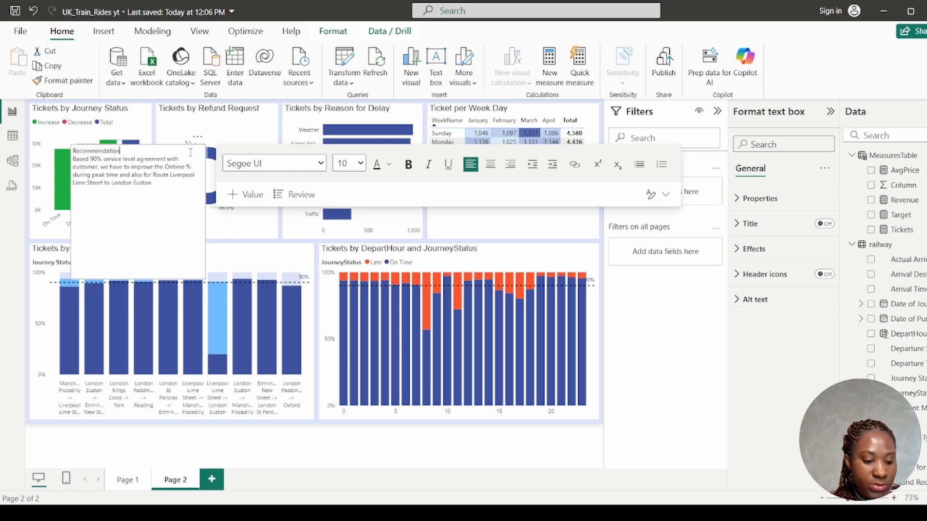
{"action": "left_click", "coordinate": [198, 137]}
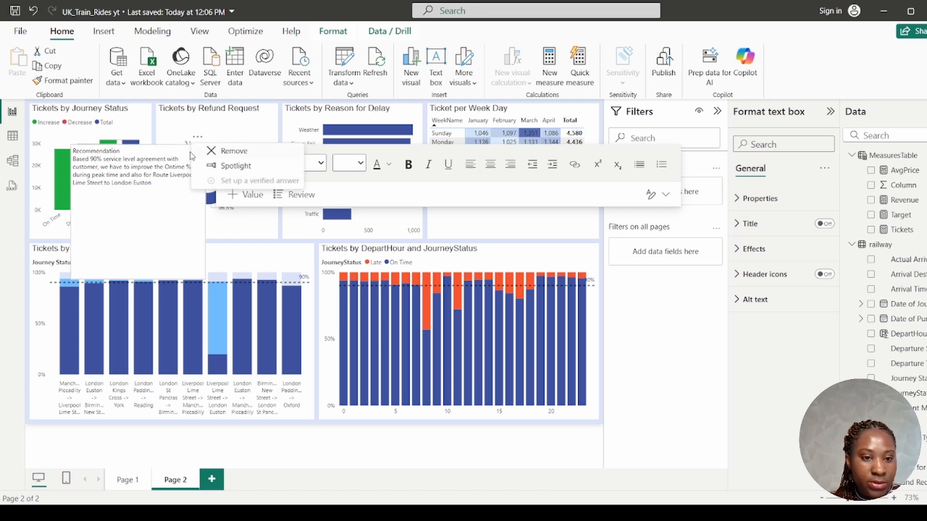
{"action": "left_click", "coordinate": [188, 154]}
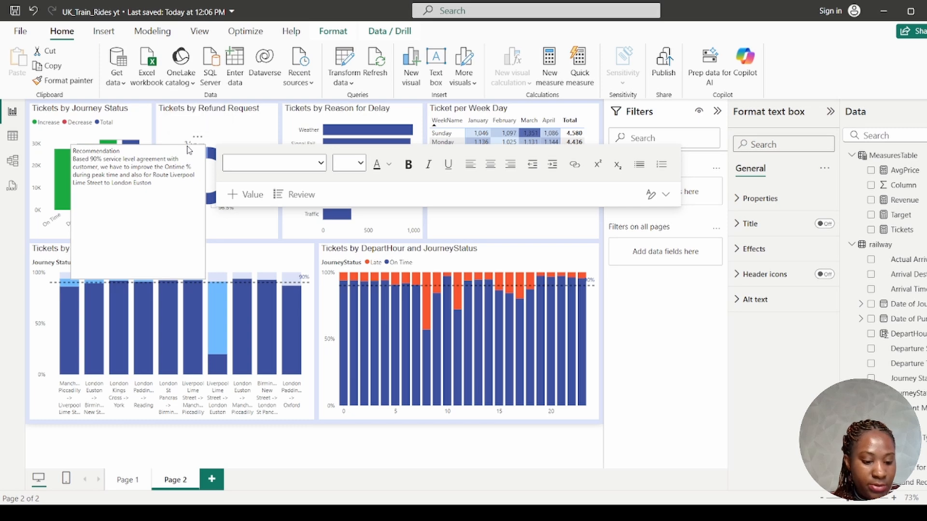
{"action": "left_click", "coordinate": [201, 444]}
{"action": "left_click", "coordinate": [218, 479]}
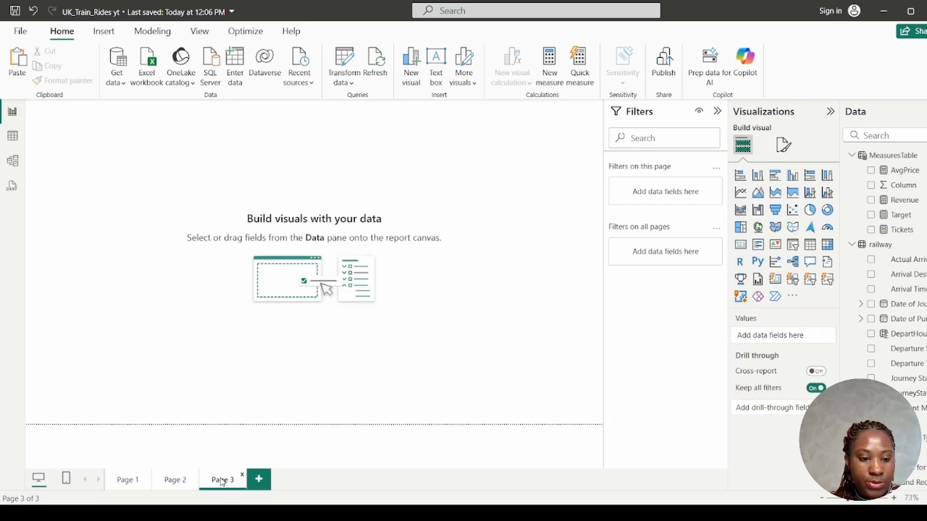
{"action": "key", "text": "ctrl+v"}
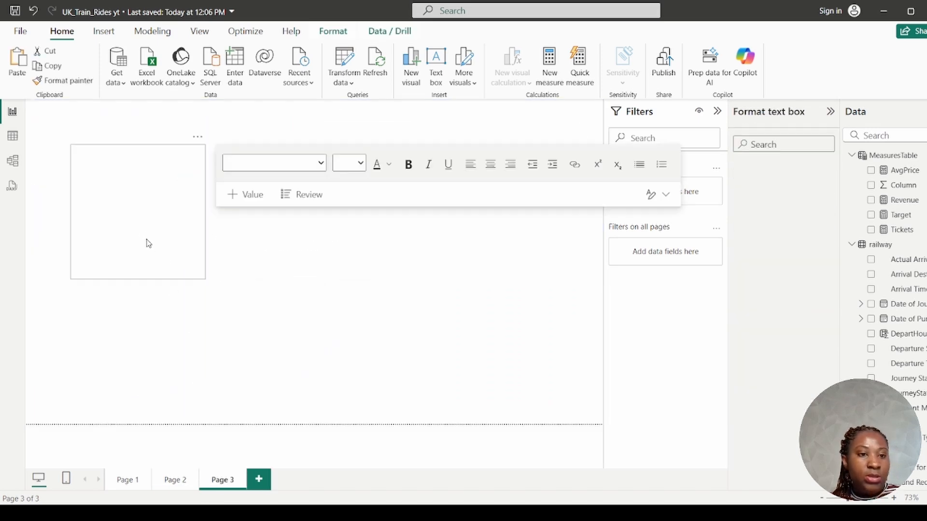
Step: Turn off object locking and enlarge the recommendation text box to over half of the page's width
{"action": "left_click", "coordinate": [199, 30]}
{"action": "left_click", "coordinate": [398, 85]}
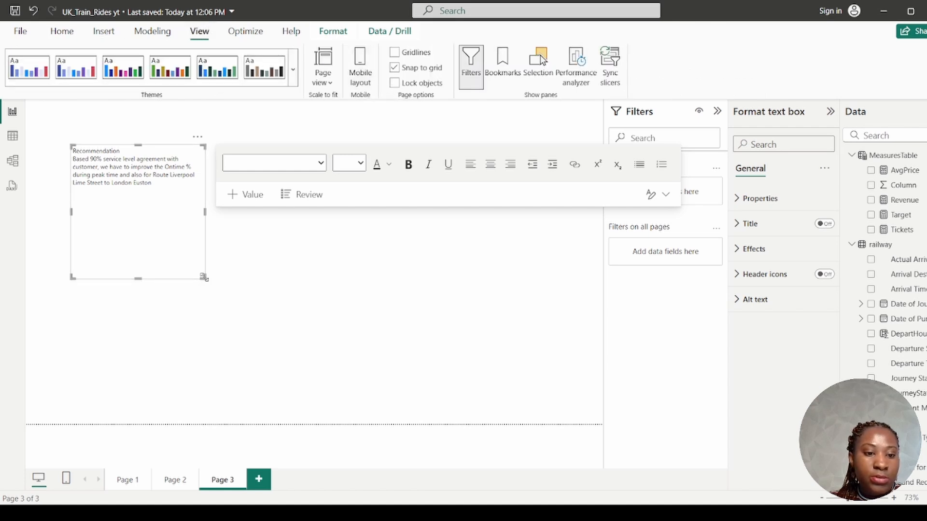
{"action": "left_click_drag", "start_coordinate": [205, 280], "coordinate": [407, 342]}
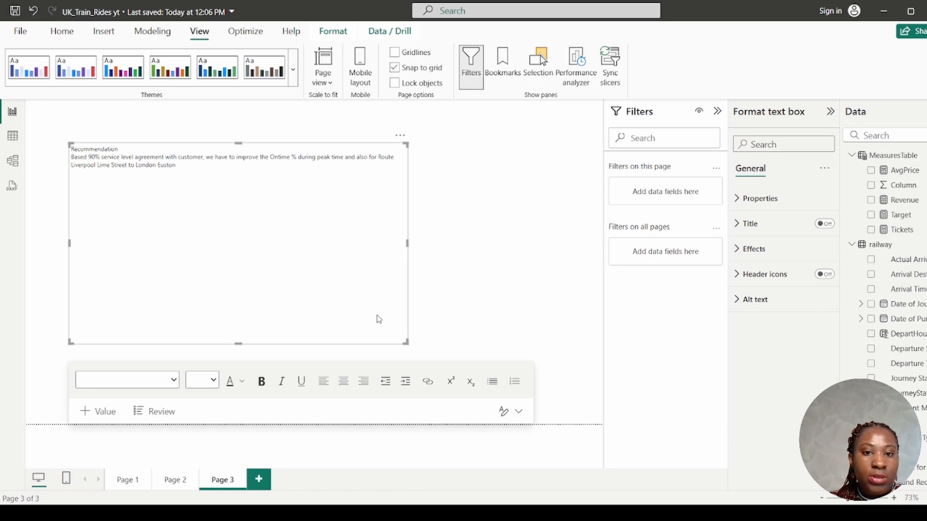
Step: Set all the text in the recommendation box to Arial at size 24
{"action": "left_click", "coordinate": [136, 200]}
{"action": "key", "text": "ctrl+a"}
{"action": "left_click", "coordinate": [214, 380]}
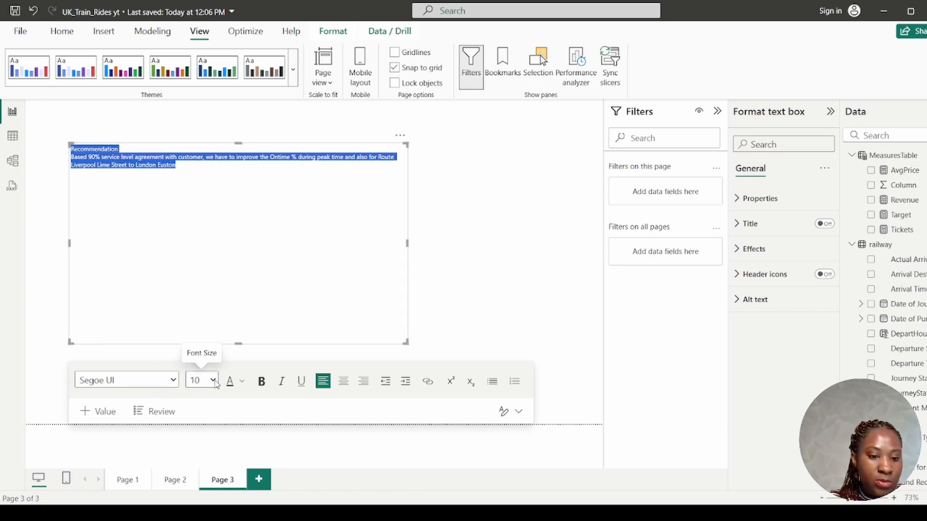
{"action": "left_click", "coordinate": [206, 212]}
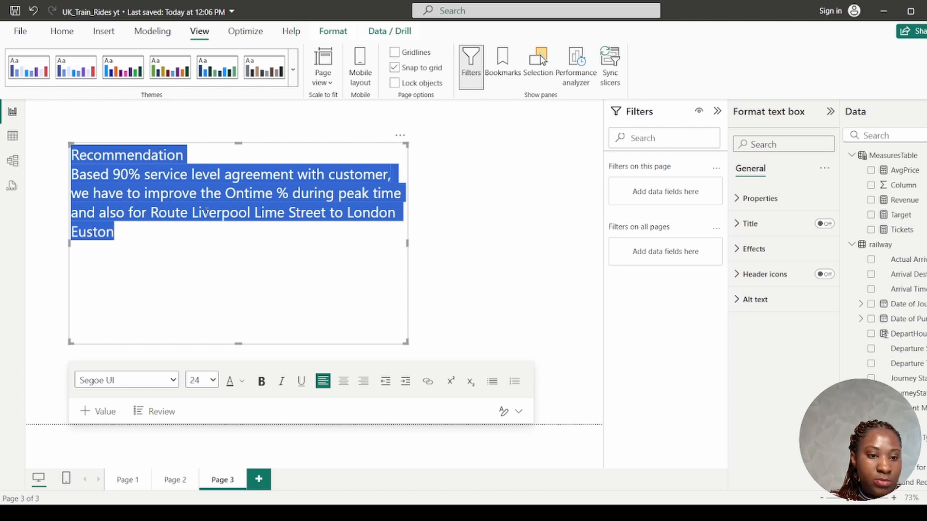
{"action": "left_click", "coordinate": [143, 60]}
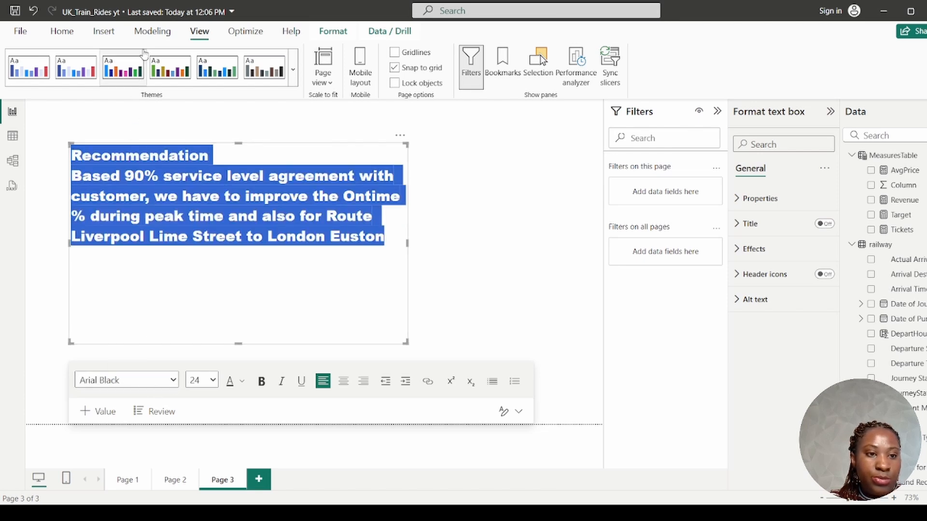
{"action": "left_click", "coordinate": [152, 379]}
{"action": "left_click", "coordinate": [123, 39]}
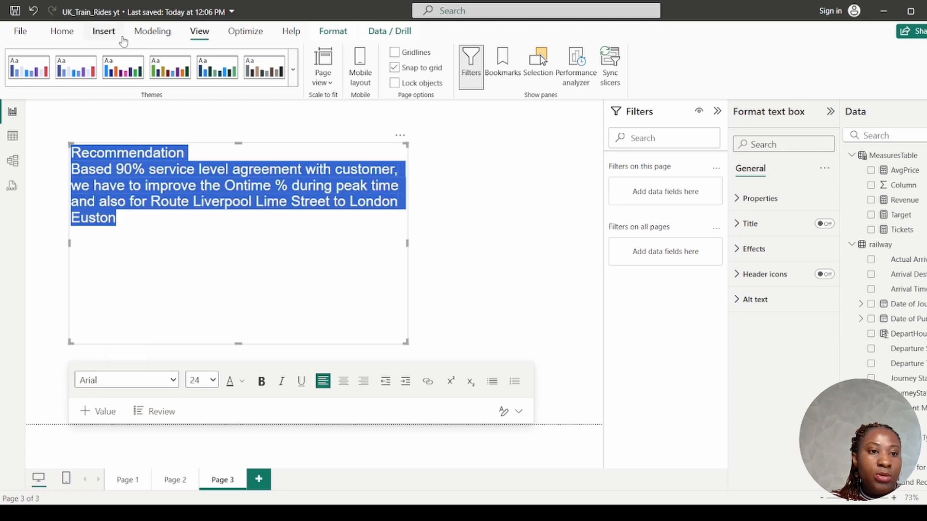
Step: Move the recommendation text box so it is roughly centered horizontally on the page
{"action": "left_click", "coordinate": [198, 234]}
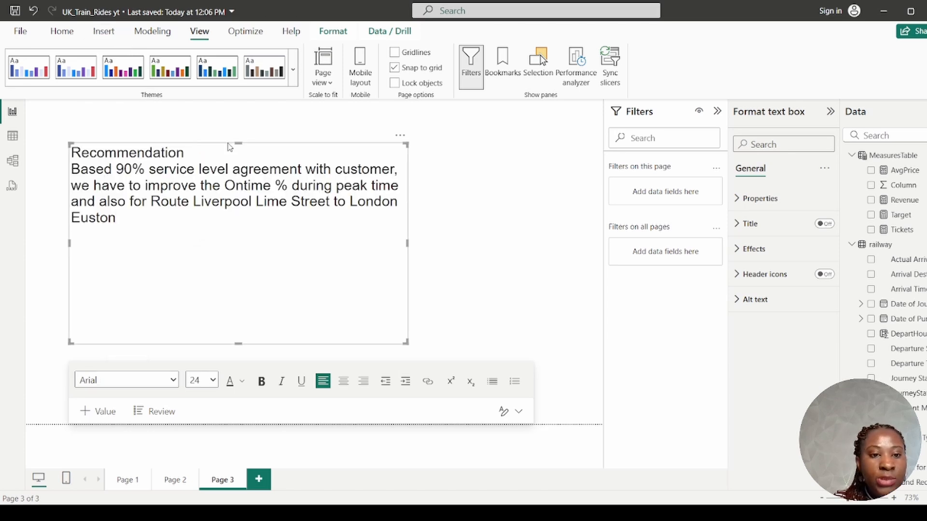
{"action": "left_click_drag", "start_coordinate": [230, 146], "coordinate": [294, 144]}
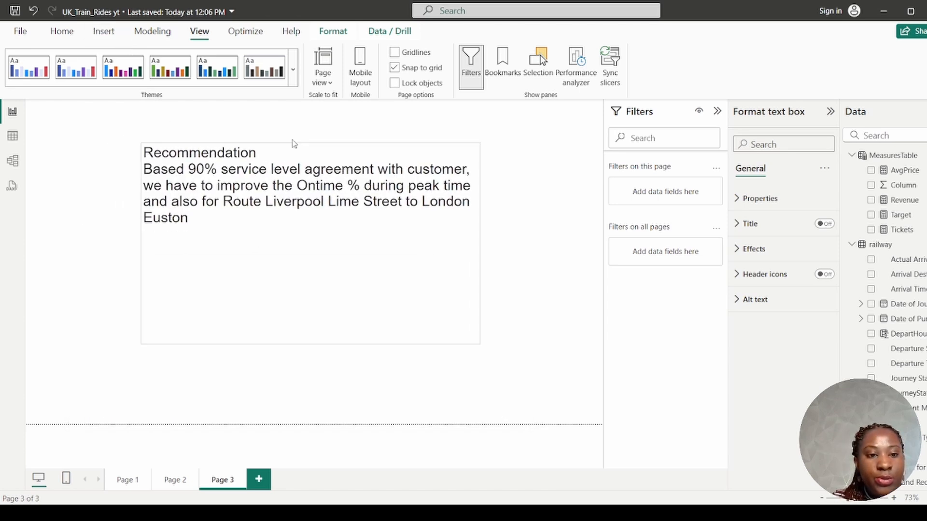
{"action": "left_click", "coordinate": [292, 145]}
Step: Insert a blank line below the "Recommendation" heading and save the report
{"action": "left_click", "coordinate": [258, 154]}
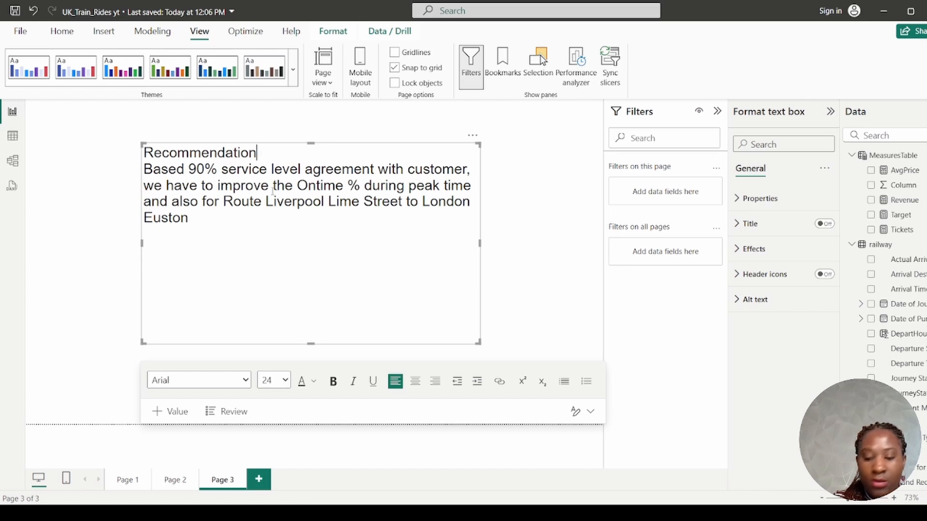
{"action": "key", "text": "Return"}
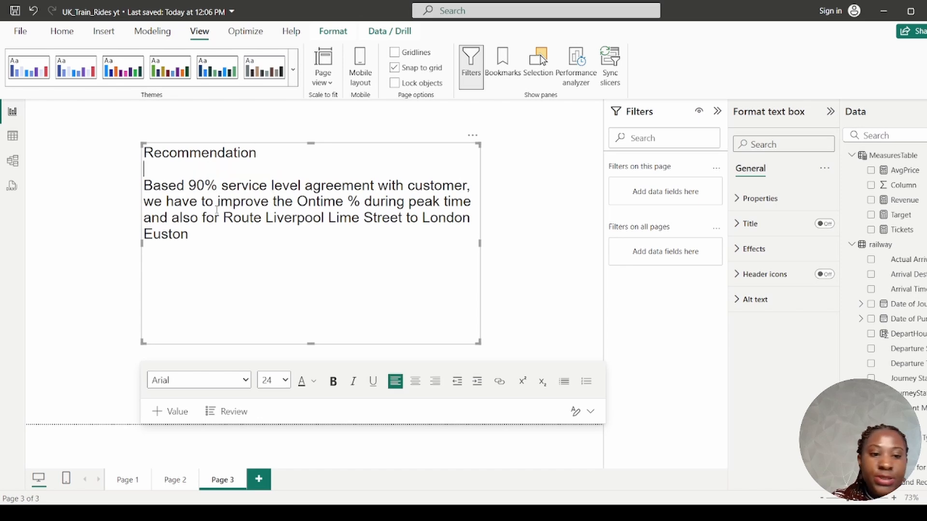
{"action": "left_click", "coordinate": [112, 208]}
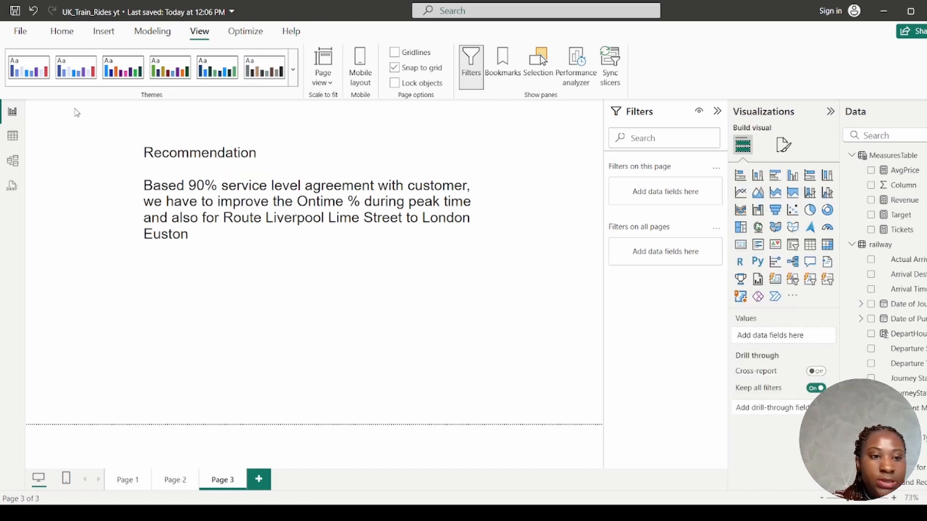
{"action": "left_click", "coordinate": [15, 10]}
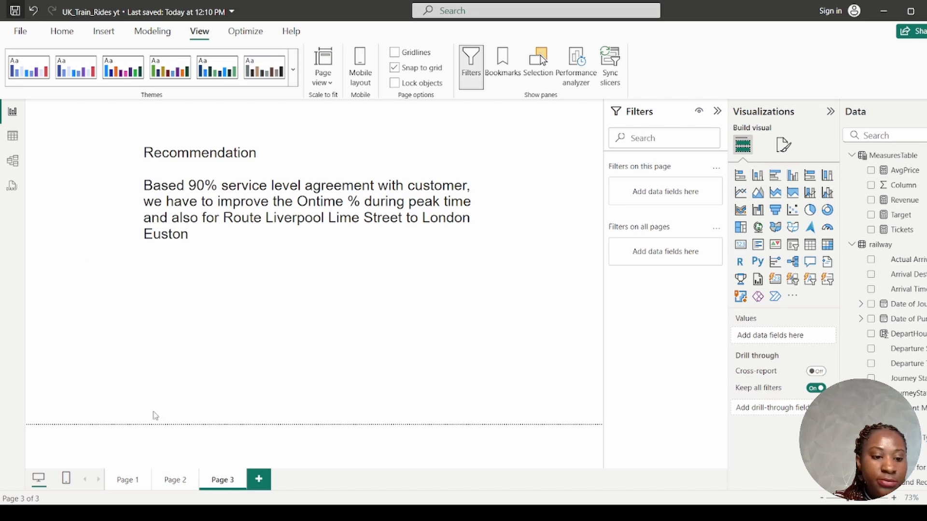